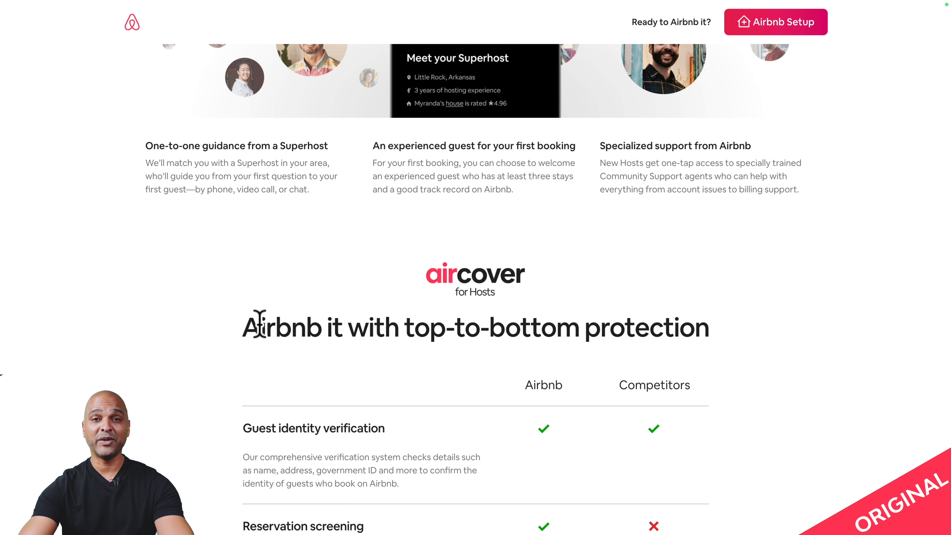
- Examine the Airbnb hosting page's AirCover comparison table, Airbnb Setup section, Airbnb-friendly apartments and questions section
{"action": "scroll", "coordinate": [260, 323], "scroll_direction": "down", "scroll_amount": 5}
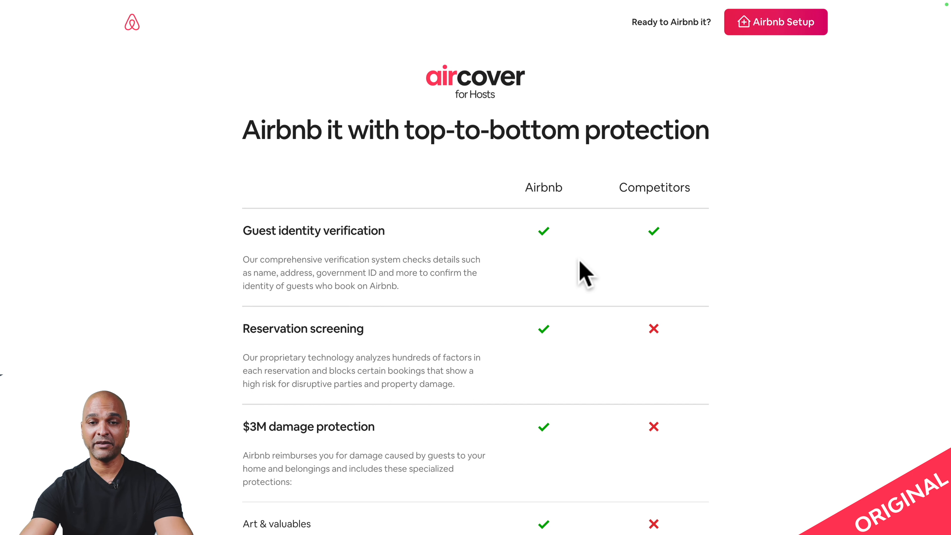
{"action": "scroll", "coordinate": [585, 273], "scroll_direction": "down", "scroll_amount": 7}
{"action": "scroll", "coordinate": [582, 272], "scroll_direction": "down", "scroll_amount": 4}
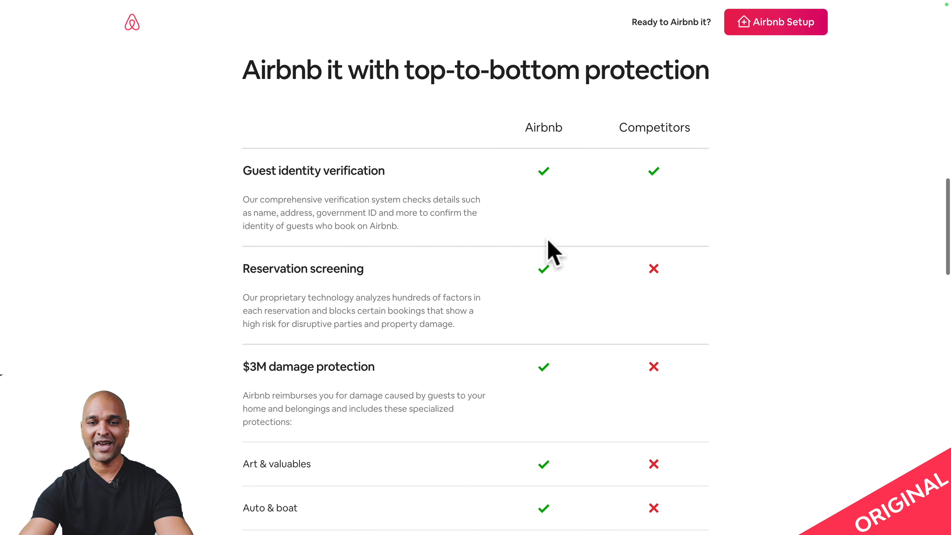
{"action": "scroll", "coordinate": [547, 279], "scroll_direction": "down", "scroll_amount": 3}
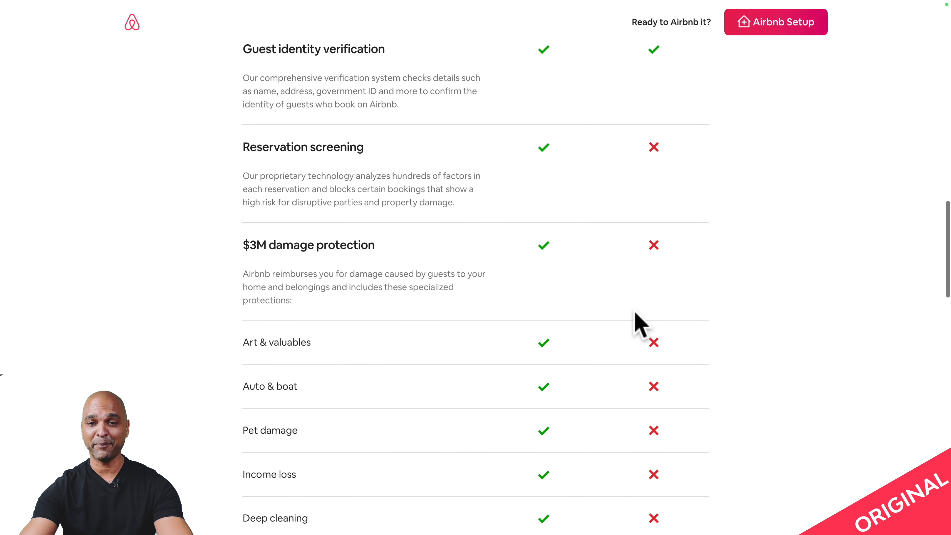
{"action": "scroll", "coordinate": [635, 321], "scroll_direction": "down", "scroll_amount": 2}
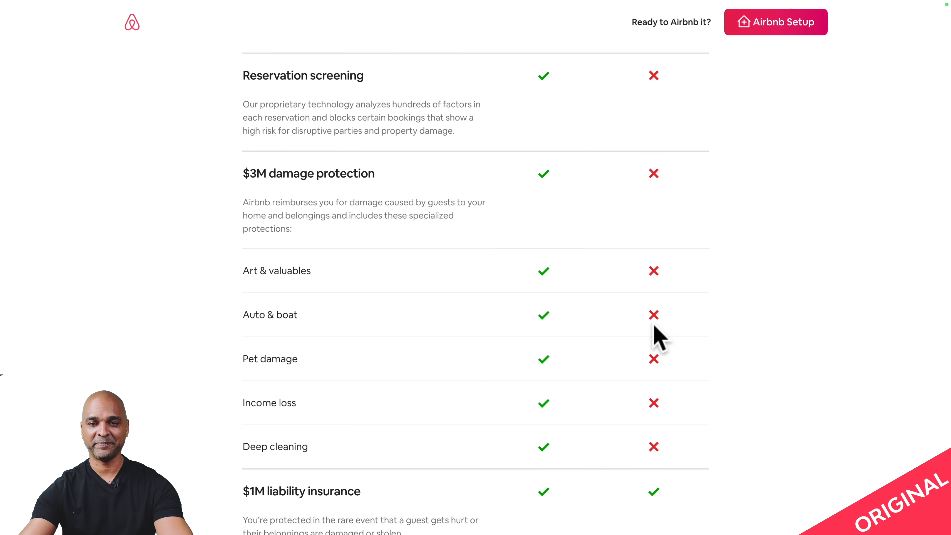
{"action": "scroll", "coordinate": [525, 286], "scroll_direction": "up", "scroll_amount": 15}
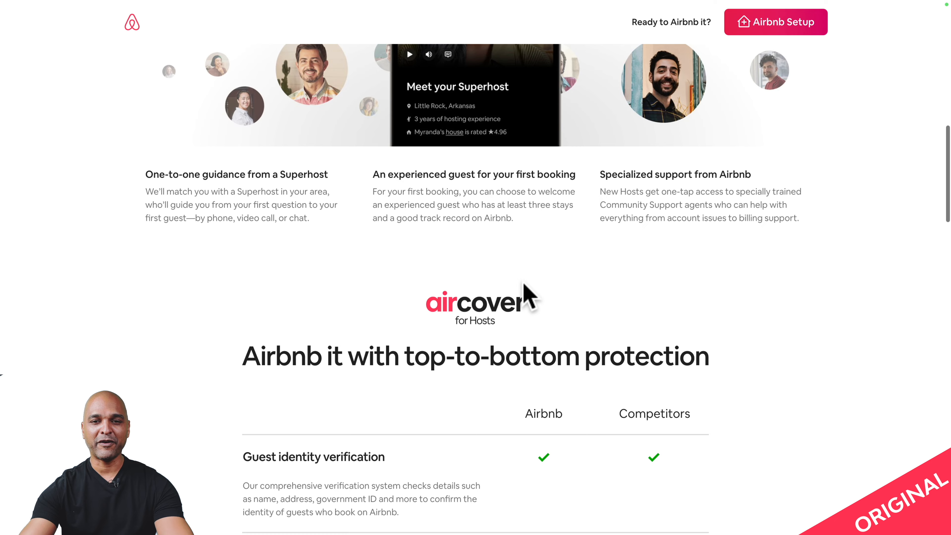
{"action": "scroll", "coordinate": [523, 281], "scroll_direction": "up", "scroll_amount": 4}
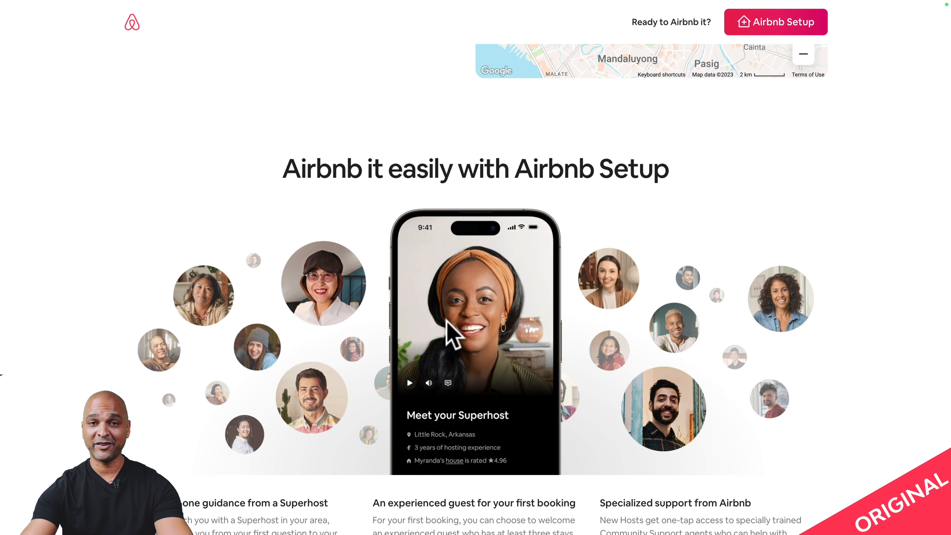
{"action": "scroll", "coordinate": [340, 282], "scroll_direction": "down", "scroll_amount": 1}
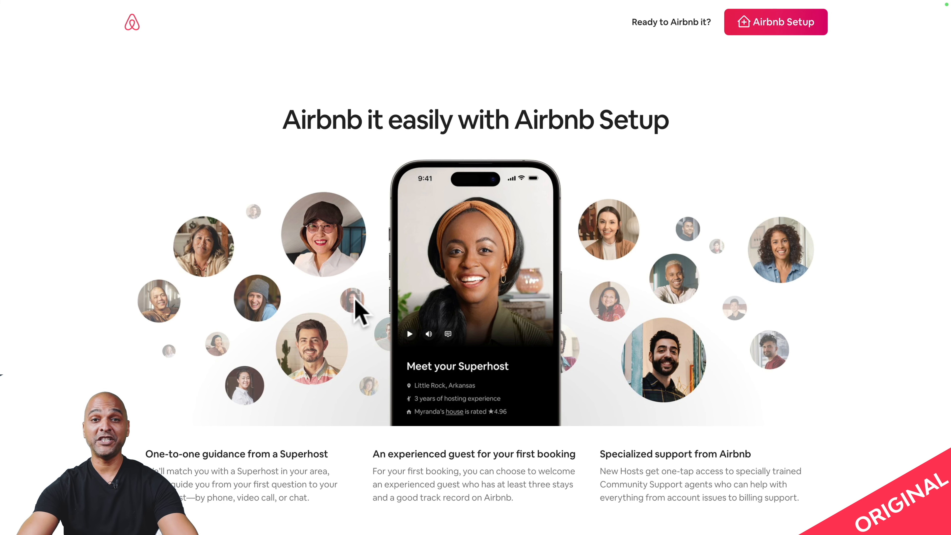
{"action": "scroll", "coordinate": [355, 300], "scroll_direction": "down", "scroll_amount": 10}
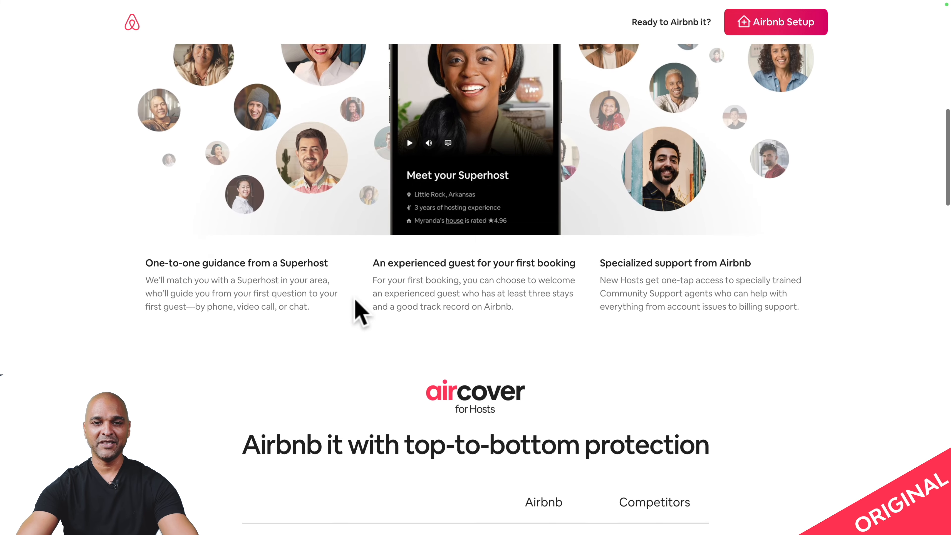
{"action": "scroll", "coordinate": [356, 300], "scroll_direction": "down", "scroll_amount": 15}
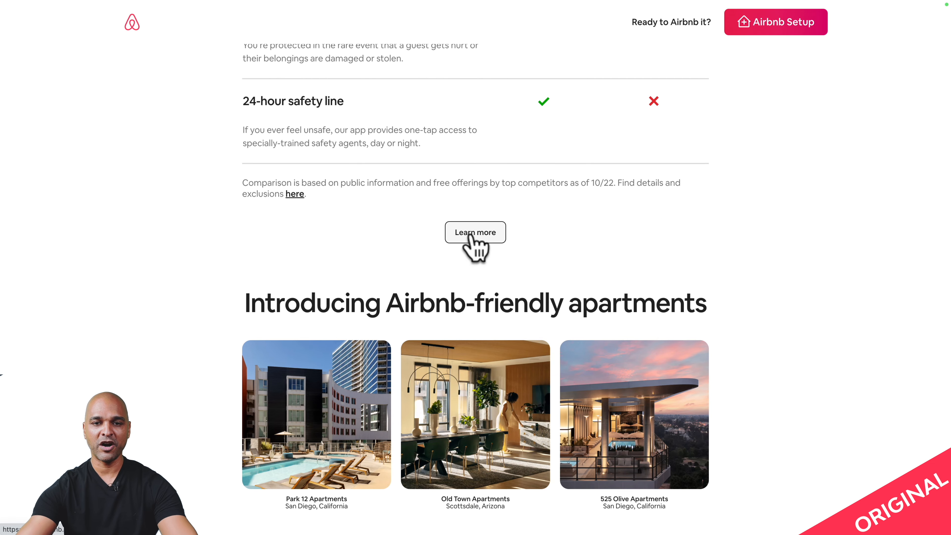
{"action": "scroll", "coordinate": [425, 270], "scroll_direction": "down", "scroll_amount": 9}
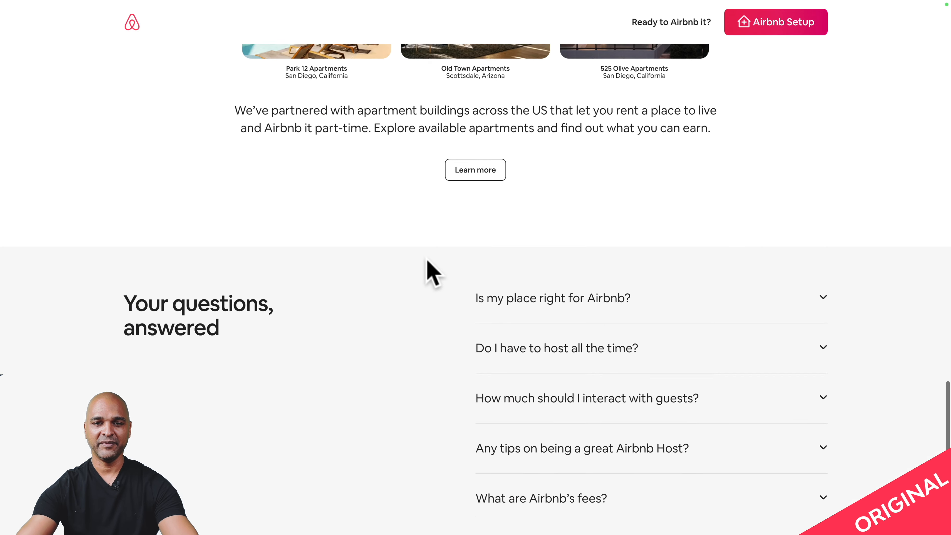
{"action": "scroll", "coordinate": [425, 270], "scroll_direction": "down", "scroll_amount": 3}
{"action": "scroll", "coordinate": [438, 224], "scroll_direction": "up", "scroll_amount": 3}
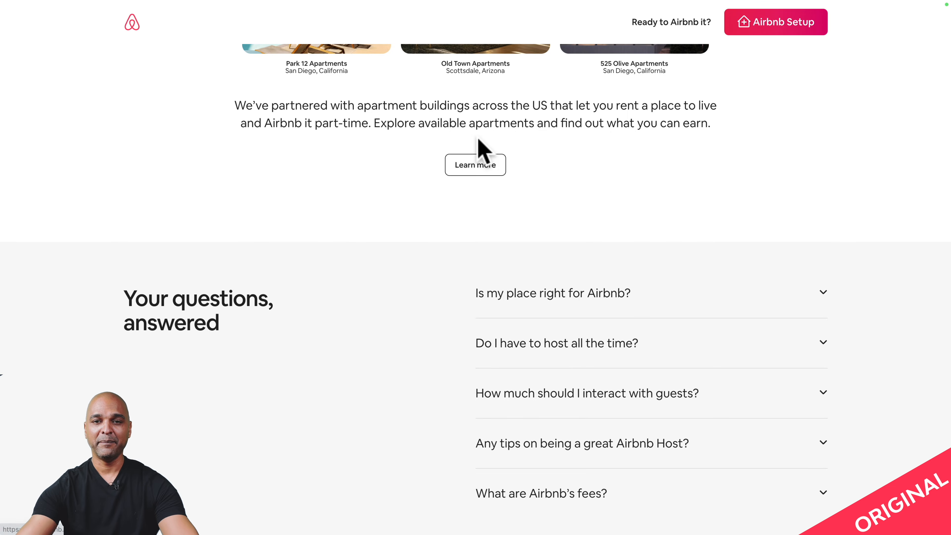
- Review the whole Airbnb hosting page section by section, from the earnings estimate and map down to the questions
{"action": "scroll", "coordinate": [479, 149], "scroll_direction": "up", "scroll_amount": 20}
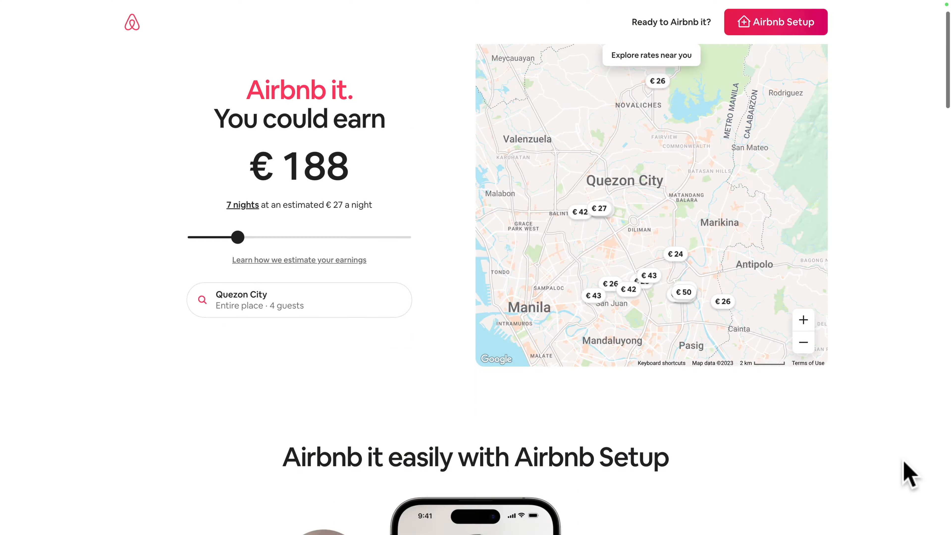
{"action": "scroll", "coordinate": [910, 474], "scroll_direction": "down", "scroll_amount": 15}
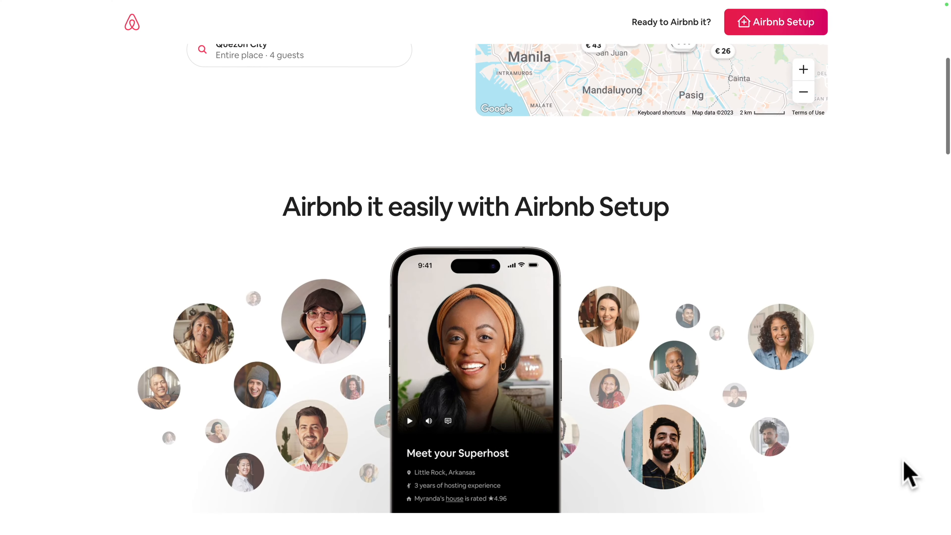
{"action": "scroll", "coordinate": [910, 473], "scroll_direction": "down", "scroll_amount": 12}
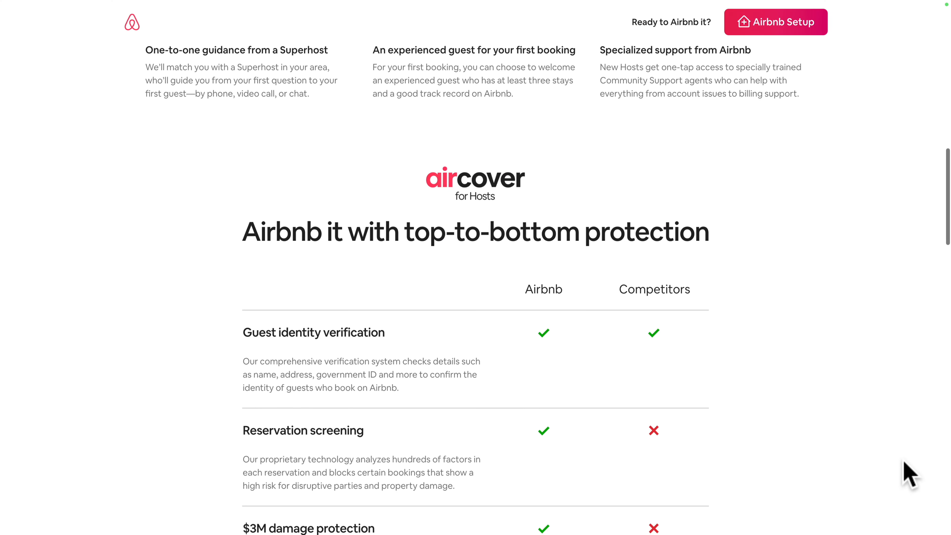
{"action": "scroll", "coordinate": [909, 474], "scroll_direction": "down", "scroll_amount": 13}
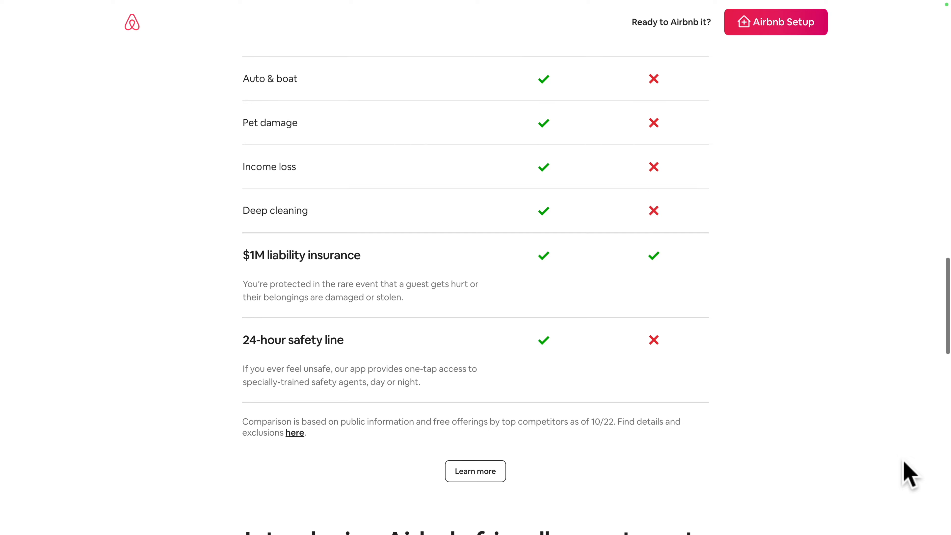
{"action": "scroll", "coordinate": [909, 474], "scroll_direction": "down", "scroll_amount": 12}
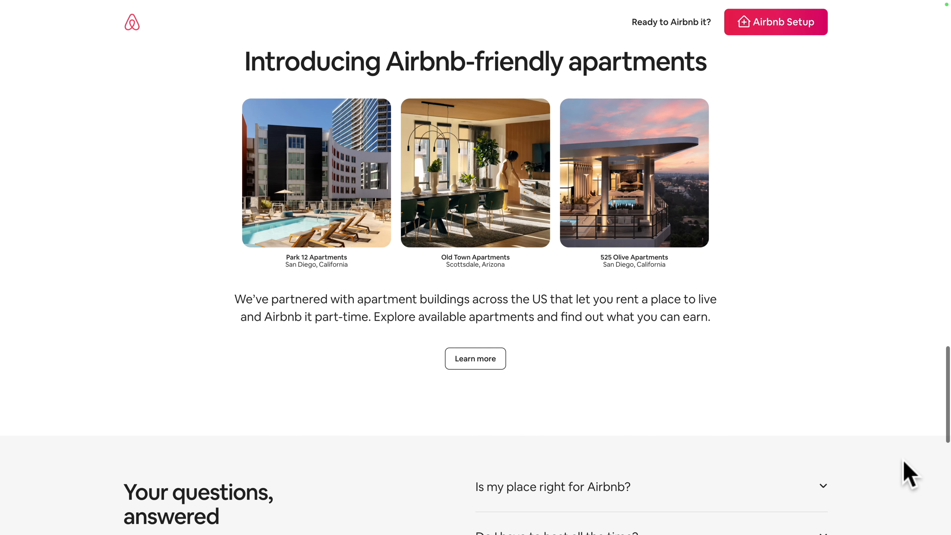
{"action": "left_click", "coordinate": [827, 184]}
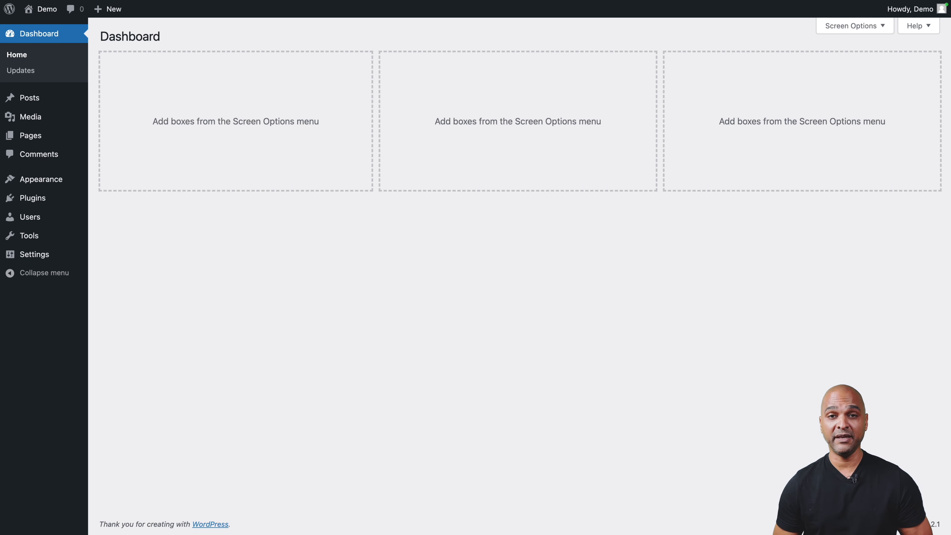
- Install and activate the Astra theme on the WordPress demo site
{"action": "mouse_move", "coordinate": [35, 180]}
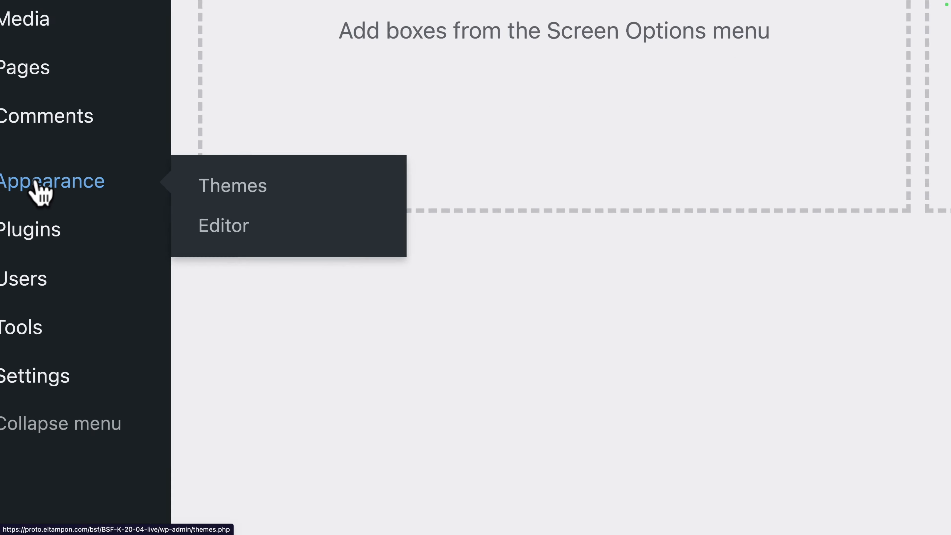
{"action": "left_click", "coordinate": [246, 187]}
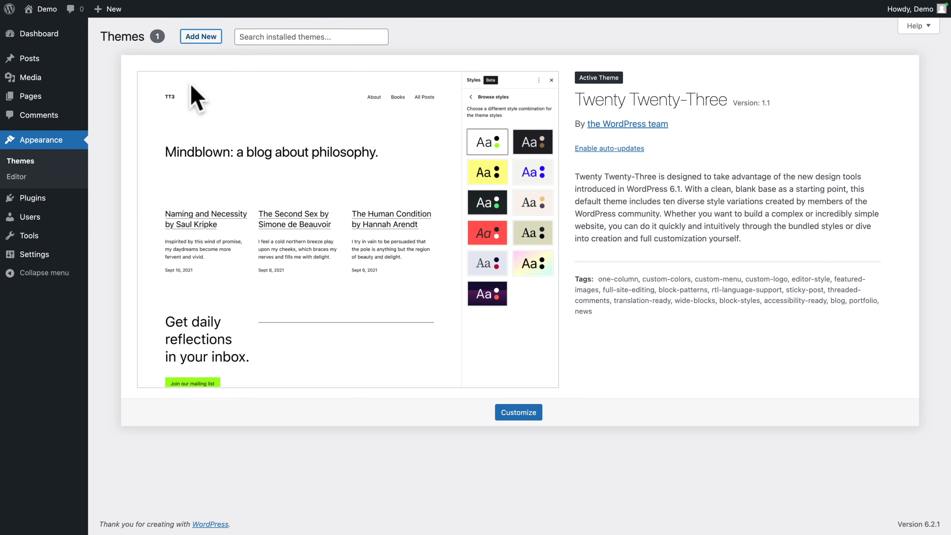
{"action": "left_click", "coordinate": [199, 37]}
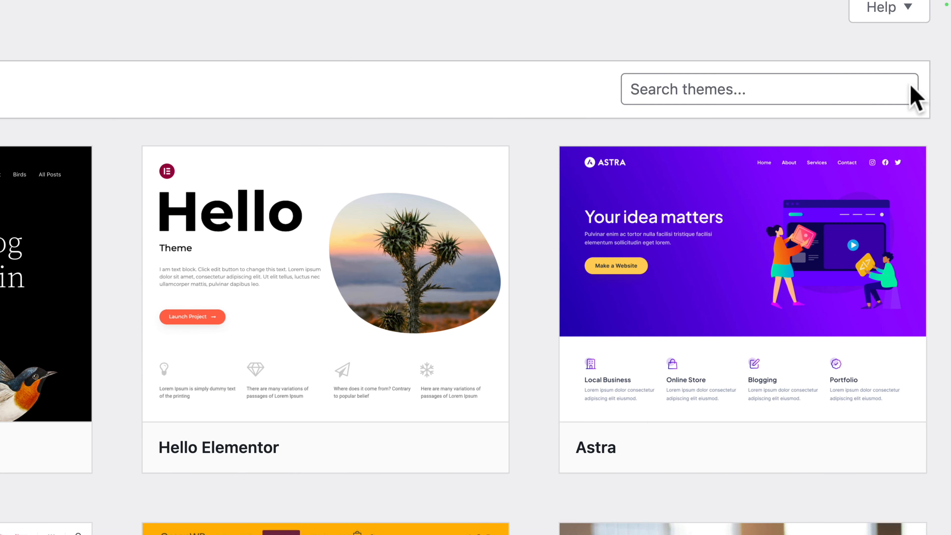
{"action": "left_click", "coordinate": [829, 90]}
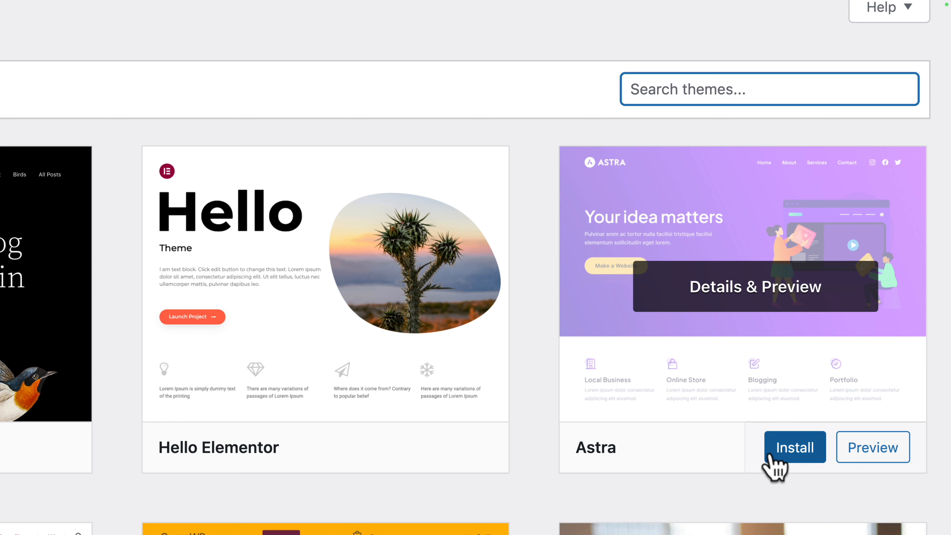
{"action": "left_click", "coordinate": [792, 453]}
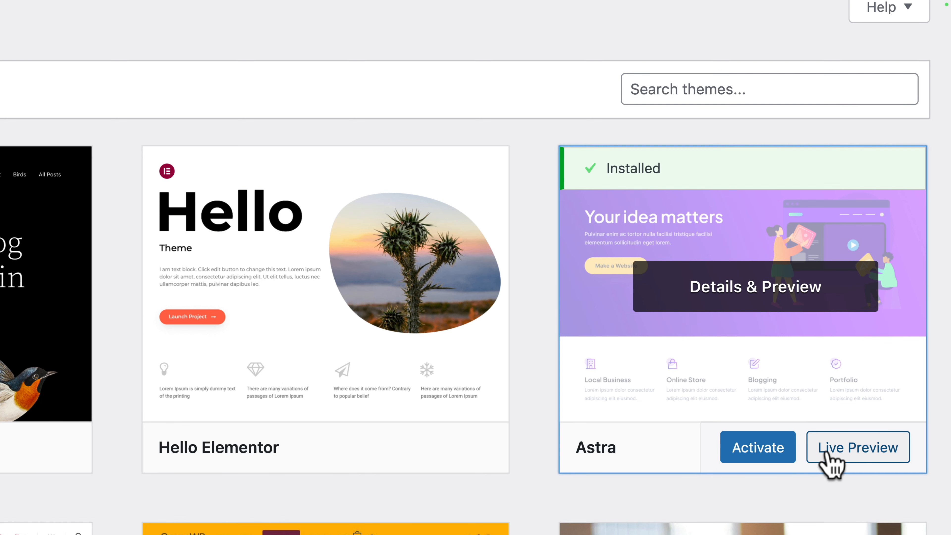
{"action": "left_click", "coordinate": [778, 451]}
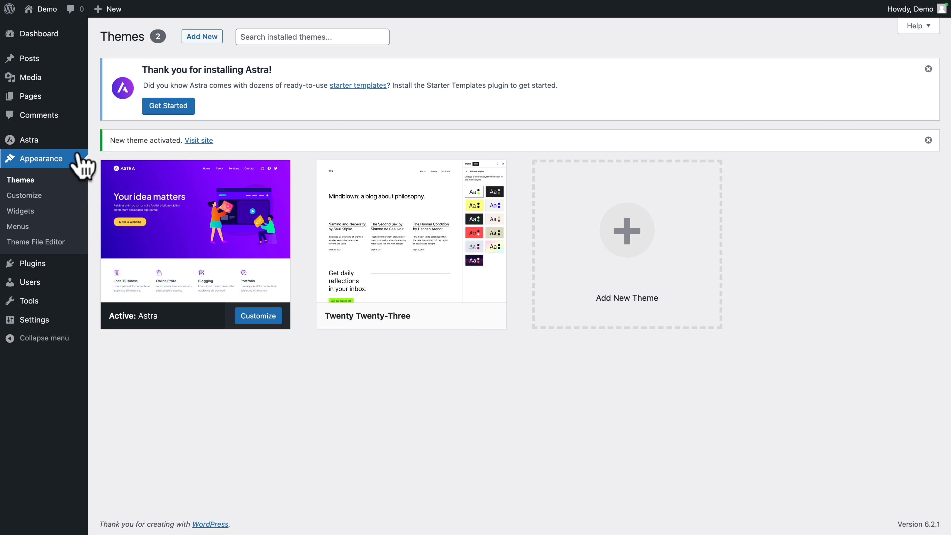
- Open the Astra dashboard and look through its list of useful plugins
{"action": "mouse_move", "coordinate": [13, 139]}
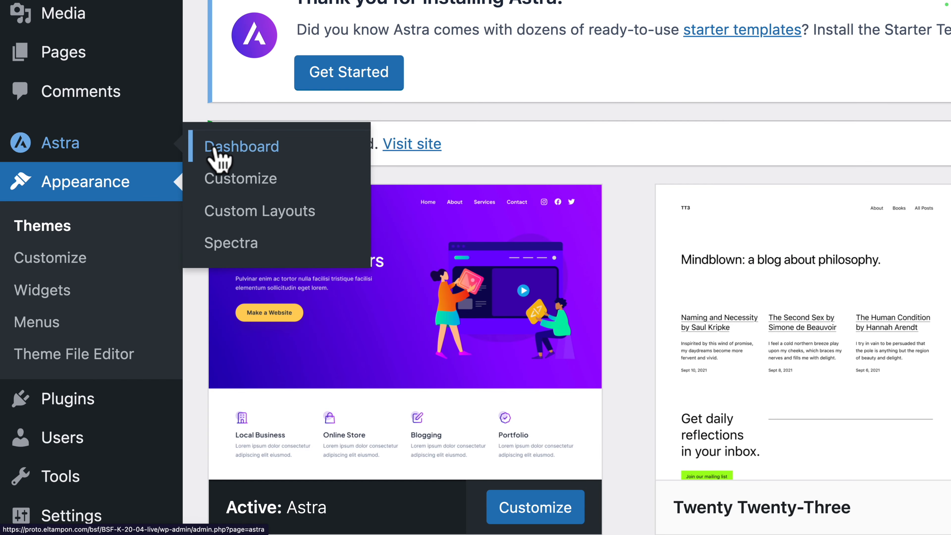
{"action": "left_click", "coordinate": [216, 148]}
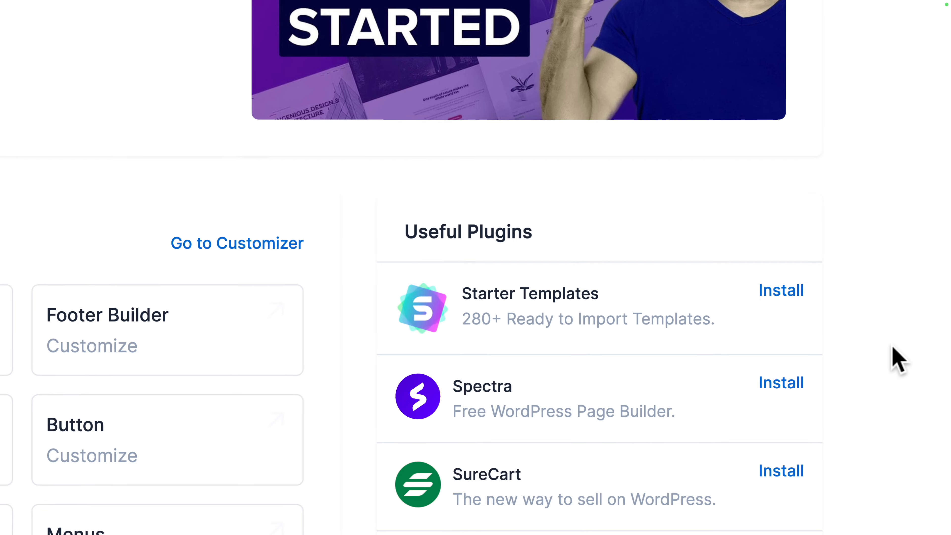
{"action": "scroll", "coordinate": [898, 359], "scroll_direction": "down", "scroll_amount": 3}
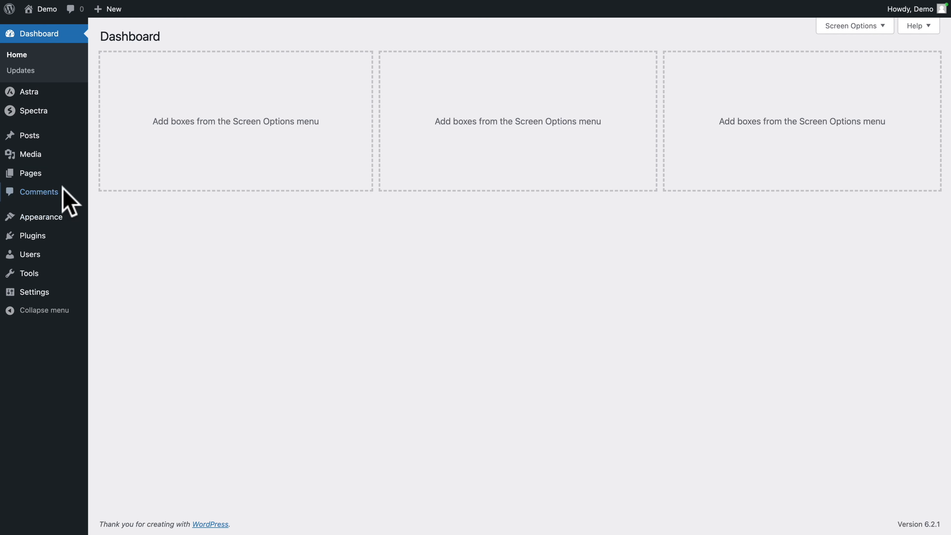
- Add a new page titled "Airbnb Hosts" and hide the title on the page
{"action": "mouse_move", "coordinate": [36, 177]}
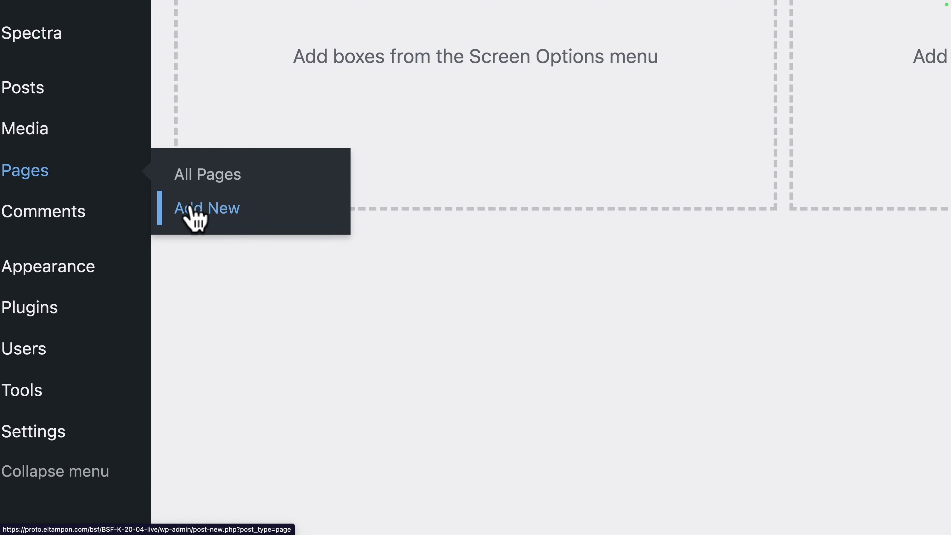
{"action": "left_click", "coordinate": [193, 209]}
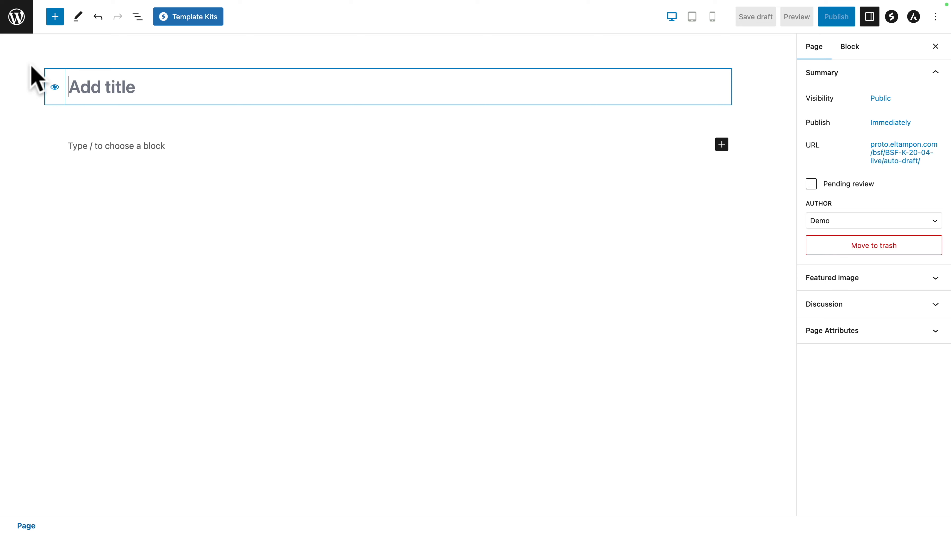
{"action": "type", "text": "Airbnb Hosts"}
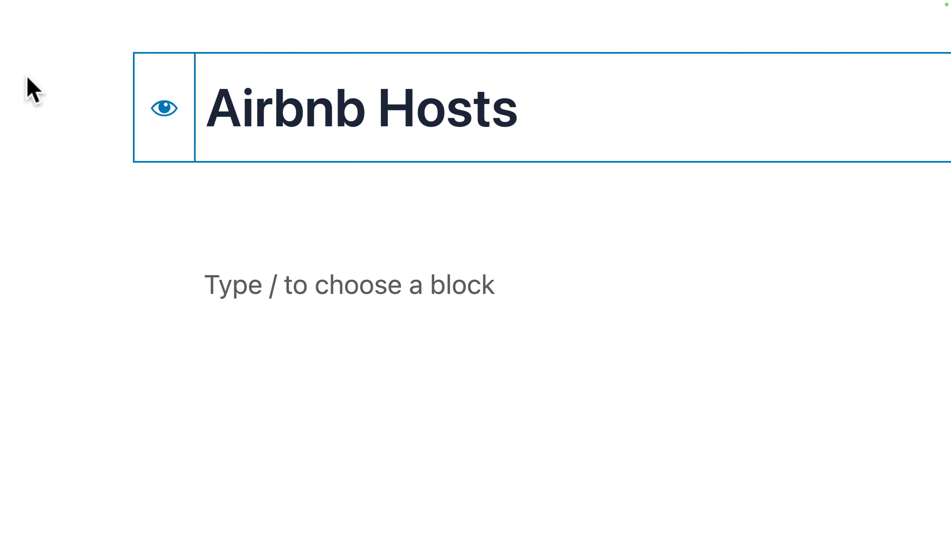
{"action": "left_click", "coordinate": [164, 109]}
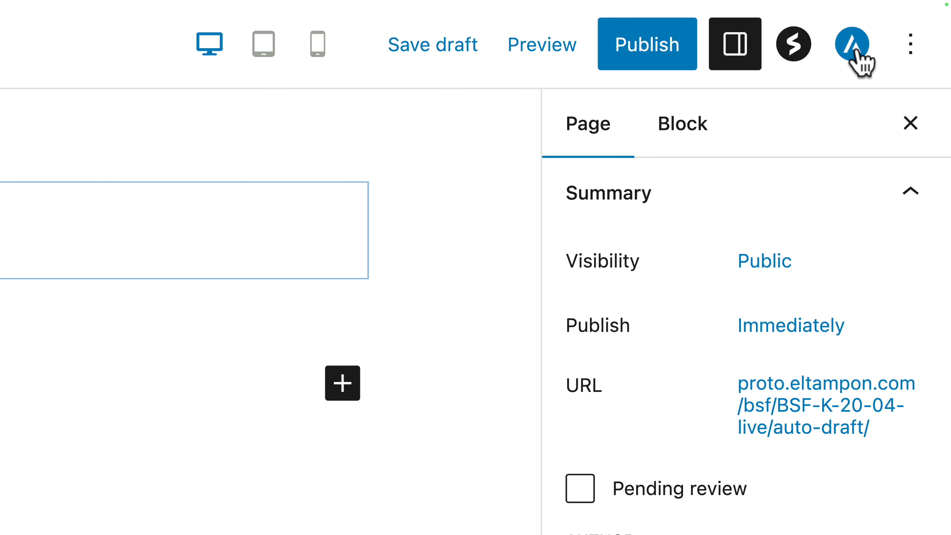
- Disable the header and footer for the Airbnb Hosts page in the Astra settings
{"action": "left_click", "coordinate": [852, 52]}
{"action": "left_click", "coordinate": [883, 311]}
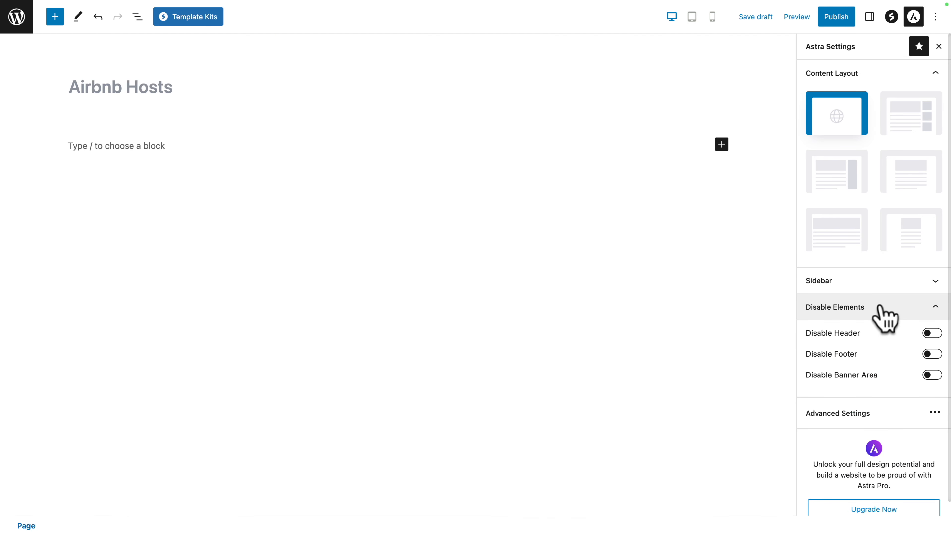
{"action": "left_click", "coordinate": [932, 333]}
{"action": "left_click", "coordinate": [932, 355]}
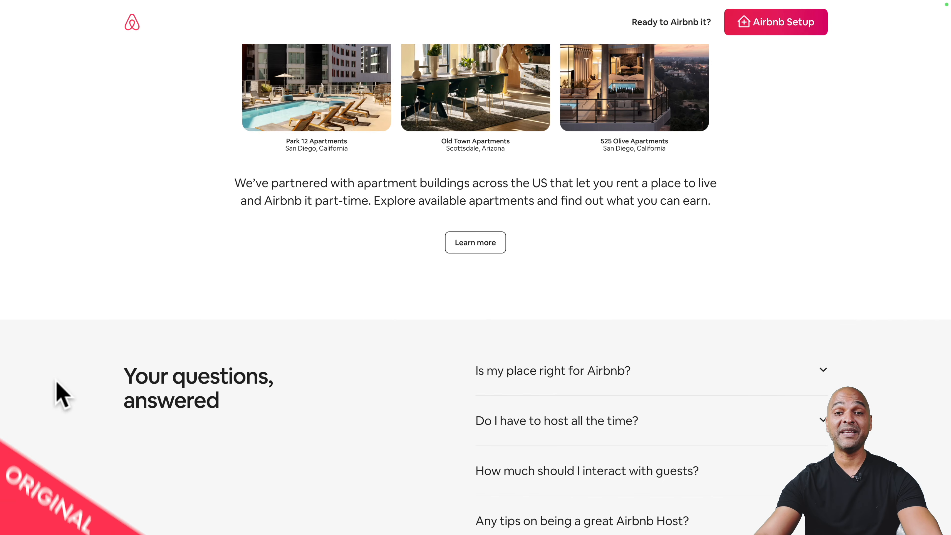
- Check the lower part of the original Airbnb hosting page and publish the Airbnb Hosts page
{"action": "scroll", "coordinate": [56, 382], "scroll_direction": "down", "scroll_amount": 8}
{"action": "scroll", "coordinate": [57, 386], "scroll_direction": "down", "scroll_amount": 2}
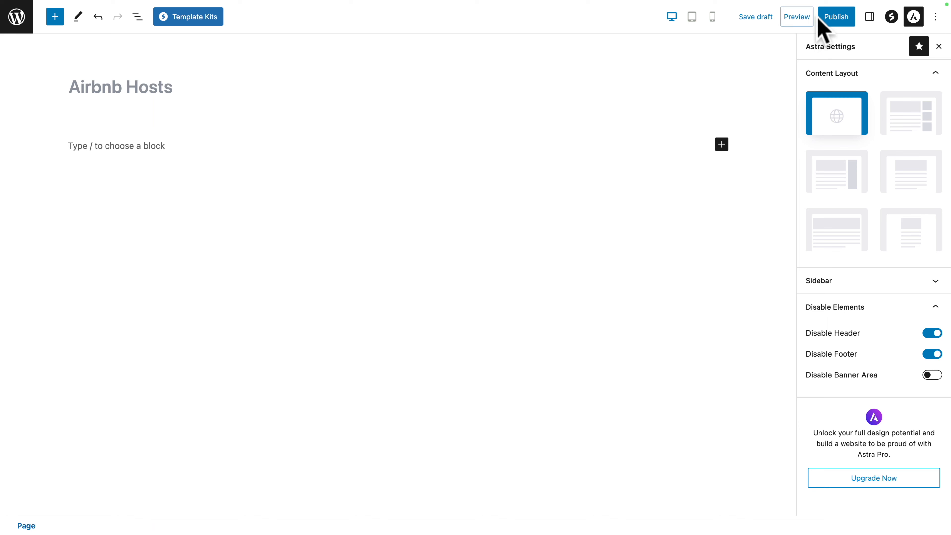
{"action": "left_click", "coordinate": [834, 19]}
{"action": "left_click", "coordinate": [833, 20]}
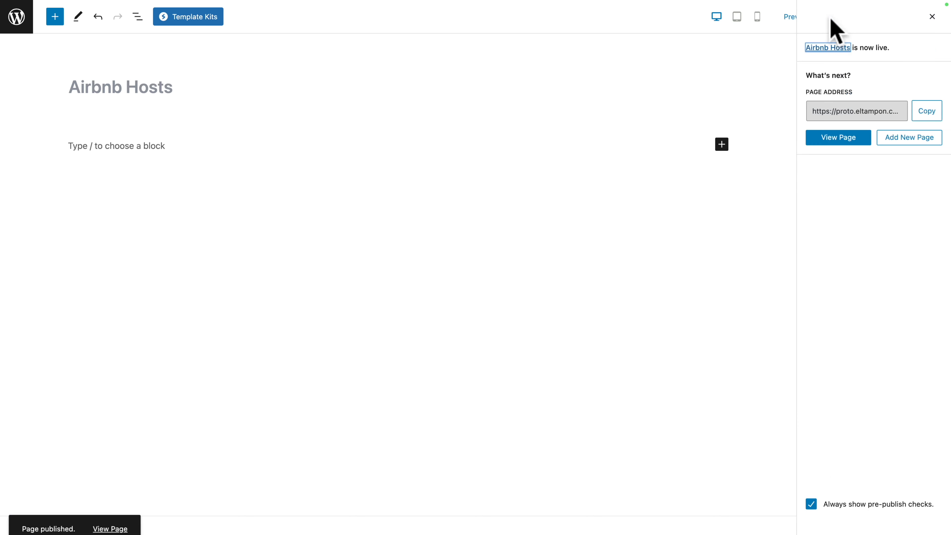
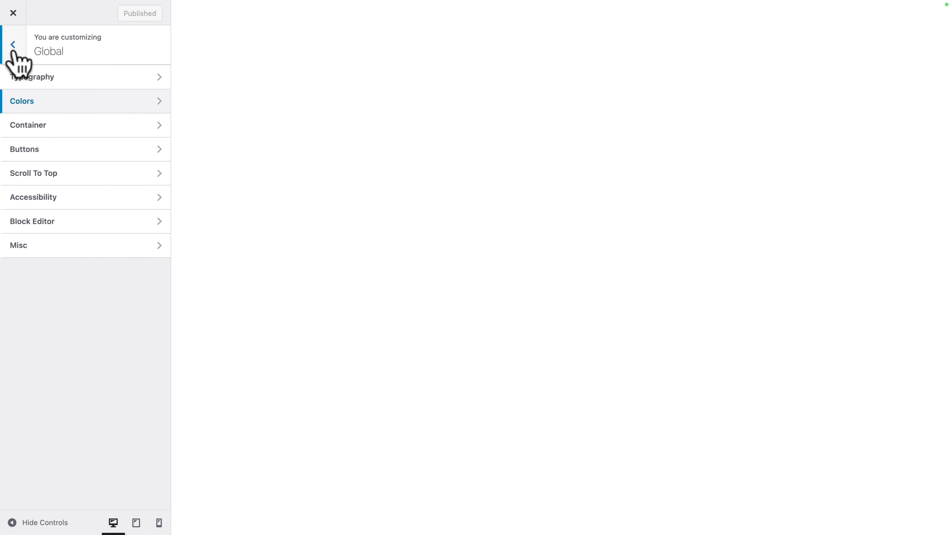
- Set the global container width to 1280 px in the theme customizer and publish the change
{"action": "left_click", "coordinate": [21, 125]}
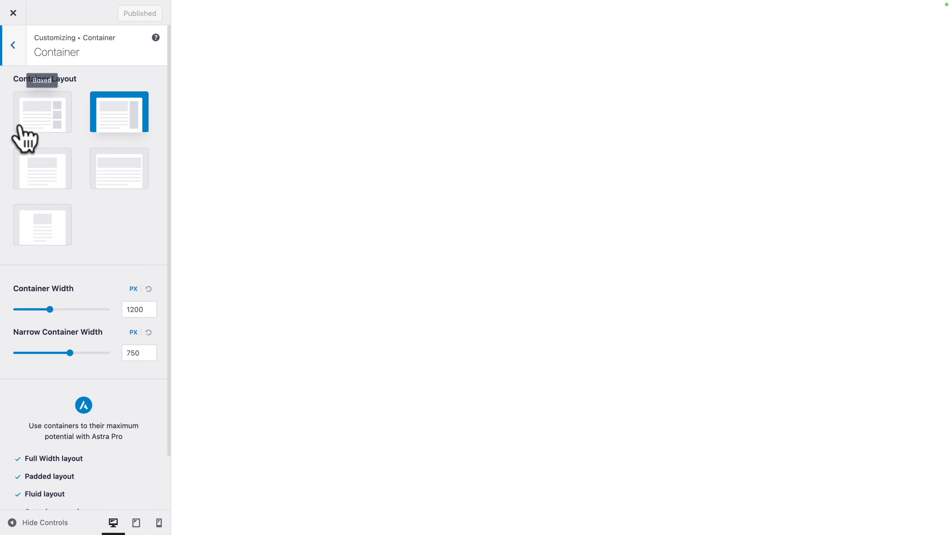
{"action": "scroll", "coordinate": [7, 244], "scroll_direction": "down", "scroll_amount": 3}
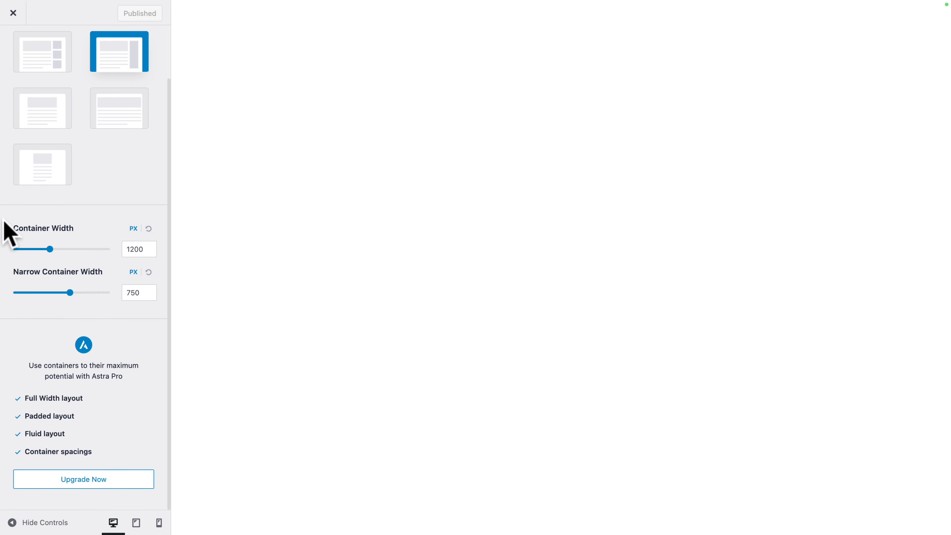
{"action": "left_click", "coordinate": [138, 248]}
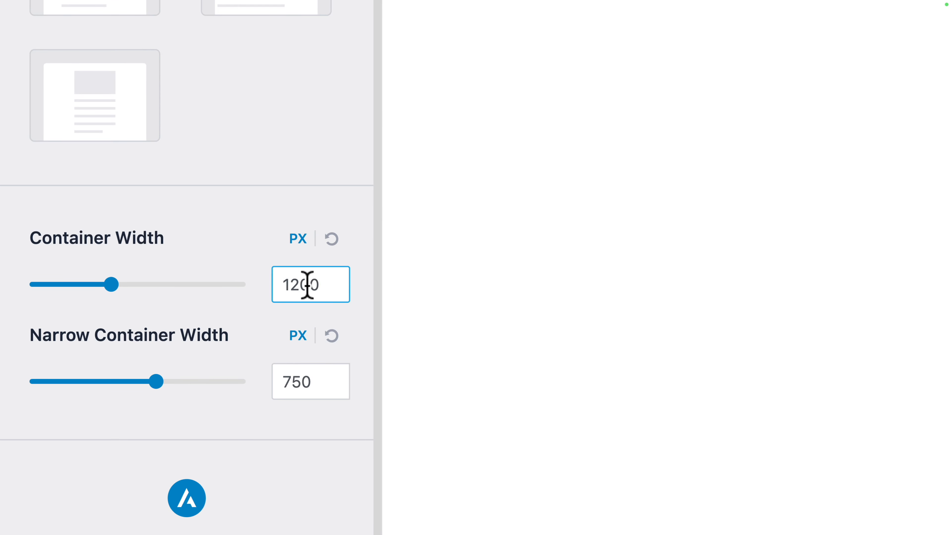
{"action": "type", "text": "1280"}
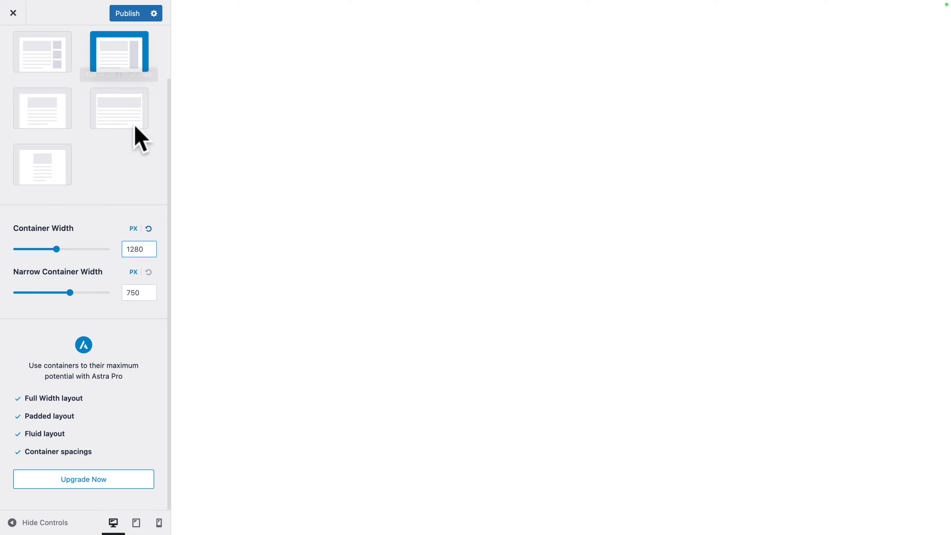
{"action": "left_click", "coordinate": [124, 16]}
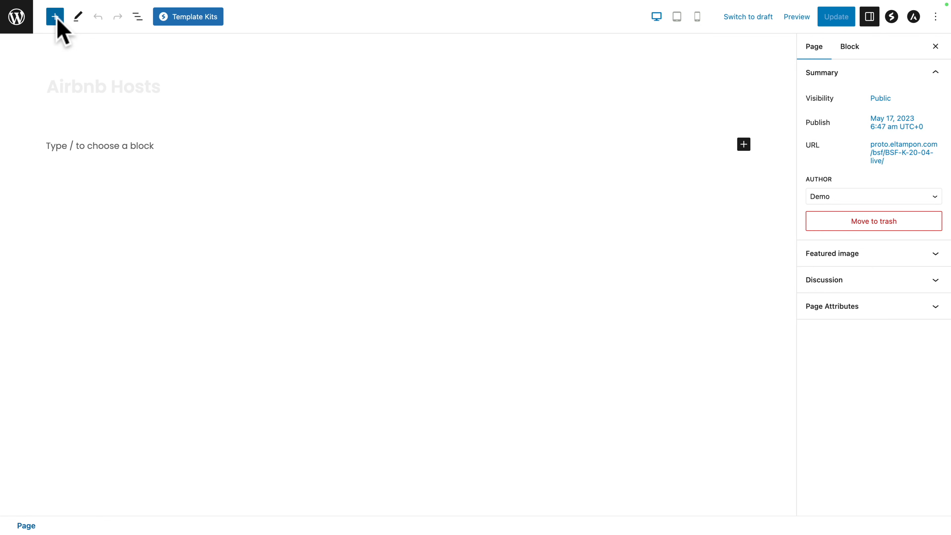
- Add a Spectra Container block with three equal columns to the page and expand it in the block list view
{"action": "left_click", "coordinate": [56, 17]}
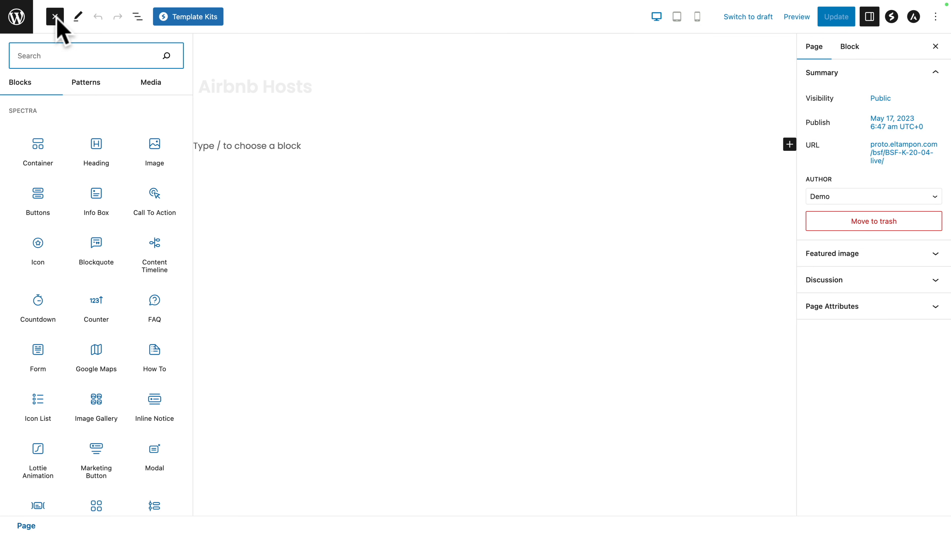
{"action": "left_click", "coordinate": [40, 153]}
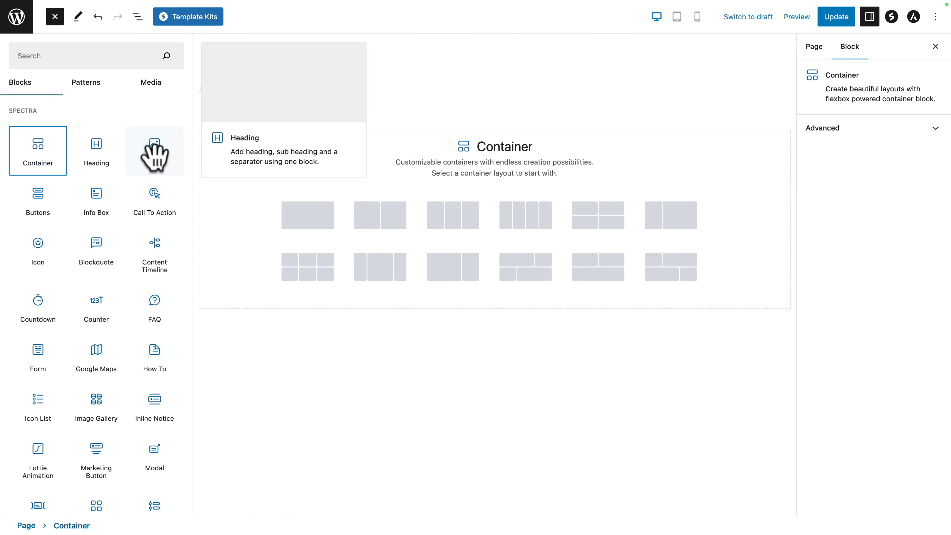
{"action": "left_click", "coordinate": [443, 217]}
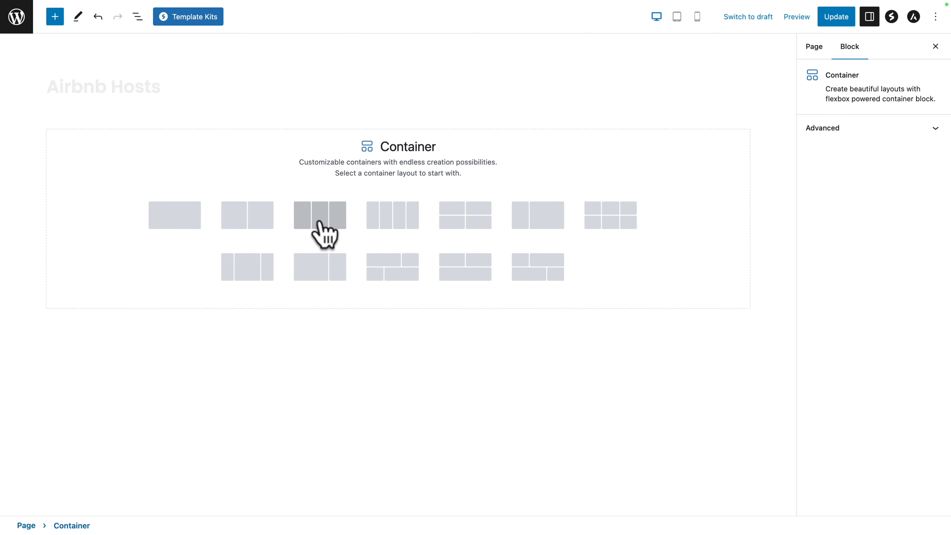
{"action": "left_click", "coordinate": [322, 232]}
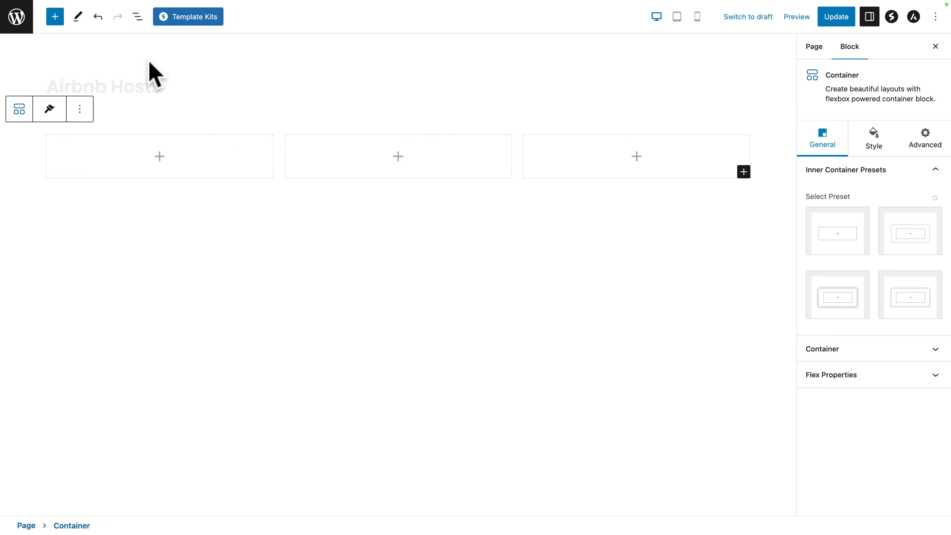
{"action": "left_click", "coordinate": [138, 17]}
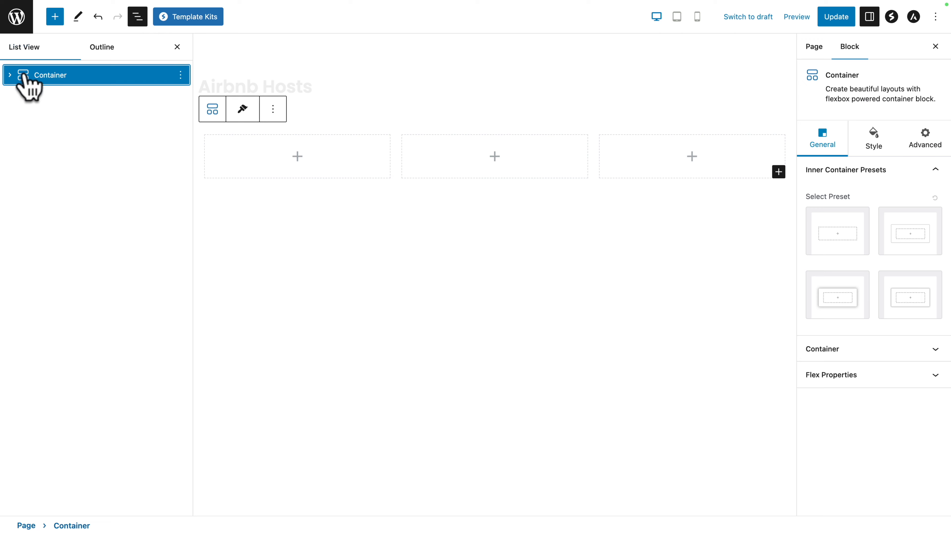
{"action": "left_click", "coordinate": [9, 75]}
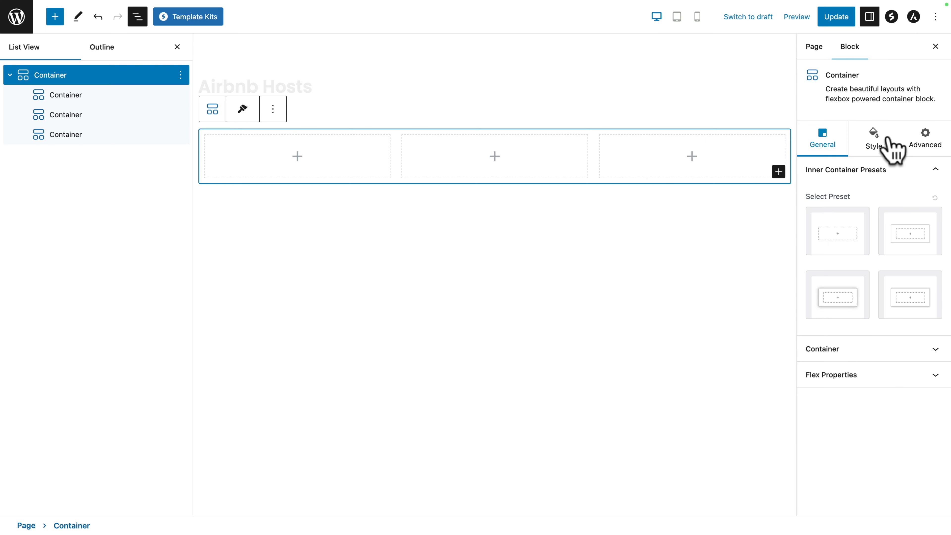
- Set the outer container's row gap, column gap and padding to 0 and only its top margin to 10 px
{"action": "left_click", "coordinate": [889, 138]}
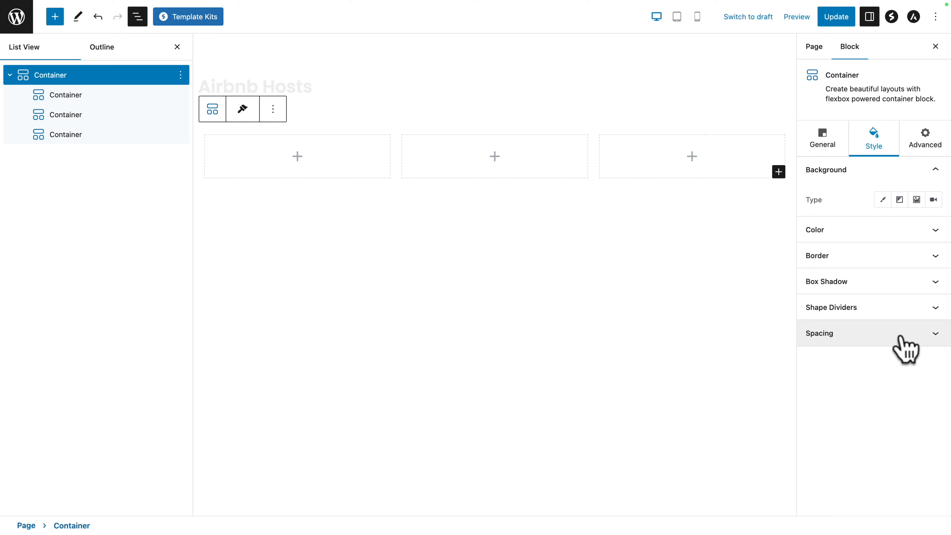
{"action": "left_click", "coordinate": [900, 333]}
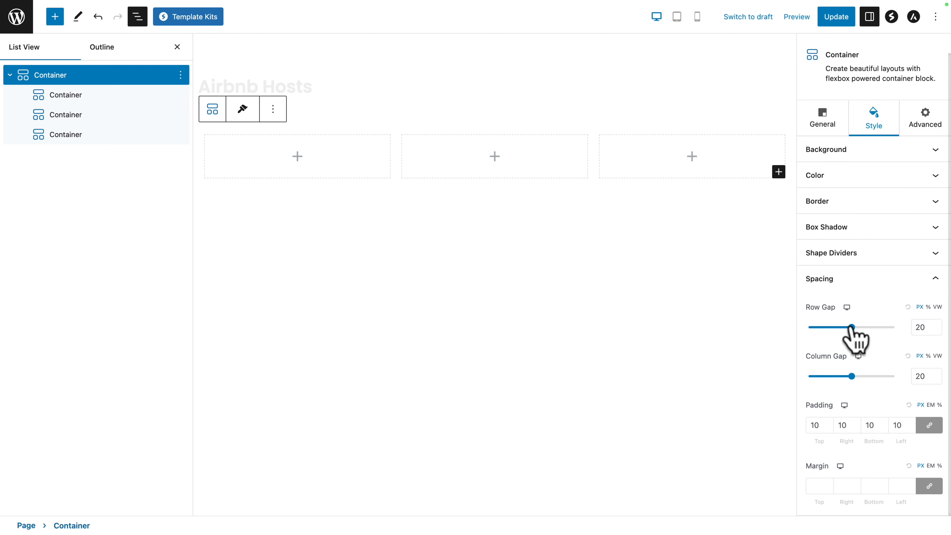
{"action": "left_click_drag", "start_coordinate": [852, 327], "coordinate": [790, 335]}
{"action": "left_click_drag", "start_coordinate": [852, 376], "coordinate": [805, 397]}
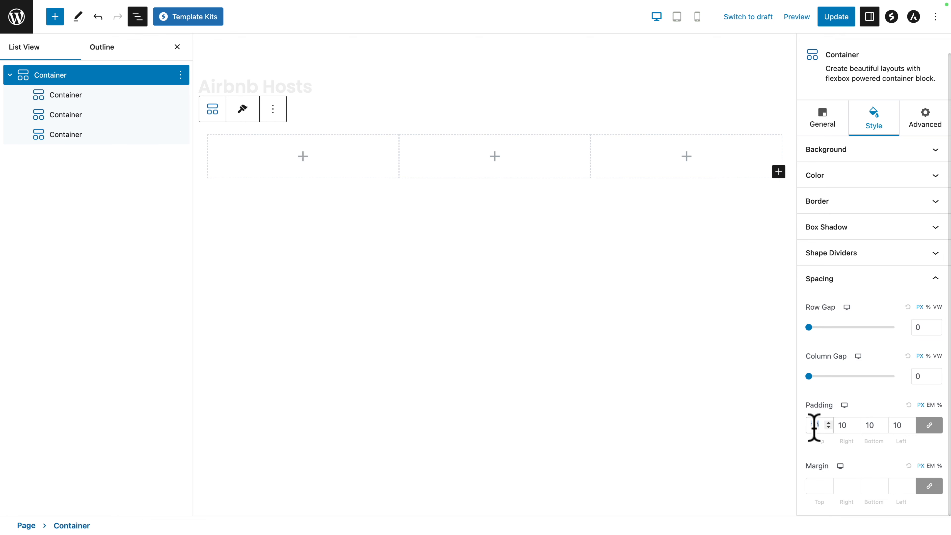
{"action": "double_click", "coordinate": [813, 425]}
{"action": "type", "text": "0"}
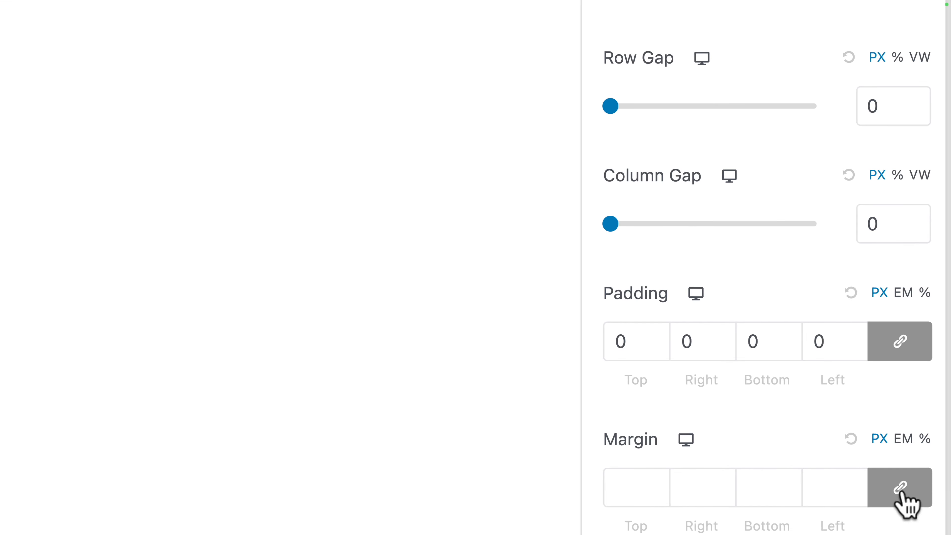
{"action": "left_click", "coordinate": [900, 489]}
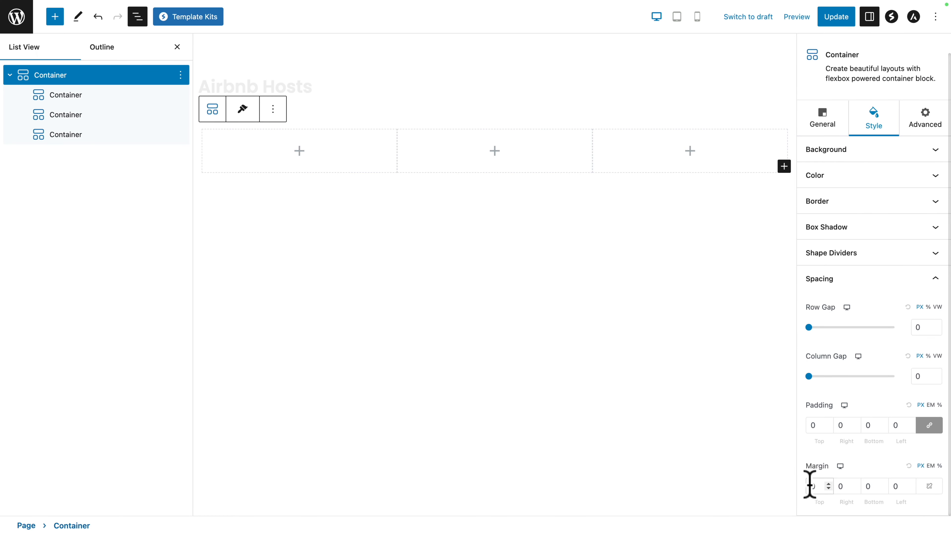
{"action": "type", "text": "4"}
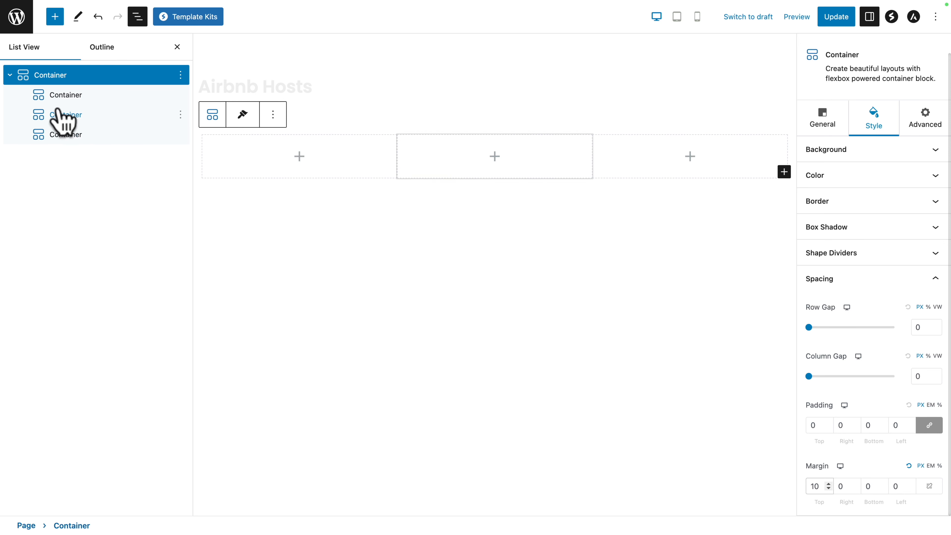
{"action": "left_click", "coordinate": [63, 96]}
{"action": "left_click", "coordinate": [63, 115]}
{"action": "left_click", "coordinate": [64, 134]}
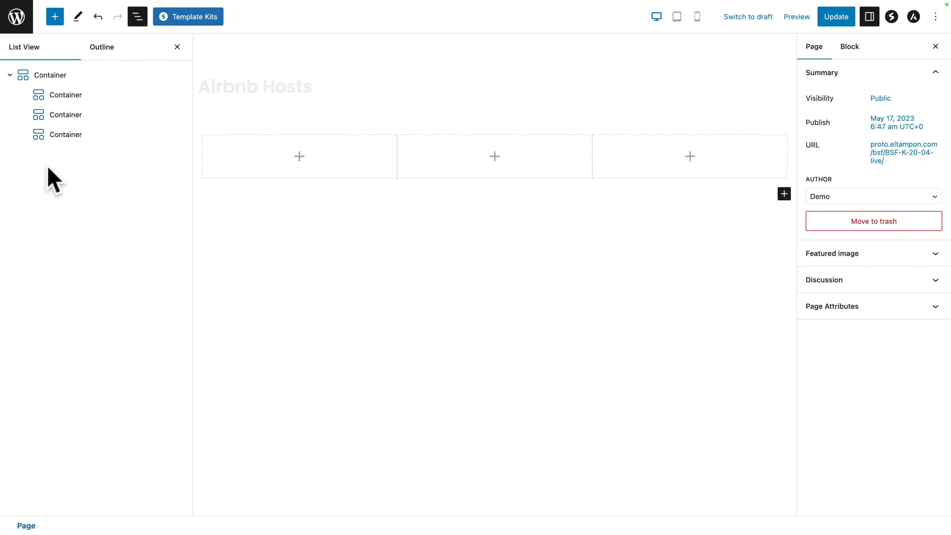
- Set the custom width of the third inner container to 19%
{"action": "left_click", "coordinate": [40, 139]}
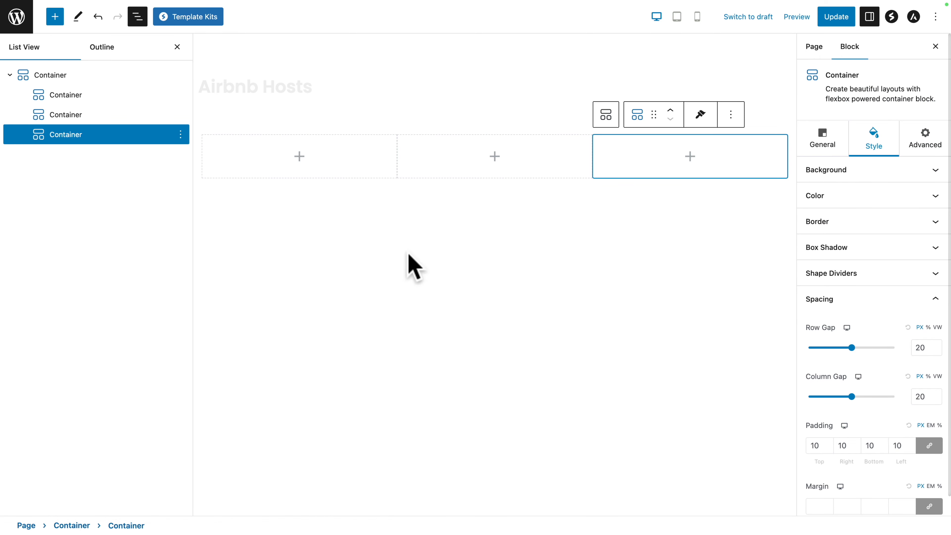
{"action": "left_click", "coordinate": [829, 147]}
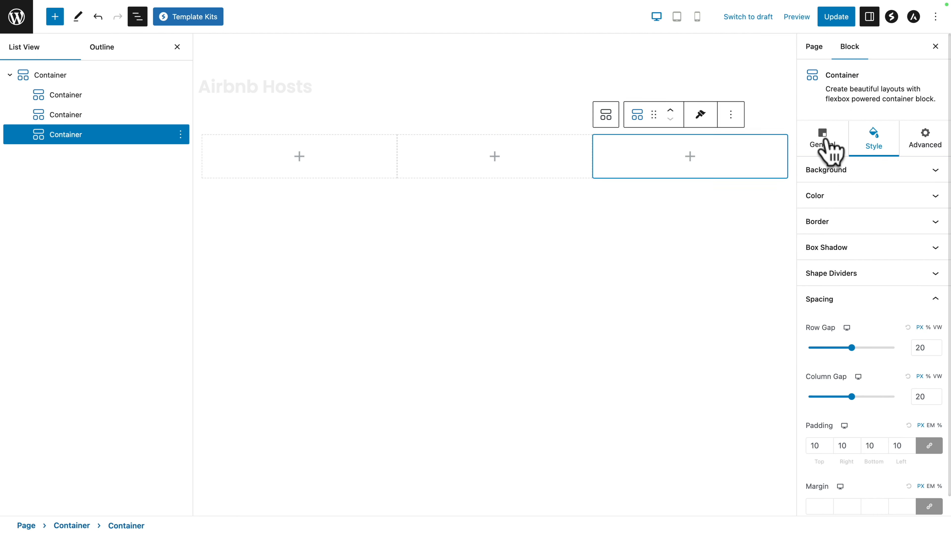
{"action": "left_click", "coordinate": [833, 172]}
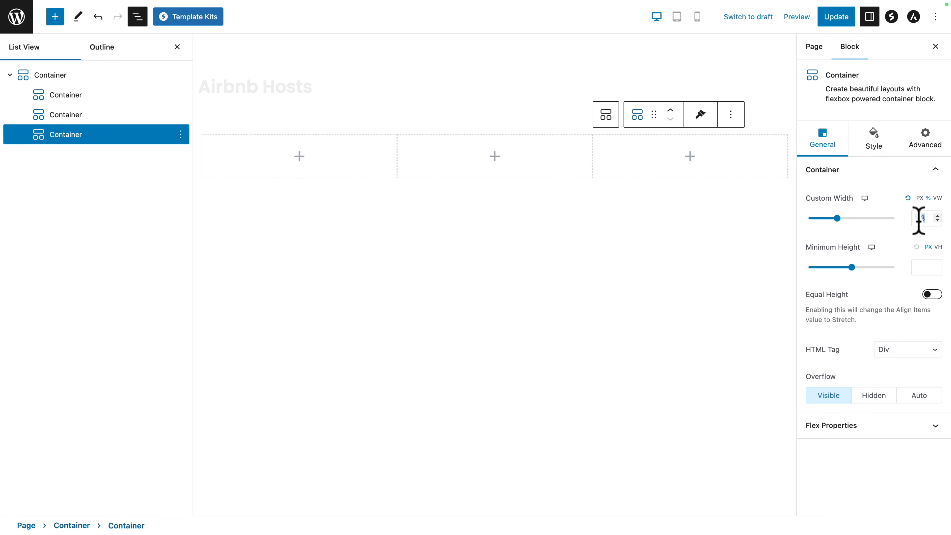
{"action": "type", "text": "19"}
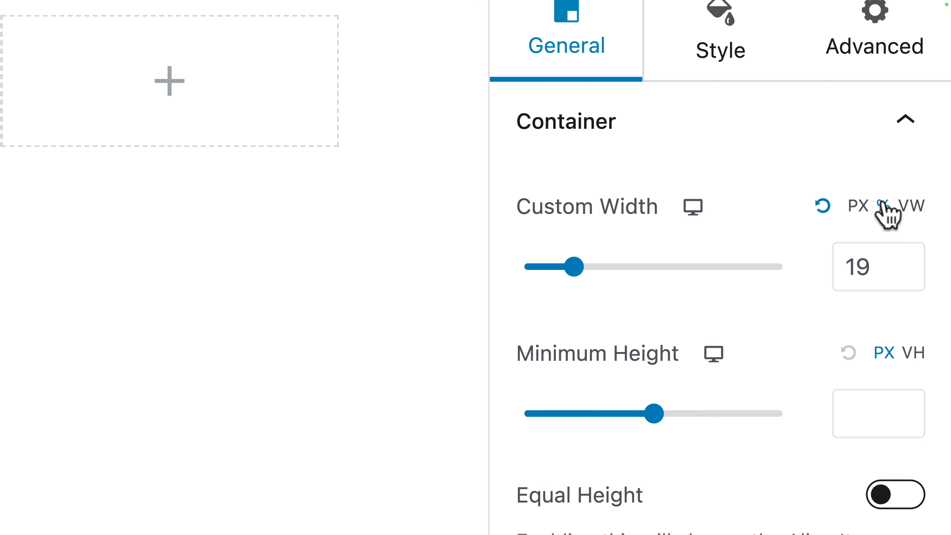
- Set the custom width of the middle inner container to 31%
{"action": "left_click", "coordinate": [72, 114]}
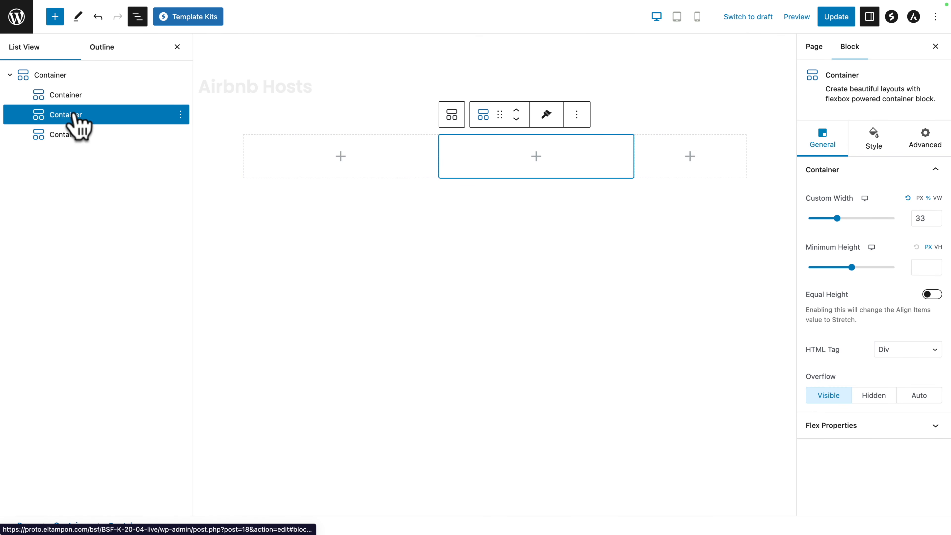
{"action": "left_click", "coordinate": [930, 218]}
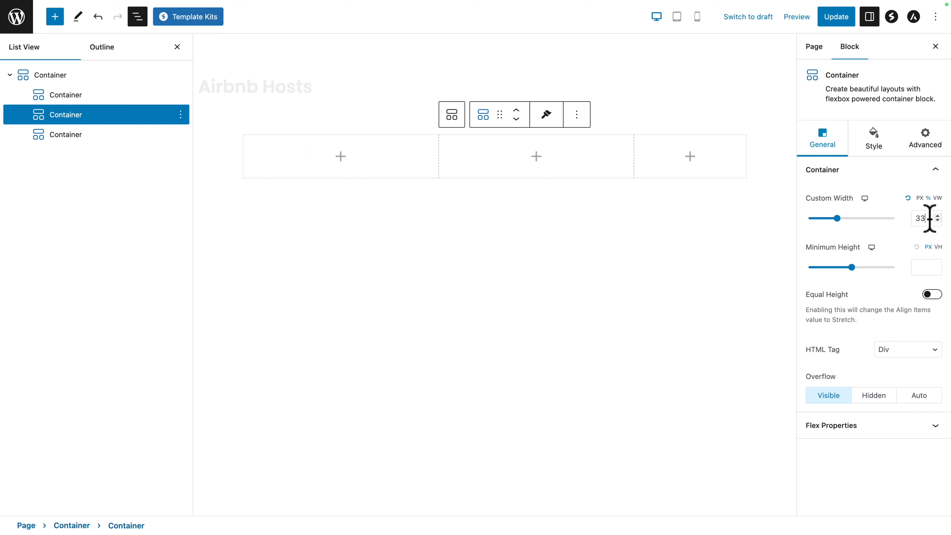
{"action": "left_click", "coordinate": [937, 221]}
{"action": "left_click", "coordinate": [938, 221]}
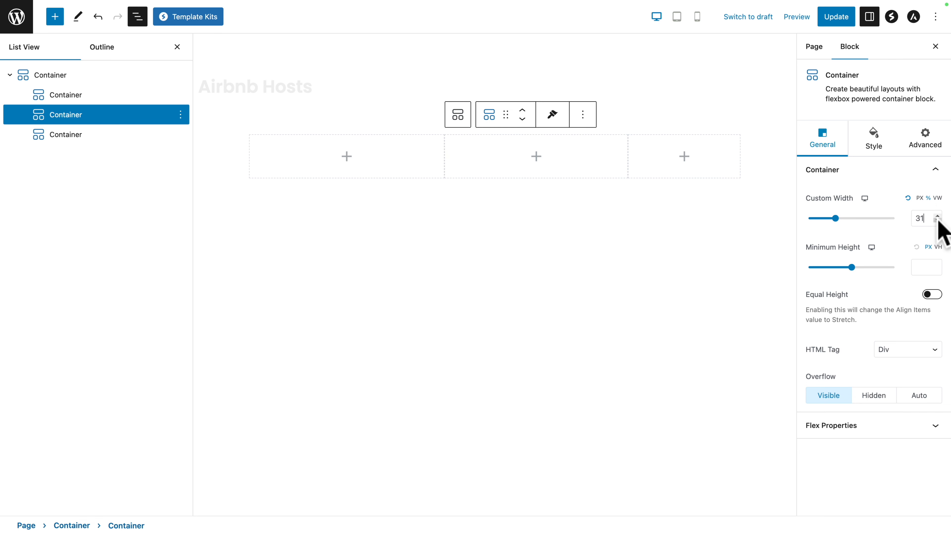
- Set the custom width of the first inner container to 50%
{"action": "left_click", "coordinate": [80, 95]}
{"action": "double_click", "coordinate": [915, 217]}
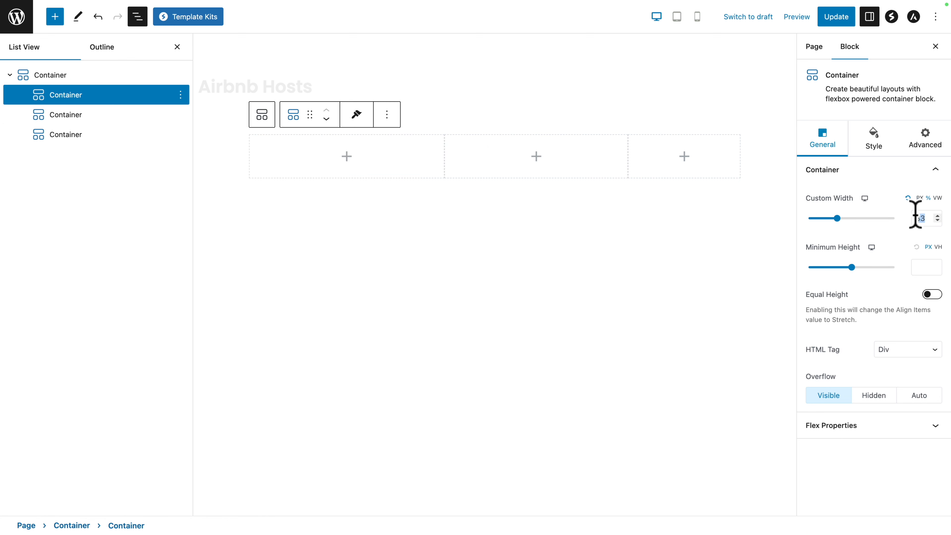
{"action": "type", "text": "50"}
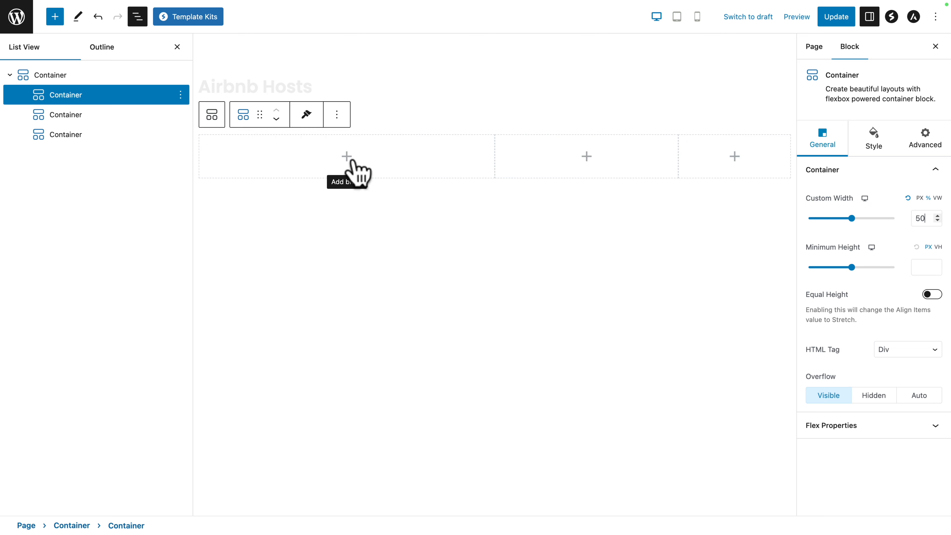
- Insert a Spectra Icon block into the first inner container
{"action": "left_click", "coordinate": [347, 156]}
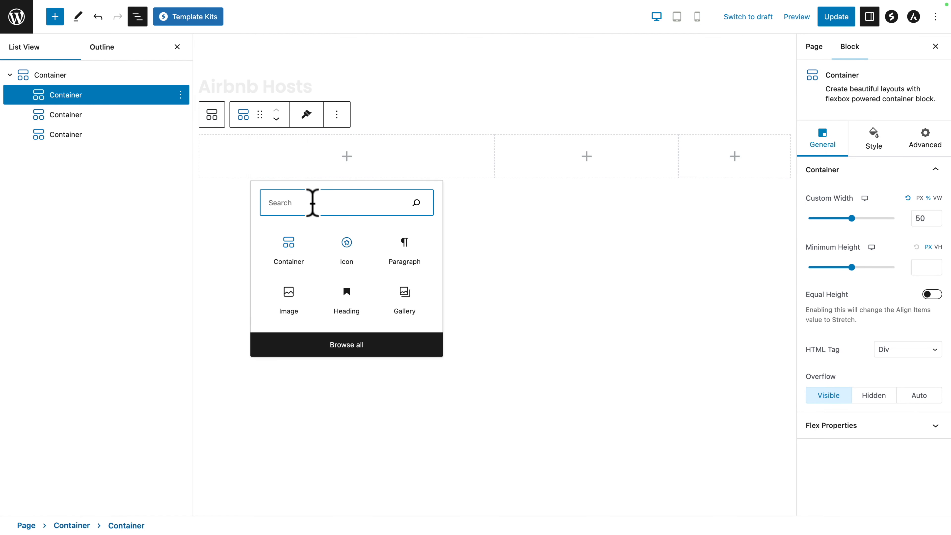
{"action": "type", "text": "icon"}
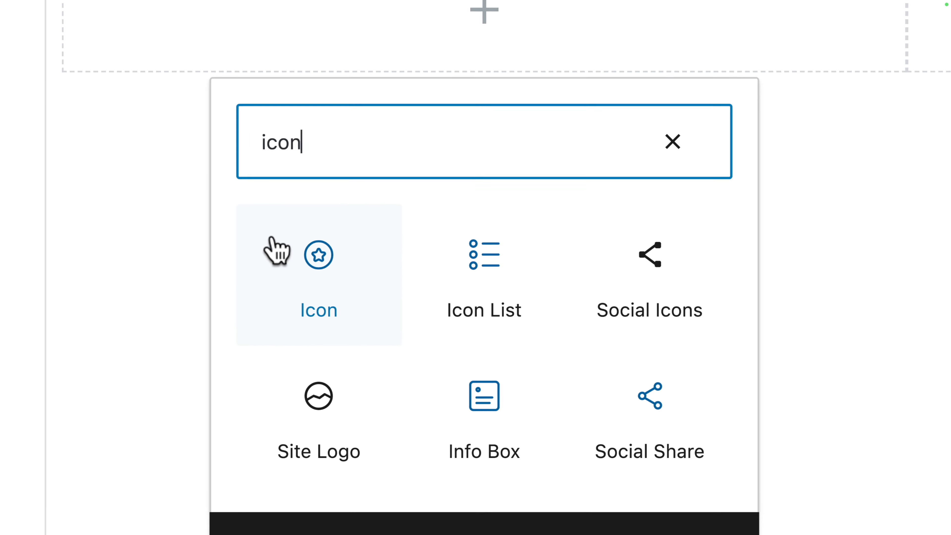
{"action": "left_click", "coordinate": [275, 247]}
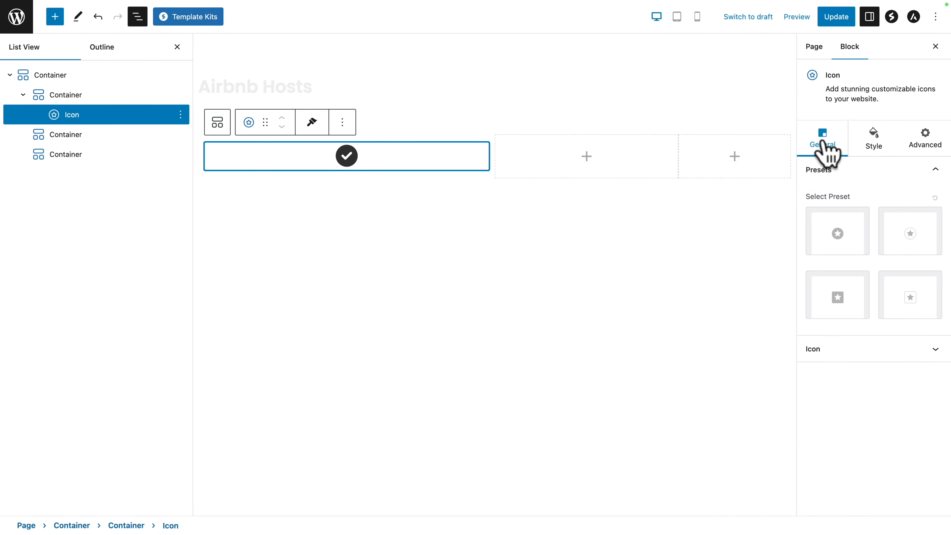
- Replace the block's default check icon with the Airbnb icon from the icon library
{"action": "left_click", "coordinate": [824, 144]}
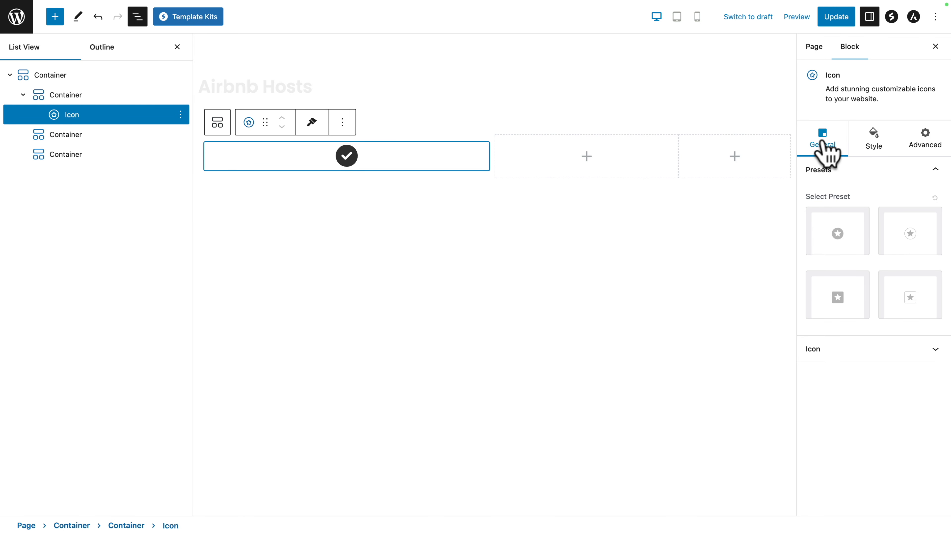
{"action": "left_click", "coordinate": [828, 349]}
{"action": "left_click", "coordinate": [884, 271]}
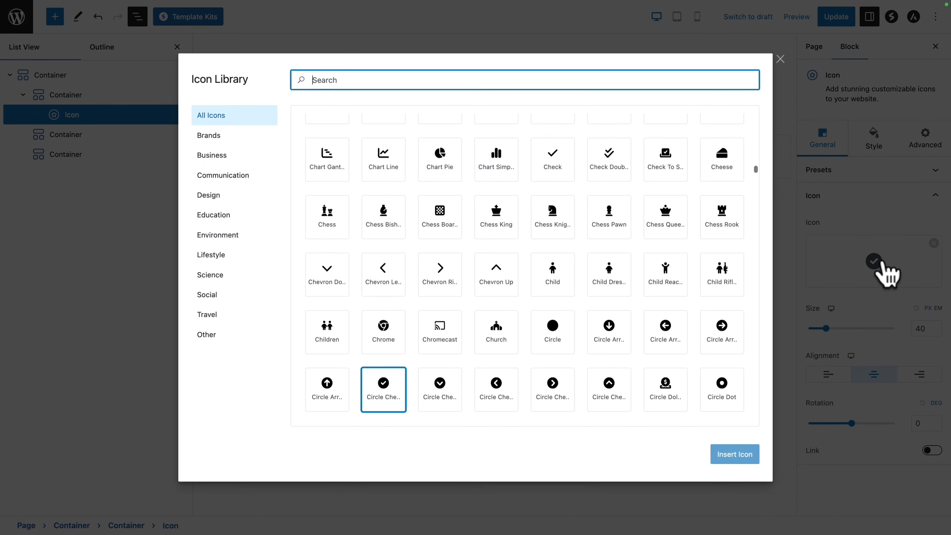
{"action": "type", "text": "airbnb"}
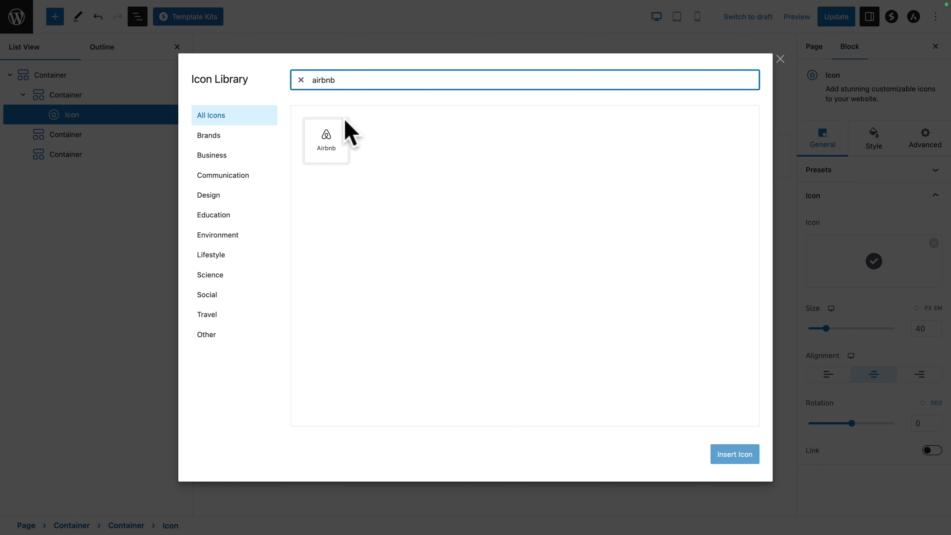
{"action": "left_click", "coordinate": [326, 139]}
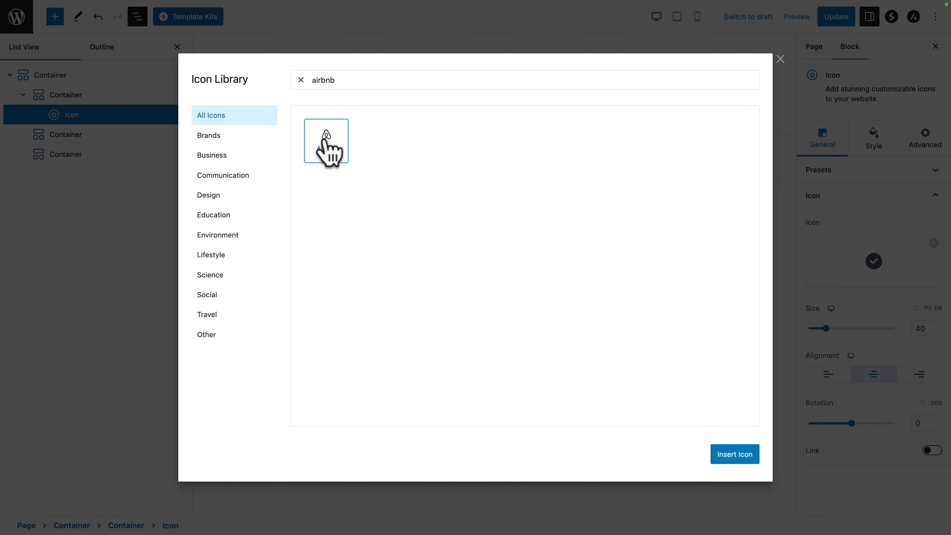
{"action": "left_click", "coordinate": [734, 453]}
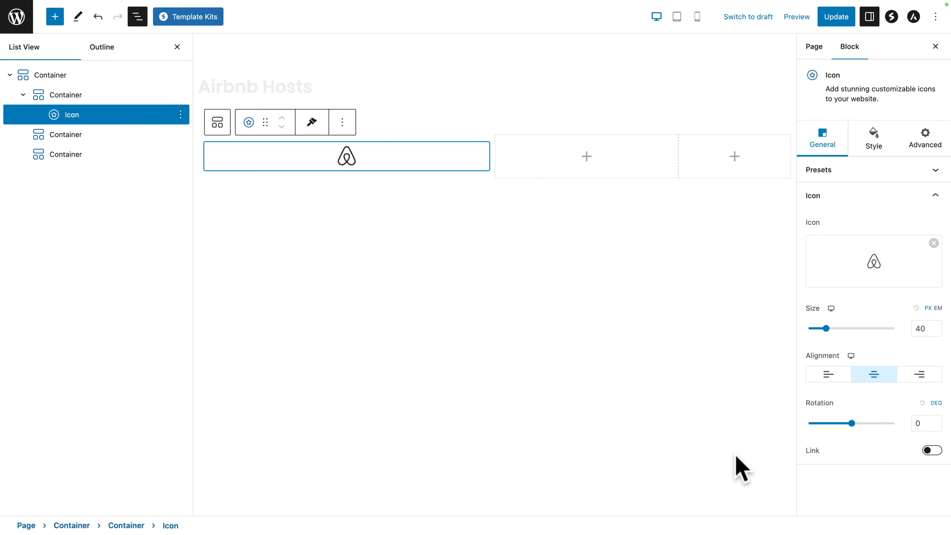
- Left-align the Airbnb icon and set its normal color to the pinkish-red palette swatch
{"action": "left_click", "coordinate": [828, 375]}
{"action": "left_click", "coordinate": [870, 161]}
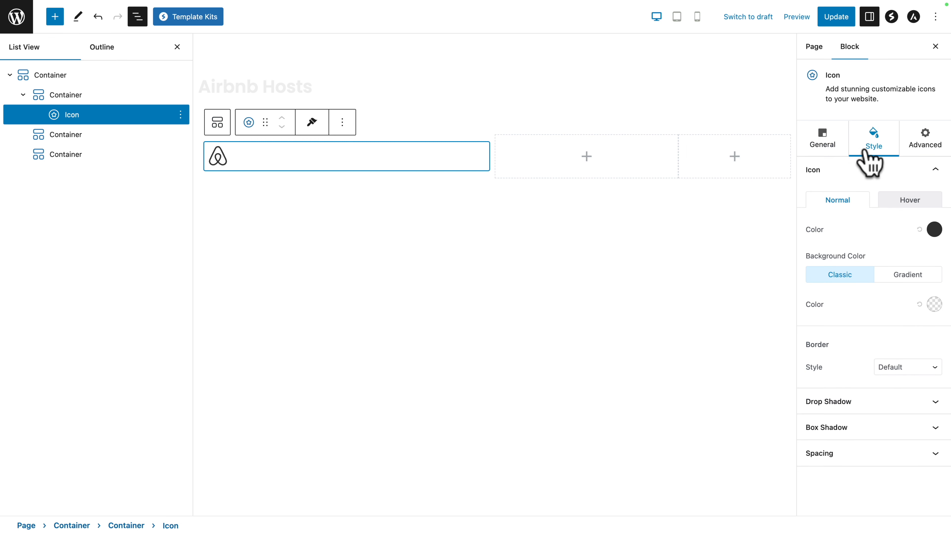
{"action": "left_click", "coordinate": [934, 229]}
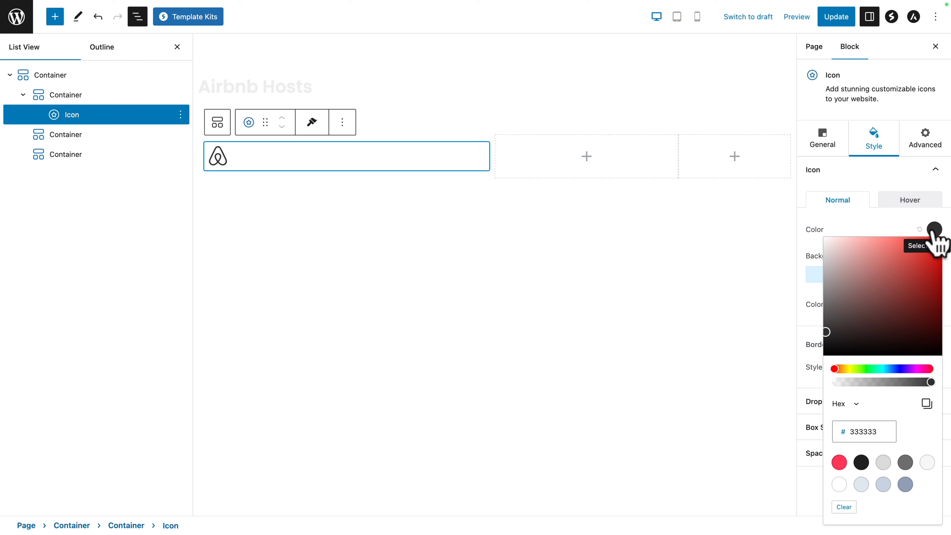
{"action": "left_click", "coordinate": [839, 463]}
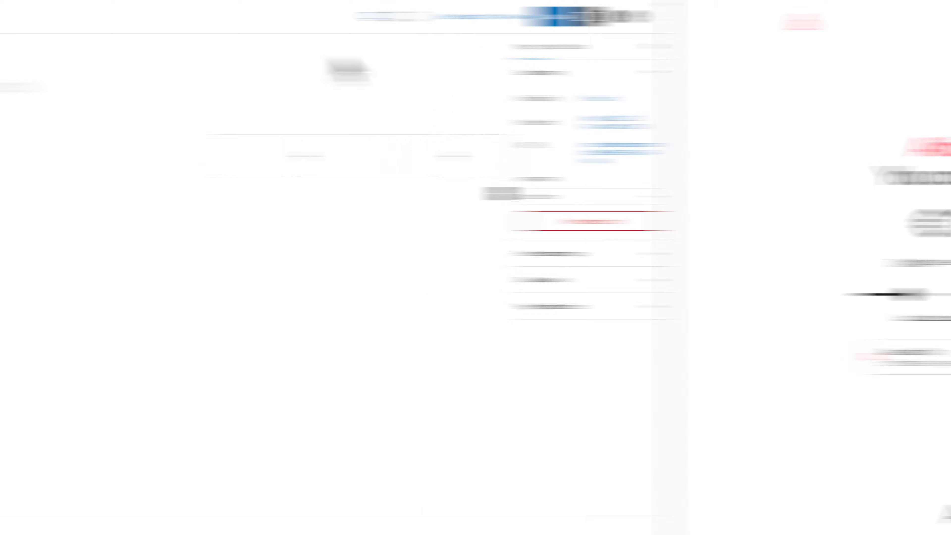
- Insert a Spectra Heading block into the middle container with the text "Ready to Airbnb it?"
{"action": "left_click", "coordinate": [596, 148]}
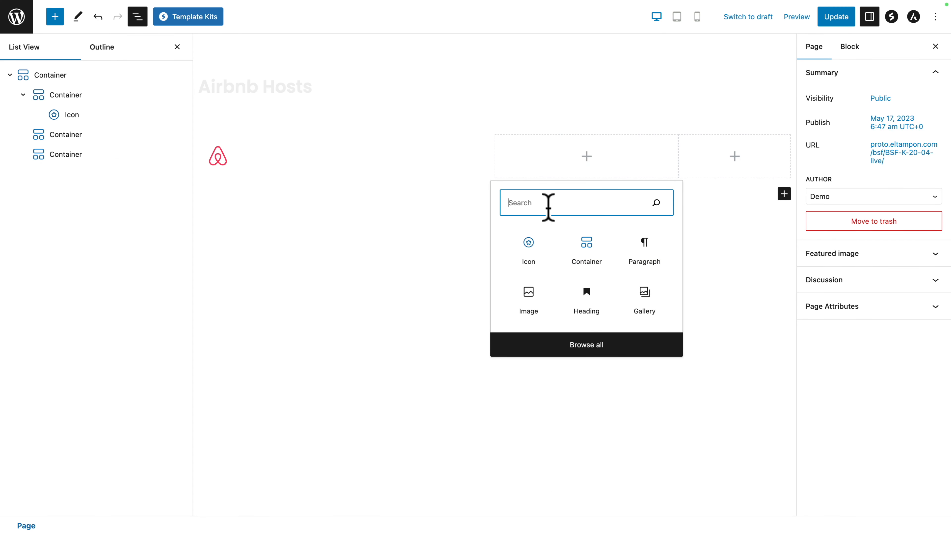
{"action": "type", "text": "heading"}
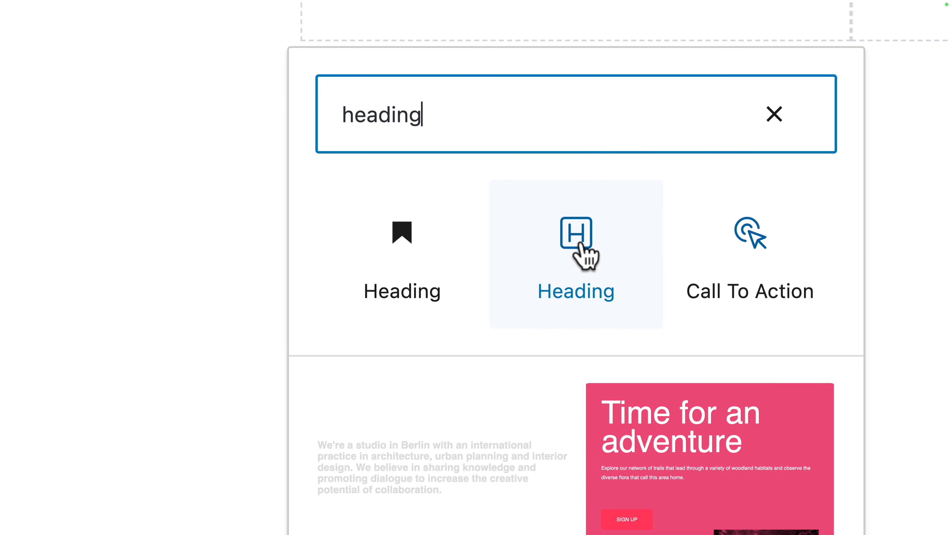
{"action": "left_click", "coordinate": [580, 245]}
{"action": "left_click", "coordinate": [552, 165]}
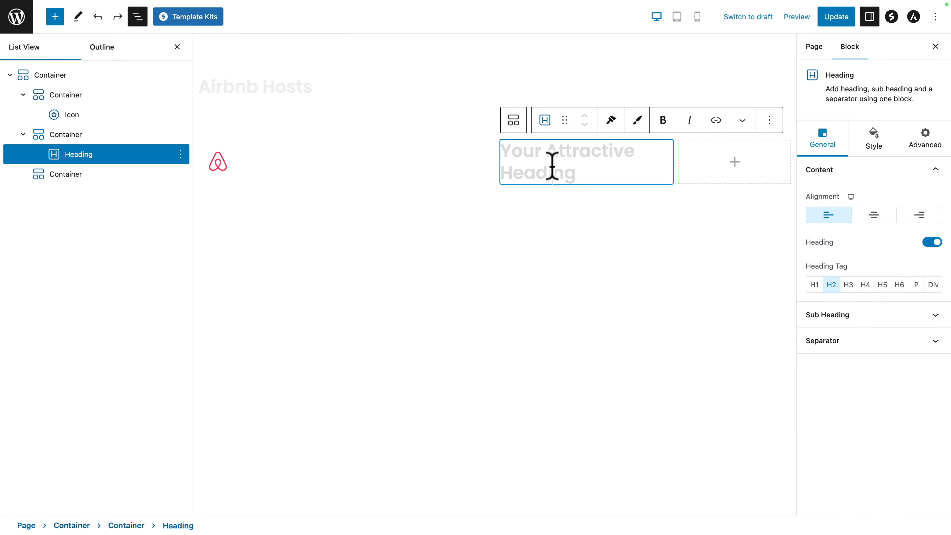
{"action": "triple_click", "coordinate": [553, 165]}
{"action": "key", "text": "BackSpace"}
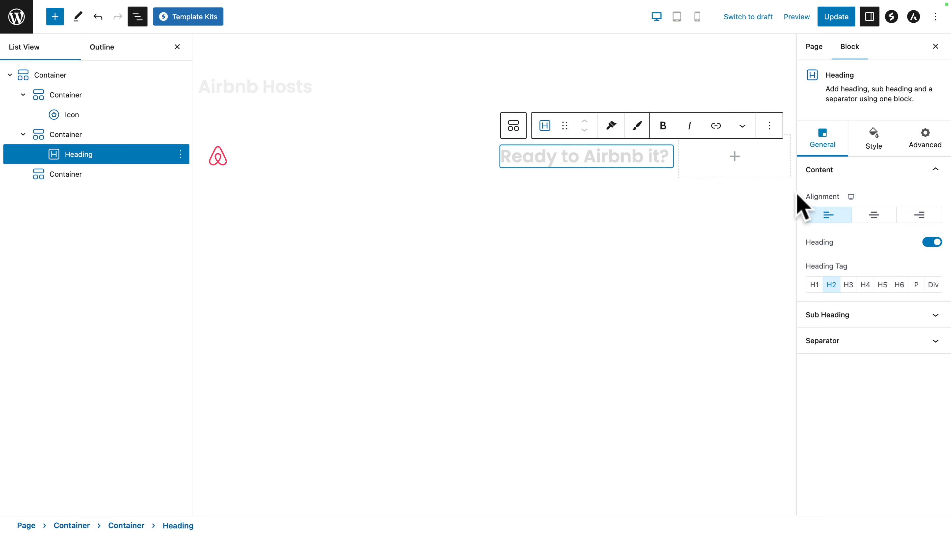
- Right-align the "Ready to Airbnb it?" heading and set its heading tag to Div
{"action": "left_click", "coordinate": [923, 214]}
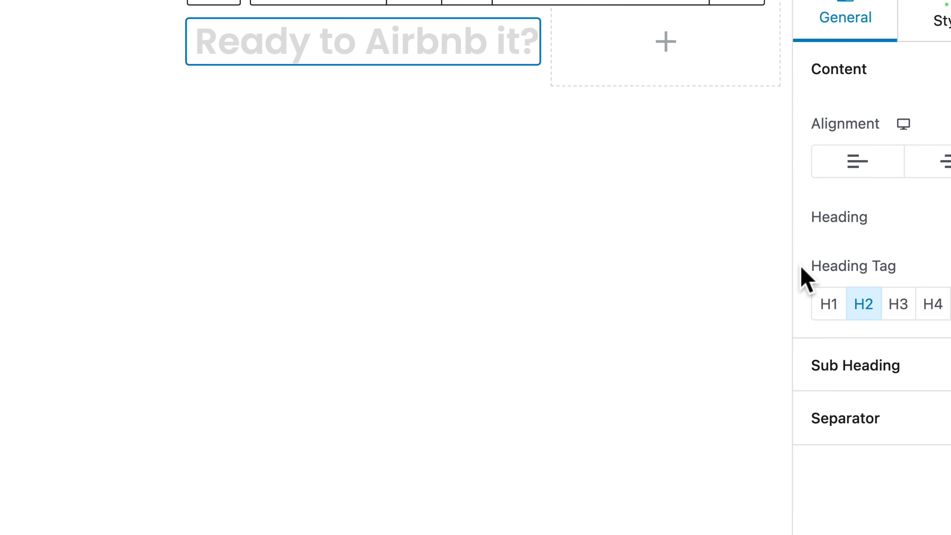
{"action": "left_click", "coordinate": [933, 286]}
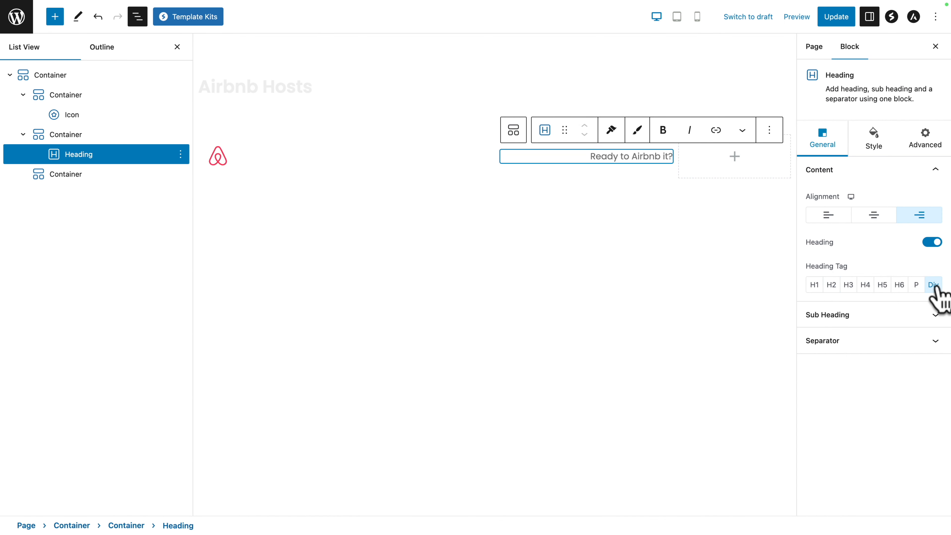
- Set the heading's font size to 16 px and its text color to the palette's #222222
{"action": "left_click", "coordinate": [874, 140]}
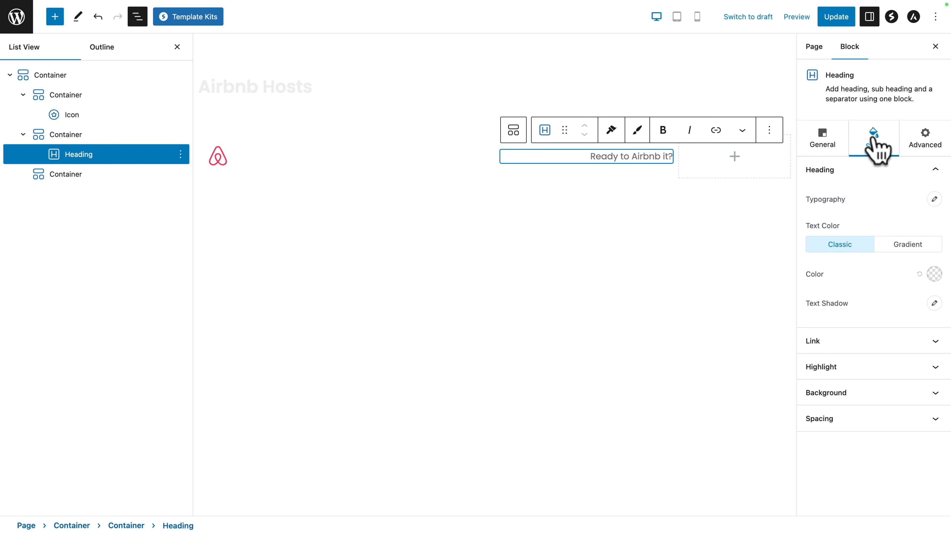
{"action": "left_click", "coordinate": [934, 199]}
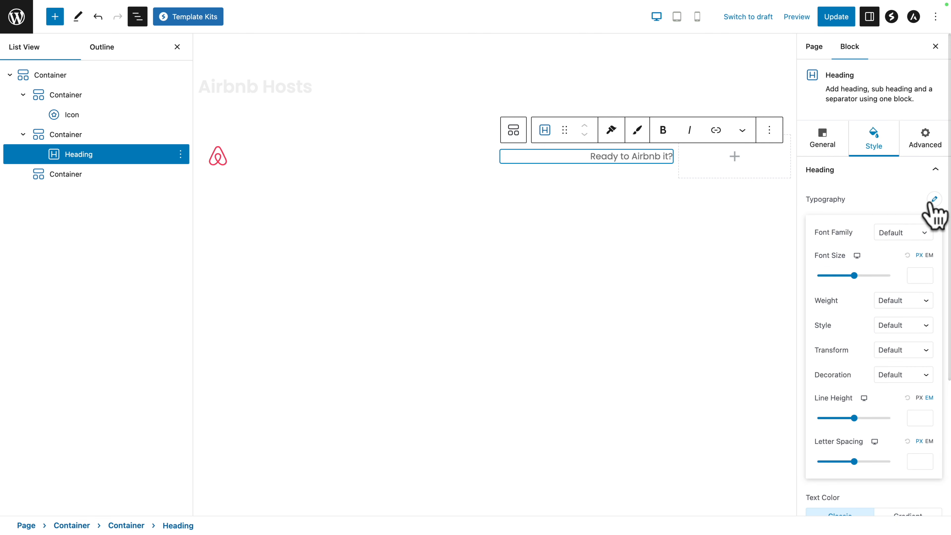
{"action": "left_click", "coordinate": [915, 275]}
{"action": "type", "text": "1"}
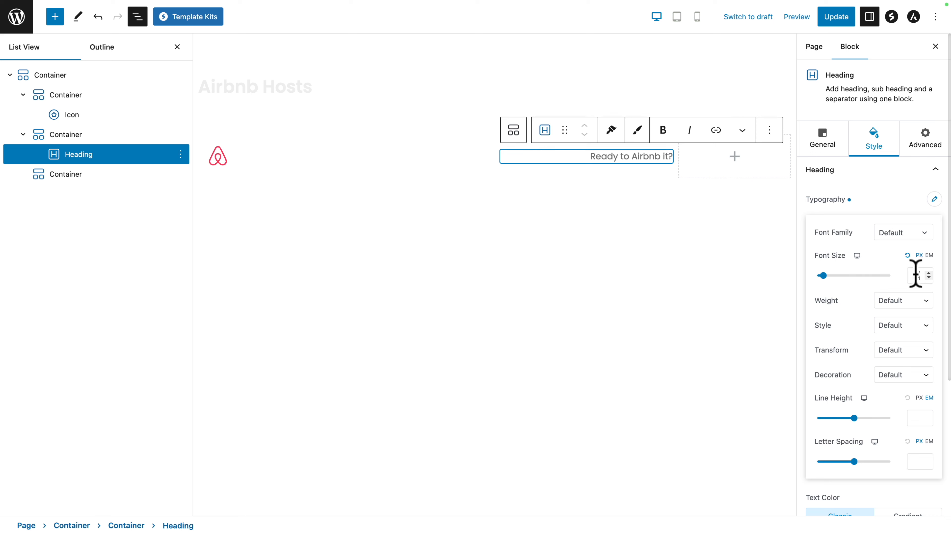
{"action": "type", "text": "6"}
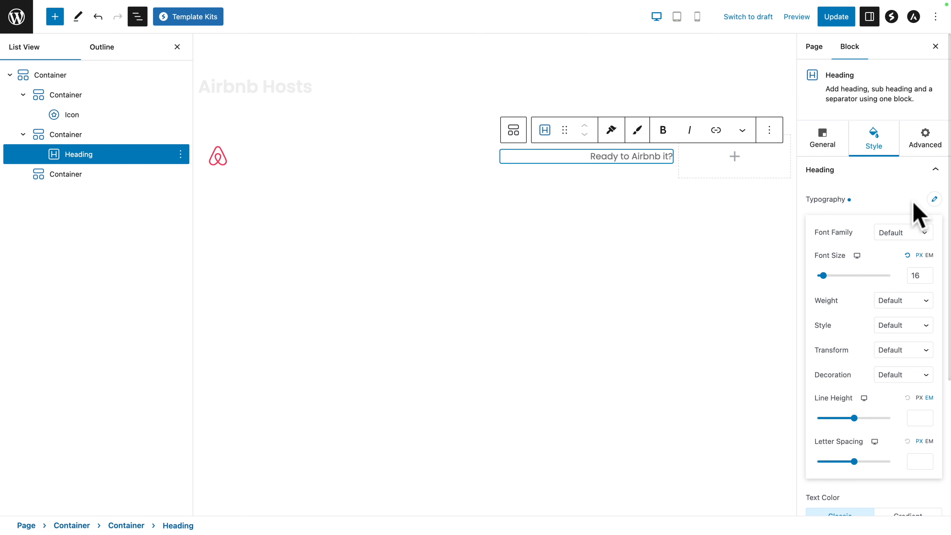
{"action": "left_click", "coordinate": [934, 200]}
{"action": "left_click", "coordinate": [934, 277]}
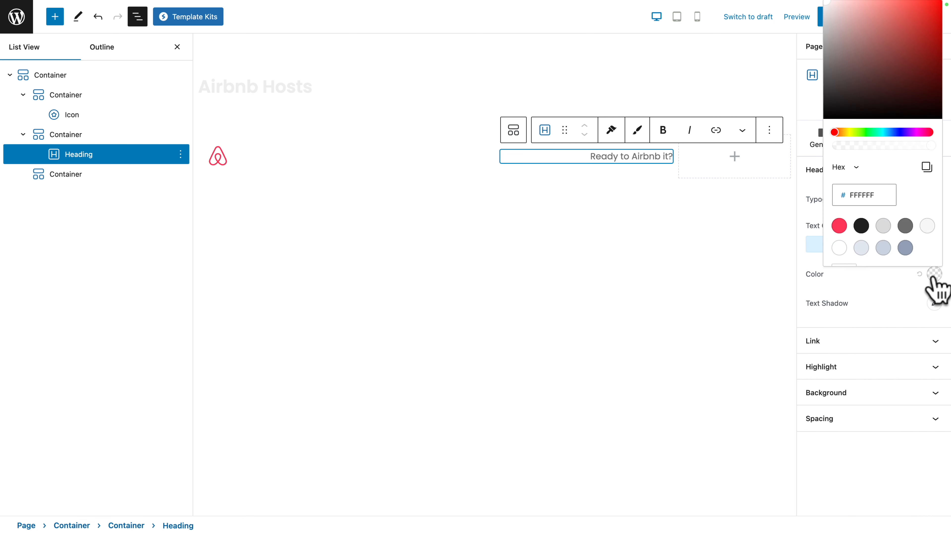
{"action": "left_click", "coordinate": [862, 228]}
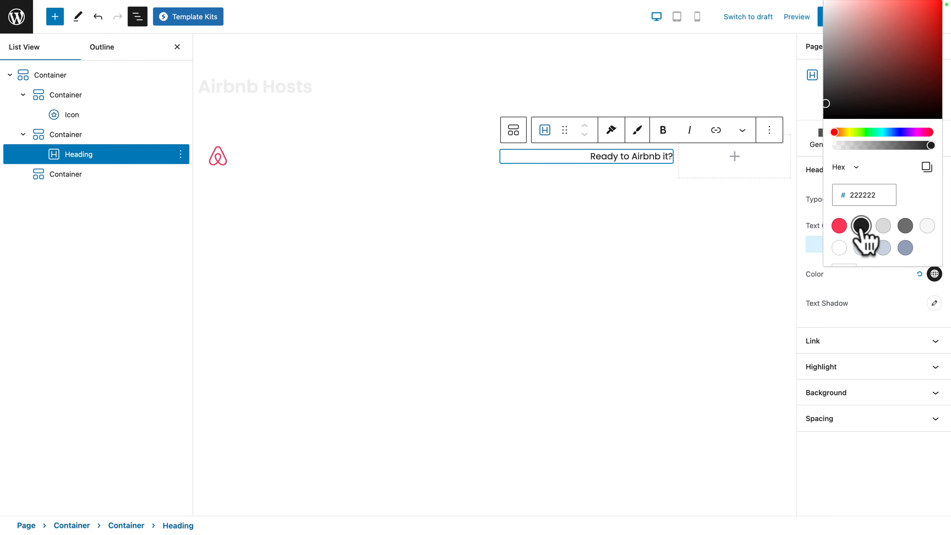
- Set the heading's top padding to 10 px
{"action": "left_click", "coordinate": [860, 419]}
{"action": "left_click", "coordinate": [860, 420]}
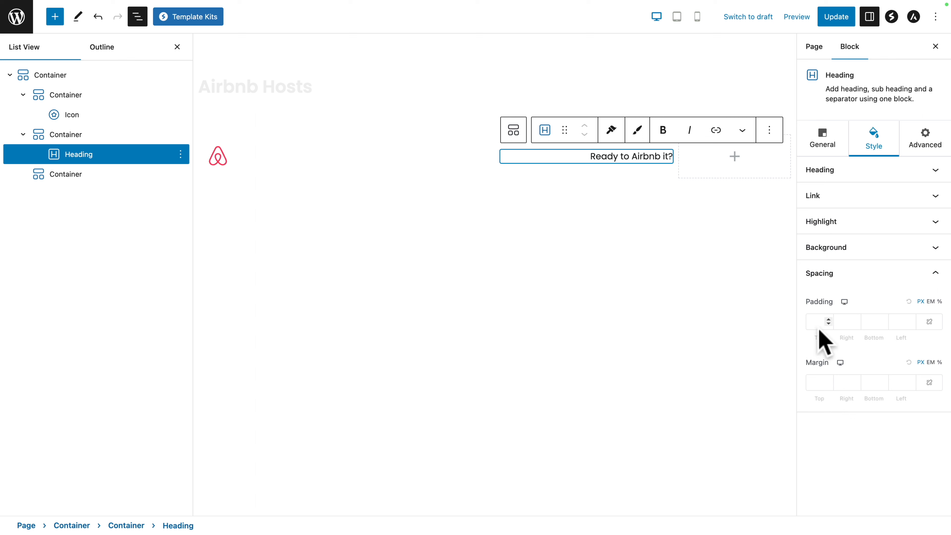
{"action": "type", "text": "10"}
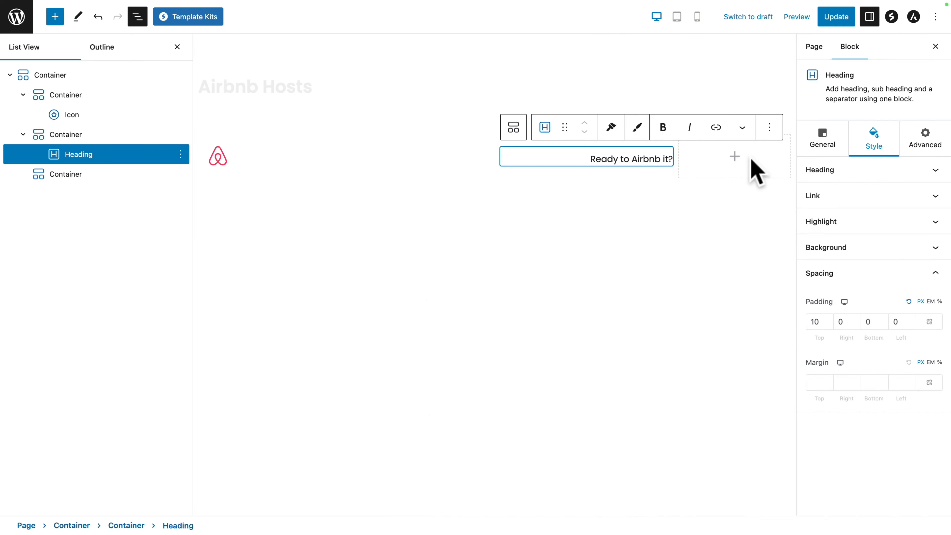
- Insert a Spectra Buttons block into the third inner container
{"action": "left_click", "coordinate": [753, 159]}
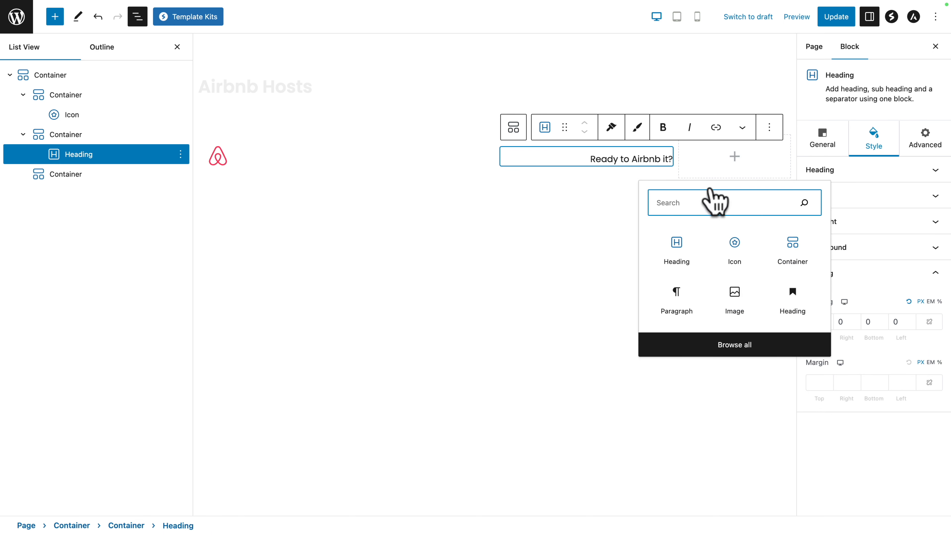
{"action": "type", "text": "buttons"}
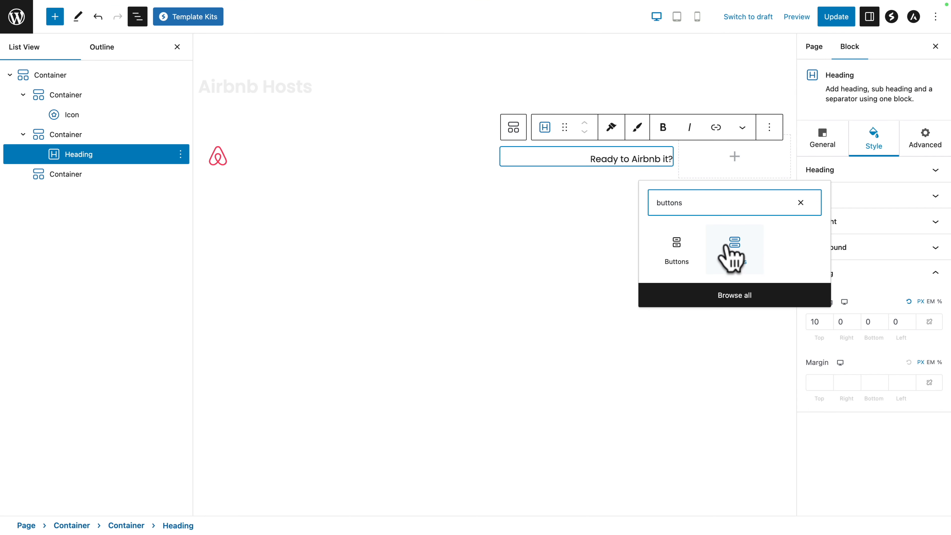
{"action": "left_click", "coordinate": [725, 246]}
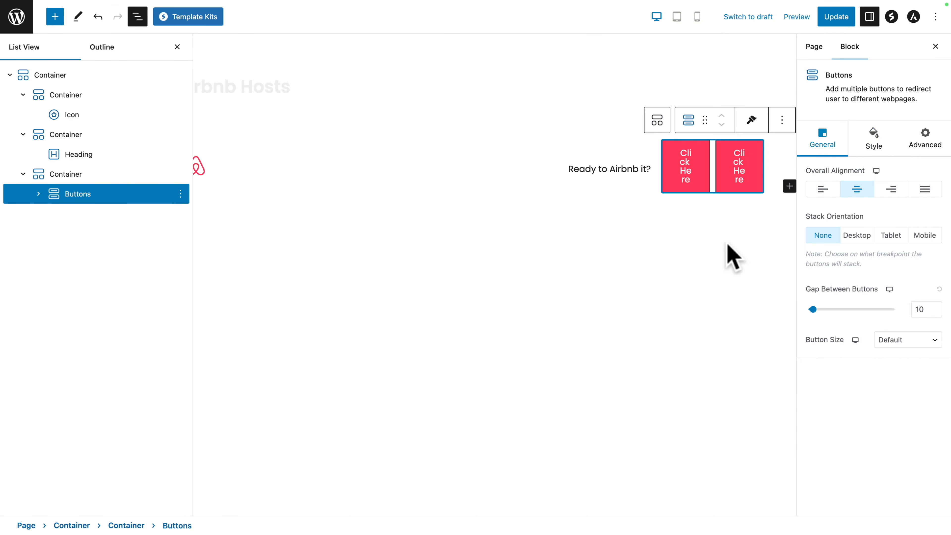
- Delete the second button from the Buttons block
{"action": "left_click", "coordinate": [735, 174]}
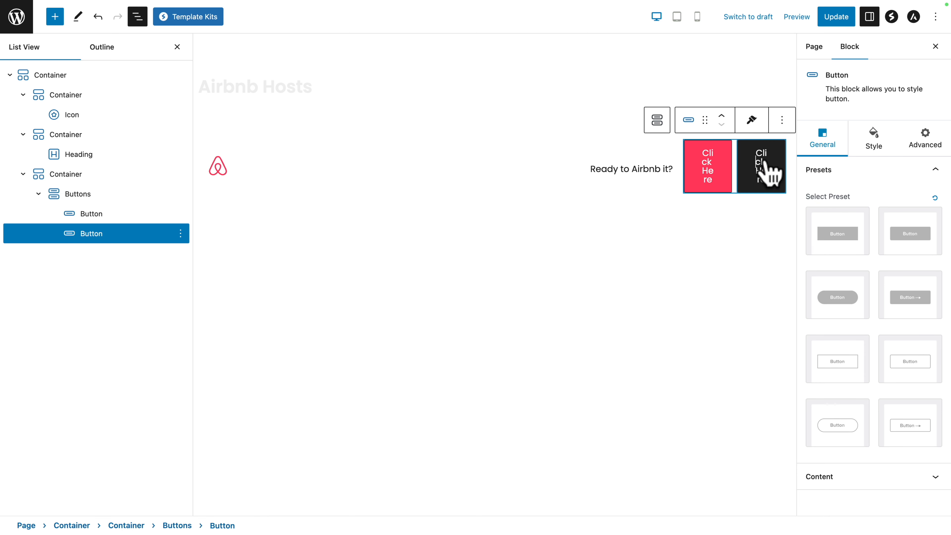
{"action": "left_click", "coordinate": [781, 120]}
{"action": "left_click", "coordinate": [789, 361]}
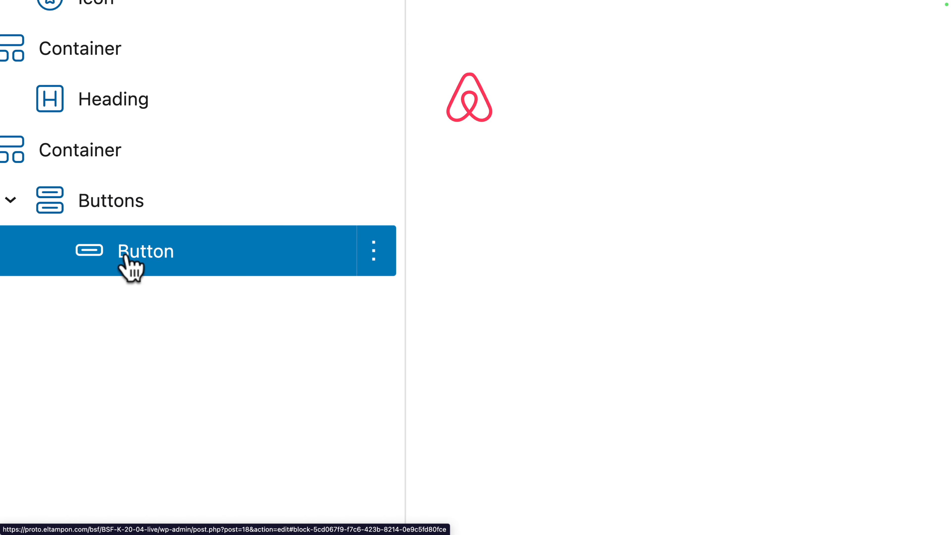
- Right-align the Buttons block and reduce its gap between buttons to 0
{"action": "left_click", "coordinate": [105, 200]}
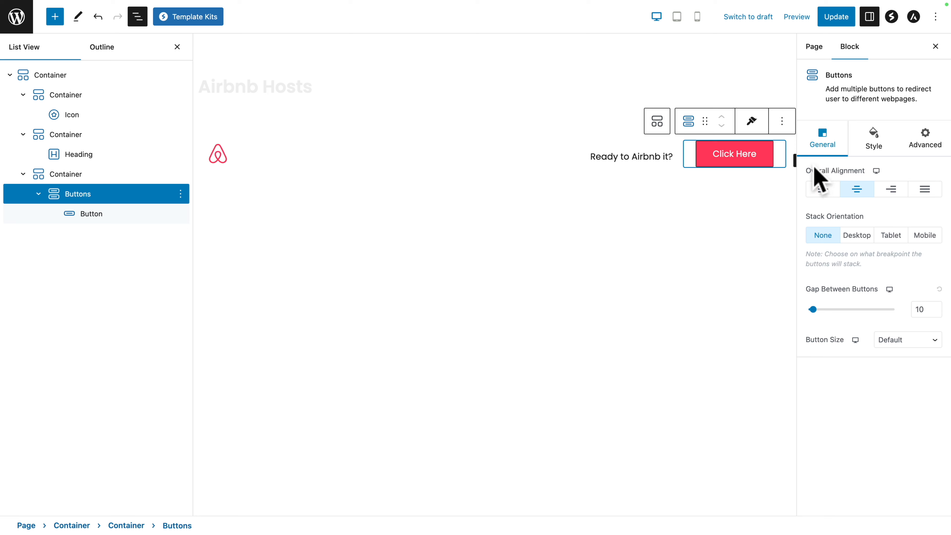
{"action": "left_click", "coordinate": [892, 189]}
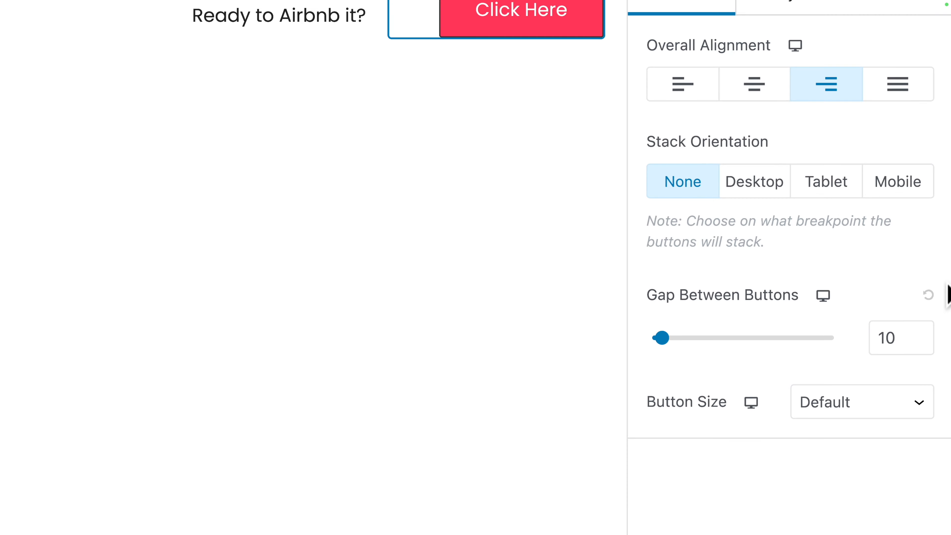
{"action": "left_click", "coordinate": [918, 309]}
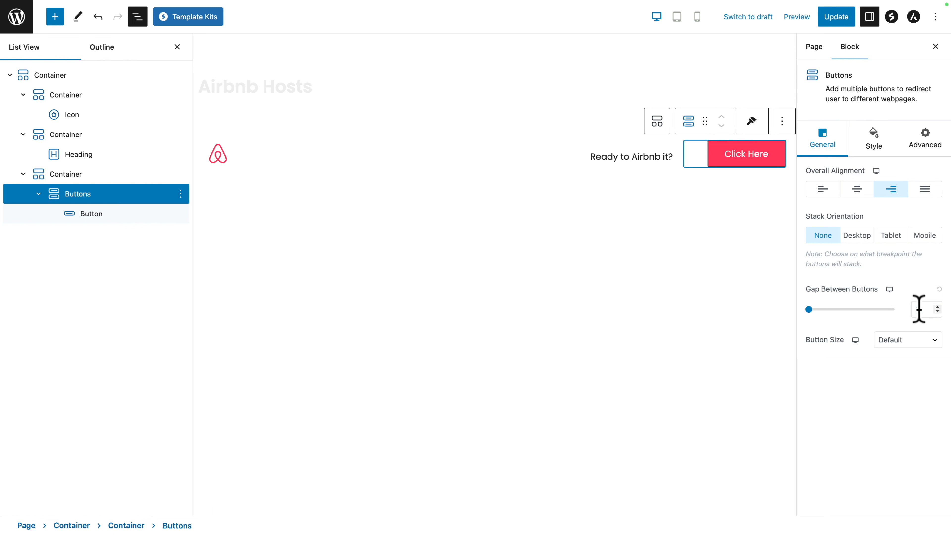
- Replace the remaining button's label with "Airbnb Setup"
{"action": "left_click", "coordinate": [753, 154]}
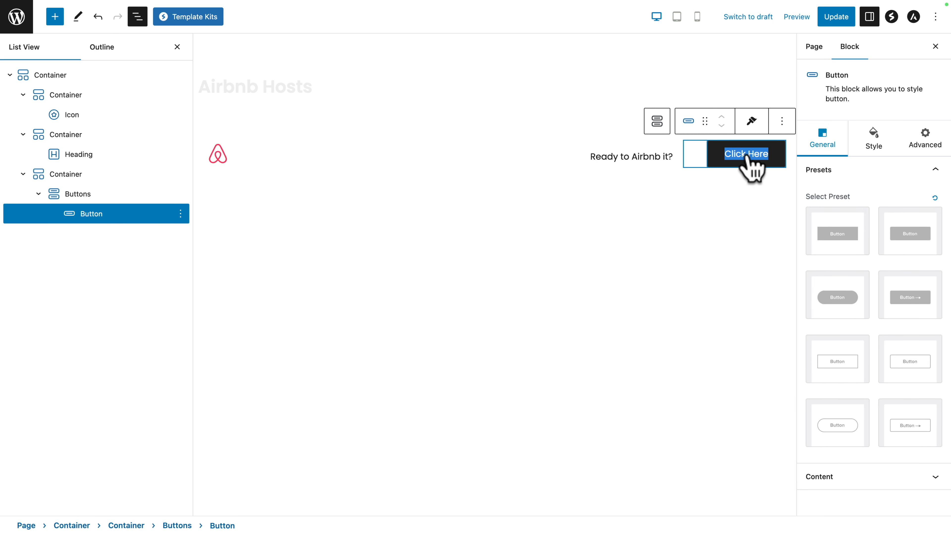
{"action": "type", "text": "Airbnb Setup"}
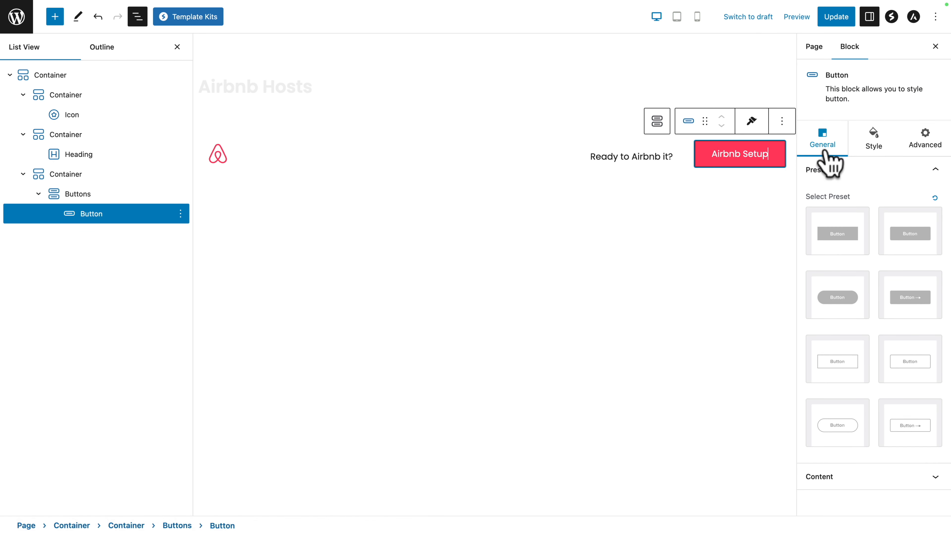
- Enable the button's icon, using House Chimney Medical from the icon library, and position it before the text
{"action": "left_click", "coordinate": [827, 476]}
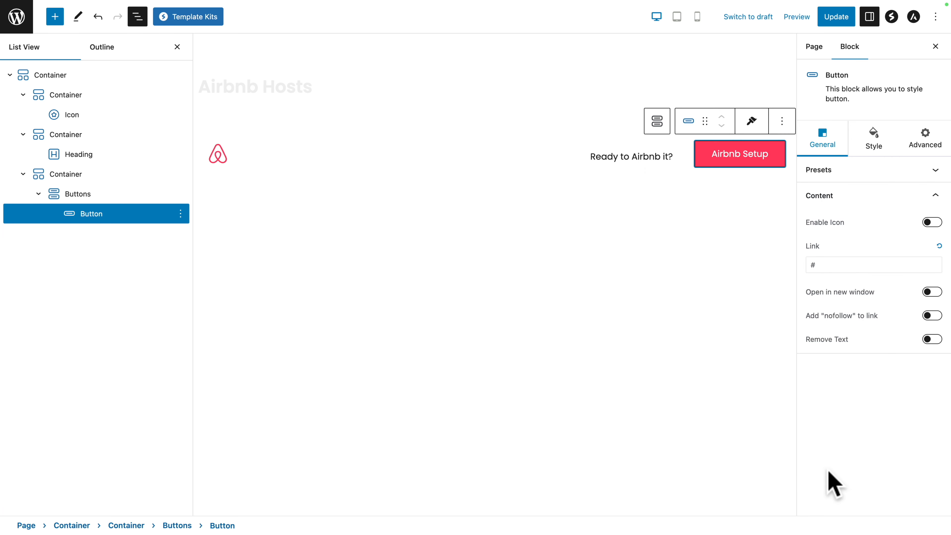
{"action": "left_click", "coordinate": [932, 222]}
{"action": "left_click", "coordinate": [877, 290]}
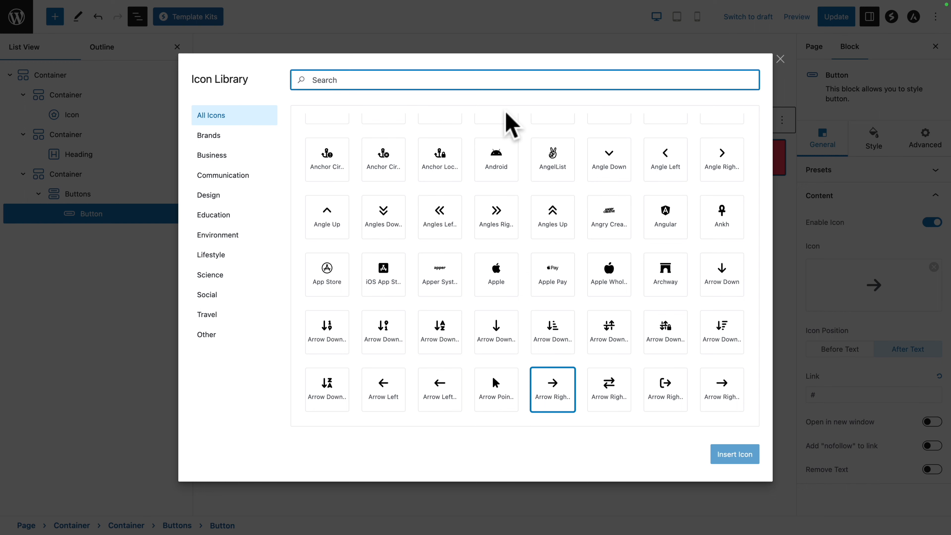
{"action": "type", "text": "house"}
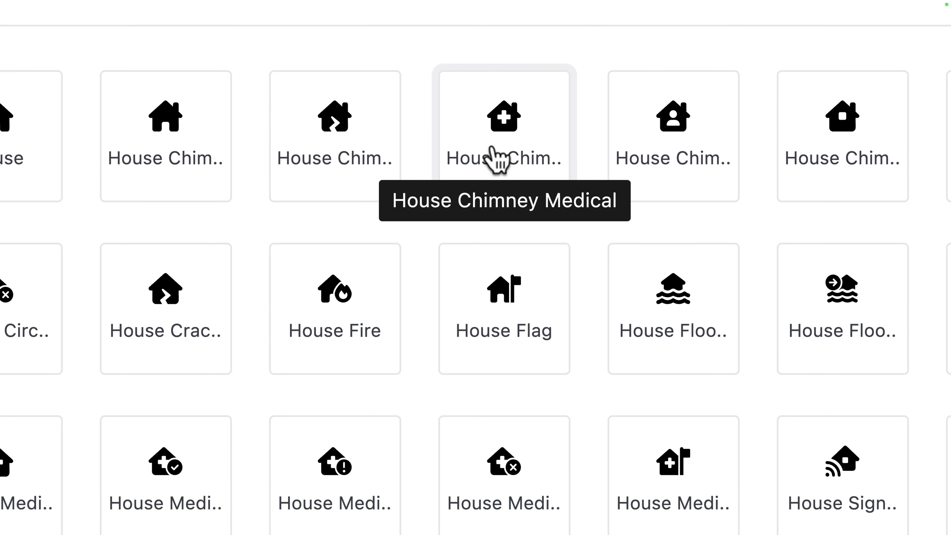
{"action": "left_click", "coordinate": [492, 150]}
{"action": "left_click", "coordinate": [745, 464]}
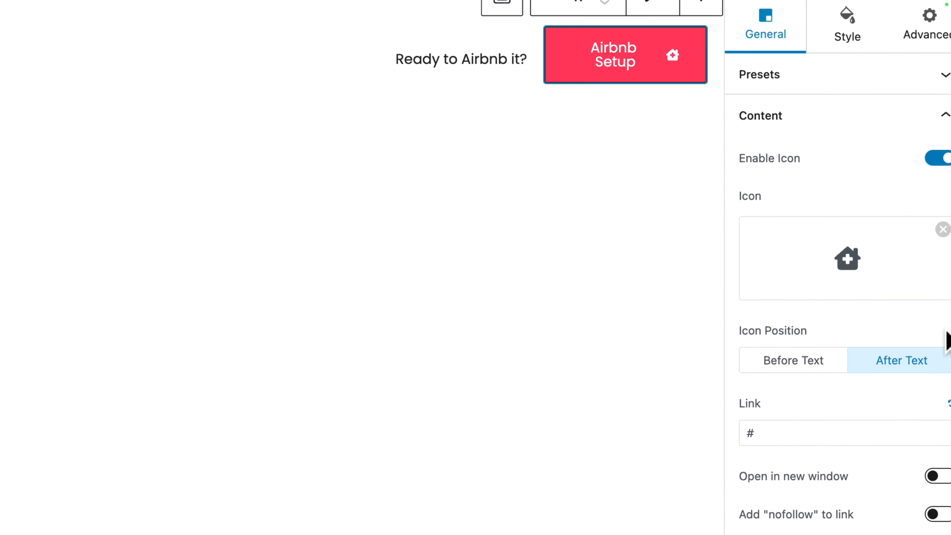
{"action": "left_click", "coordinate": [806, 366]}
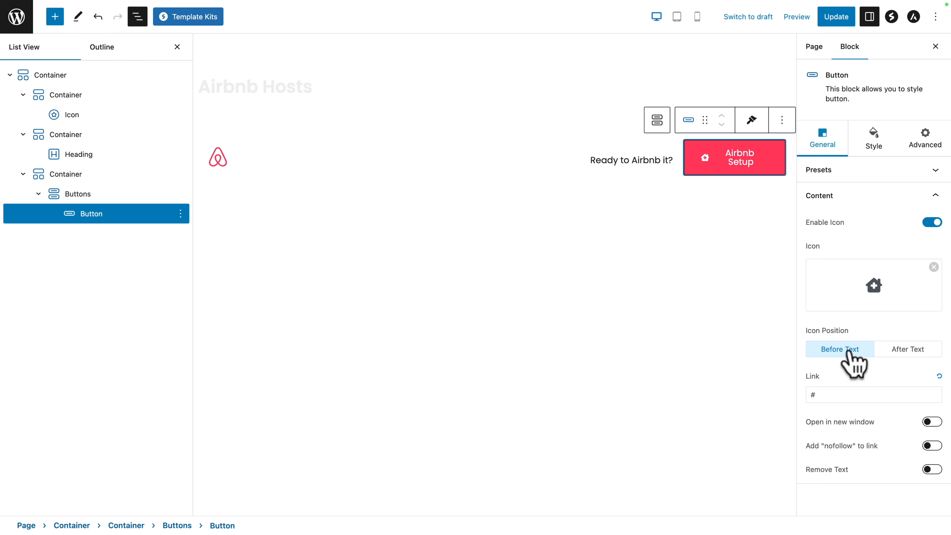
- Set the font size of the Airbnb Setup button's text to 18 px
{"action": "left_click", "coordinate": [875, 144]}
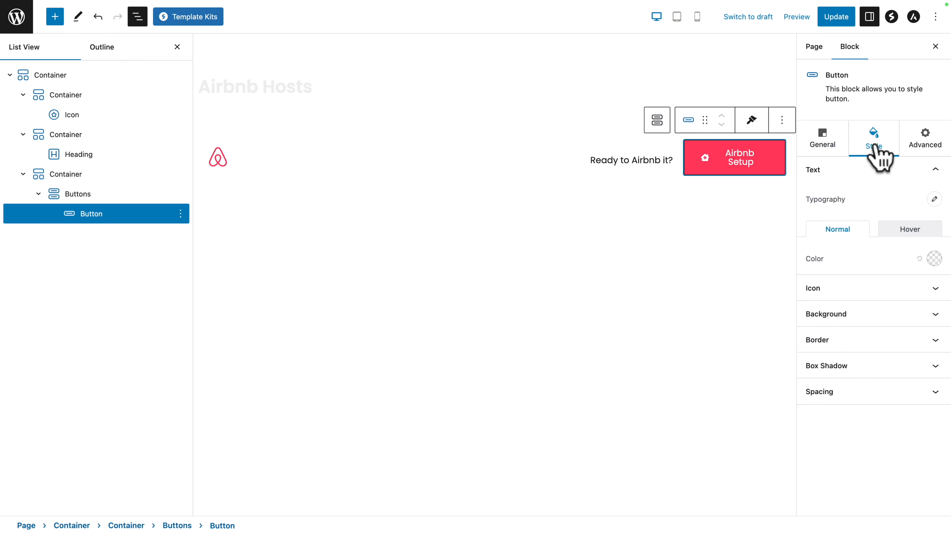
{"action": "left_click", "coordinate": [934, 199]}
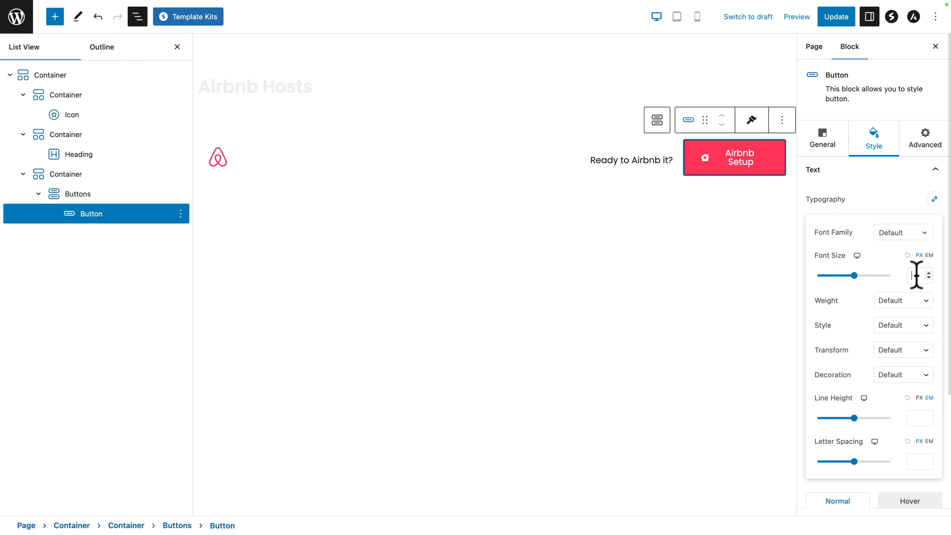
{"action": "type", "text": "18"}
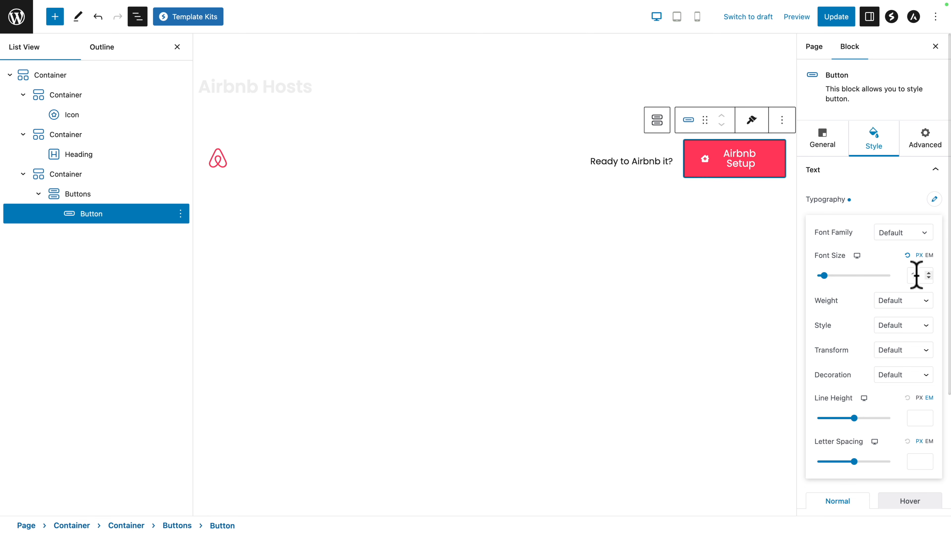
- Set the icon size of the Airbnb Setup button to 18
{"action": "key", "text": "Escape"}
{"action": "left_click", "coordinate": [927, 287]}
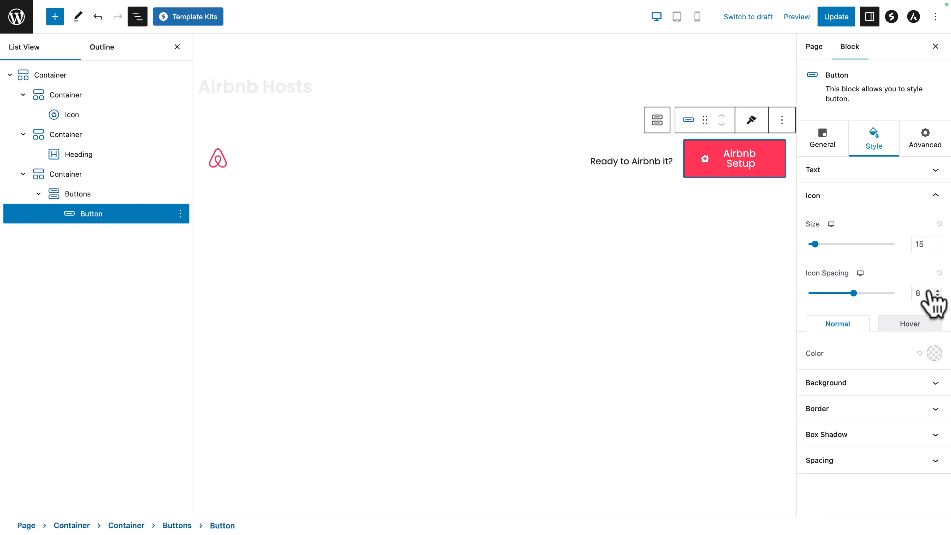
{"action": "left_click_drag", "start_coordinate": [815, 244], "coordinate": [816, 244]}
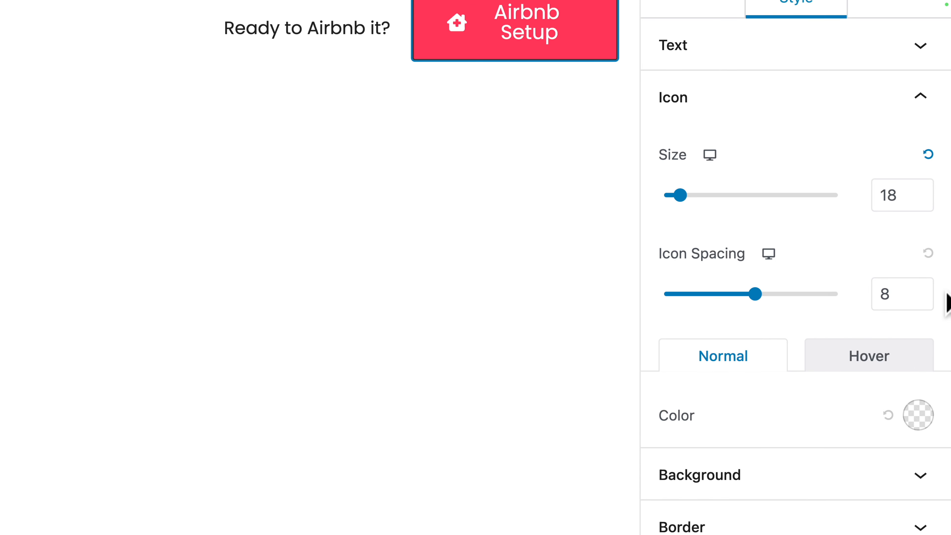
- Try solid background colors on the Airbnb Setup button, first dark #222222 and then the pink palette color
{"action": "left_click", "coordinate": [738, 486]}
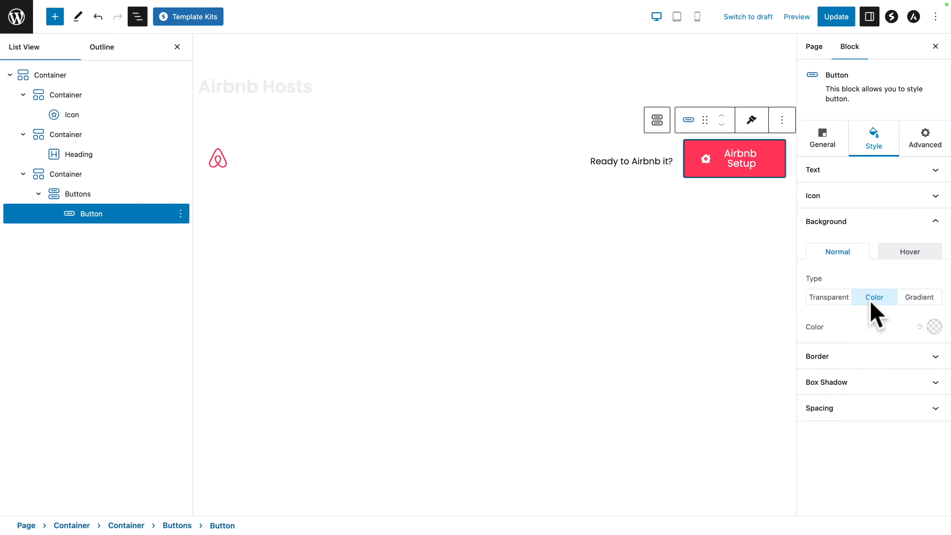
{"action": "left_click", "coordinate": [934, 327]}
{"action": "left_click", "coordinate": [861, 257]}
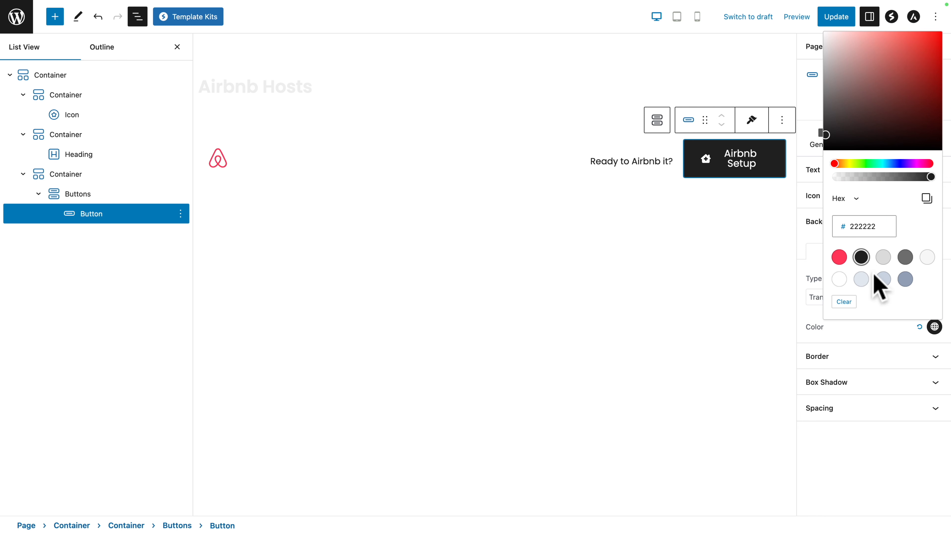
{"action": "left_click", "coordinate": [839, 257]}
{"action": "left_click", "coordinate": [836, 332]}
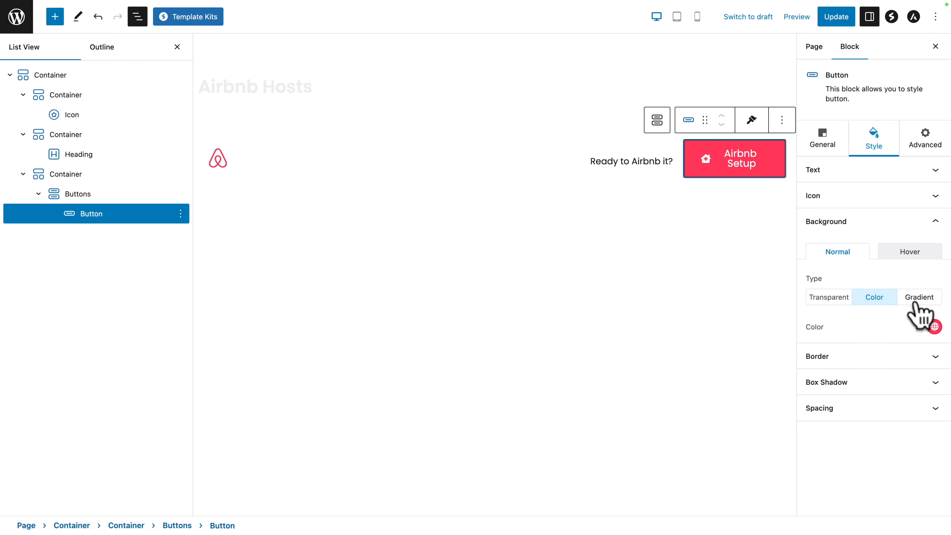
- Switch the Airbnb Setup button's background to a gradient and set its first color to #D33751
{"action": "left_click", "coordinate": [920, 298]}
{"action": "scroll", "coordinate": [840, 221], "scroll_direction": "down", "scroll_amount": 2}
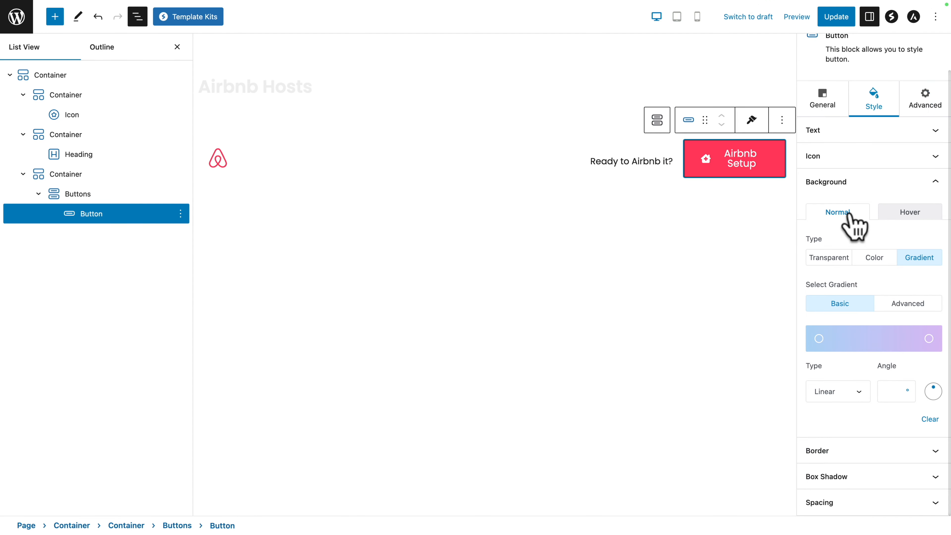
{"action": "left_click", "coordinate": [820, 339]}
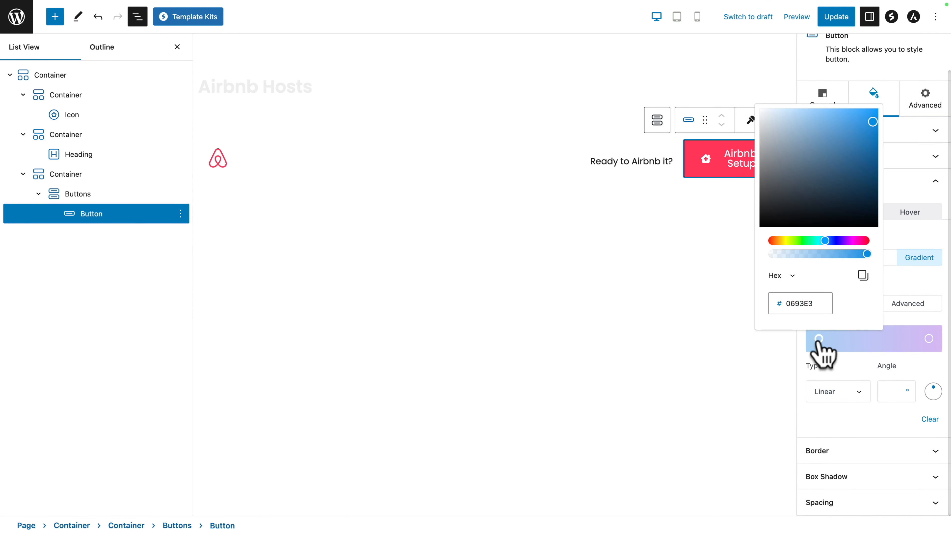
{"action": "double_click", "coordinate": [794, 303]}
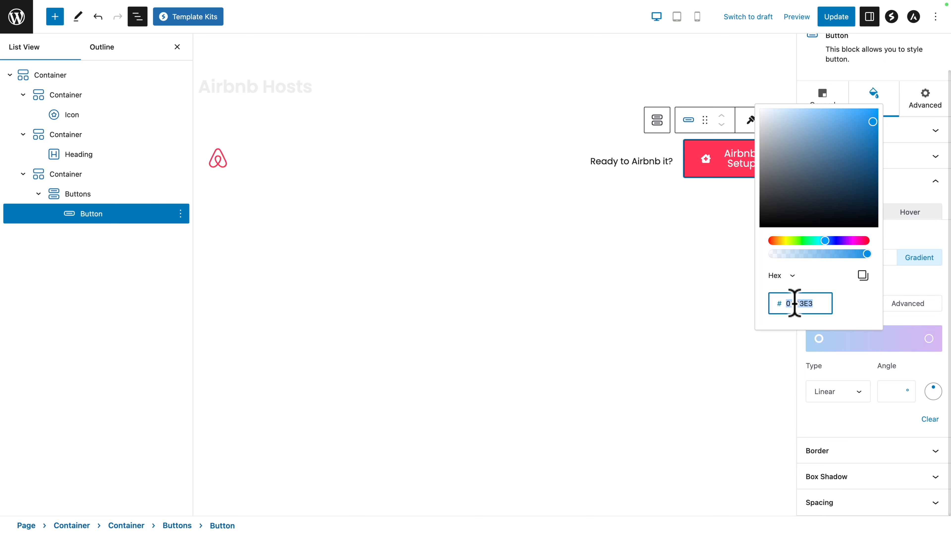
{"action": "type", "text": "D33751"}
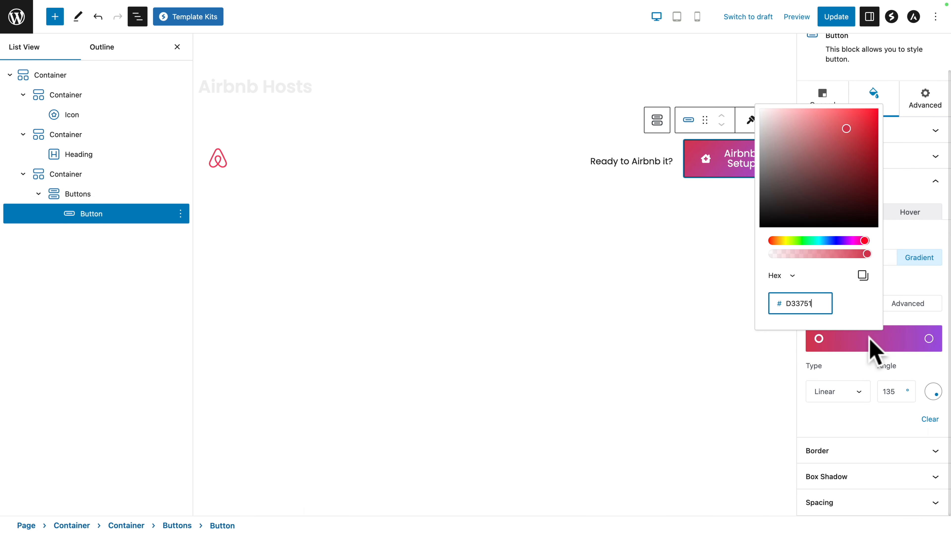
{"action": "key", "text": "Escape"}
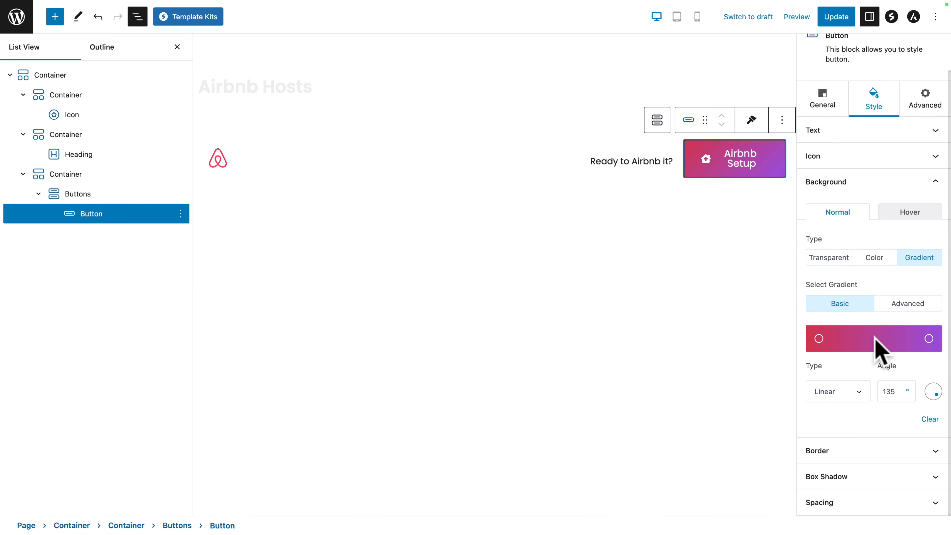
- Add a control point in the middle of the button's gradient with color #D1365F
{"action": "left_click", "coordinate": [876, 337]}
{"action": "left_click", "coordinate": [845, 304]}
{"action": "type", "text": "D1365F"}
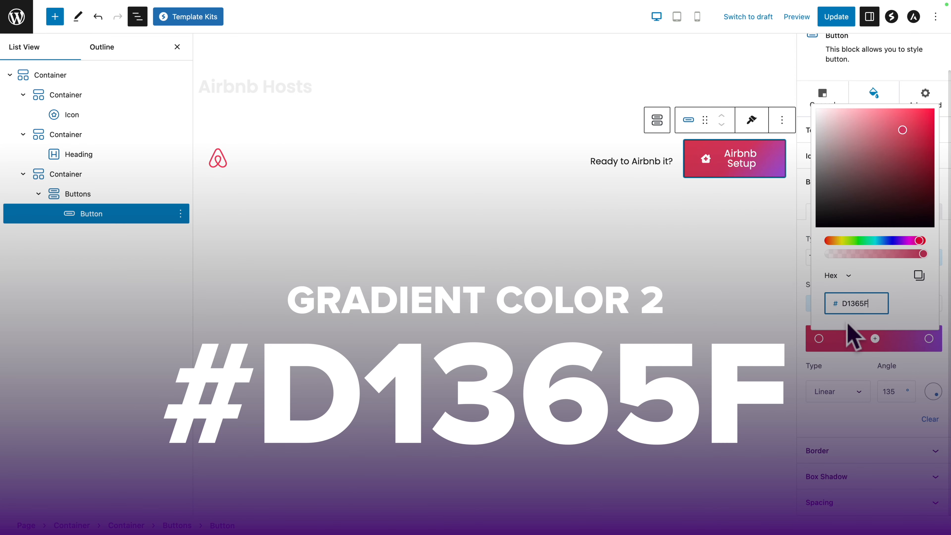
{"action": "key", "text": "Escape"}
- Set the end color of the button's background gradient to #C62B65
{"action": "left_click", "coordinate": [928, 338]}
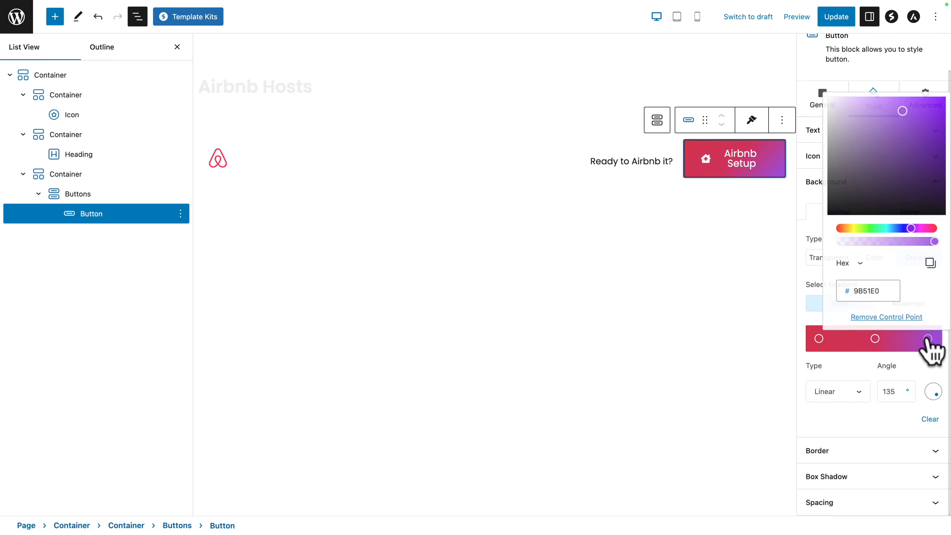
{"action": "double_click", "coordinate": [876, 291]}
{"action": "type", "text": "C62B65"}
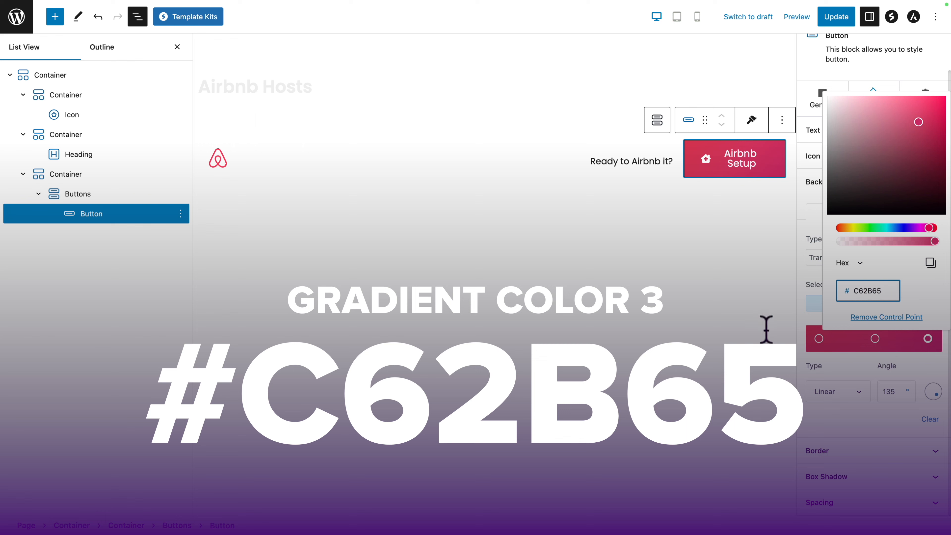
{"action": "key", "text": "Escape"}
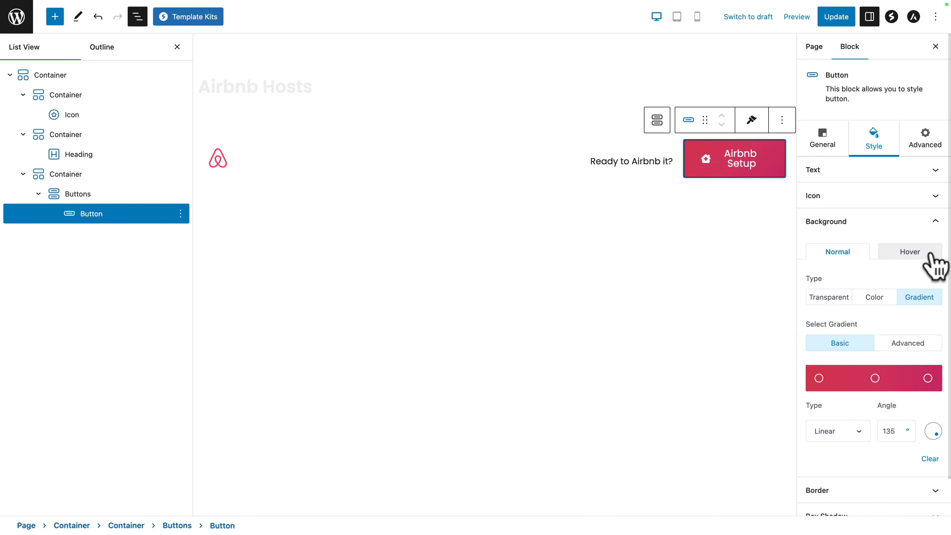
- Set the Airbnb Setup button's border style to None with a 10 px radius on all corners, and update the page
{"action": "scroll", "coordinate": [927, 263], "scroll_direction": "down", "scroll_amount": 1}
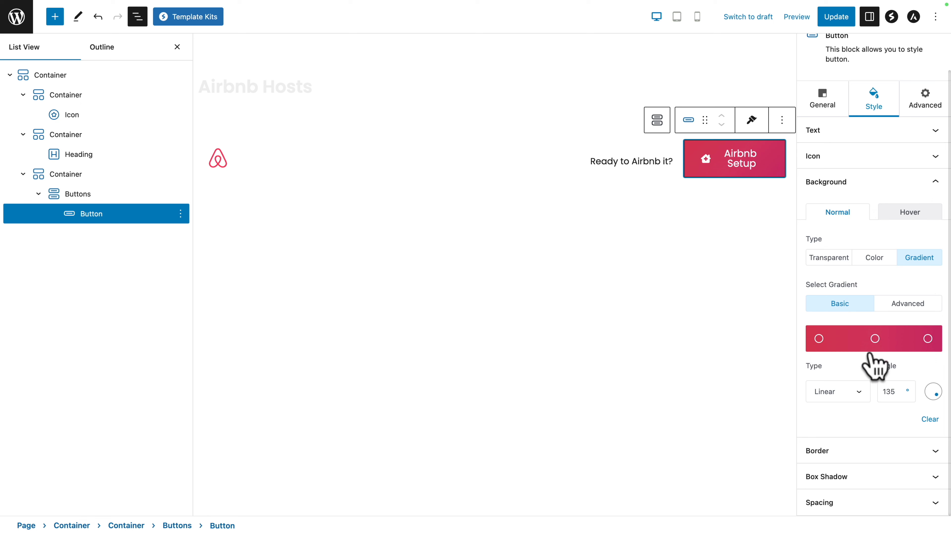
{"action": "left_click", "coordinate": [890, 456]}
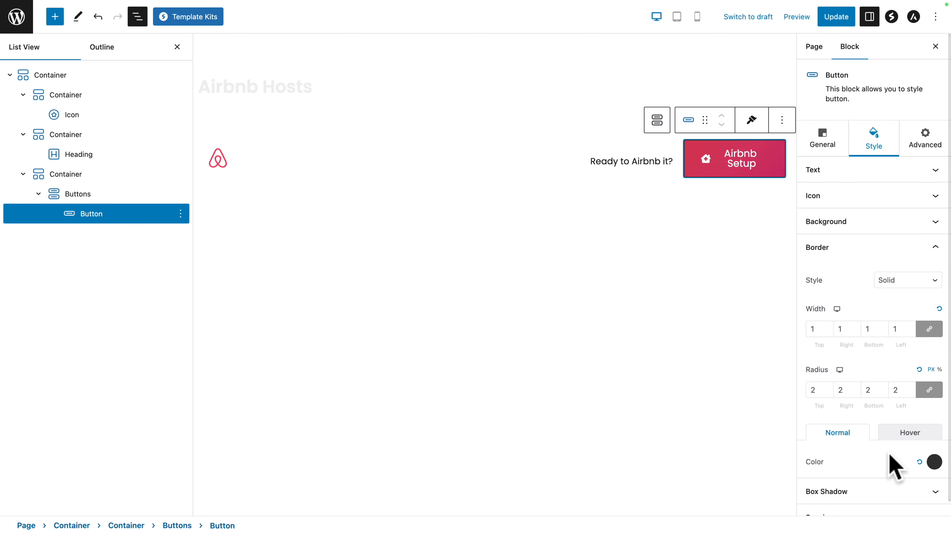
{"action": "left_click", "coordinate": [886, 281]}
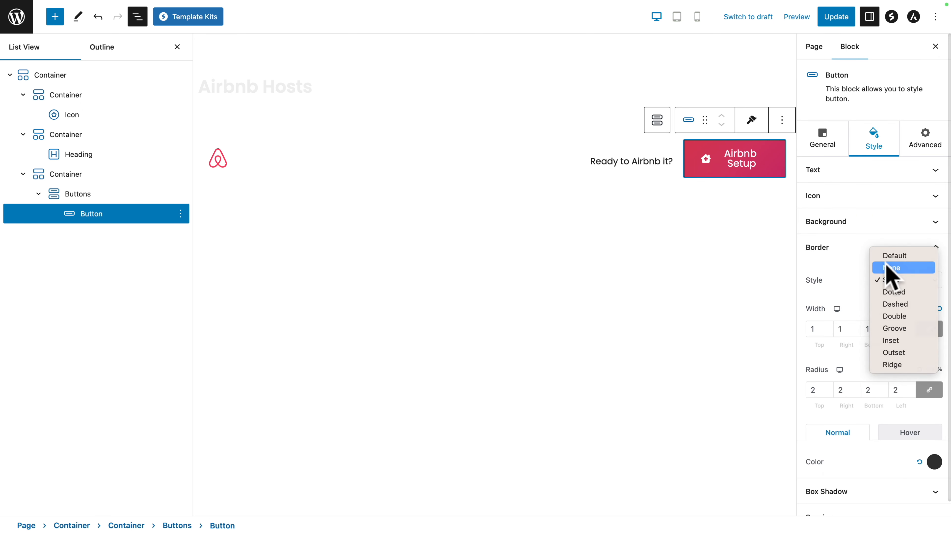
{"action": "left_click", "coordinate": [893, 268]}
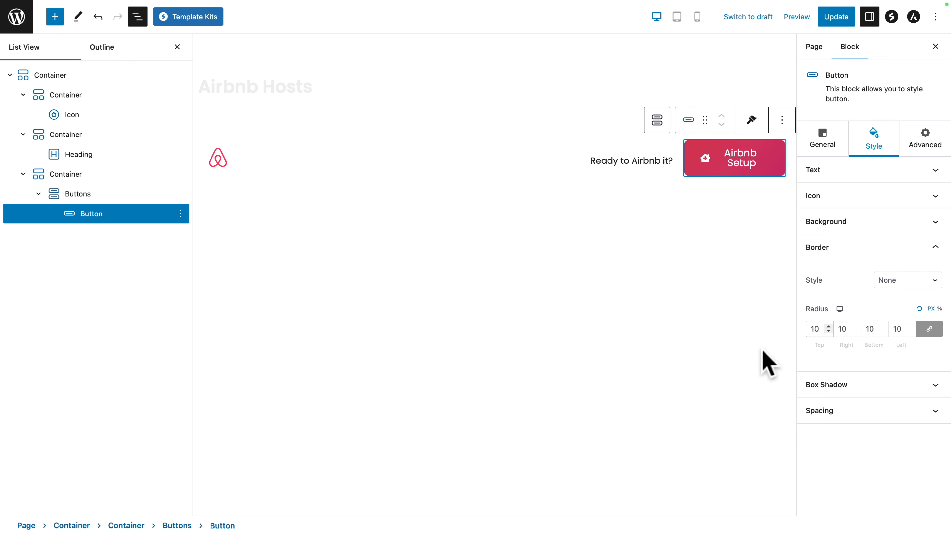
{"action": "left_click", "coordinate": [838, 18]}
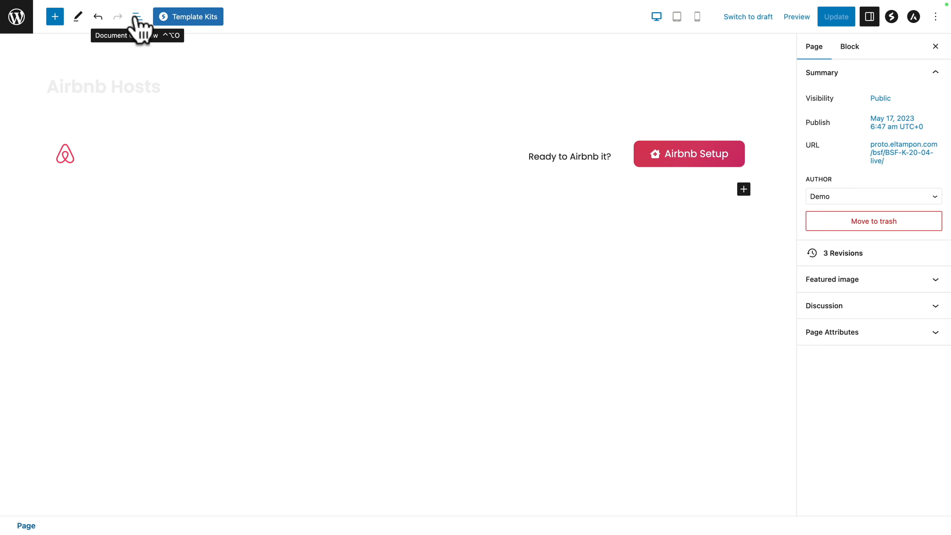
- Insert a new Container block below the header container, using the layout with two equal columns
{"action": "left_click", "coordinate": [137, 16]}
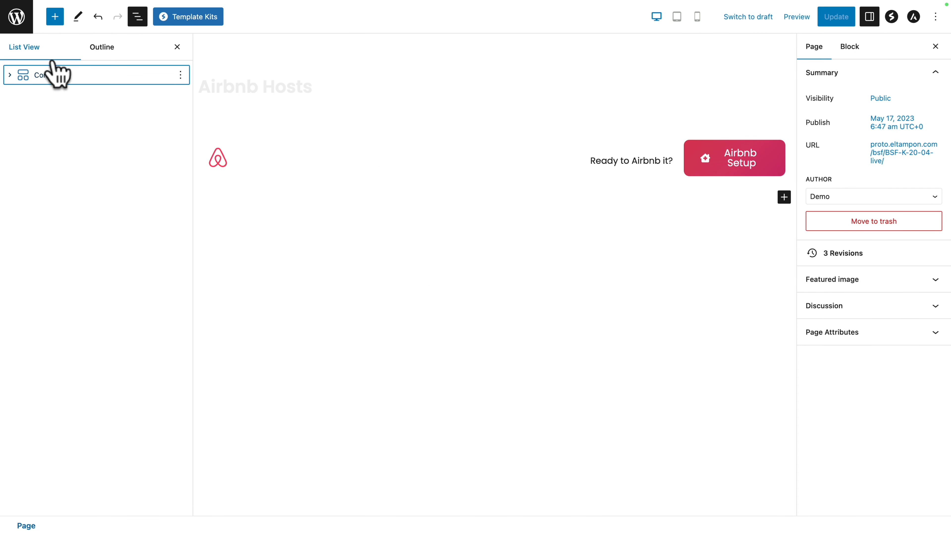
{"action": "left_click", "coordinate": [25, 78]}
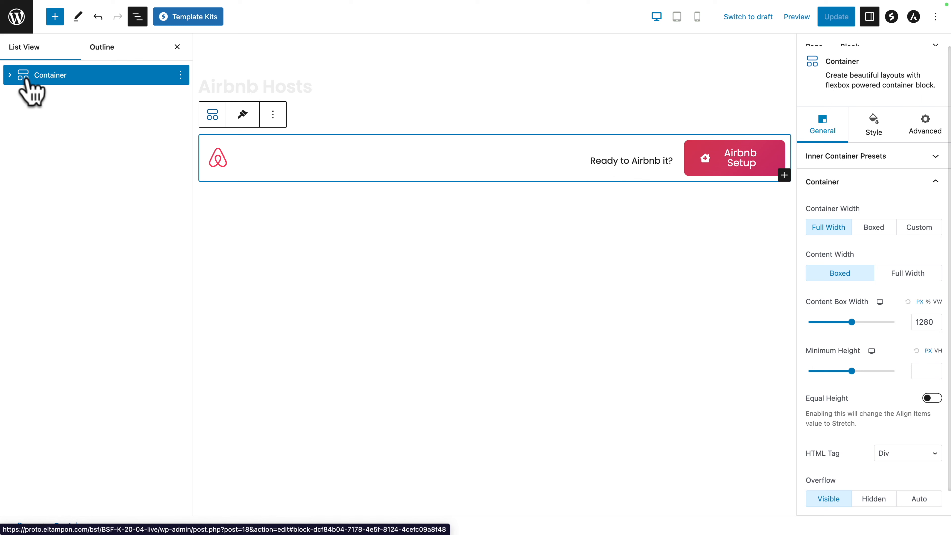
{"action": "left_click", "coordinate": [54, 18]}
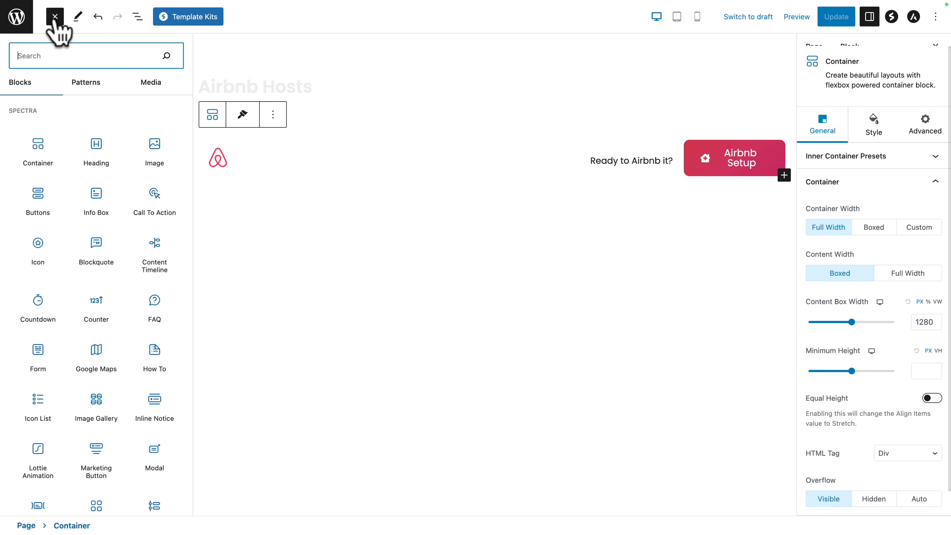
{"action": "left_click", "coordinate": [38, 148]}
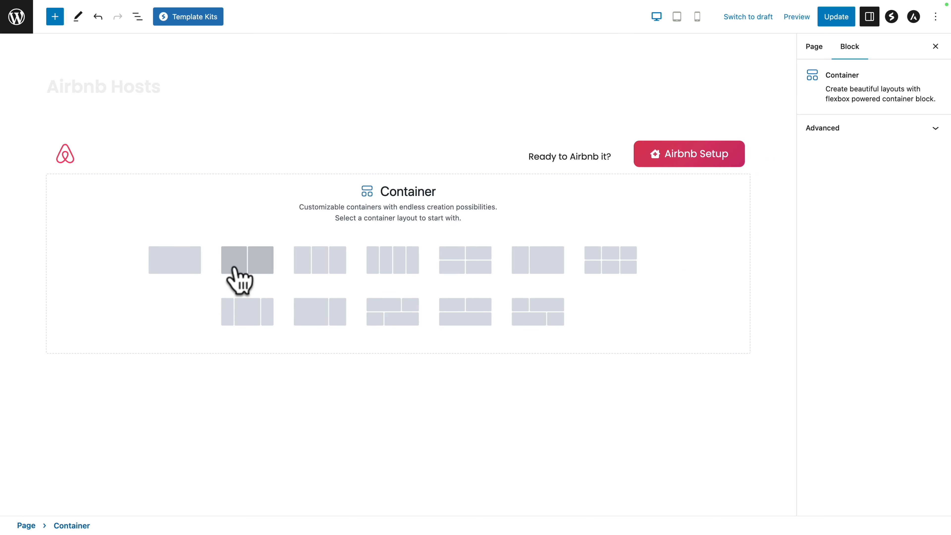
{"action": "left_click", "coordinate": [235, 269]}
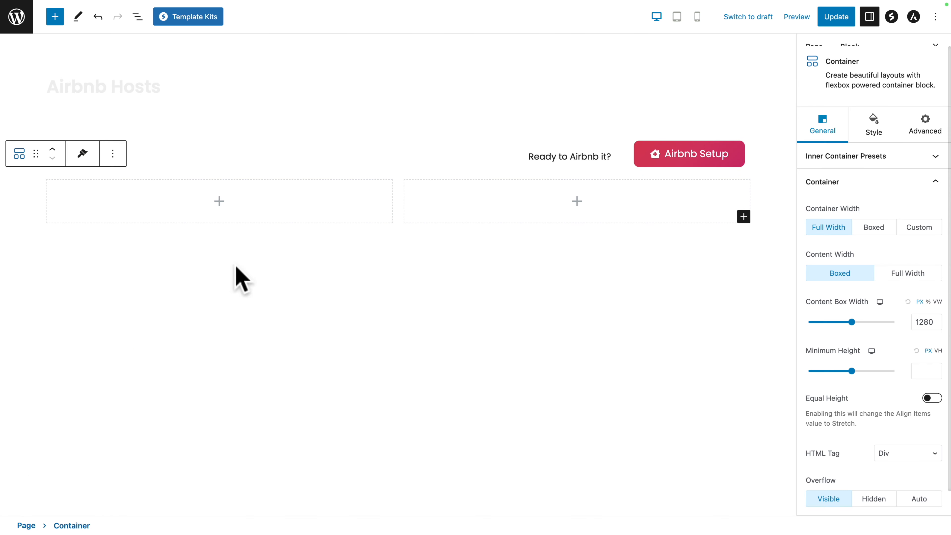
- Set the new outer container's row gap, column gap and padding on all sides to 0 px
{"action": "left_click", "coordinate": [138, 19]}
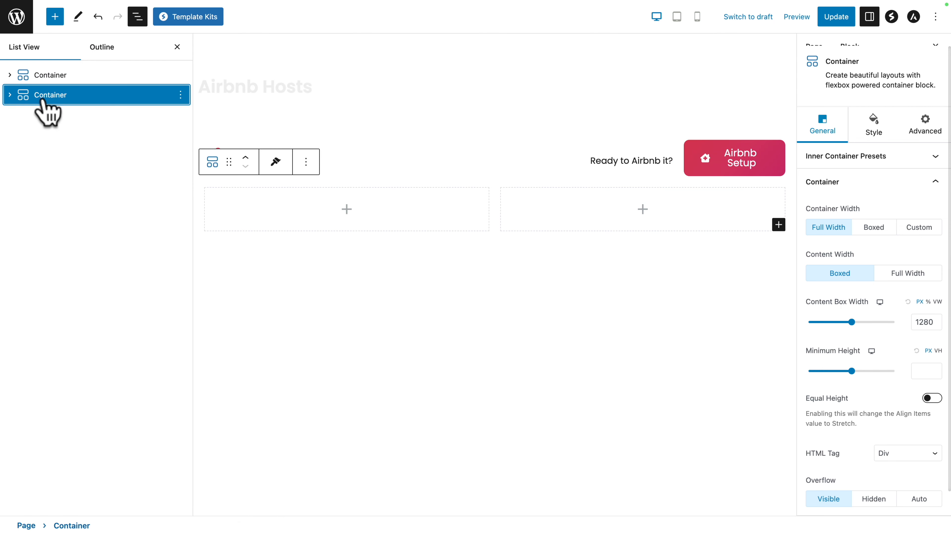
{"action": "left_click", "coordinate": [47, 112]}
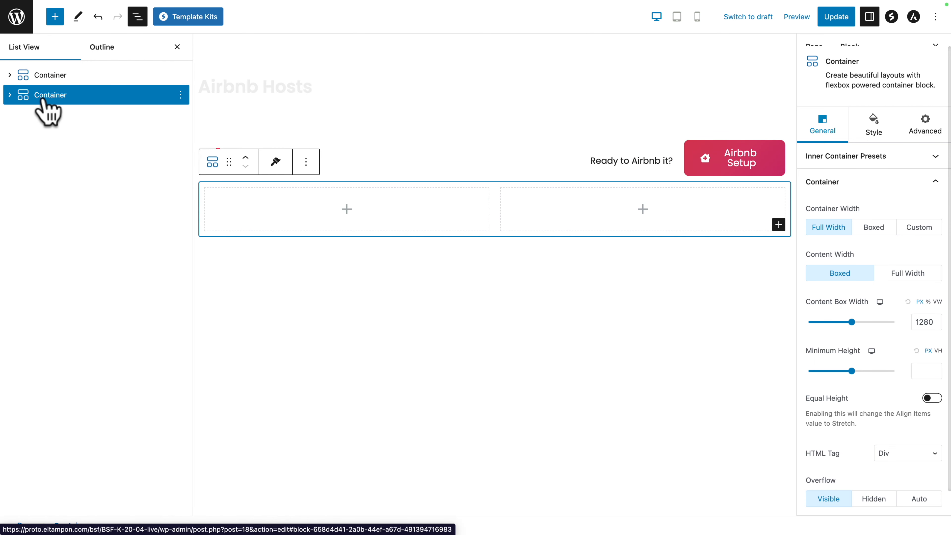
{"action": "left_click", "coordinate": [10, 95]}
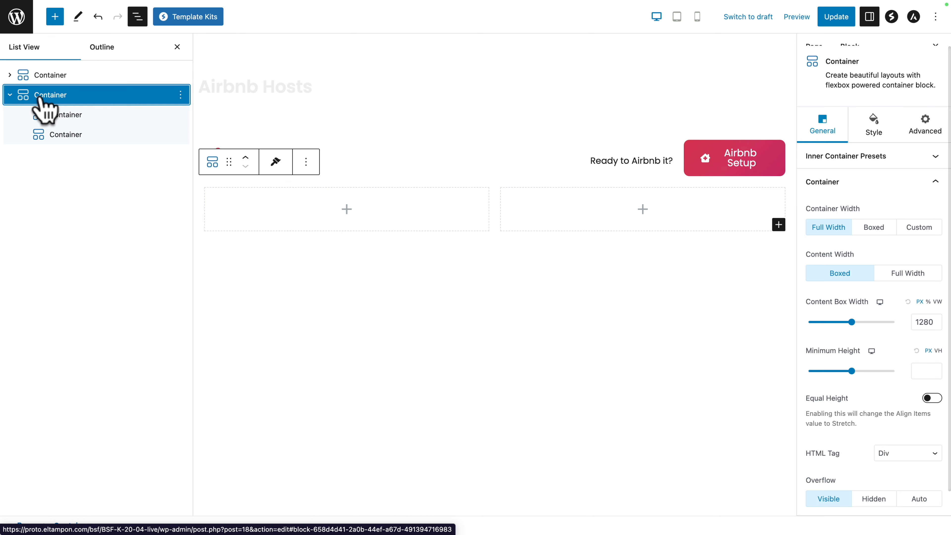
{"action": "left_click", "coordinate": [876, 129]}
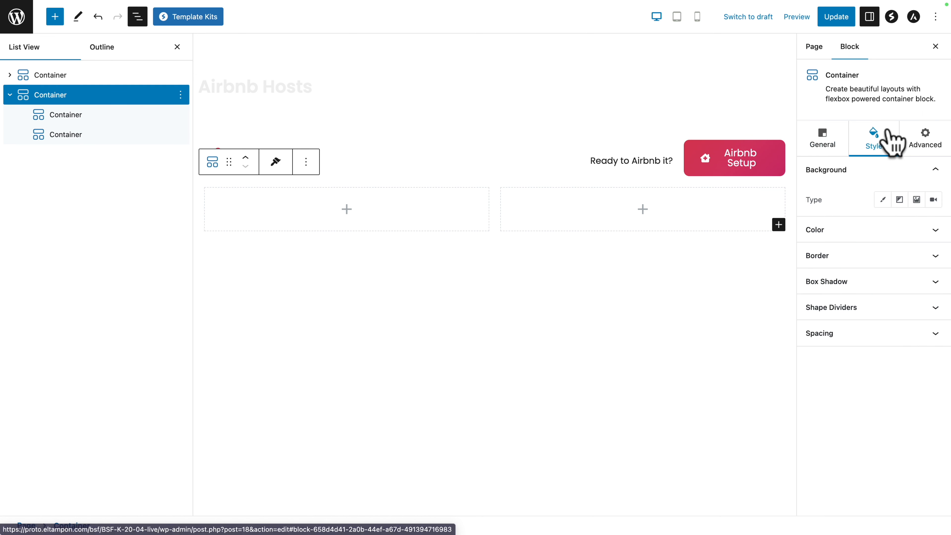
{"action": "left_click", "coordinate": [831, 333]}
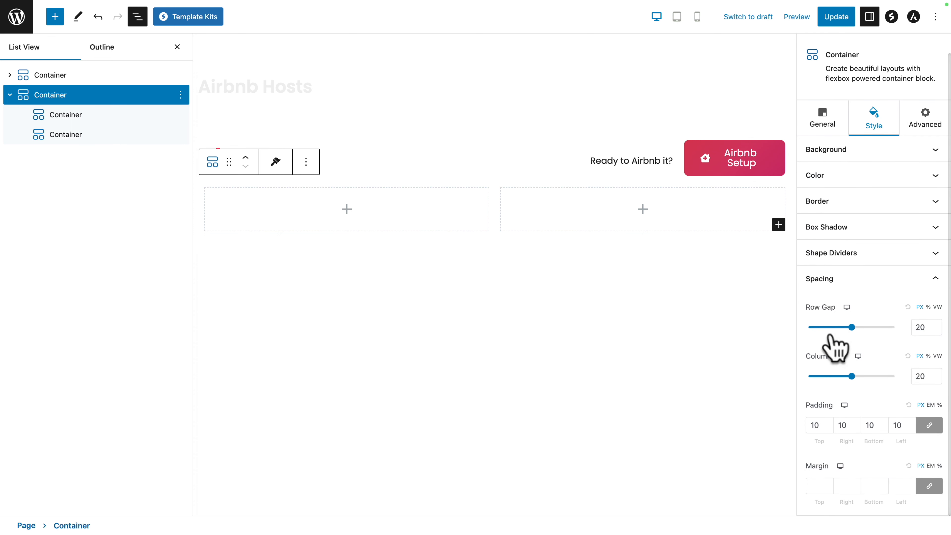
{"action": "left_click_drag", "start_coordinate": [852, 327], "coordinate": [786, 337]}
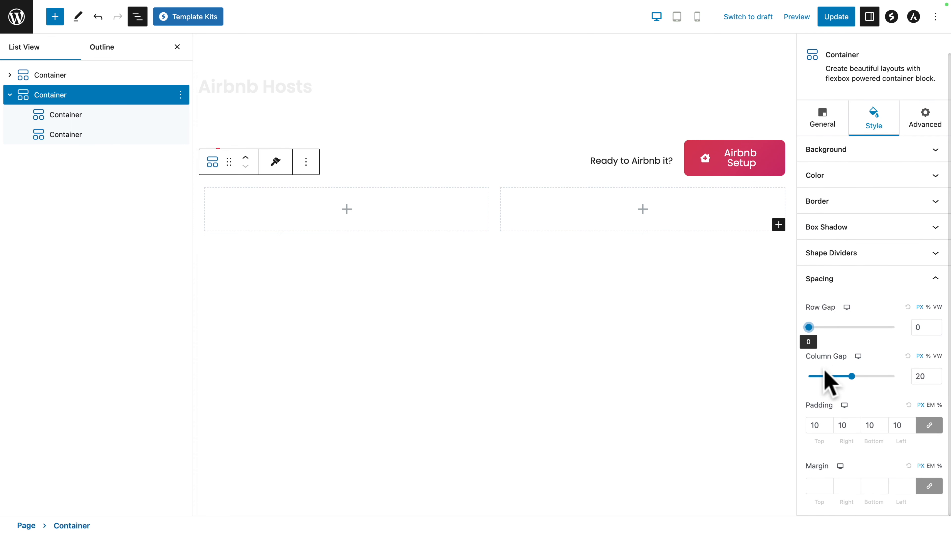
{"action": "left_click_drag", "start_coordinate": [851, 377], "coordinate": [791, 388]}
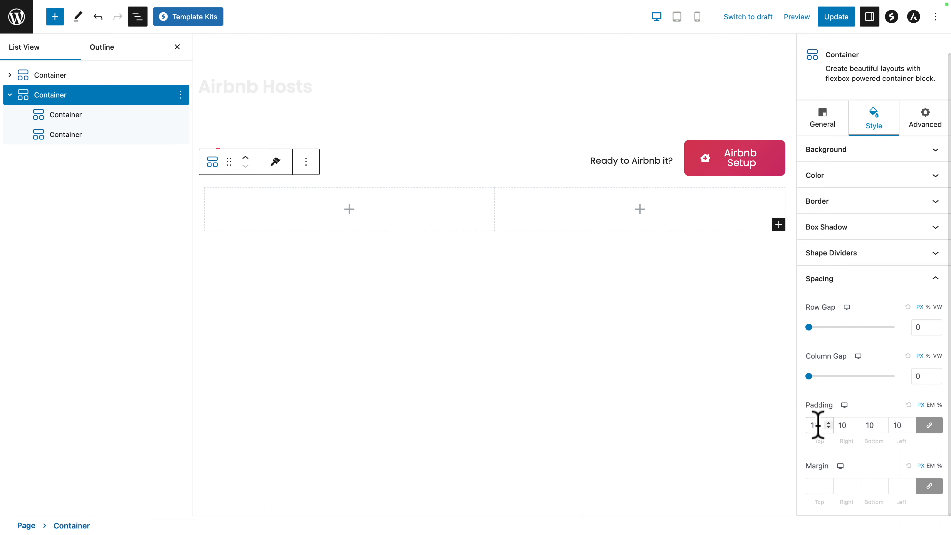
{"action": "type", "text": "0"}
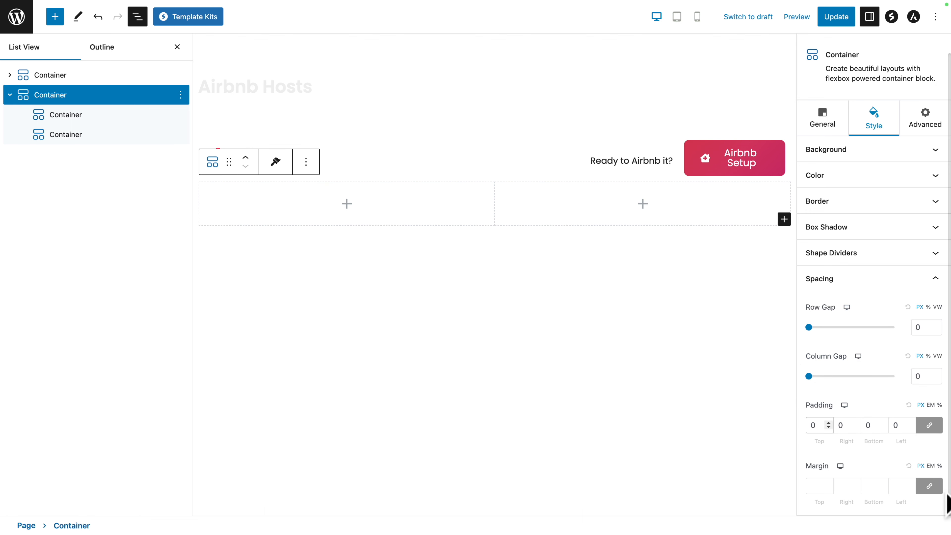
- Unlink the margin sides of the outer two-column container and open its top margin for editing
{"action": "left_click", "coordinate": [928, 486]}
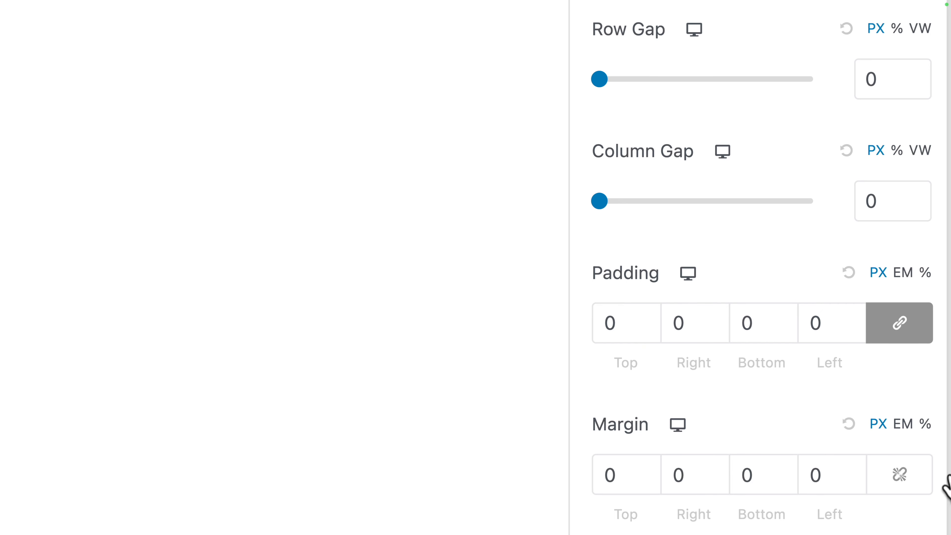
{"action": "left_click", "coordinate": [602, 476]}
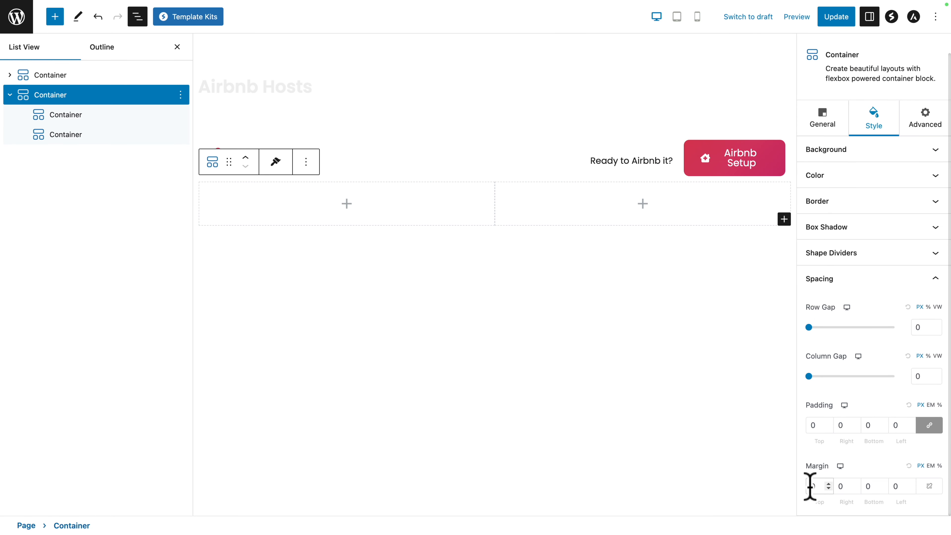
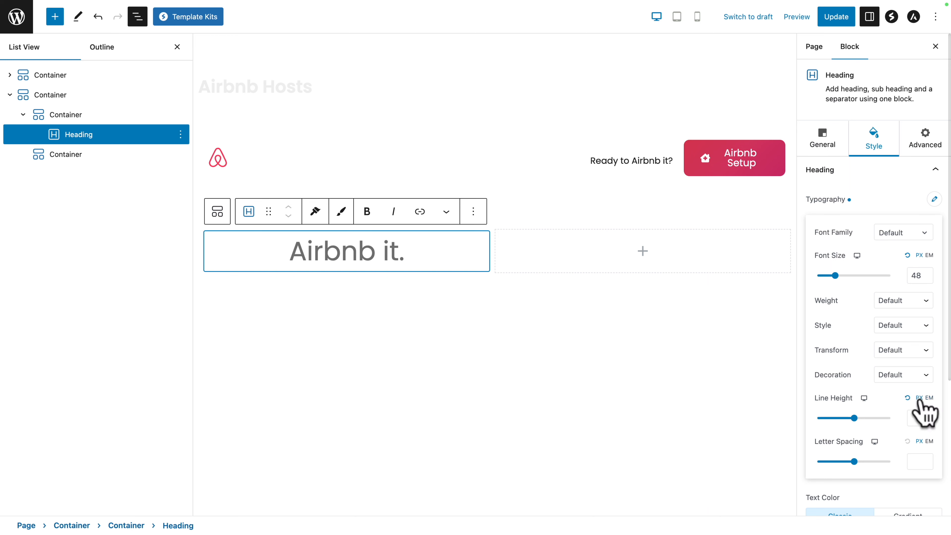
- Set the "Airbnb it." heading's line height to 52 px and its font weight to 600
{"action": "type", "text": "52"}
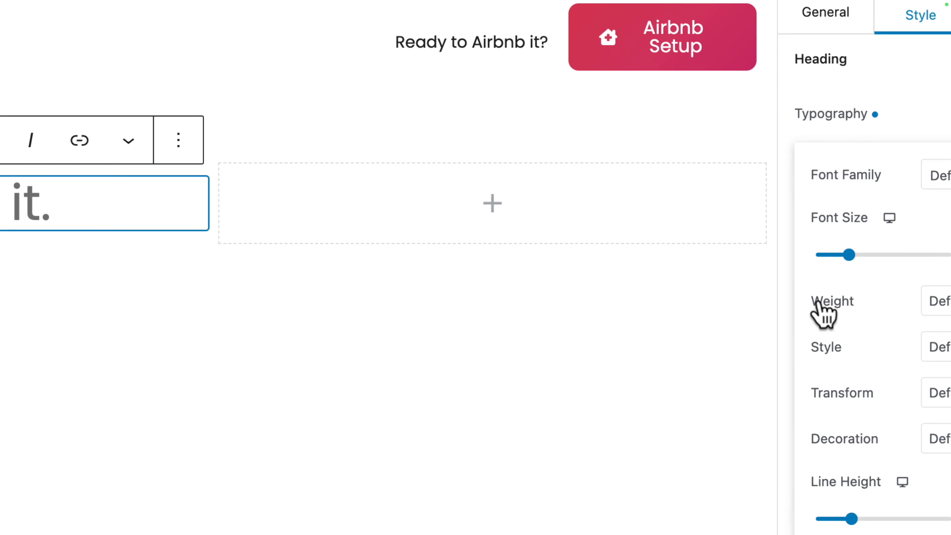
{"action": "left_click", "coordinate": [936, 302]}
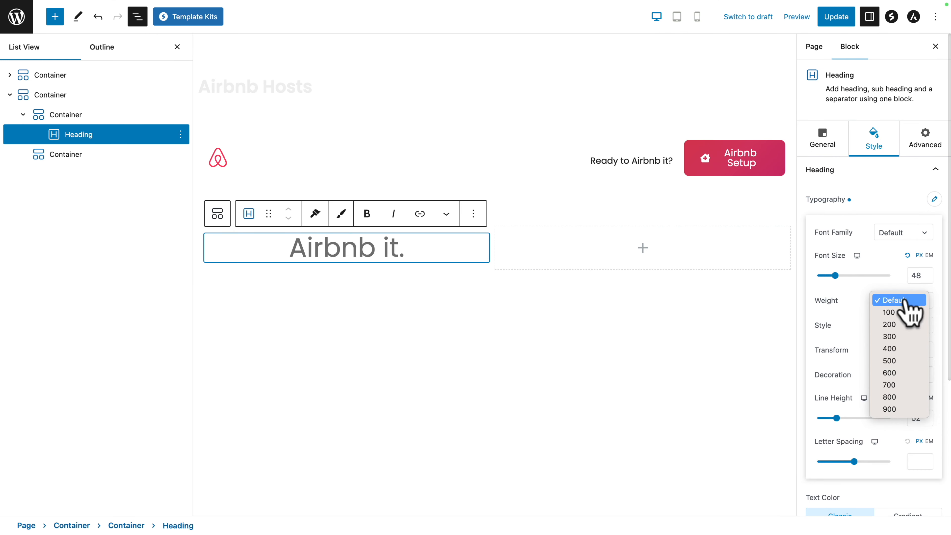
{"action": "left_click", "coordinate": [897, 373]}
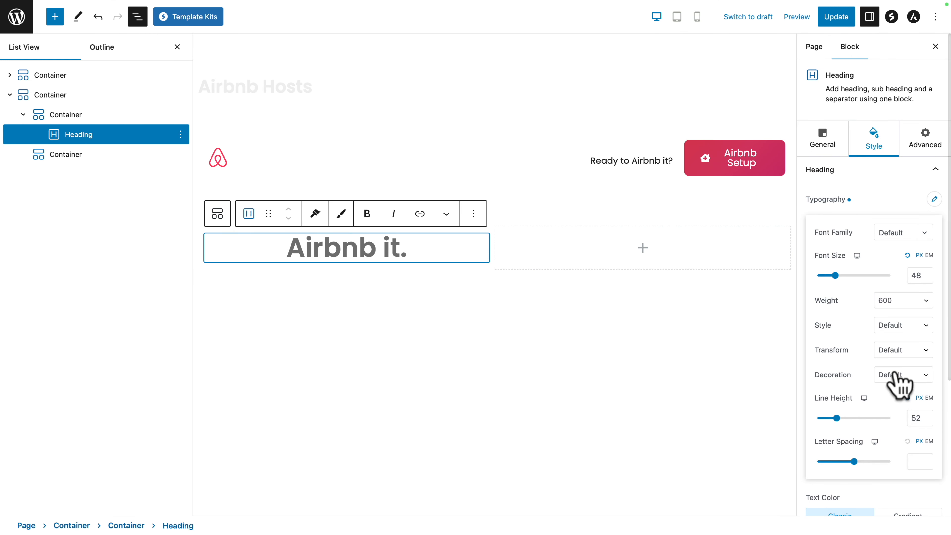
{"action": "left_click", "coordinate": [934, 199]}
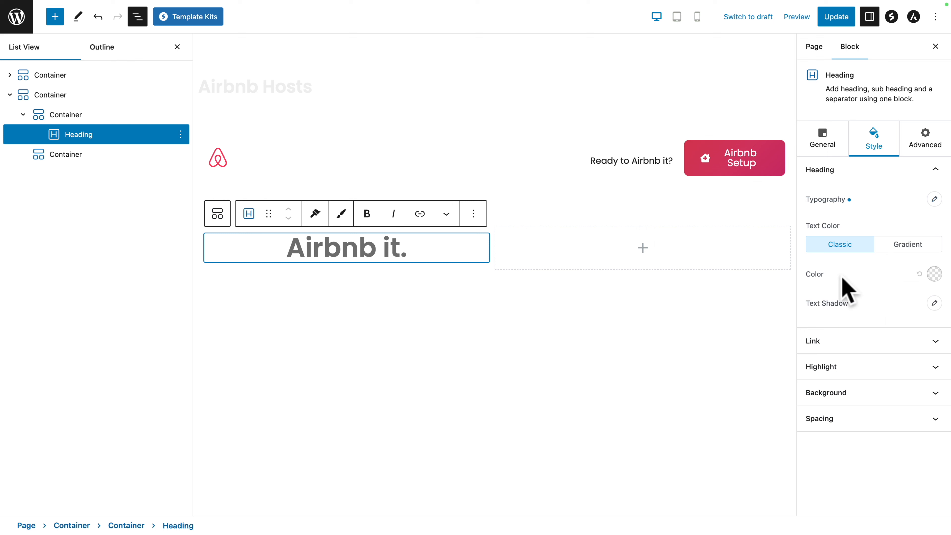
- Set the "Airbnb it." heading's text color to the theme palette red FF385C
{"action": "left_click", "coordinate": [934, 275]}
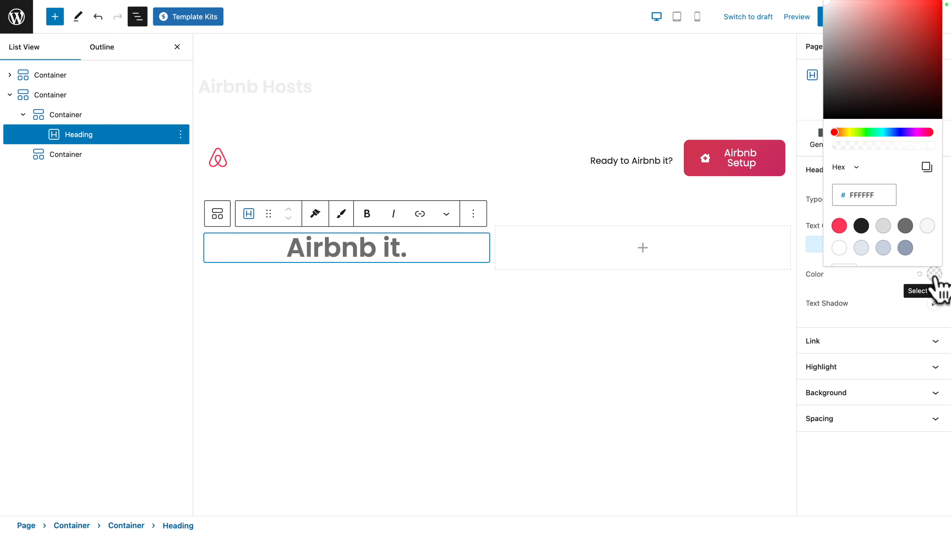
{"action": "left_click", "coordinate": [839, 228]}
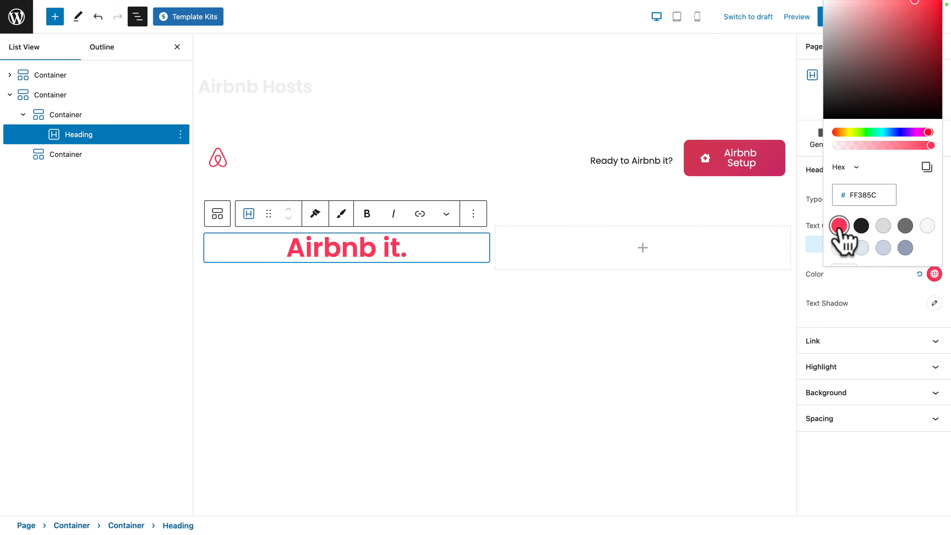
{"action": "left_click", "coordinate": [539, 298]}
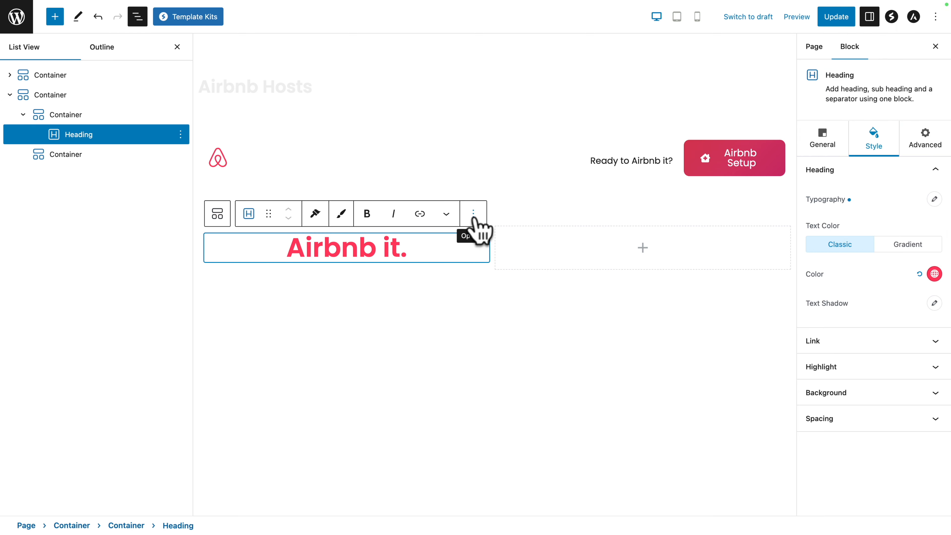
- Duplicate the "Airbnb it." heading and change the copy's text to "You could earn"
{"action": "left_click", "coordinate": [473, 216]}
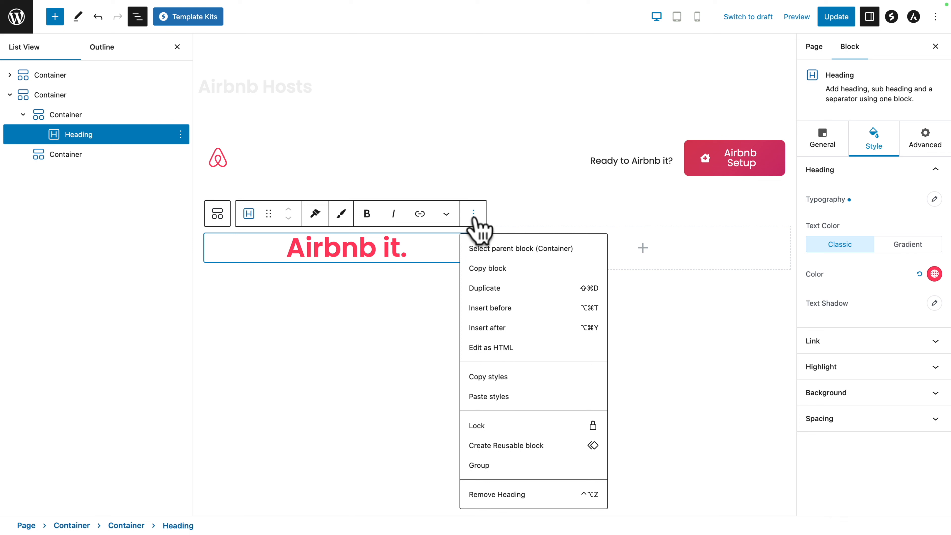
{"action": "left_click", "coordinate": [481, 288]}
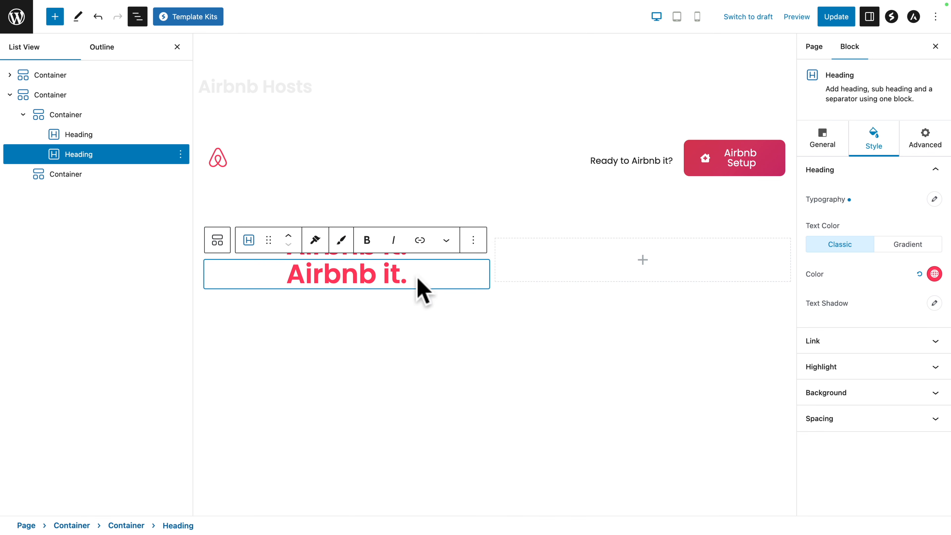
{"action": "triple_click", "coordinate": [359, 274]}
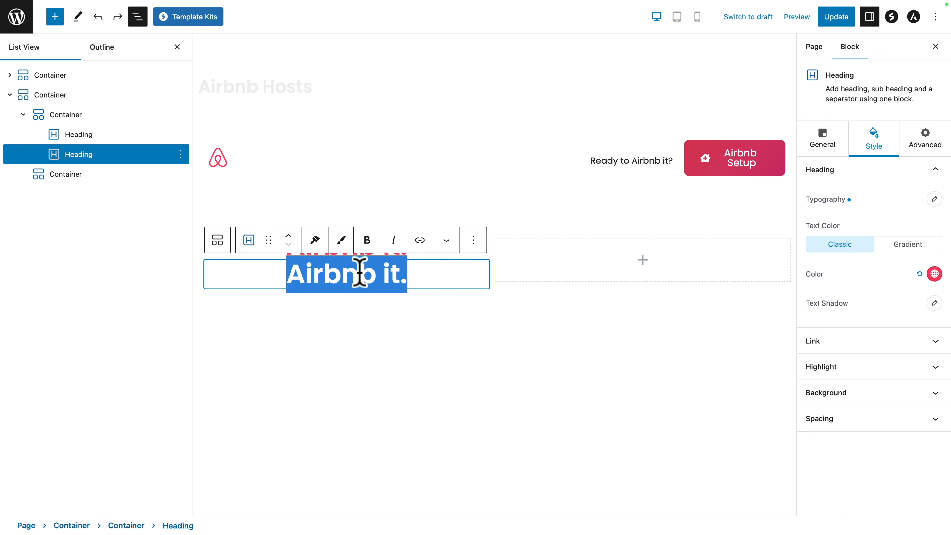
{"action": "type", "text": "You could earn"}
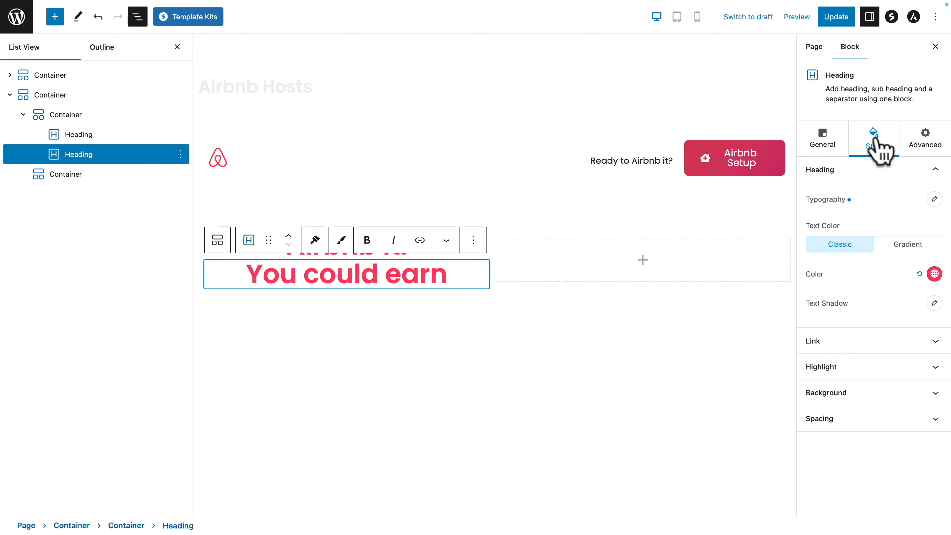
- Set the "You could earn" heading's text color to the near-black theme palette color
{"action": "left_click", "coordinate": [934, 274]}
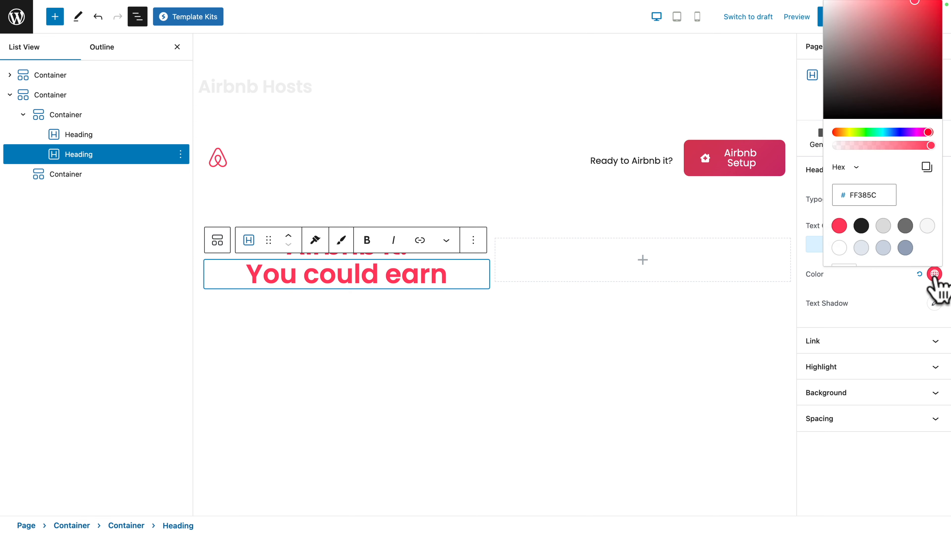
{"action": "left_click", "coordinate": [861, 226]}
{"action": "left_click", "coordinate": [706, 300]}
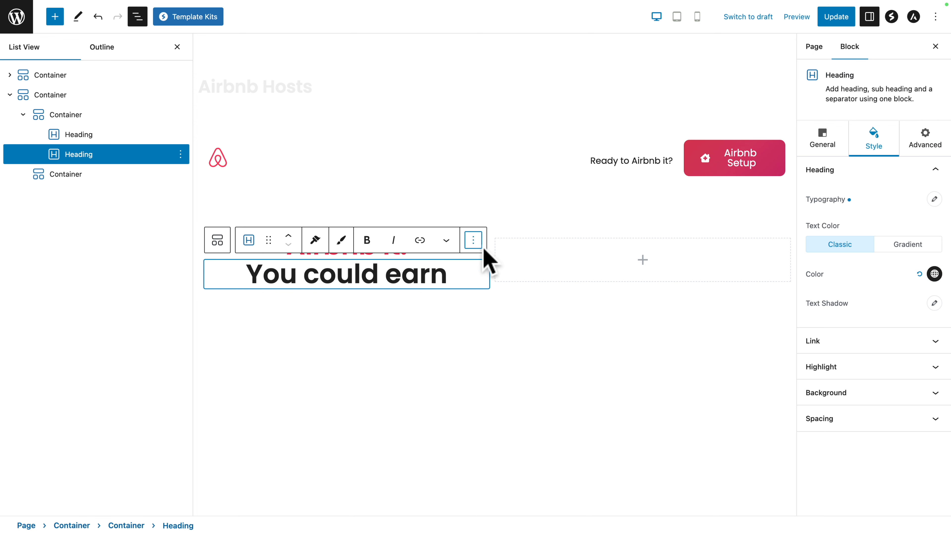
- Duplicate the "You could earn" heading and change the copy's text to "€ 187"
{"action": "left_click", "coordinate": [473, 240]}
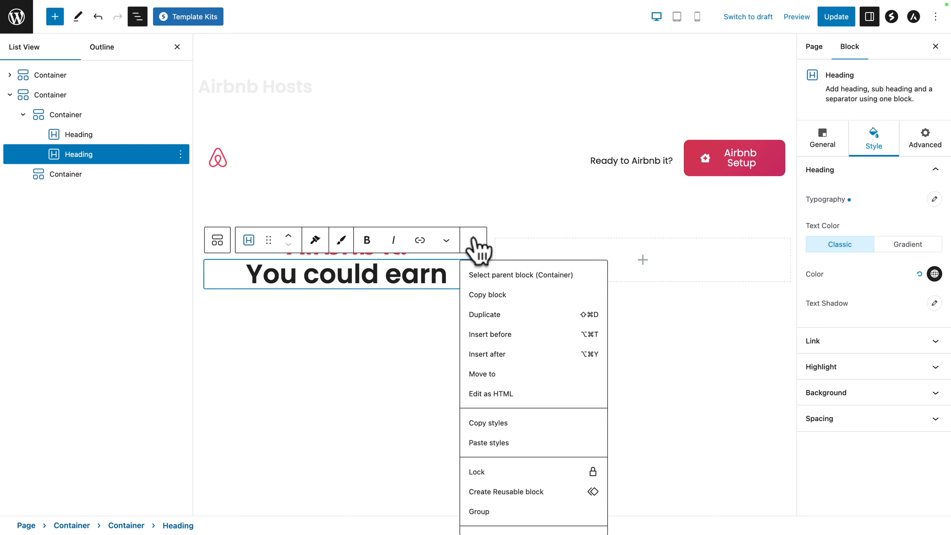
{"action": "left_click", "coordinate": [486, 315]}
{"action": "triple_click", "coordinate": [440, 287]}
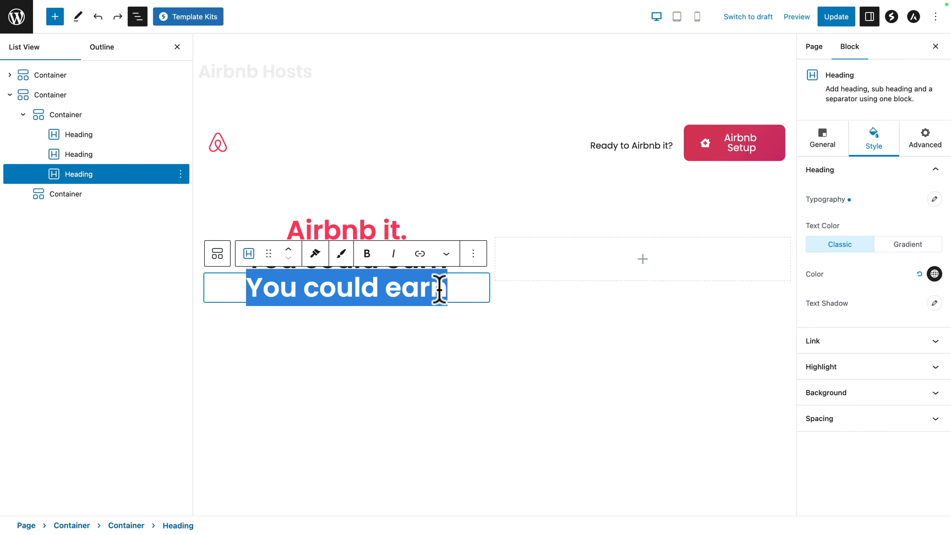
{"action": "type", "text": "€ 187"}
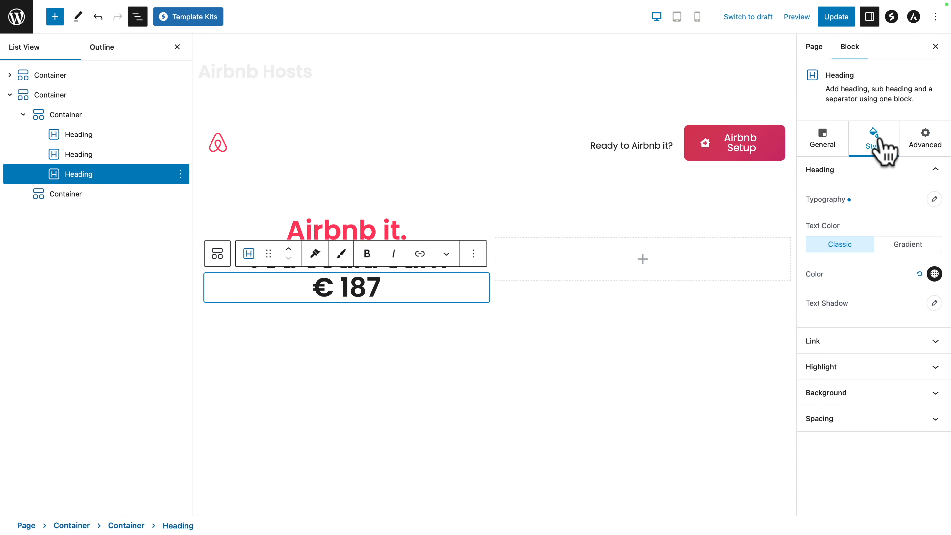
- Set the "€ 187" heading's font size to 72 px, line height to 72 px and letter spacing to 6 px
{"action": "left_click", "coordinate": [934, 199]}
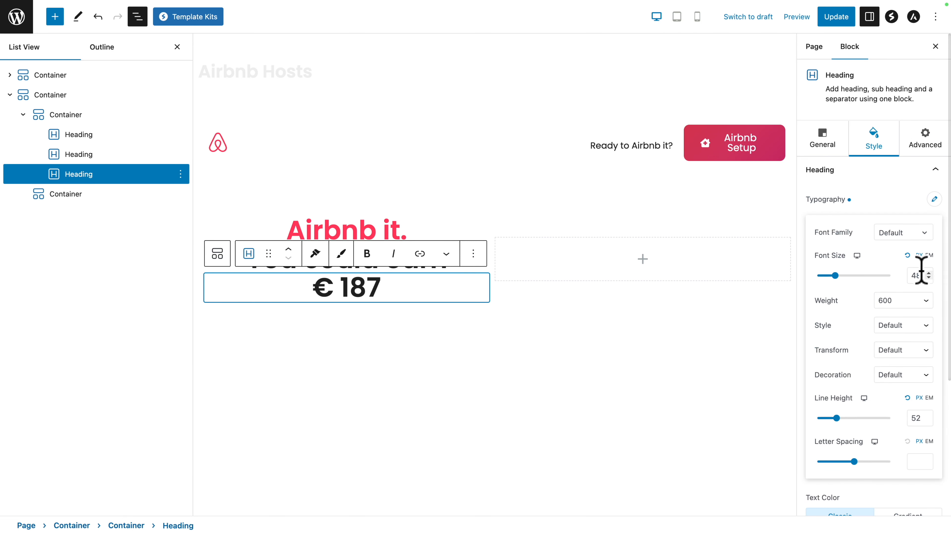
{"action": "type", "text": "72"}
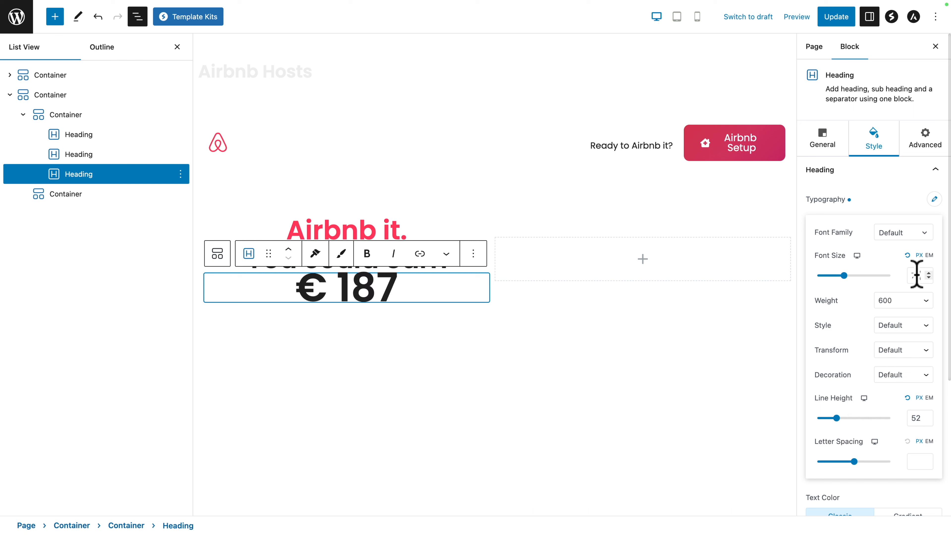
{"action": "left_click", "coordinate": [916, 418]}
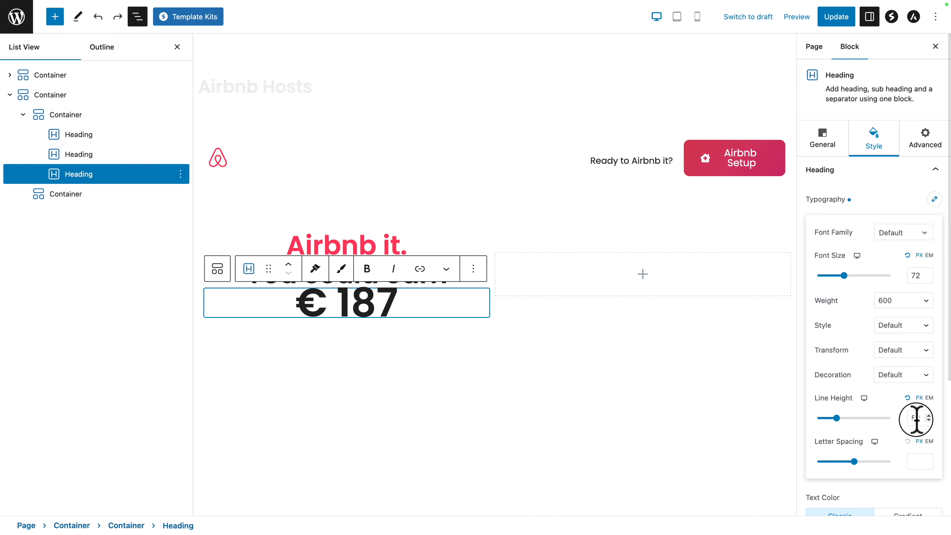
{"action": "type", "text": "72"}
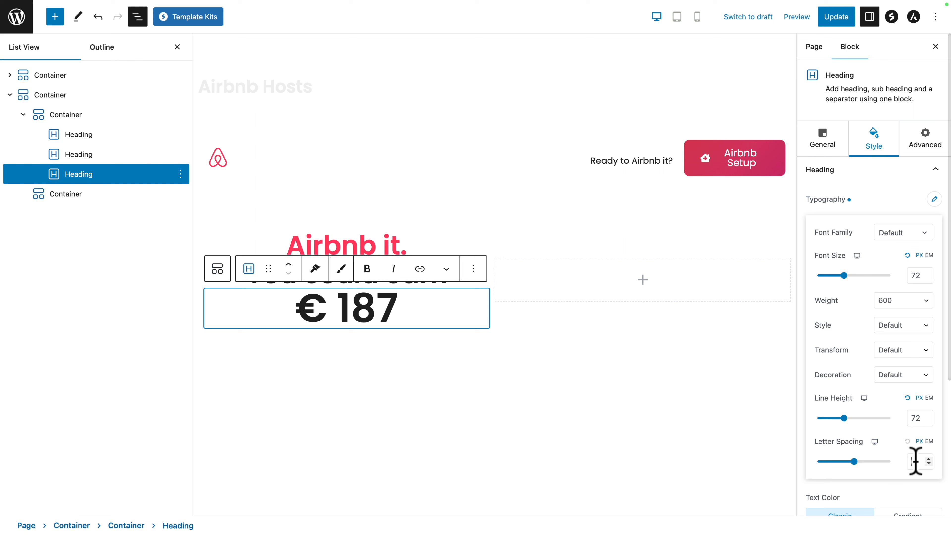
{"action": "type", "text": "6"}
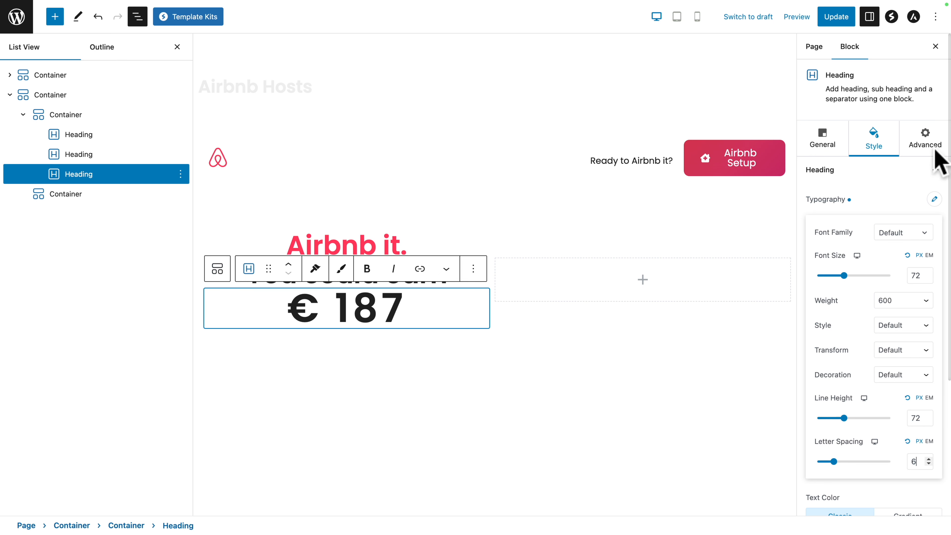
{"action": "left_click", "coordinate": [934, 199]}
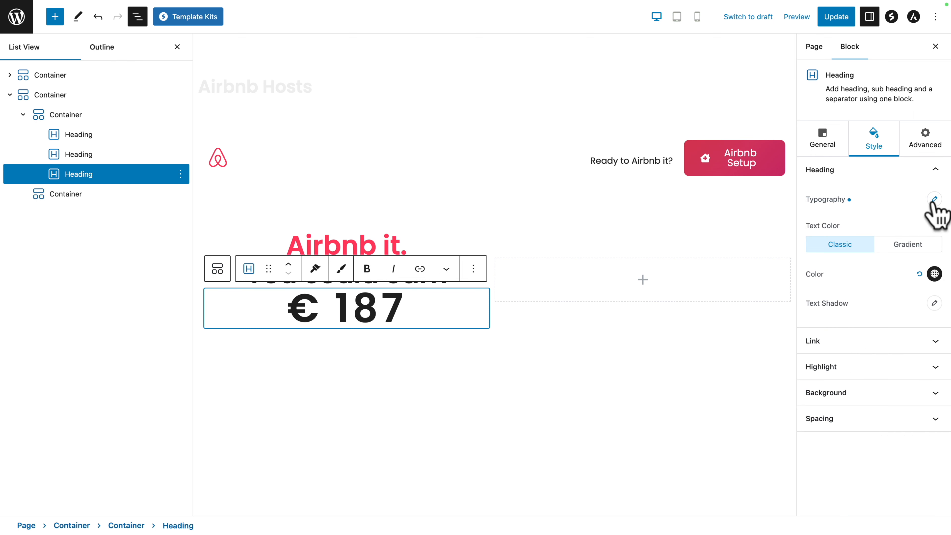
- Set the "€ 187" heading's top and bottom margins to 20 px
{"action": "left_click", "coordinate": [861, 421]}
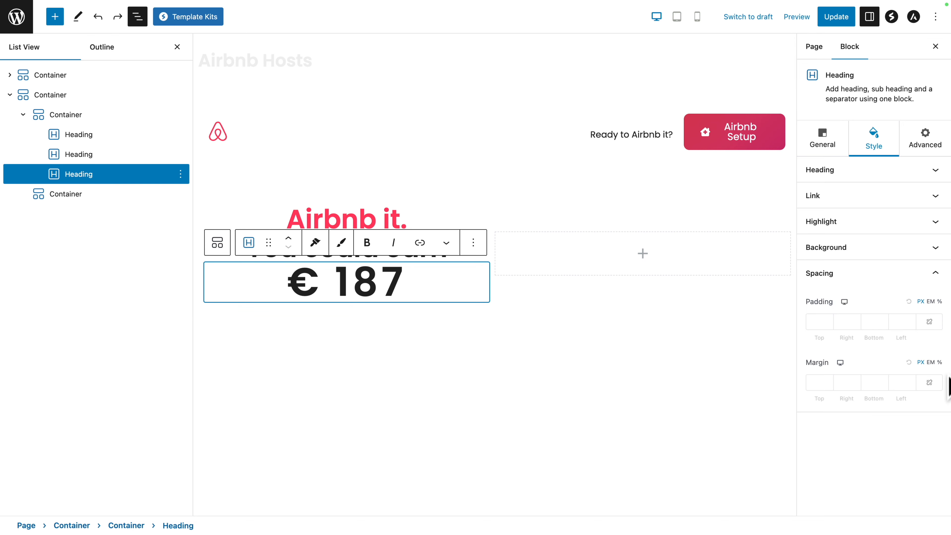
{"action": "left_click", "coordinate": [819, 382]}
{"action": "type", "text": "2"}
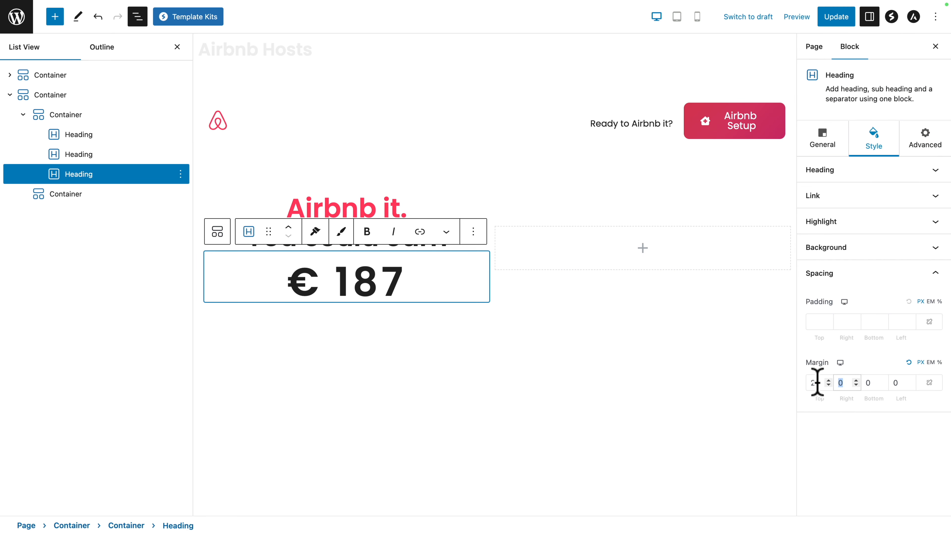
{"action": "type", "text": "20"}
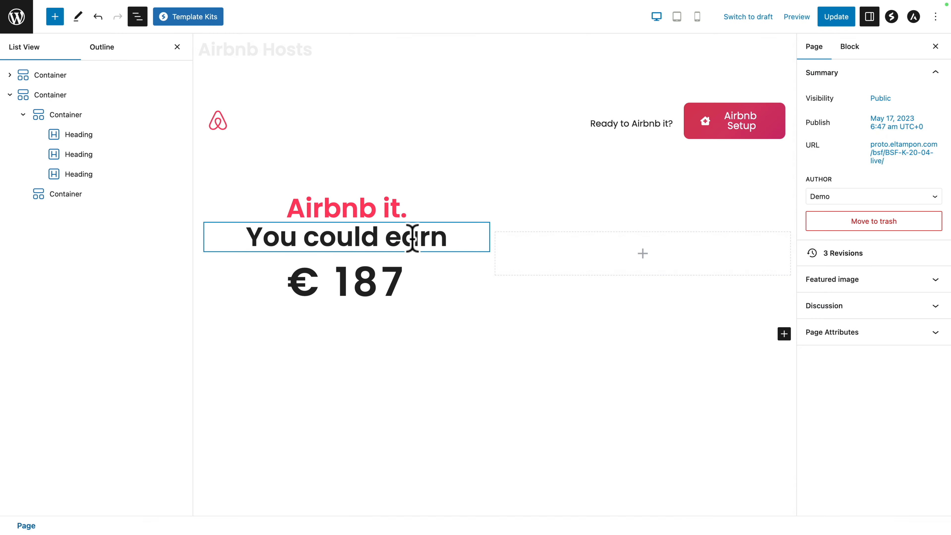
- Duplicate the "You could earn" heading below "€ 187" and change the copy's text to "7 nights at an estimated € 25 a night"
{"action": "left_click", "coordinate": [413, 238]}
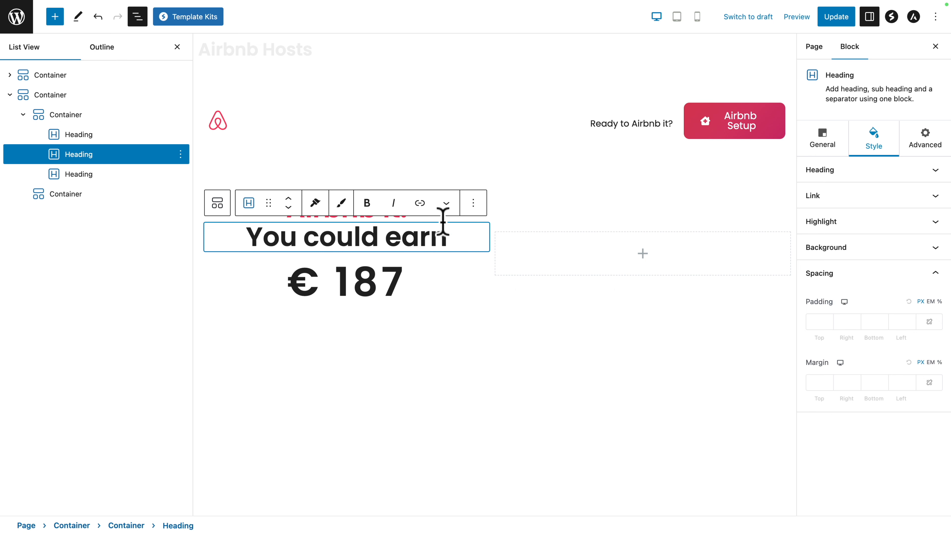
{"action": "left_click", "coordinate": [473, 203]}
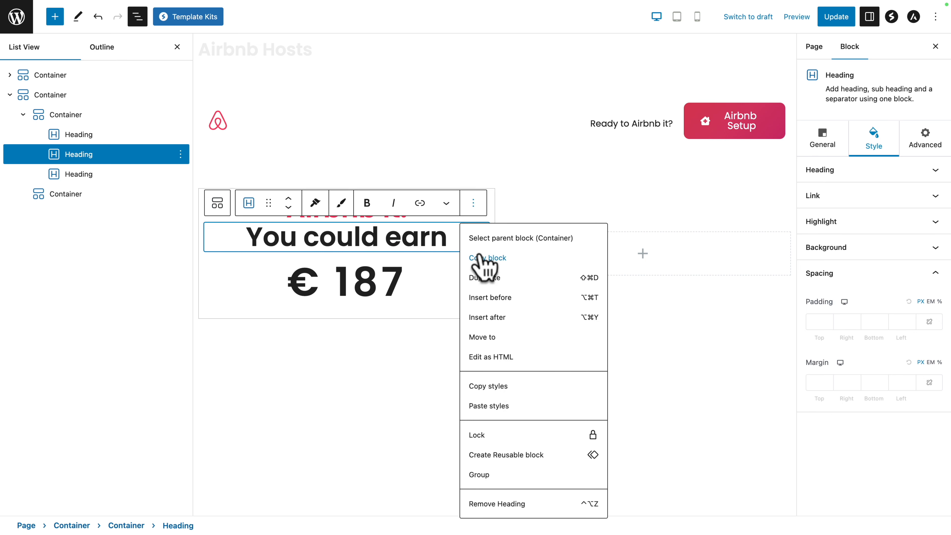
{"action": "left_click", "coordinate": [481, 277]}
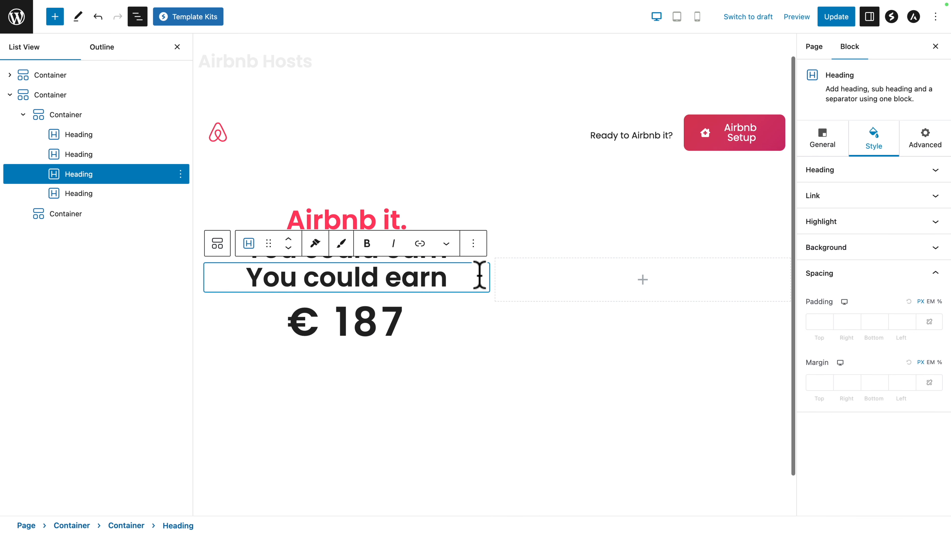
{"action": "left_click", "coordinate": [288, 248]}
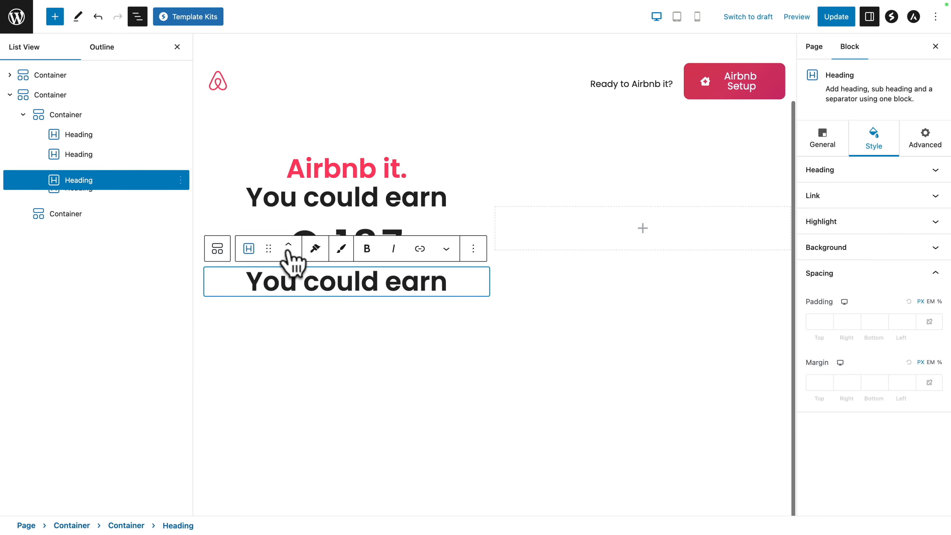
{"action": "triple_click", "coordinate": [280, 293]}
{"action": "type", "text": "7 nights at an estimated € 25 a night"}
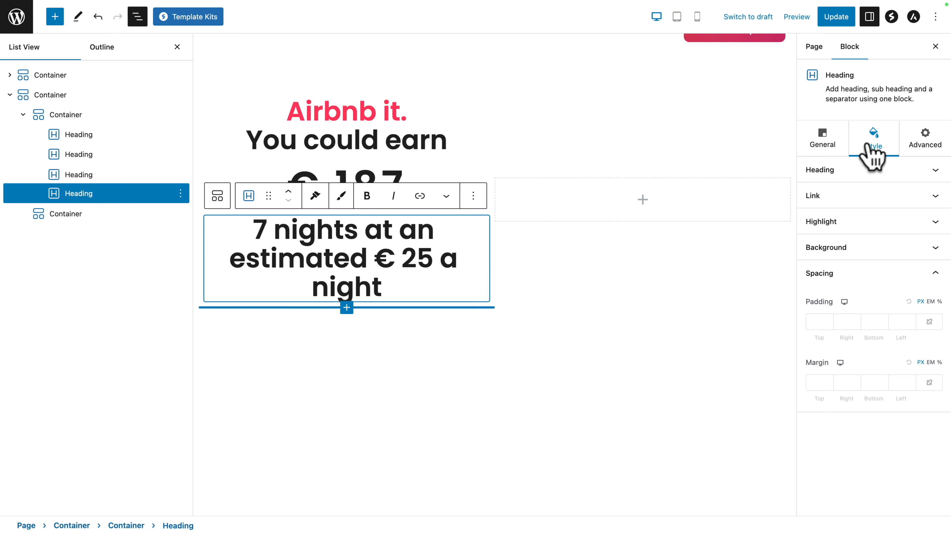
- Set the "7 nights at an estimated € 25 a night" heading's font size to 16 px, line height to 22 px and weight to regular
{"action": "left_click", "coordinate": [935, 170]}
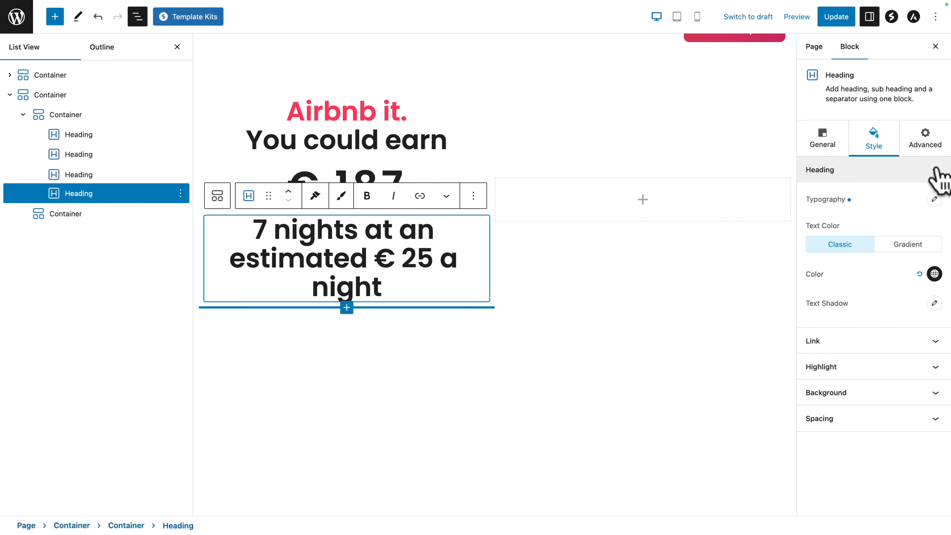
{"action": "left_click", "coordinate": [934, 199]}
{"action": "left_click", "coordinate": [915, 277]}
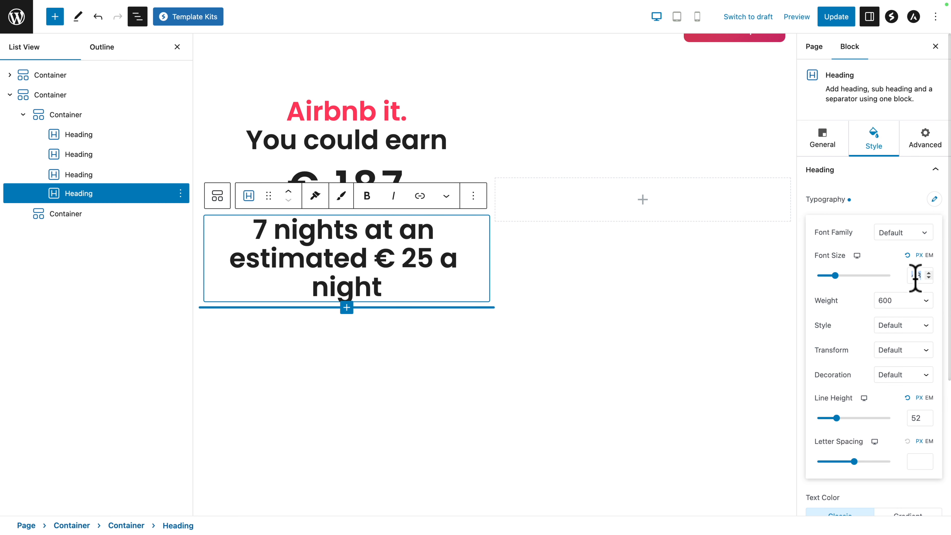
{"action": "type", "text": "16"}
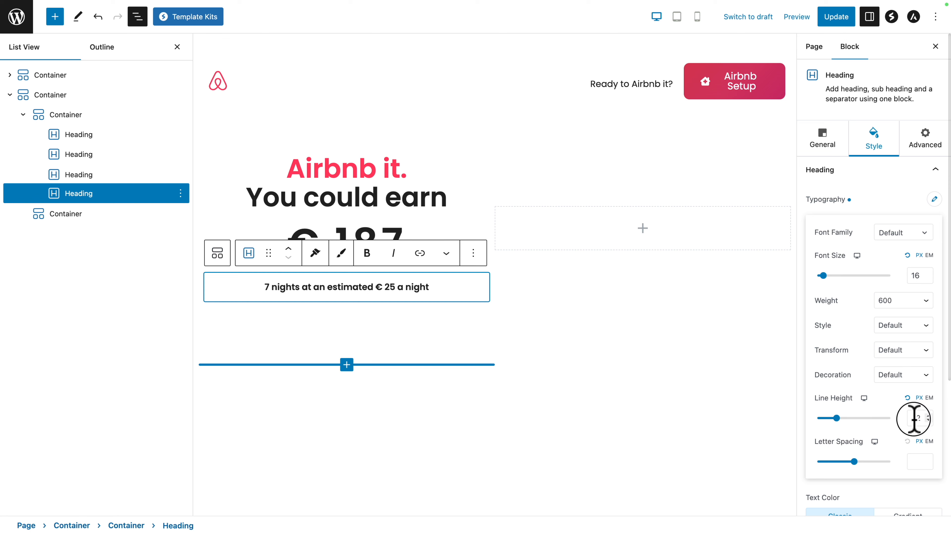
{"action": "type", "text": "22"}
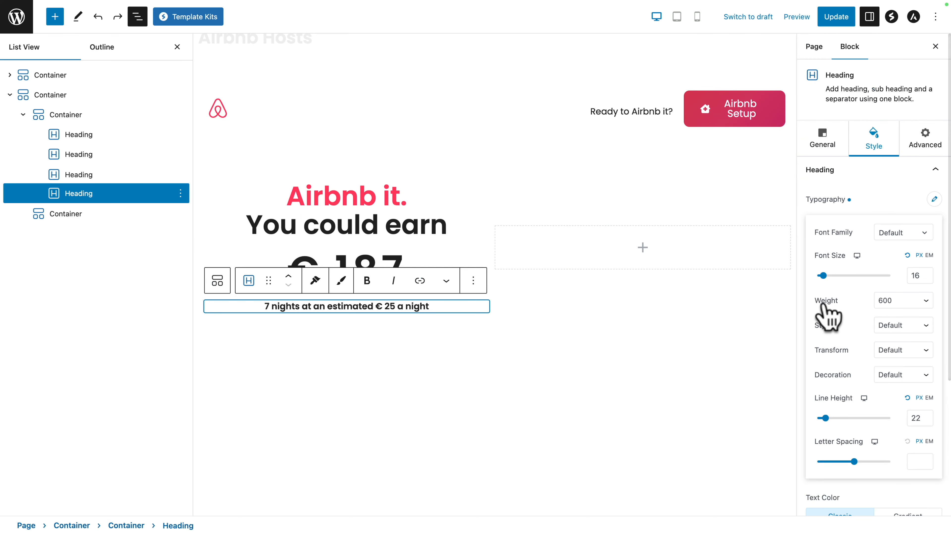
{"action": "left_click", "coordinate": [888, 303]}
{"action": "key", "text": "Escape"}
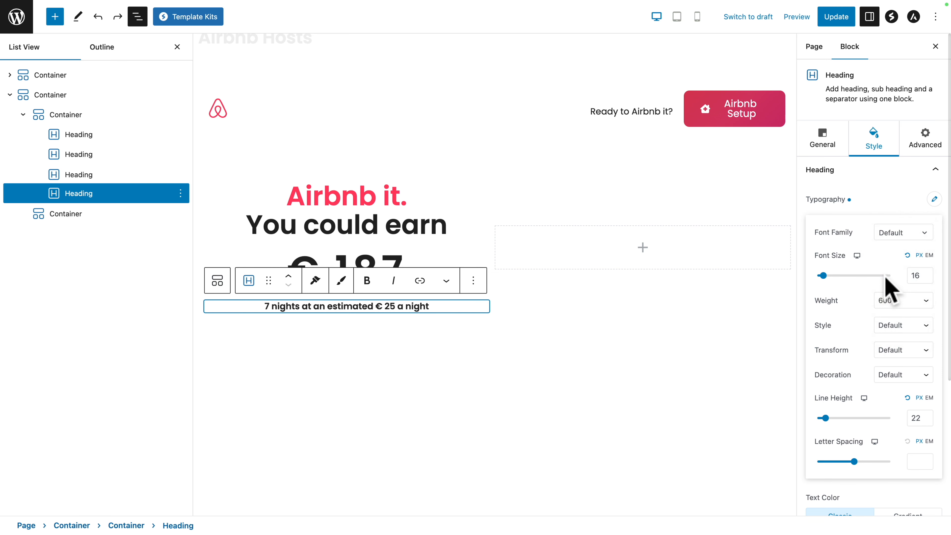
{"action": "left_click", "coordinate": [934, 199]}
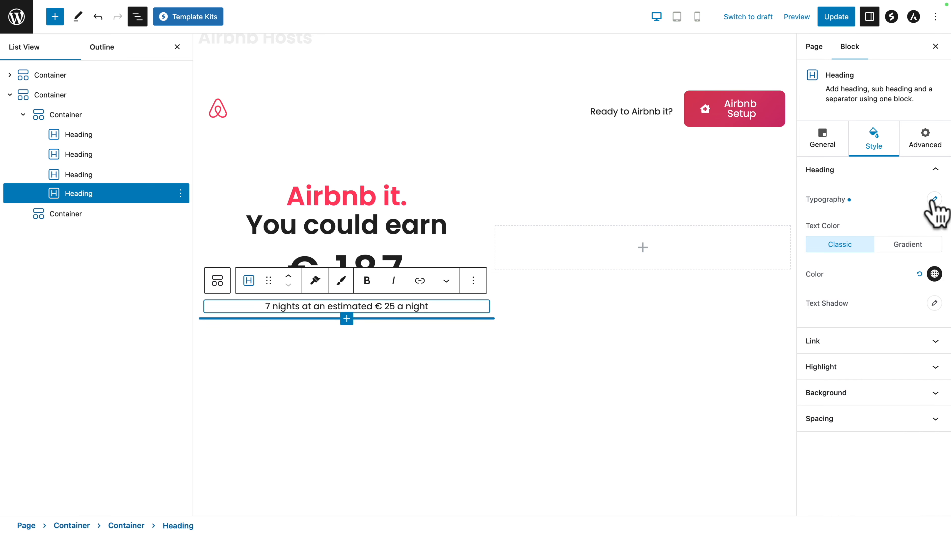
- Set the "7 nights" heading's top and bottom padding to 10 px and update the page
{"action": "left_click", "coordinate": [841, 418]}
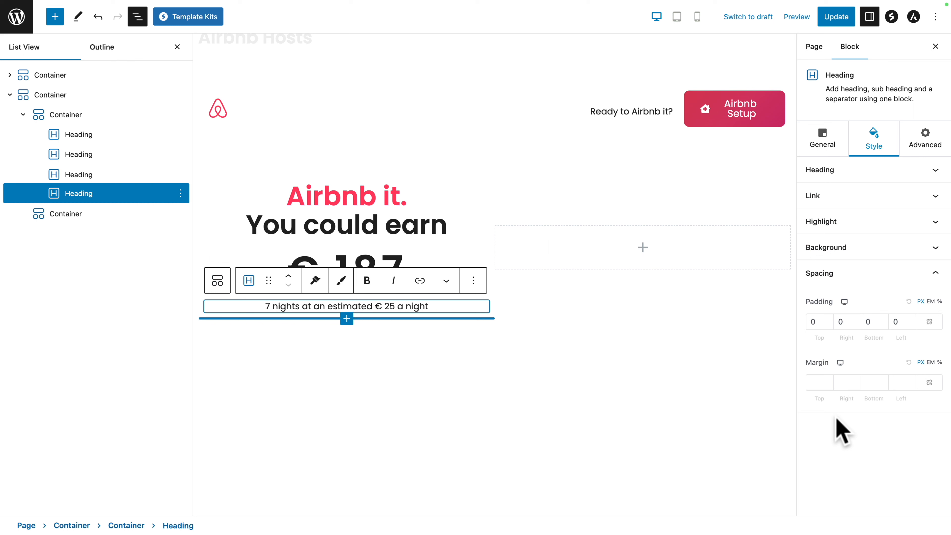
{"action": "left_click", "coordinate": [809, 321]}
{"action": "type", "text": "1"}
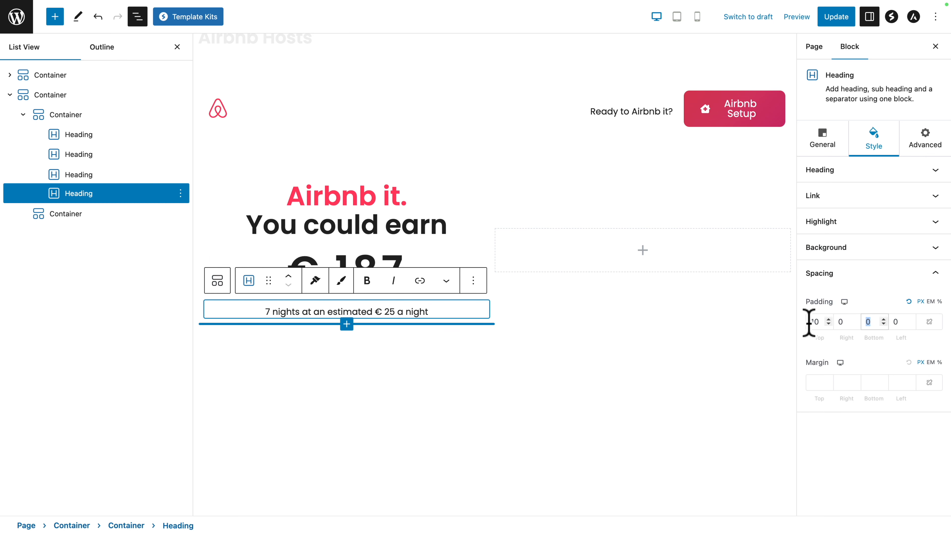
{"action": "type", "text": "10"}
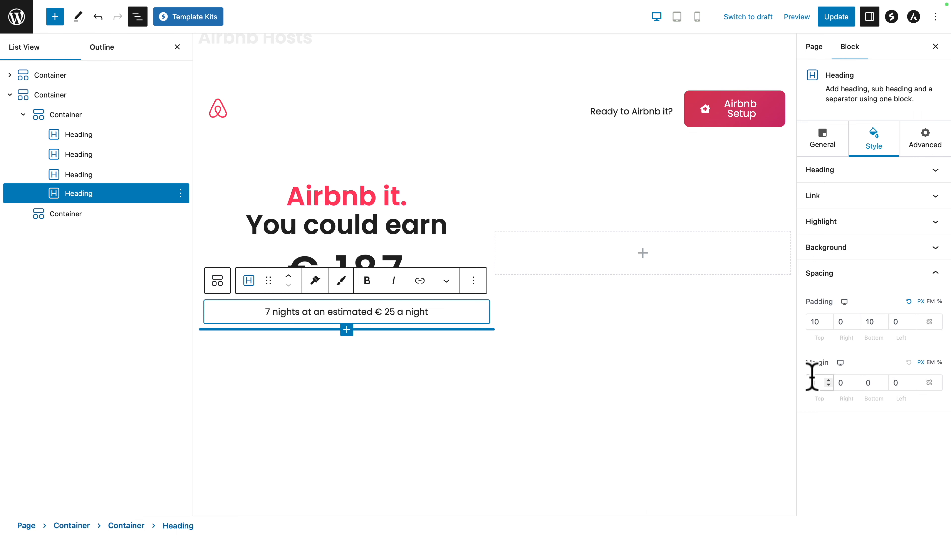
{"action": "left_click", "coordinate": [835, 18]}
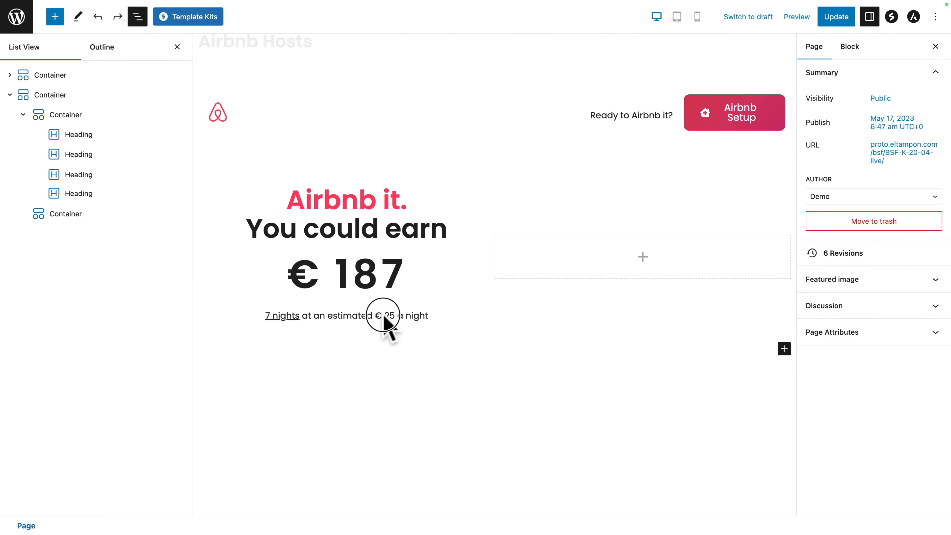
- Insert a Spectra Buttons block for multiple buttons below the "7 nights" heading
{"action": "left_click", "coordinate": [376, 315]}
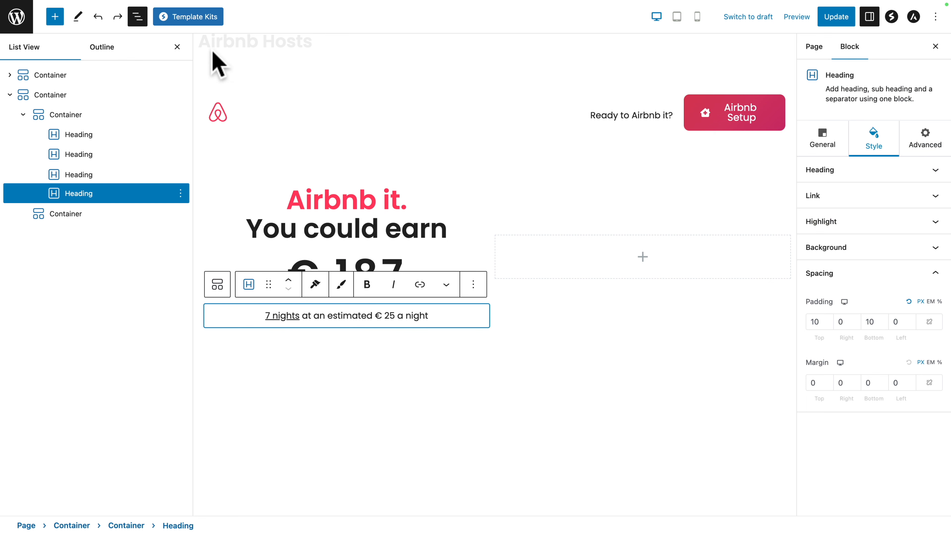
{"action": "left_click", "coordinate": [55, 16]}
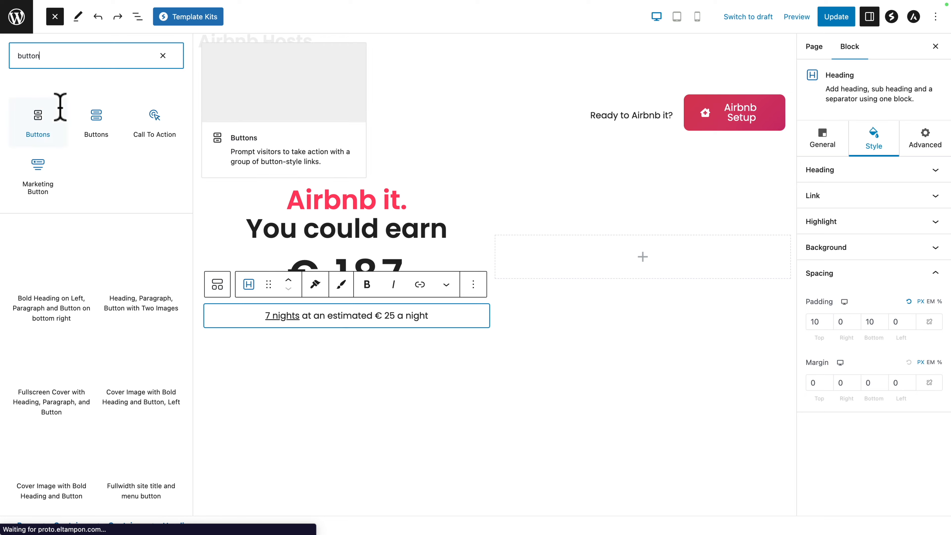
{"action": "mouse_move", "coordinate": [86, 117]}
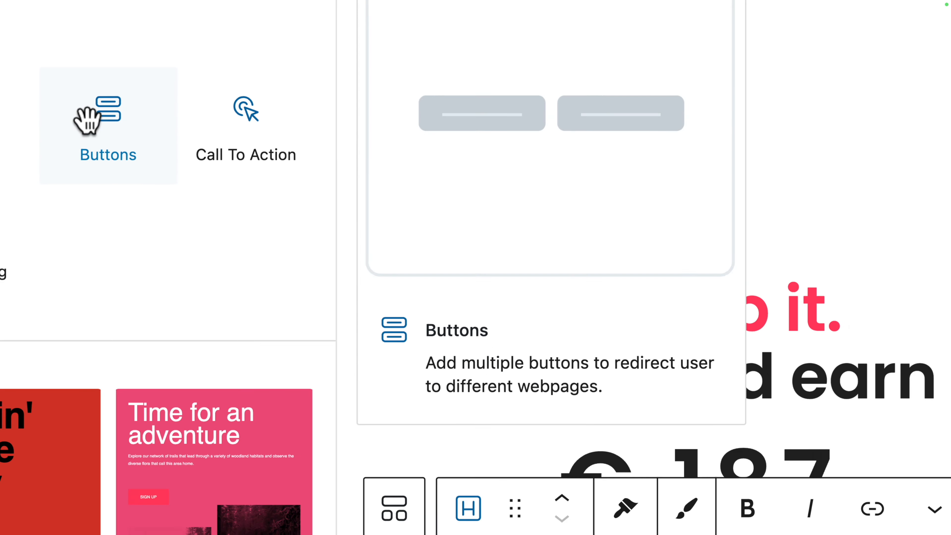
{"action": "left_click", "coordinate": [87, 117]}
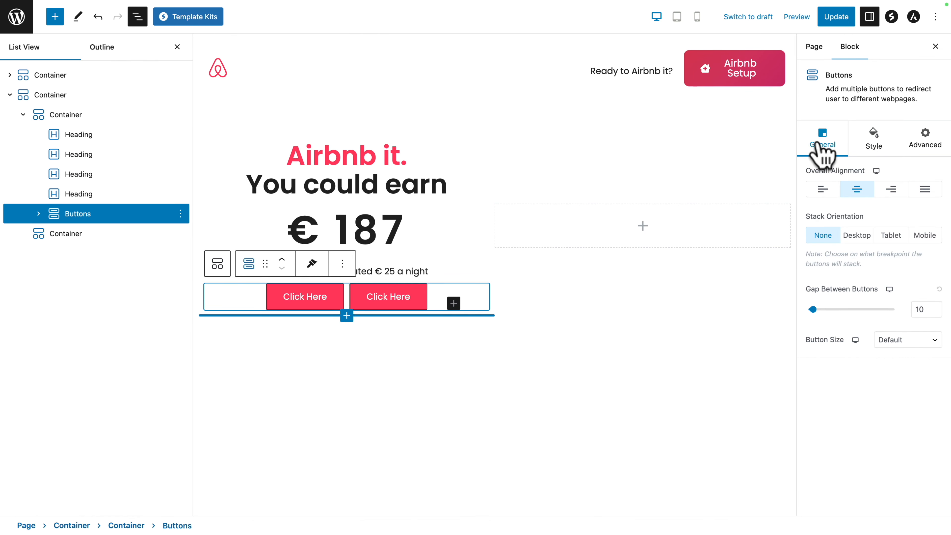
- Make the two buttons full width, stack them on desktop and set the gap between them to 0
{"action": "left_click", "coordinate": [924, 190]}
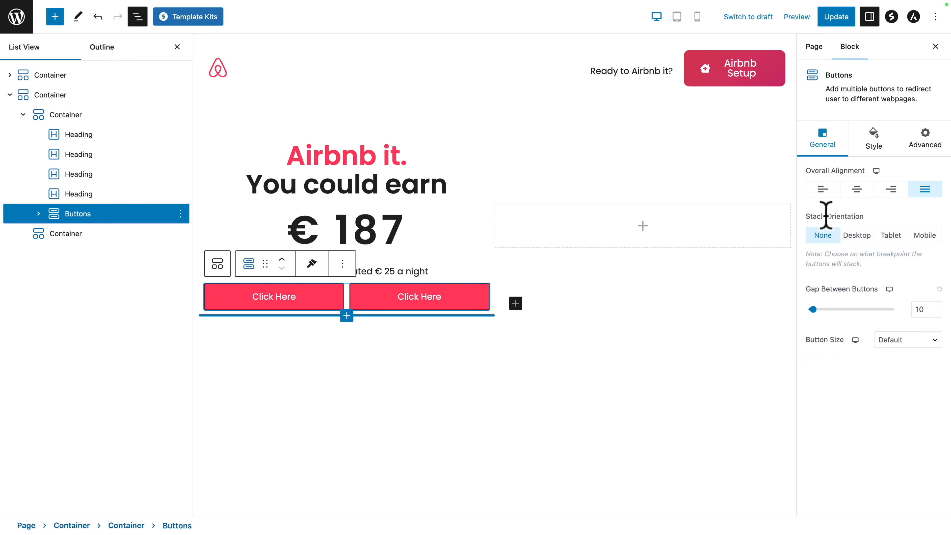
{"action": "left_click", "coordinate": [855, 238]}
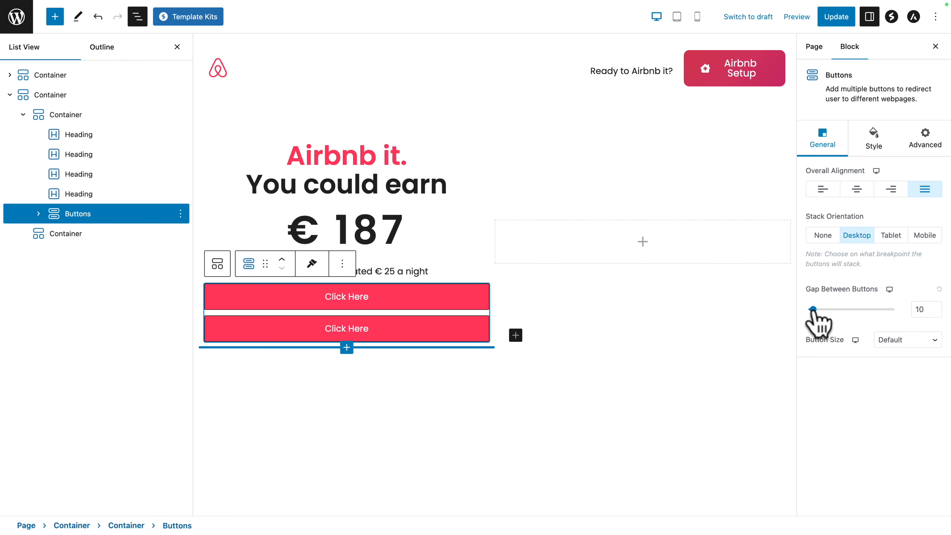
{"action": "left_click_drag", "start_coordinate": [812, 309], "coordinate": [785, 321]}
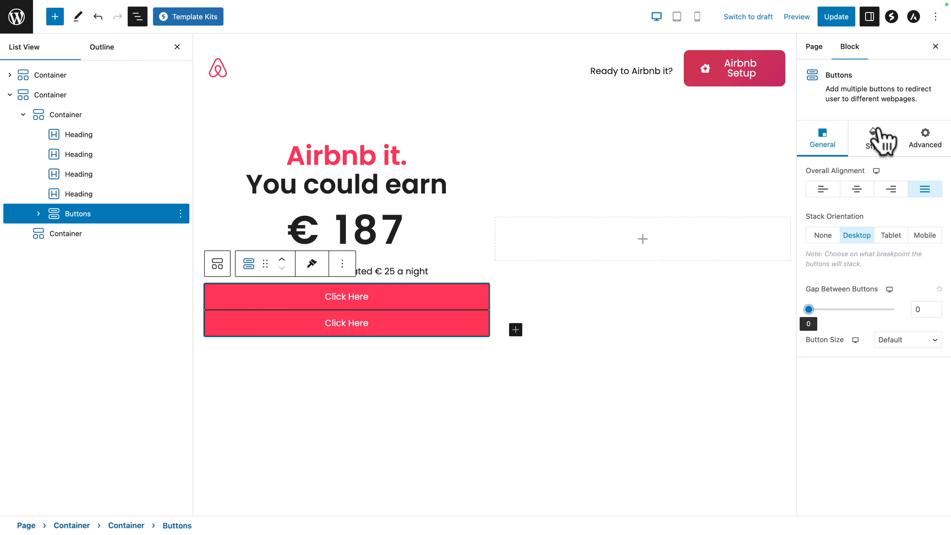
- Set the Buttons block's padding to 10 px on all four sides
{"action": "left_click", "coordinate": [880, 142]}
{"action": "left_click", "coordinate": [843, 239]}
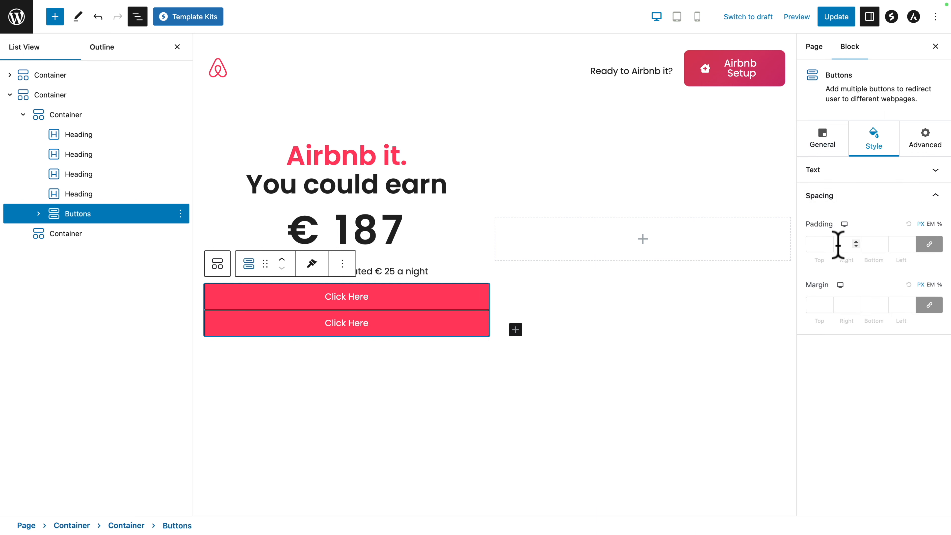
{"action": "left_click", "coordinate": [820, 244]}
{"action": "type", "text": "10"}
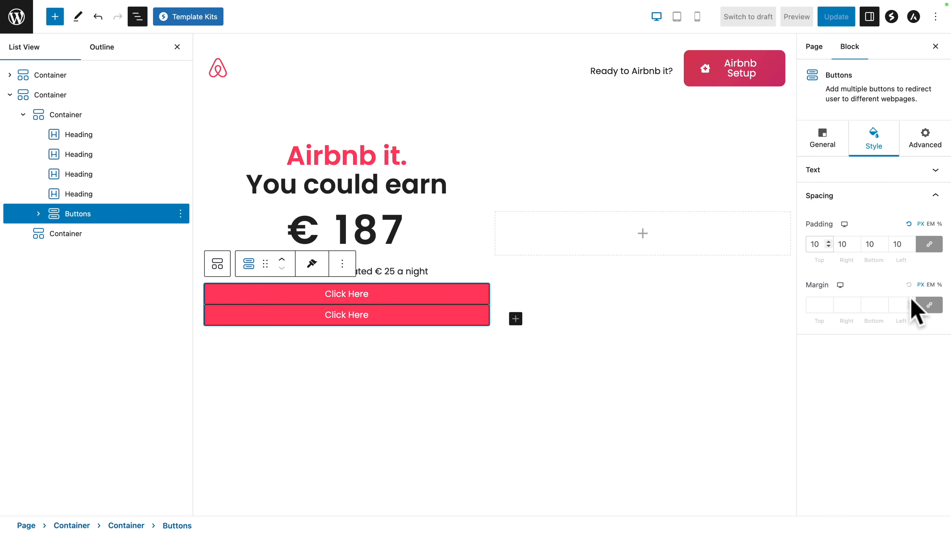
- Unlink the Buttons block's margins and set top and bottom to 20 px, right and left to 100 px
{"action": "left_click", "coordinate": [929, 305]}
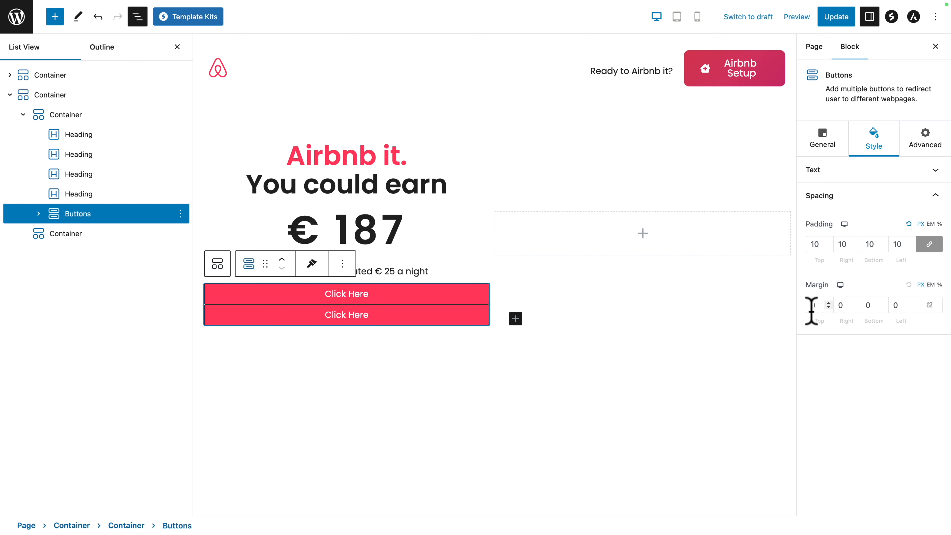
{"action": "type", "text": "30"}
{"action": "key", "text": "Tab"}
{"action": "type", "text": "1"}
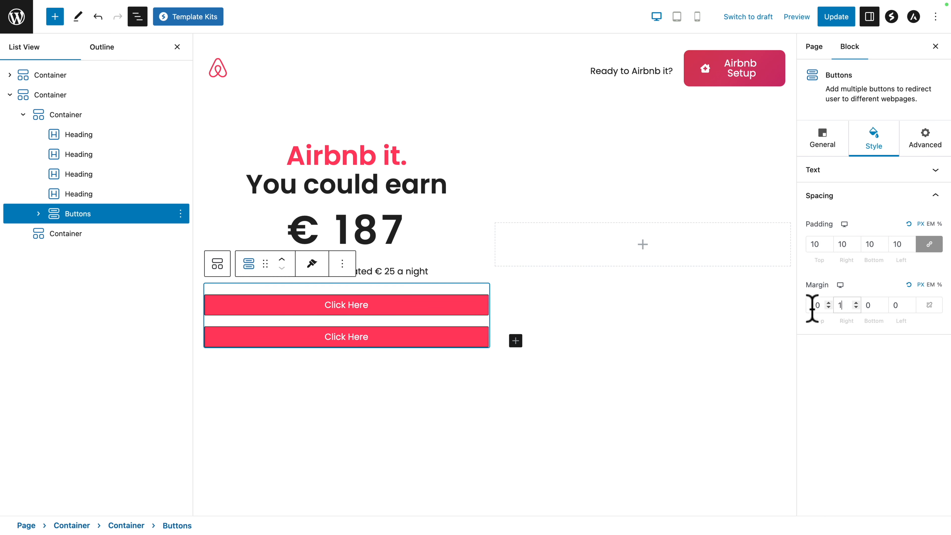
{"action": "type", "text": "00"}
{"action": "type", "text": "20"}
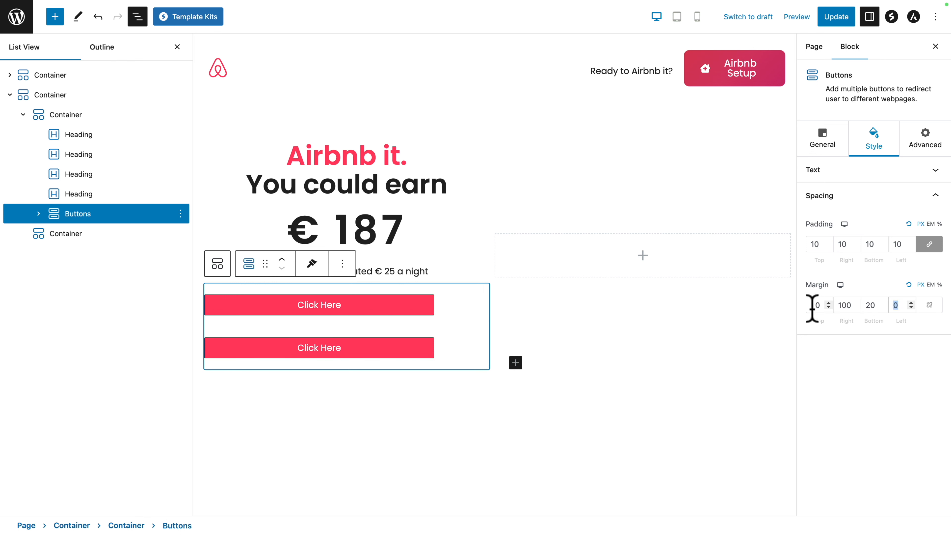
{"action": "type", "text": "100"}
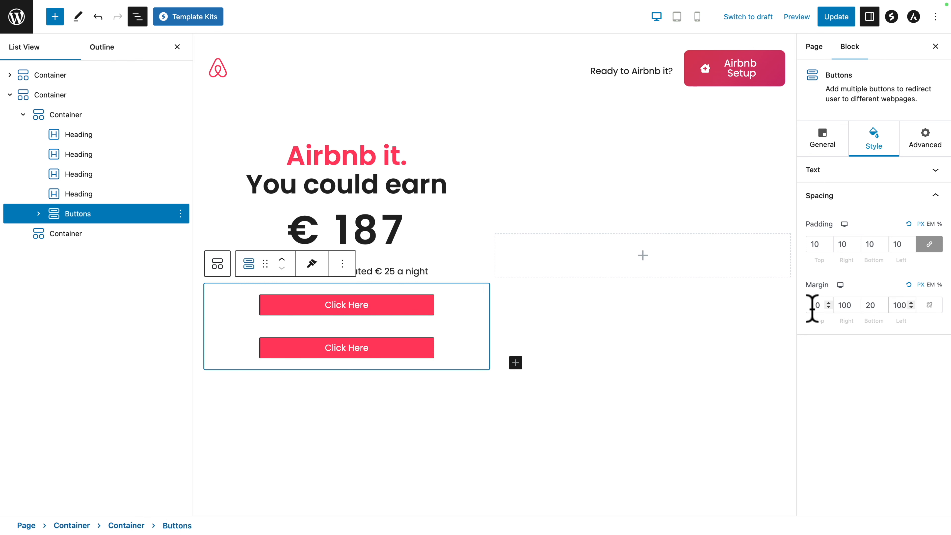
- Label the first button "Learn how we estimate your earnings" and set its font size to 14 px and line height to 16 px
{"action": "left_click", "coordinate": [365, 306]}
{"action": "type", "text": "Learn how we estimate your earnings"}
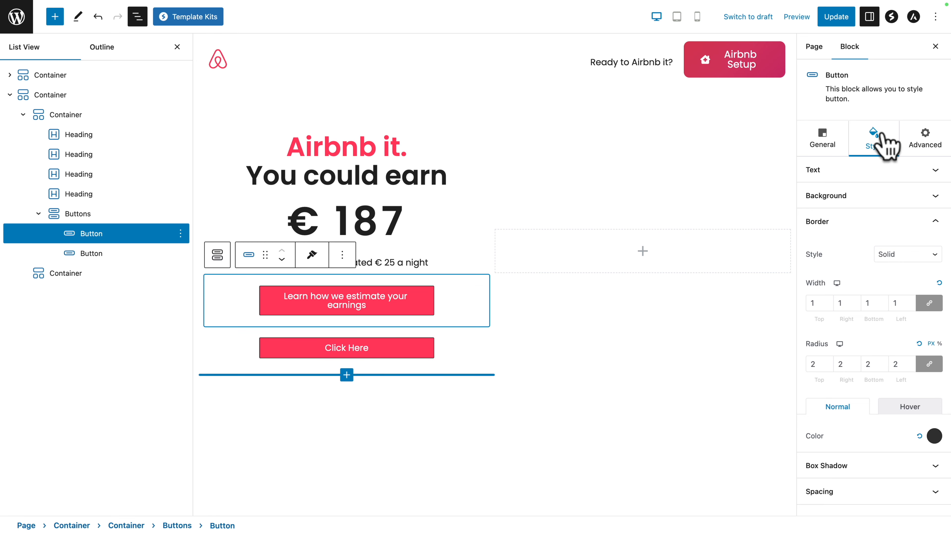
{"action": "left_click", "coordinate": [869, 176]}
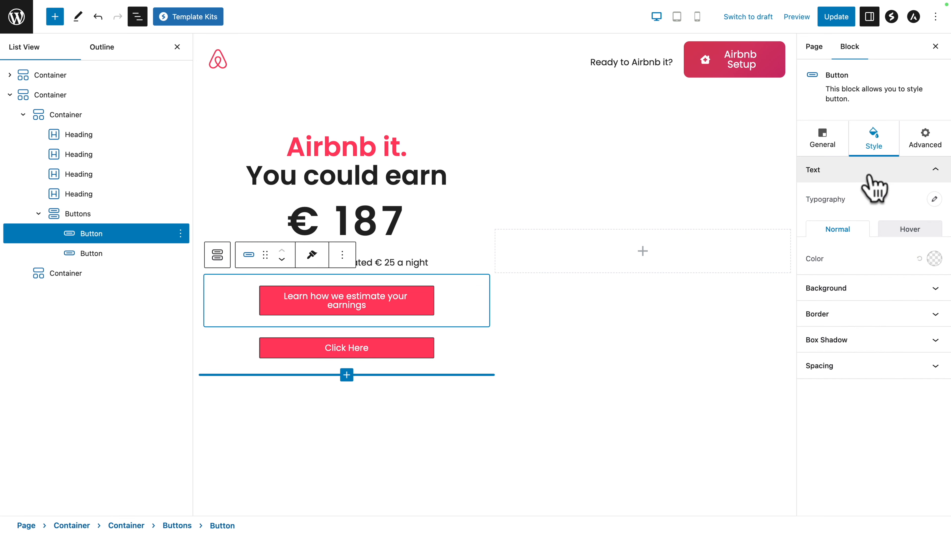
{"action": "left_click", "coordinate": [935, 200]}
{"action": "left_click", "coordinate": [918, 277]}
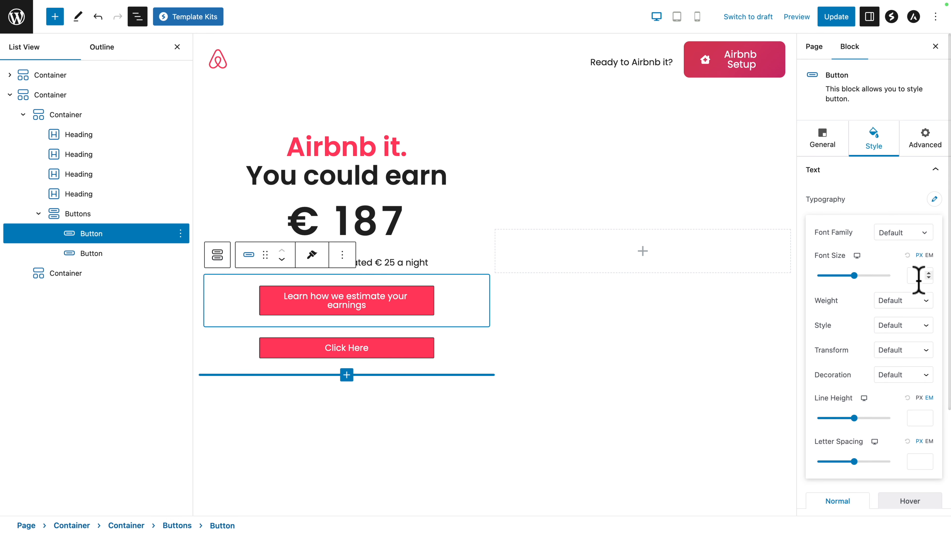
{"action": "type", "text": "14"}
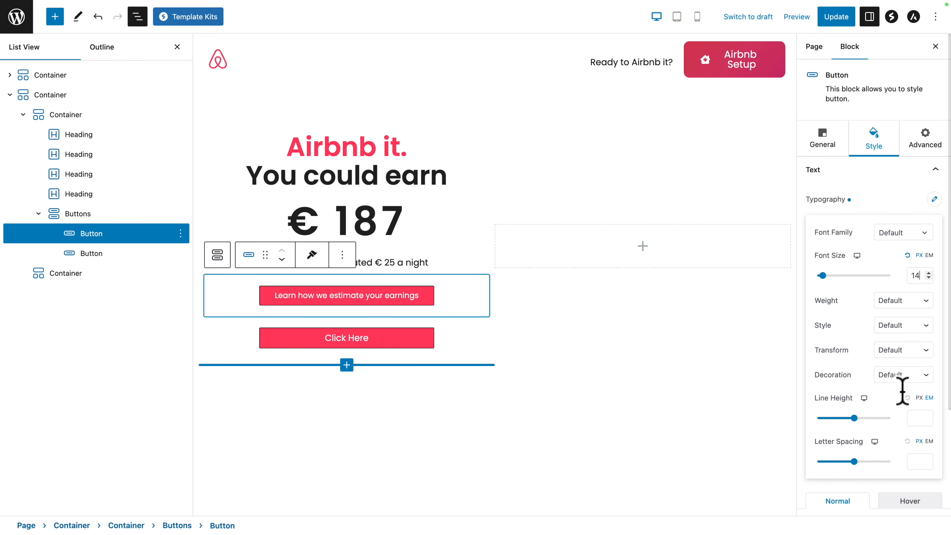
{"action": "left_click", "coordinate": [914, 418]}
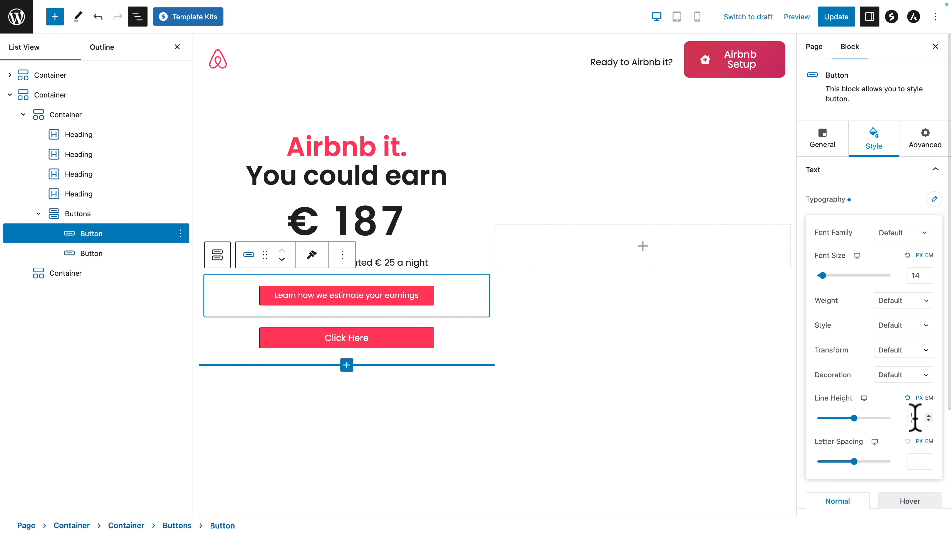
{"action": "type", "text": "16"}
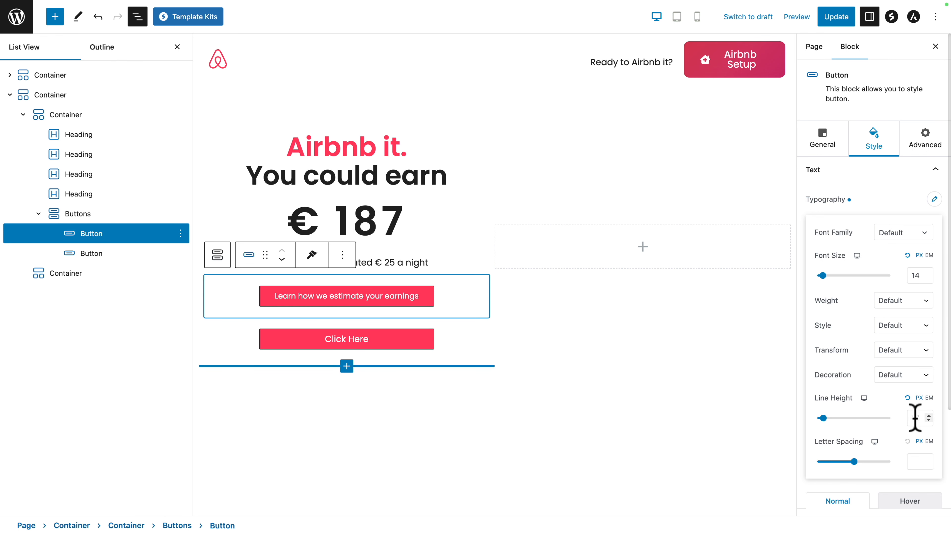
- Underline the first button's text and set its normal text color to the dark grey palette color #717171
{"action": "left_click", "coordinate": [904, 375]}
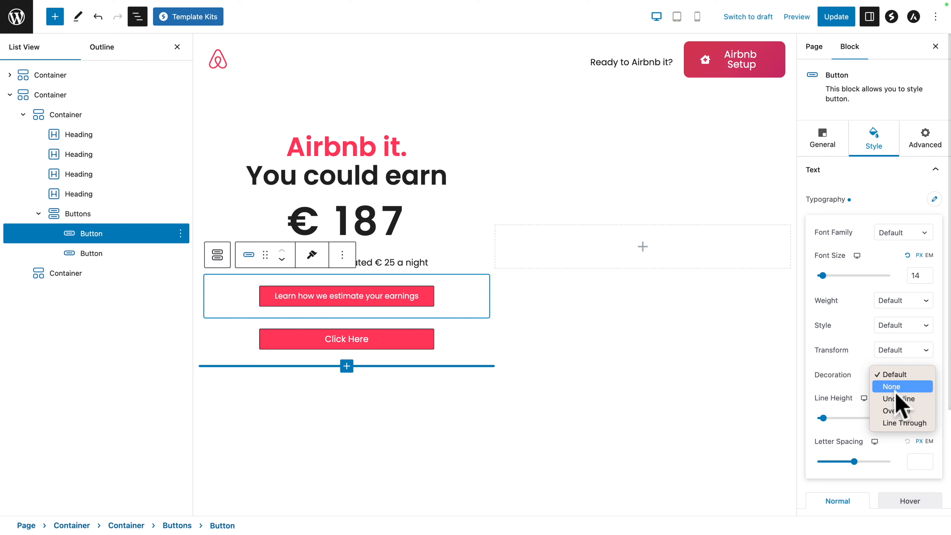
{"action": "left_click", "coordinate": [894, 398]}
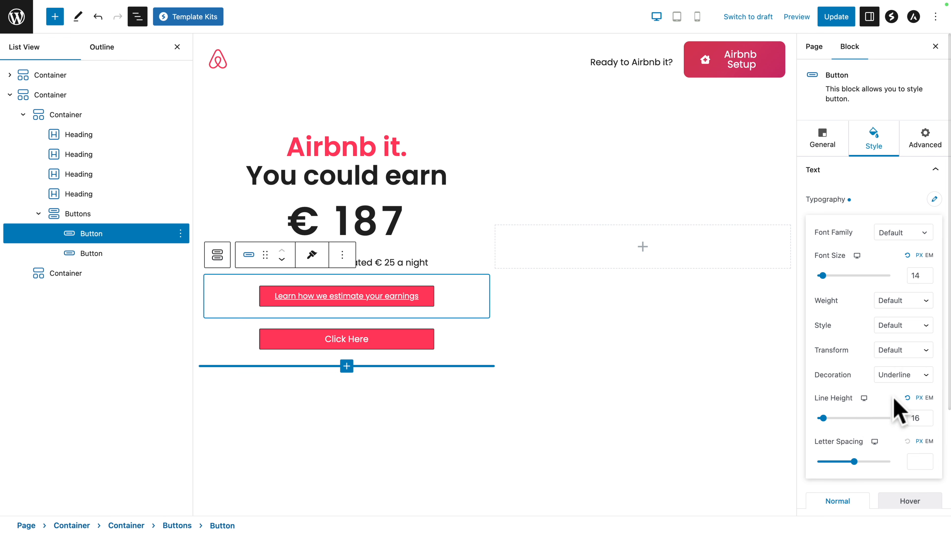
{"action": "left_click", "coordinate": [933, 201]}
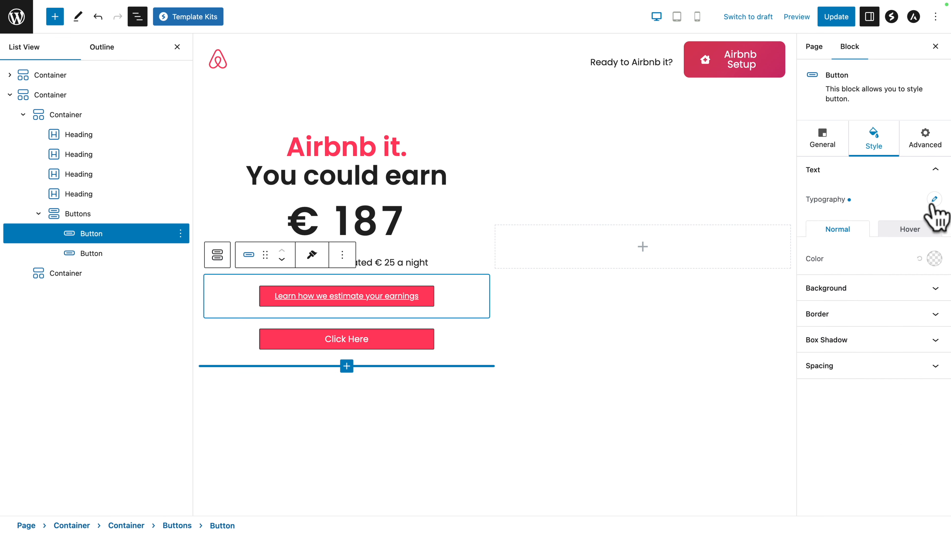
{"action": "left_click", "coordinate": [934, 259]}
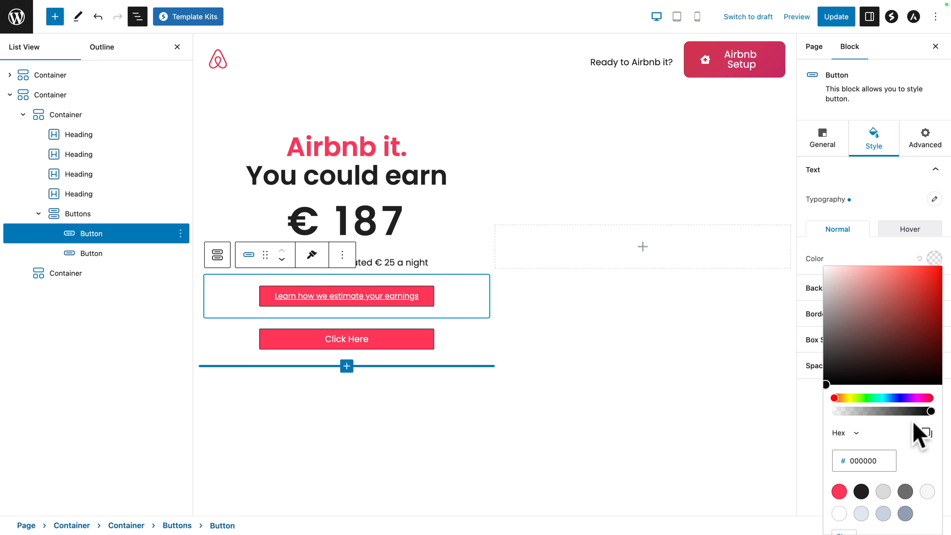
{"action": "left_click", "coordinate": [906, 491]}
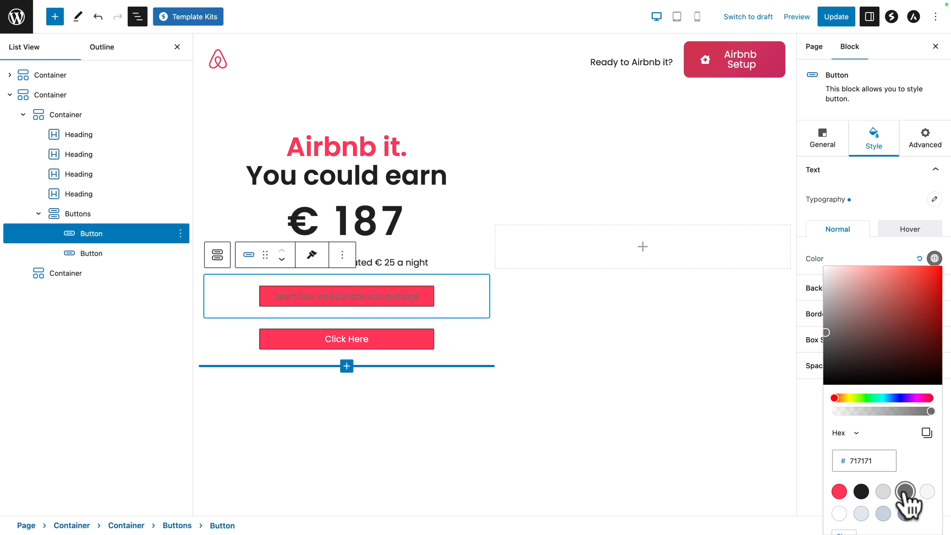
{"action": "left_click", "coordinate": [878, 263]}
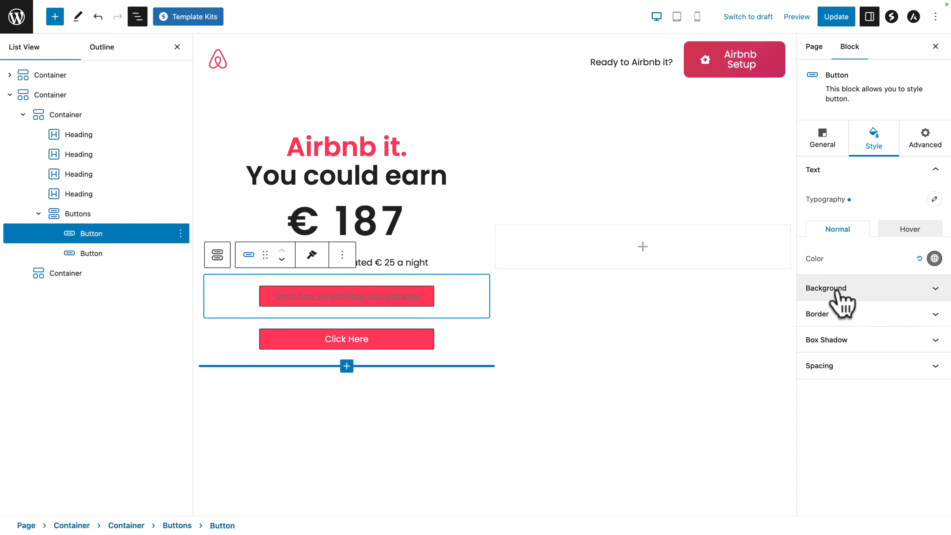
- Set the first button's background to transparent for both the normal and hover states
{"action": "left_click", "coordinate": [842, 290]}
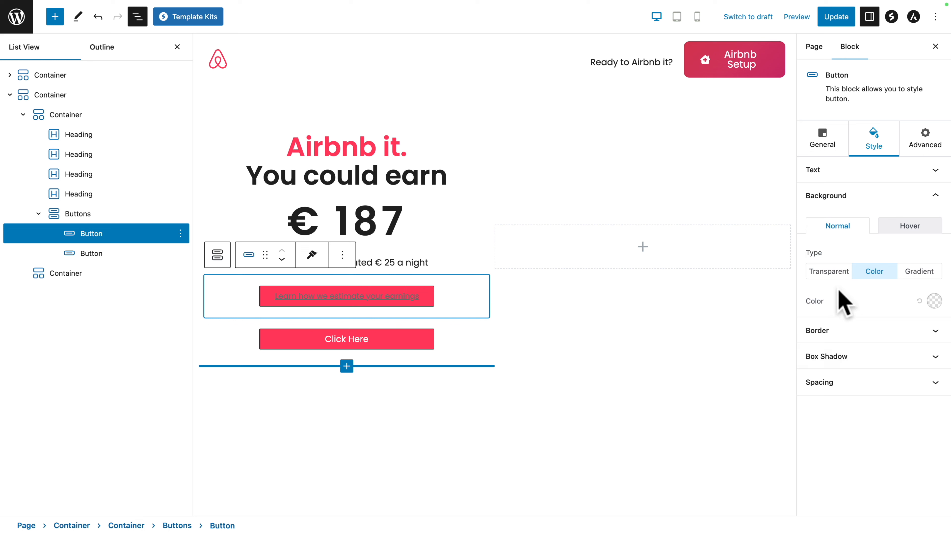
{"action": "left_click", "coordinate": [821, 273]}
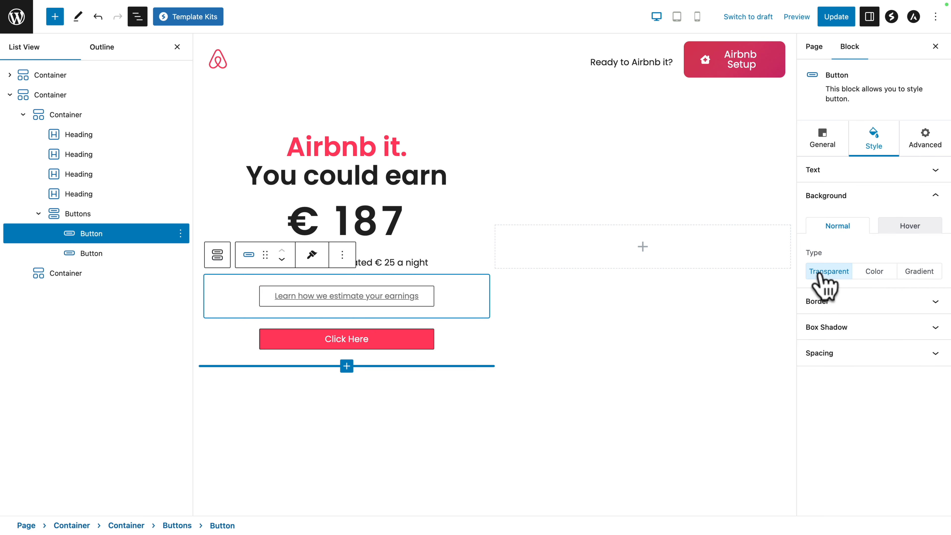
{"action": "left_click", "coordinate": [913, 229]}
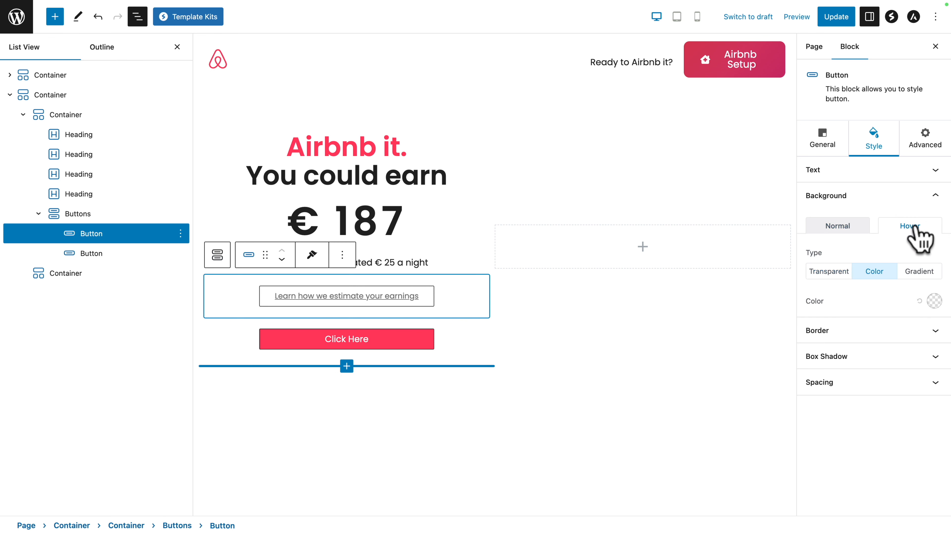
{"action": "left_click", "coordinate": [837, 273]}
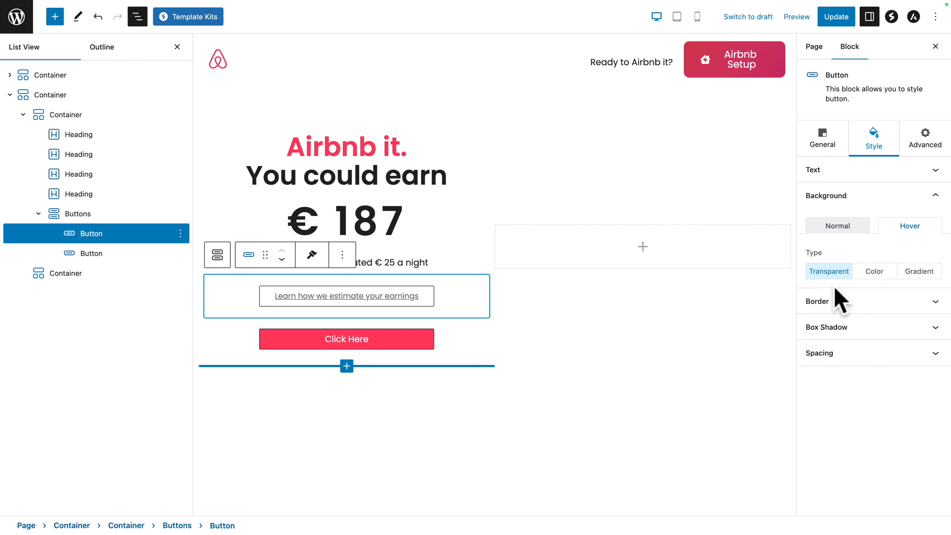
- Remove the first button's border by setting its border style to None
{"action": "left_click", "coordinate": [835, 302]}
{"action": "left_click", "coordinate": [886, 257]}
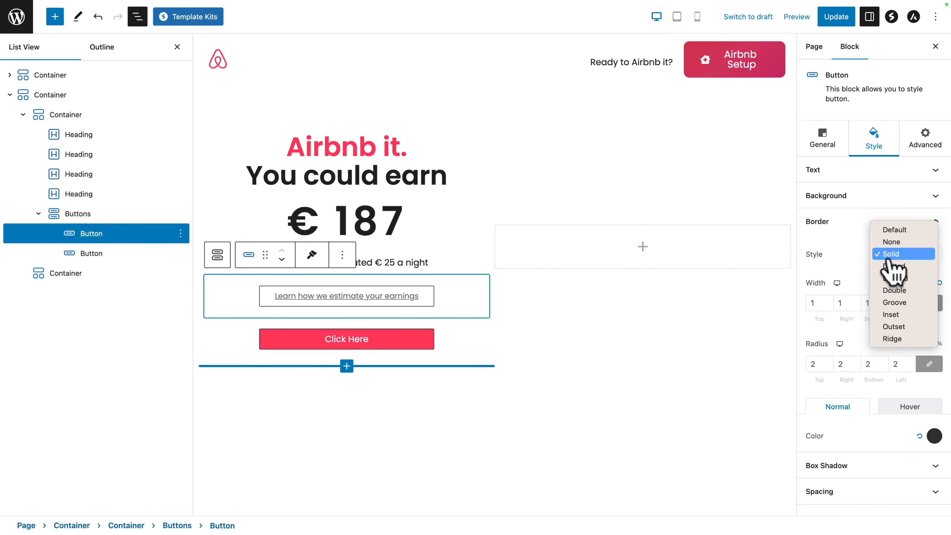
{"action": "left_click", "coordinate": [891, 240]}
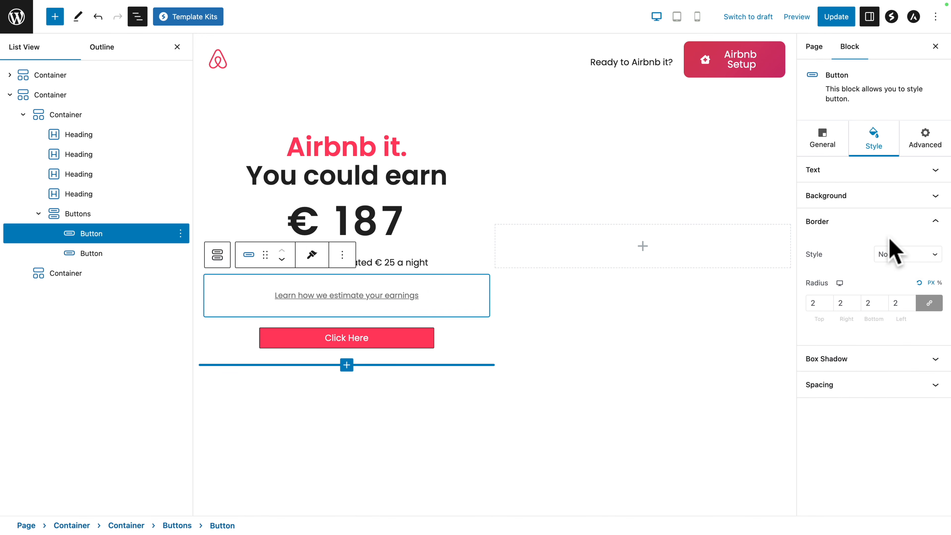
- Set the first button's padding and margin to 0 px on all four sides
{"action": "left_click", "coordinate": [842, 385]}
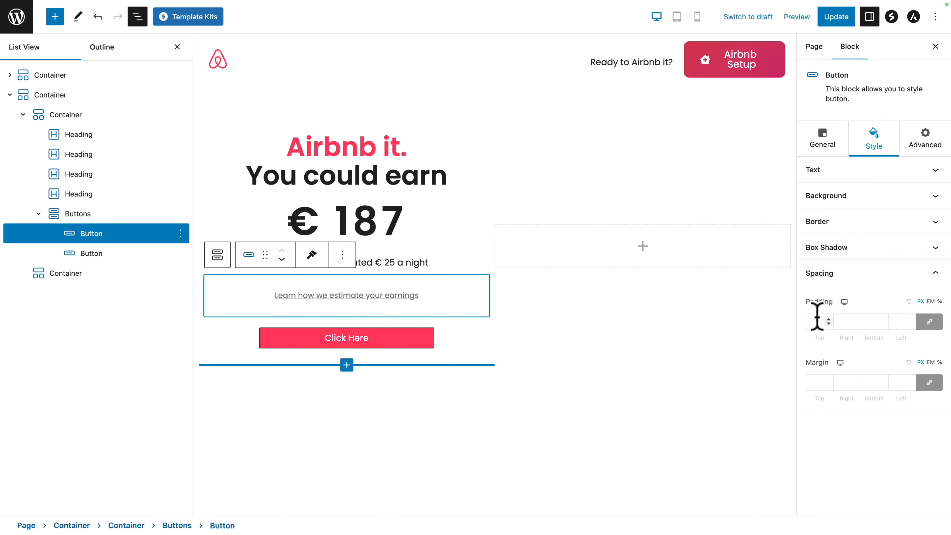
{"action": "type", "text": "0"}
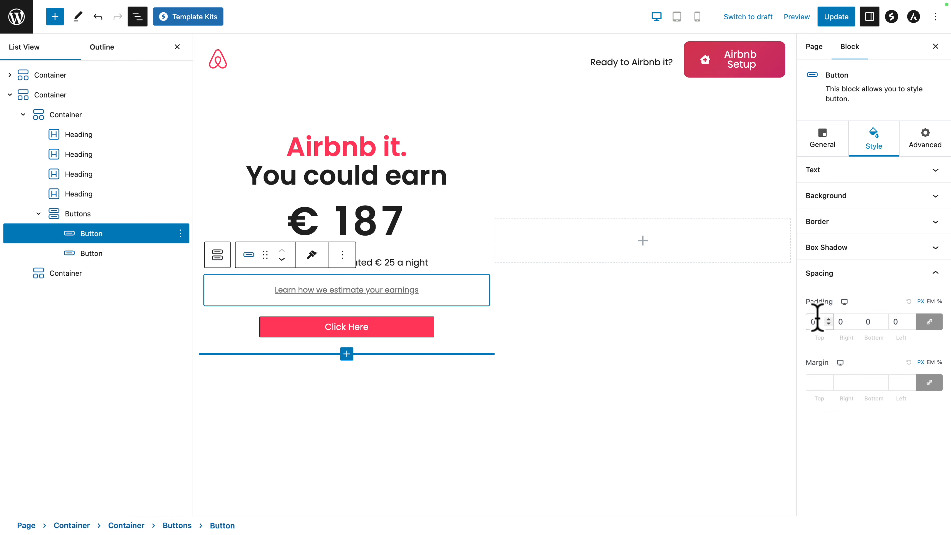
{"action": "left_click", "coordinate": [814, 383]}
{"action": "type", "text": "0"}
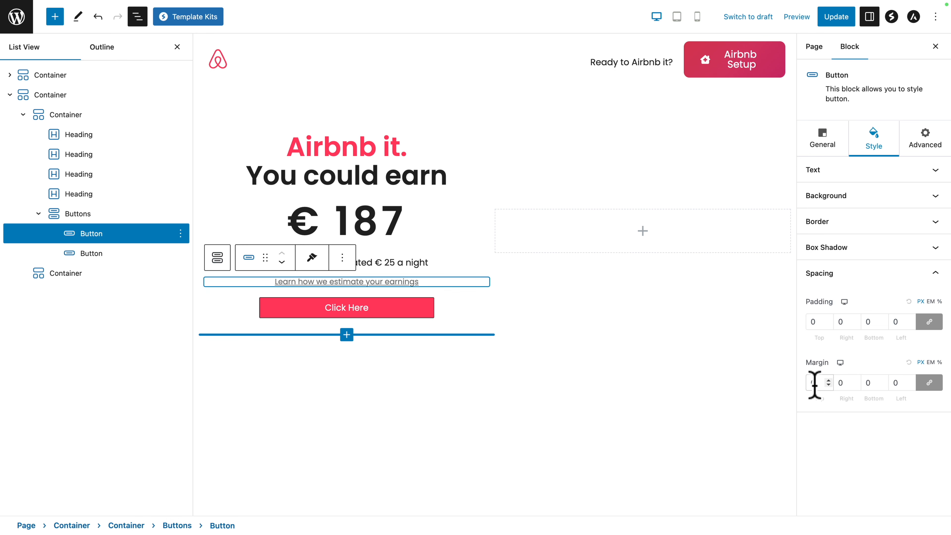
- Label the second button "San Juan" on one line and "Entire place - 4 guests" on the line below, checking the original Airbnb page
{"action": "left_click", "coordinate": [336, 312]}
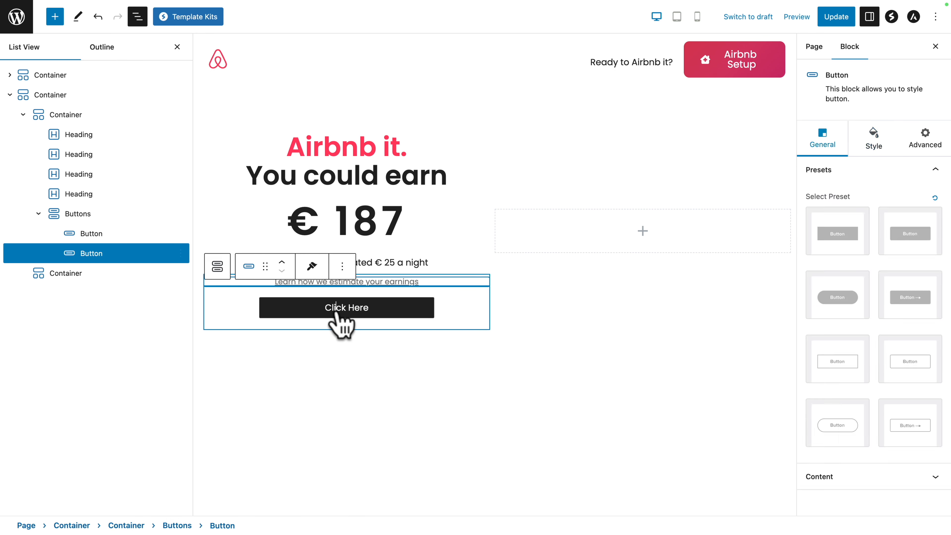
{"action": "triple_click", "coordinate": [336, 312]}
{"action": "type", "text": "San Juan Entire place - 4 guests"}
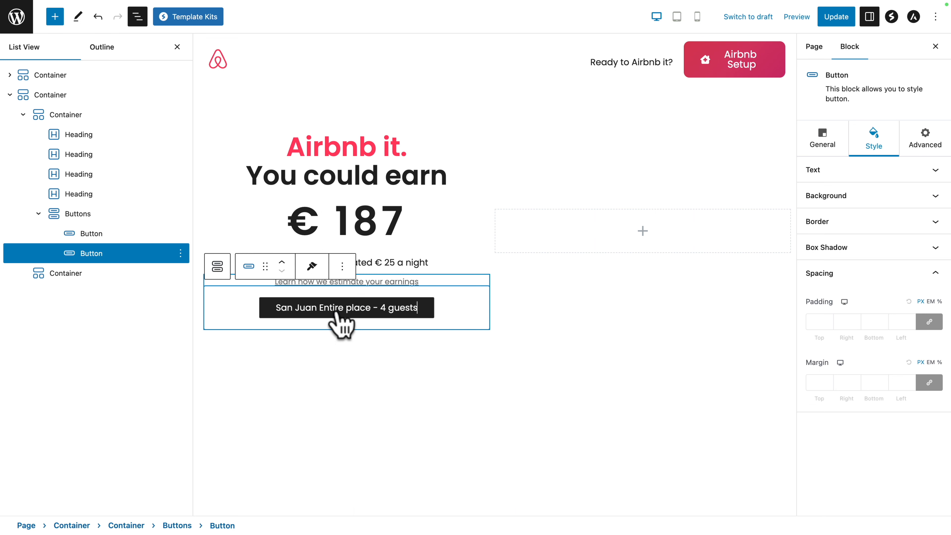
{"action": "left_click", "coordinate": [318, 308]}
{"action": "key", "text": "BackSpace"}
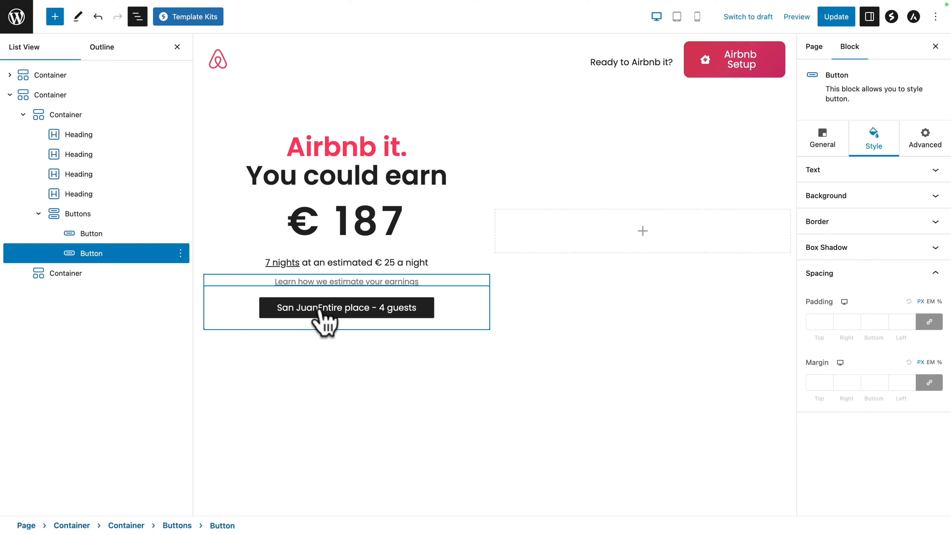
{"action": "key", "text": "ctrl+Right"}
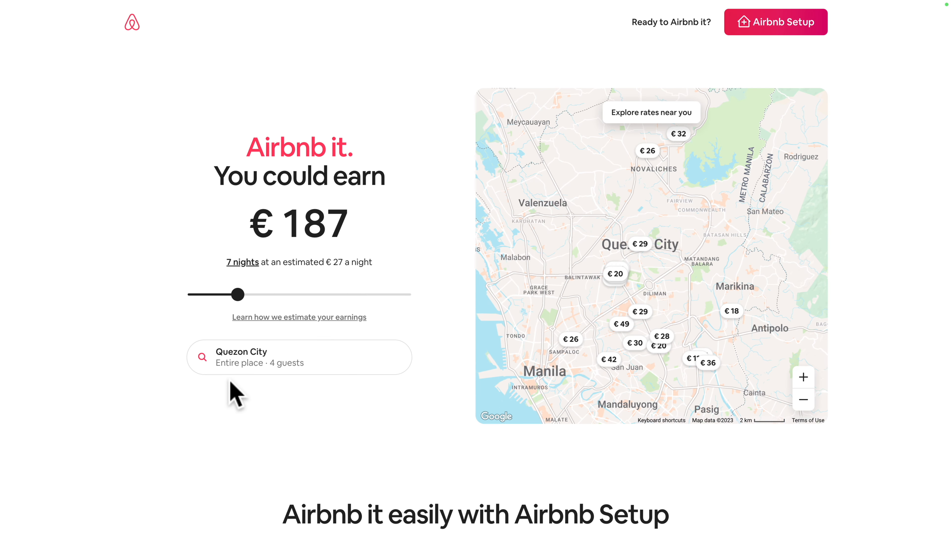
{"action": "key", "text": "ctrl+Left"}
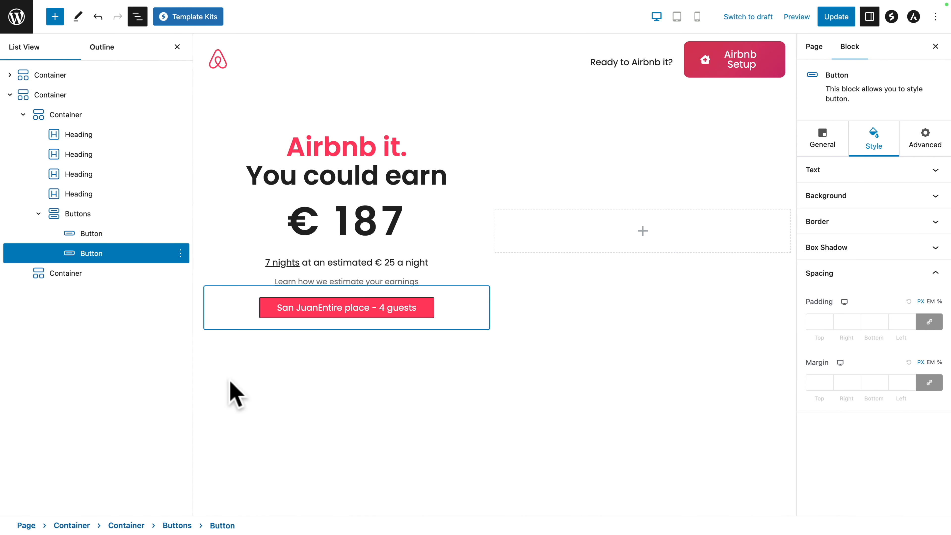
{"action": "left_click", "coordinate": [318, 307]}
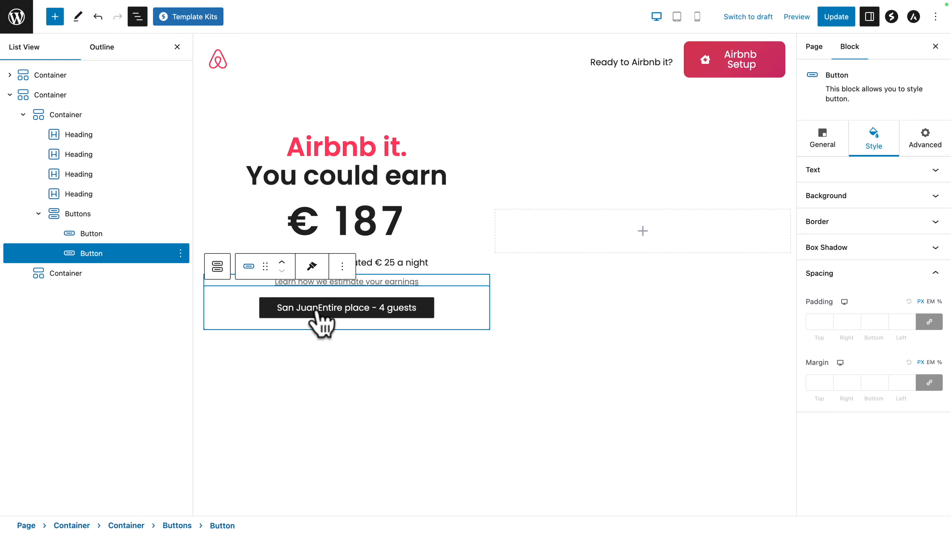
{"action": "key", "text": "shift+Return"}
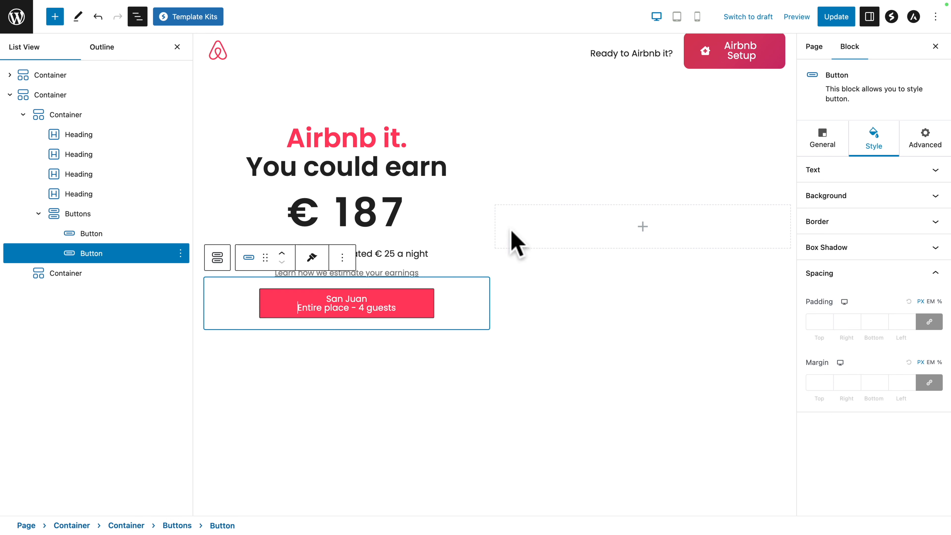
- Enable an icon on the second button, choose the plain magnifying glass and place it before the text
{"action": "left_click", "coordinate": [823, 137]}
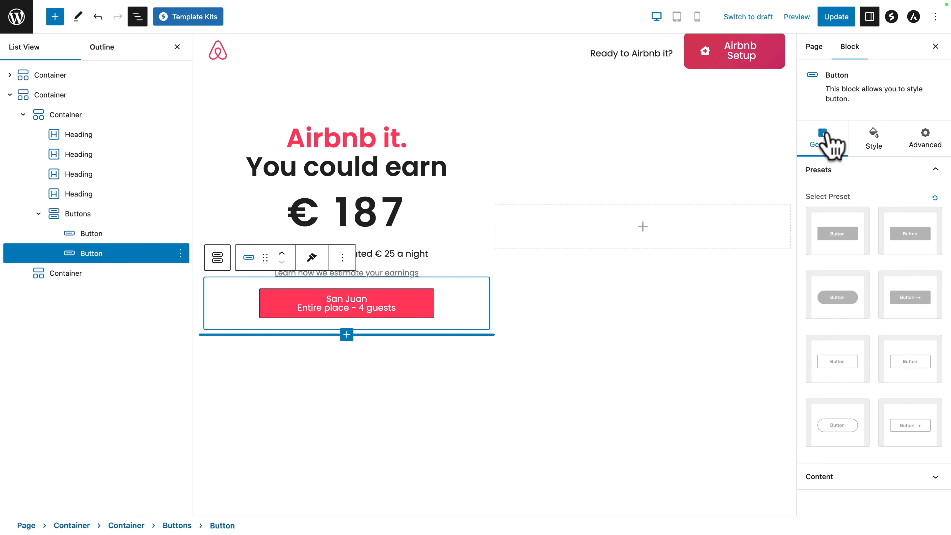
{"action": "left_click", "coordinate": [831, 477]}
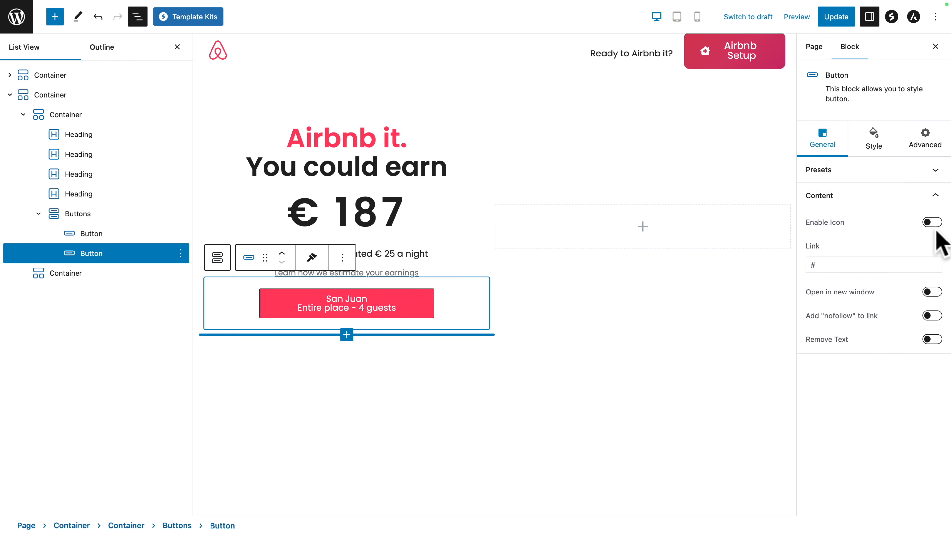
{"action": "left_click", "coordinate": [932, 223]}
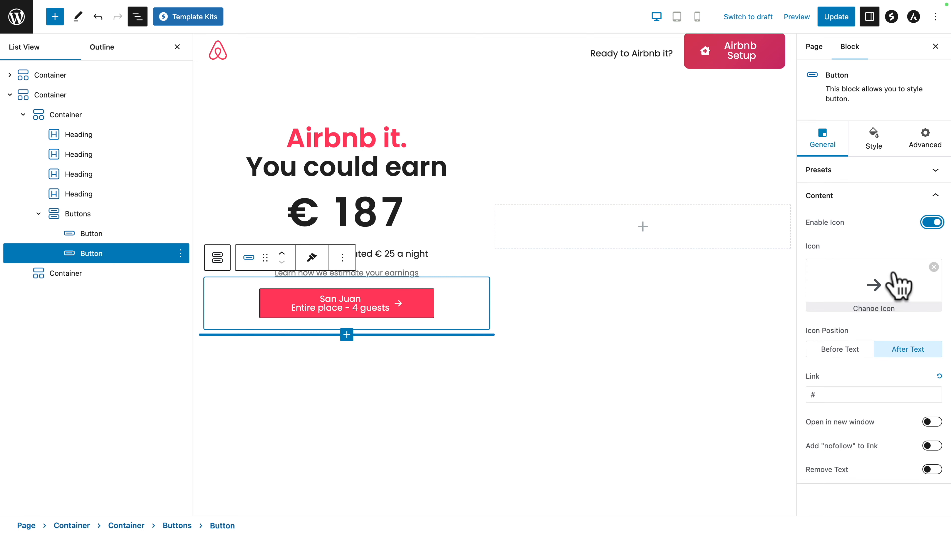
{"action": "left_click", "coordinate": [877, 286]}
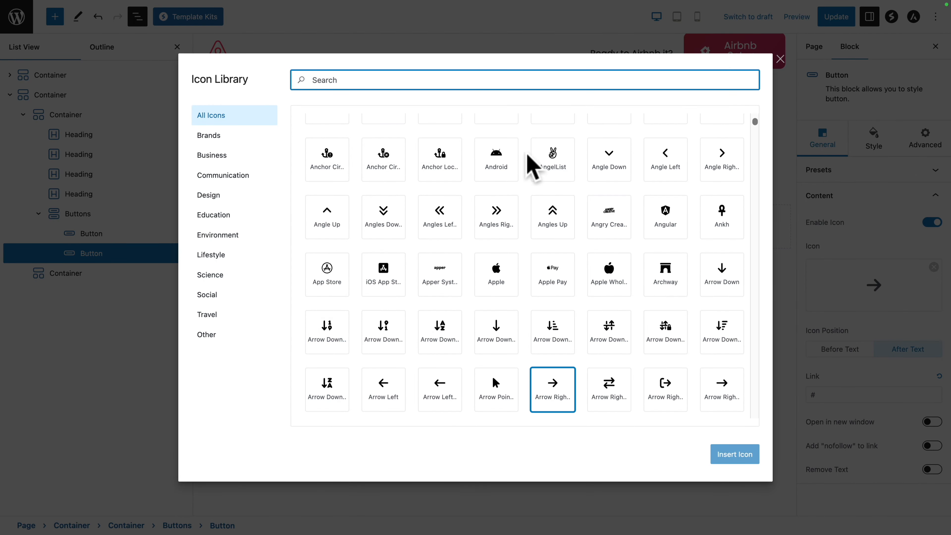
{"action": "type", "text": "magni"}
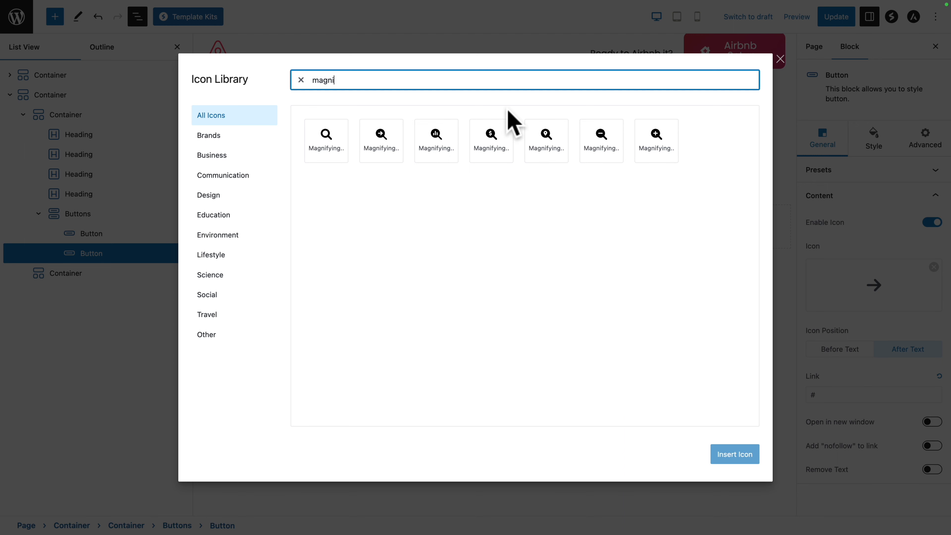
{"action": "left_click", "coordinate": [326, 139]}
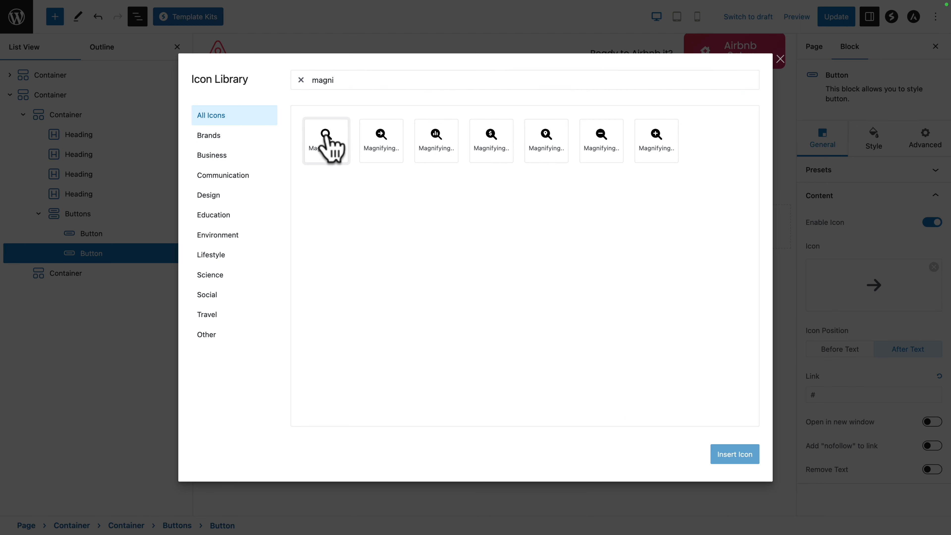
{"action": "left_click", "coordinate": [735, 452]}
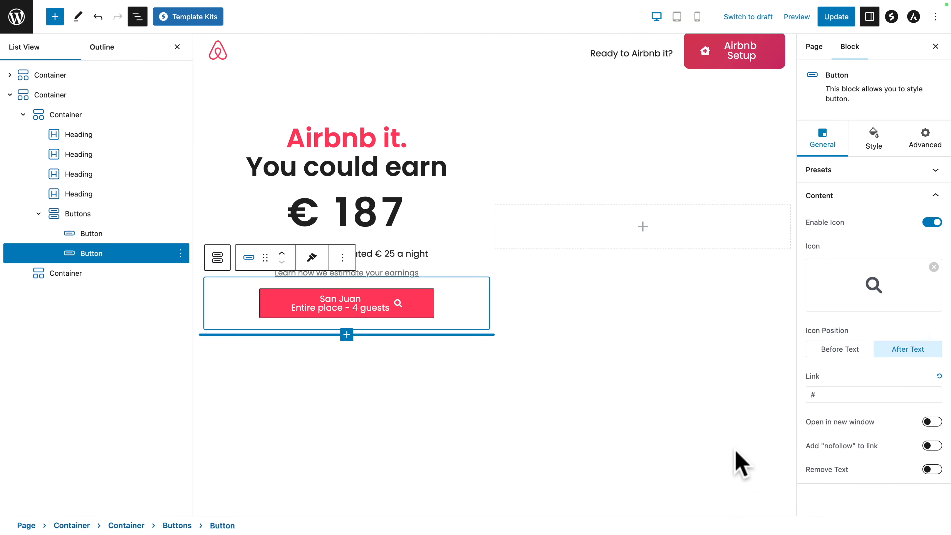
{"action": "left_click", "coordinate": [842, 351]}
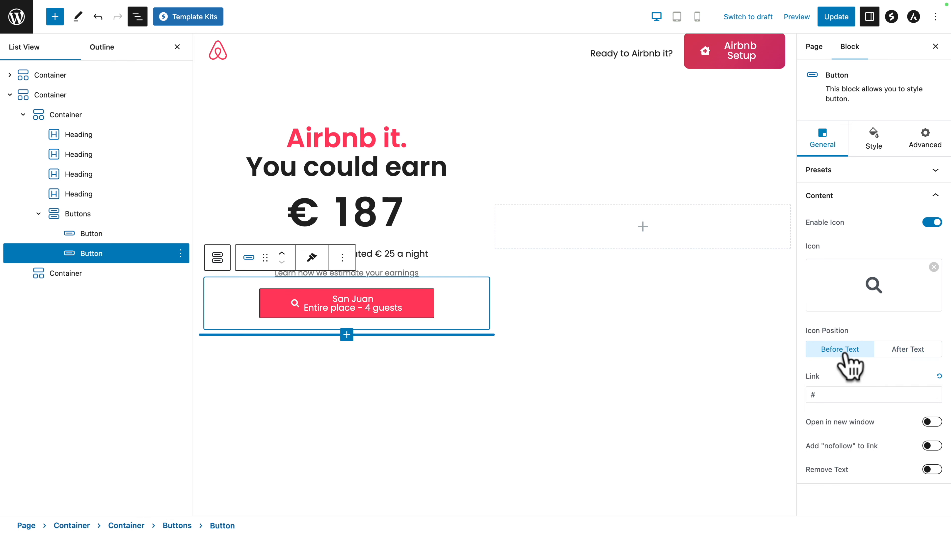
- Set the second button's font size to 15 px and line height to 20 px
{"action": "left_click", "coordinate": [872, 138]}
{"action": "left_click", "coordinate": [910, 174]}
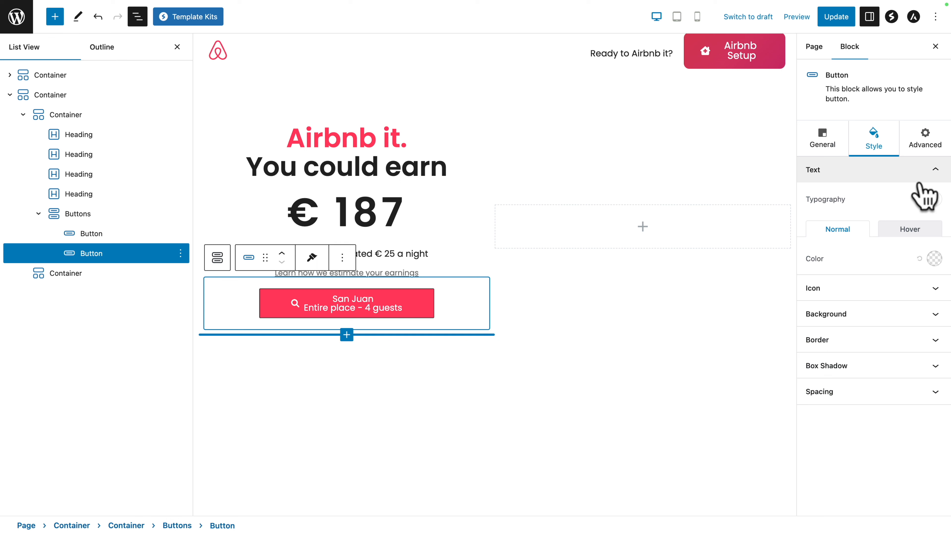
{"action": "left_click", "coordinate": [934, 199]}
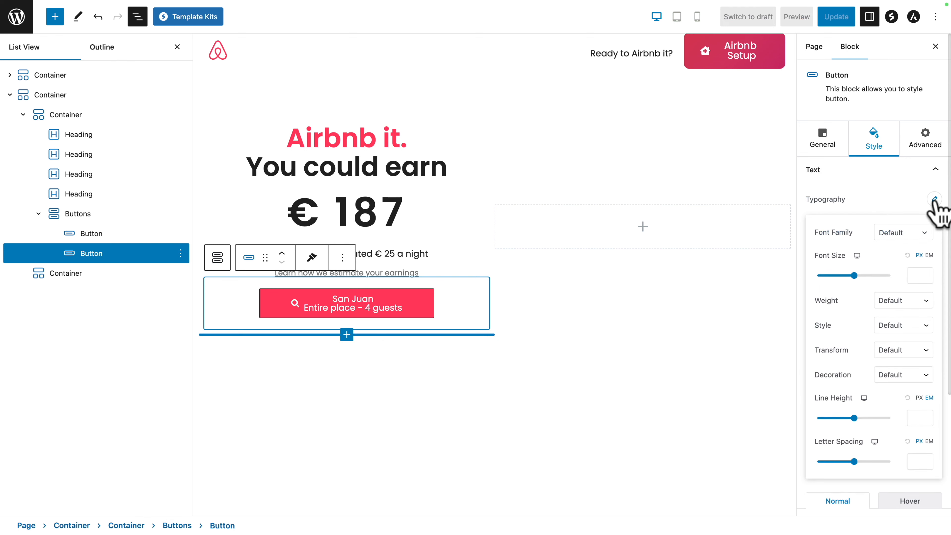
{"action": "left_click", "coordinate": [911, 278]}
{"action": "type", "text": "15"}
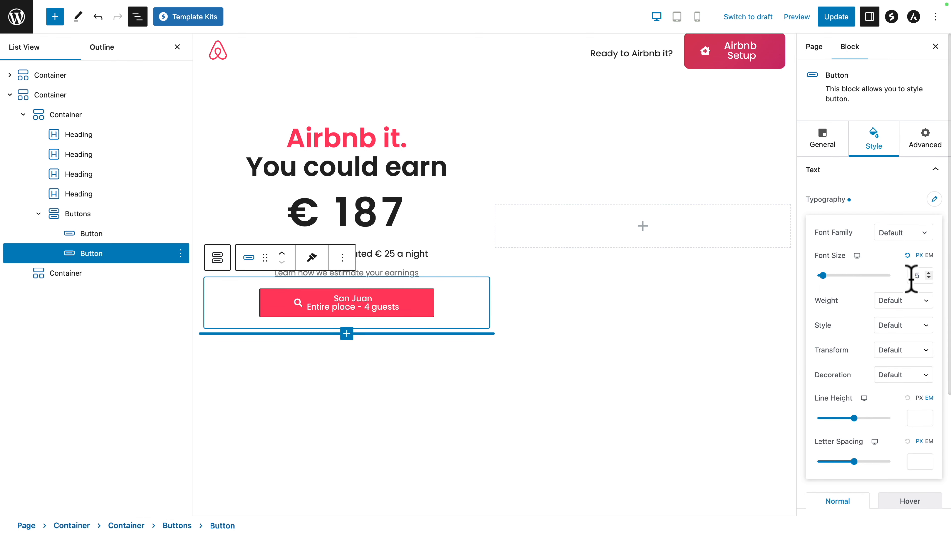
{"action": "left_click", "coordinate": [917, 418]}
{"action": "type", "text": "20"}
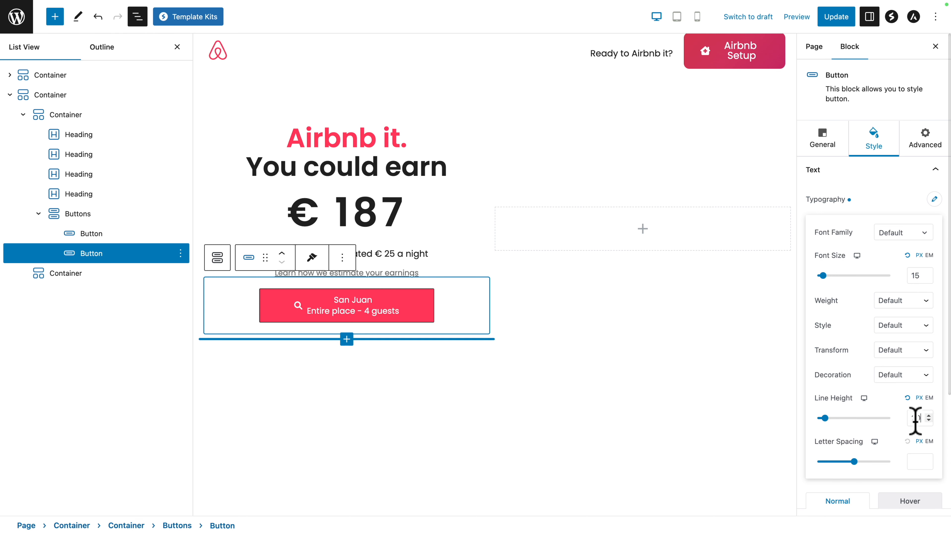
{"action": "left_click", "coordinate": [934, 200]}
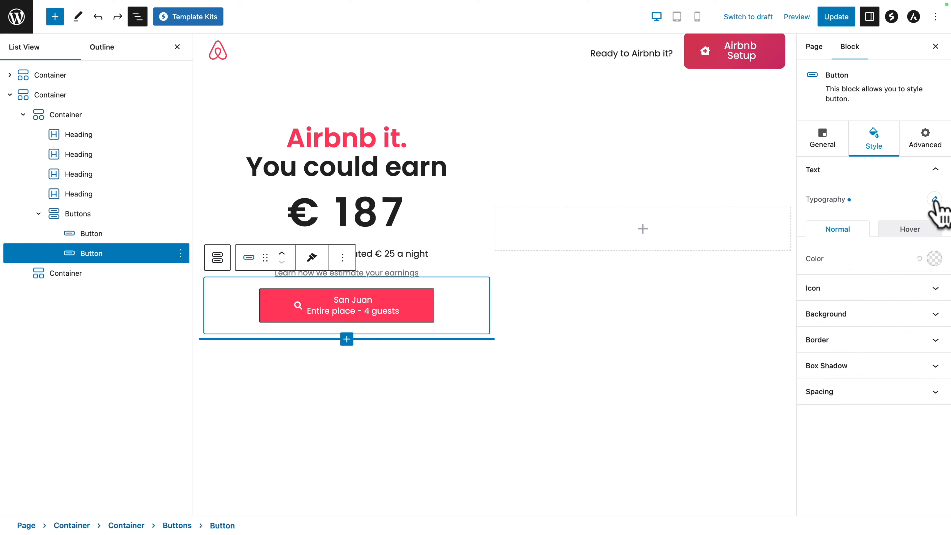
- Set the second button's normal text color to the black palette color #222222
{"action": "left_click", "coordinate": [935, 258]}
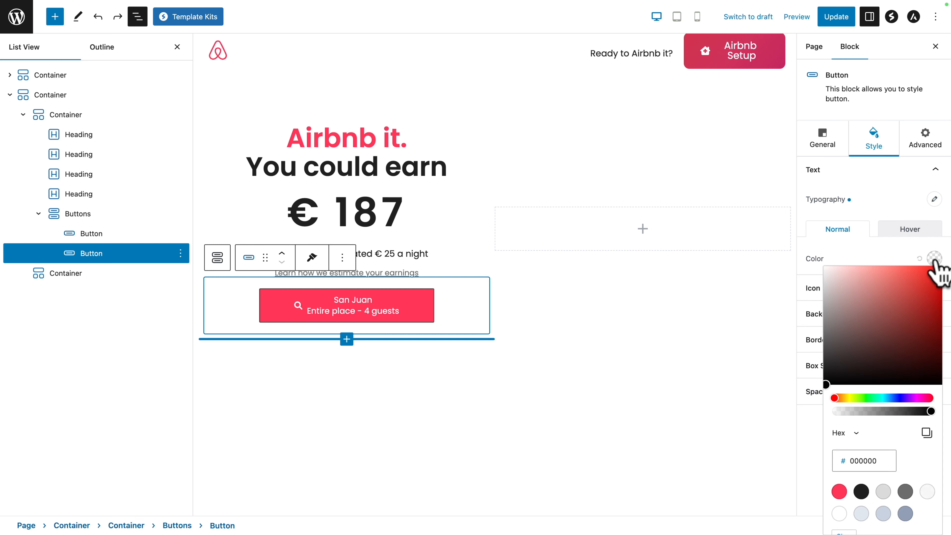
{"action": "left_click", "coordinate": [861, 492]}
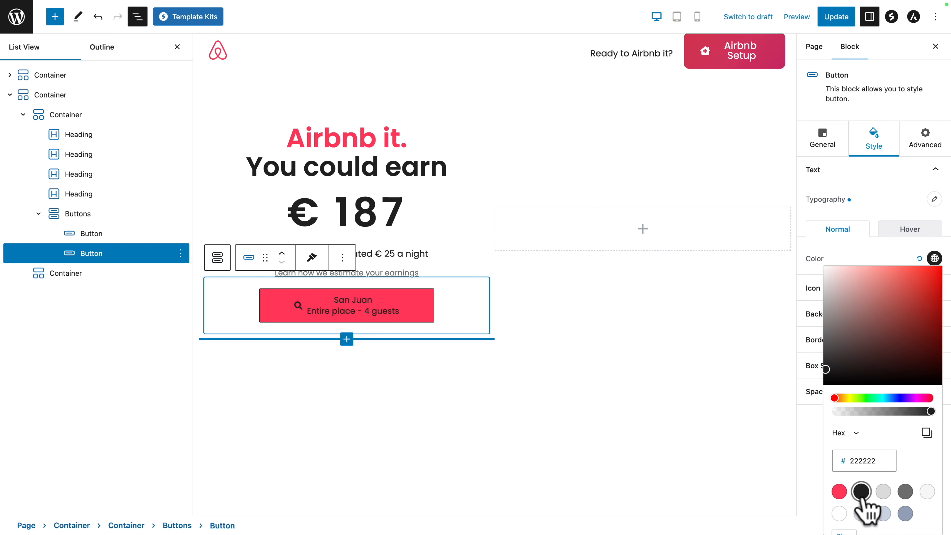
{"action": "left_click", "coordinate": [882, 265]}
- Make the second button's background transparent in both the normal and hover states
{"action": "left_click", "coordinate": [835, 311]}
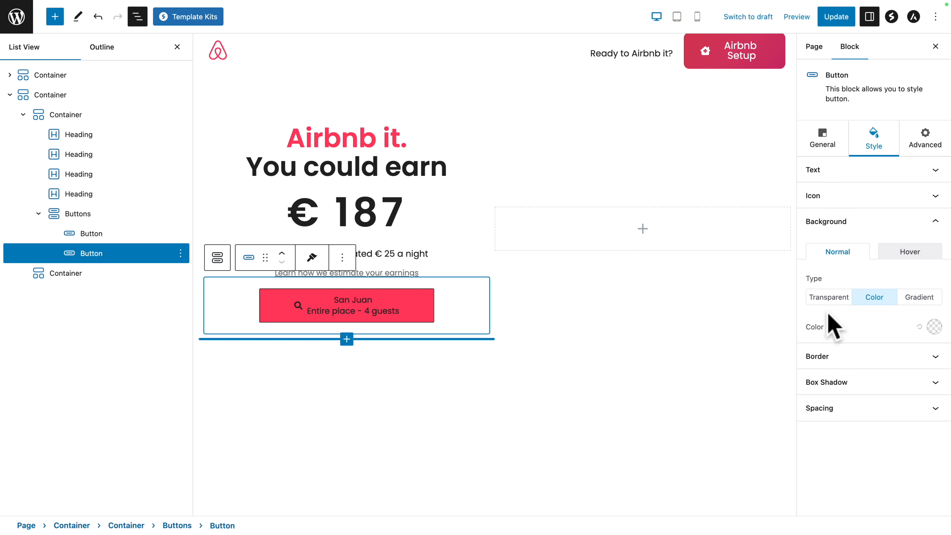
{"action": "left_click", "coordinate": [829, 297]}
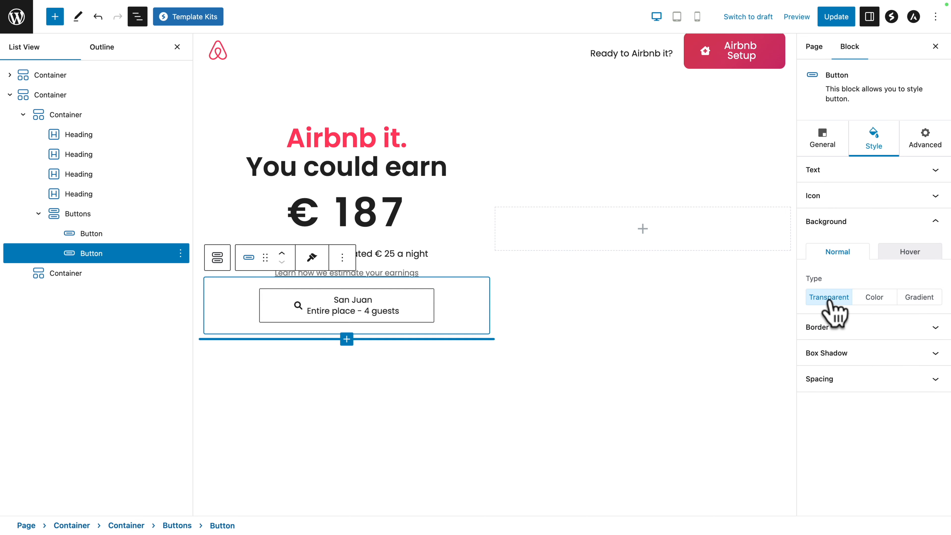
{"action": "left_click", "coordinate": [909, 253]}
{"action": "left_click", "coordinate": [829, 297]}
{"action": "left_click", "coordinate": [840, 255]}
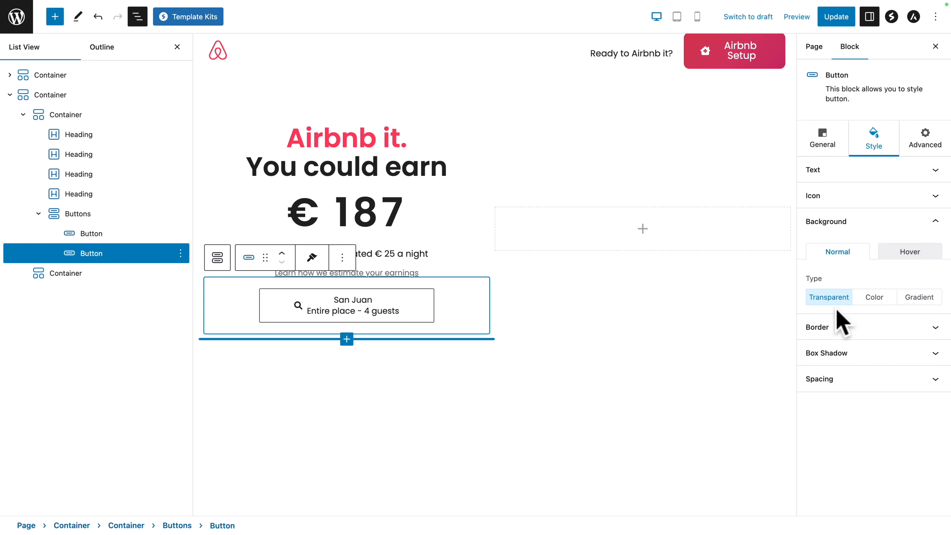
- Set the second button's border radius to 90 px on all corners and update the page
{"action": "left_click", "coordinate": [831, 332]}
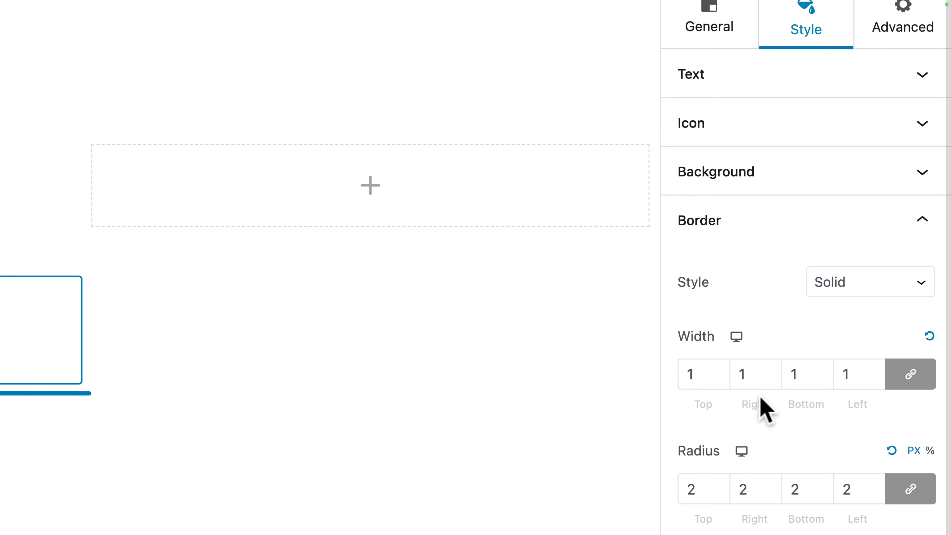
{"action": "scroll", "coordinate": [760, 397], "scroll_direction": "down", "scroll_amount": 1}
{"action": "left_click", "coordinate": [700, 488]}
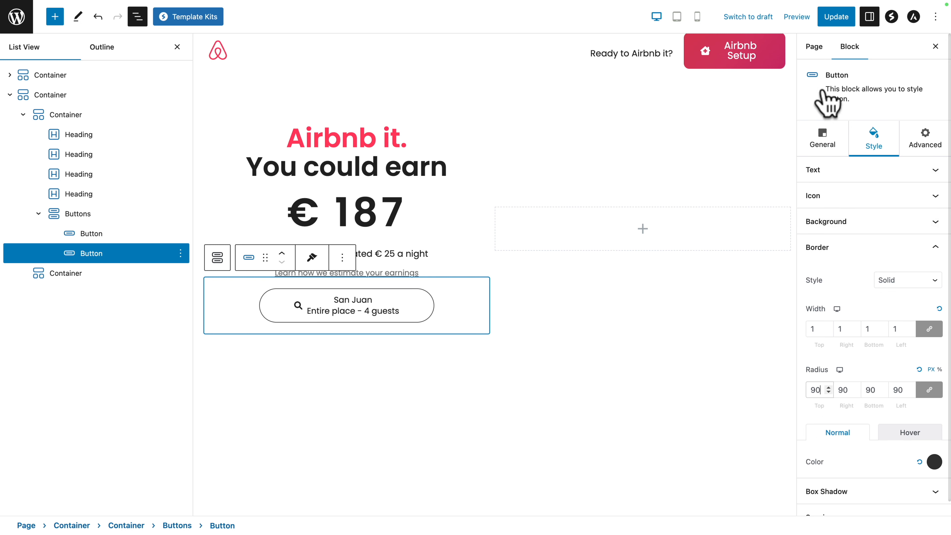
{"action": "left_click", "coordinate": [841, 16]}
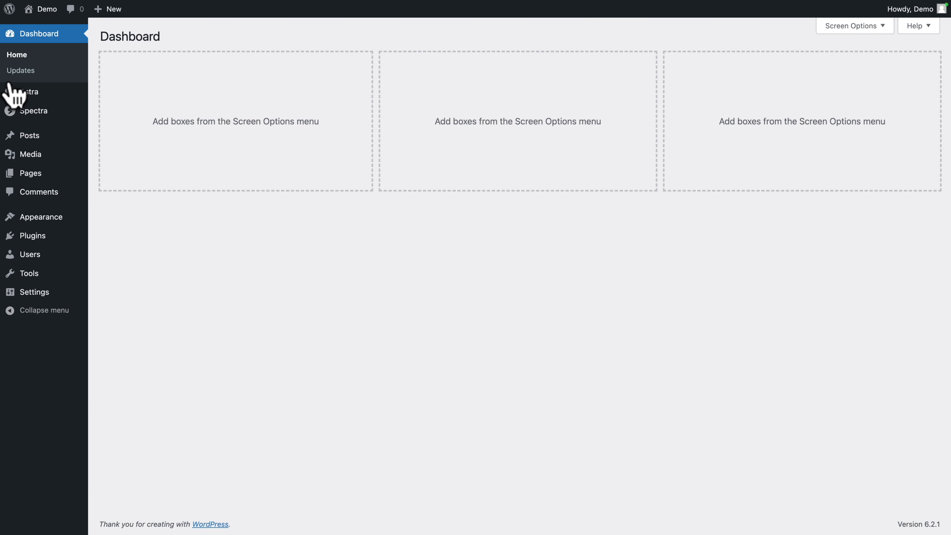
- In the site's Additional CSS, add rules for left-aligned 16px button text, a white body background and a 549px-high rounded Google map, and publish
{"action": "mouse_move", "coordinate": [23, 90]}
{"action": "left_click", "coordinate": [252, 136]}
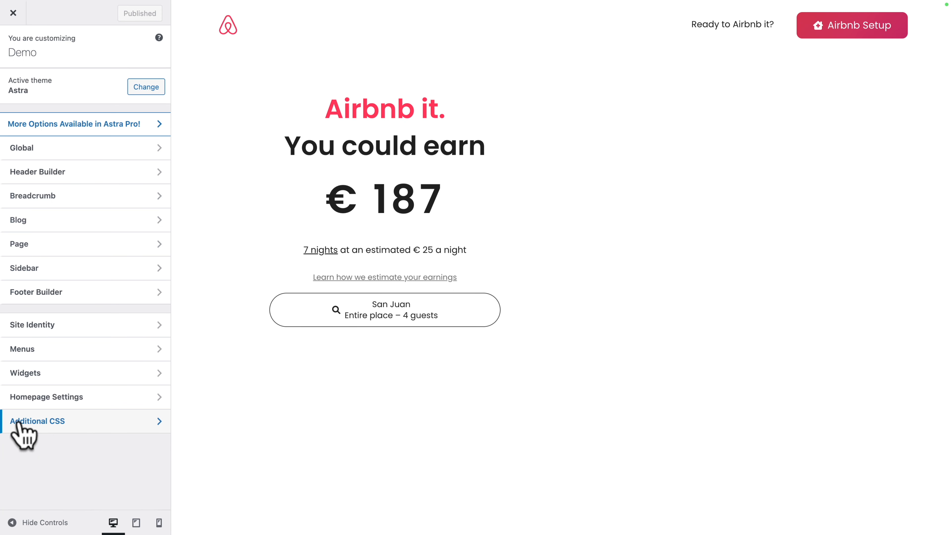
{"action": "left_click", "coordinate": [17, 422]}
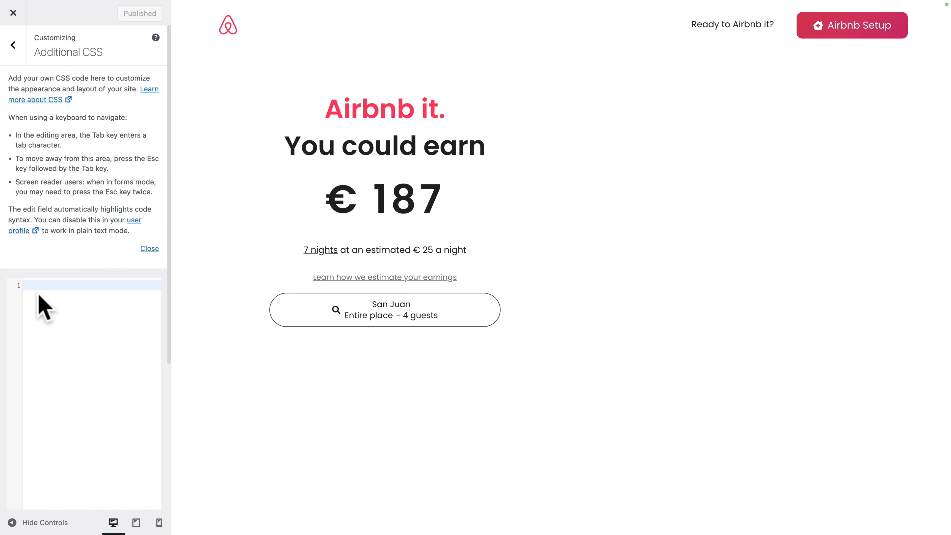
{"action": "type", "text": ".wp-block-uagb-buttons .uagb-buttons-repeater .uagb-button__link {   margin-left:10px!important;     font-size: 16px;     line-height: 20px;     text-align: left; }   body {     background-color: white!important; }  .uagb-google-map__iframe {     height: 549px;     border-radius: 10px;   padding:0!important;   margin:0!important; }  .custom-g-map {   padding:0!important;   margin:0!important; }"}
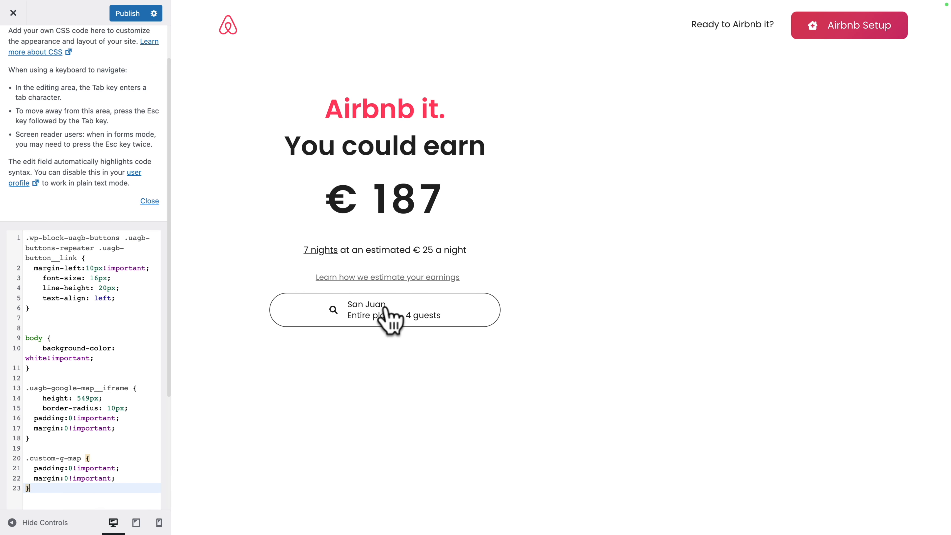
{"action": "scroll", "coordinate": [388, 309], "scroll_direction": "up", "scroll_amount": 5}
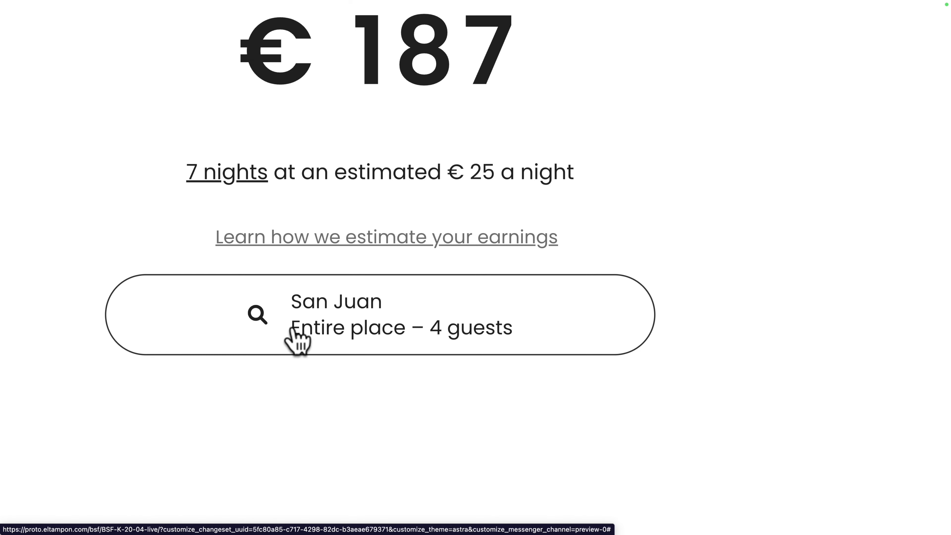
{"action": "scroll", "coordinate": [298, 341], "scroll_direction": "down", "scroll_amount": 5}
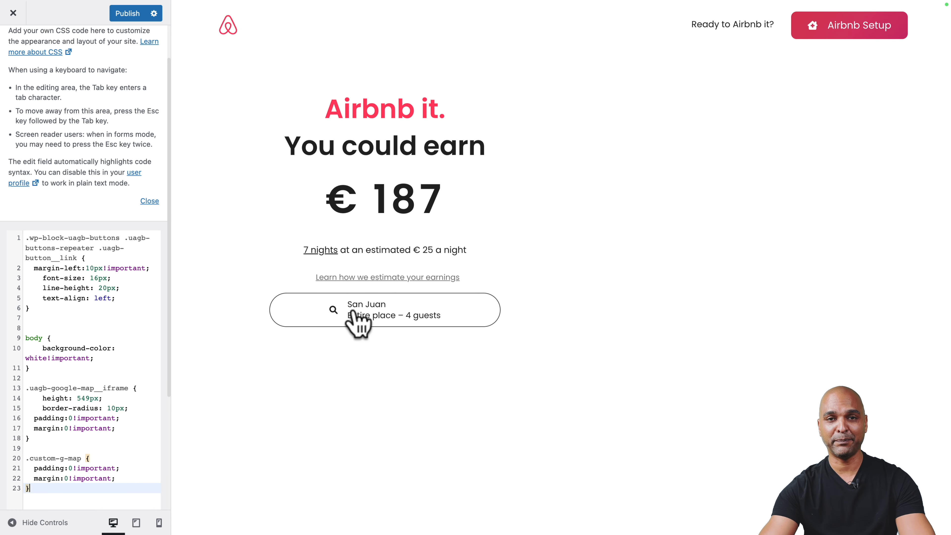
{"action": "scroll", "coordinate": [81, 334], "scroll_direction": "down", "scroll_amount": 3}
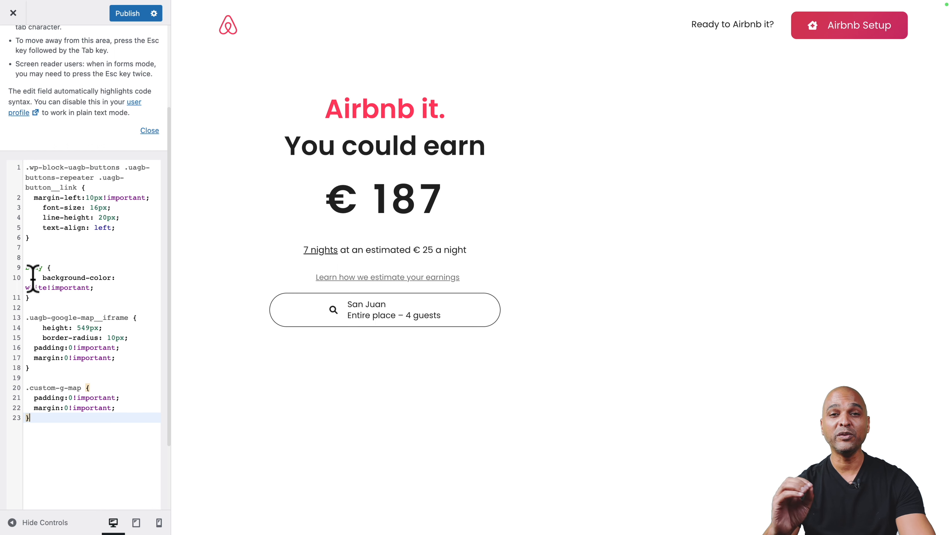
{"action": "scroll", "coordinate": [37, 307], "scroll_direction": "down", "scroll_amount": 3}
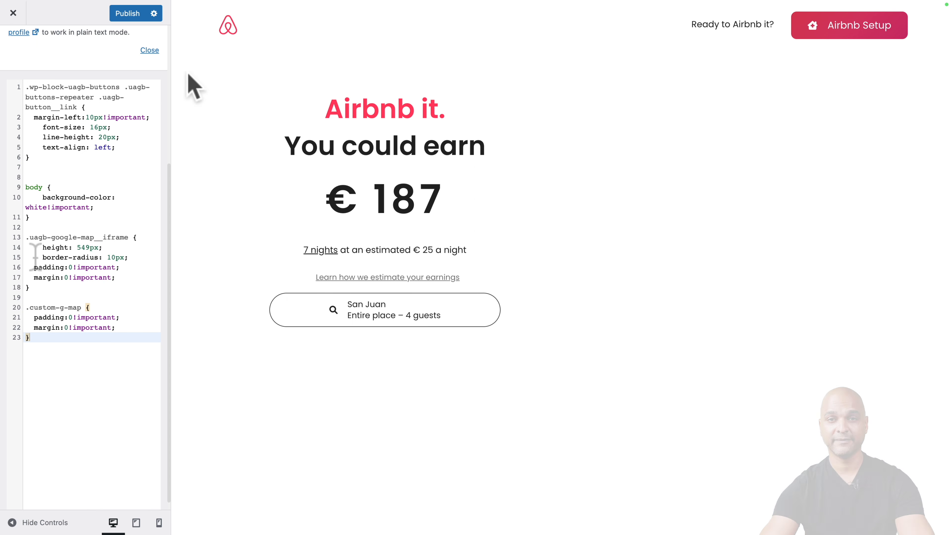
{"action": "left_click", "coordinate": [127, 13]}
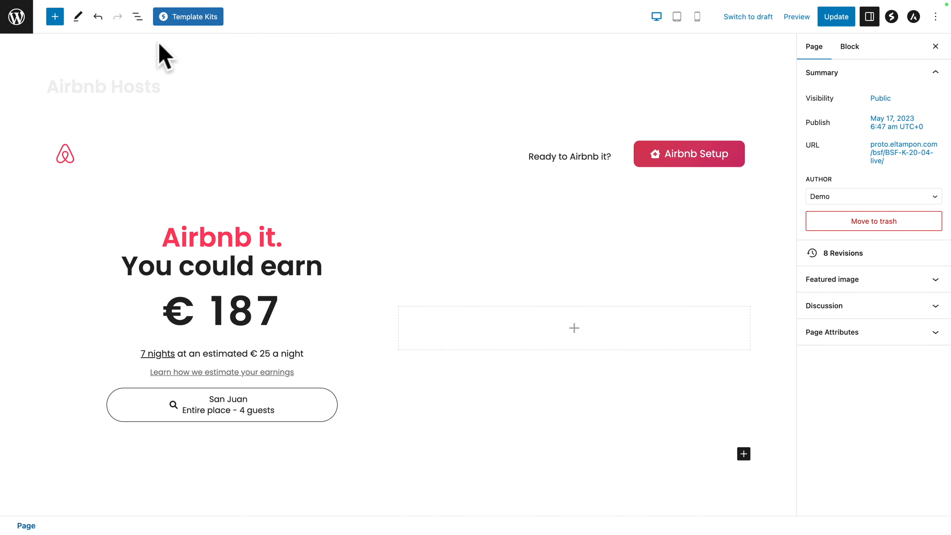
- Set the row gap and column gap of the hero's empty second inner container to 0
{"action": "left_click", "coordinate": [138, 18]}
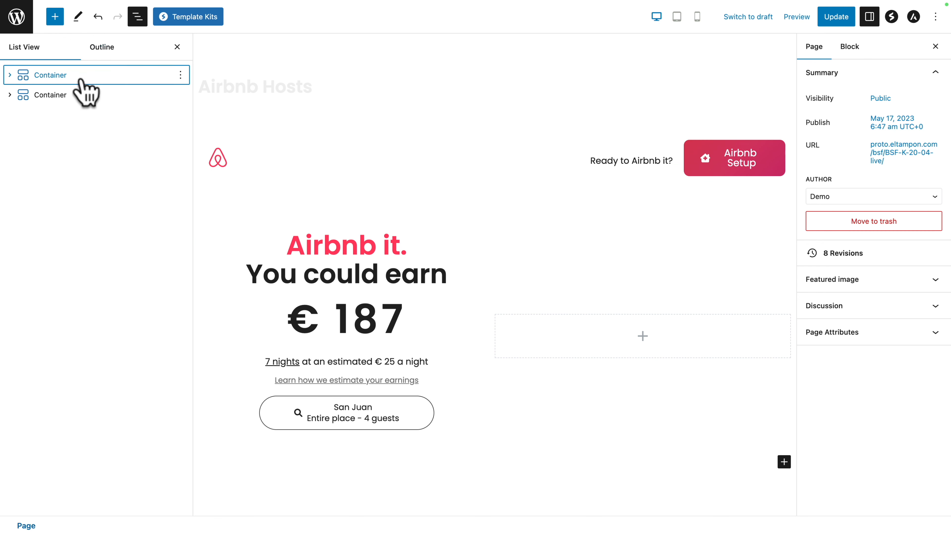
{"action": "left_click", "coordinate": [10, 95]}
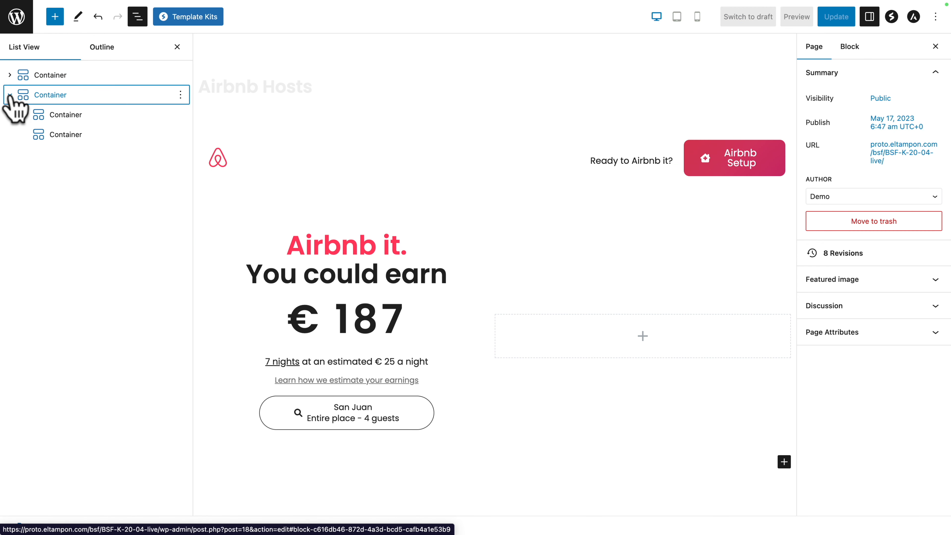
{"action": "left_click", "coordinate": [60, 135]}
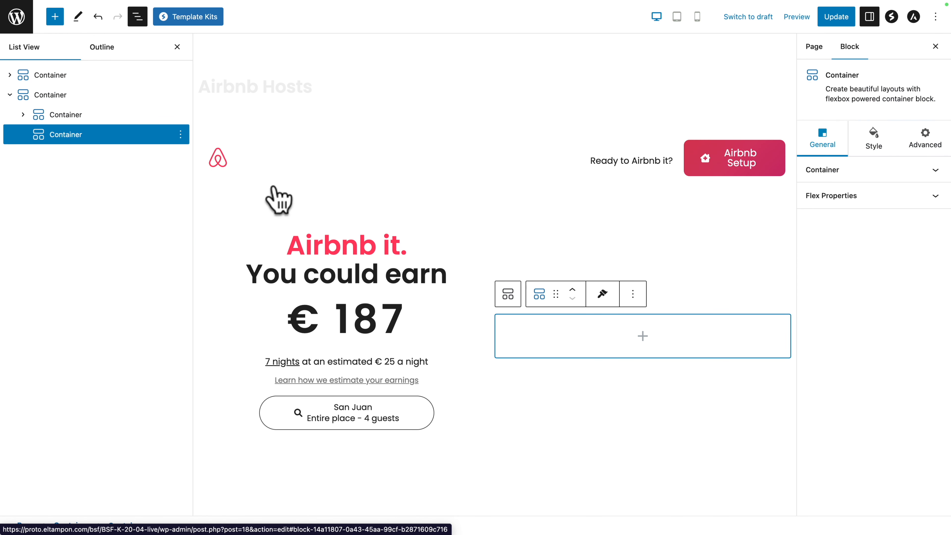
{"action": "left_click", "coordinate": [861, 152]}
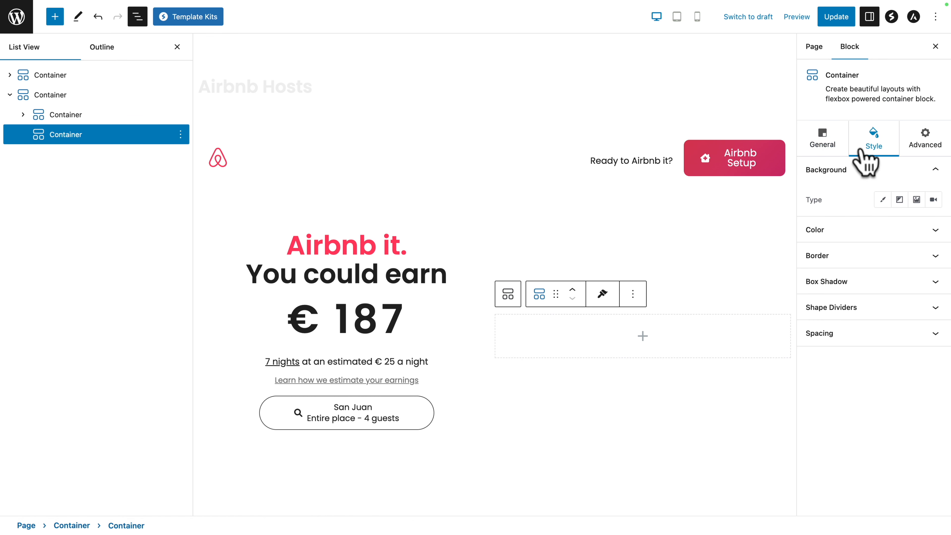
{"action": "left_click", "coordinate": [818, 339]}
{"action": "left_click", "coordinate": [809, 327]}
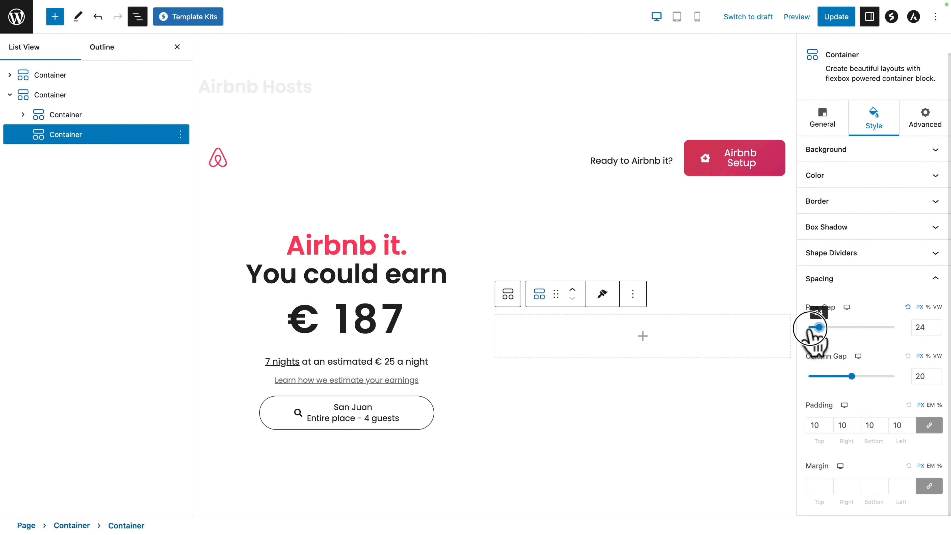
{"action": "left_click_drag", "start_coordinate": [851, 377], "coordinate": [799, 382]}
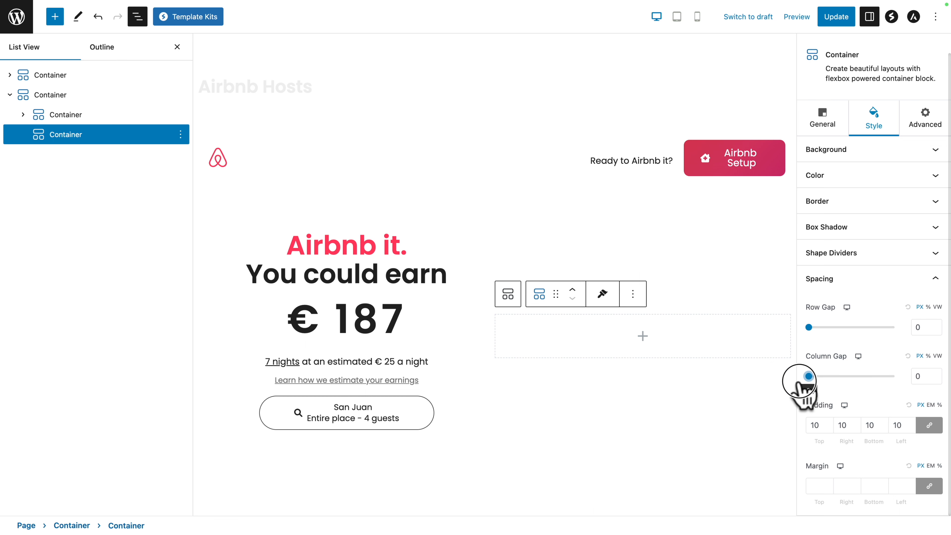
- Set the second inner container's padding and margin to 0 on all sides
{"action": "double_click", "coordinate": [816, 421]}
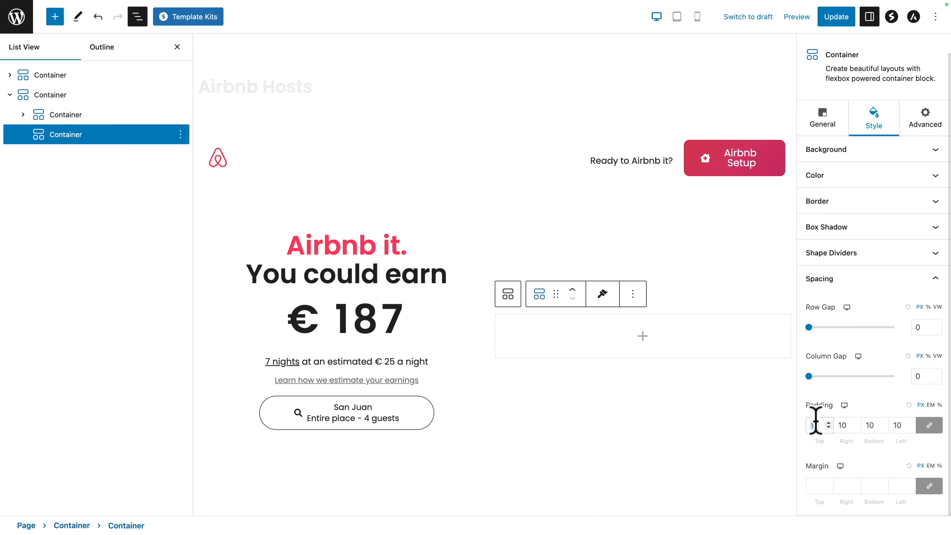
{"action": "type", "text": "0"}
{"action": "left_click", "coordinate": [811, 485]}
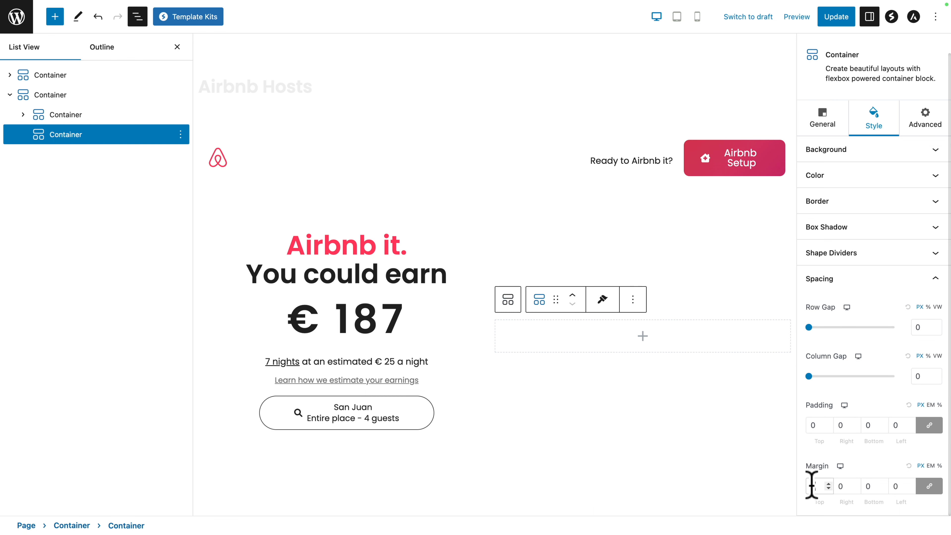
- Insert a Google Maps block into the hero's second inner container
{"action": "left_click", "coordinate": [642, 335]}
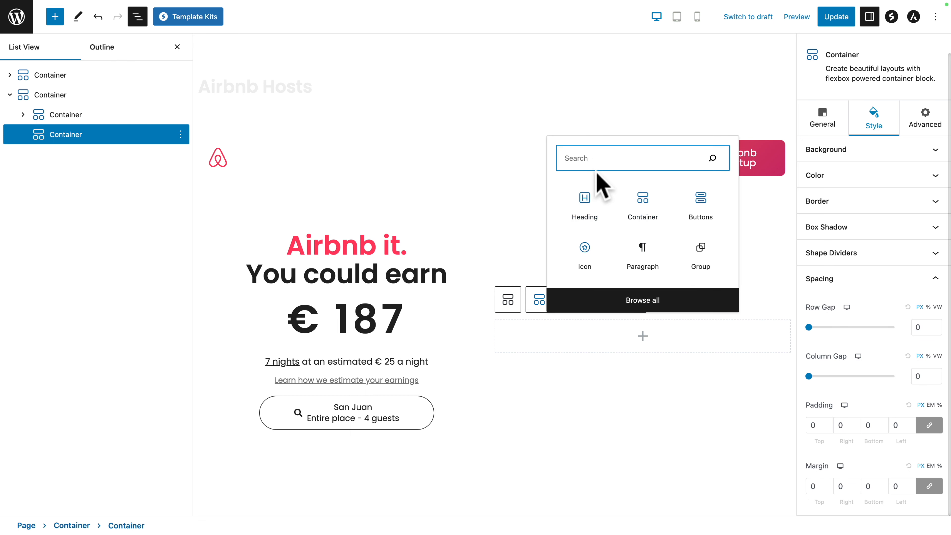
{"action": "type", "text": "google"}
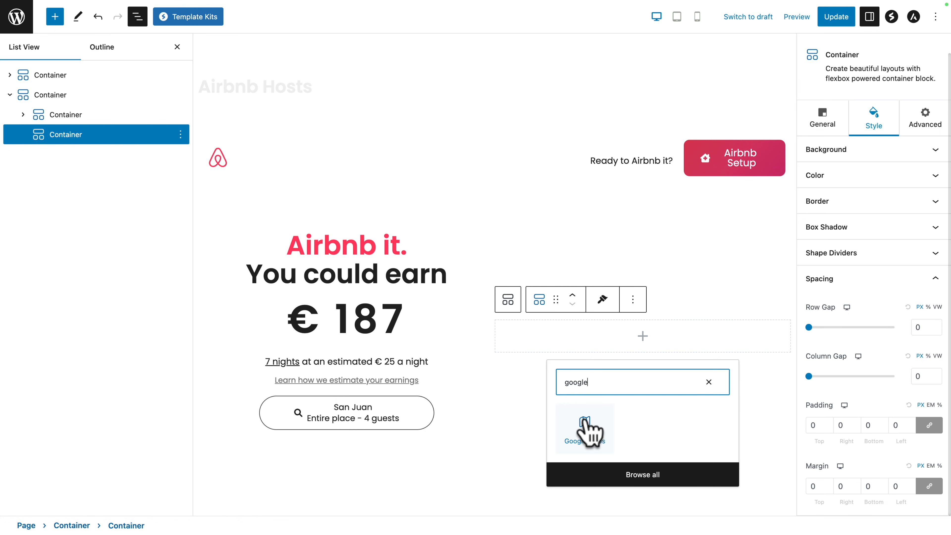
{"action": "left_click", "coordinate": [588, 431]}
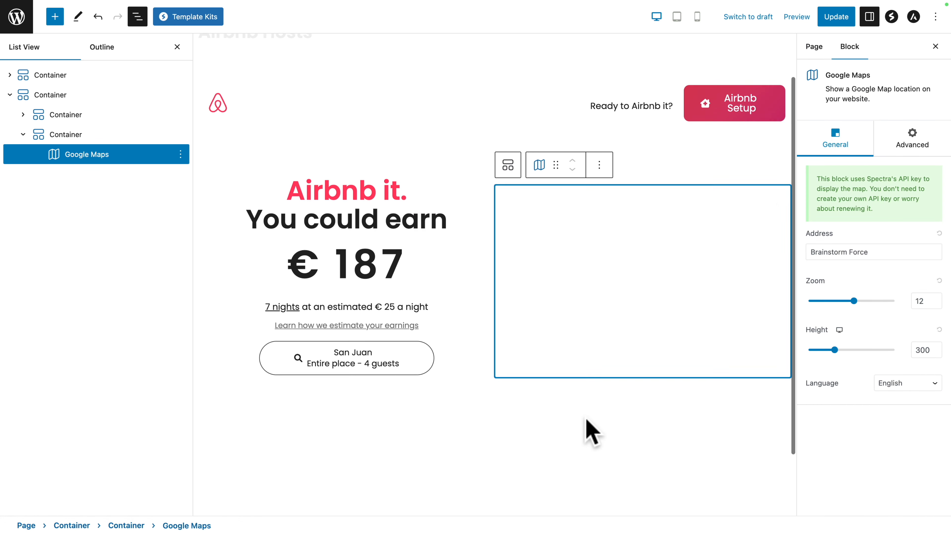
- Set the map's address to New York and its height to 550, and update the page
{"action": "left_click", "coordinate": [827, 252]}
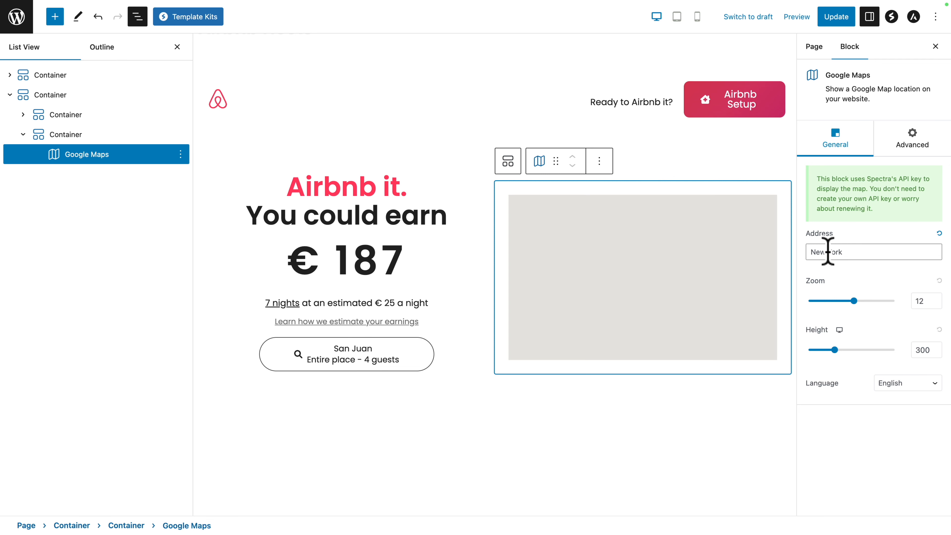
{"action": "left_click", "coordinate": [832, 150]}
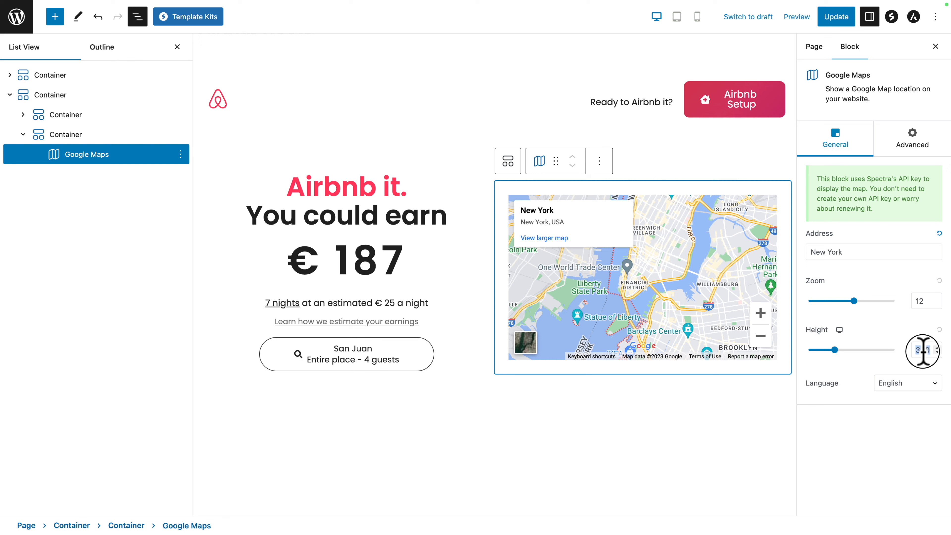
{"action": "type", "text": "5"}
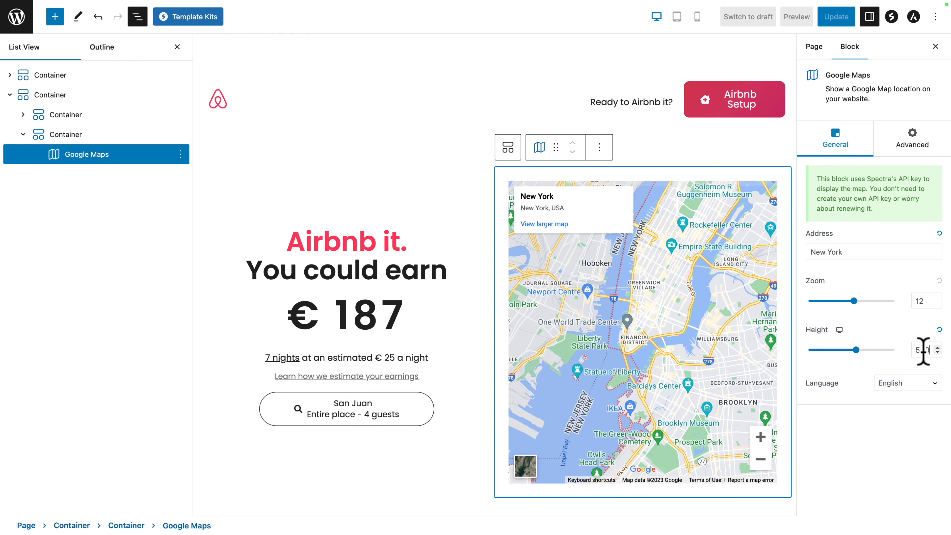
{"action": "left_click", "coordinate": [833, 17]}
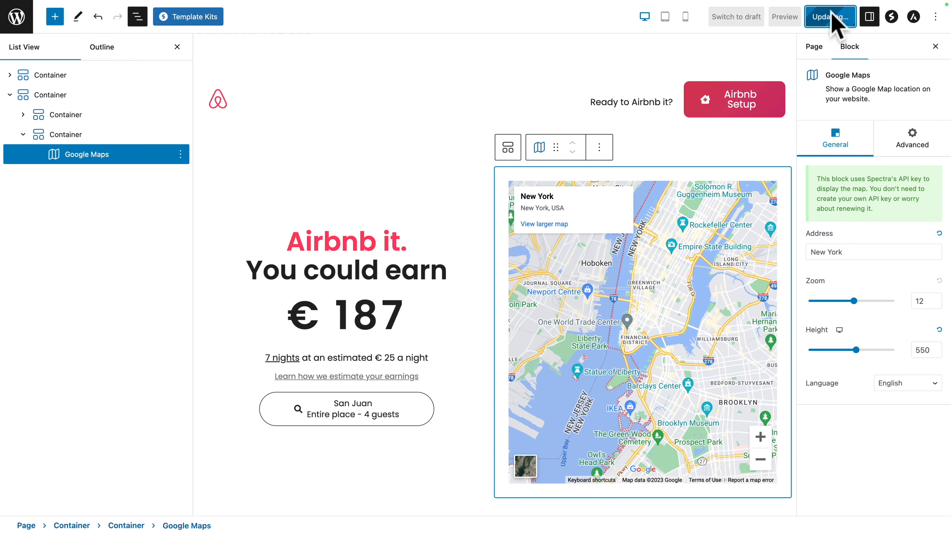
{"action": "double_click", "coordinate": [773, 199]}
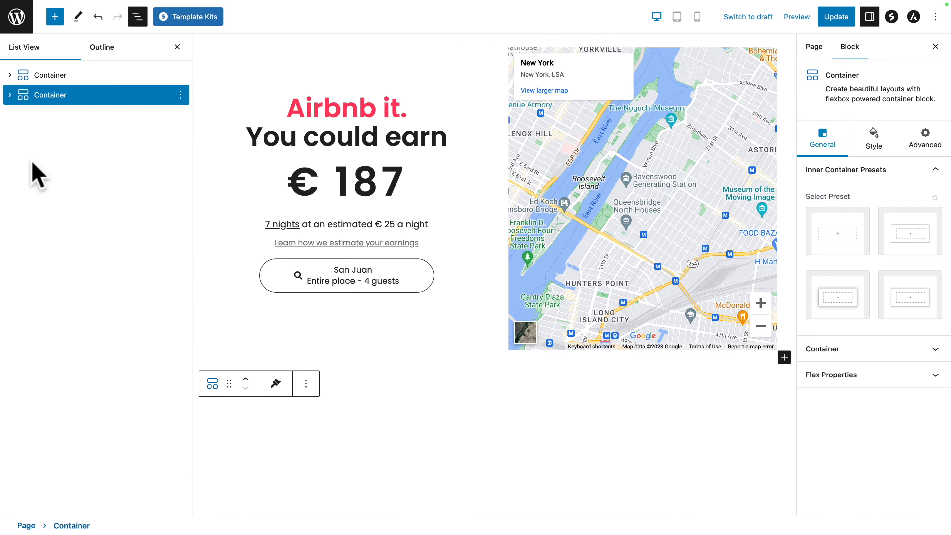
- Insert a new Spectra container with the one-column layout below the hero section
{"action": "left_click", "coordinate": [54, 17]}
{"action": "left_click", "coordinate": [38, 150]}
{"action": "scroll", "coordinate": [240, 318], "scroll_direction": "down", "scroll_amount": 4}
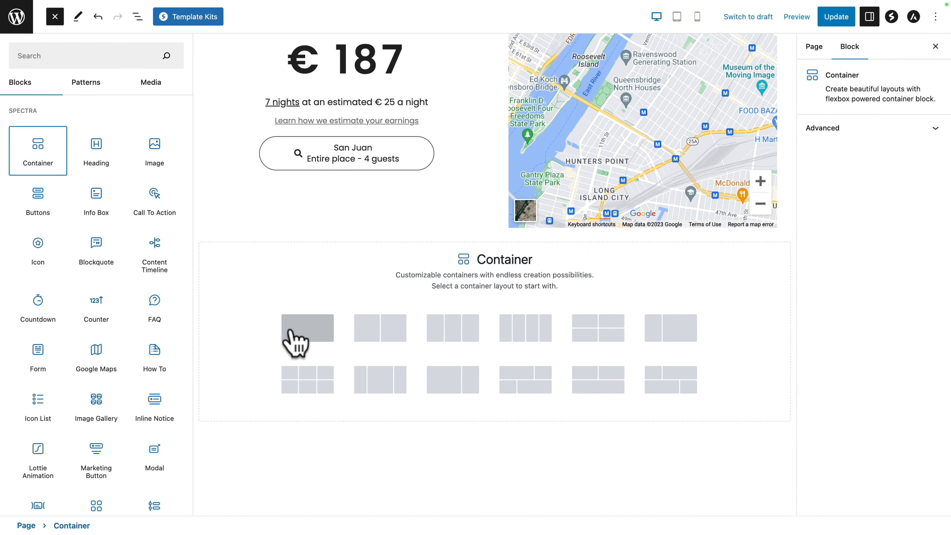
{"action": "left_click", "coordinate": [290, 331]}
- Add a Spectra Heading block inside the new one-column container
{"action": "left_click", "coordinate": [196, 335]}
{"action": "left_click", "coordinate": [398, 286]}
{"action": "type", "text": "heading"}
{"action": "left_click", "coordinate": [396, 417]}
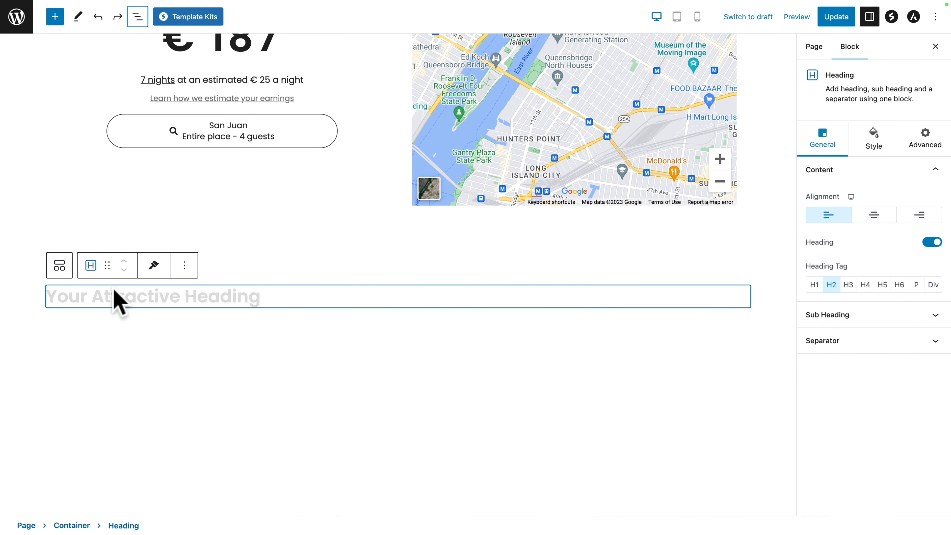
- Replace the new heading's placeholder text with "Airbnb it easily with Airbnb Setup"
{"action": "left_click", "coordinate": [114, 291]}
{"action": "triple_click", "coordinate": [114, 291]}
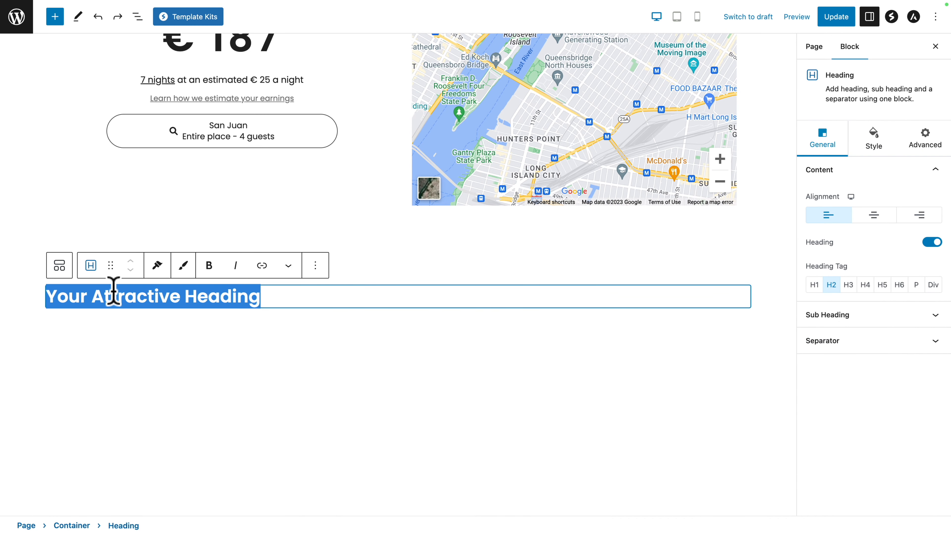
{"action": "key", "text": "BackSpace"}
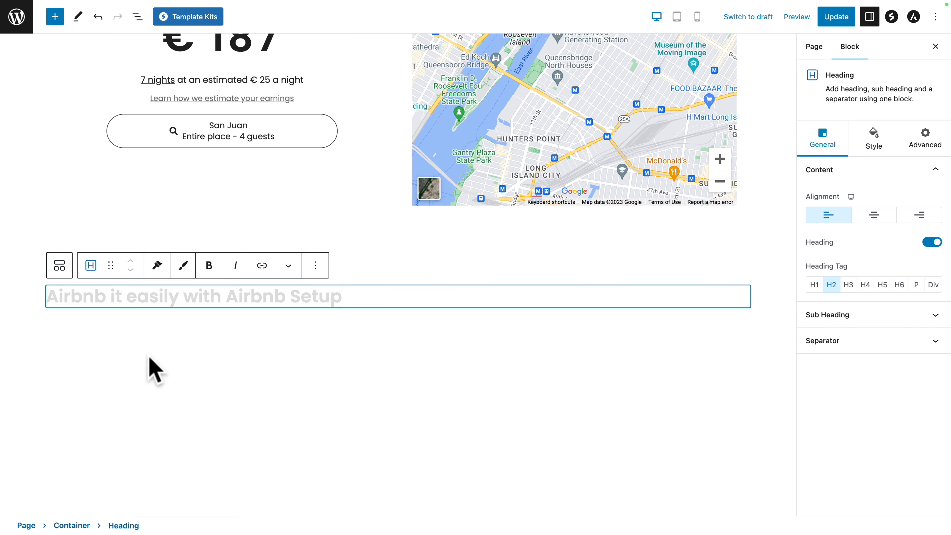
- Copy the Spectra style of the "You could earn" heading onto the "Airbnb it easily with Airbnb Setup" heading
{"action": "scroll", "coordinate": [155, 371], "scroll_direction": "up", "scroll_amount": 8}
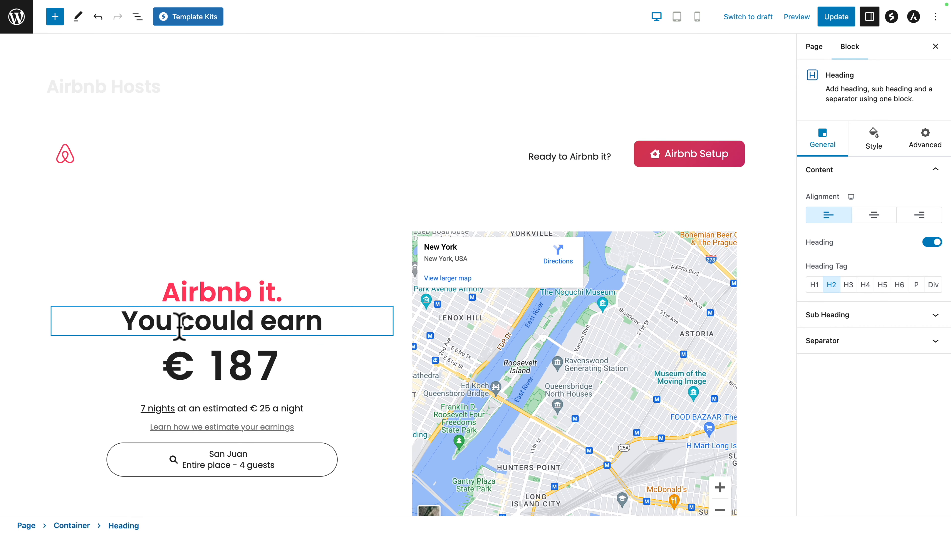
{"action": "left_click", "coordinate": [187, 321]}
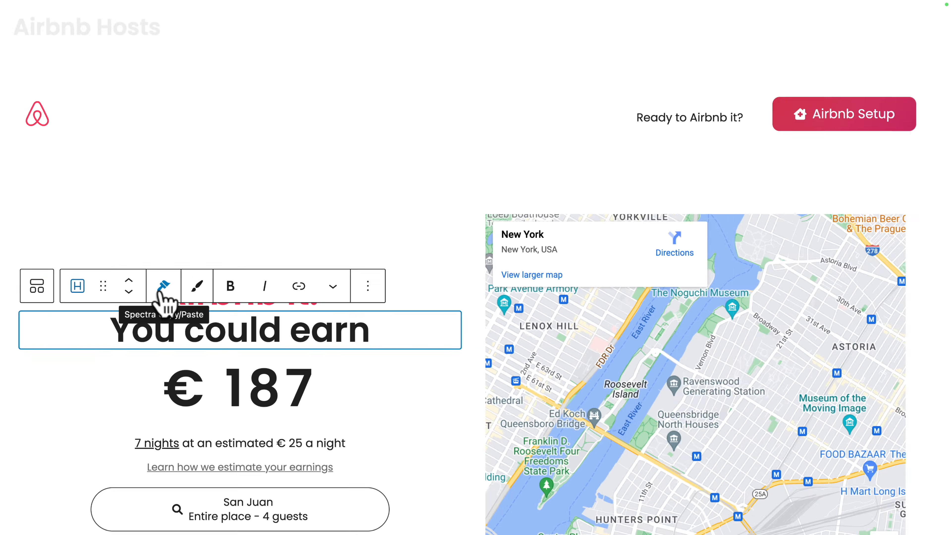
{"action": "left_click", "coordinate": [163, 287]}
{"action": "left_click", "coordinate": [164, 311]}
{"action": "scroll", "coordinate": [166, 375], "scroll_direction": "down", "scroll_amount": 8}
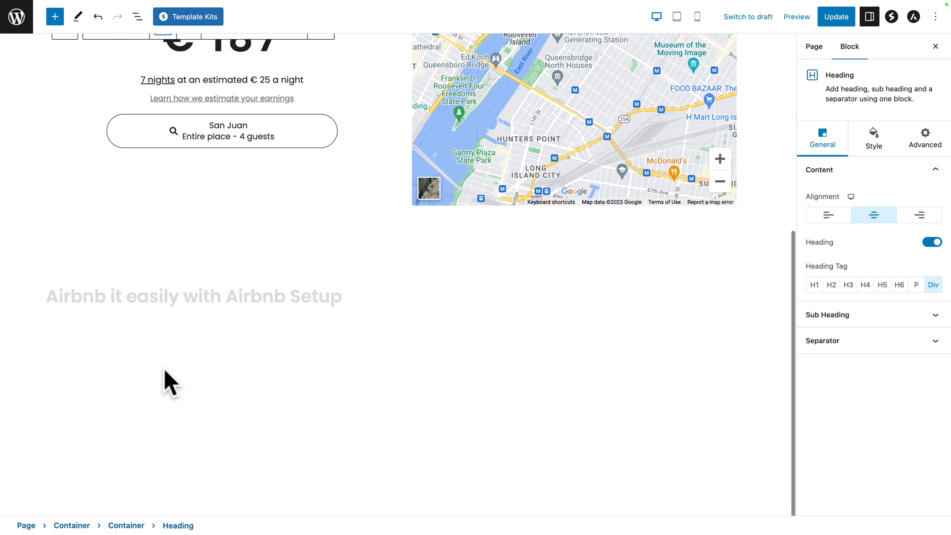
{"action": "left_click", "coordinate": [144, 298]}
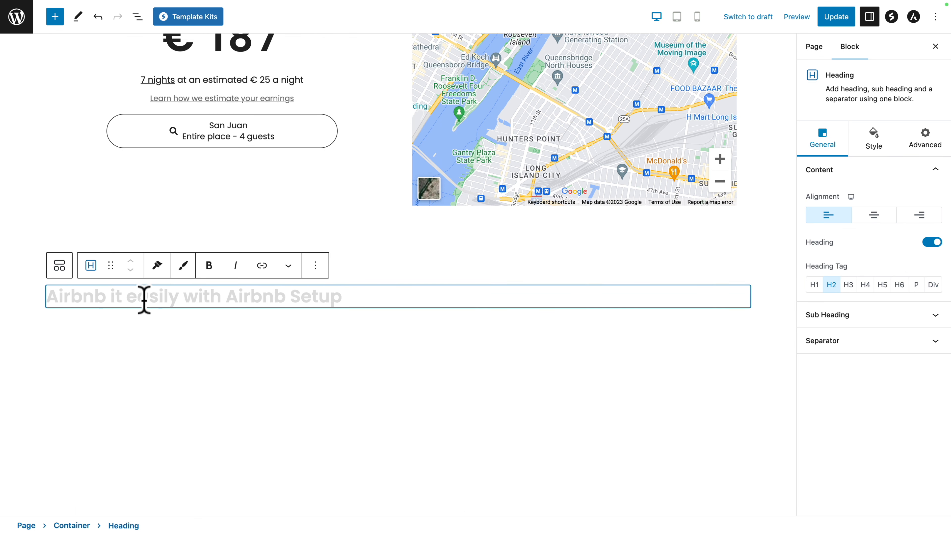
{"action": "left_click", "coordinate": [157, 266]}
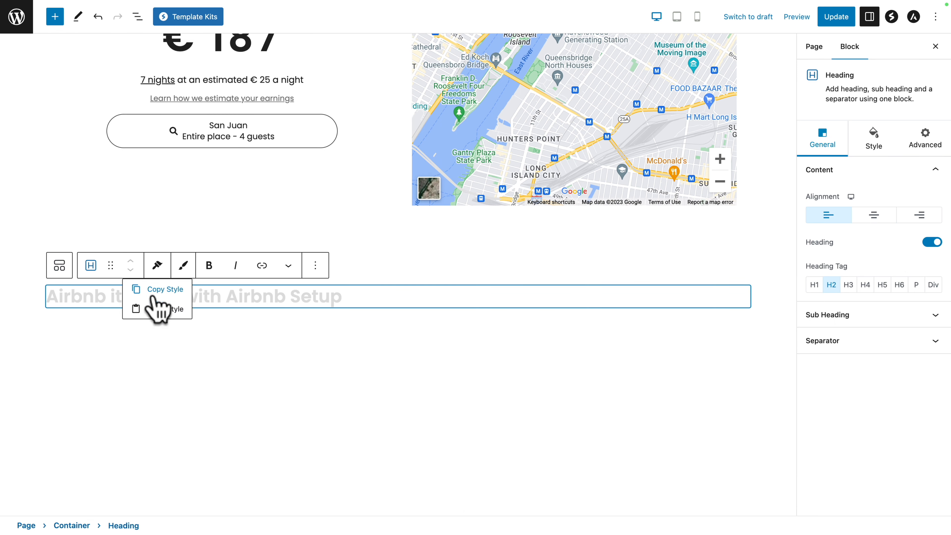
{"action": "left_click", "coordinate": [157, 309]}
- Set the bottom margin of the "Airbnb it easily with Airbnb Setup" heading to 30 px
{"action": "left_click", "coordinate": [873, 138]}
{"action": "left_click", "coordinate": [874, 273]}
{"action": "left_click", "coordinate": [866, 383]}
{"action": "type", "text": "30"}
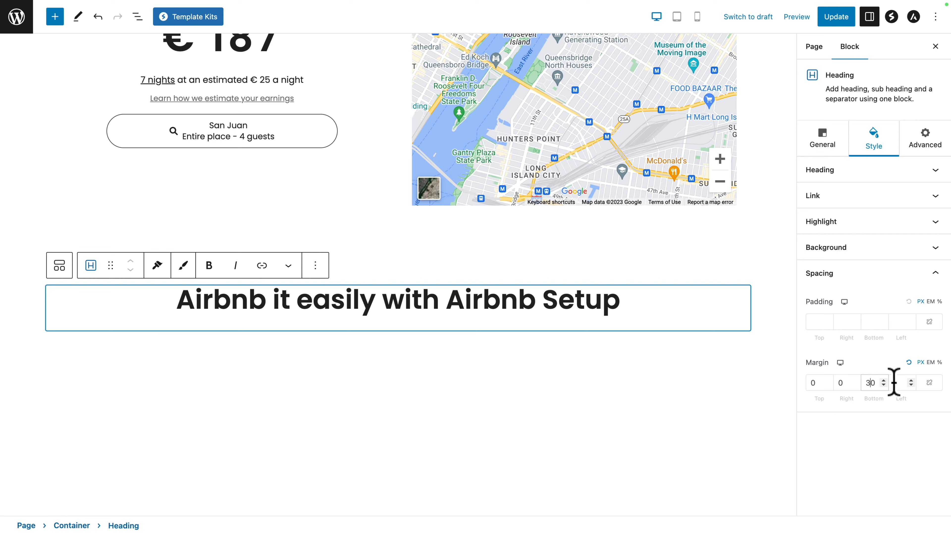
- Insert a Spectra Image block below the "Airbnb it easily with Airbnb Setup" heading
{"action": "left_click", "coordinate": [635, 303]}
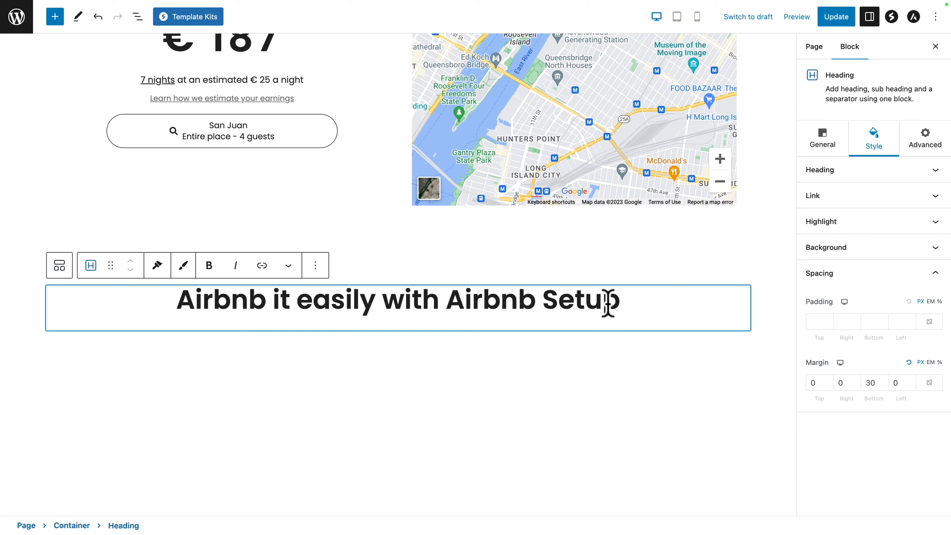
{"action": "left_click", "coordinate": [54, 17]}
{"action": "type", "text": "image"}
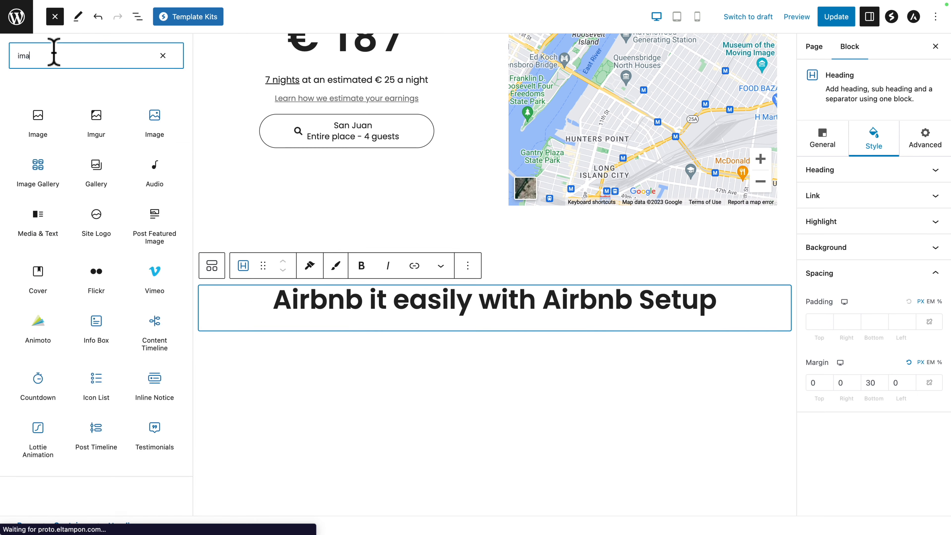
{"action": "mouse_move", "coordinate": [91, 122]}
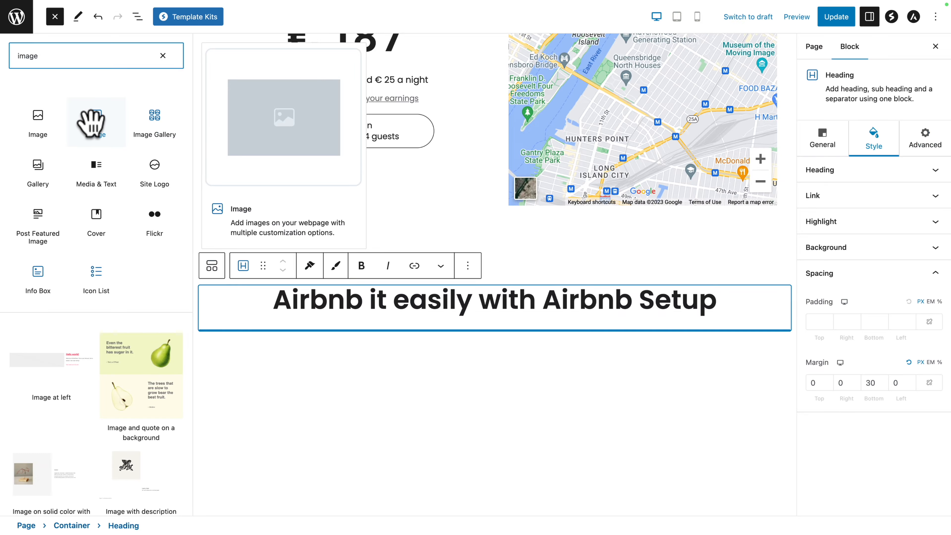
{"action": "left_click", "coordinate": [91, 121]}
- Upload usps-banner.webp to the media library and use it as the new block's image
{"action": "left_click", "coordinate": [127, 283]}
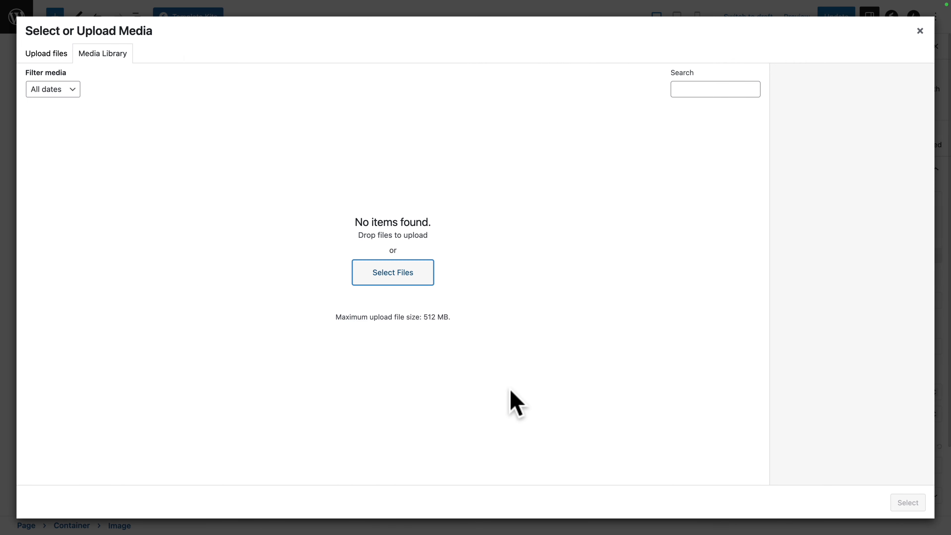
{"action": "left_click", "coordinate": [387, 281]}
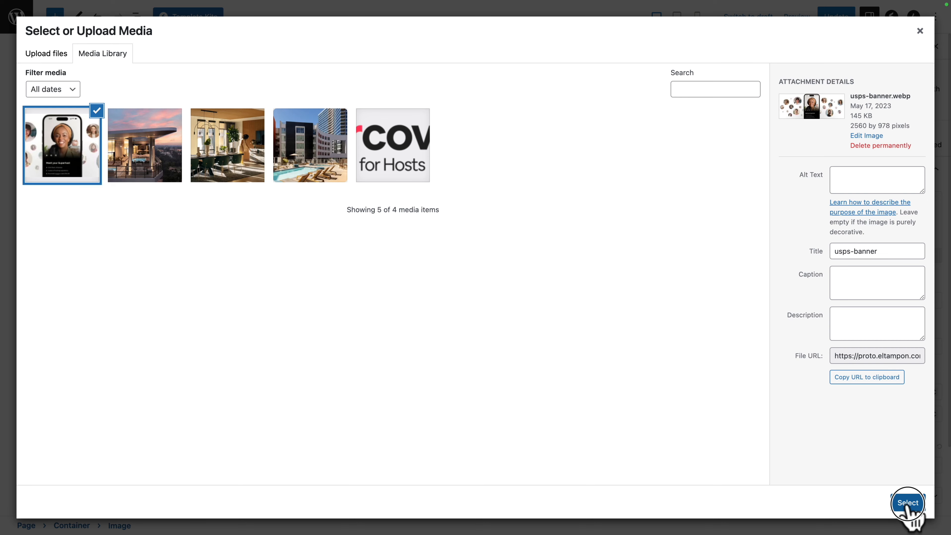
{"action": "left_click", "coordinate": [908, 502]}
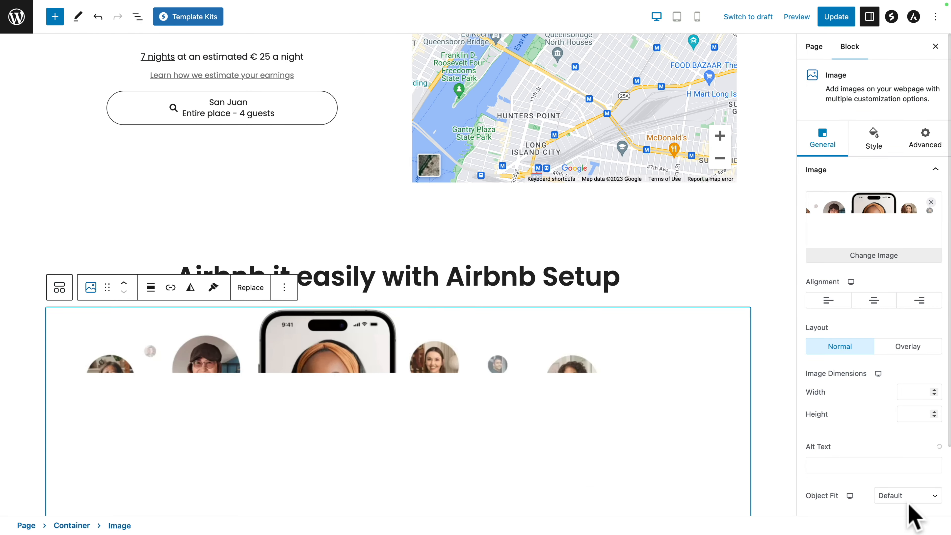
- Set the banner image's size to Full Size
{"action": "scroll", "coordinate": [693, 397], "scroll_direction": "down", "scroll_amount": 5}
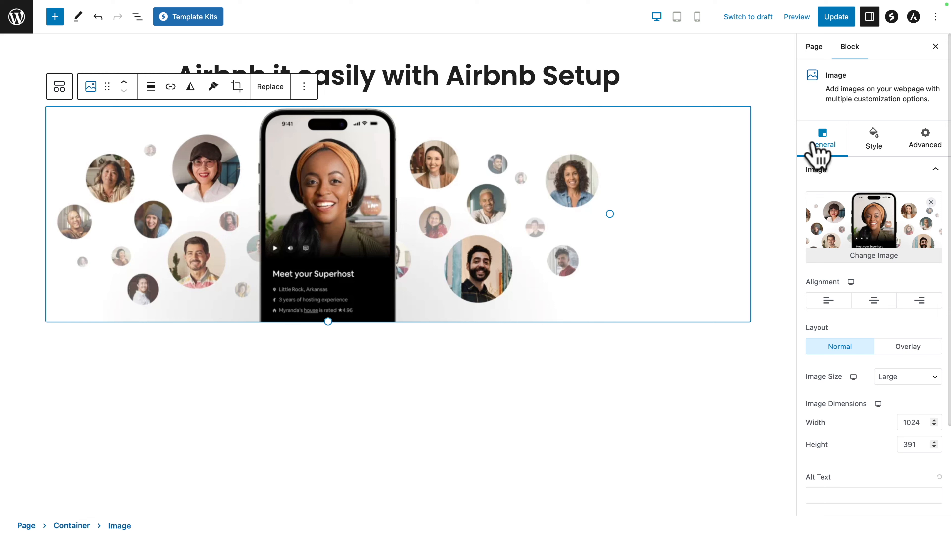
{"action": "left_click", "coordinate": [936, 375]}
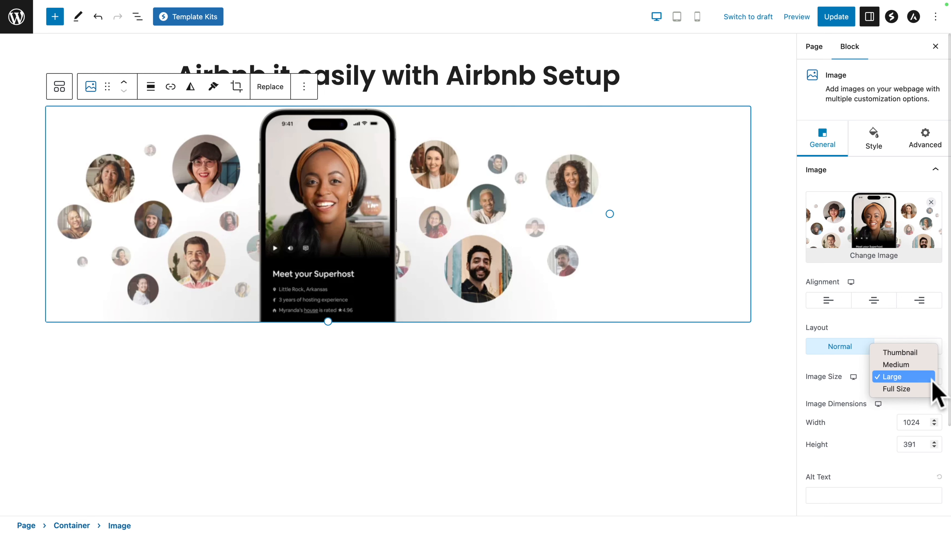
{"action": "left_click", "coordinate": [918, 387]}
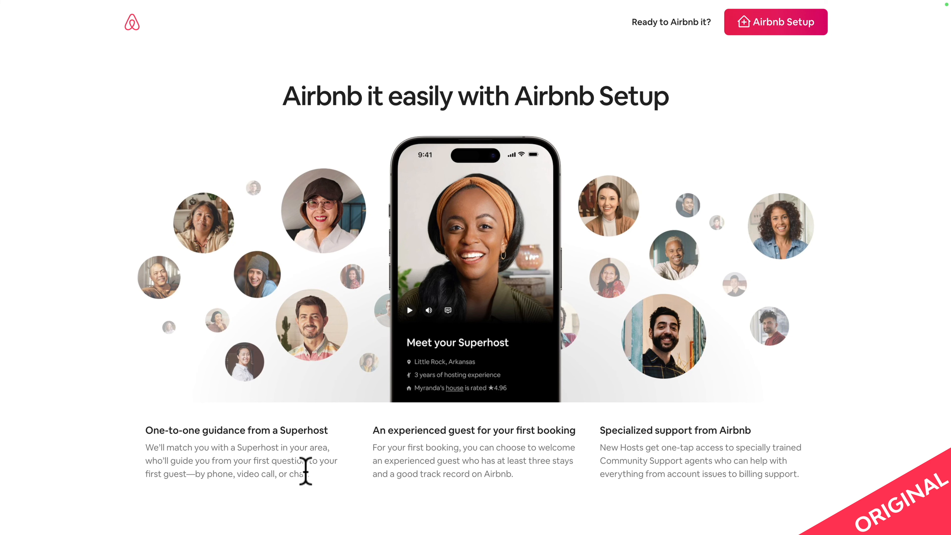
- Insert a nested Spectra container below the banner image, inside the Airbnb Setup section's container
{"action": "scroll", "coordinate": [305, 471], "scroll_direction": "down", "scroll_amount": 1}
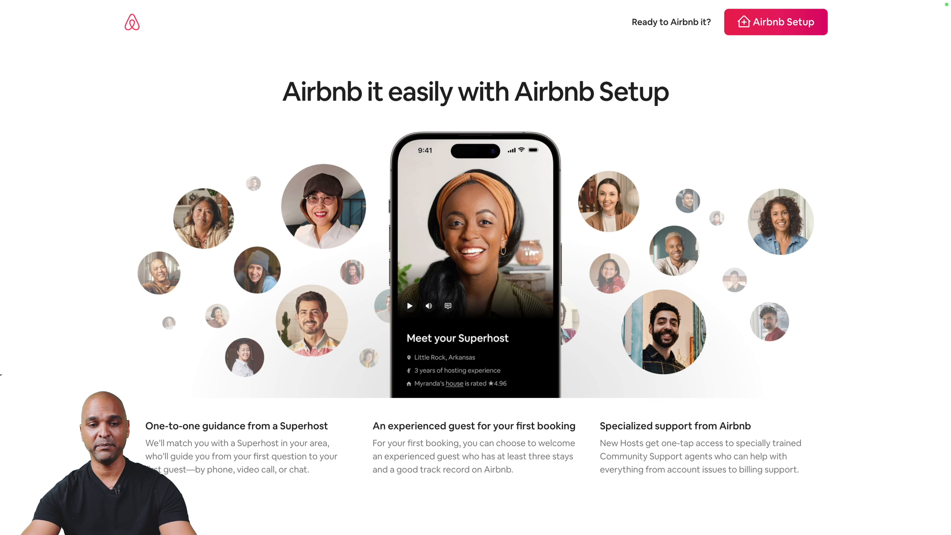
{"action": "scroll", "coordinate": [141, 360], "scroll_direction": "down", "scroll_amount": 5}
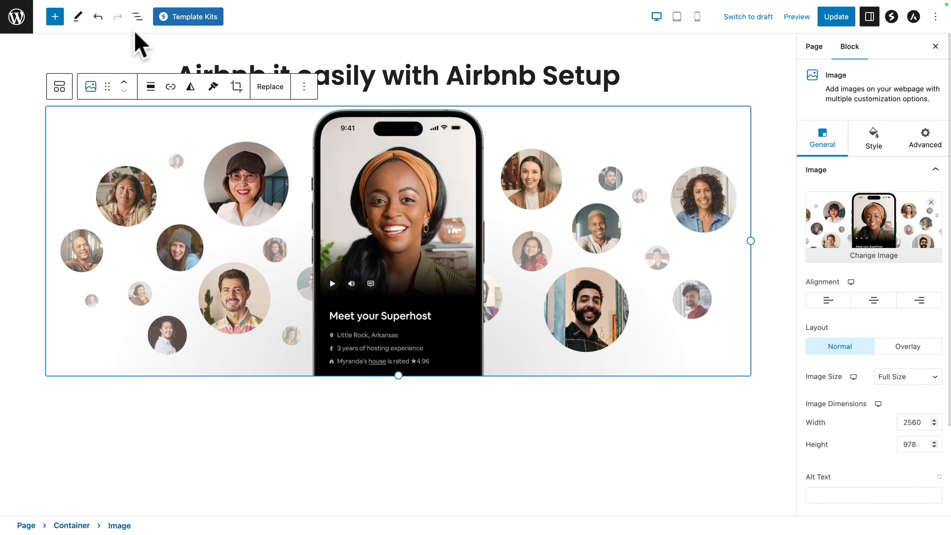
{"action": "left_click", "coordinate": [138, 16]}
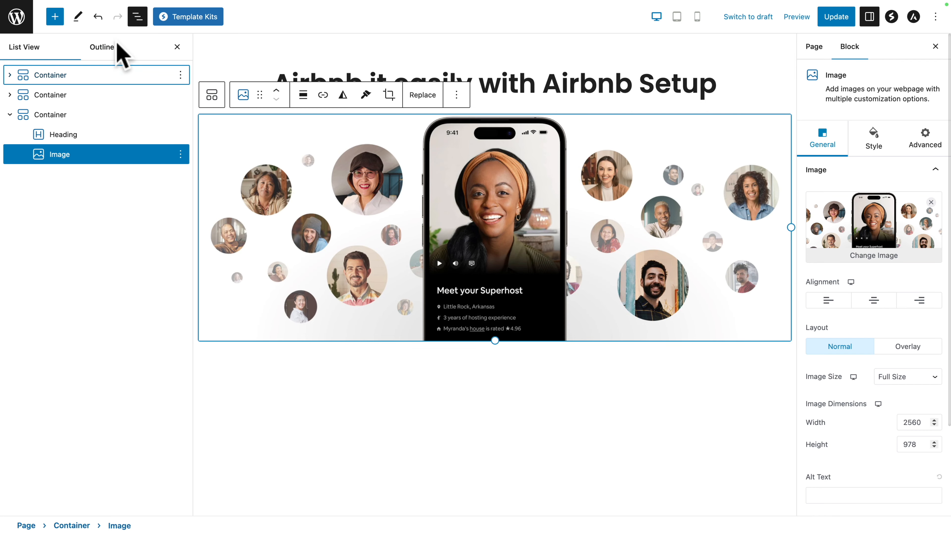
{"action": "left_click", "coordinate": [9, 115]}
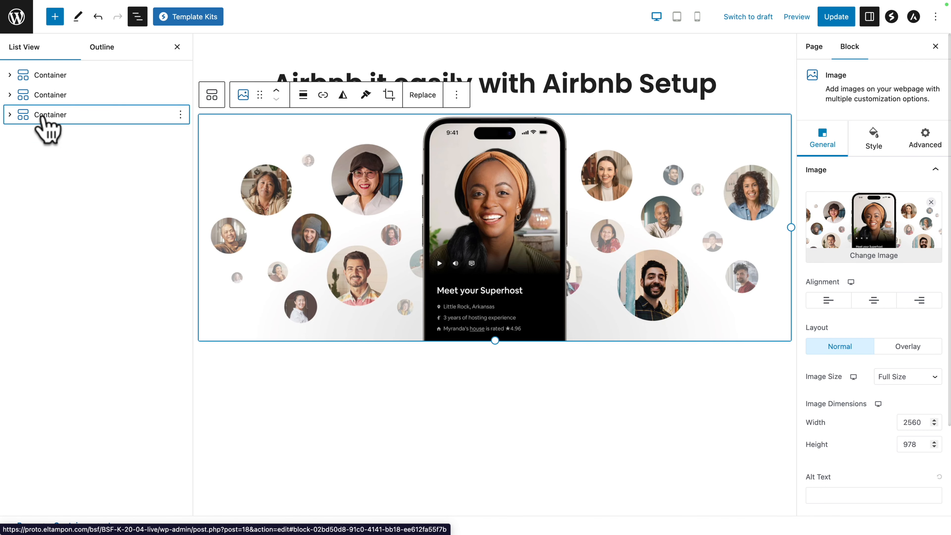
{"action": "left_click", "coordinate": [57, 117]}
{"action": "left_click", "coordinate": [54, 17]}
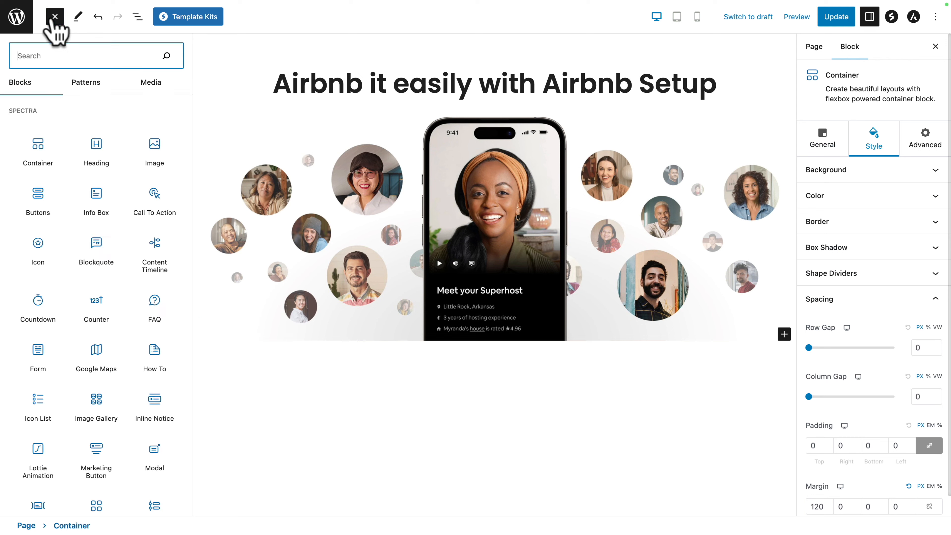
{"action": "left_click", "coordinate": [39, 148]}
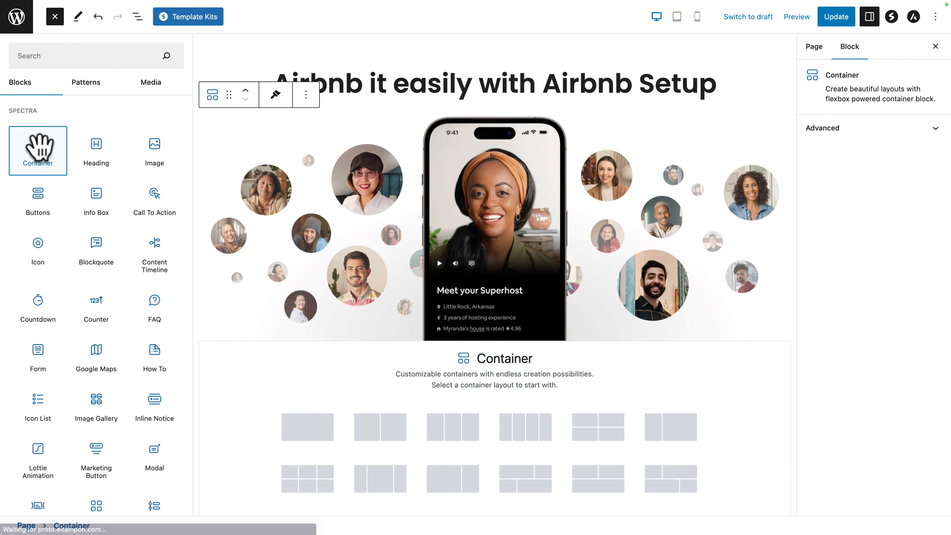
{"action": "scroll", "coordinate": [242, 367], "scroll_direction": "down", "scroll_amount": 3}
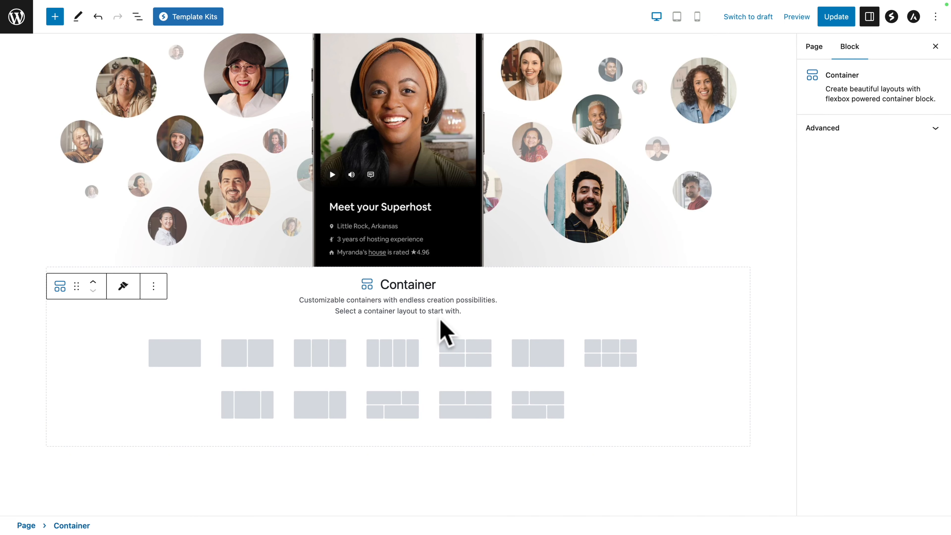
- Choose the three equal columns layout for the new container and expand it in the list view
{"action": "left_click", "coordinate": [454, 330]}
{"action": "scroll", "coordinate": [300, 363], "scroll_direction": "down", "scroll_amount": 1}
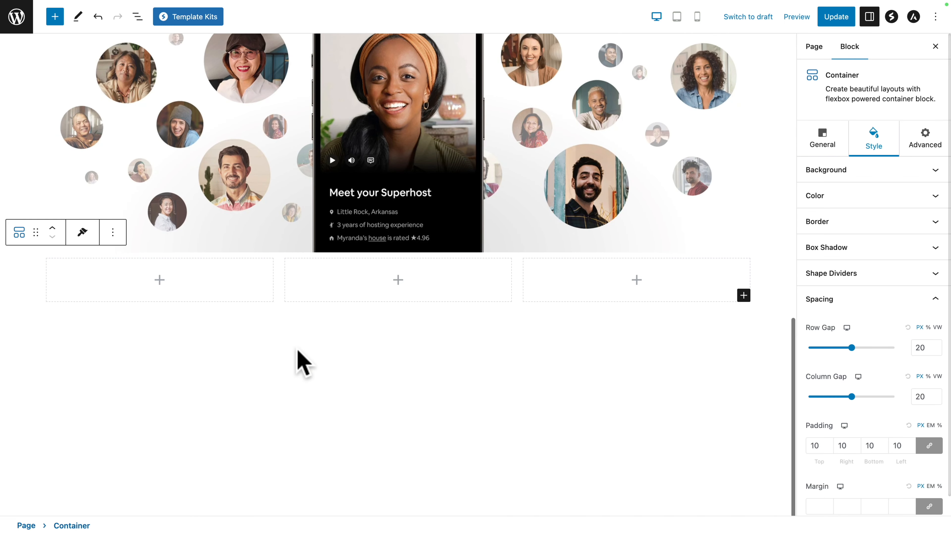
{"action": "left_click", "coordinate": [136, 18]}
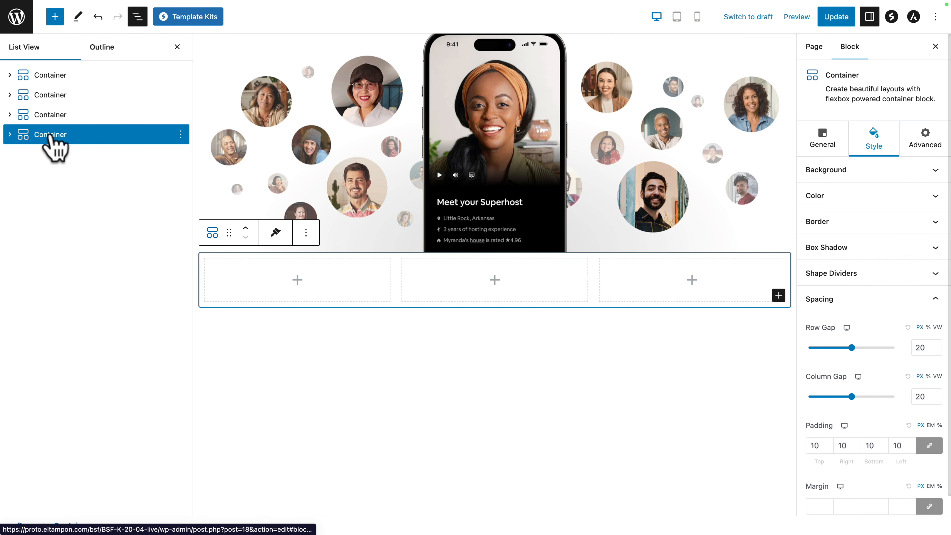
{"action": "left_click", "coordinate": [10, 135]}
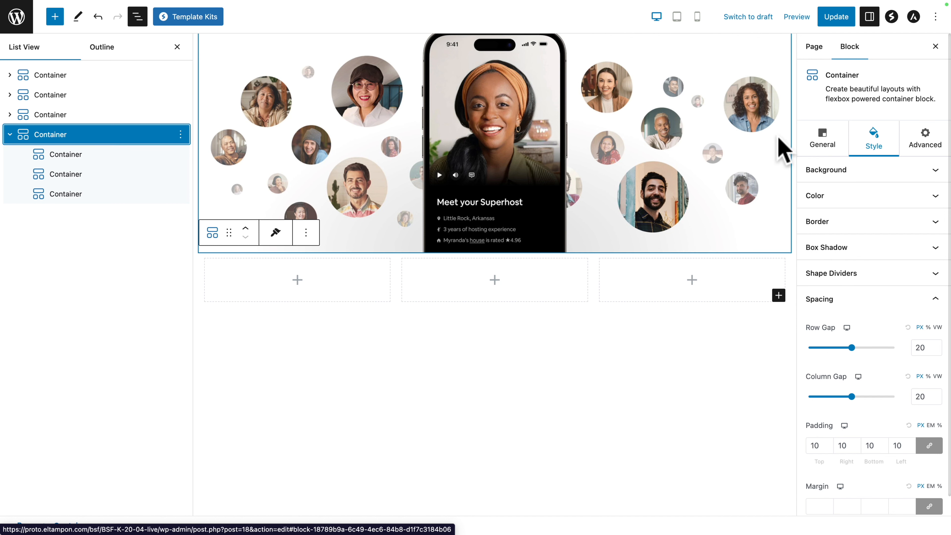
- Set Align Items to Flex Start in the parent container's flex properties
{"action": "left_click", "coordinate": [818, 139]}
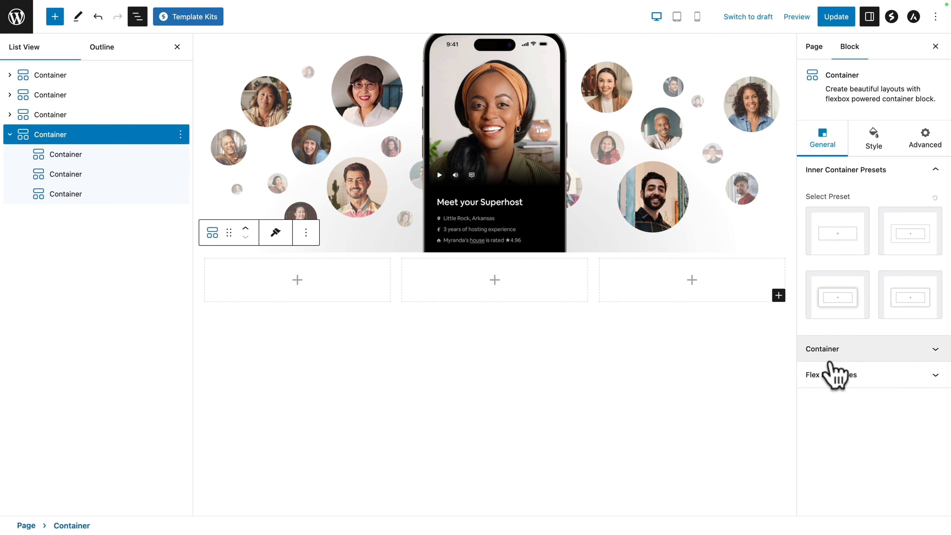
{"action": "left_click", "coordinate": [828, 374]}
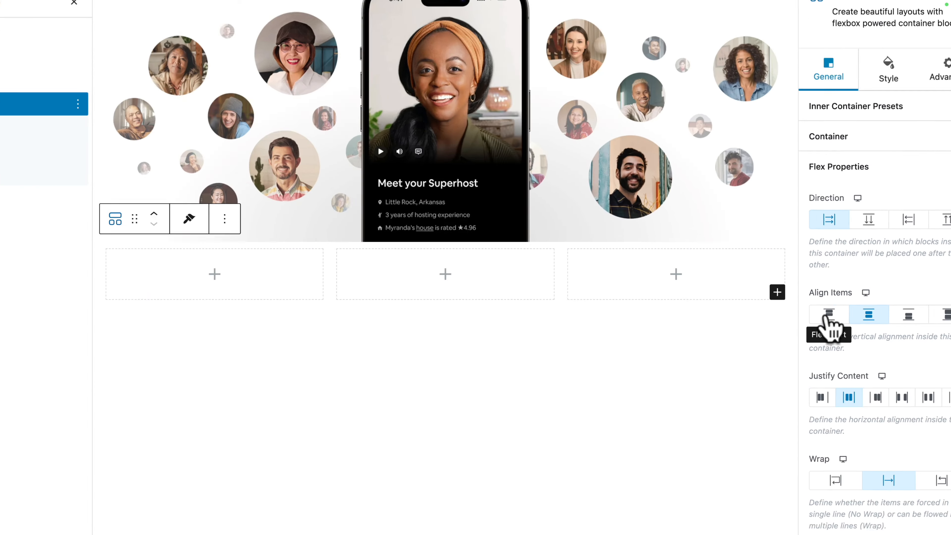
{"action": "left_click", "coordinate": [819, 317]}
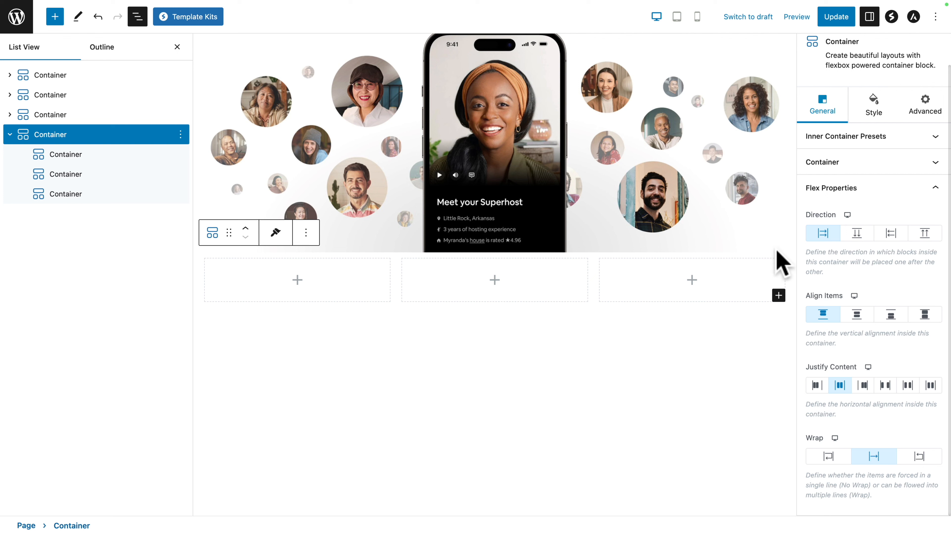
- Set the parent container's padding to 0 on all sides and its top margin to 30 px
{"action": "left_click", "coordinate": [872, 110]}
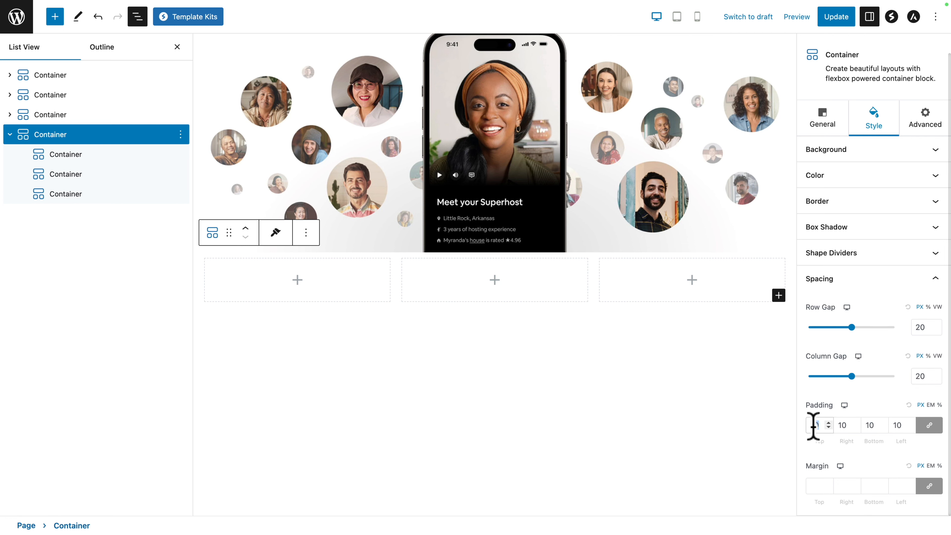
{"action": "type", "text": "0"}
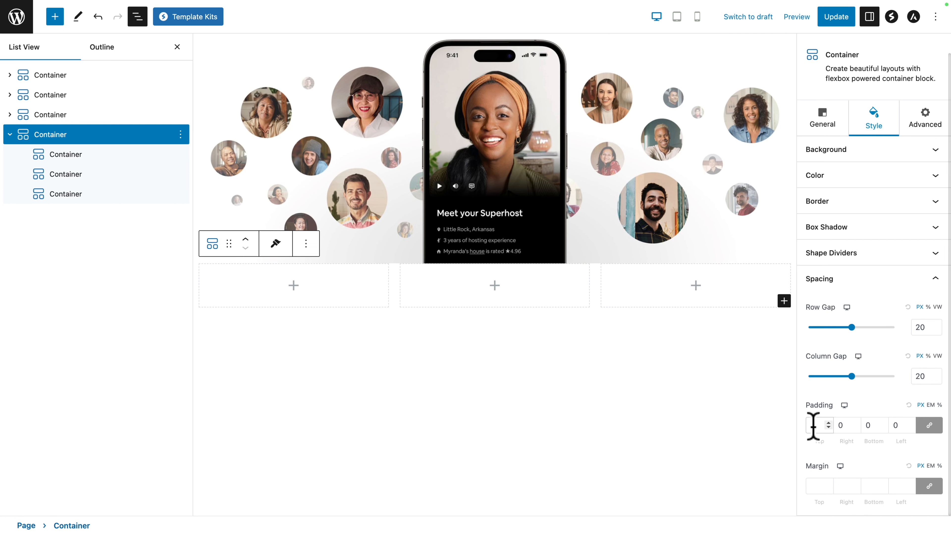
{"action": "left_click", "coordinate": [929, 486]}
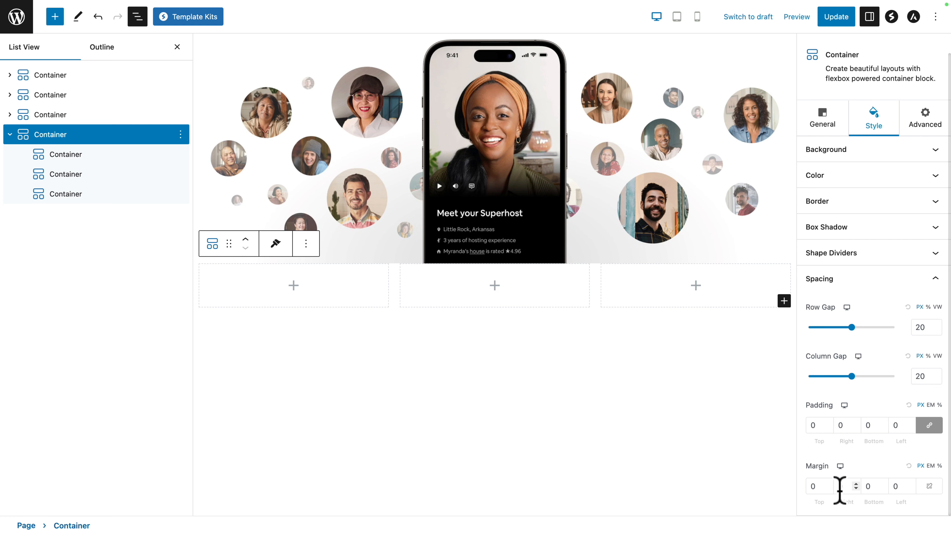
{"action": "type", "text": "30"}
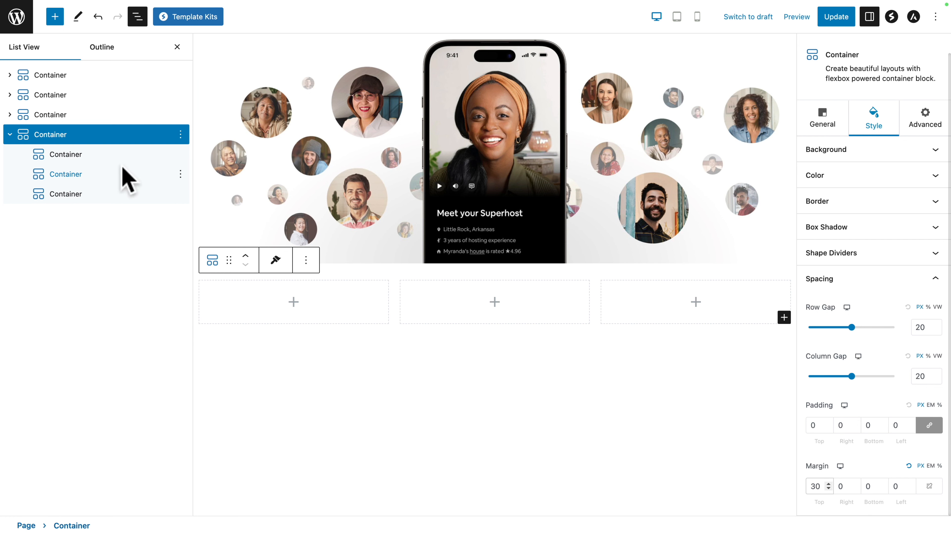
- Set the row gap and column gap of the first inner container to 0
{"action": "left_click", "coordinate": [57, 158]}
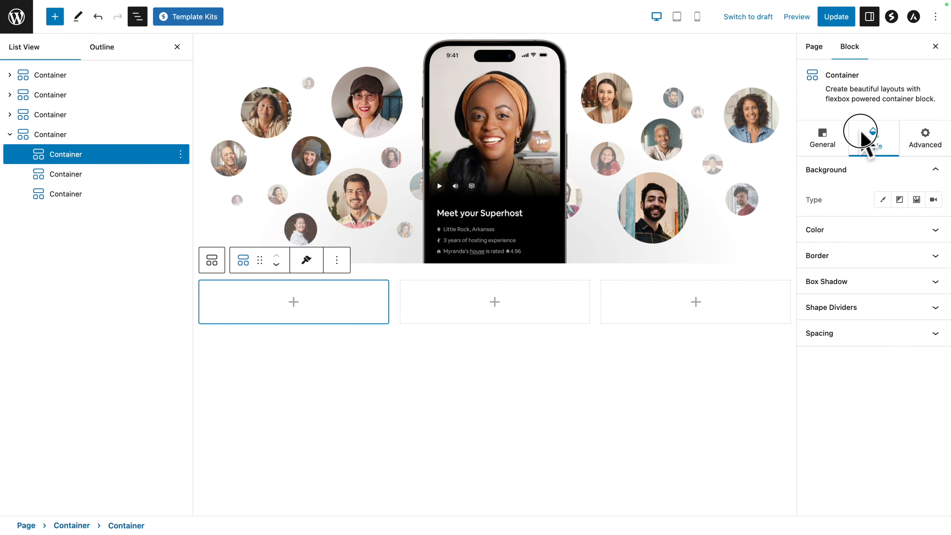
{"action": "left_click", "coordinate": [820, 337]}
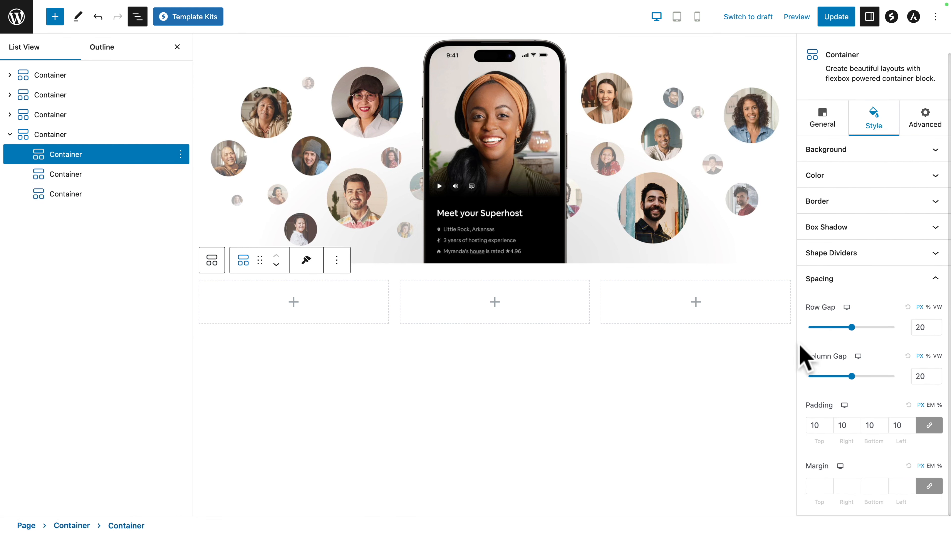
{"action": "left_click_drag", "start_coordinate": [851, 327], "coordinate": [794, 328]}
{"action": "left_click_drag", "start_coordinate": [850, 376], "coordinate": [797, 377]}
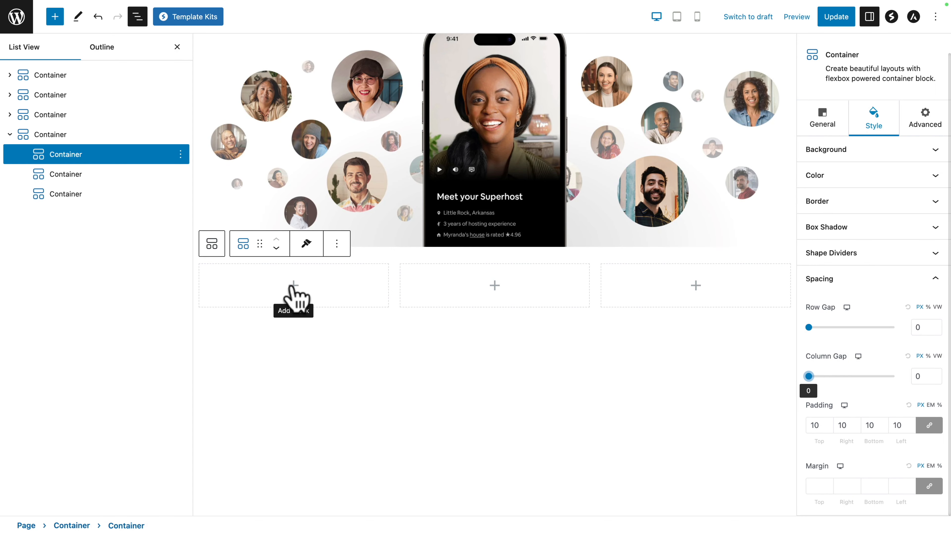
- Add a Spectra-style Heading block with an H3 tag to the first column, reading "One-to-one guidance from a Superhost"
{"action": "left_click", "coordinate": [293, 285]}
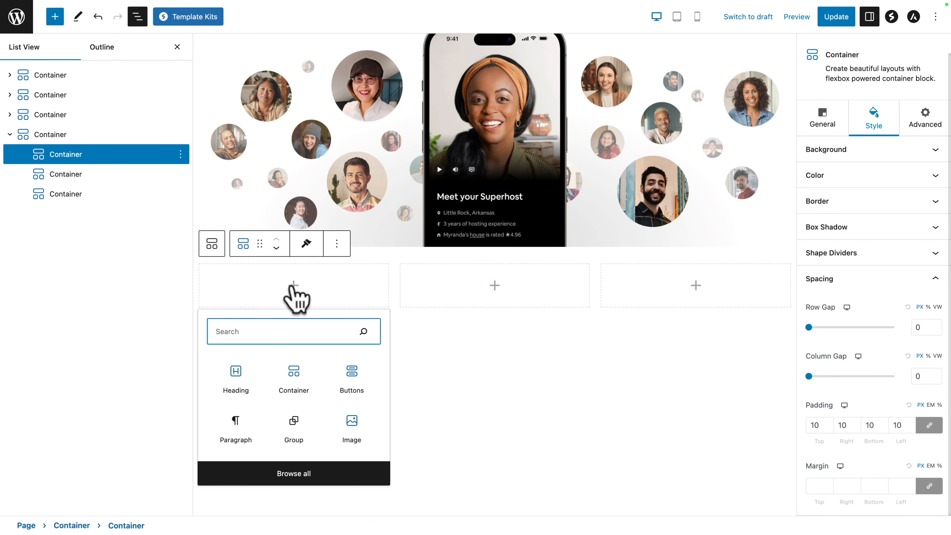
{"action": "type", "text": "head"}
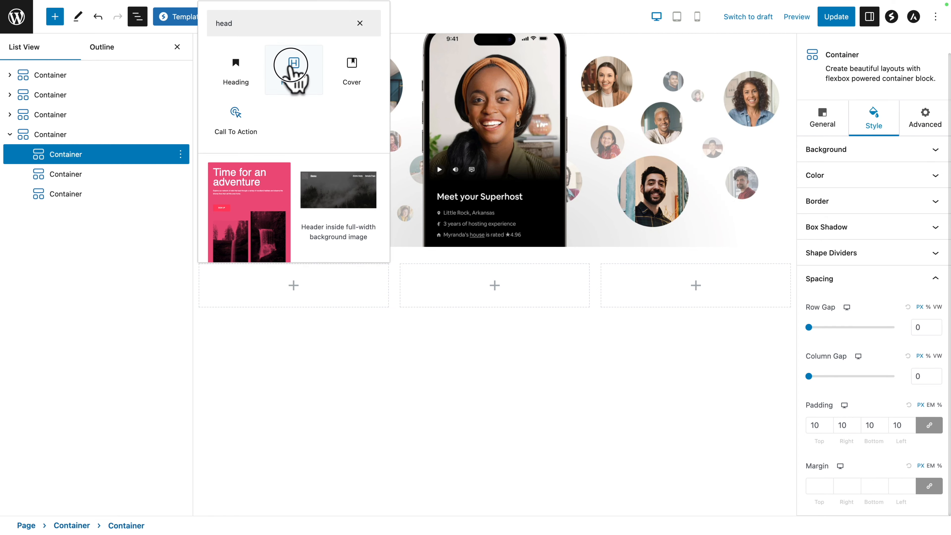
{"action": "left_click", "coordinate": [292, 68]}
{"action": "triple_click", "coordinate": [238, 286]}
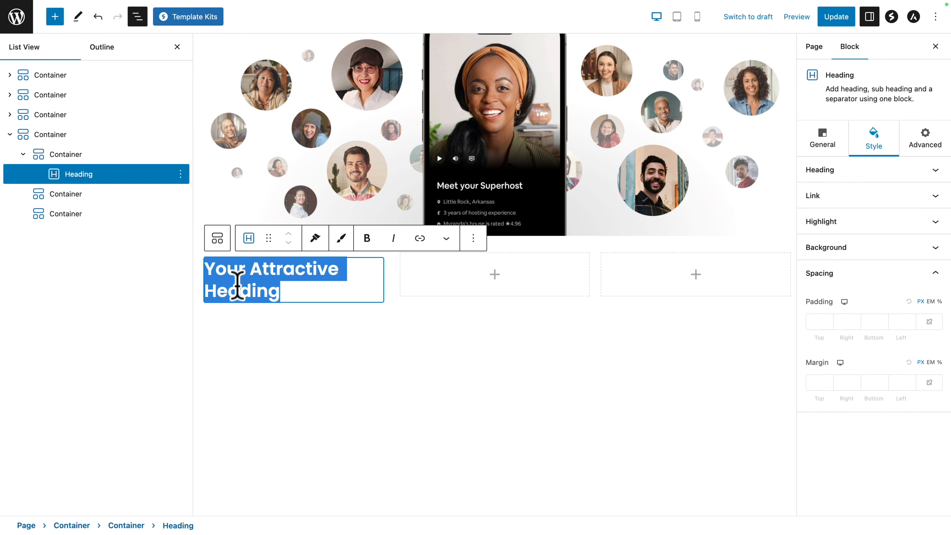
{"action": "type", "text": "One-to-one guidance from a Superhost"}
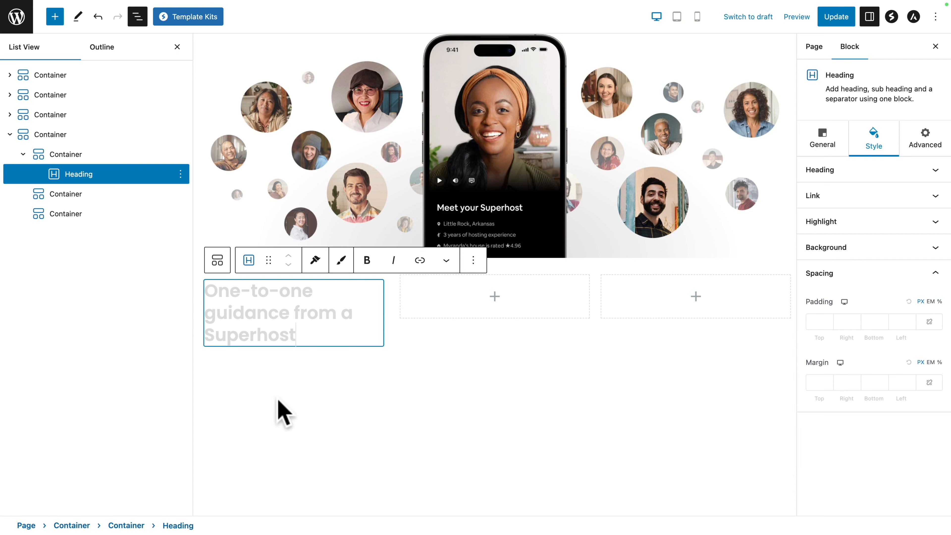
{"action": "left_click", "coordinate": [822, 140]}
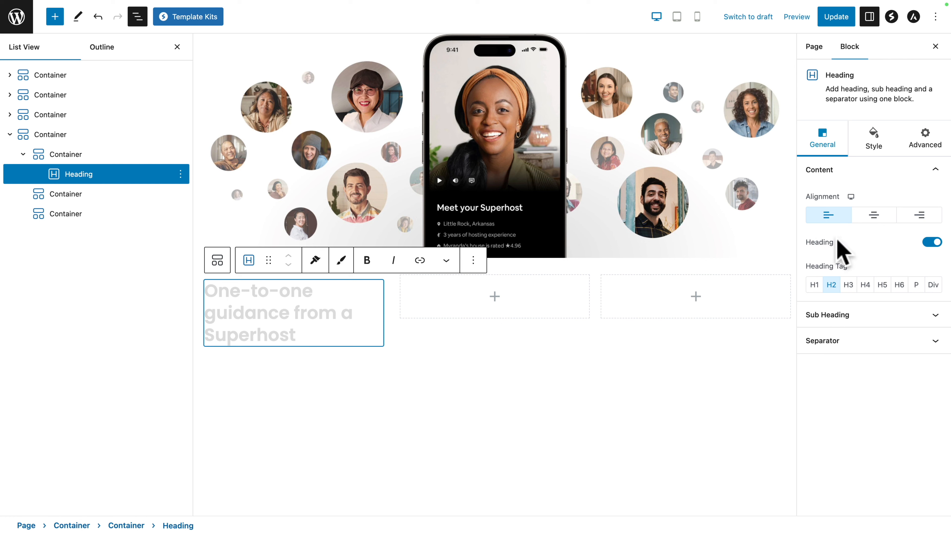
{"action": "left_click", "coordinate": [847, 286]}
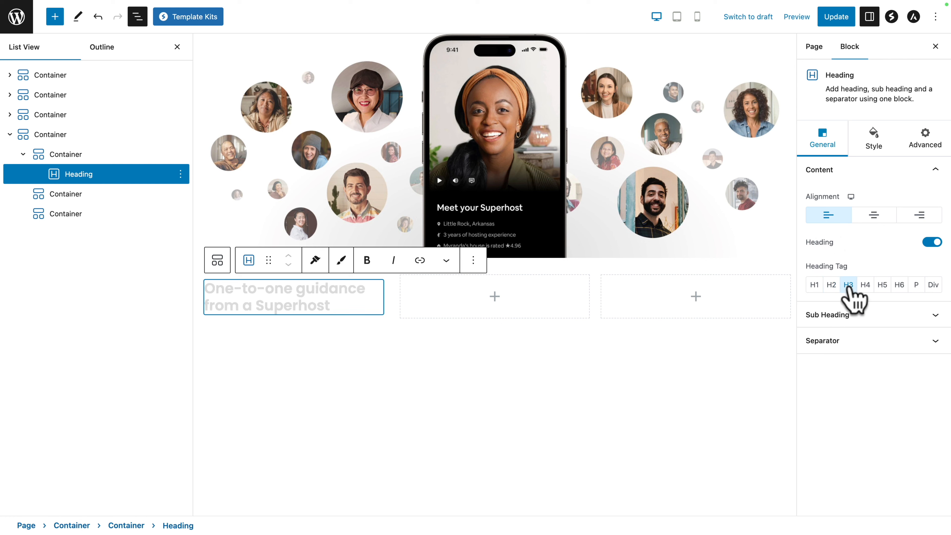
- Set the heading's font size to 18 px and its line height to 22 px
{"action": "left_click", "coordinate": [873, 144]}
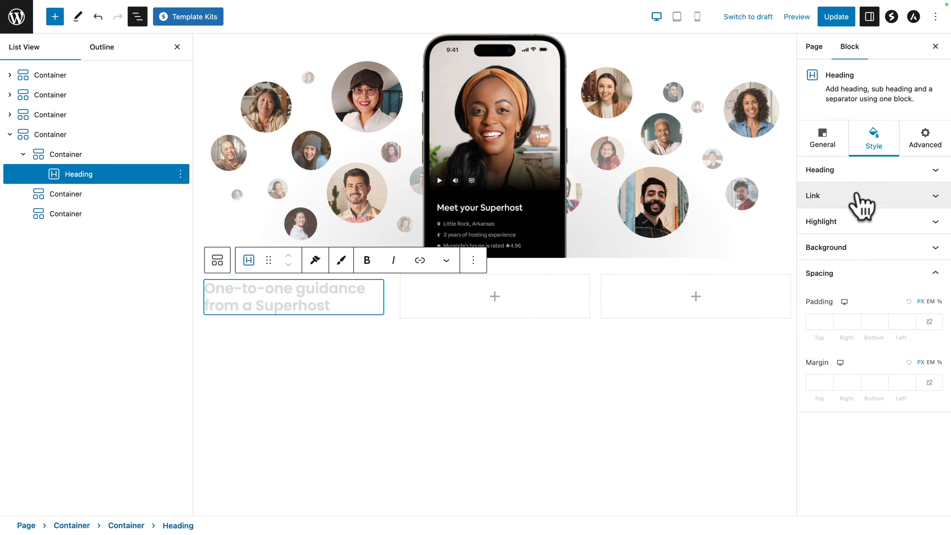
{"action": "left_click", "coordinate": [857, 169]}
{"action": "left_click", "coordinate": [934, 198]}
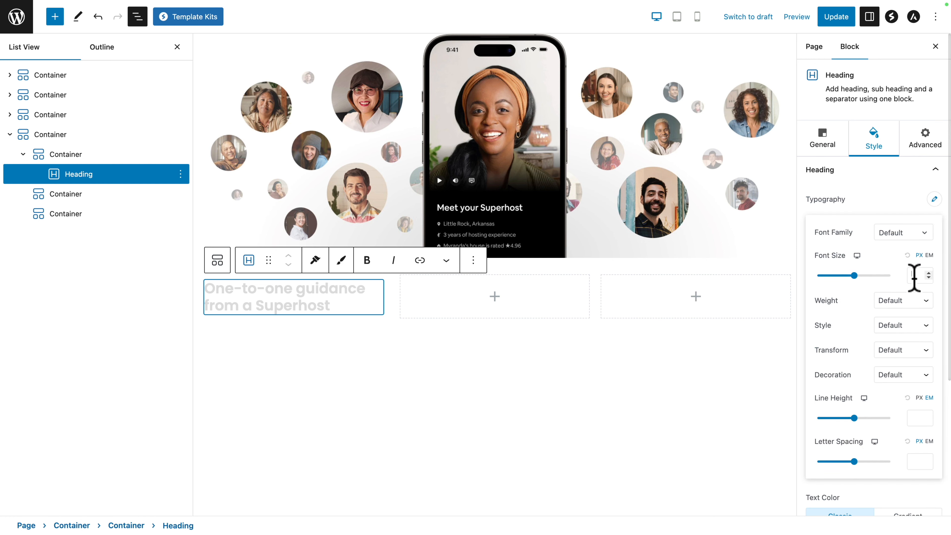
{"action": "left_click", "coordinate": [914, 277]}
{"action": "type", "text": "30"}
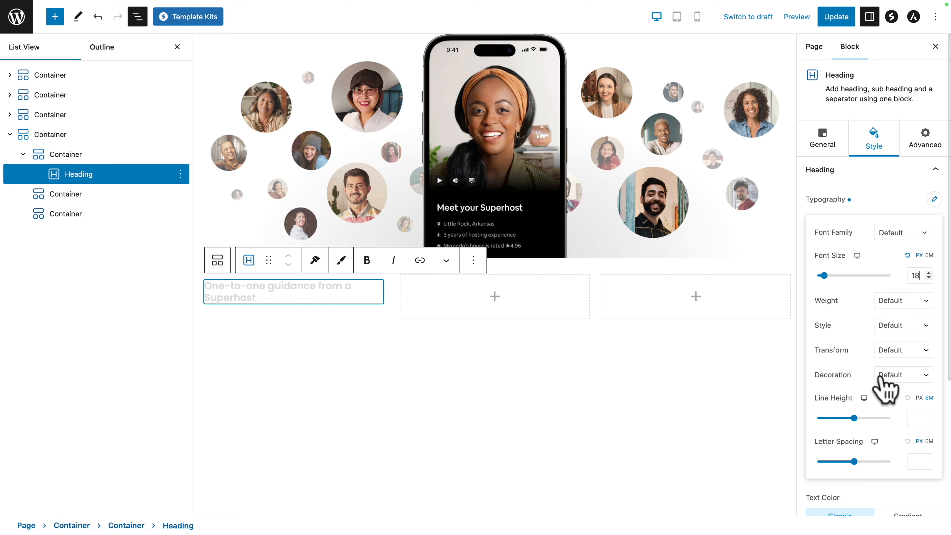
{"action": "left_click", "coordinate": [919, 398]}
{"action": "left_click", "coordinate": [917, 418]}
{"action": "type", "text": "22"}
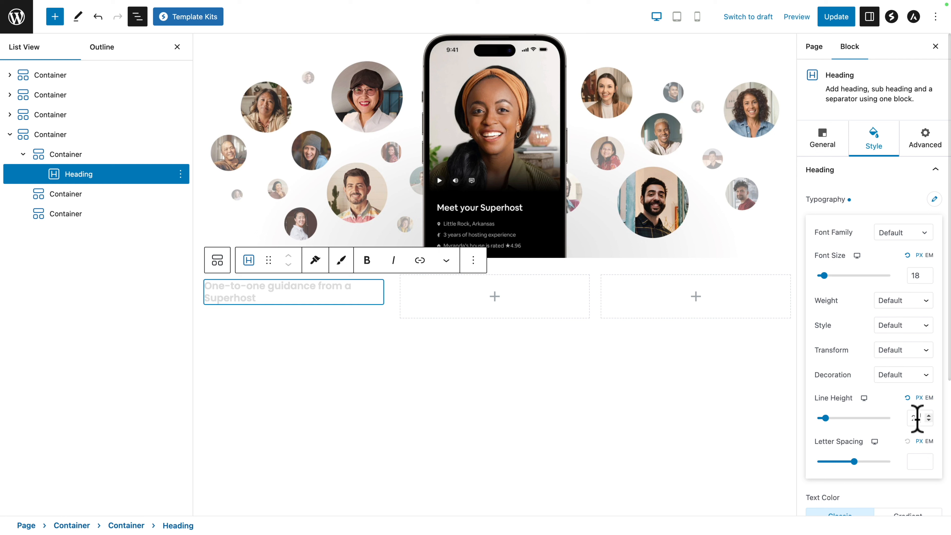
{"action": "left_click", "coordinate": [934, 200]}
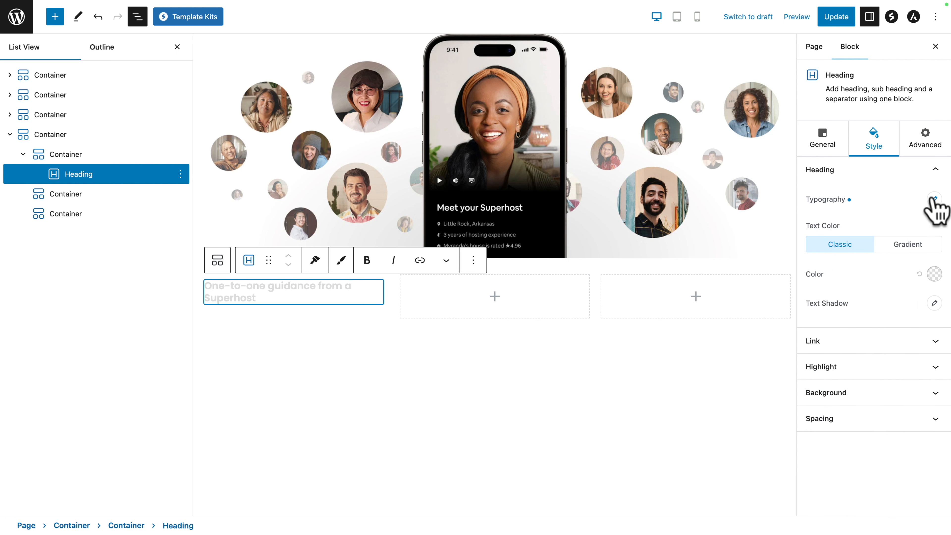
- Set the heading's text color to the black theme swatch #222222
{"action": "left_click", "coordinate": [934, 274]}
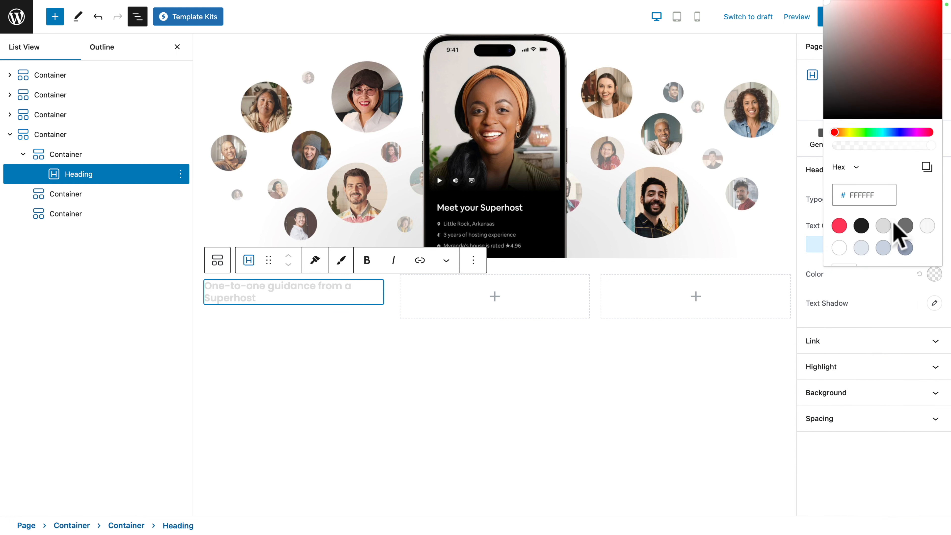
{"action": "left_click", "coordinate": [861, 226]}
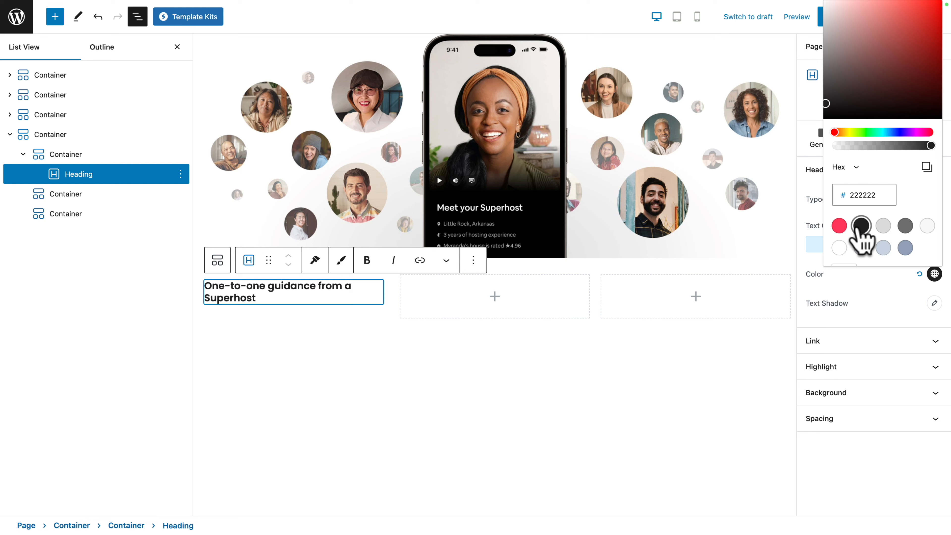
{"action": "left_click", "coordinate": [853, 291]}
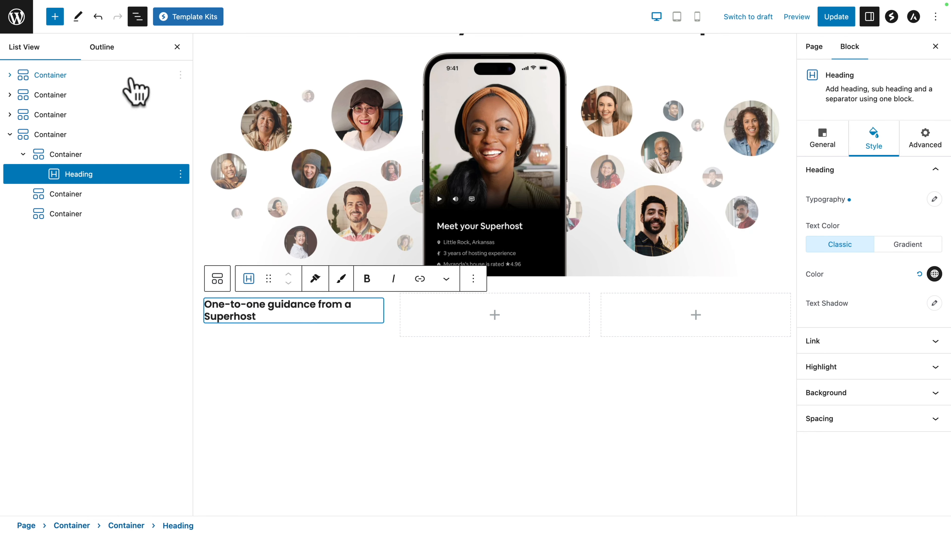
- Add paragraph underneath: "We’ll match you with a Superhost in your area, who’ll guide you from your first question to your first guest—by phone, video call, or chat."
{"action": "left_click", "coordinate": [55, 16]}
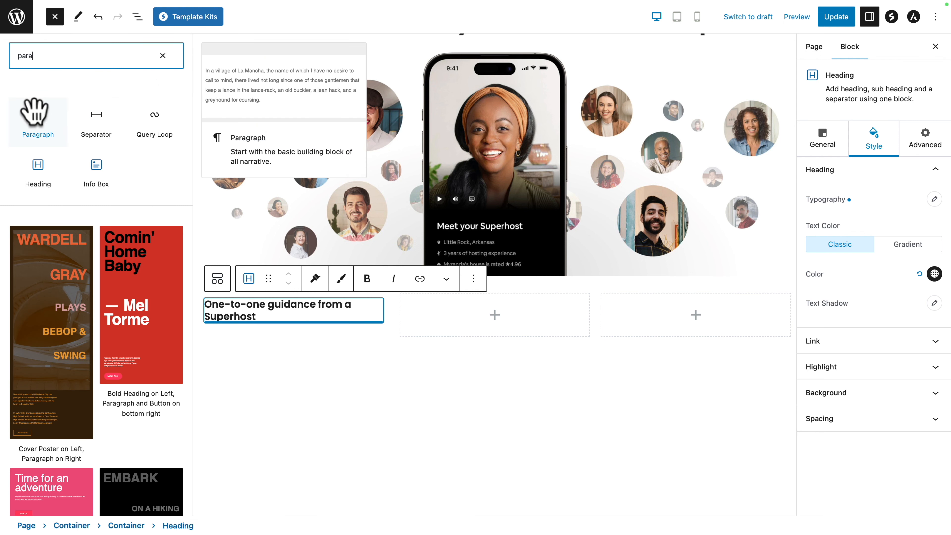
{"action": "left_click", "coordinate": [38, 119]}
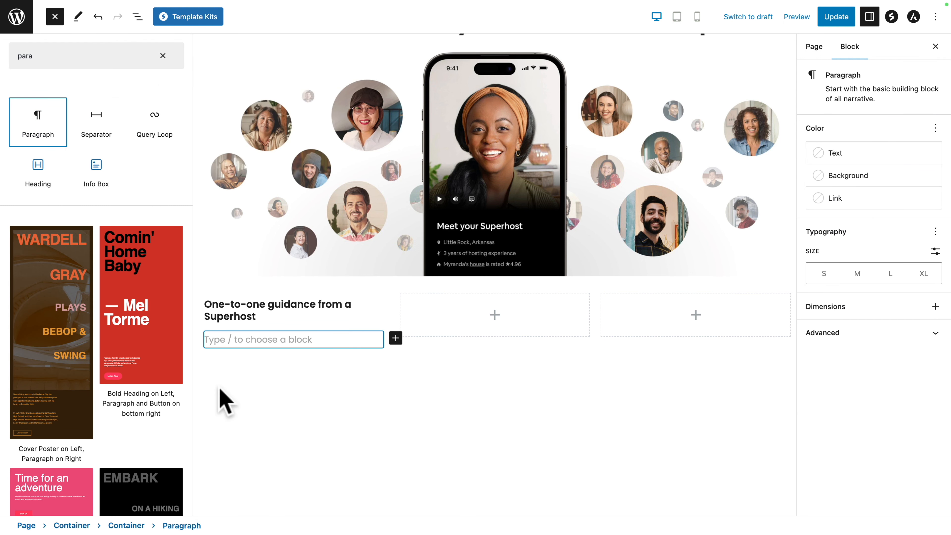
{"action": "left_click", "coordinate": [217, 344]}
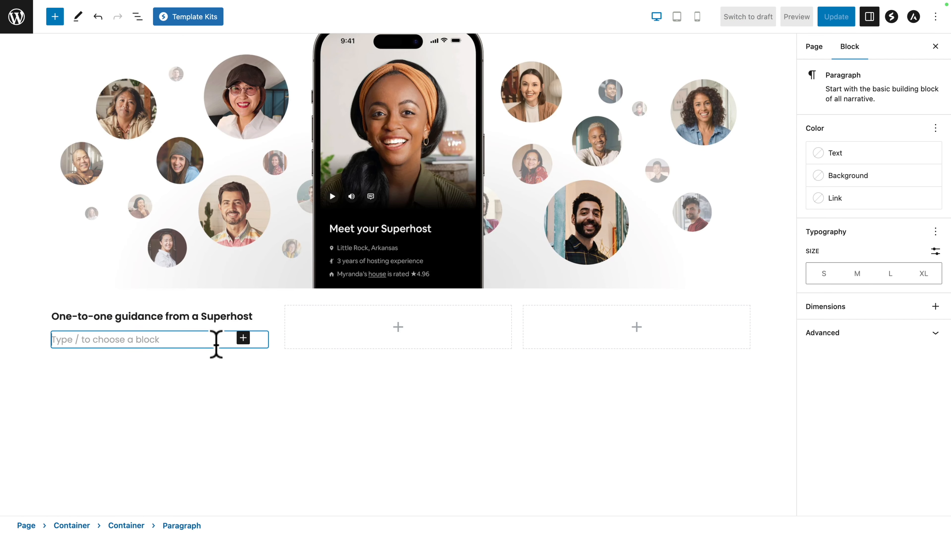
{"action": "type", "text": "We’ll match you with a Superhost in your area, who’ll guide you from your first question to your first guest—by phone, video call, or chat."}
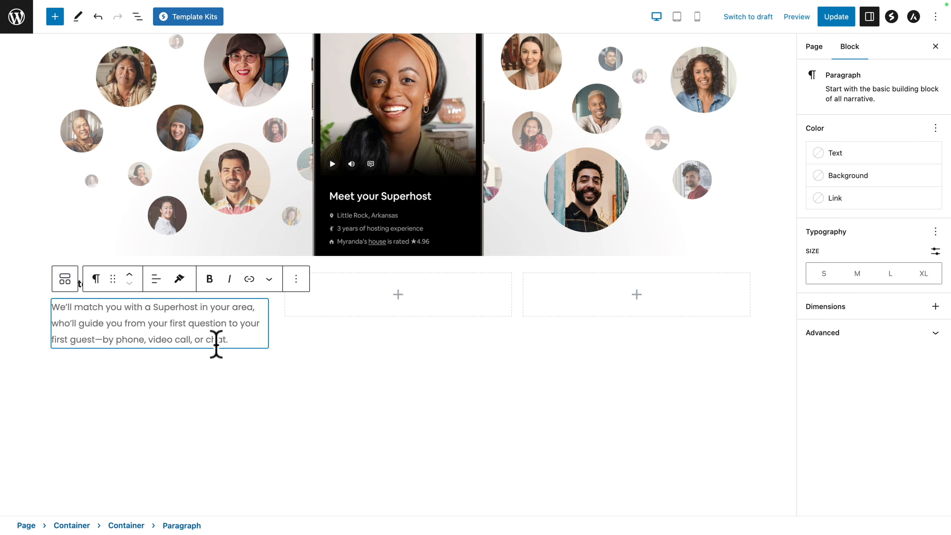
- Set the paragraph's text color to Theme Color 4 (#717171) and its custom font size to 16 px
{"action": "left_click", "coordinate": [820, 157]}
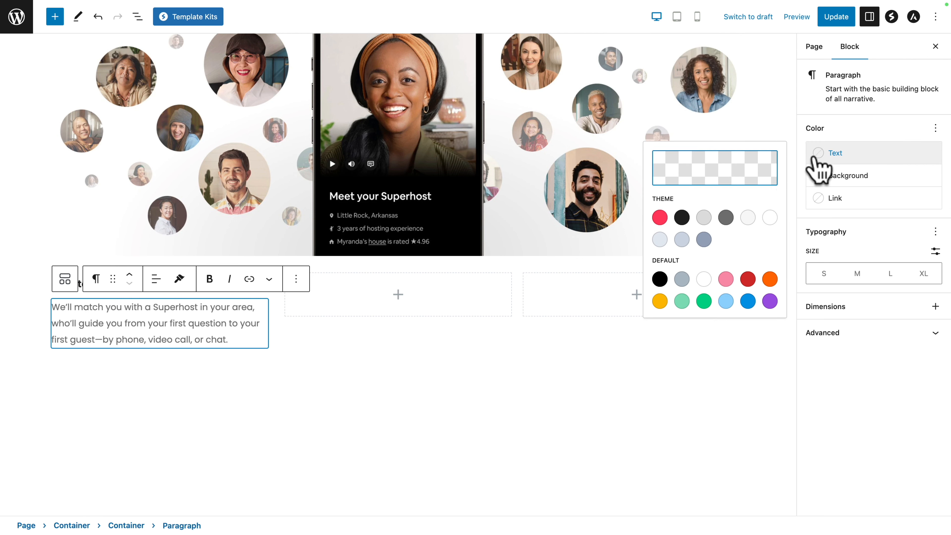
{"action": "left_click", "coordinate": [726, 219]}
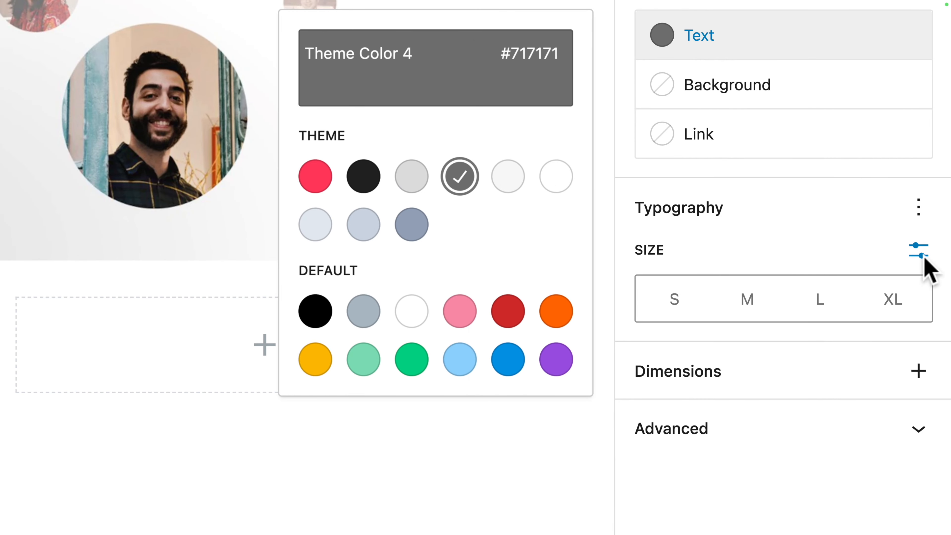
{"action": "left_click", "coordinate": [919, 250]}
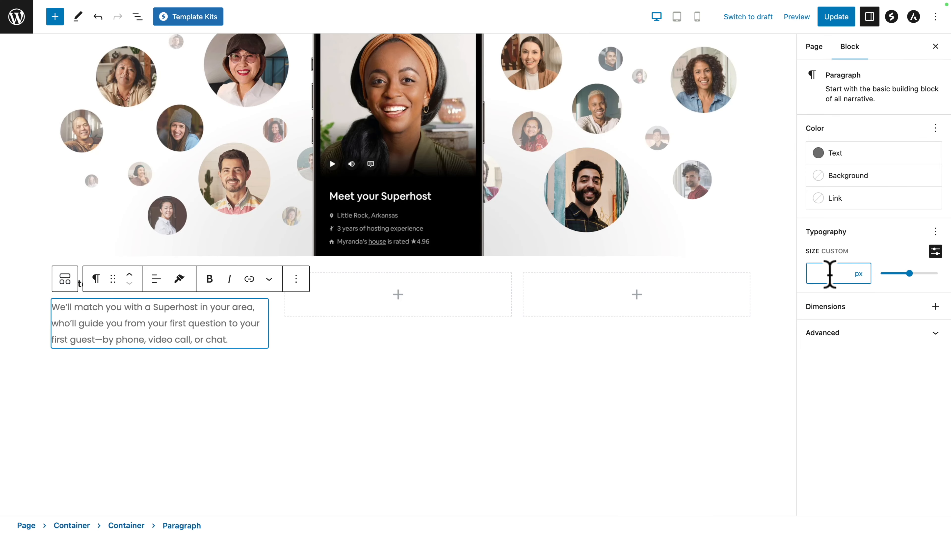
{"action": "left_click", "coordinate": [687, 299]}
{"action": "type", "text": "16"}
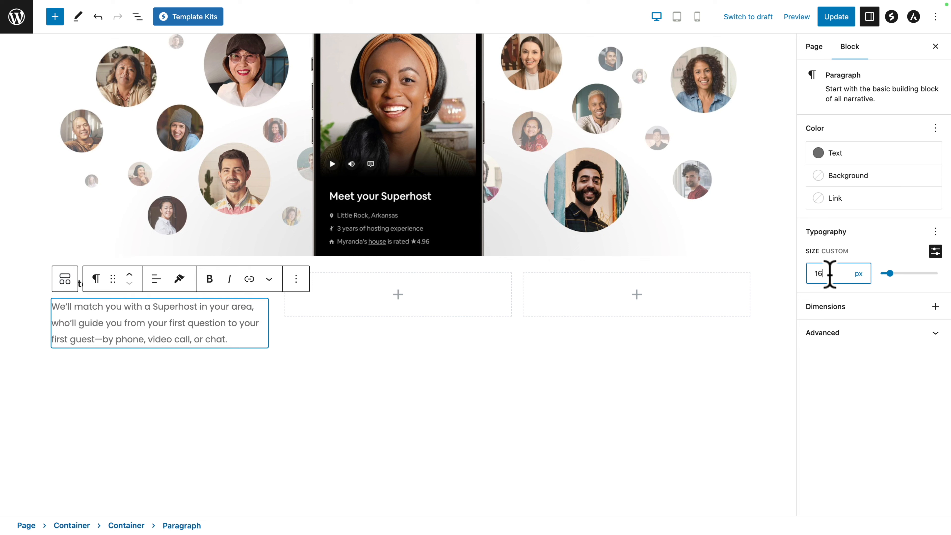
- Enable the line height option for the paragraph and raise its value to 1.5
{"action": "left_click", "coordinate": [935, 232]}
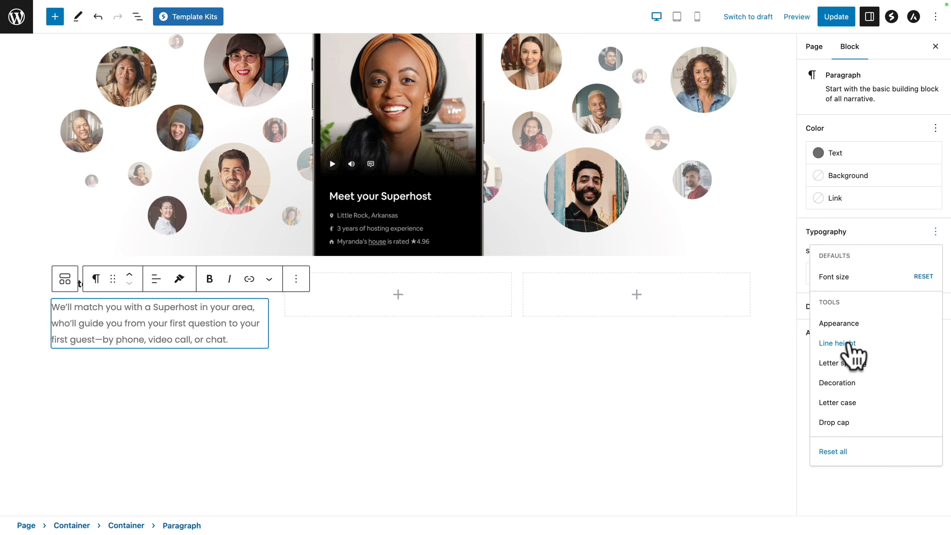
{"action": "left_click", "coordinate": [880, 239]}
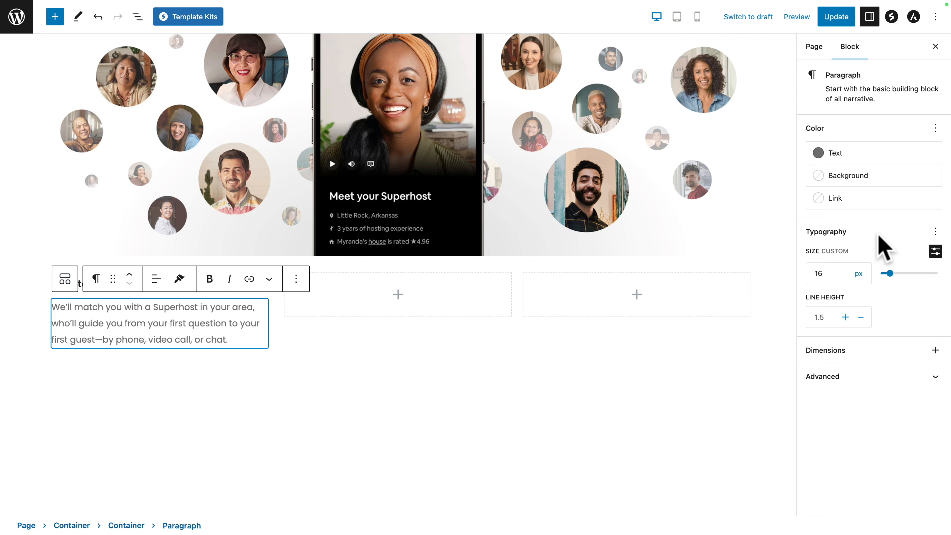
{"action": "triple_click", "coordinate": [845, 318]}
{"action": "triple_click", "coordinate": [845, 318]}
{"action": "triple_click", "coordinate": [845, 318]}
{"action": "left_click", "coordinate": [846, 317]}
{"action": "double_click", "coordinate": [845, 318]}
{"action": "double_click", "coordinate": [845, 318]}
{"action": "left_click", "coordinate": [845, 318]}
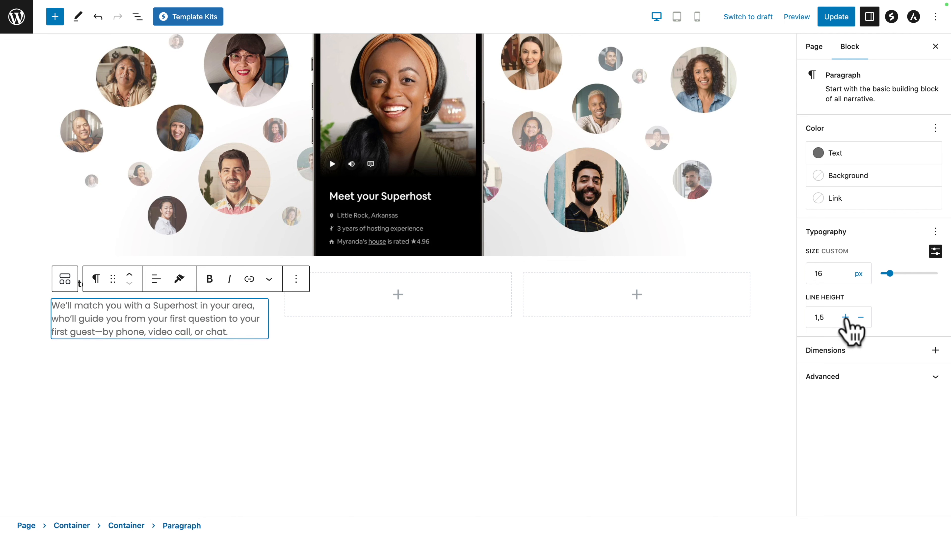
- Remove the two empty column containers beside the Superhost text container and open the remaining container's options
{"action": "left_click", "coordinate": [138, 16]}
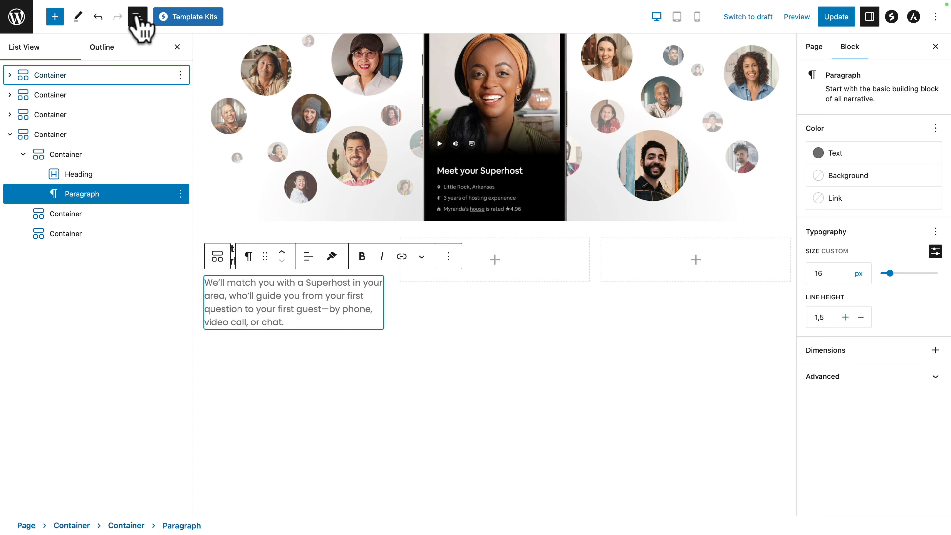
{"action": "left_click", "coordinate": [22, 154]}
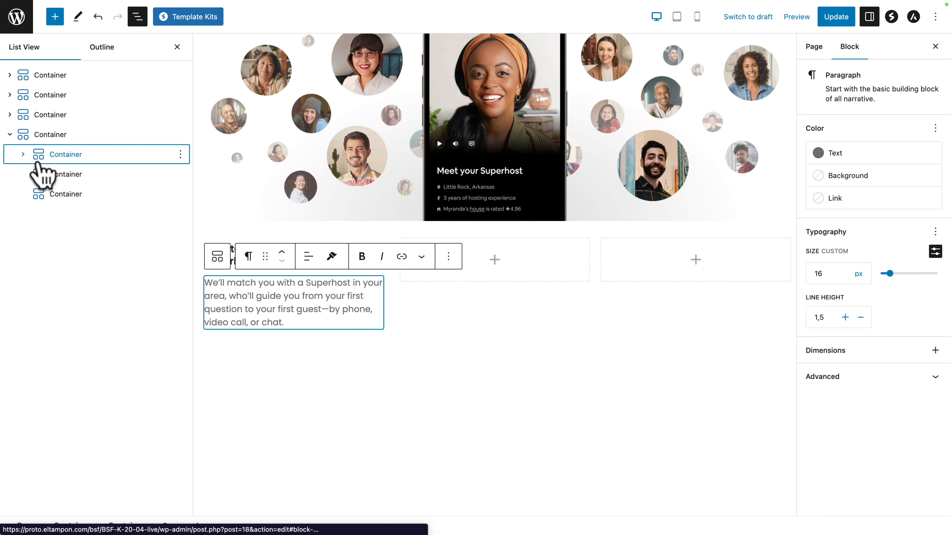
{"action": "left_click", "coordinate": [68, 174]}
{"action": "left_click", "coordinate": [180, 173]}
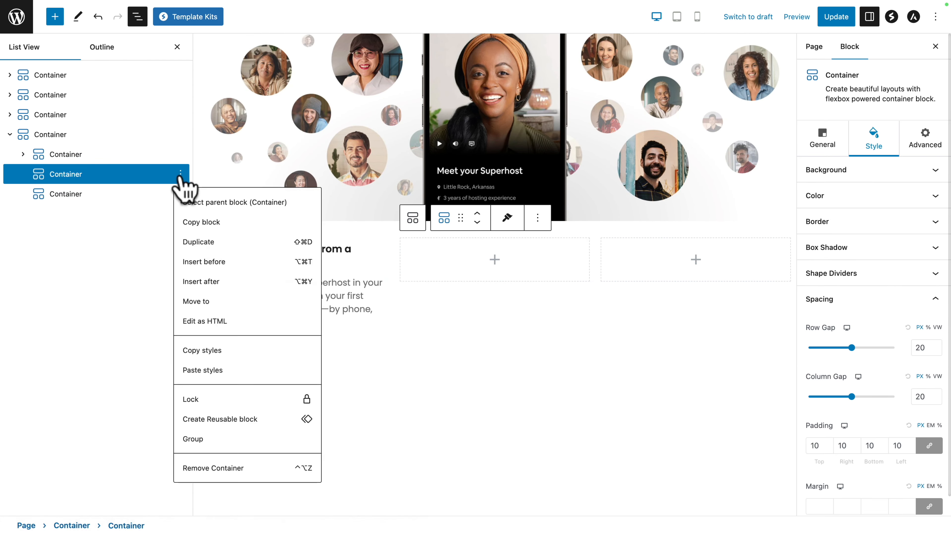
{"action": "left_click", "coordinate": [208, 469]}
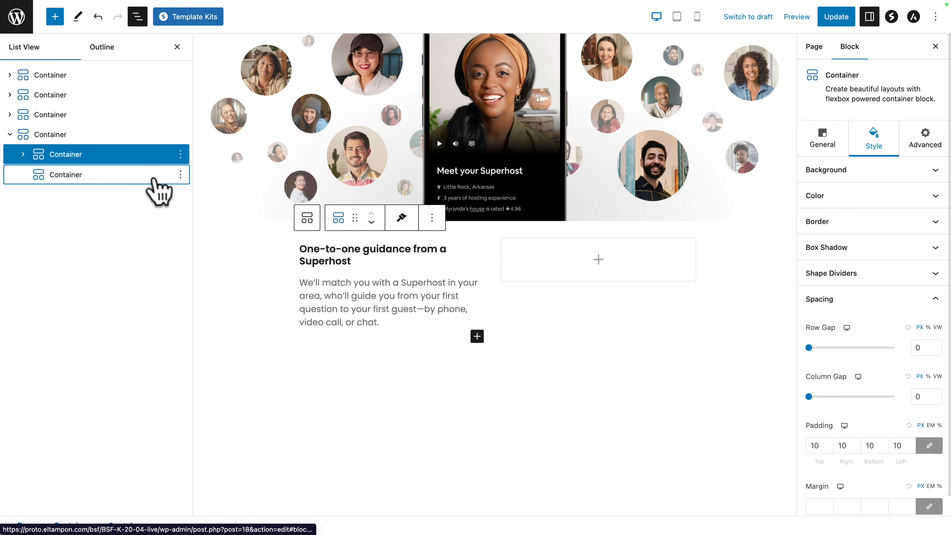
{"action": "left_click", "coordinate": [155, 179]}
{"action": "left_click", "coordinate": [180, 175]}
{"action": "left_click", "coordinate": [193, 469]}
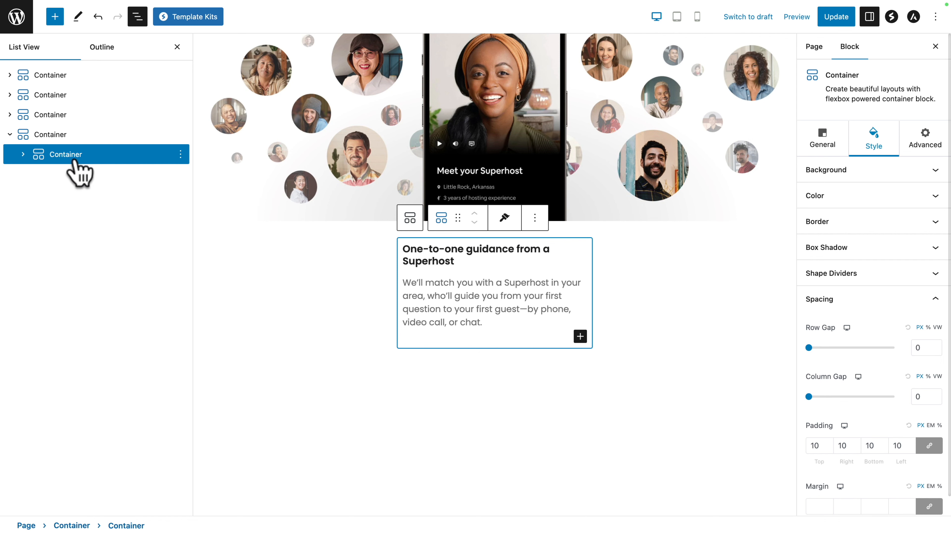
{"action": "left_click", "coordinate": [181, 154]}
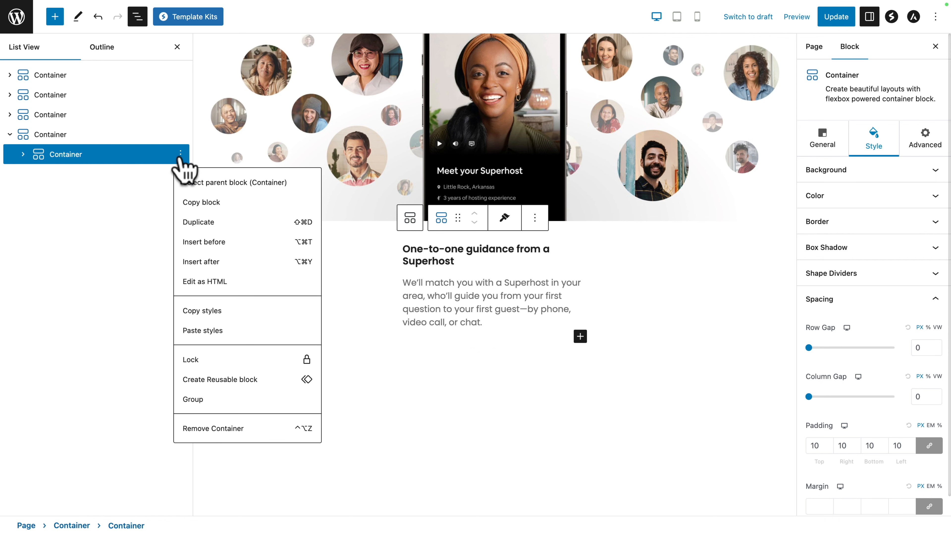
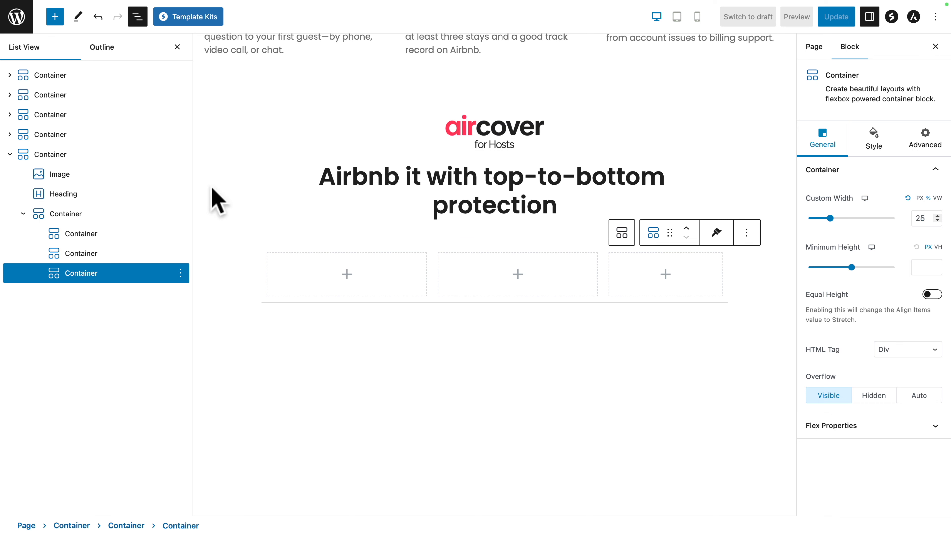
- Set the custom width of the middle container below the protection heading to 25% and the first container to 50%
{"action": "left_click", "coordinate": [104, 253]}
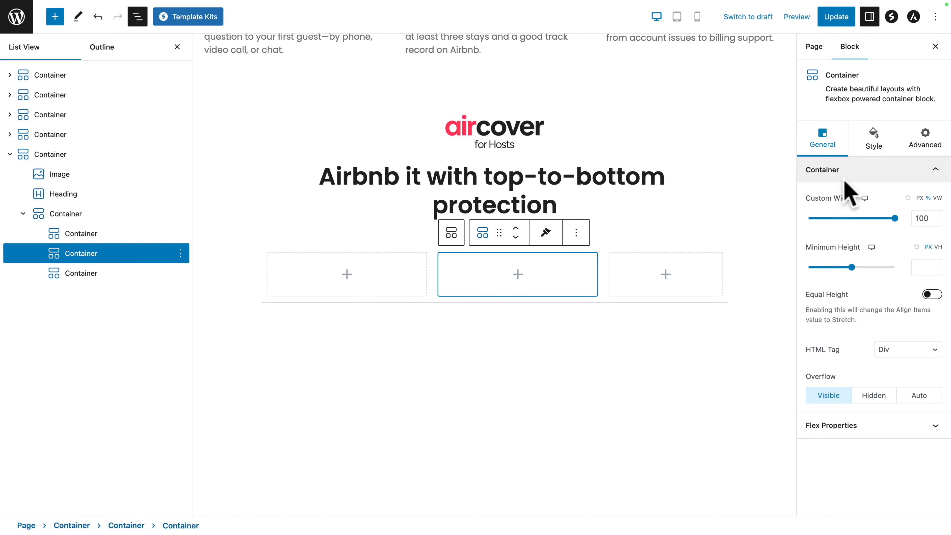
{"action": "double_click", "coordinate": [921, 218]}
{"action": "type", "text": "25"}
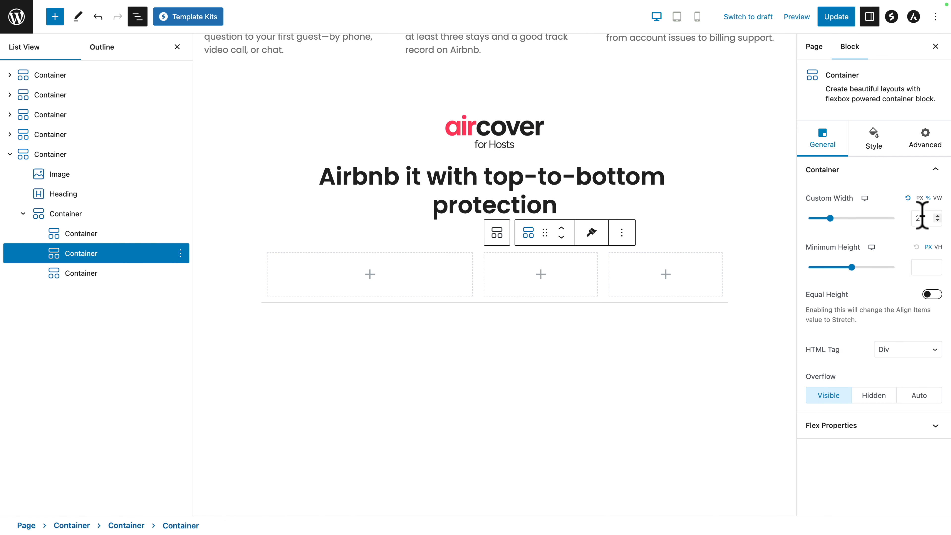
{"action": "left_click", "coordinate": [77, 235]}
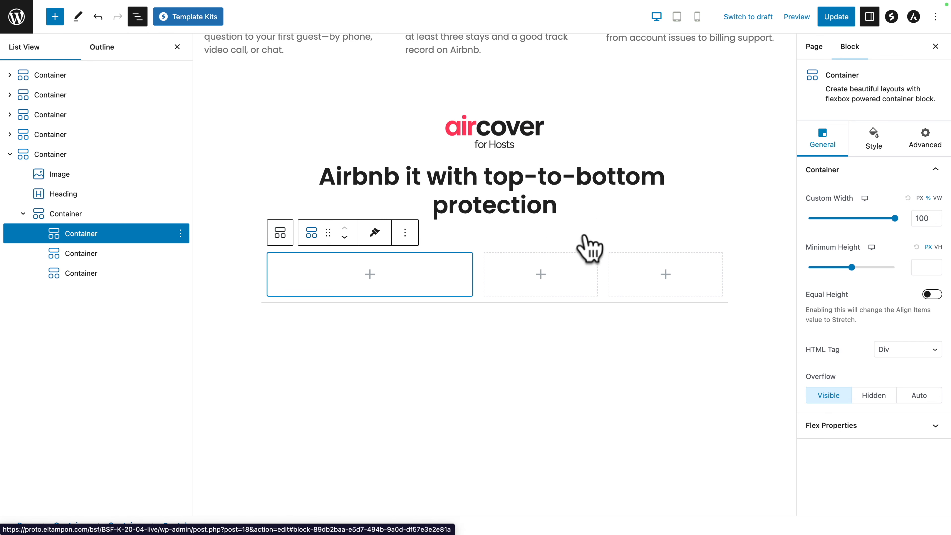
{"action": "double_click", "coordinate": [921, 218]}
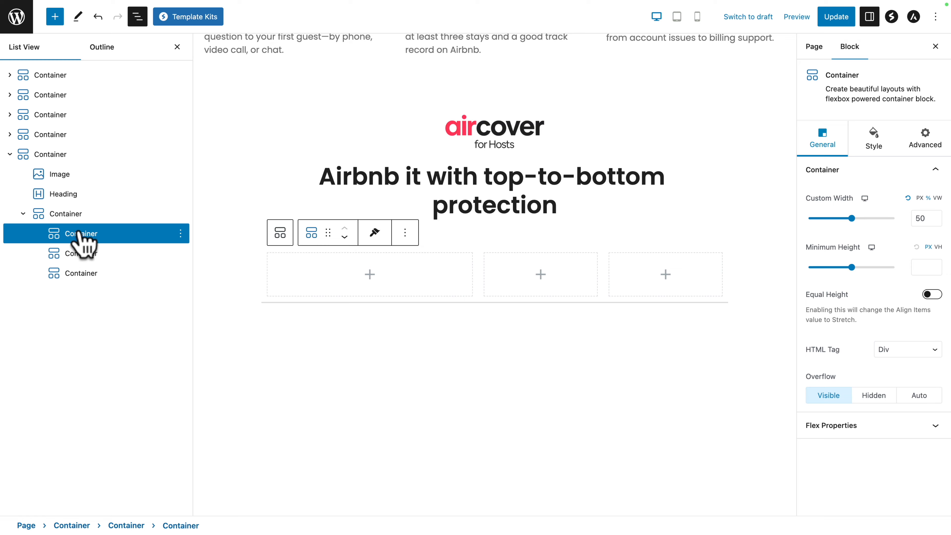
{"action": "scroll", "coordinate": [79, 232], "scroll_direction": "up", "scroll_amount": 5}
{"action": "scroll", "coordinate": [79, 233], "scroll_direction": "down", "scroll_amount": 5}
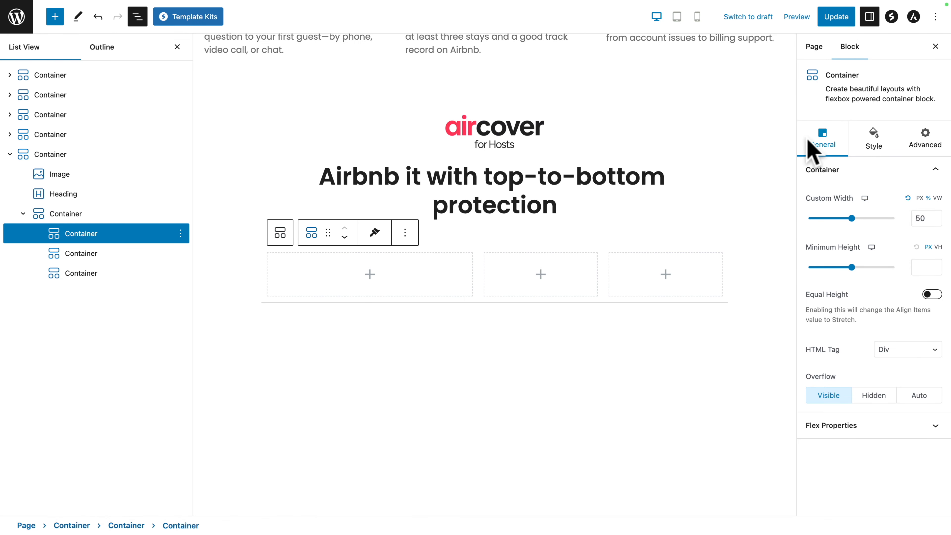
- Align the items of the row's first and middle containers to the left in their flex properties
{"action": "left_click", "coordinate": [820, 427]}
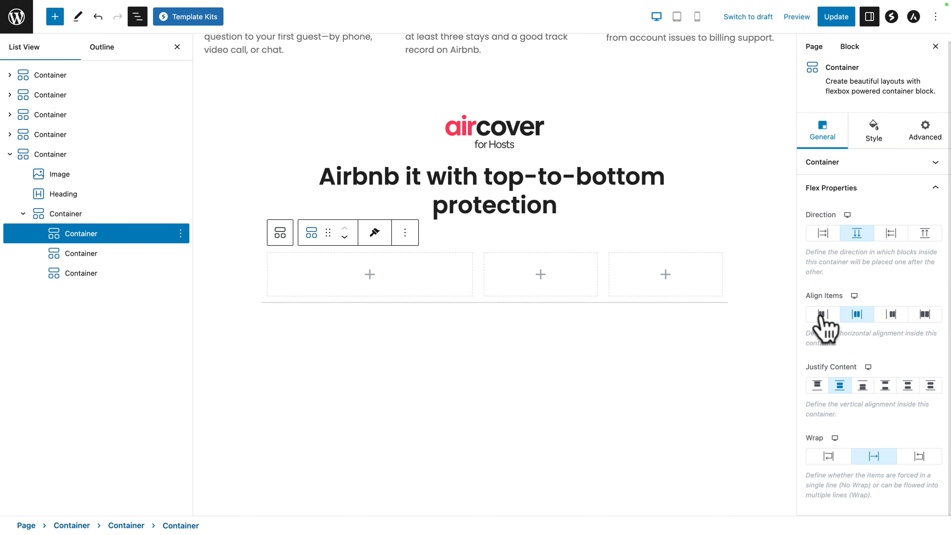
{"action": "left_click", "coordinate": [822, 315]}
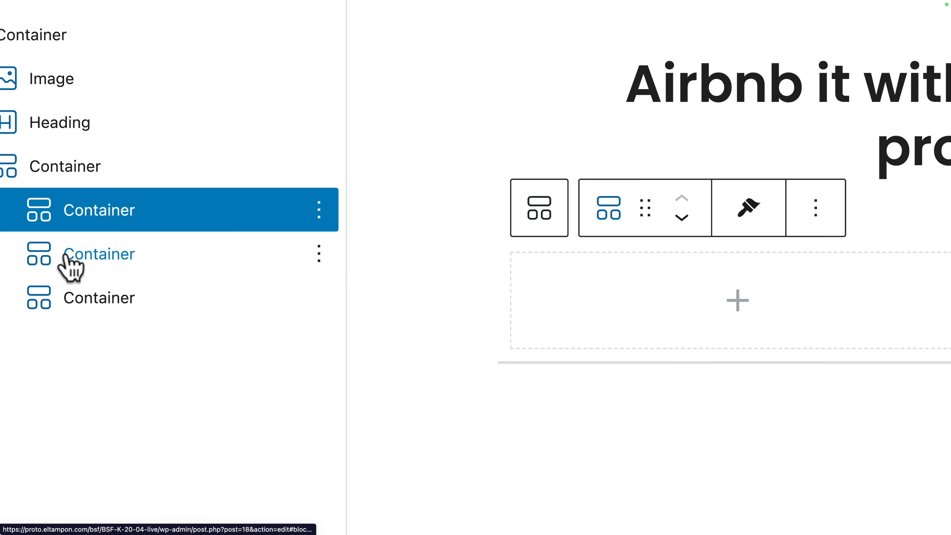
{"action": "left_click", "coordinate": [66, 258]}
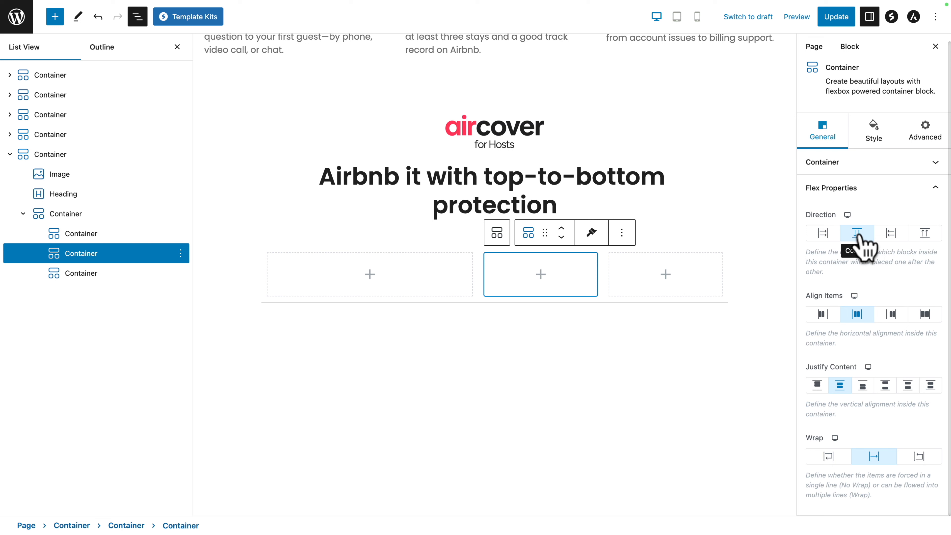
{"action": "left_click", "coordinate": [822, 315]}
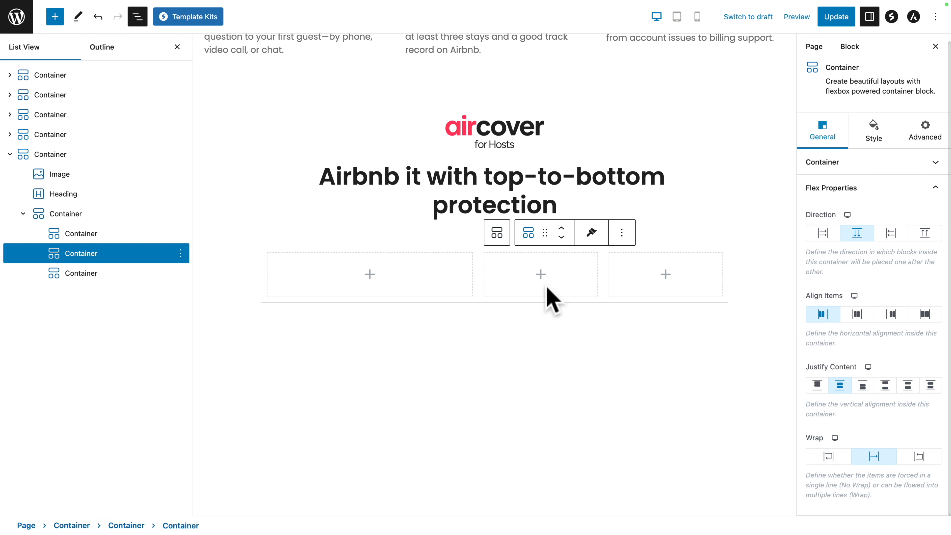
- Add a heading block with the text "Airbnb" inside the middle container
{"action": "left_click", "coordinate": [539, 277]}
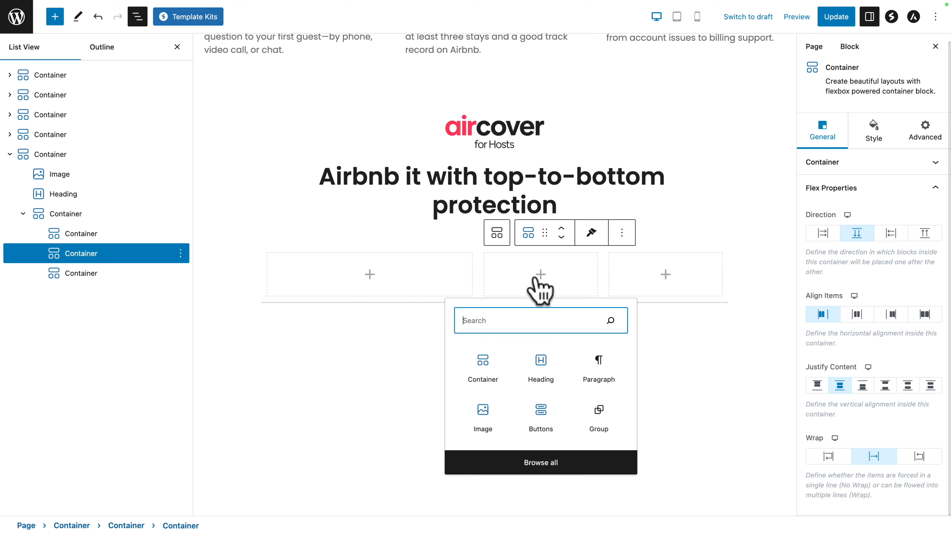
{"action": "left_click", "coordinate": [541, 366]}
{"action": "triple_click", "coordinate": [526, 276]}
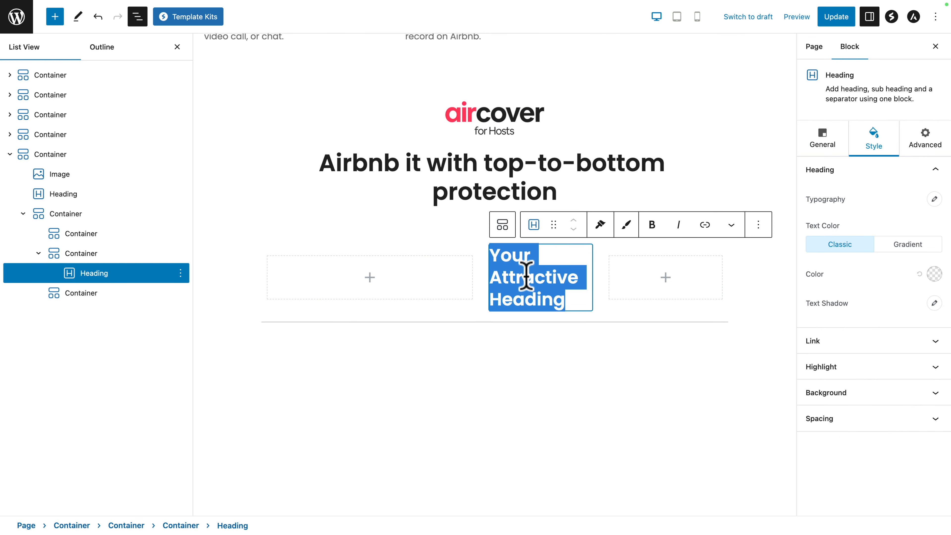
{"action": "type", "text": "Airbnb"}
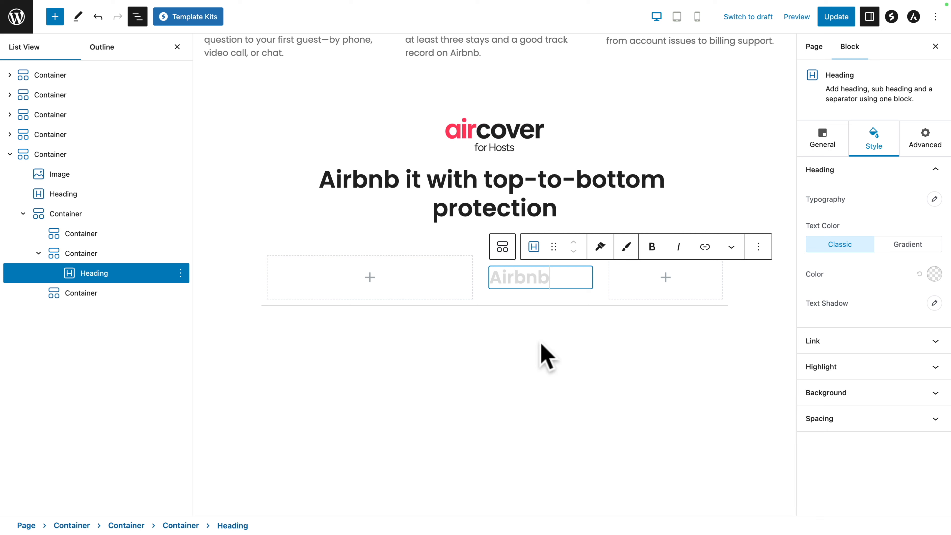
- Center the "Airbnb" heading and change its heading tag to Div
{"action": "left_click", "coordinate": [829, 141]}
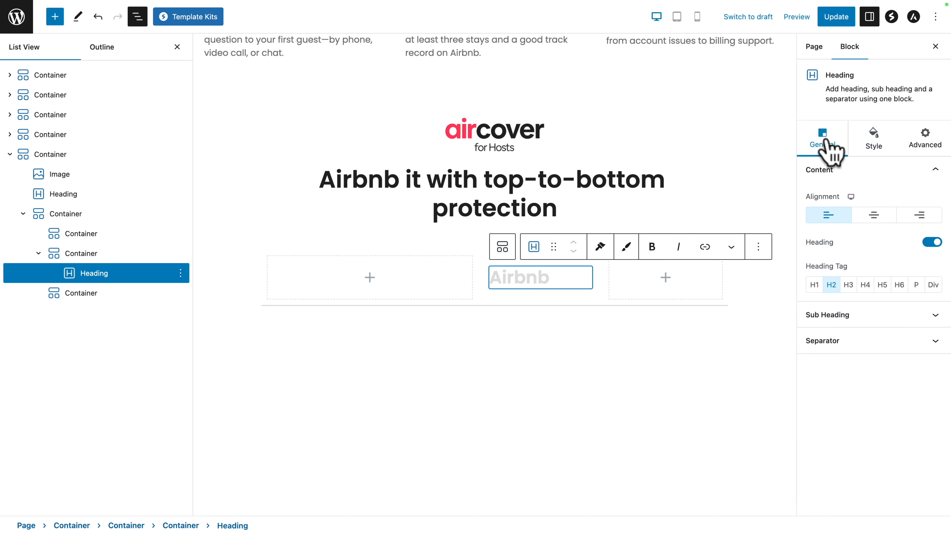
{"action": "left_click", "coordinate": [872, 219]}
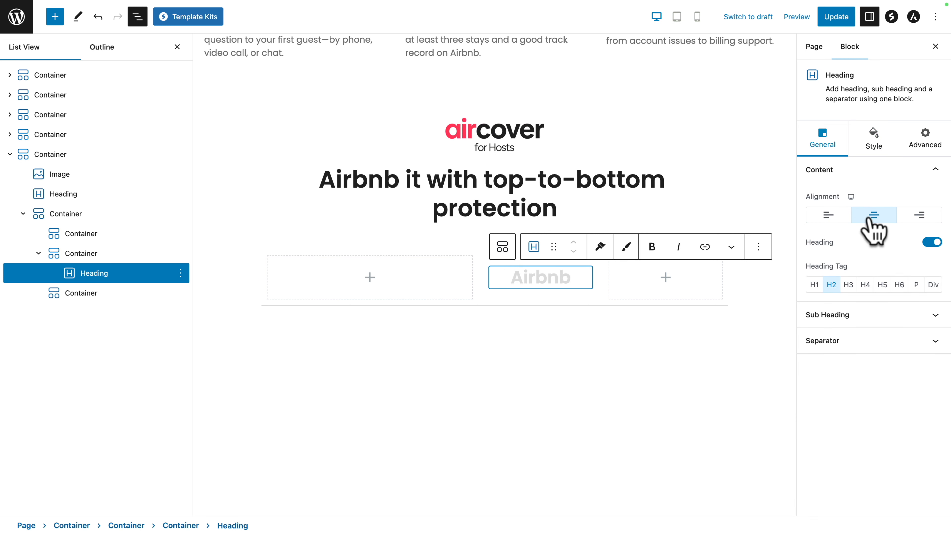
{"action": "left_click", "coordinate": [933, 284]}
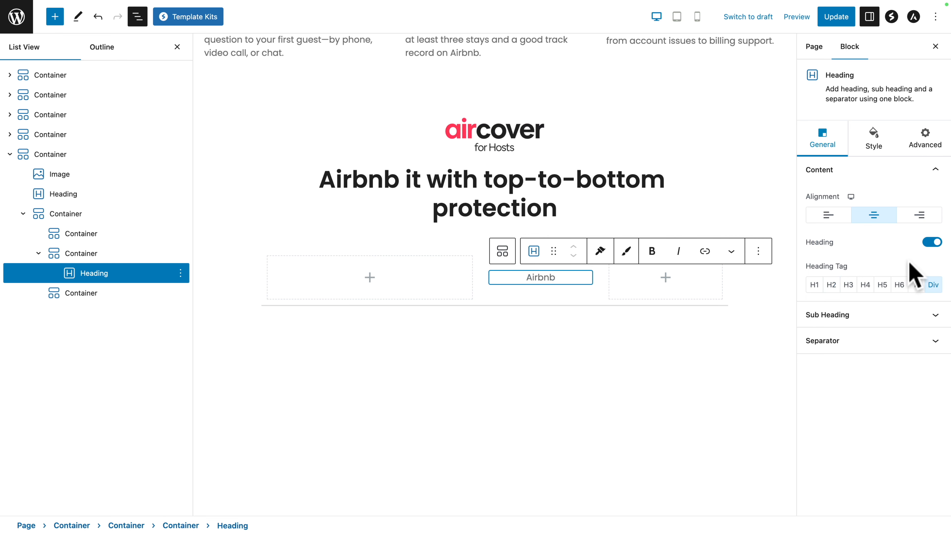
- Set the "Airbnb" heading's font size to 16 px and enter its line height in px
{"action": "left_click", "coordinate": [876, 150]}
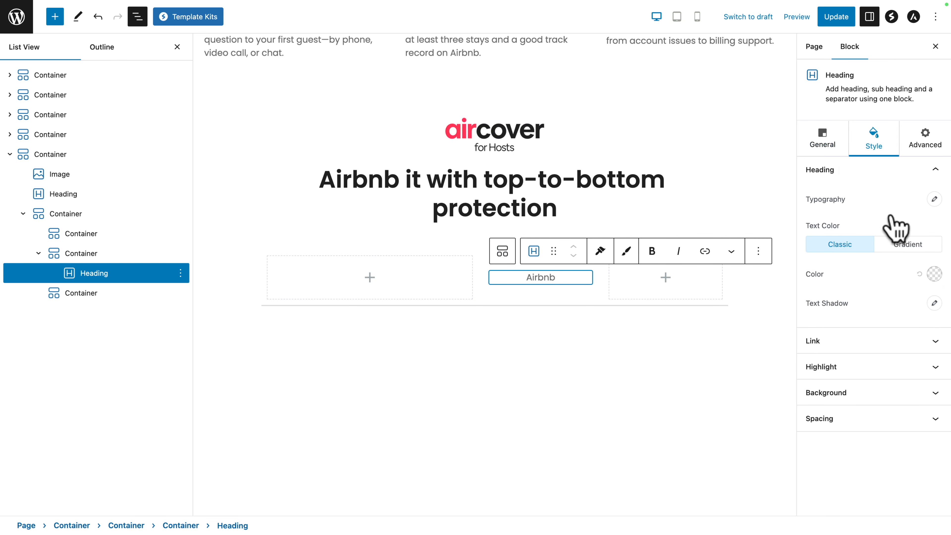
{"action": "left_click", "coordinate": [933, 199]}
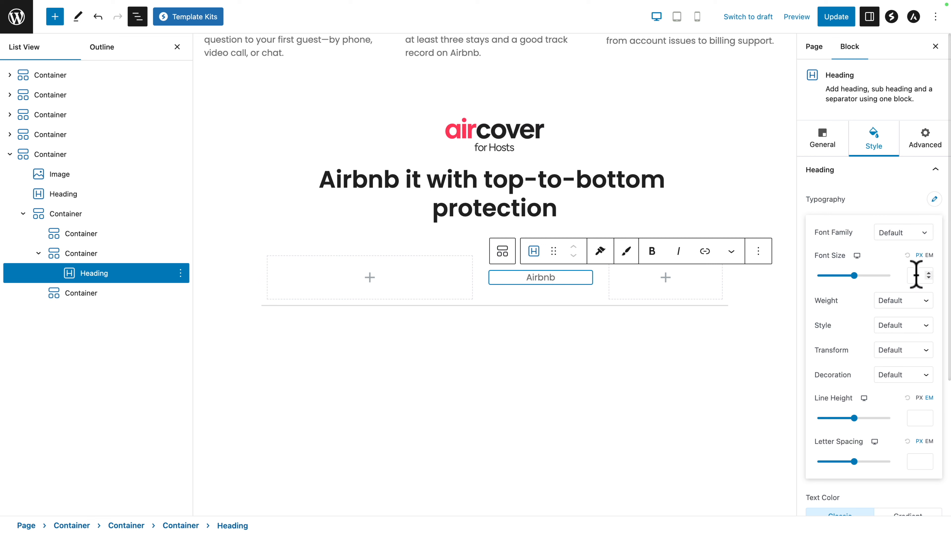
{"action": "type", "text": "16"}
{"action": "left_click", "coordinate": [918, 398]}
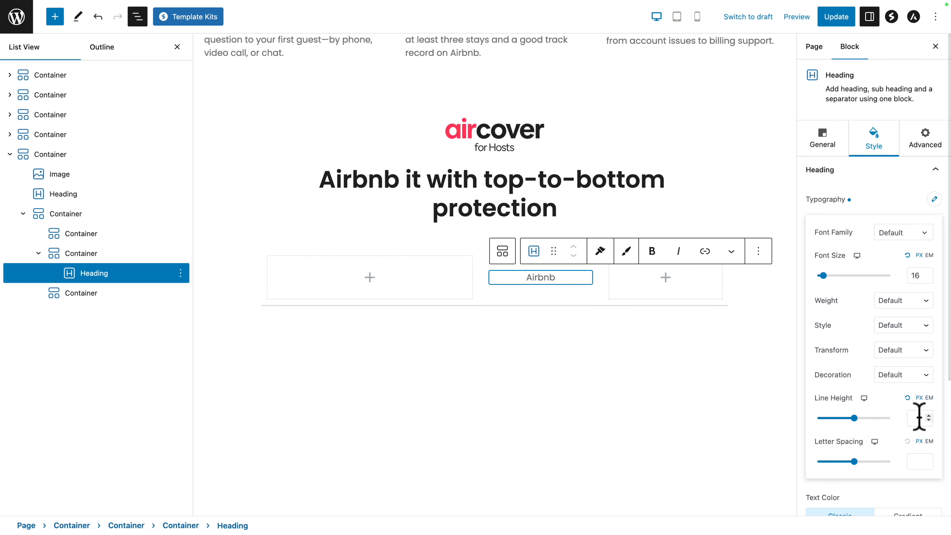
{"action": "type", "text": "2"}
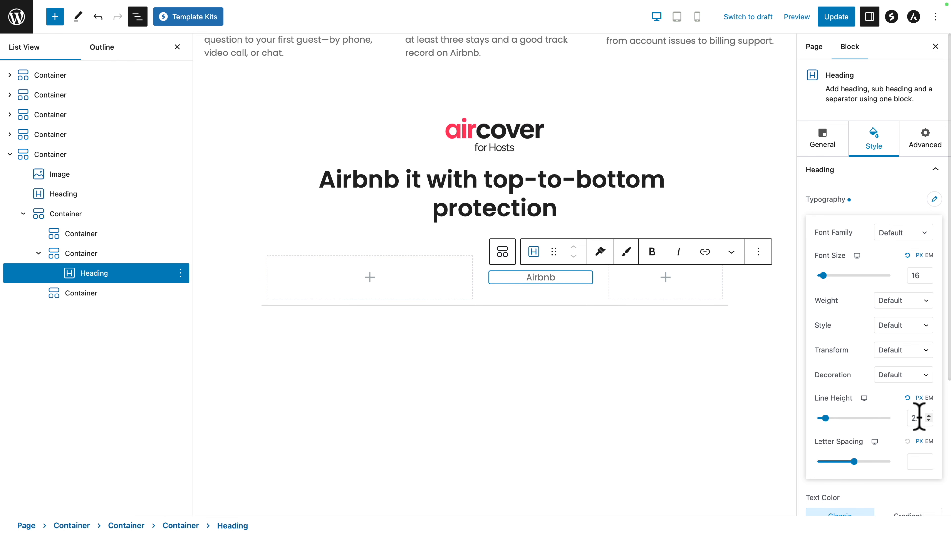
{"action": "left_click", "coordinate": [934, 198]}
- Set the "Airbnb" heading's text color to the black theme swatch #222222
{"action": "left_click", "coordinate": [934, 273]}
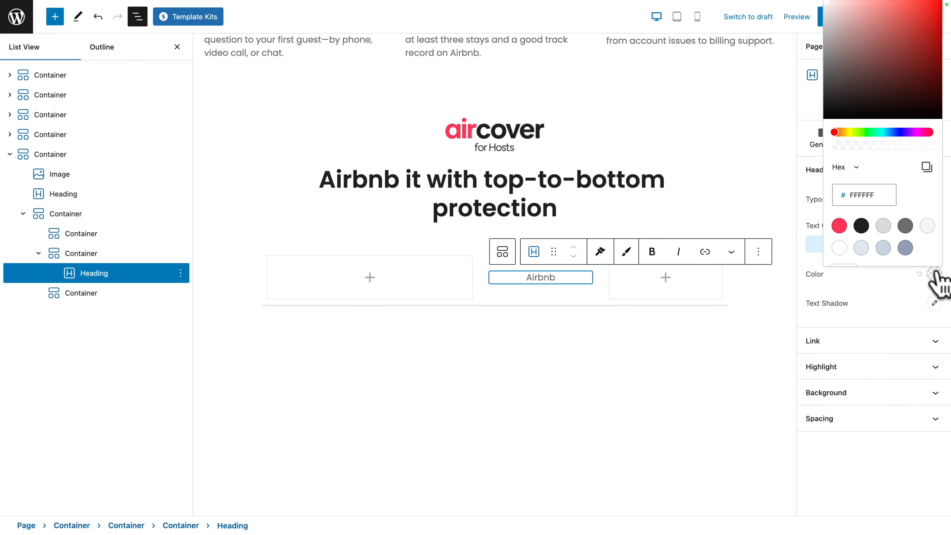
{"action": "left_click", "coordinate": [861, 232]}
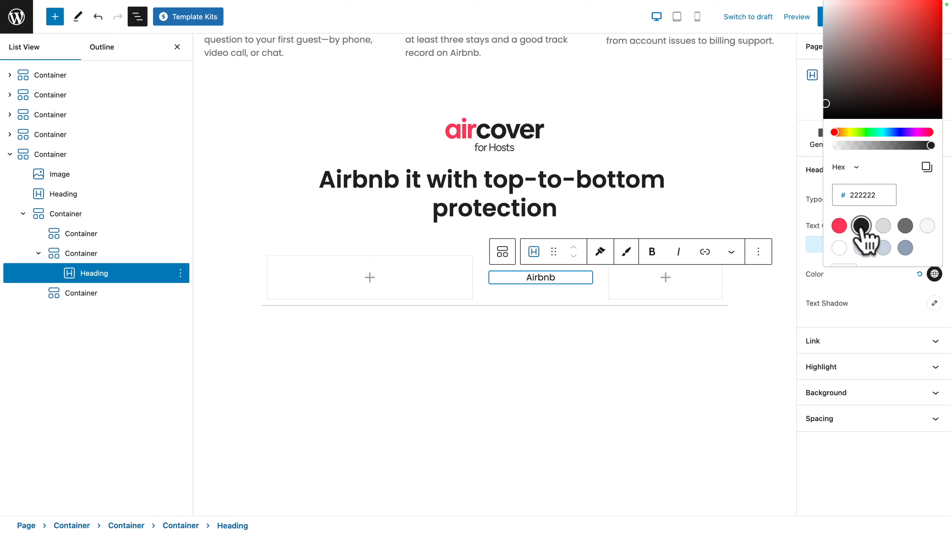
{"action": "left_click", "coordinate": [860, 500]}
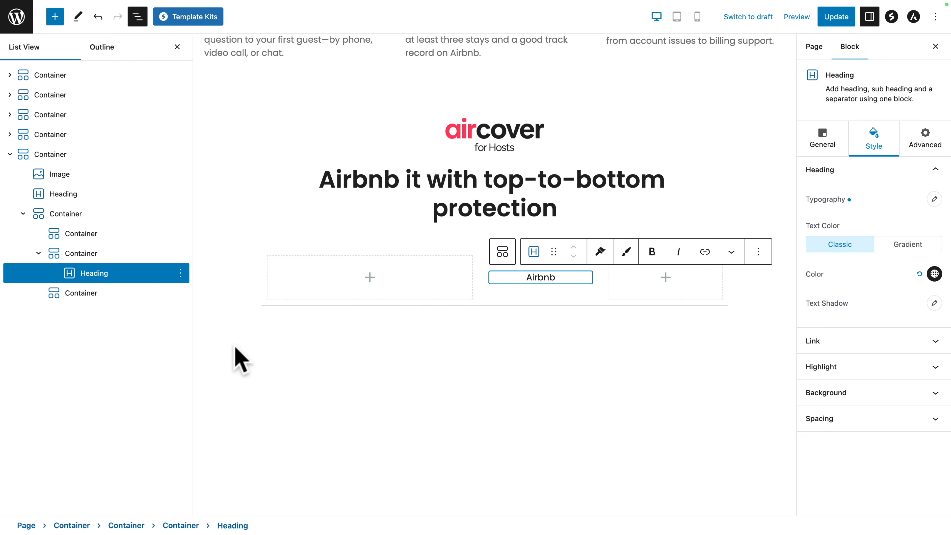
- Replace the empty third container in the header row with a duplicate of the container holding the "Airbnb" heading
{"action": "left_click", "coordinate": [38, 253]}
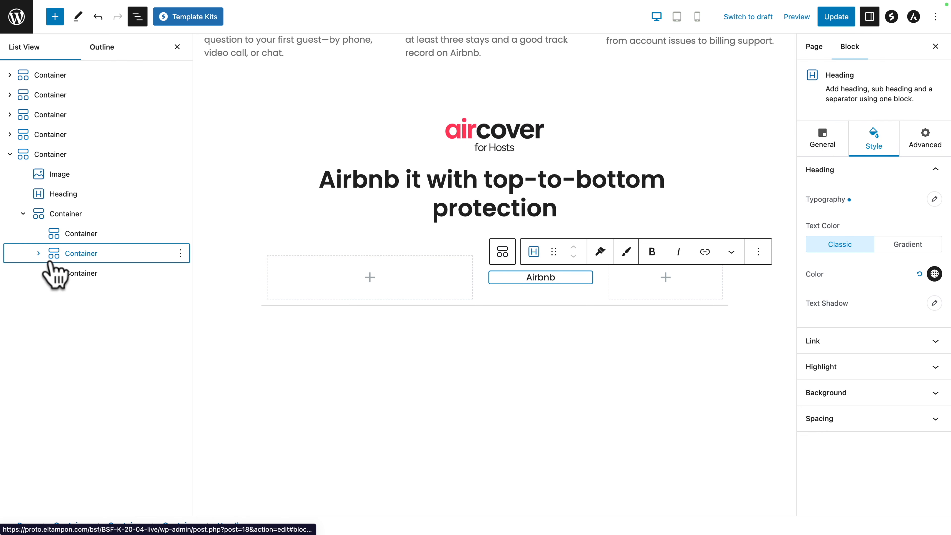
{"action": "left_click", "coordinate": [70, 273]}
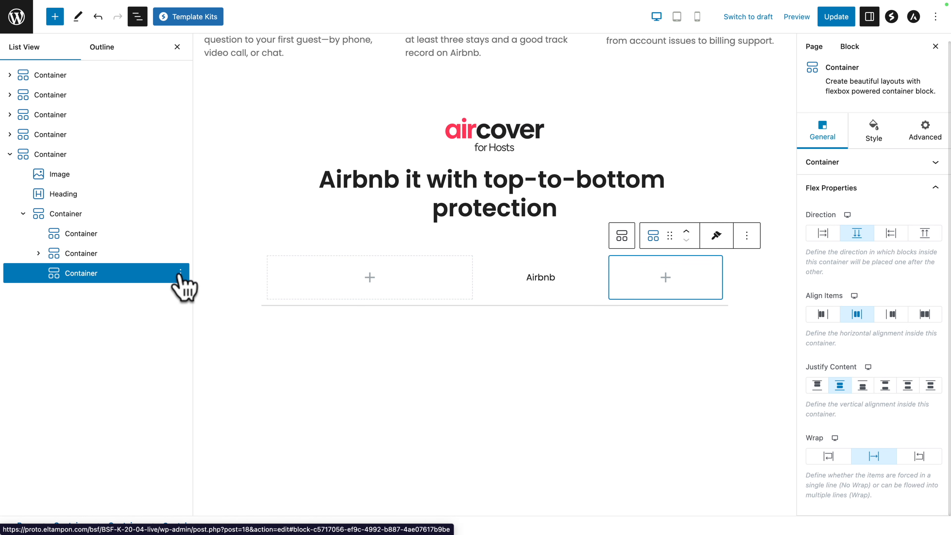
{"action": "left_click", "coordinate": [180, 272]}
{"action": "scroll", "coordinate": [209, 240], "scroll_direction": "down", "scroll_amount": 2}
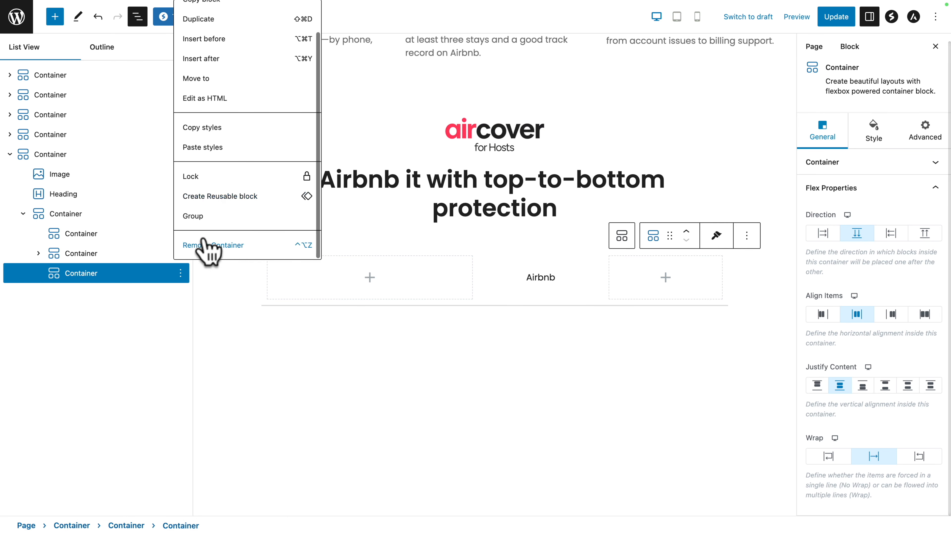
{"action": "left_click", "coordinate": [205, 244]}
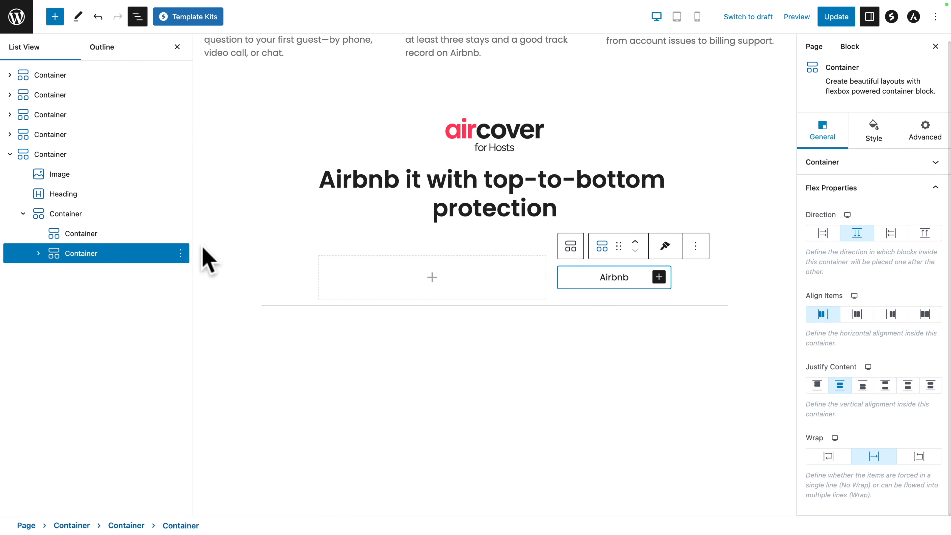
{"action": "left_click", "coordinate": [180, 253]}
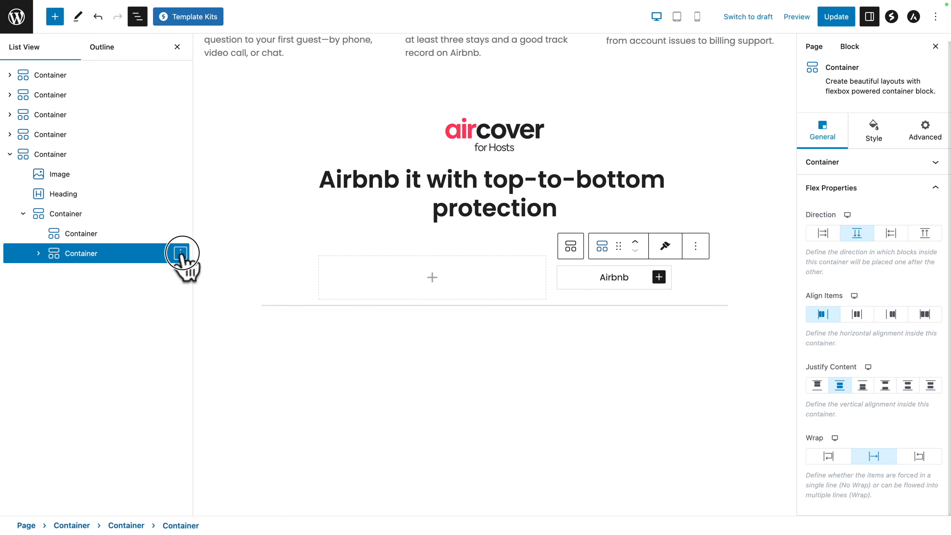
{"action": "left_click", "coordinate": [198, 318]}
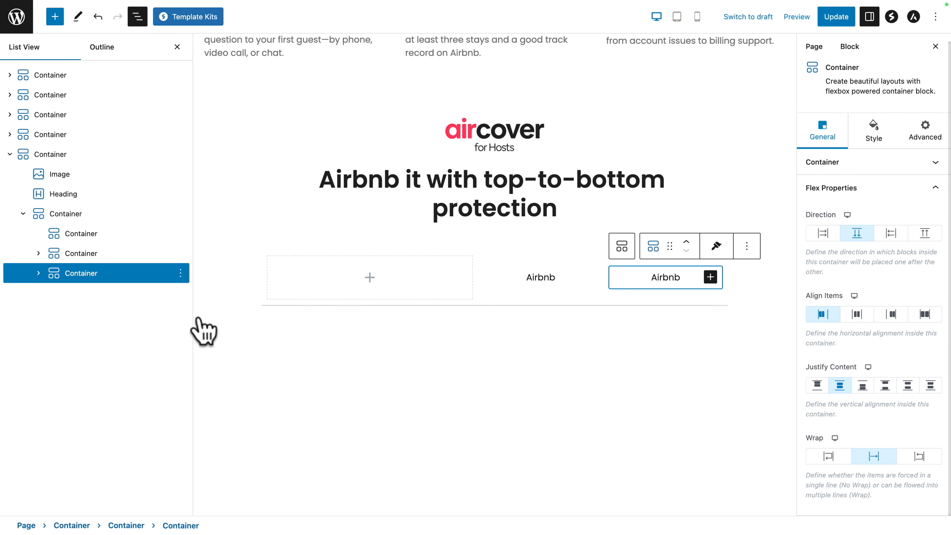
- Change the duplicated heading's text to "Competitors" and save the page update
{"action": "double_click", "coordinate": [655, 277]}
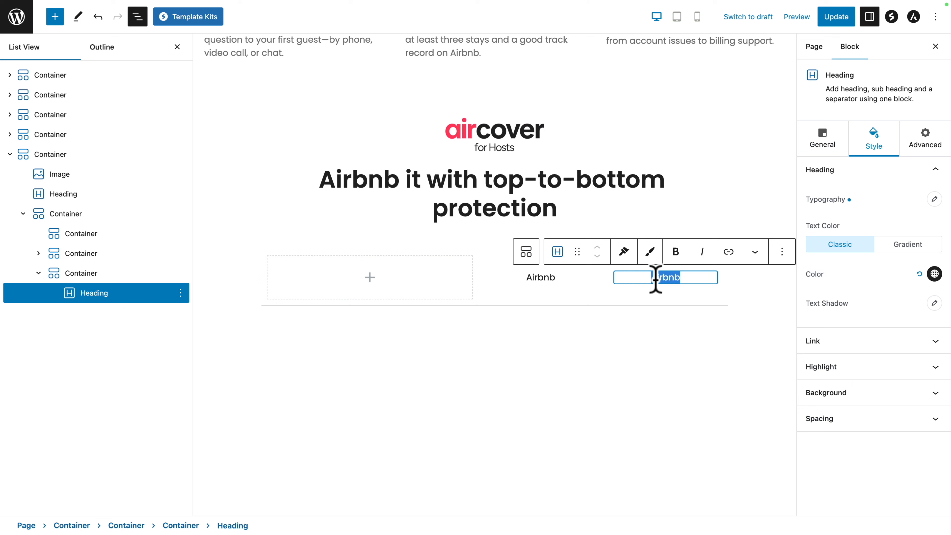
{"action": "type", "text": "Competitors"}
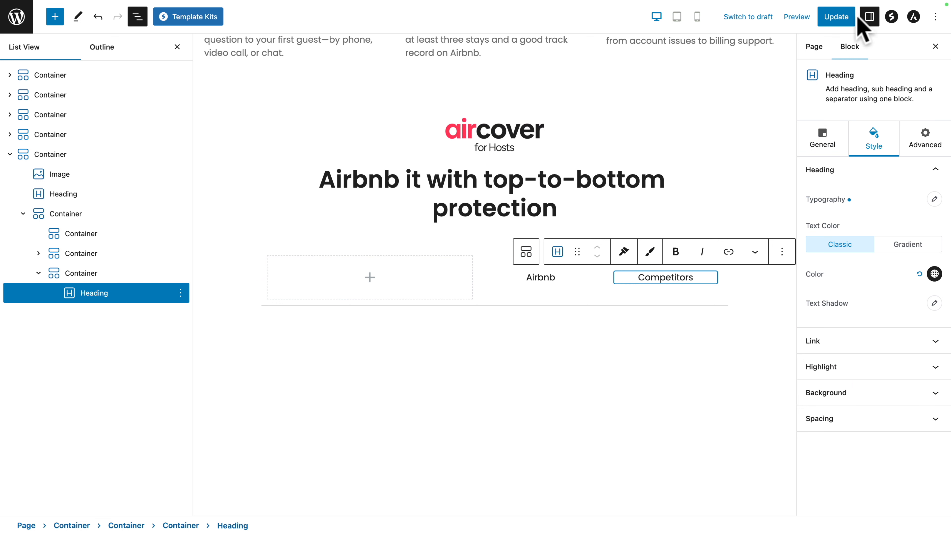
{"action": "left_click", "coordinate": [836, 17]}
- Duplicate the header row container with its three columns to start the first comparison row
{"action": "left_click", "coordinate": [23, 214]}
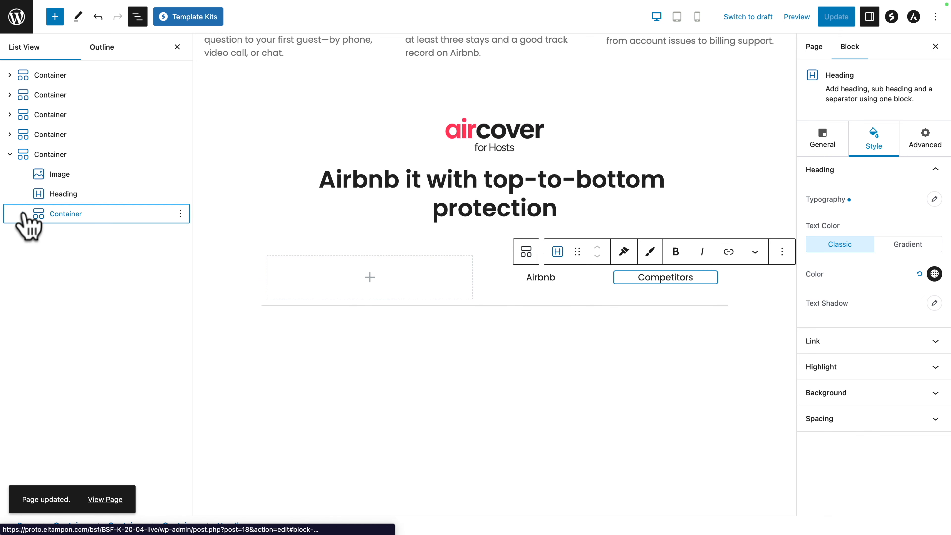
{"action": "left_click", "coordinate": [177, 215]}
{"action": "left_click", "coordinate": [181, 213]}
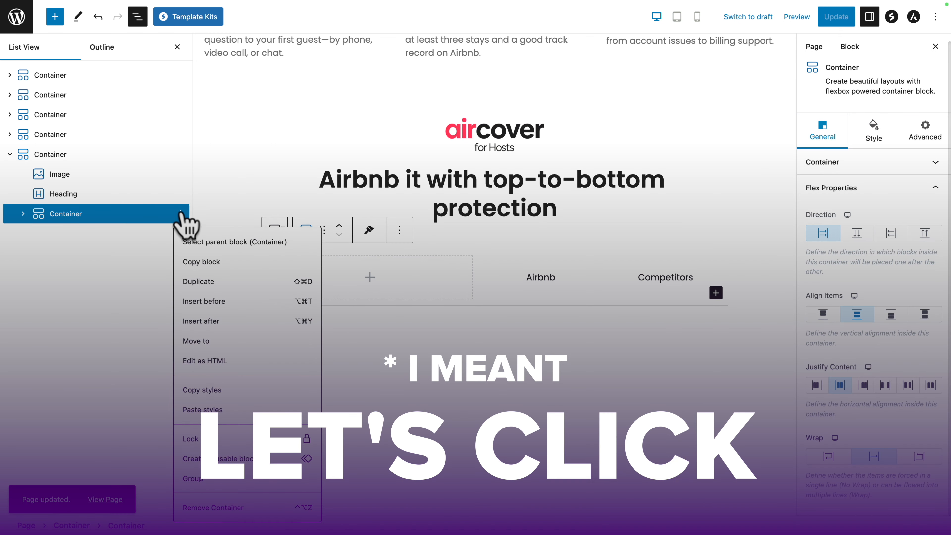
{"action": "left_click", "coordinate": [189, 282]}
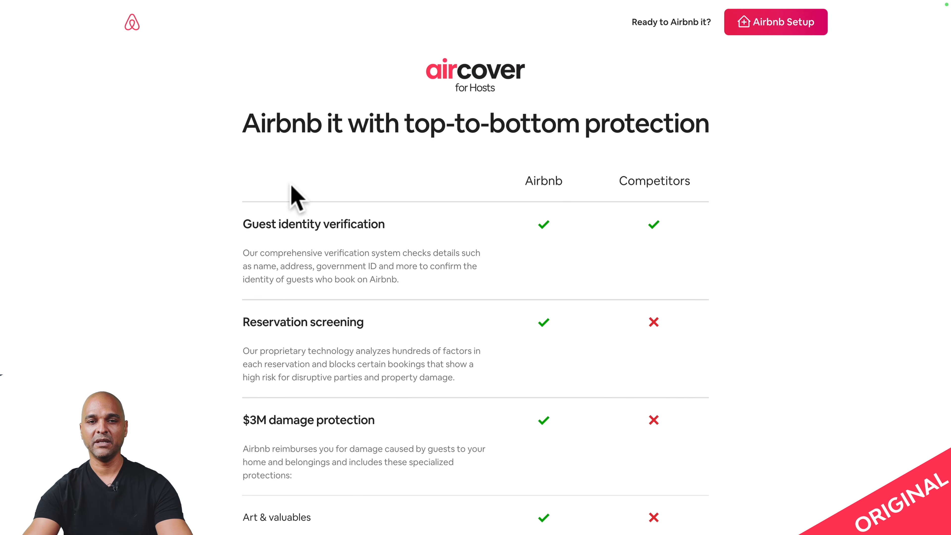
{"action": "left_click_drag", "start_coordinate": [289, 190], "coordinate": [648, 168]}
{"action": "left_click", "coordinate": [523, 187]}
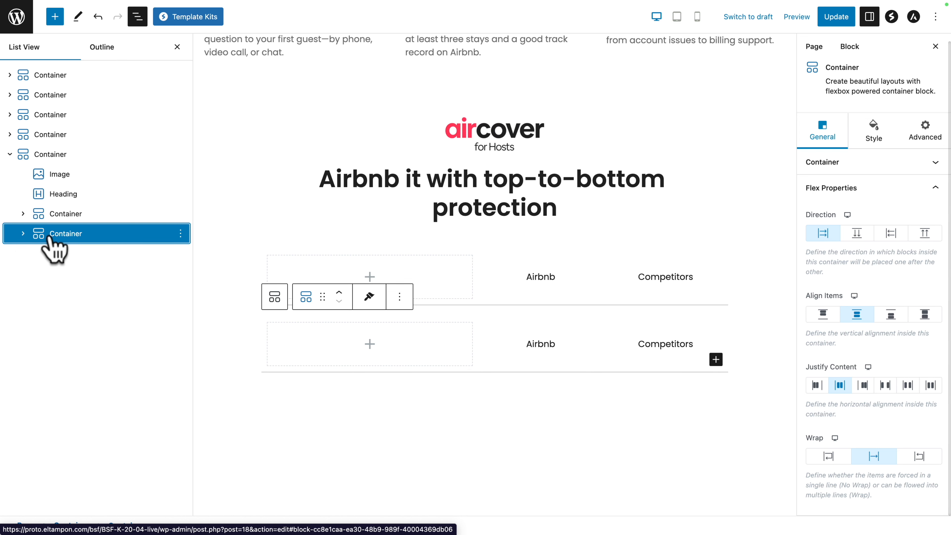
- Set the padding of the duplicated row's first, empty container to 0 px on all sides
{"action": "left_click", "coordinate": [23, 233]}
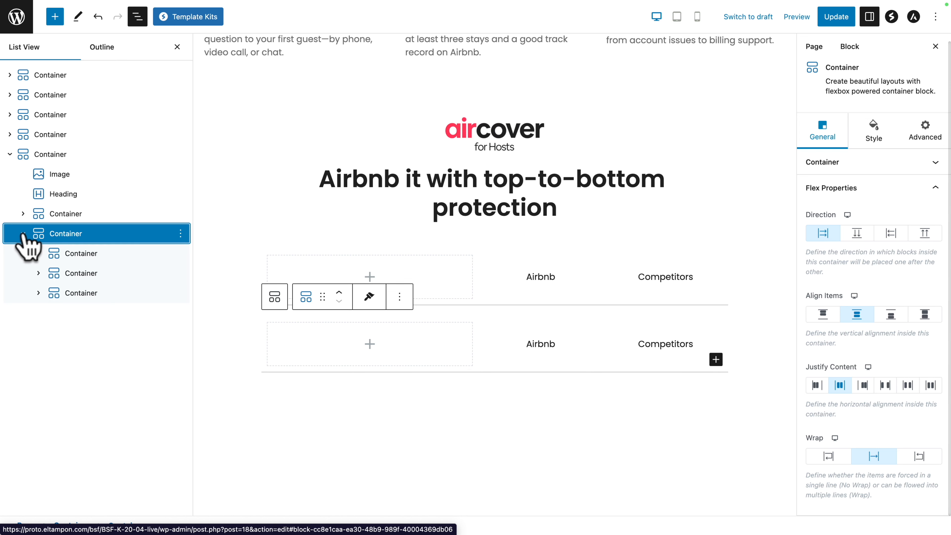
{"action": "left_click", "coordinate": [79, 254]}
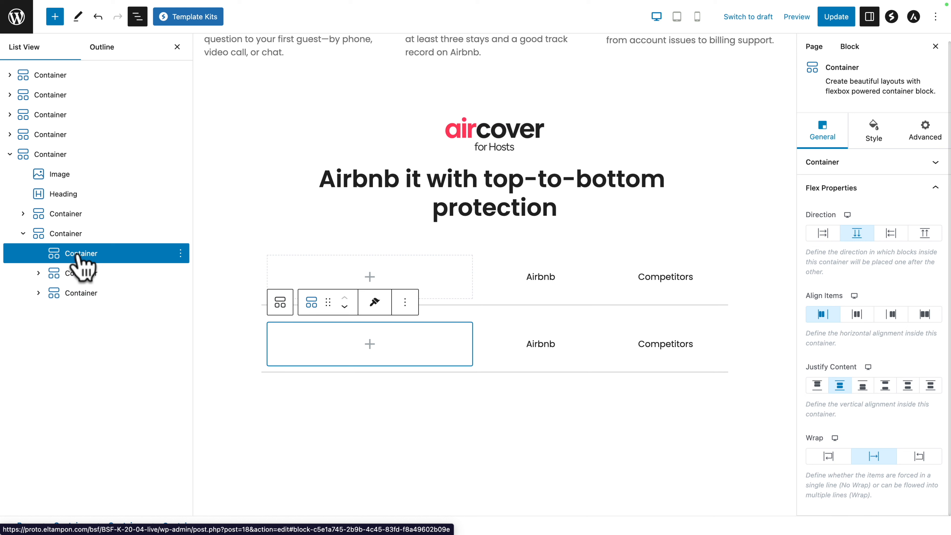
{"action": "left_click", "coordinate": [874, 131]}
{"action": "left_click", "coordinate": [819, 333]}
{"action": "scroll", "coordinate": [818, 347], "scroll_direction": "down", "scroll_amount": 1}
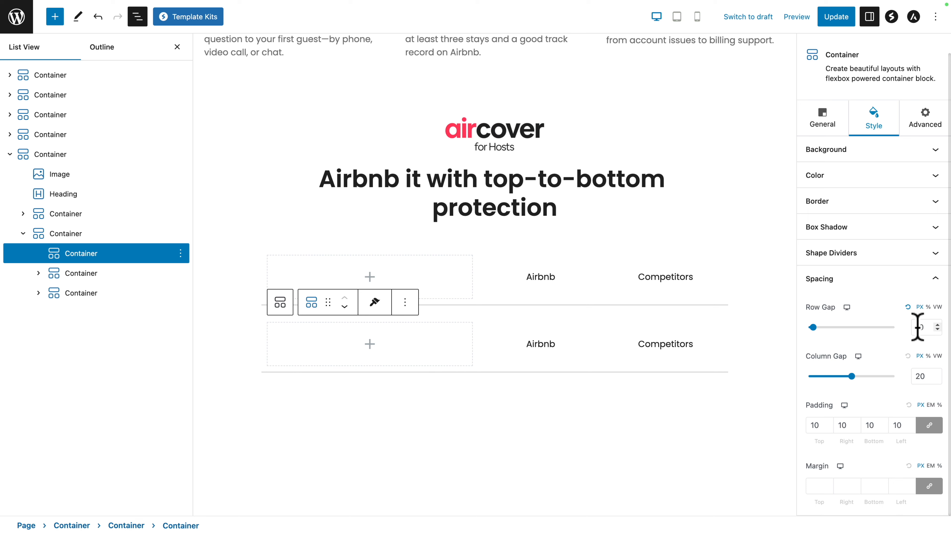
{"action": "left_click", "coordinate": [814, 426]}
{"action": "type", "text": "0"}
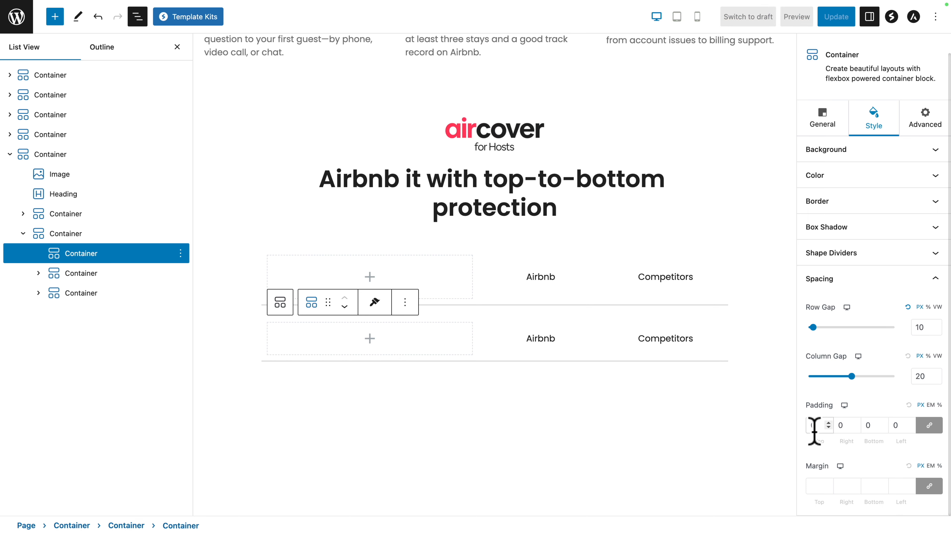
- Set the padding of the duplicated row's "Airbnb" and "Competitors" containers to 0 px on all sides
{"action": "left_click", "coordinate": [73, 275]}
{"action": "left_click", "coordinate": [921, 346]}
{"action": "key", "text": "BackSpace"}
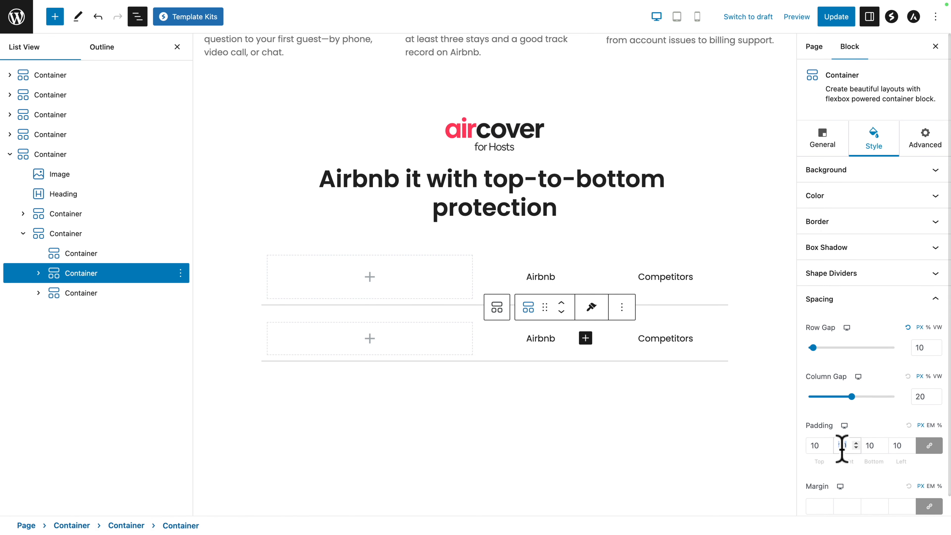
{"action": "type", "text": "0"}
{"action": "left_click", "coordinate": [99, 294]}
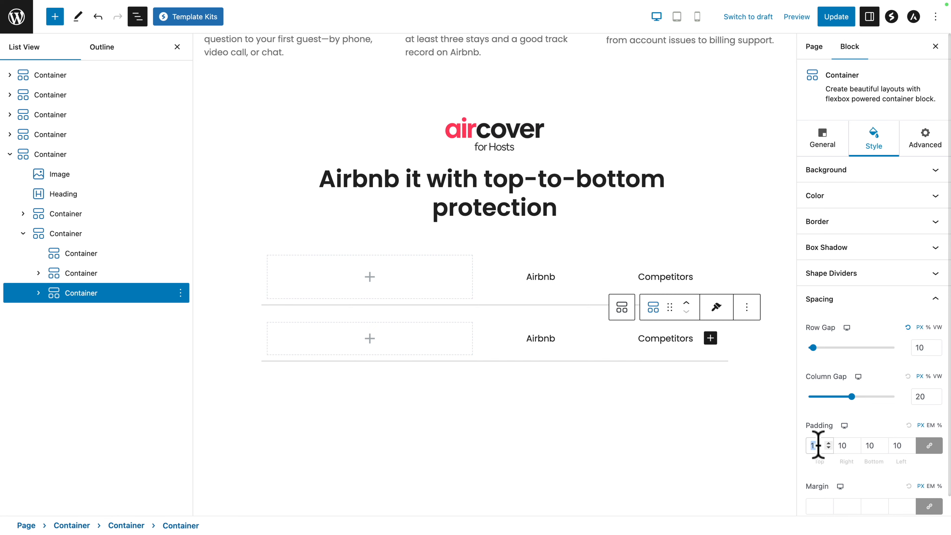
{"action": "type", "text": "0"}
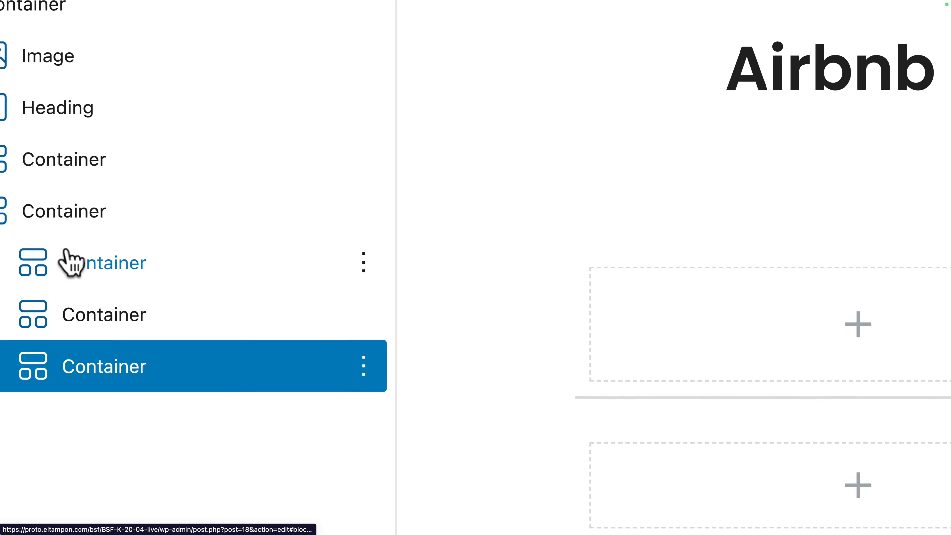
{"action": "left_click", "coordinate": [65, 255]}
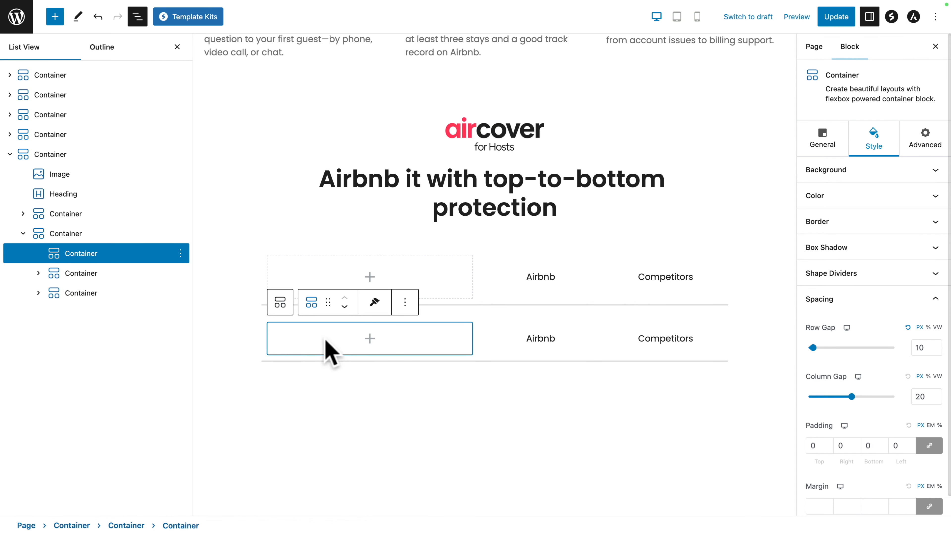
{"action": "left_click", "coordinate": [369, 338]}
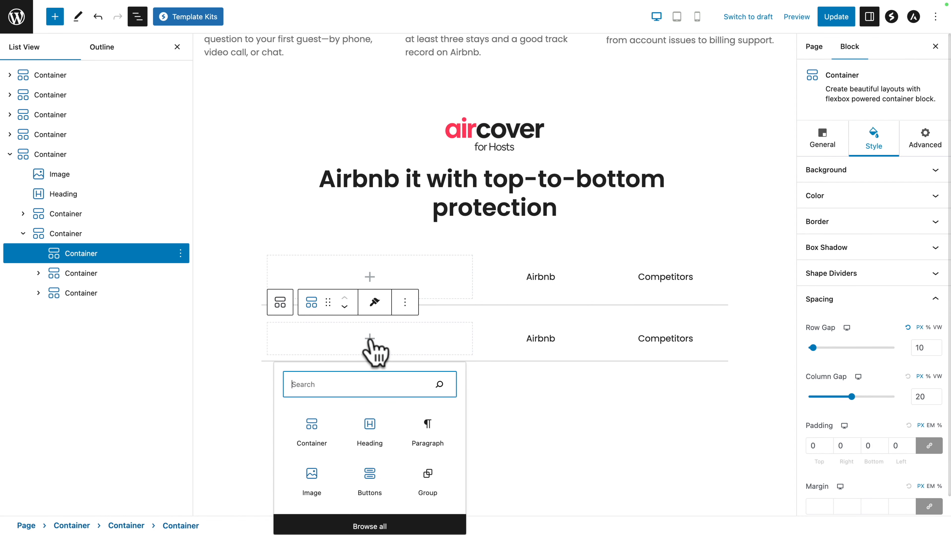
{"action": "left_click", "coordinate": [344, 341]}
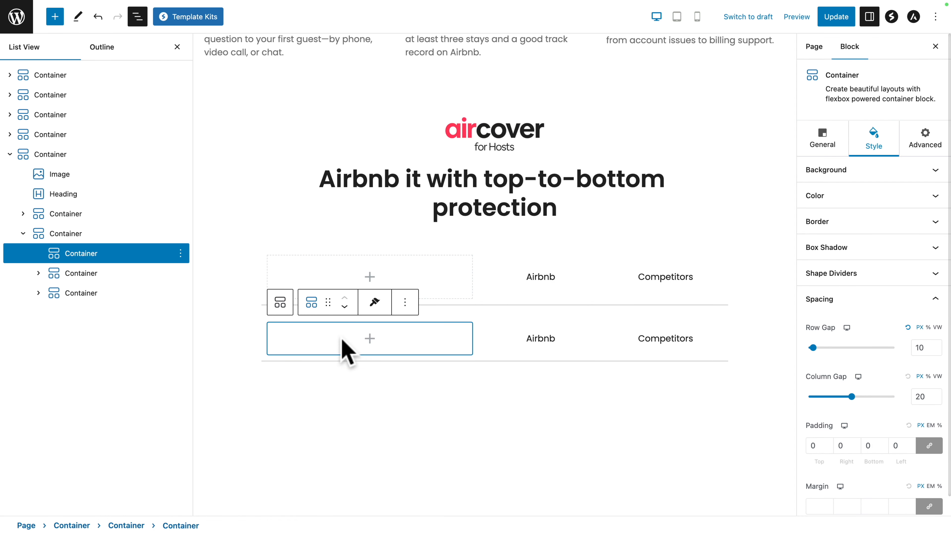
- Move the second row's "Airbnb" heading into that row's empty first container
{"action": "left_click", "coordinate": [534, 339]}
{"action": "left_click_drag", "start_coordinate": [549, 313], "coordinate": [373, 350]}
{"action": "scroll", "coordinate": [373, 337], "scroll_direction": "down", "scroll_amount": 6}
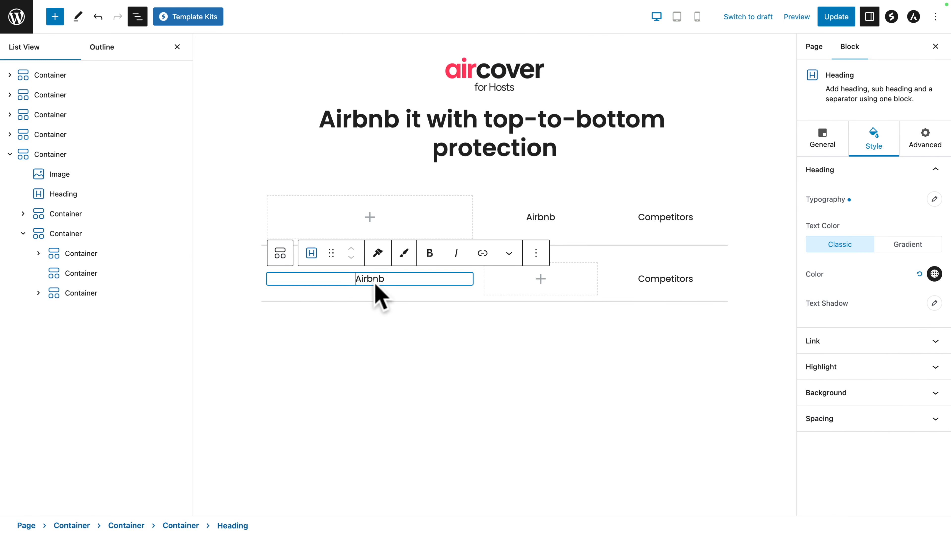
- Change the moved heading's text to "Guest identity verification" and align it left
{"action": "type", "text": "Guest identity verification"}
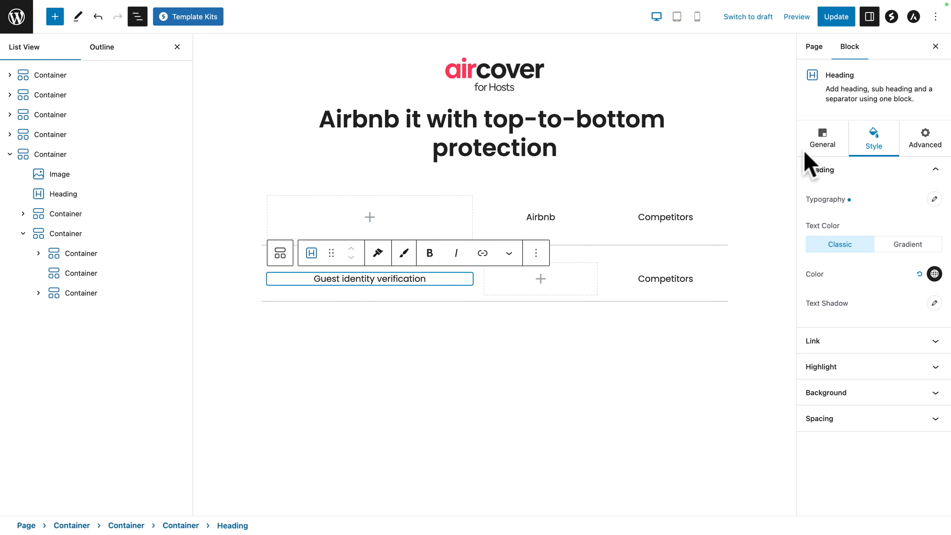
{"action": "left_click", "coordinate": [820, 140]}
{"action": "left_click", "coordinate": [814, 213]}
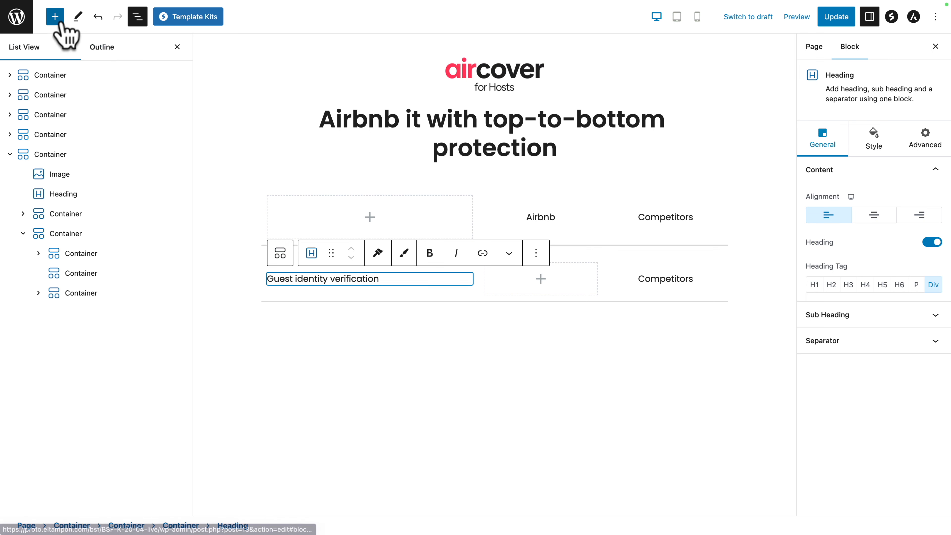
- Add a paragraph reading "Our comprehensive verification system checks details such as name, address, government ID and more to confirm the identity of guests who book on Airbnb."
{"action": "left_click", "coordinate": [54, 16]}
{"action": "left_click", "coordinate": [56, 55]}
{"action": "type", "text": "p"}
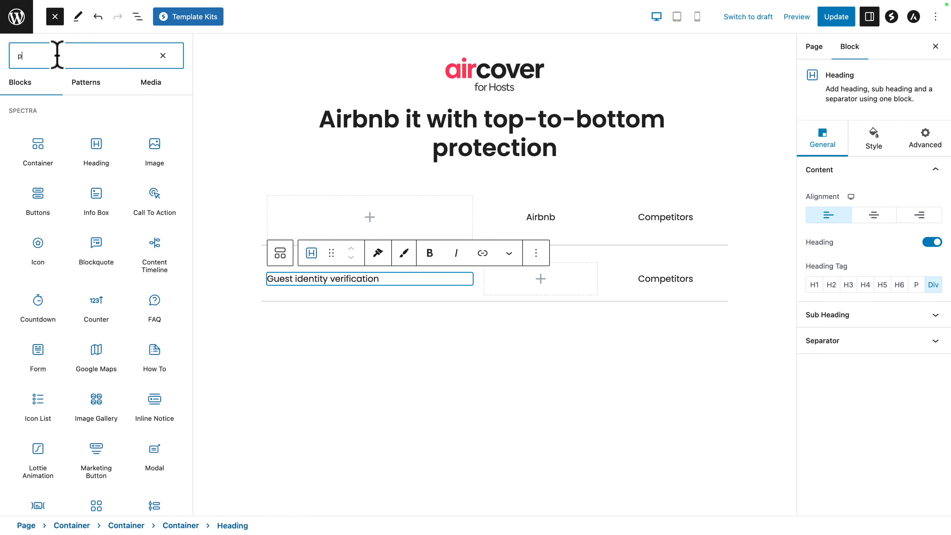
{"action": "type", "text": "ara"}
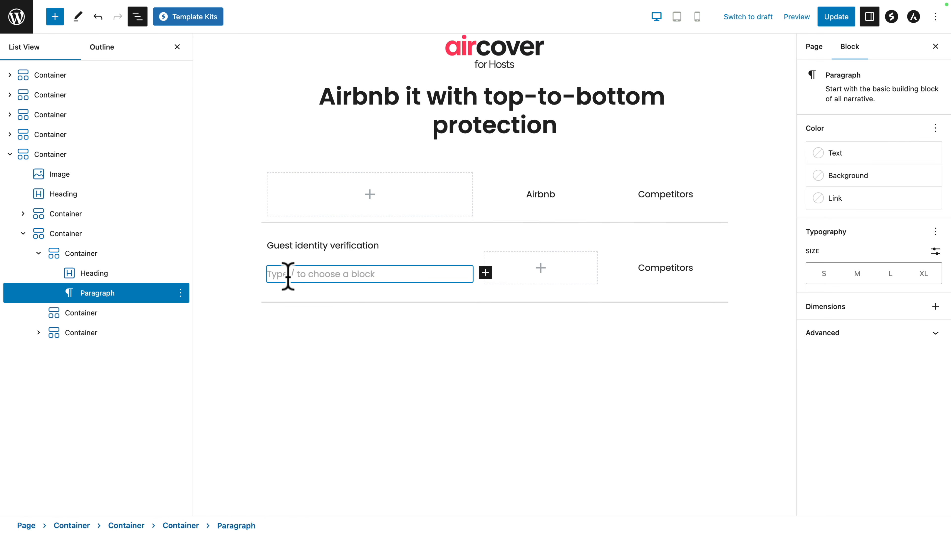
{"action": "type", "text": "Our comprehensive verification system checks details such as name, address, government ID and more to confirm the identity of guests who book on Airbnb."}
{"action": "scroll", "coordinate": [290, 285], "scroll_direction": "down", "scroll_amount": 2}
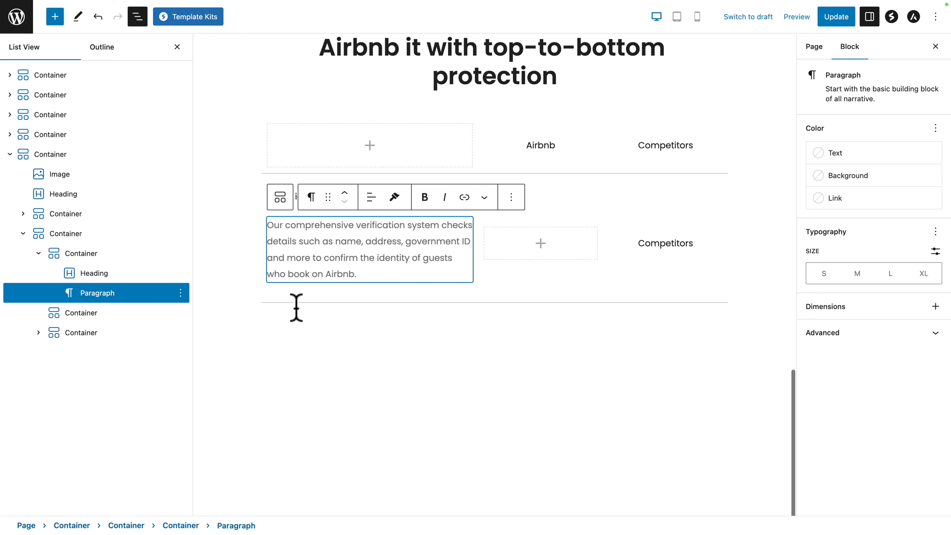
- Copy the style of the paragraph under "One-to-one guidance from a Superhost" onto the new guest verification paragraph
{"action": "scroll", "coordinate": [305, 356], "scroll_direction": "up", "scroll_amount": 10}
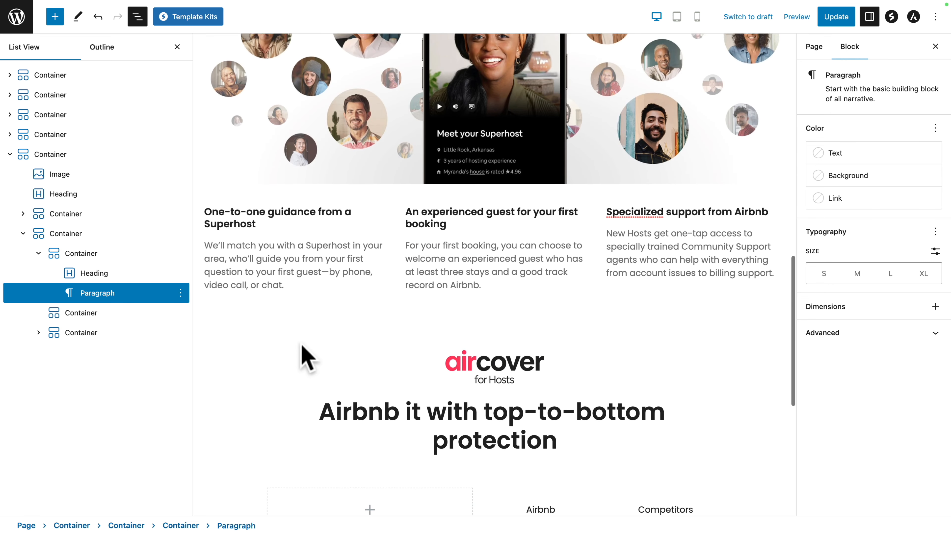
{"action": "left_click", "coordinate": [251, 287]}
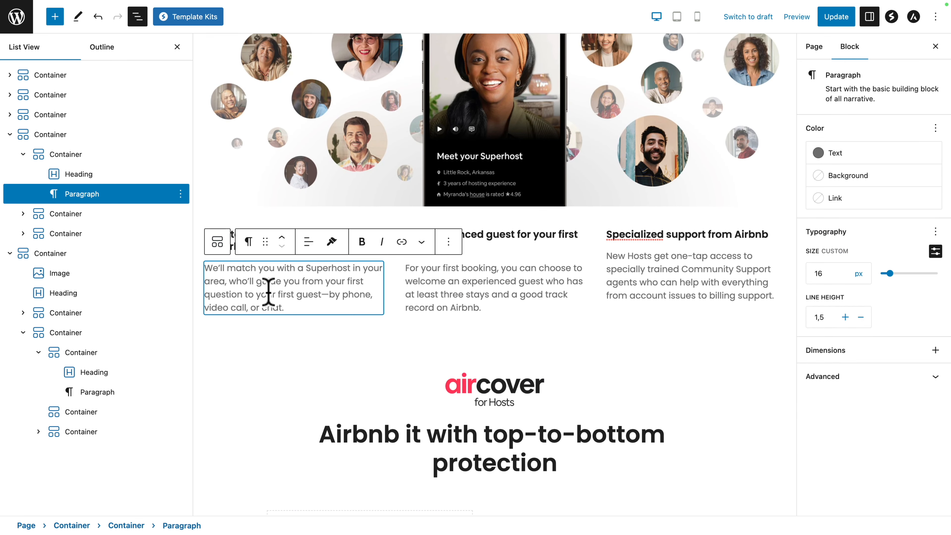
{"action": "left_click", "coordinate": [332, 241]}
{"action": "left_click", "coordinate": [324, 275]}
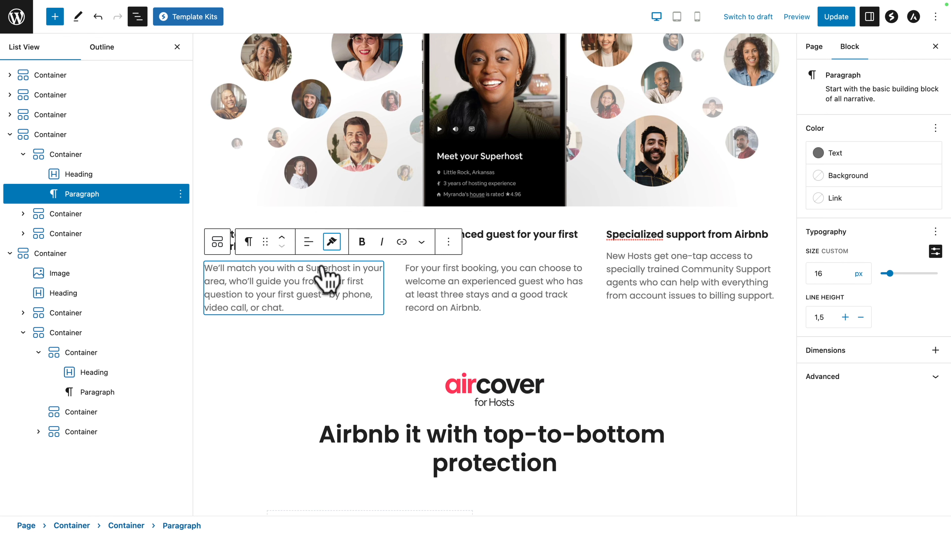
{"action": "scroll", "coordinate": [295, 359], "scroll_direction": "down", "scroll_amount": 10}
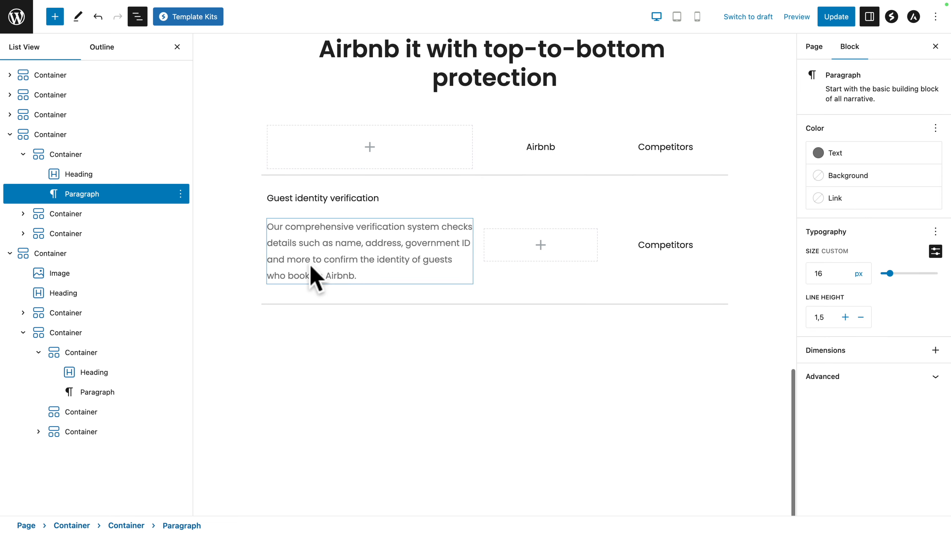
{"action": "left_click", "coordinate": [321, 254]}
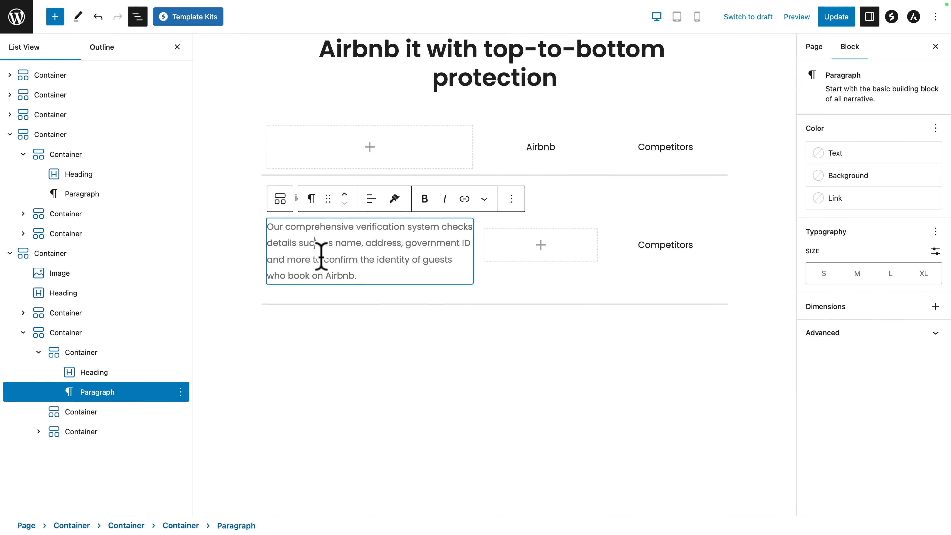
{"action": "left_click", "coordinate": [395, 200]}
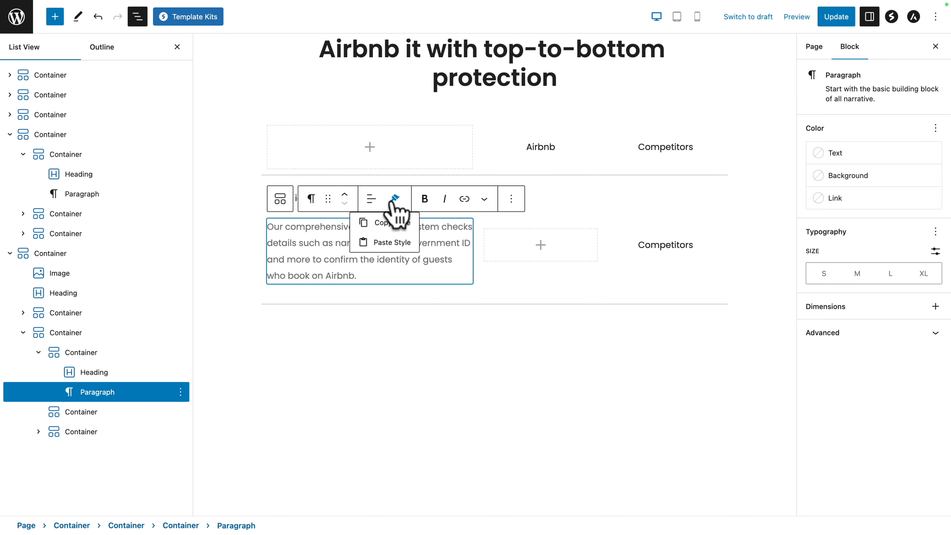
{"action": "left_click", "coordinate": [385, 242]}
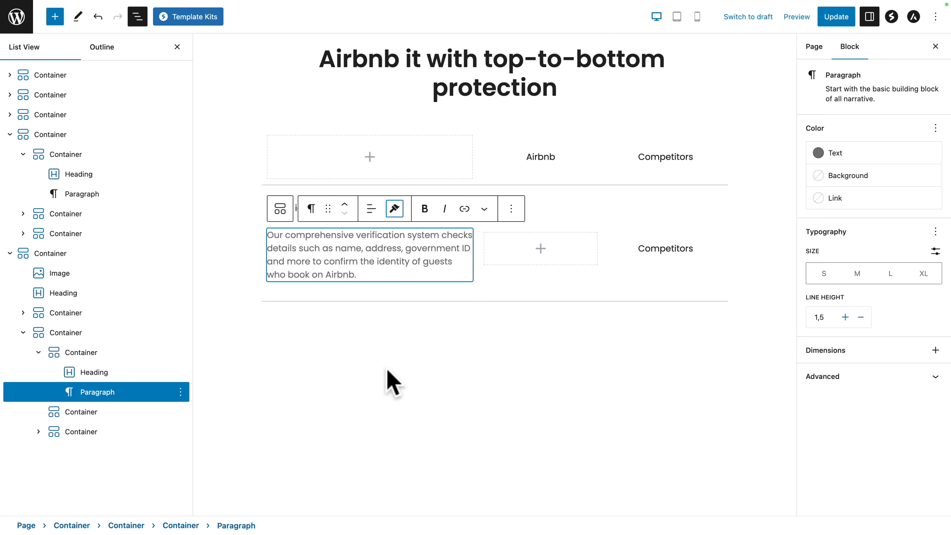
- Add an Icon block to the empty Airbnb container in the "Guest identity verification" row
{"action": "left_click", "coordinate": [540, 249]}
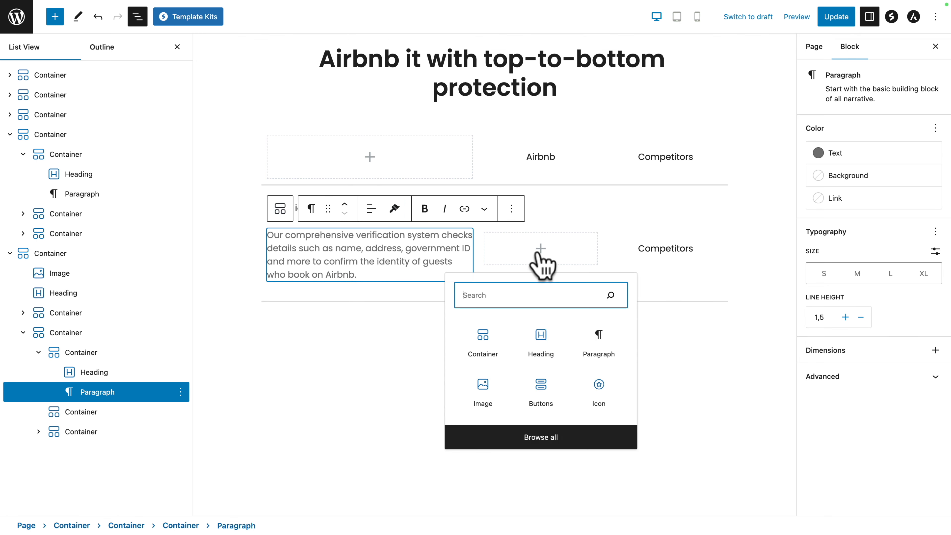
{"action": "type", "text": "icon"}
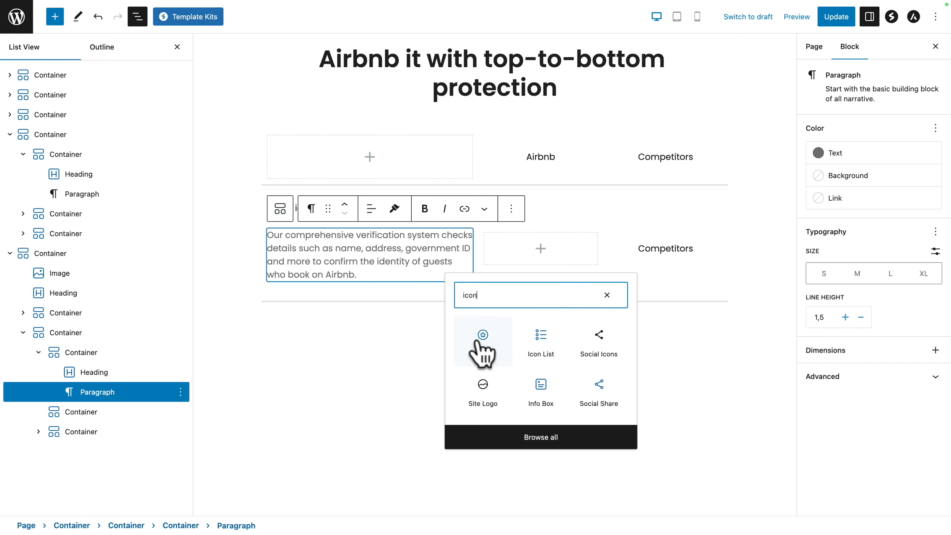
{"action": "left_click", "coordinate": [483, 339]}
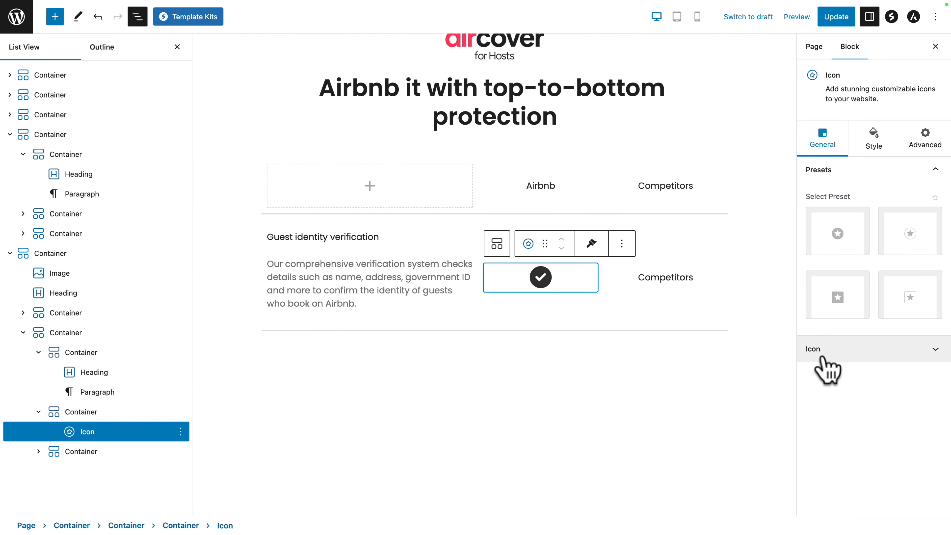
- Change the new icon to the plain Check icon, with size 26 px and center alignment
{"action": "left_click", "coordinate": [819, 355]}
{"action": "left_click", "coordinate": [874, 263]}
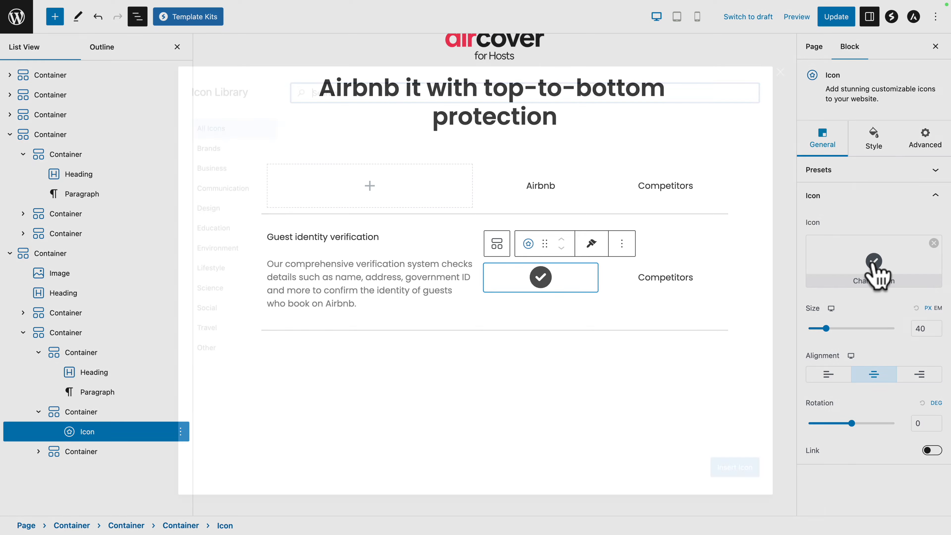
{"action": "type", "text": "check"}
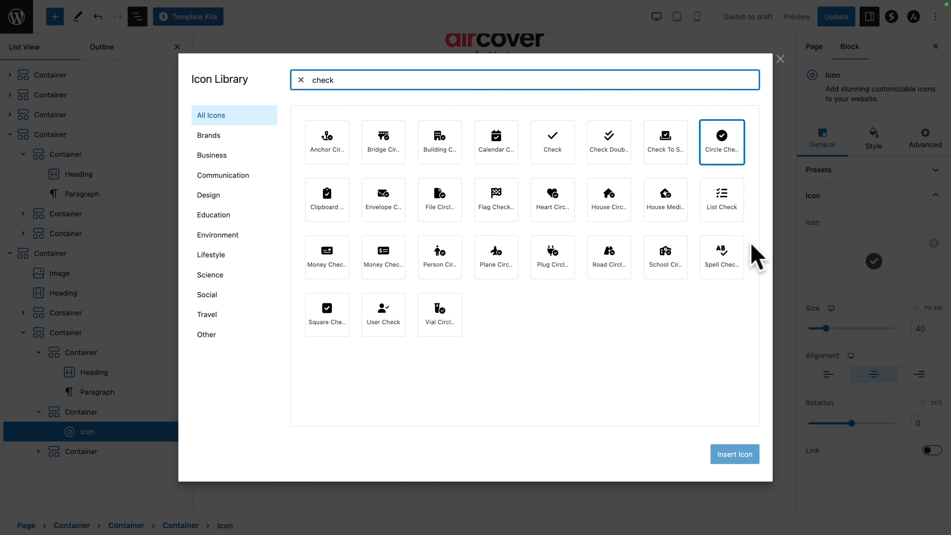
{"action": "left_click", "coordinate": [552, 154]}
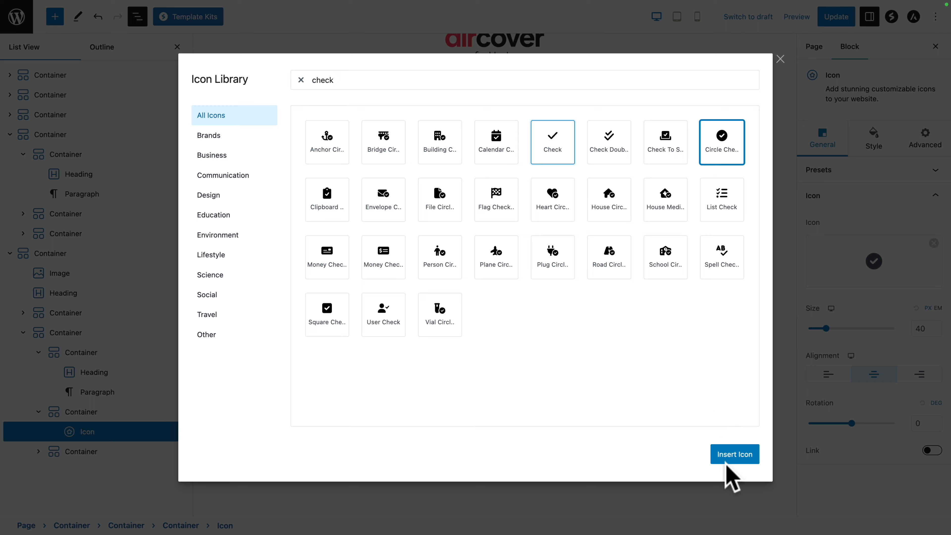
{"action": "left_click", "coordinate": [733, 455]}
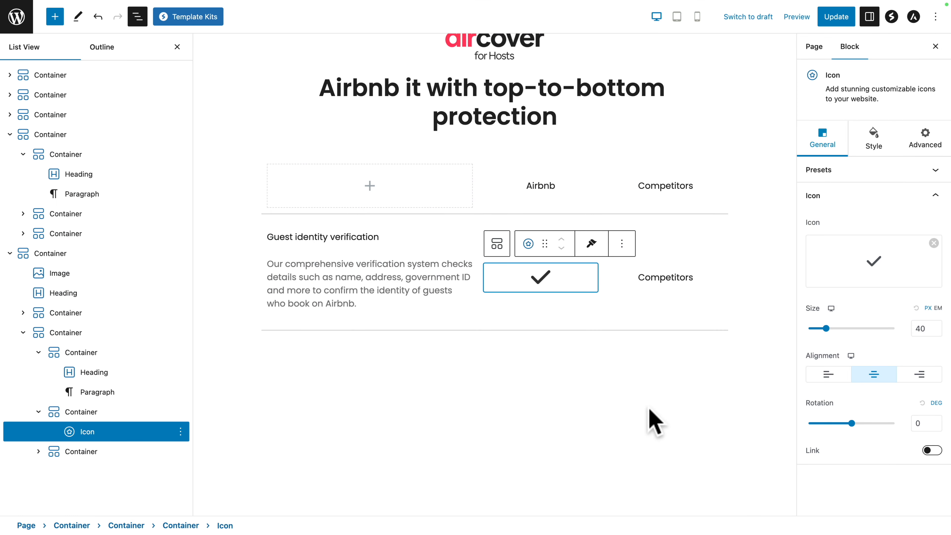
{"action": "type", "text": "20"}
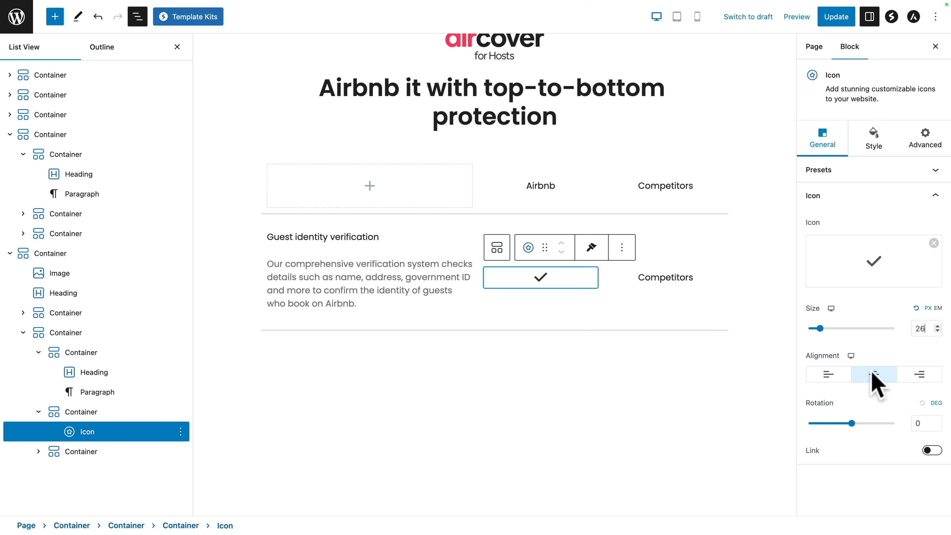
{"action": "left_click", "coordinate": [874, 375]}
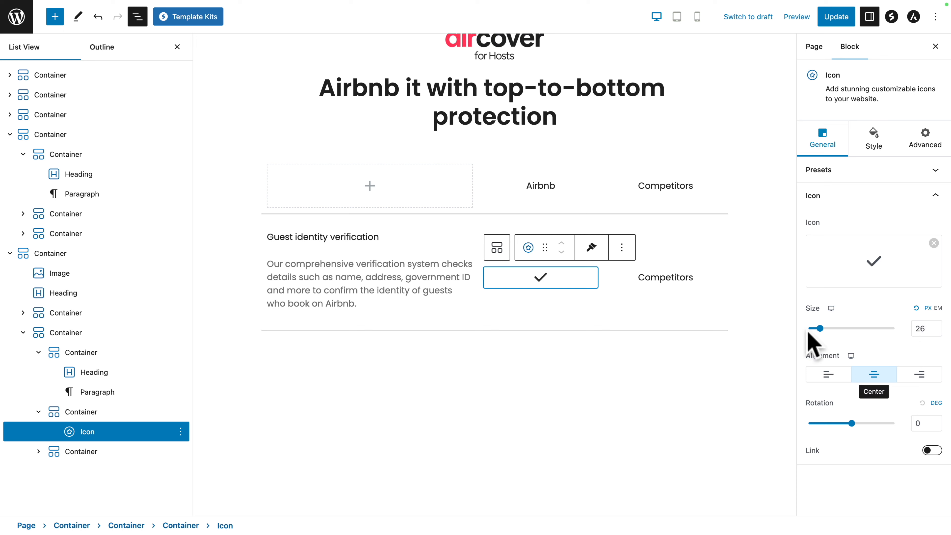
- Set the check icon's normal color to green #49A32F
{"action": "left_click", "coordinate": [874, 144]}
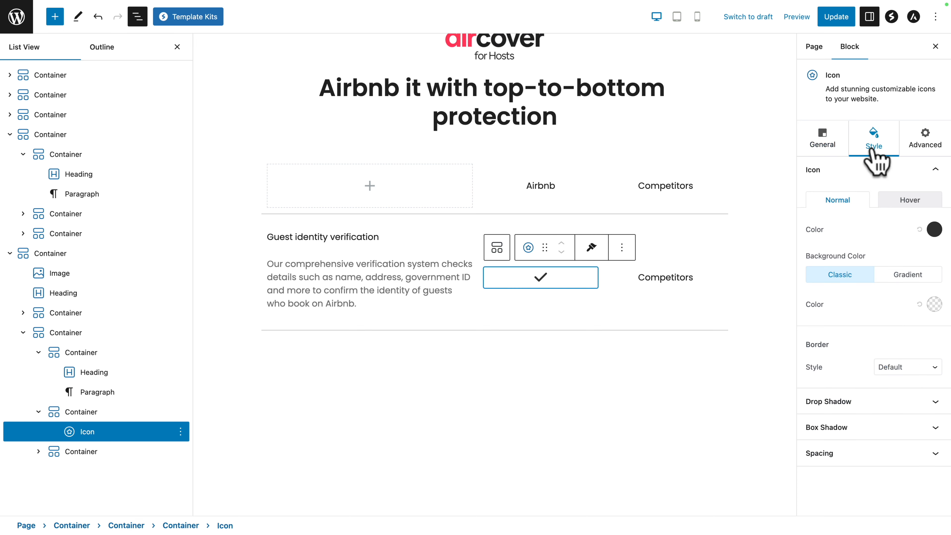
{"action": "left_click", "coordinate": [933, 229]}
{"action": "left_click", "coordinate": [863, 430]}
{"action": "double_click", "coordinate": [863, 427]}
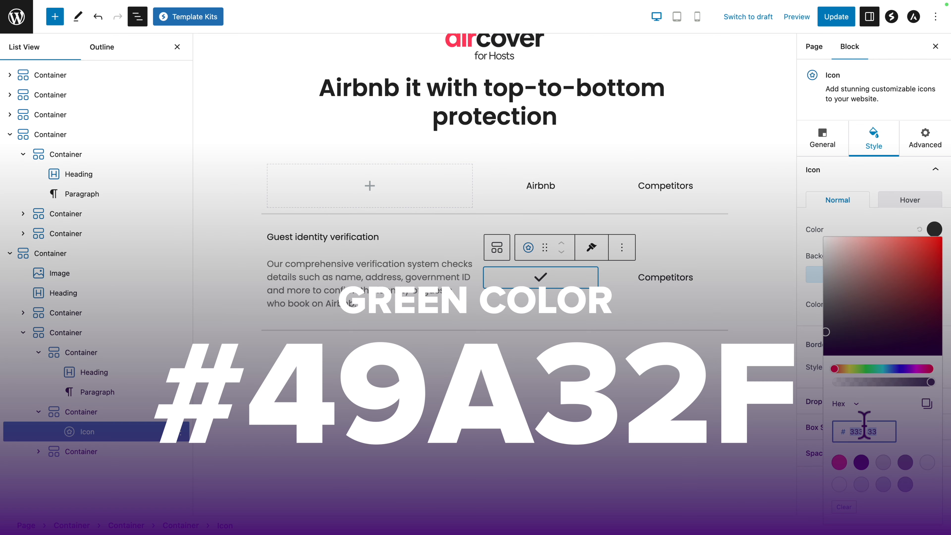
{"action": "type", "text": "49A32F"}
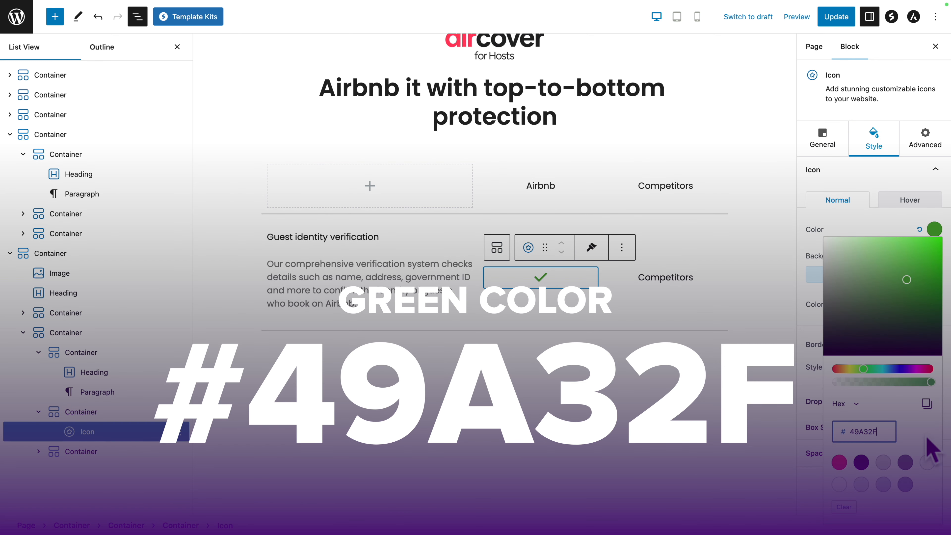
{"action": "left_click", "coordinate": [818, 230]}
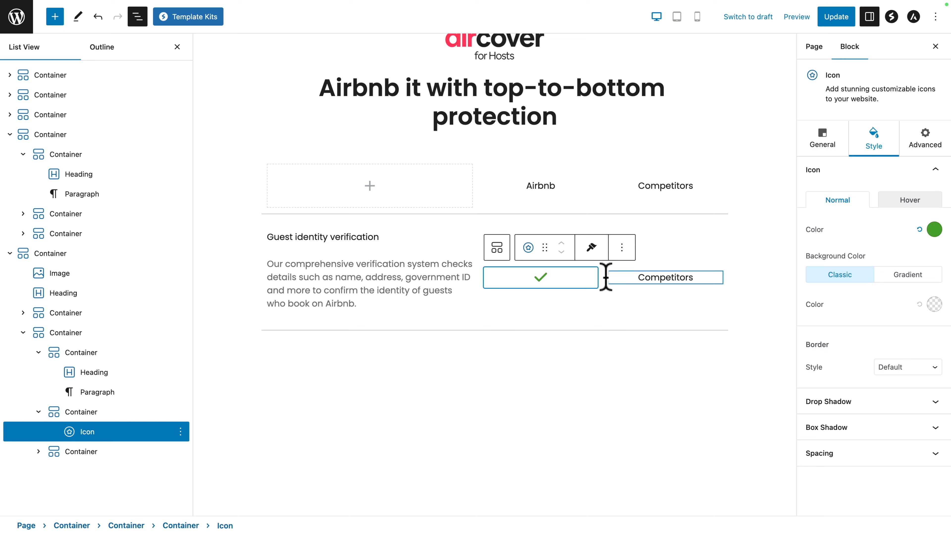
- Duplicate the green check icon and move the copy above the "Competitors" heading in the guest verification row
{"action": "left_click", "coordinate": [621, 248]}
{"action": "left_click", "coordinate": [629, 324]}
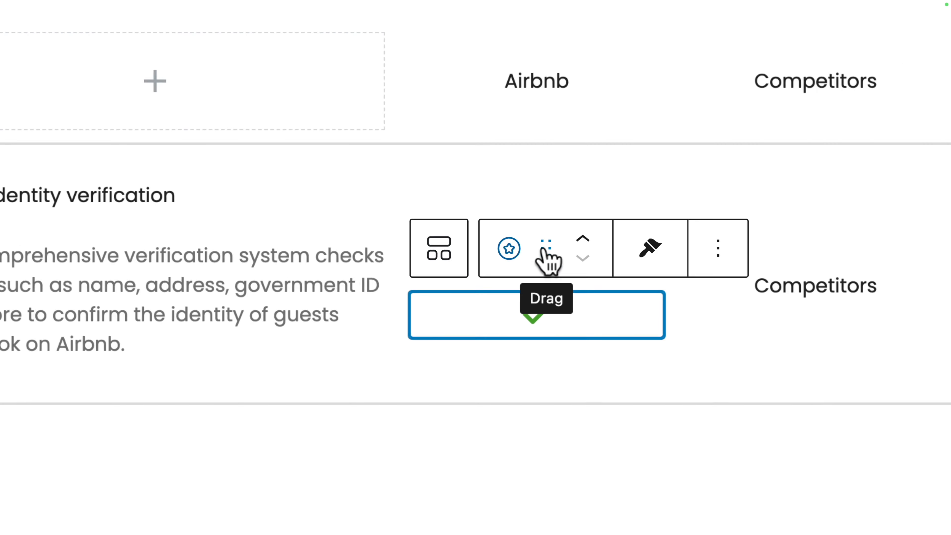
{"action": "left_click_drag", "start_coordinate": [545, 249], "coordinate": [662, 275]}
{"action": "scroll", "coordinate": [657, 263], "scroll_direction": "up", "scroll_amount": 1}
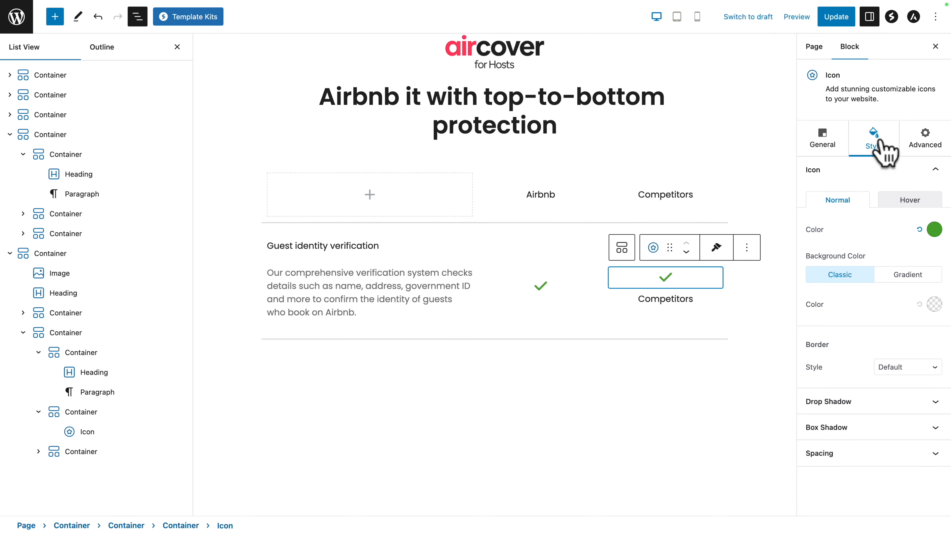
- Set the color of the icon in the Competitors column to red #CF3F3B
{"action": "left_click", "coordinate": [934, 230]}
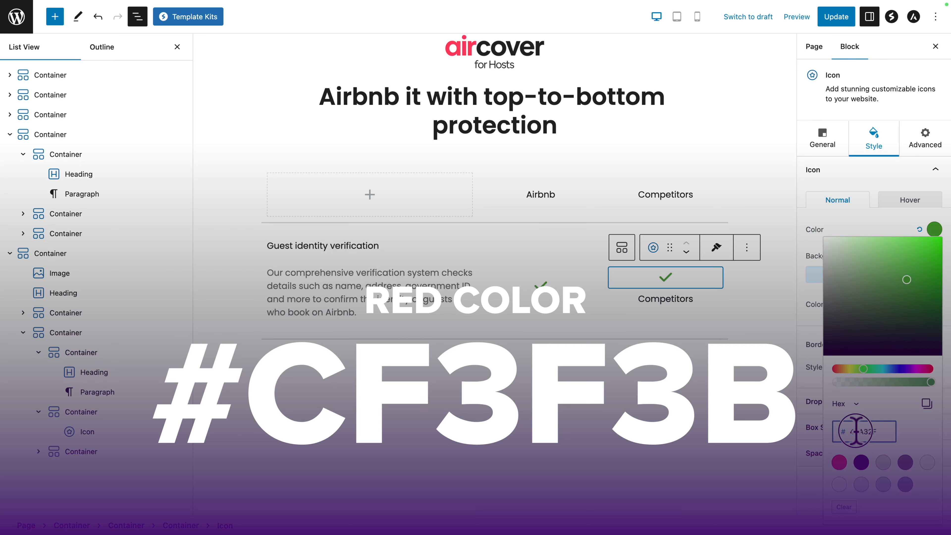
{"action": "type", "text": "CF3F3B"}
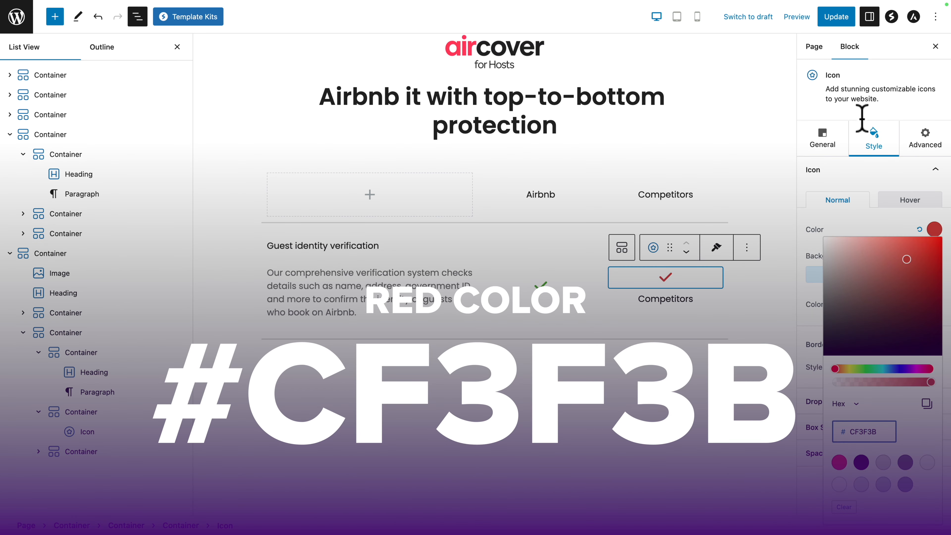
{"action": "left_click", "coordinate": [867, 224]}
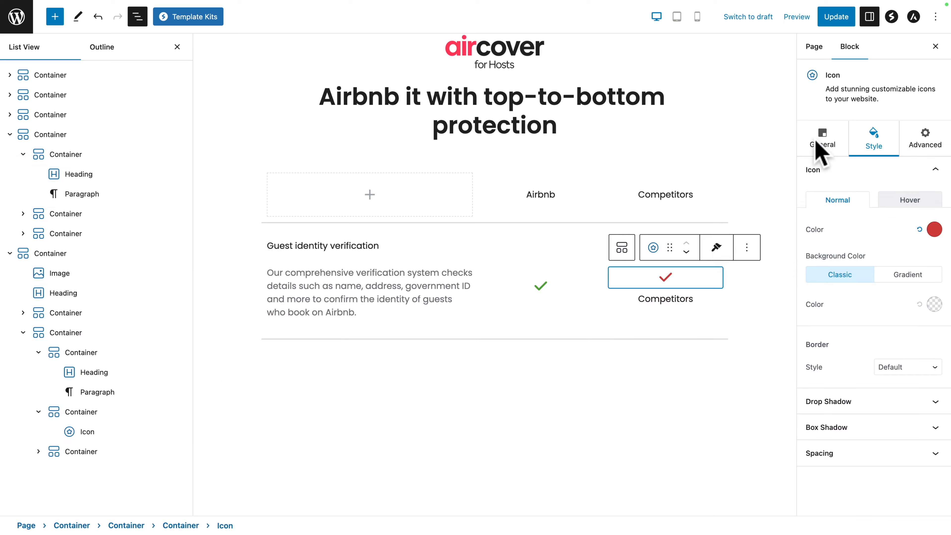
- Replace the red check icon in the Competitors column with the Xmark icon
{"action": "left_click", "coordinate": [820, 144]}
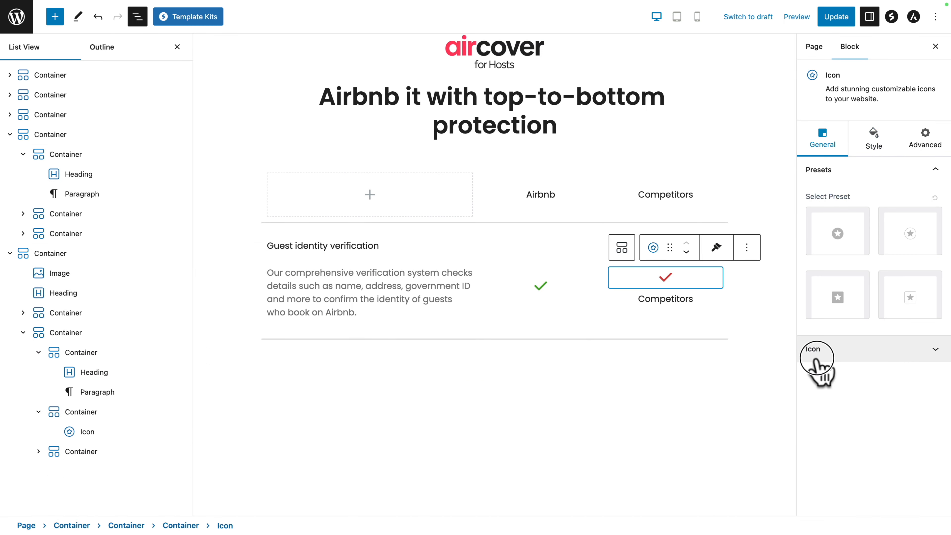
{"action": "left_click", "coordinate": [815, 348]}
{"action": "left_click", "coordinate": [870, 263]}
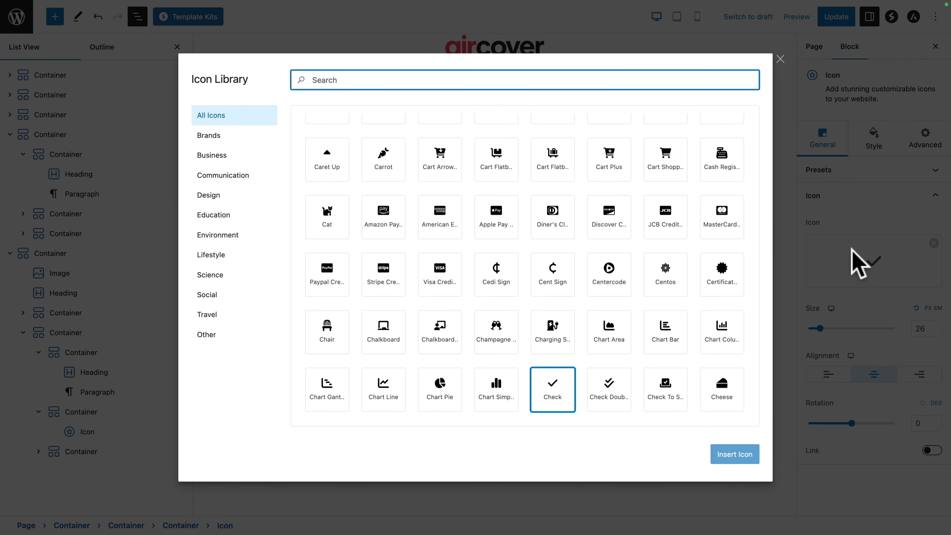
{"action": "type", "text": "xmark"}
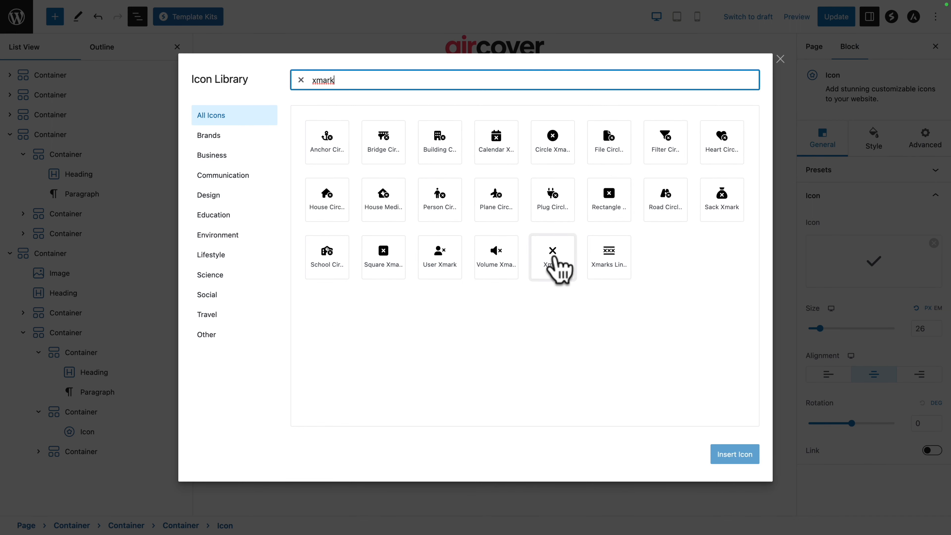
{"action": "left_click", "coordinate": [553, 258]}
{"action": "left_click", "coordinate": [733, 454]}
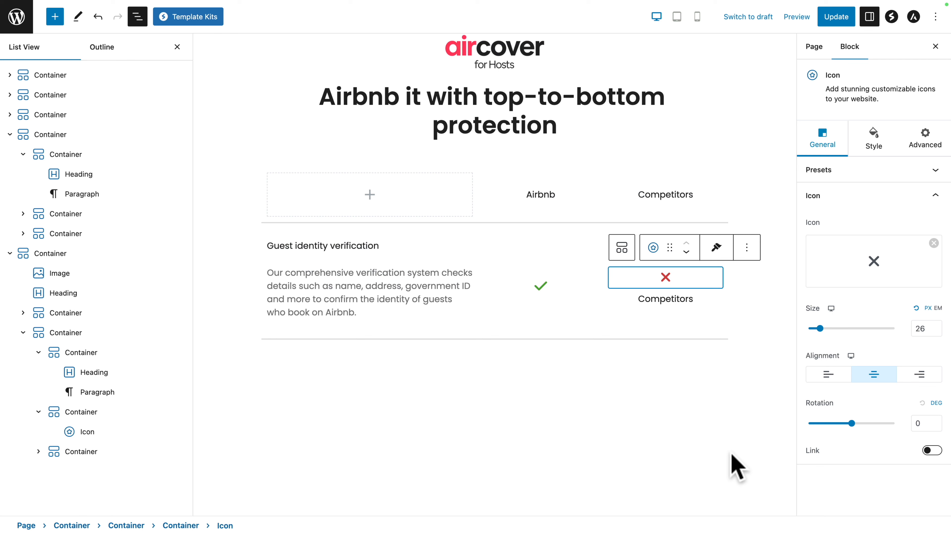
- Remove the "Competitors" heading below the red Xmark icon in the guest verification row
{"action": "left_click", "coordinate": [136, 17]}
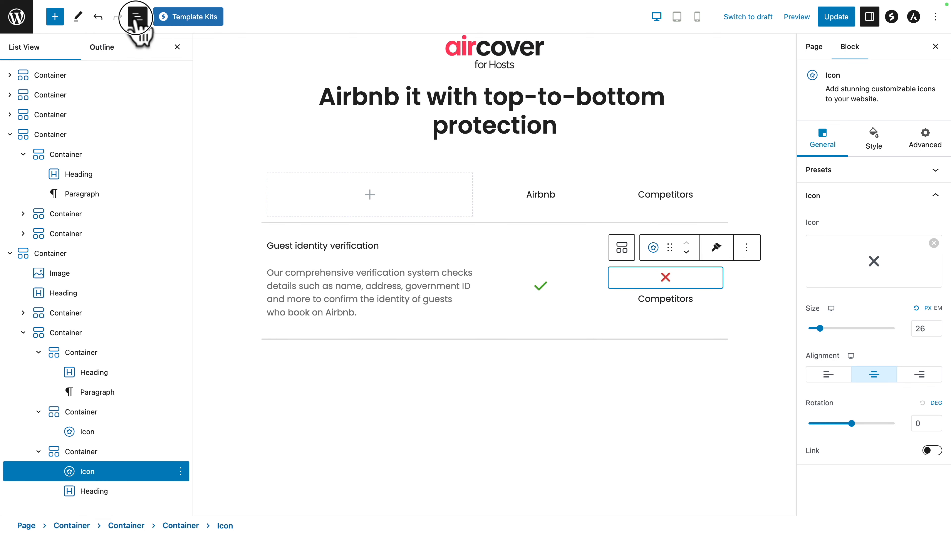
{"action": "left_click", "coordinate": [557, 322]}
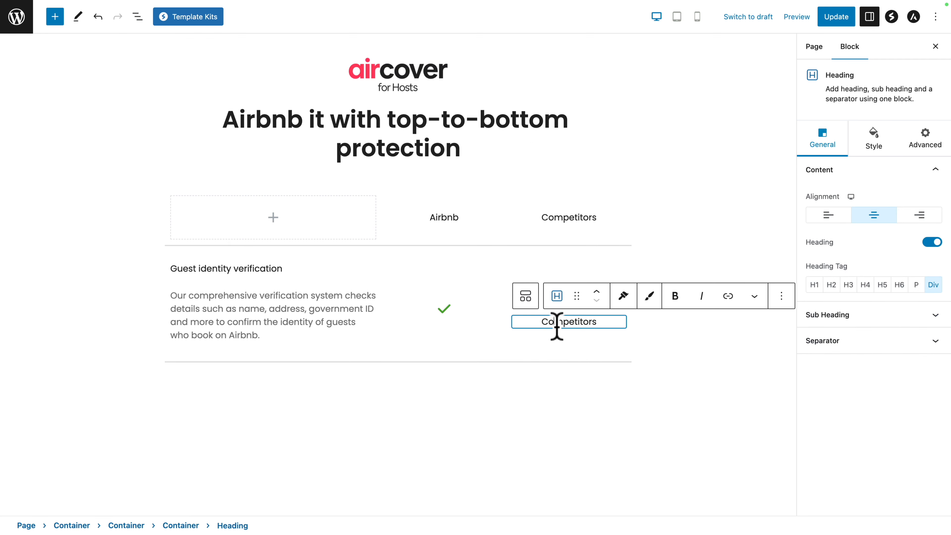
{"action": "left_click", "coordinate": [777, 297]}
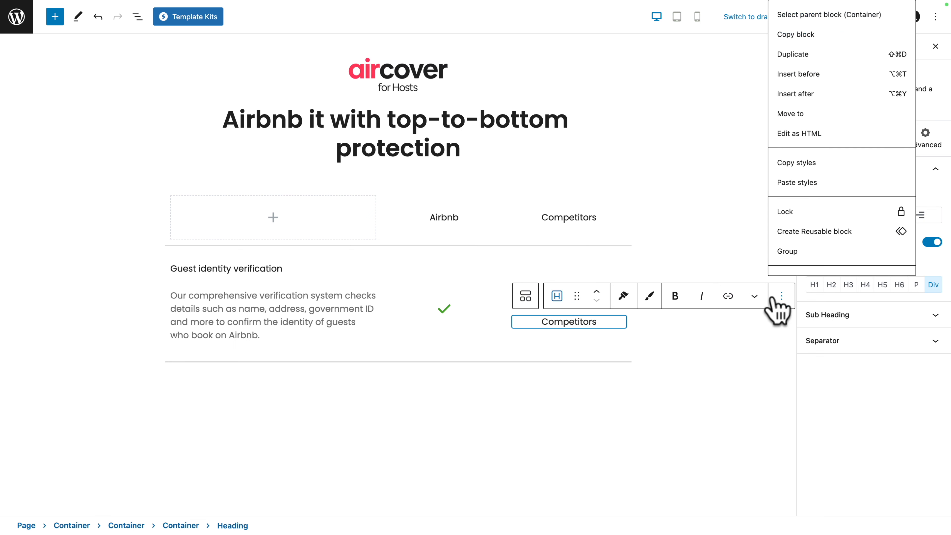
{"action": "scroll", "coordinate": [779, 261], "scroll_direction": "down", "scroll_amount": 1}
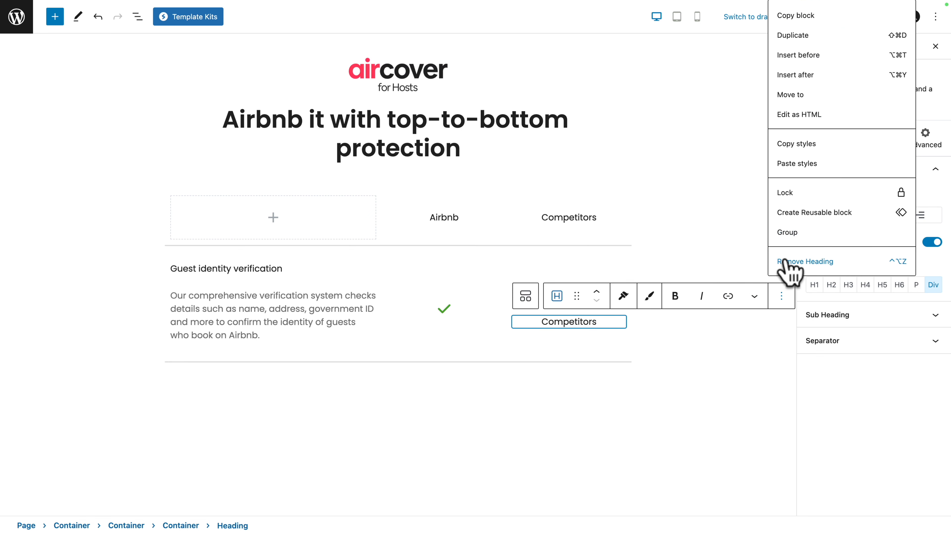
{"action": "left_click", "coordinate": [787, 264]}
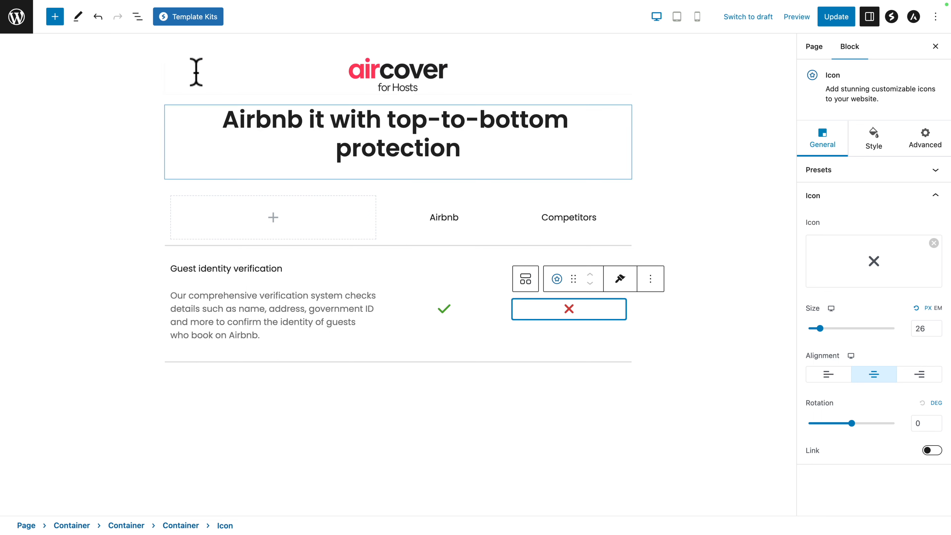
- Duplicate the "Guest identity verification" row container twice to add two more comparison rows
{"action": "left_click", "coordinate": [138, 17]}
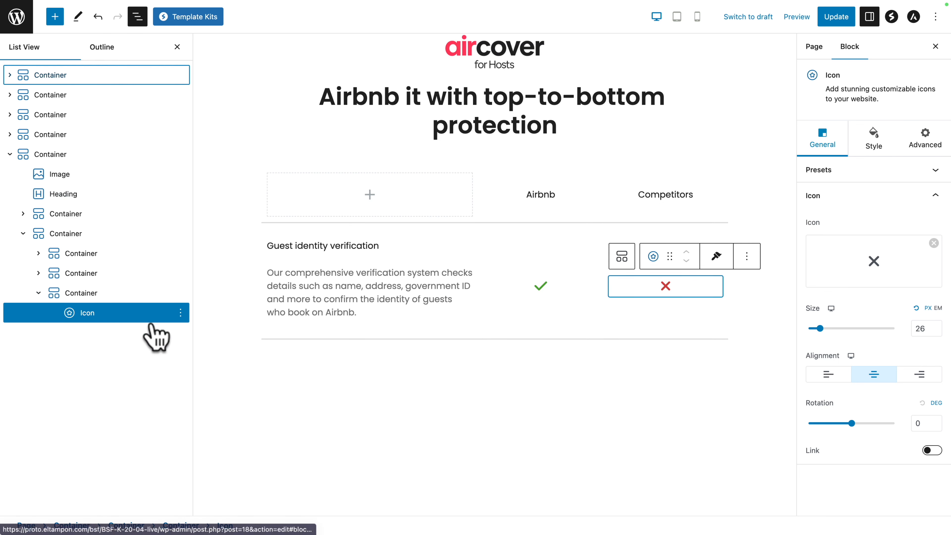
{"action": "left_click", "coordinate": [24, 234]}
{"action": "left_click", "coordinate": [62, 240]}
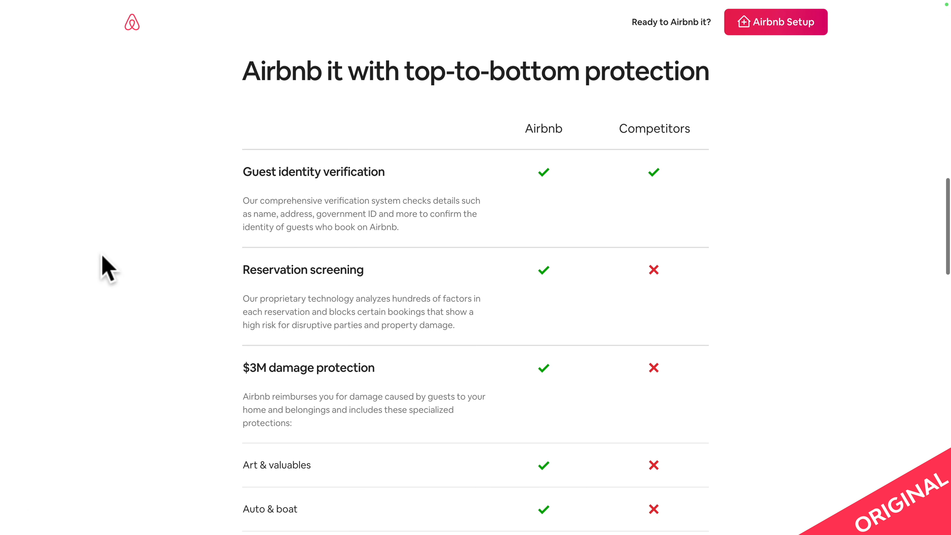
{"action": "scroll", "coordinate": [104, 267], "scroll_direction": "down", "scroll_amount": 1}
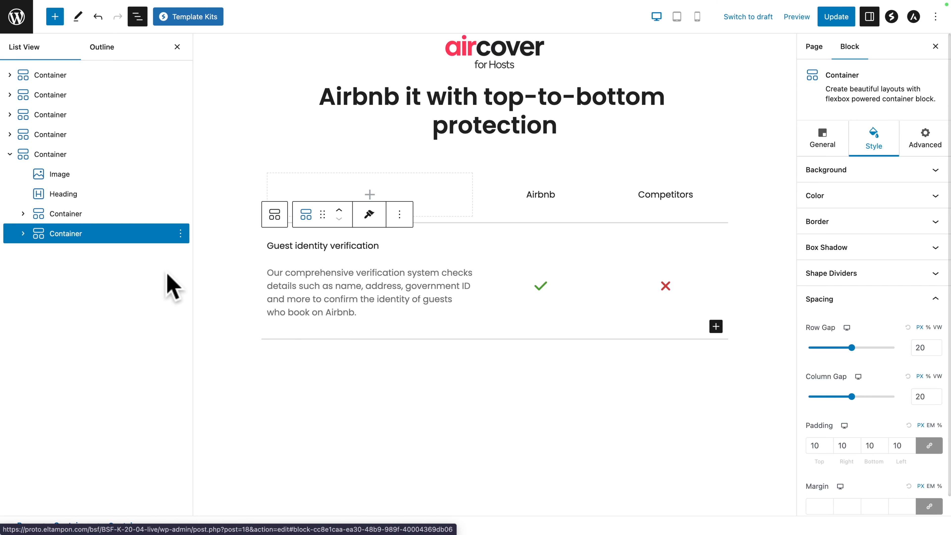
{"action": "left_click", "coordinate": [180, 233]}
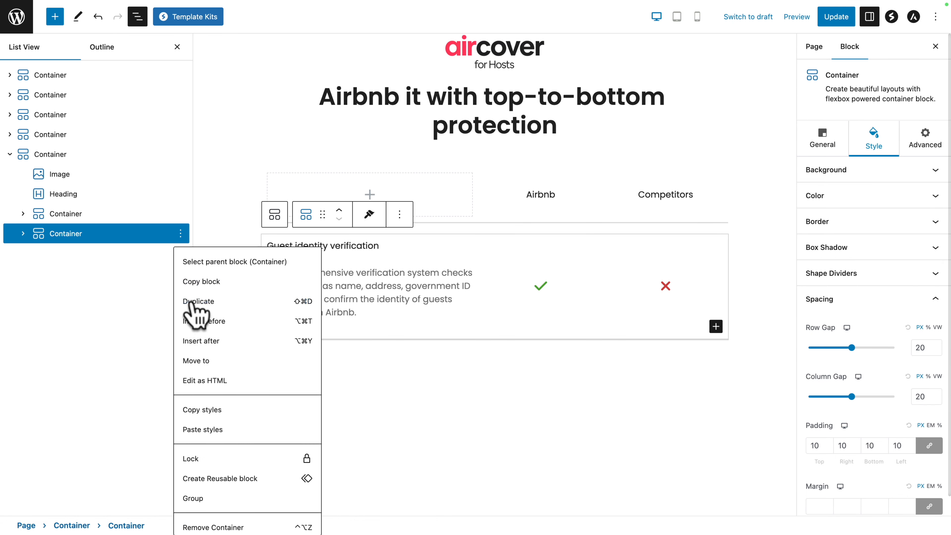
{"action": "left_click", "coordinate": [190, 302]}
{"action": "left_click", "coordinate": [180, 254]}
{"action": "left_click", "coordinate": [187, 323]}
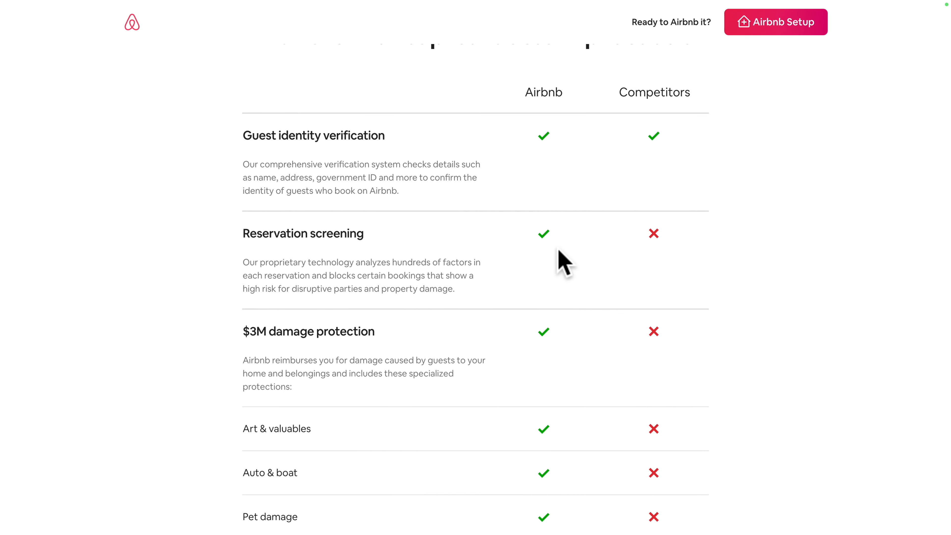
- Examine the remaining rows of the original page's comparison table, down to its footnote and "Learn more" button
{"action": "scroll", "coordinate": [558, 261], "scroll_direction": "down", "scroll_amount": 4}
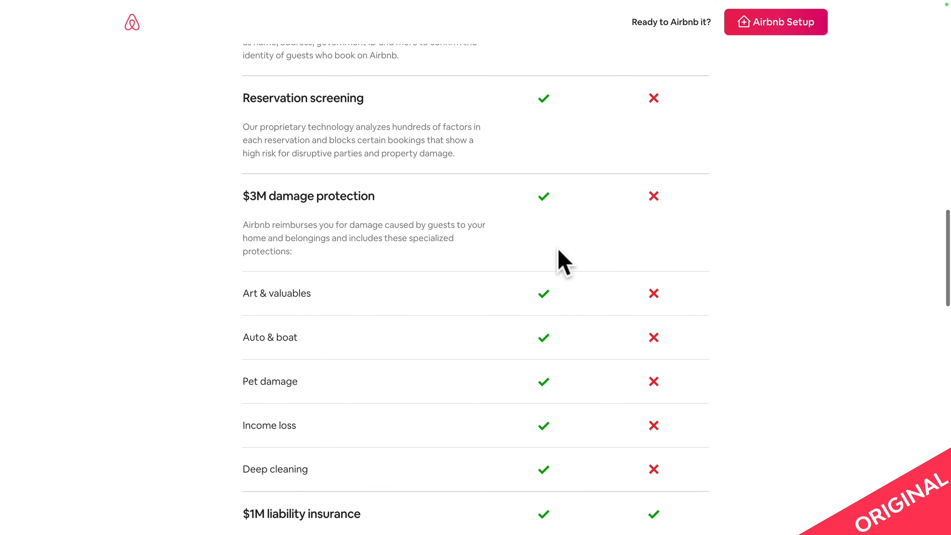
{"action": "scroll", "coordinate": [558, 261], "scroll_direction": "down", "scroll_amount": 3}
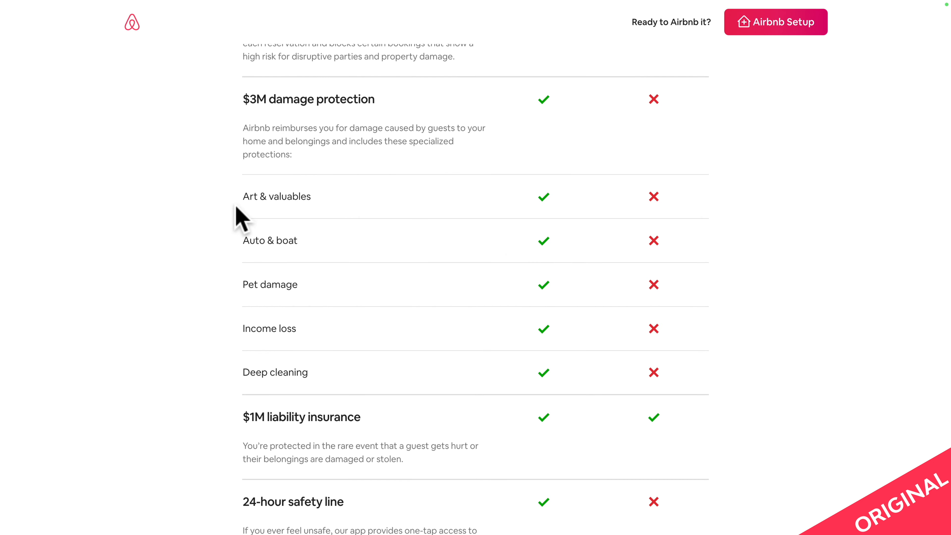
{"action": "scroll", "coordinate": [299, 368], "scroll_direction": "down", "scroll_amount": 5}
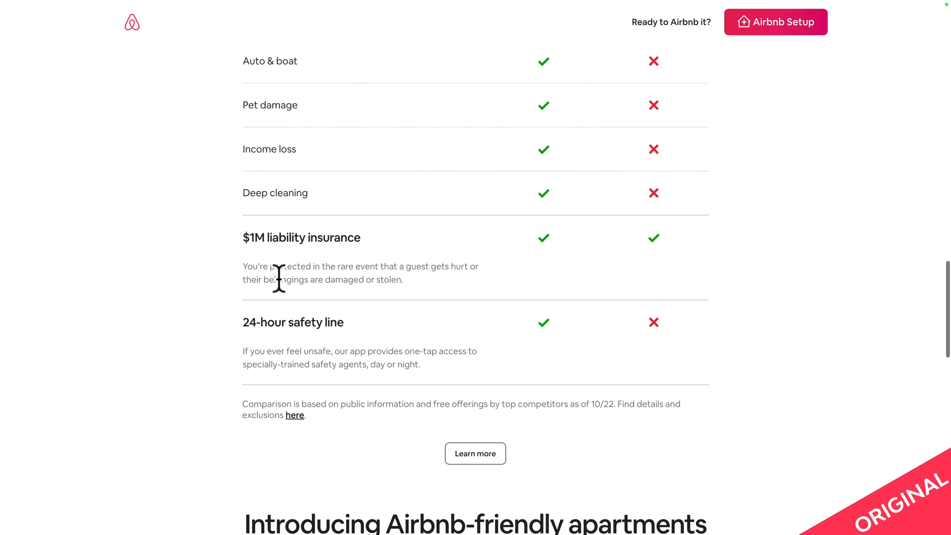
- Duplicate the last comparison row container, which holds the damage reimbursement text, to start the specialized protections rows
{"action": "scroll", "coordinate": [264, 300], "scroll_direction": "up", "scroll_amount": 12}
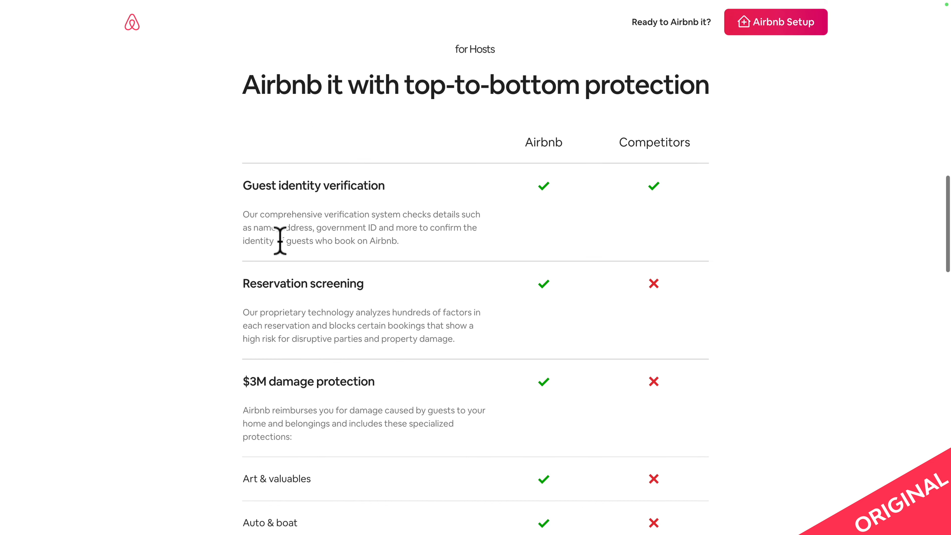
{"action": "scroll", "coordinate": [218, 365], "scroll_direction": "down", "scroll_amount": 10}
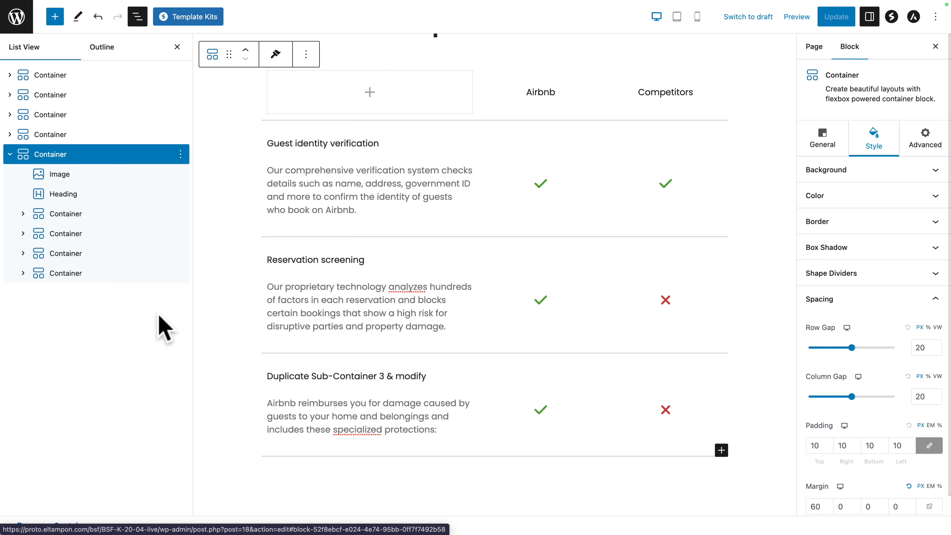
{"action": "left_click", "coordinate": [71, 275]}
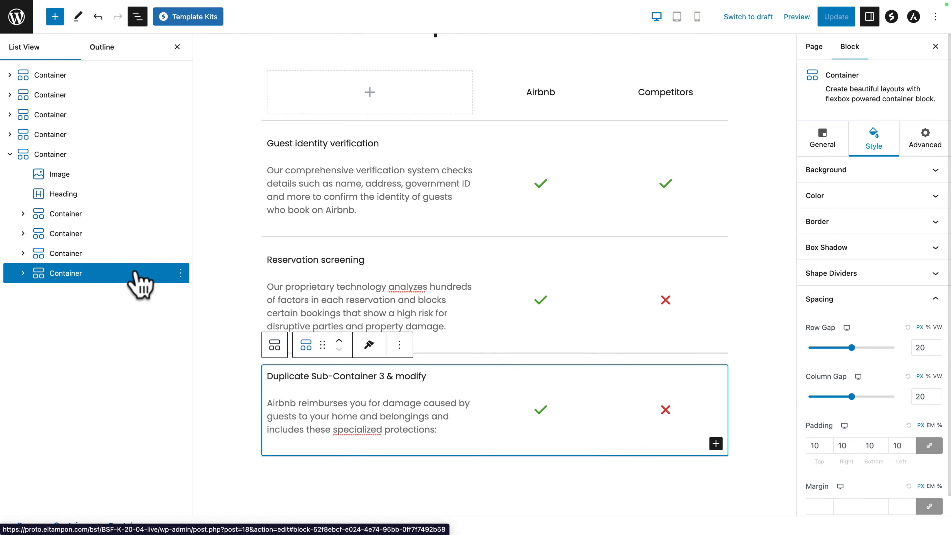
{"action": "left_click", "coordinate": [181, 273]}
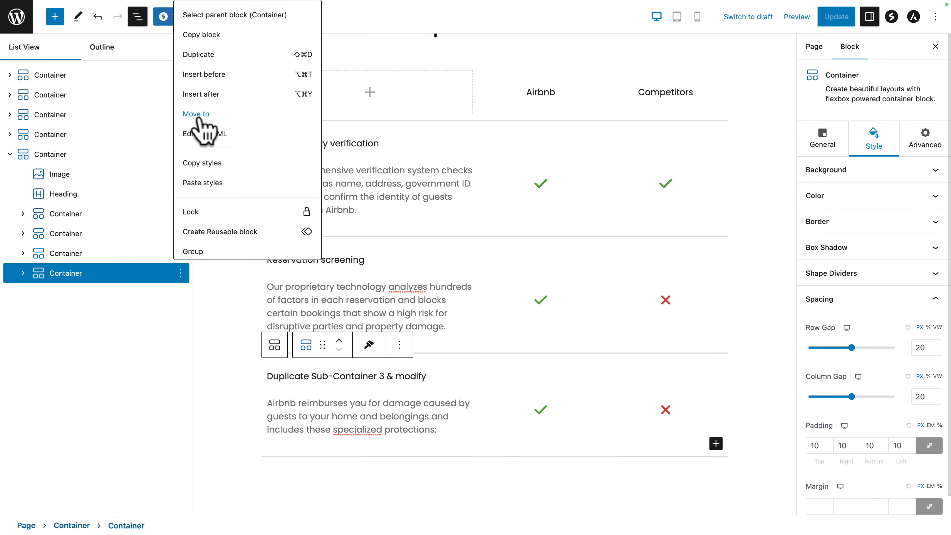
{"action": "left_click", "coordinate": [198, 56]}
{"action": "left_click", "coordinate": [56, 293]}
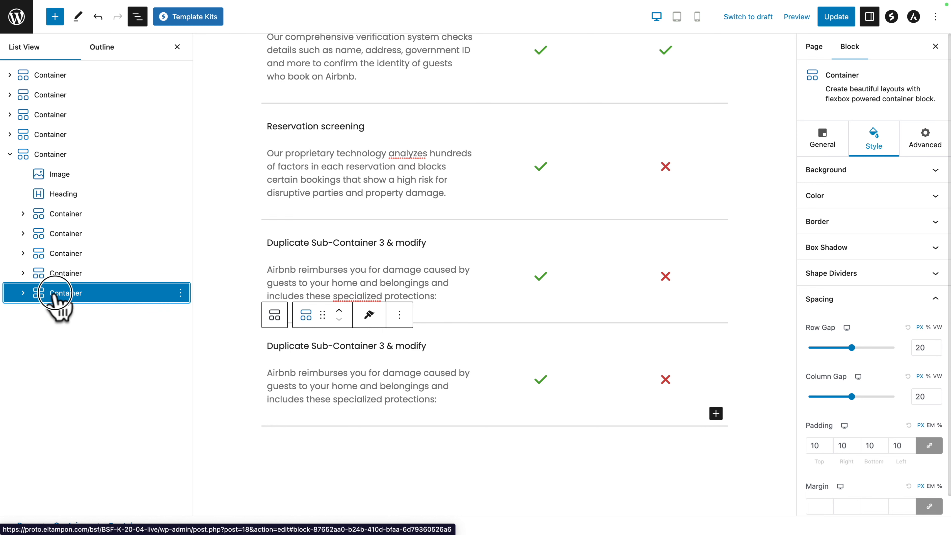
- Set the duplicated bottom row's row gap to 10 px and its padding and margin to 0 on all sides
{"action": "left_click", "coordinate": [875, 160]}
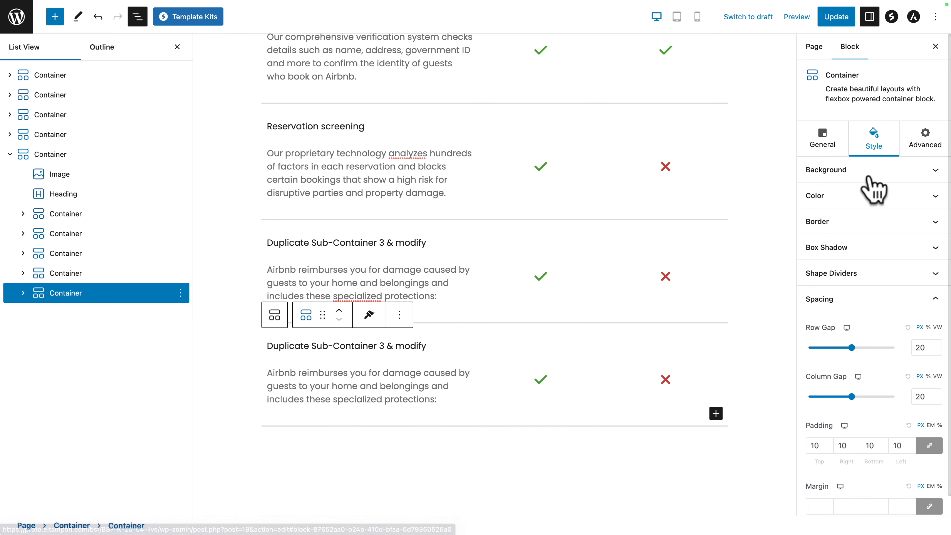
{"action": "scroll", "coordinate": [853, 313], "scroll_direction": "down", "scroll_amount": 1}
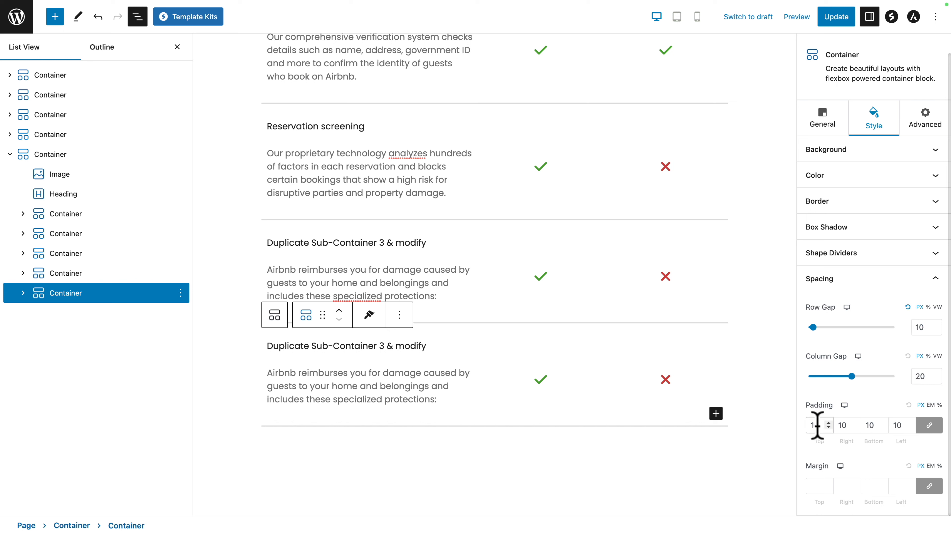
{"action": "type", "text": "0"}
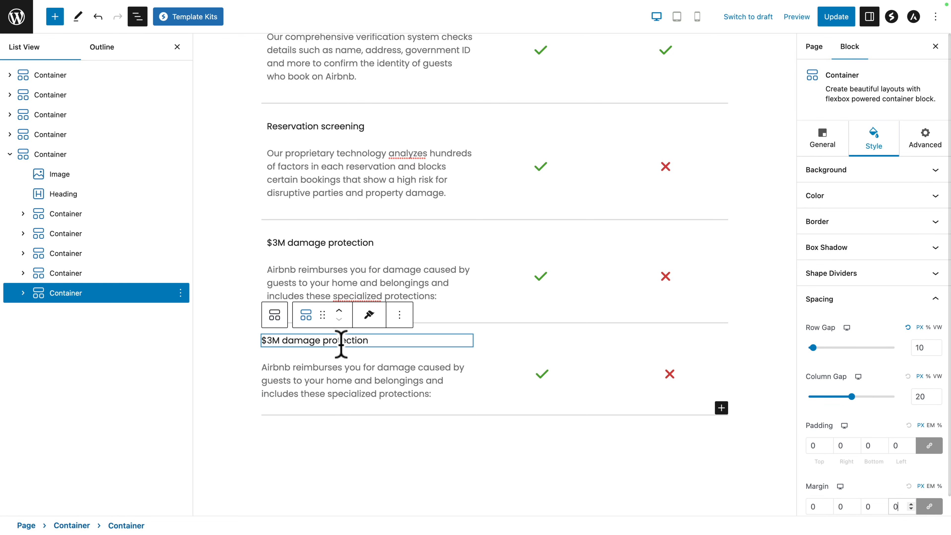
- Remove the "$3M damage protection" heading from the duplicated bottom row
{"action": "left_click", "coordinate": [340, 343]}
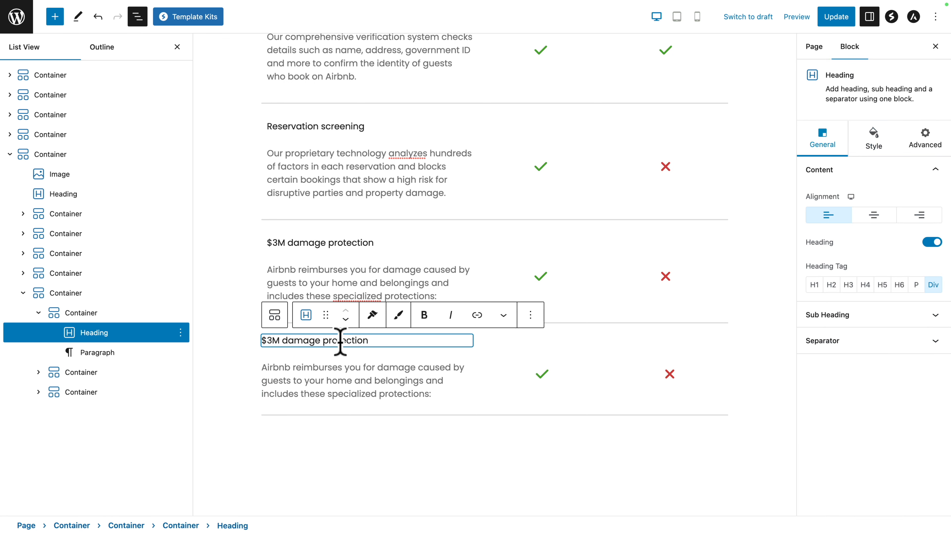
{"action": "left_click", "coordinate": [531, 314]}
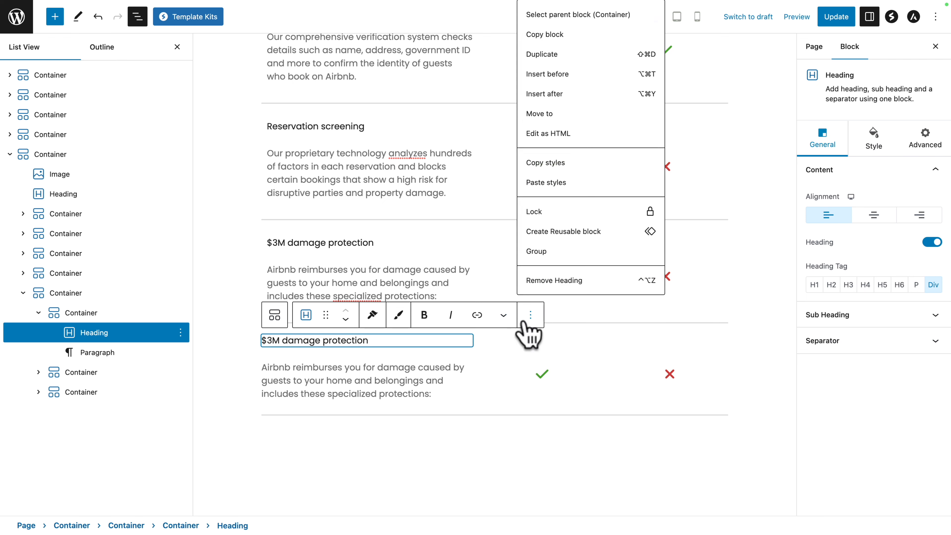
{"action": "left_click", "coordinate": [533, 285]}
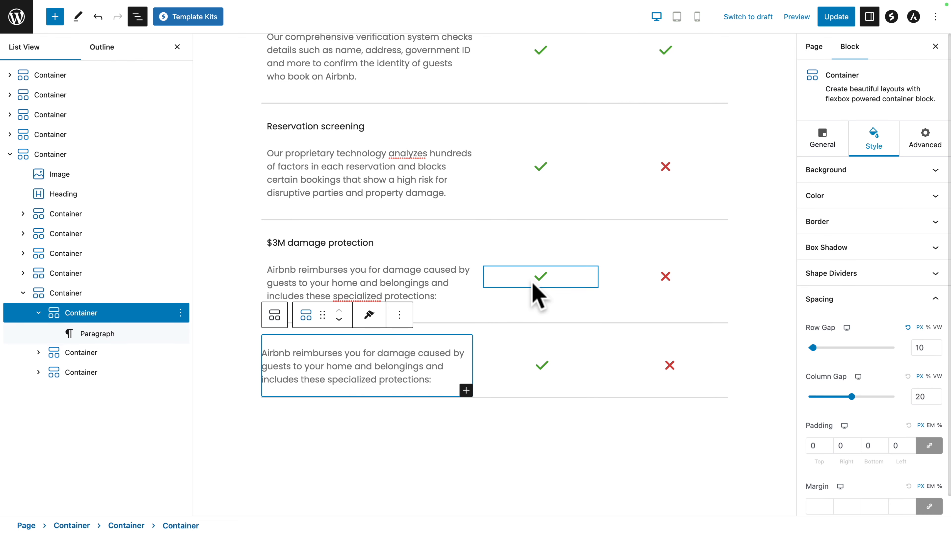
- Replace the bottom row's paragraph text with "Art & Valuables"
{"action": "left_click", "coordinate": [339, 367]}
{"action": "key", "text": "ctrl+a"}
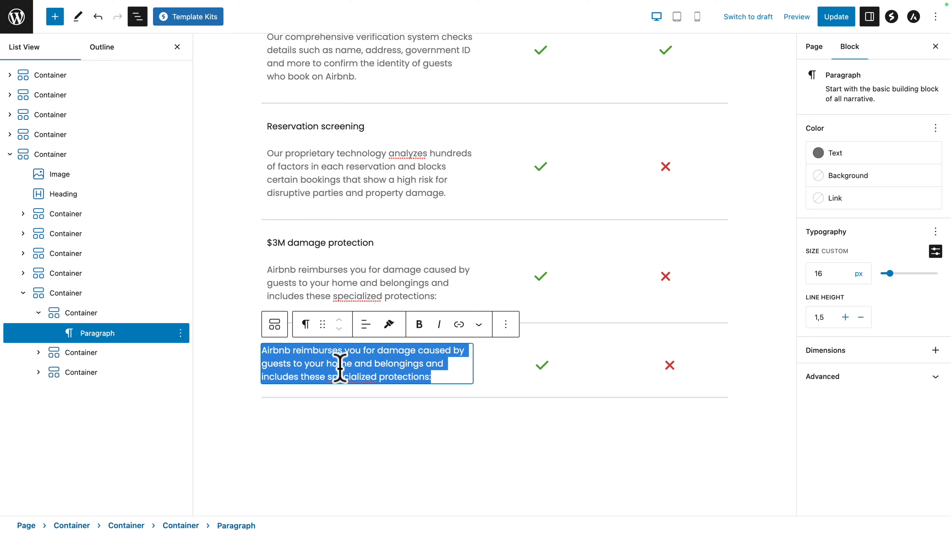
{"action": "type", "text": "Art & Valuables"}
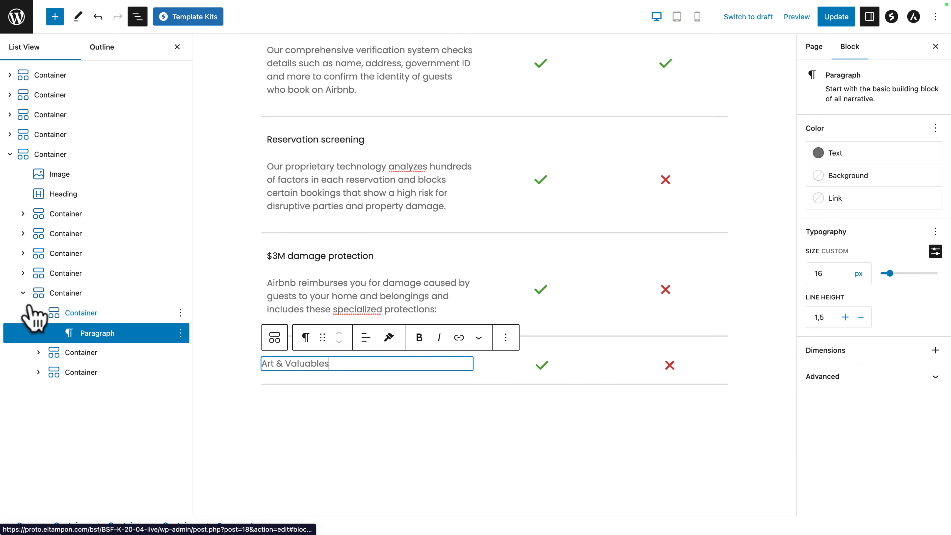
- Duplicate the "Art & Valuables" row into four more rows labelled "Auto & Boat", "Pet damage", "Income loss" and "Deep Cleaning", and update the page
{"action": "left_click", "coordinate": [23, 292]}
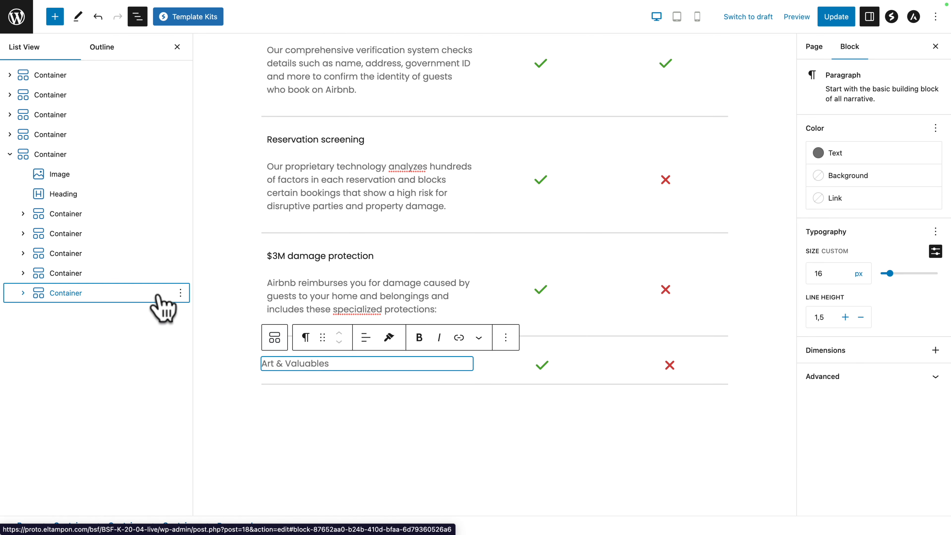
{"action": "left_click", "coordinate": [180, 292]}
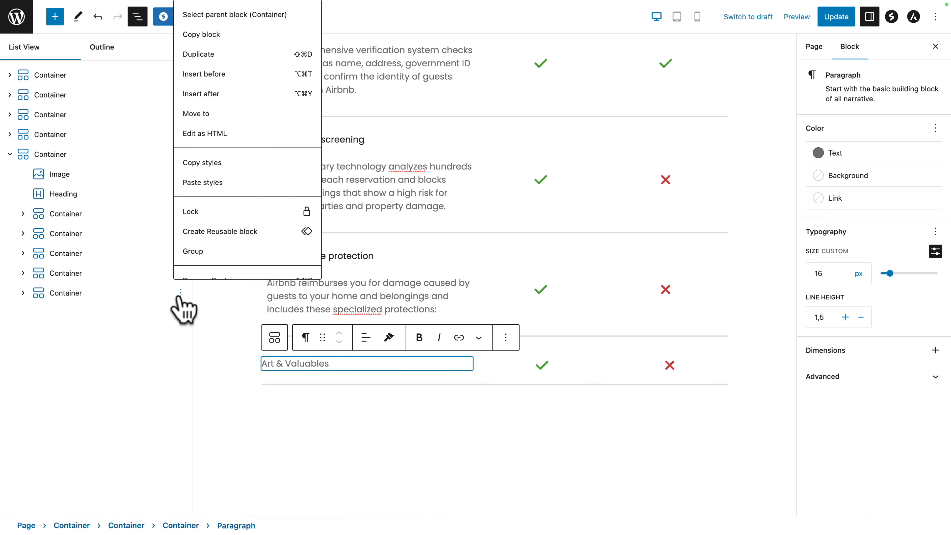
{"action": "left_click", "coordinate": [199, 55]}
{"action": "left_click", "coordinate": [180, 312]}
{"action": "left_click", "coordinate": [197, 60]}
{"action": "left_click", "coordinate": [180, 331]}
{"action": "left_click", "coordinate": [195, 79]}
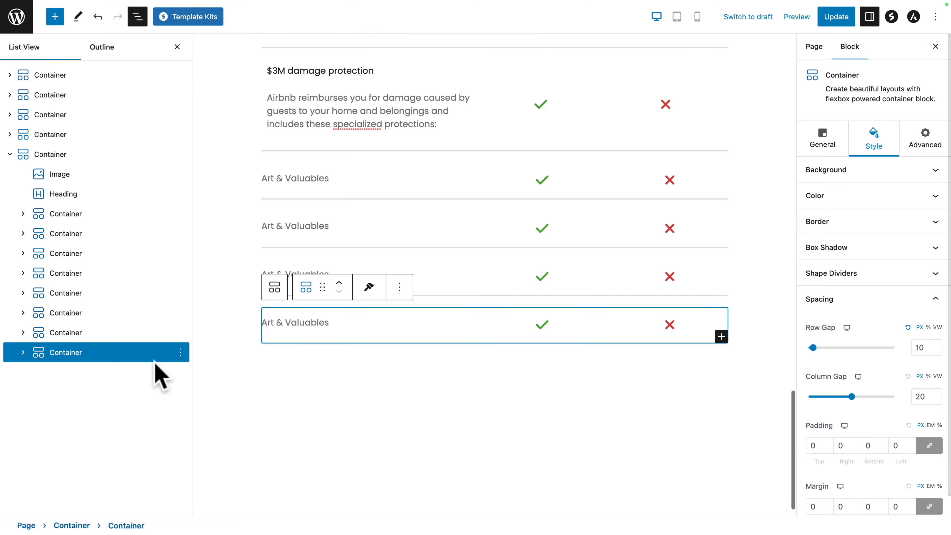
{"action": "left_click", "coordinate": [180, 352]}
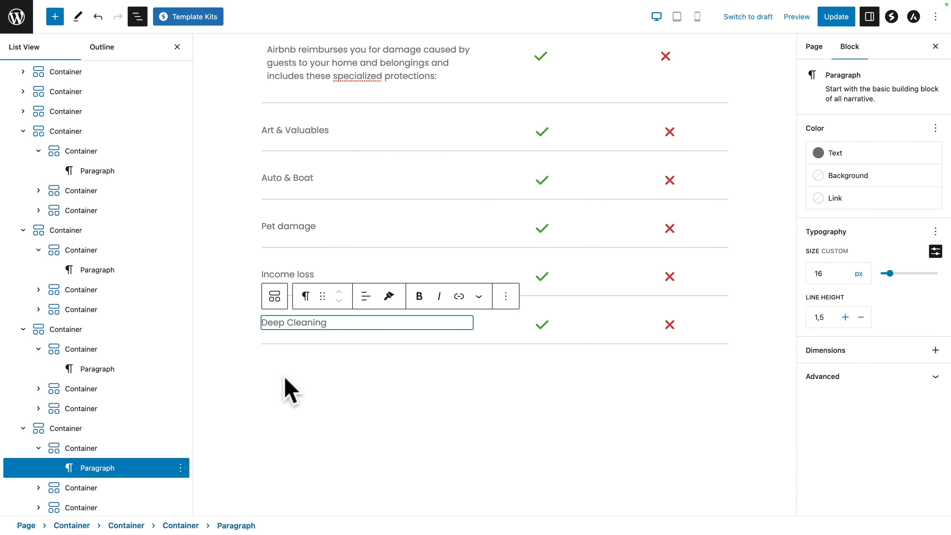
{"action": "left_click", "coordinate": [833, 18]}
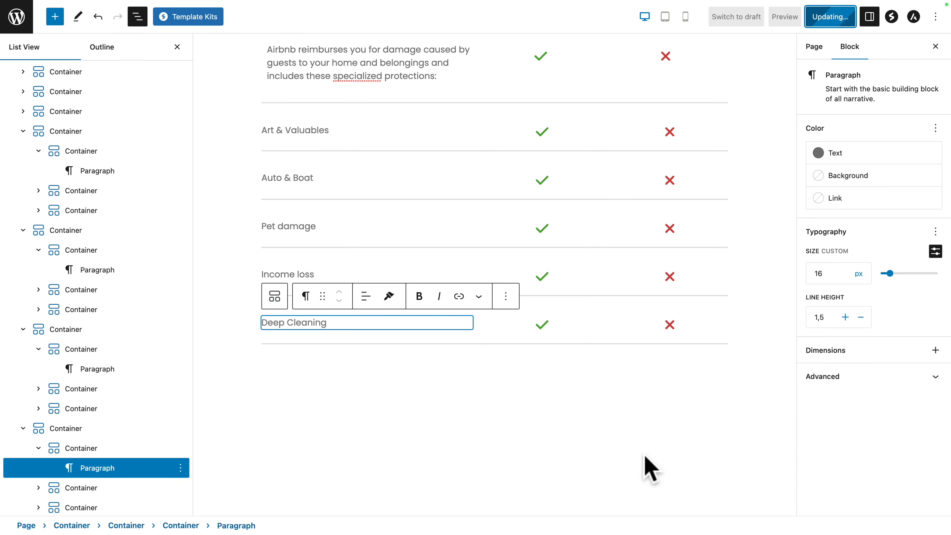
- Check the original page's liability and safety rows, and duplicate the "$3M damage protection" row container as their base
{"action": "key", "text": "ctrl+Right"}
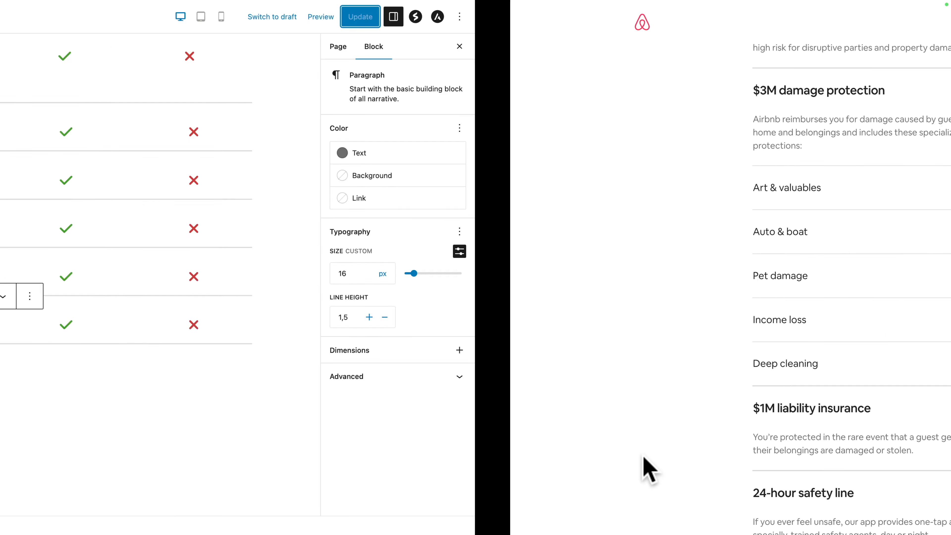
{"action": "scroll", "coordinate": [488, 414], "scroll_direction": "down", "scroll_amount": 3}
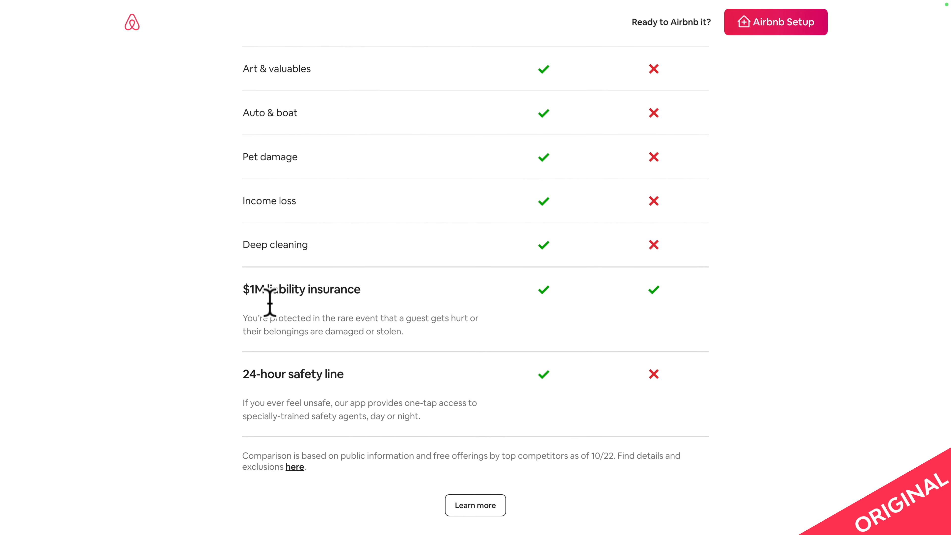
{"action": "scroll", "coordinate": [262, 298], "scroll_direction": "up", "scroll_amount": 6}
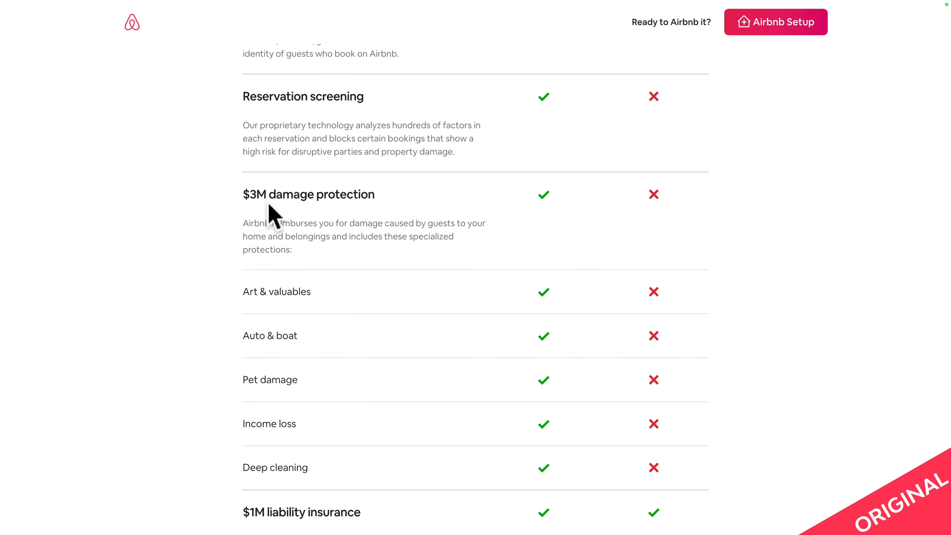
{"action": "key", "text": "ctrl+Left"}
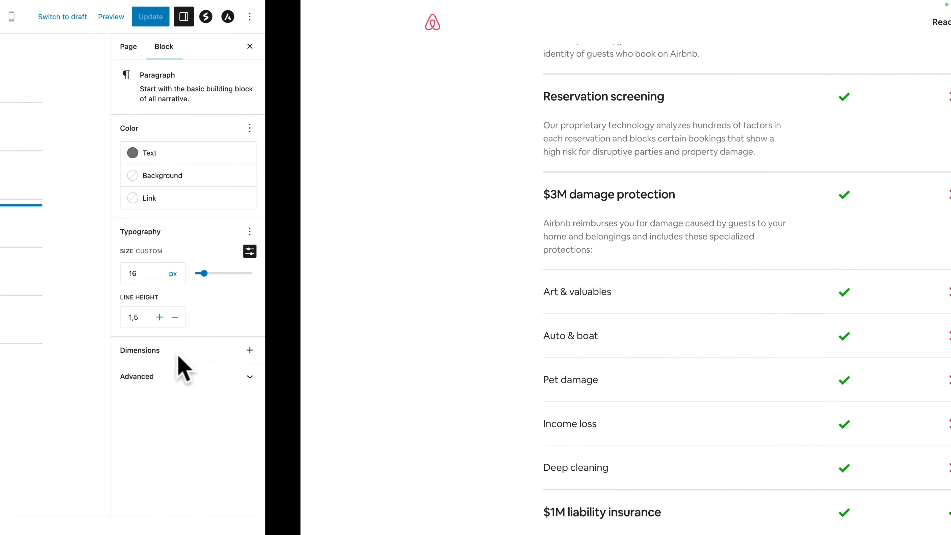
{"action": "scroll", "coordinate": [267, 236], "scroll_direction": "up", "scroll_amount": 7}
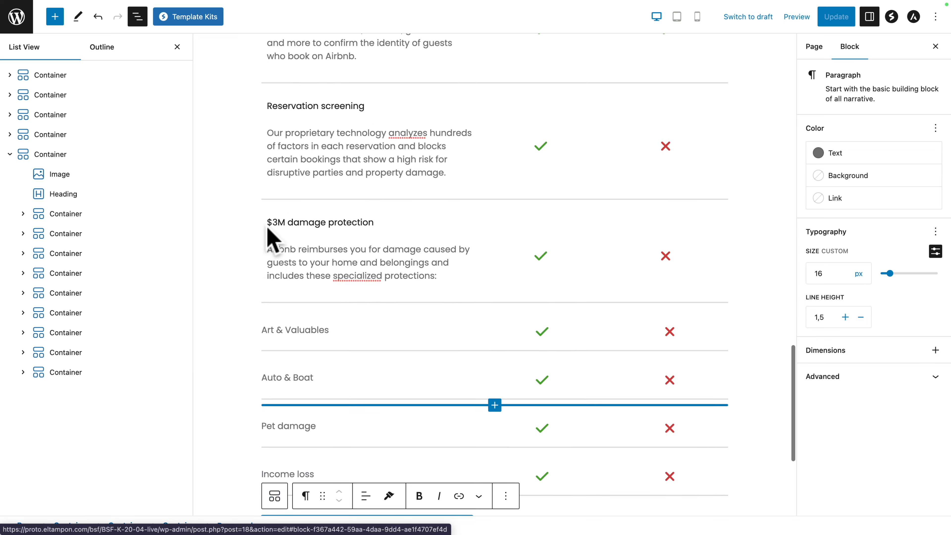
{"action": "left_click", "coordinate": [255, 296]}
{"action": "left_click", "coordinate": [276, 296]}
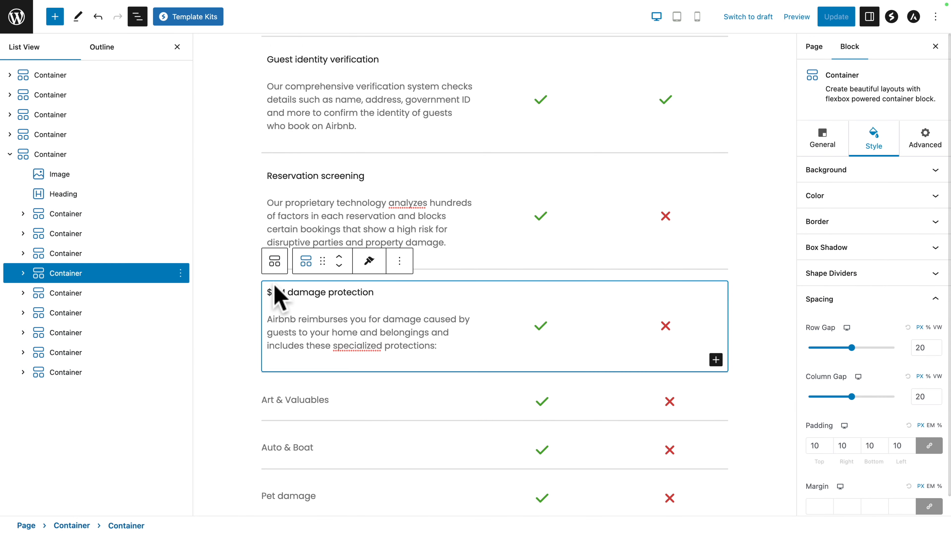
{"action": "left_click", "coordinate": [181, 273]}
{"action": "left_click", "coordinate": [196, 54]}
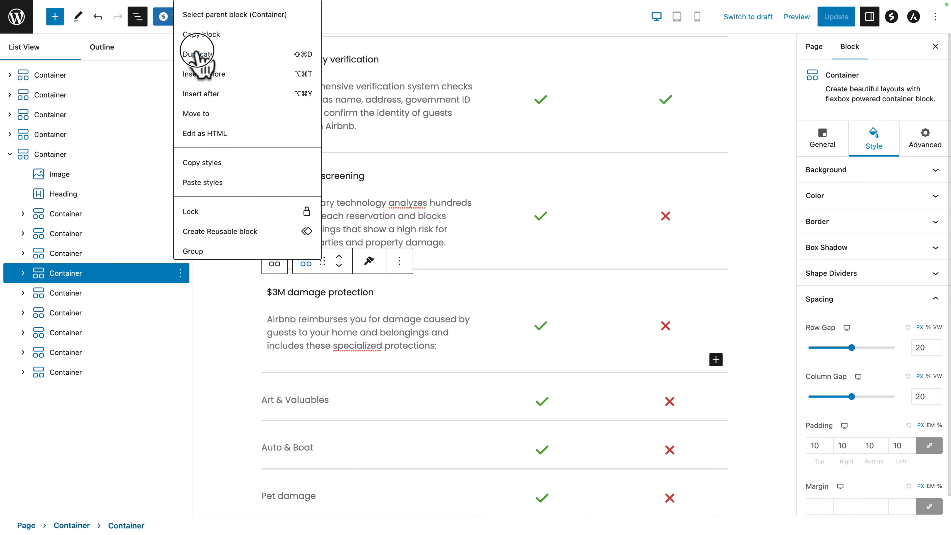
- Move the duplicated "$3M damage protection" row down below the "Deep Cleaning" row
{"action": "scroll", "coordinate": [378, 261], "scroll_direction": "down", "scroll_amount": 1}
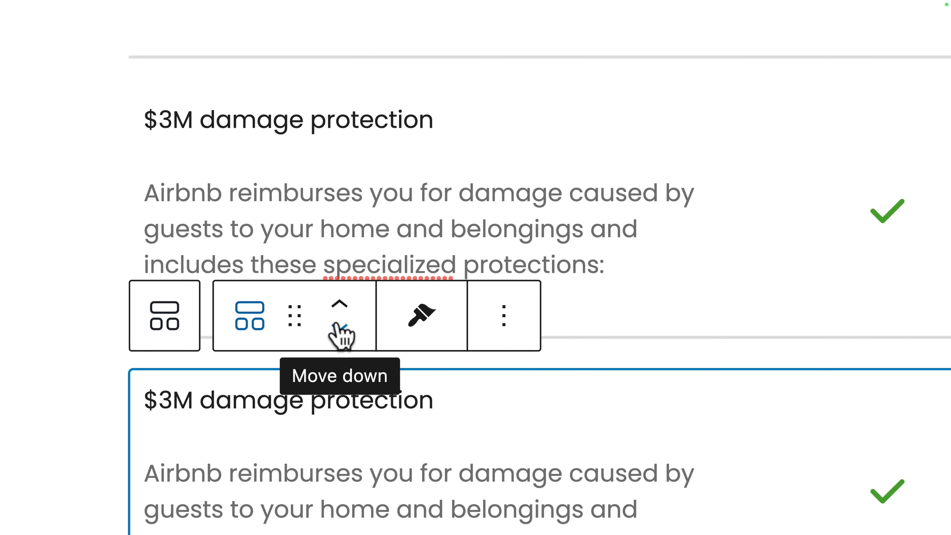
{"action": "left_click", "coordinate": [339, 325]}
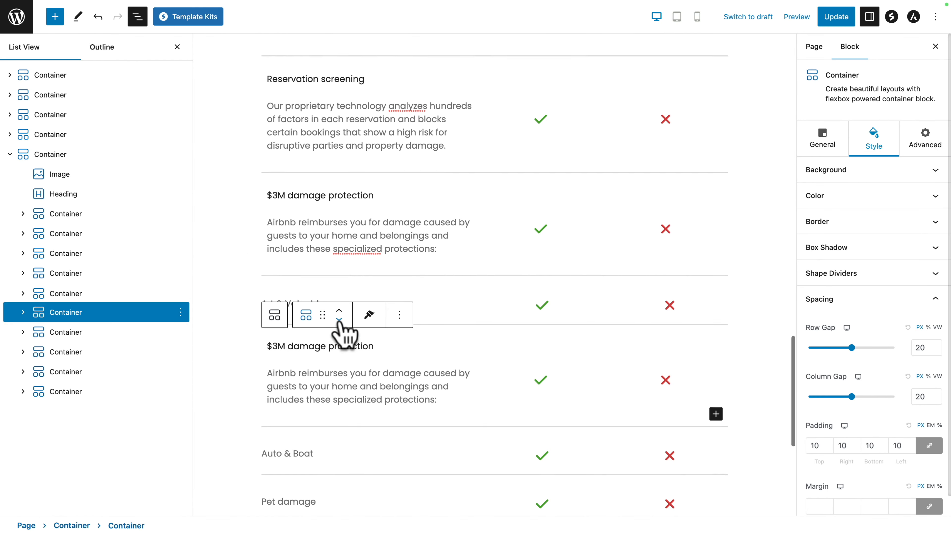
{"action": "left_click", "coordinate": [340, 322]}
{"action": "left_click", "coordinate": [340, 321]}
{"action": "left_click", "coordinate": [340, 321]}
{"action": "left_click", "coordinate": [340, 321]}
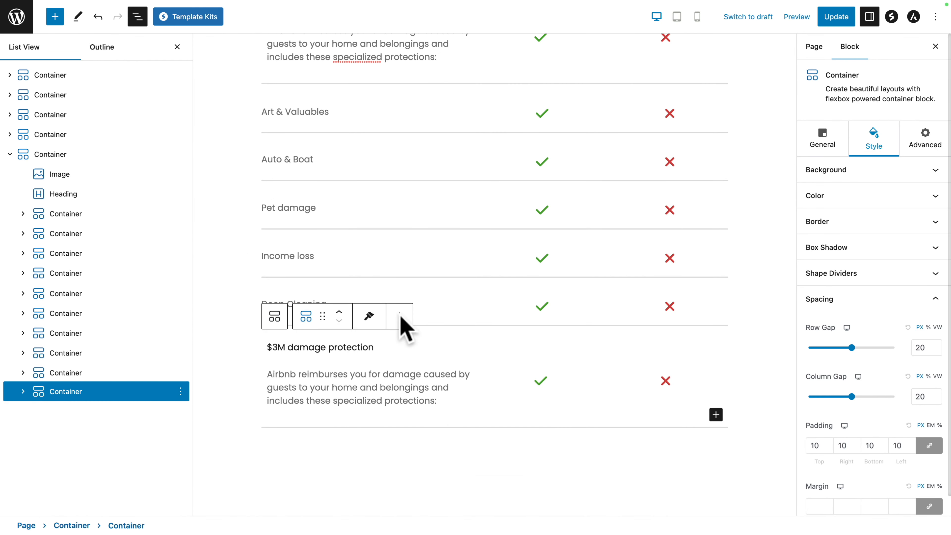
- Duplicate the moved row and fill the two rows with the "$1M liability insurance" and "24-hour safety line" content
{"action": "left_click", "coordinate": [400, 317]}
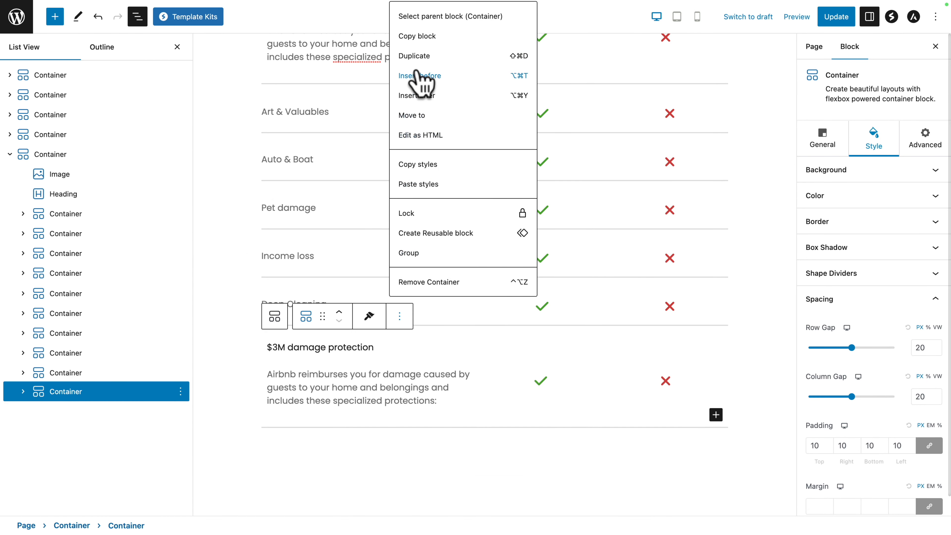
{"action": "left_click", "coordinate": [413, 56]}
{"action": "scroll", "coordinate": [412, 62], "scroll_direction": "down", "scroll_amount": 5}
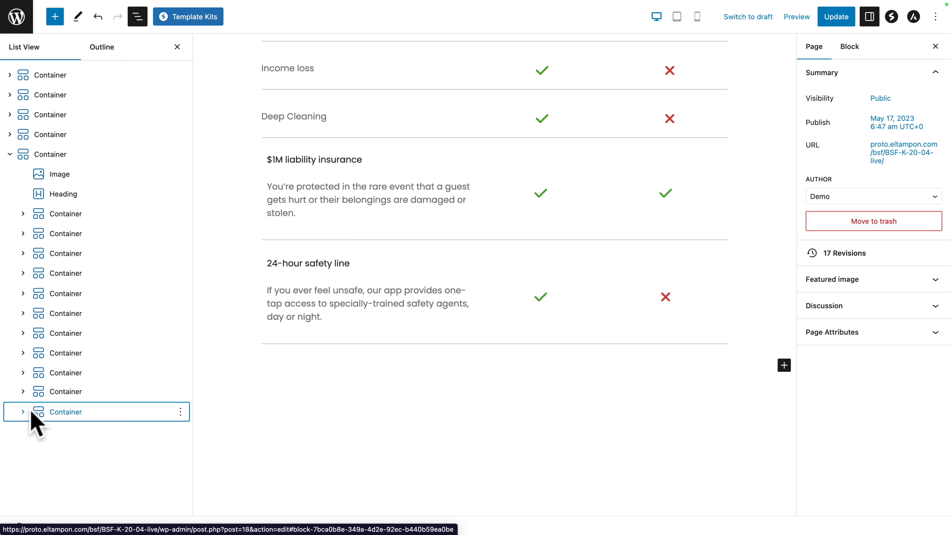
- Add a paragraph below the table: "Comparison is based on public information and free offerings by top competitors as of 10/22. Find details and exclusions here."
{"action": "left_click", "coordinate": [64, 413]}
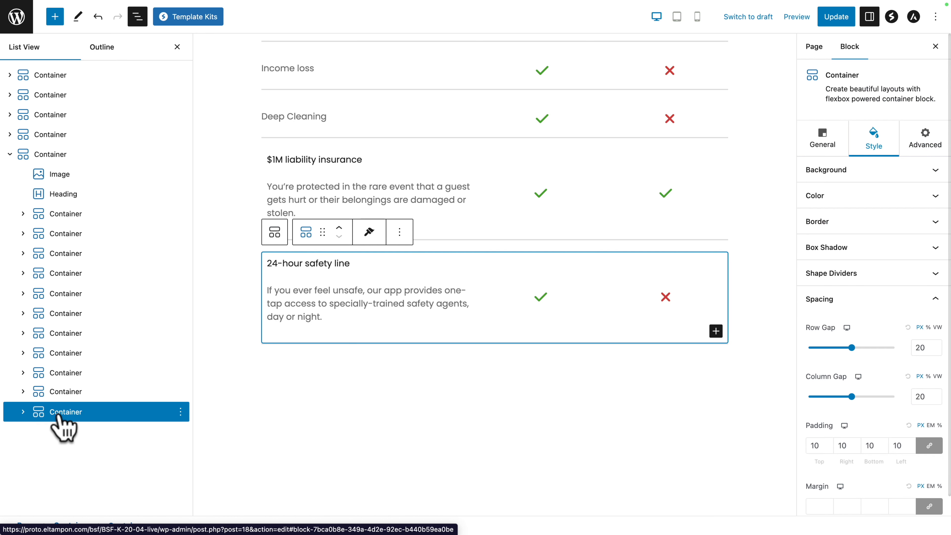
{"action": "left_click", "coordinate": [55, 16]}
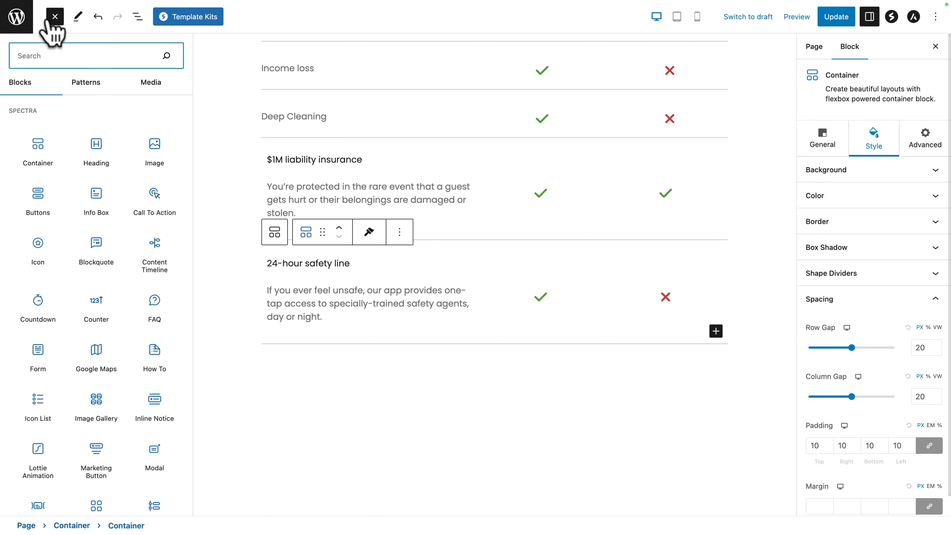
{"action": "type", "text": "para"}
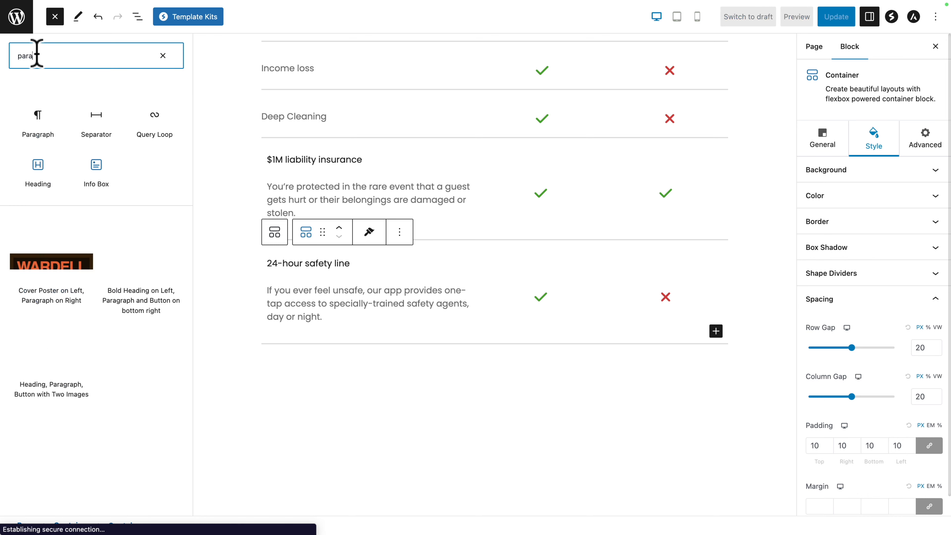
{"action": "left_click", "coordinate": [30, 114]}
{"action": "left_click", "coordinate": [272, 370]}
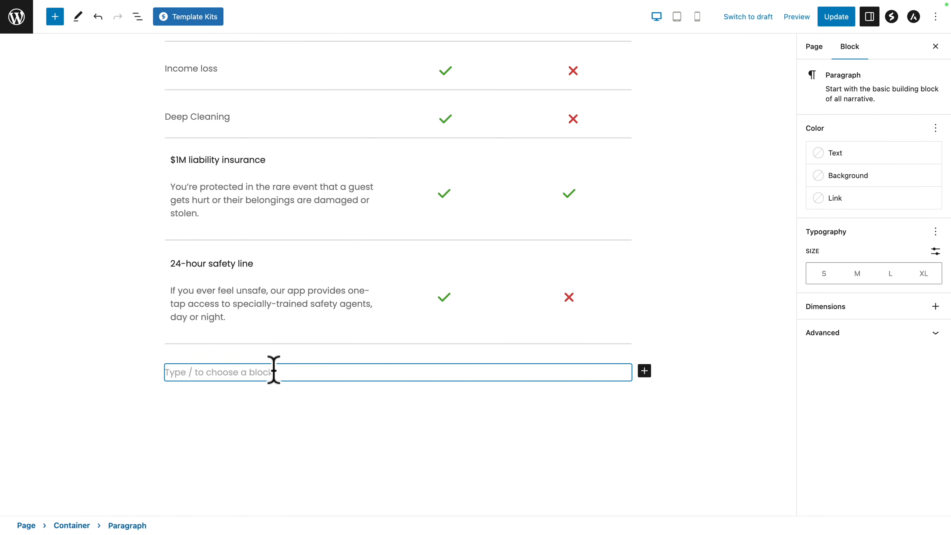
{"action": "type", "text": "Comparison is based on public information and free offerings by top competitors as of 10/22. Find details and exclusions here."}
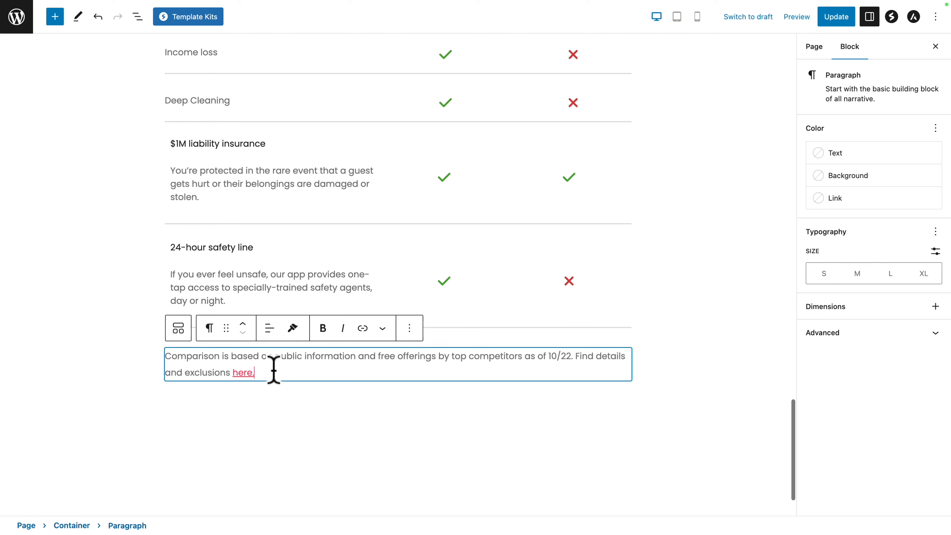
- Copy the style of the "24-hour safety line" description and paste it onto the comparison footnote paragraph
{"action": "left_click", "coordinate": [241, 288]}
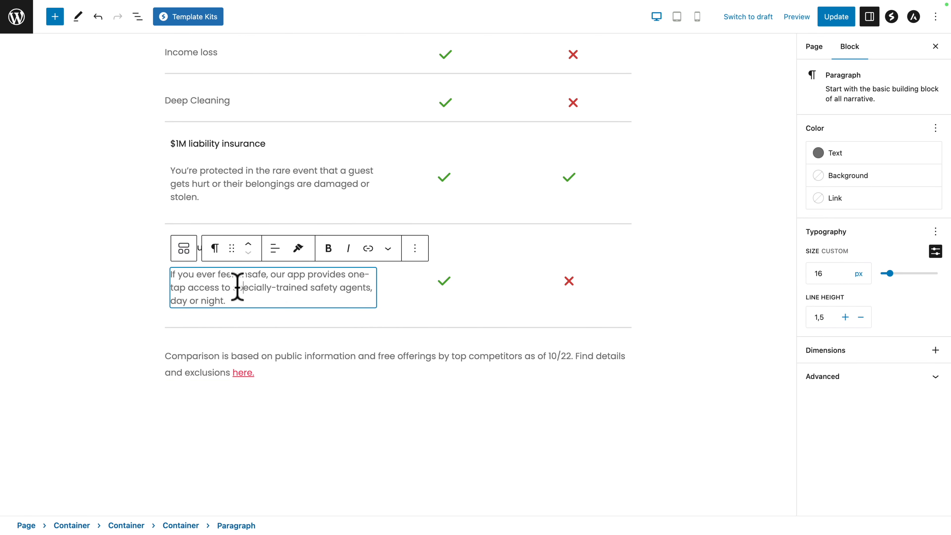
{"action": "left_click", "coordinate": [299, 248]}
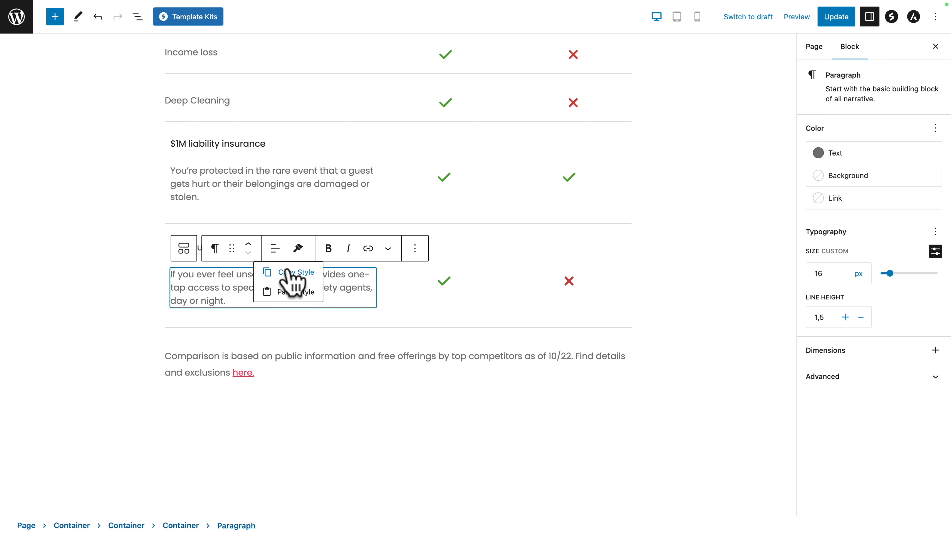
{"action": "left_click", "coordinate": [286, 269]}
{"action": "left_click", "coordinate": [222, 356]}
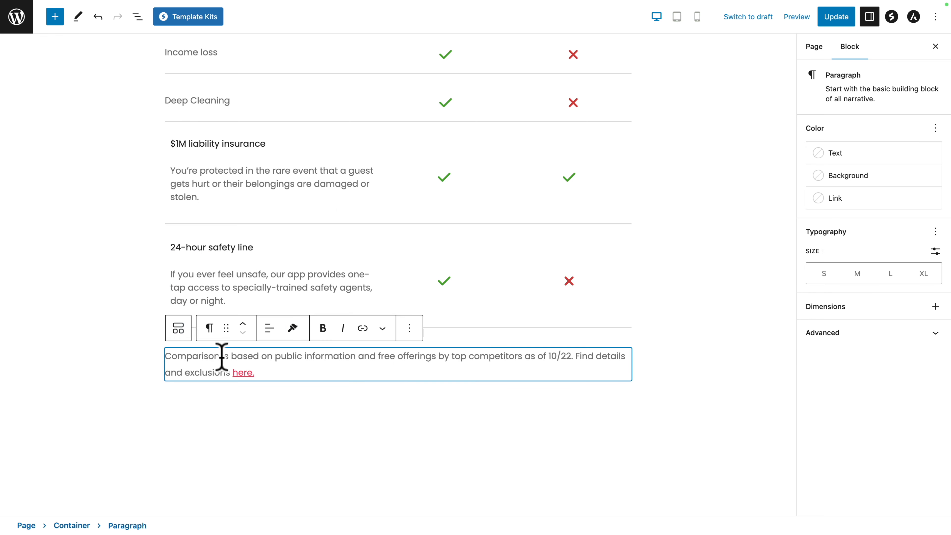
{"action": "left_click", "coordinate": [293, 329]}
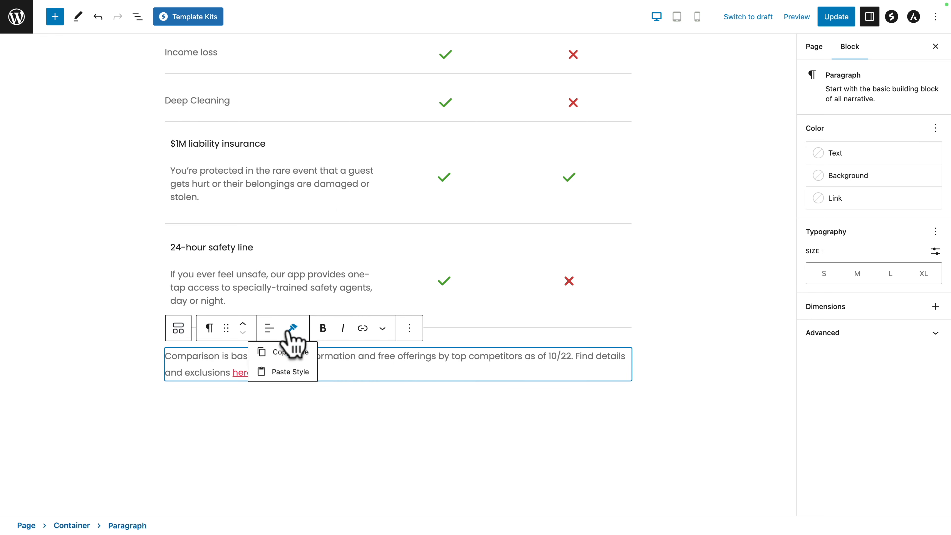
{"action": "left_click", "coordinate": [280, 371]}
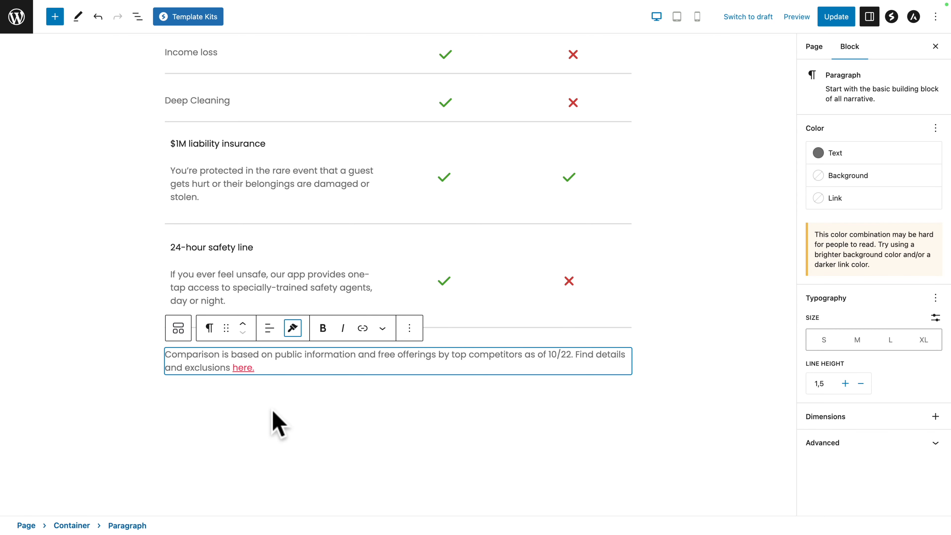
- Insert a Spectra Buttons block below the comparison footnote paragraph
{"action": "left_click", "coordinate": [135, 19]}
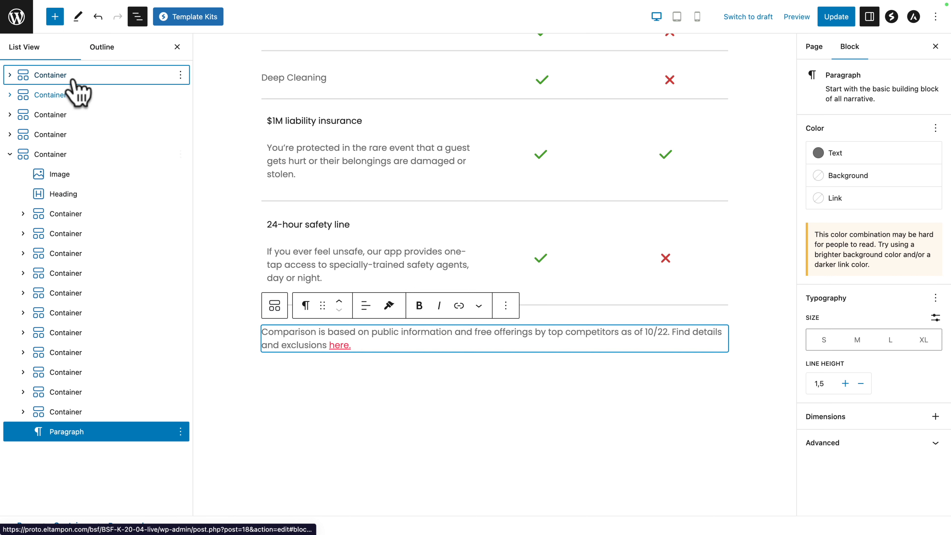
{"action": "left_click", "coordinate": [55, 17]}
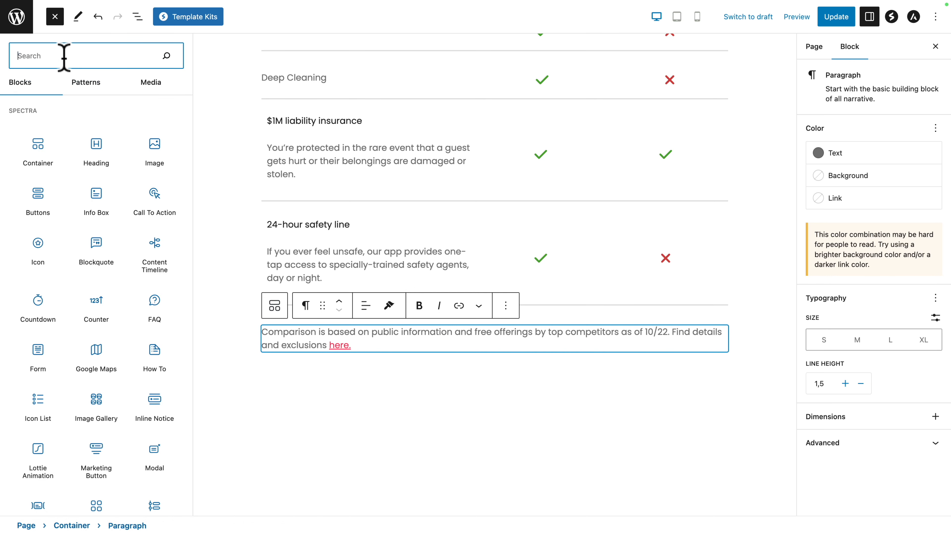
{"action": "type", "text": "buttos"}
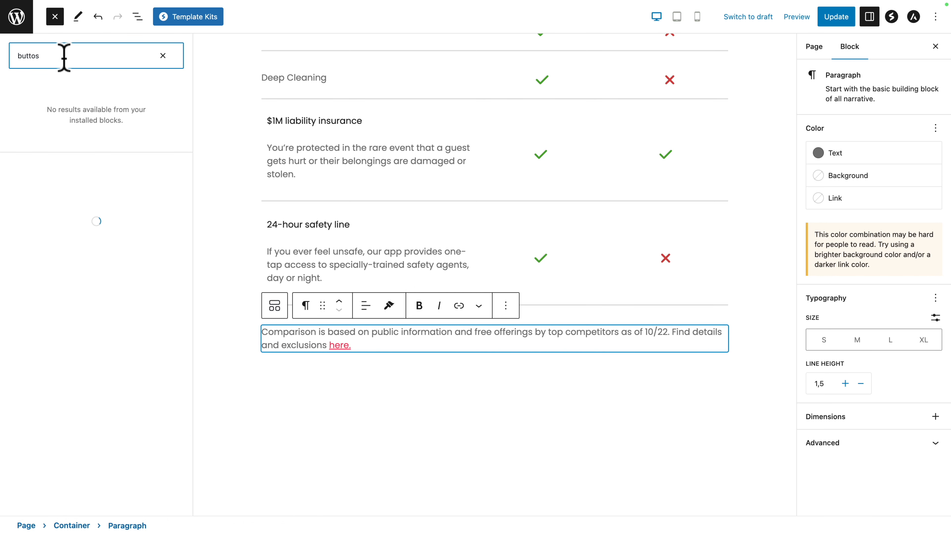
{"action": "key", "text": "BackSpace"}
{"action": "type", "text": "ns"}
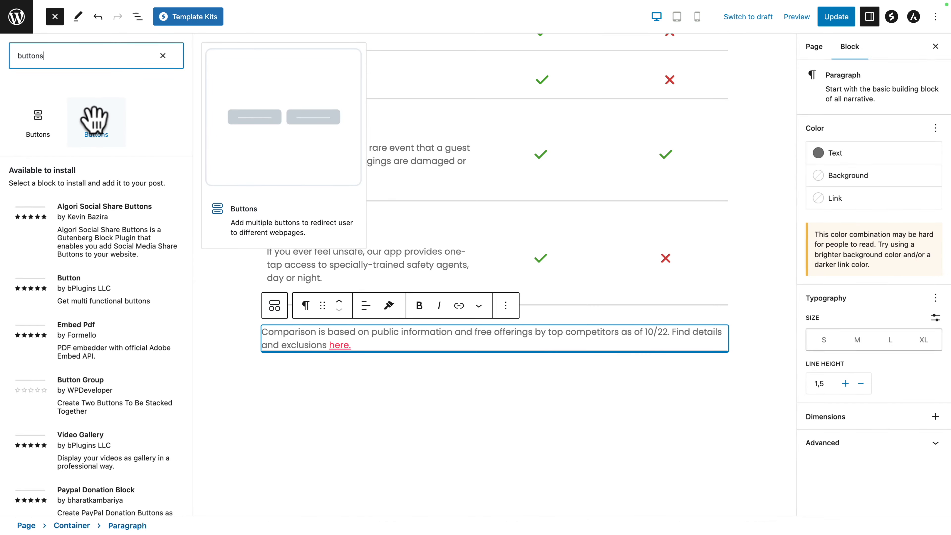
{"action": "left_click", "coordinate": [95, 120]}
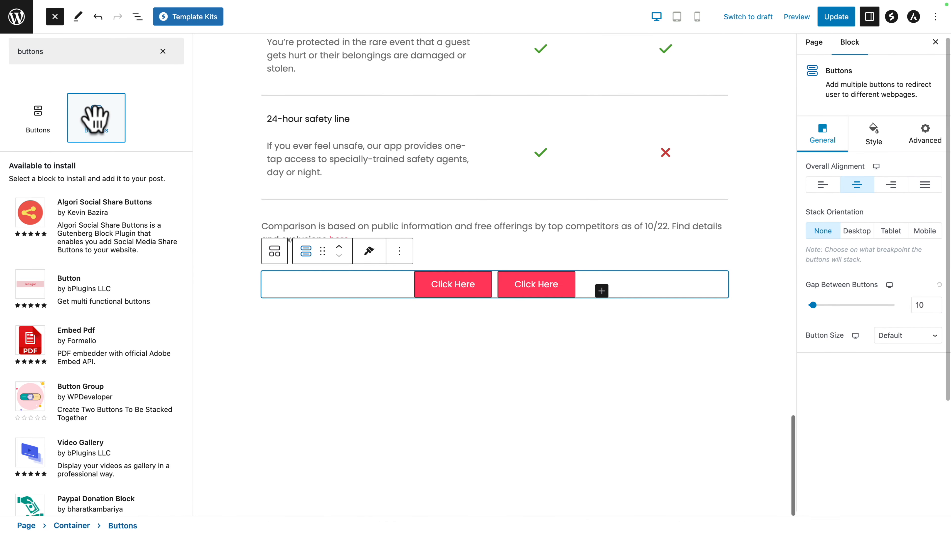
- Remove the second button from the new Buttons block and label the remaining one "Learn more"
{"action": "left_click", "coordinate": [137, 17]}
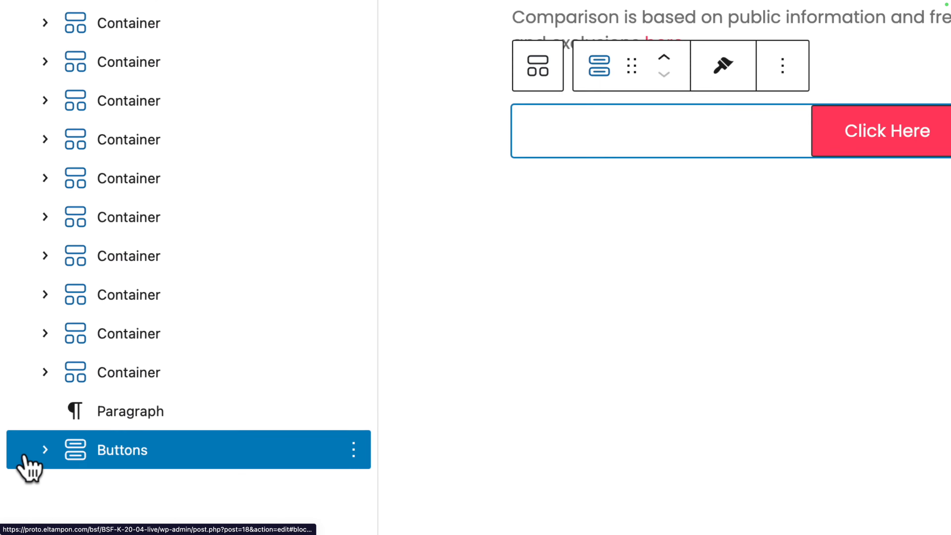
{"action": "left_click", "coordinate": [45, 449]}
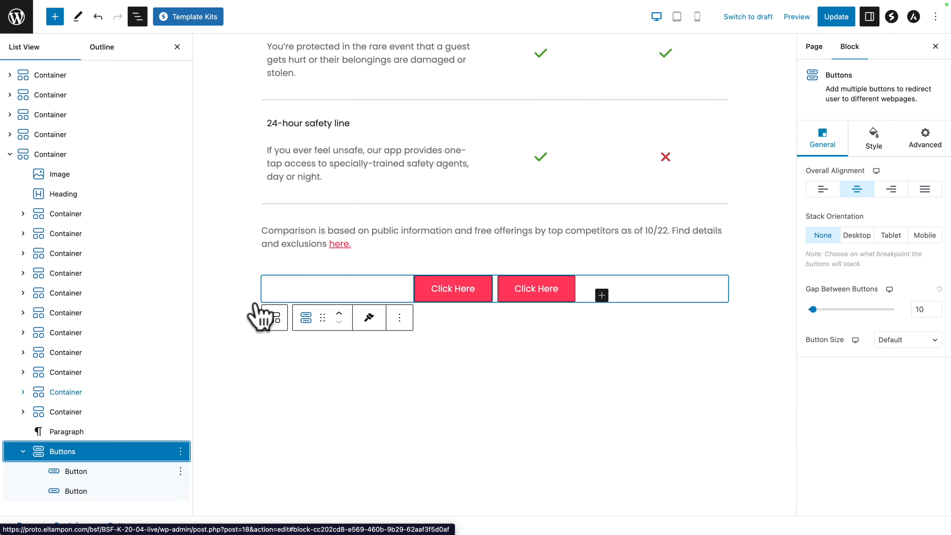
{"action": "left_click", "coordinate": [536, 296]}
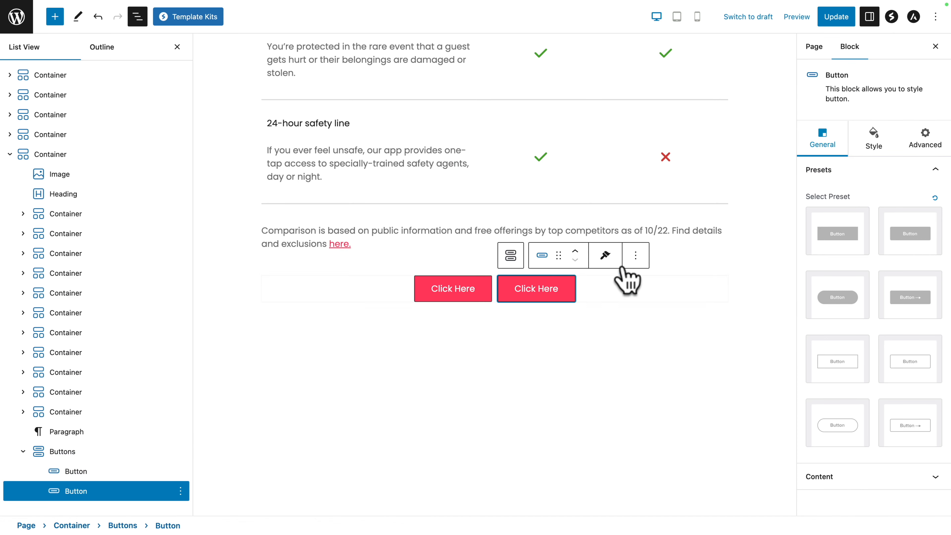
{"action": "left_click", "coordinate": [636, 255]}
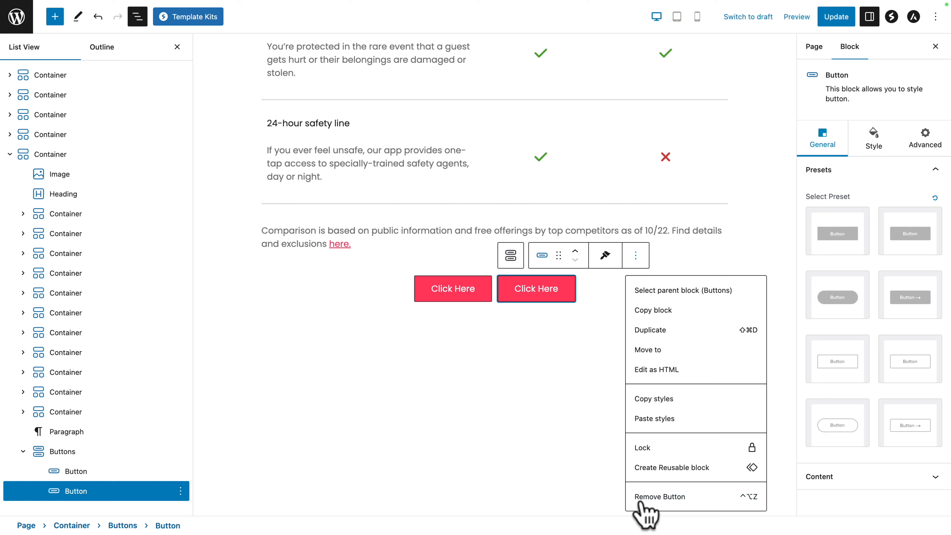
{"action": "left_click", "coordinate": [660, 496]}
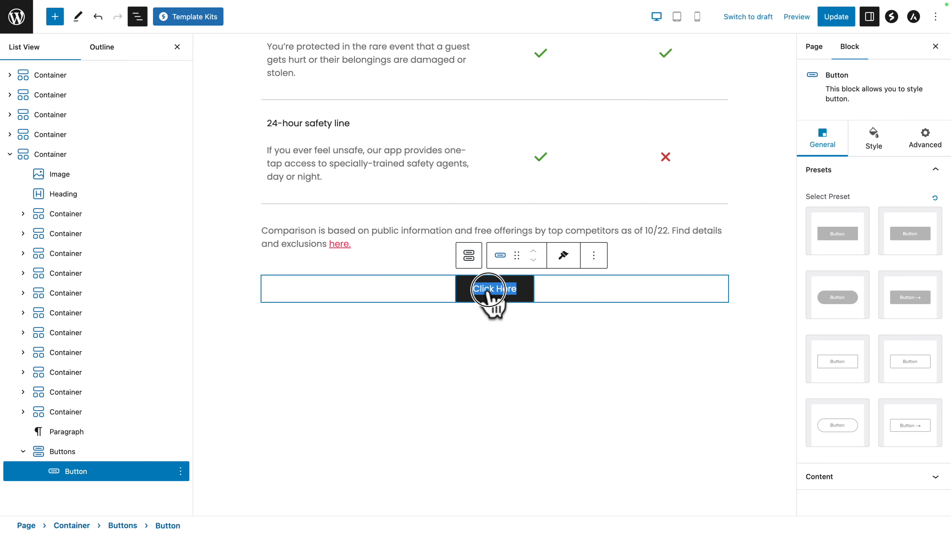
{"action": "type", "text": "Learn more"}
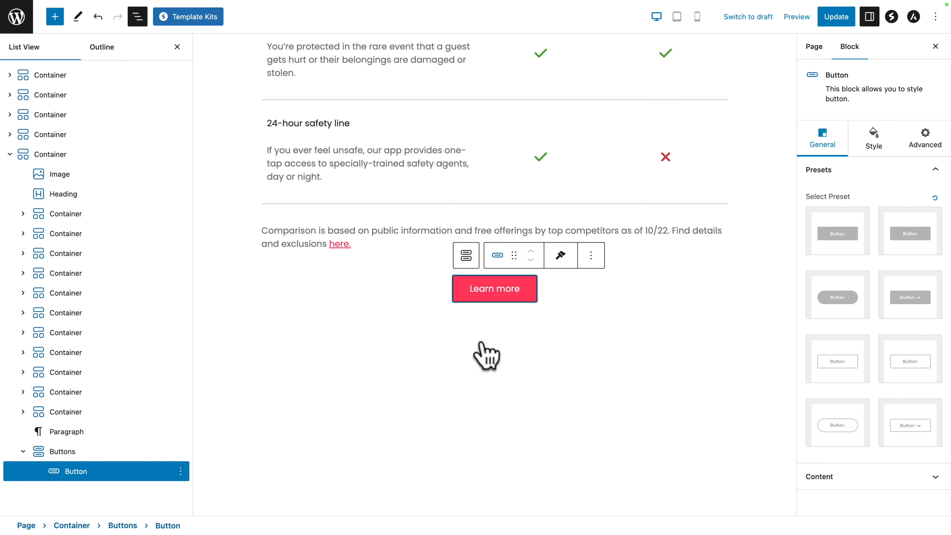
- Set the "Learn more" button's font size to 14 px and its line height to 18 px
{"action": "left_click", "coordinate": [872, 160]}
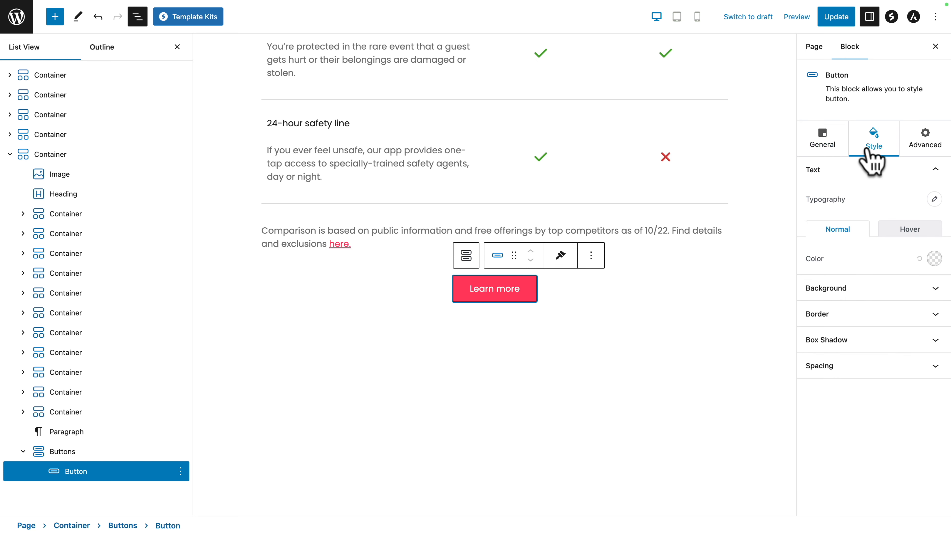
{"action": "left_click", "coordinate": [934, 200]}
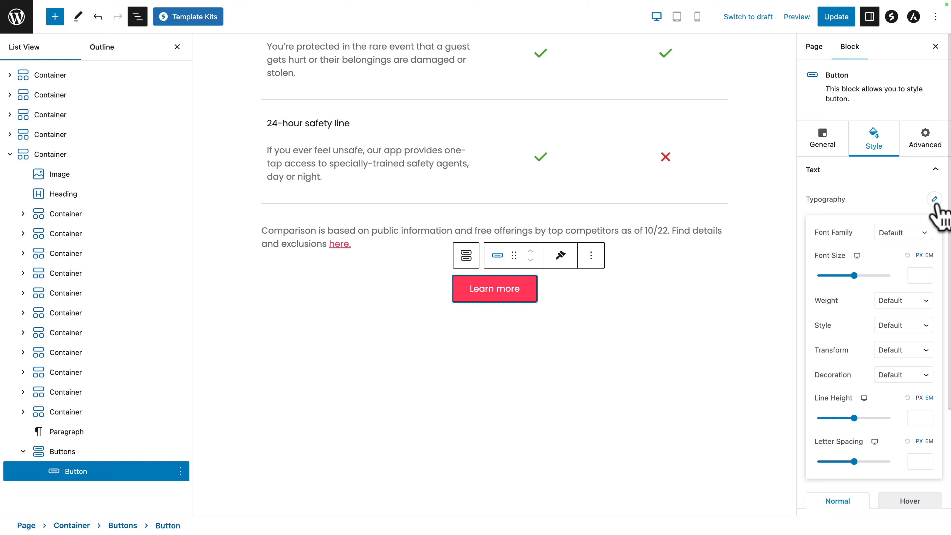
{"action": "left_click", "coordinate": [917, 276]}
{"action": "type", "text": "14"}
{"action": "left_click", "coordinate": [913, 415]}
{"action": "left_click", "coordinate": [910, 419]}
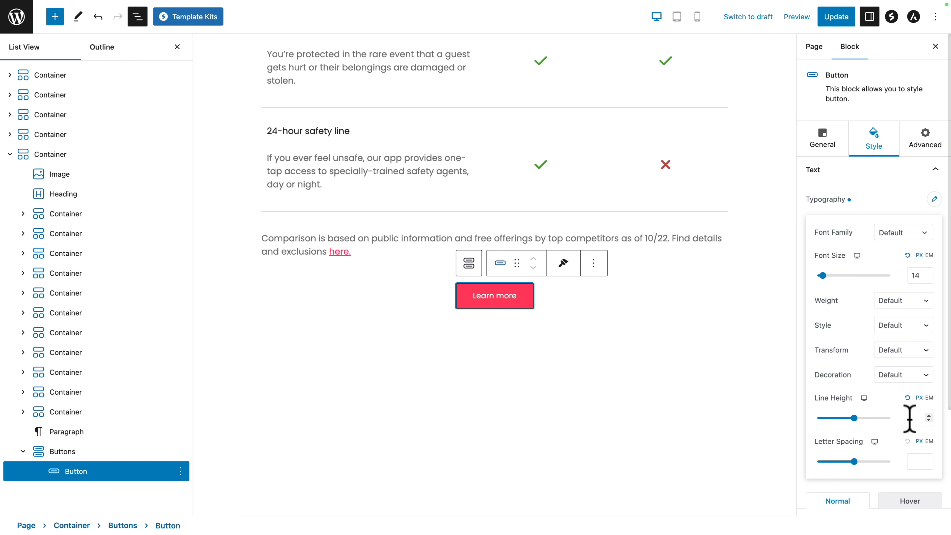
{"action": "type", "text": "18"}
{"action": "left_click", "coordinate": [934, 199]}
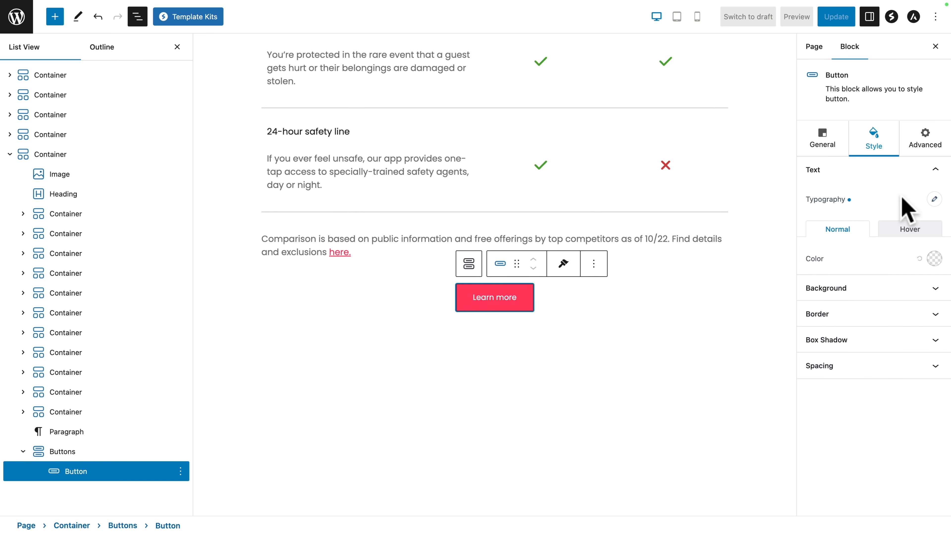
- Set the "Learn more" button's normal and hover text colors to the dark palette color #222222
{"action": "left_click", "coordinate": [932, 260]}
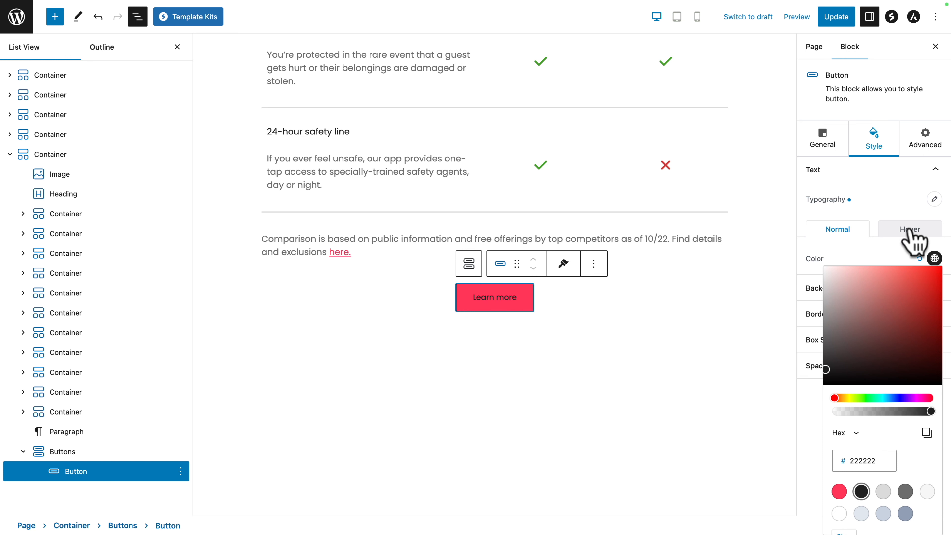
{"action": "left_click", "coordinate": [914, 234]}
{"action": "left_click", "coordinate": [934, 258]}
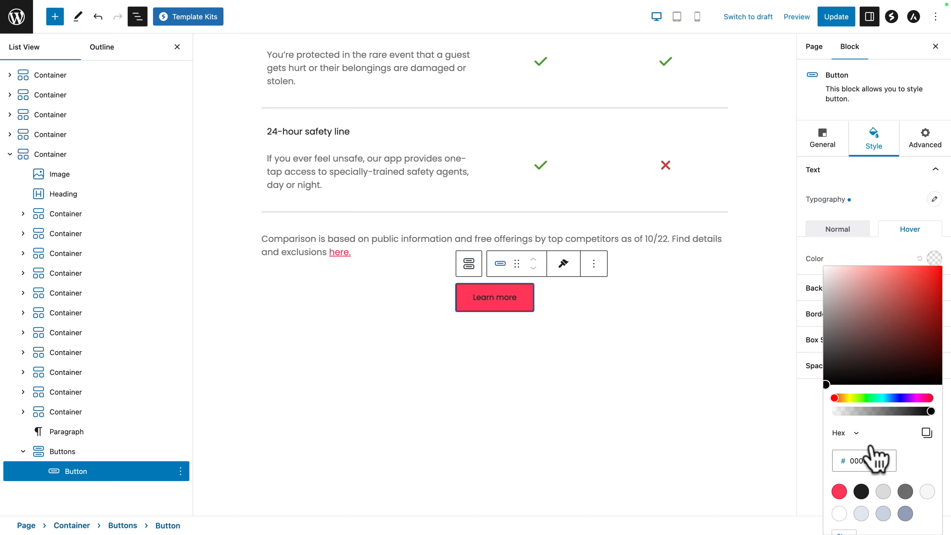
{"action": "left_click", "coordinate": [861, 490]}
{"action": "left_click", "coordinate": [874, 259]}
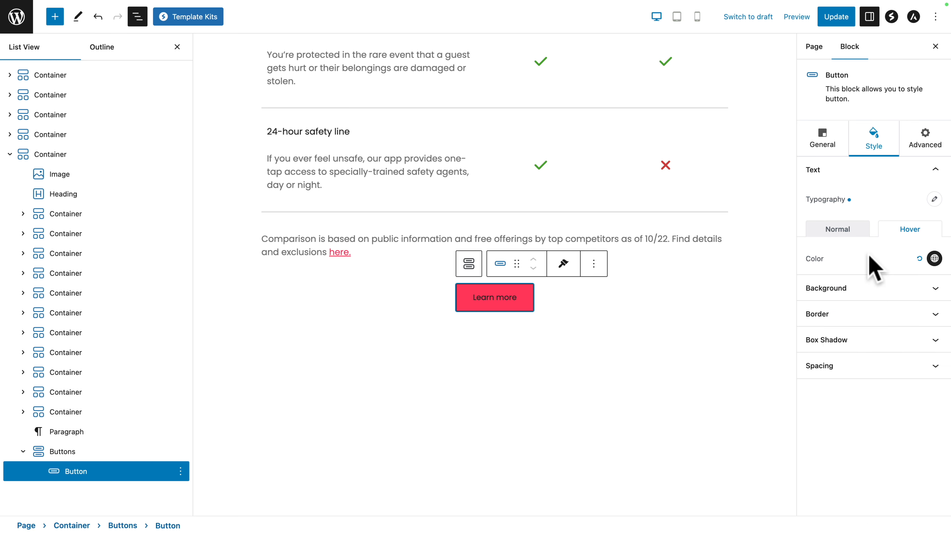
- Set the "Learn more" button's normal background color to white
{"action": "left_click", "coordinate": [874, 287]}
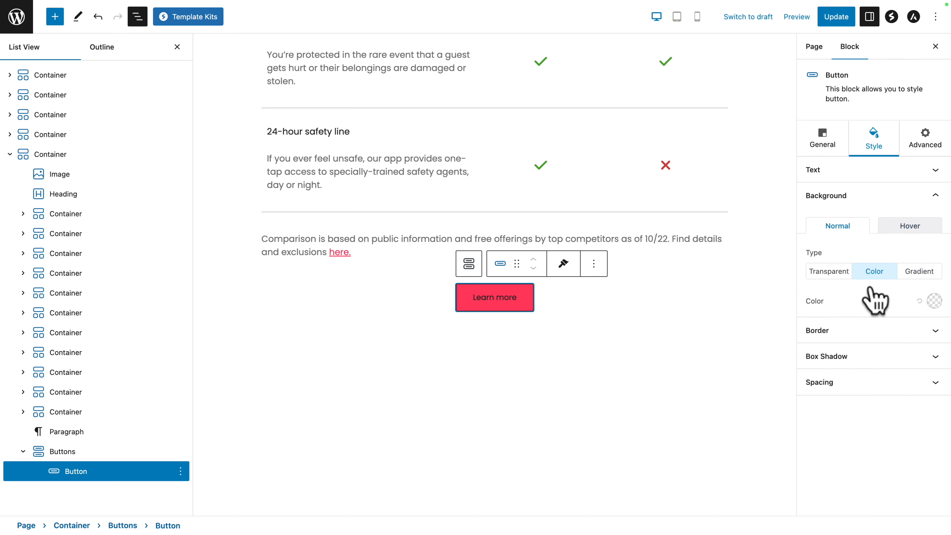
{"action": "left_click", "coordinate": [934, 301]}
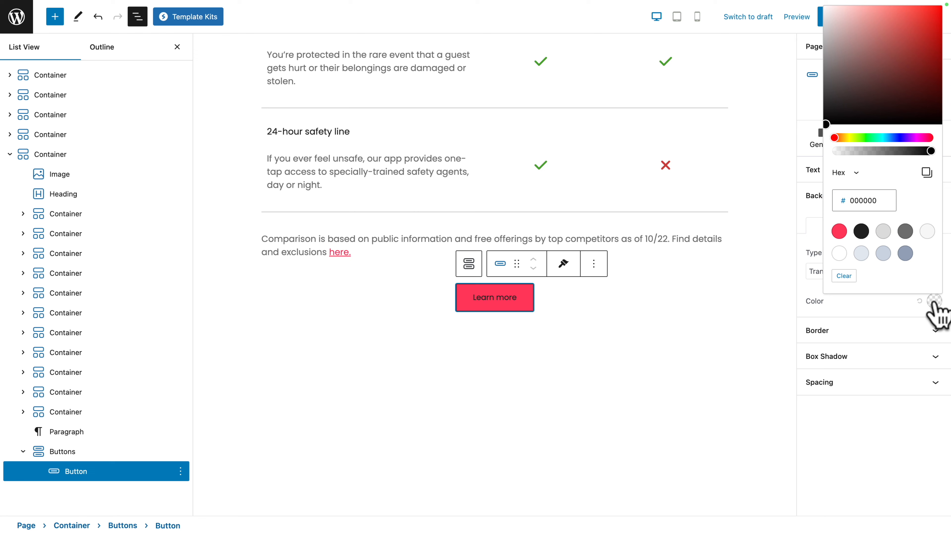
{"action": "left_click", "coordinate": [839, 253]}
{"action": "left_click", "coordinate": [818, 296]}
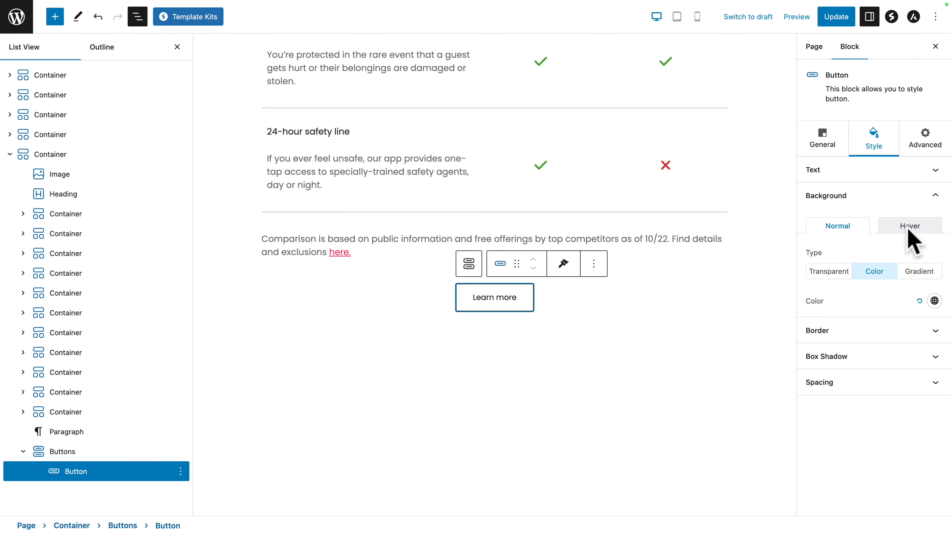
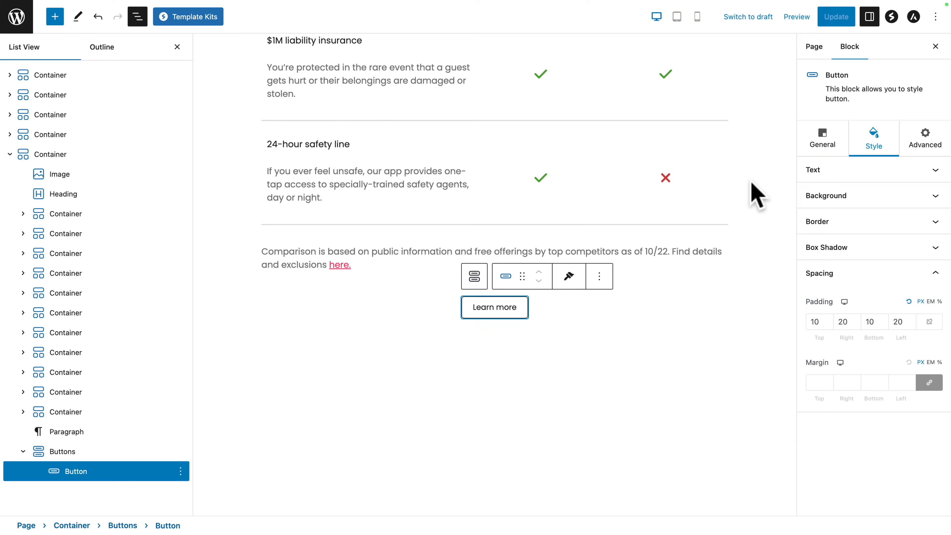
- Review the cloned page's AirCover section and examine the original's "Introducing Airbnb-friendly apartments" heading, images, text and button
{"action": "scroll", "coordinate": [760, 196], "scroll_direction": "up", "scroll_amount": 1}
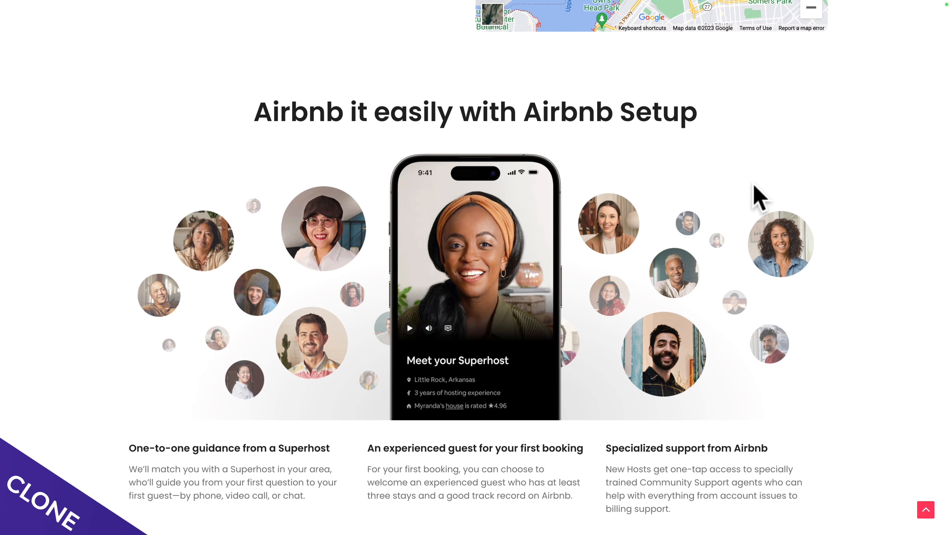
{"action": "scroll", "coordinate": [760, 197], "scroll_direction": "down", "scroll_amount": 20}
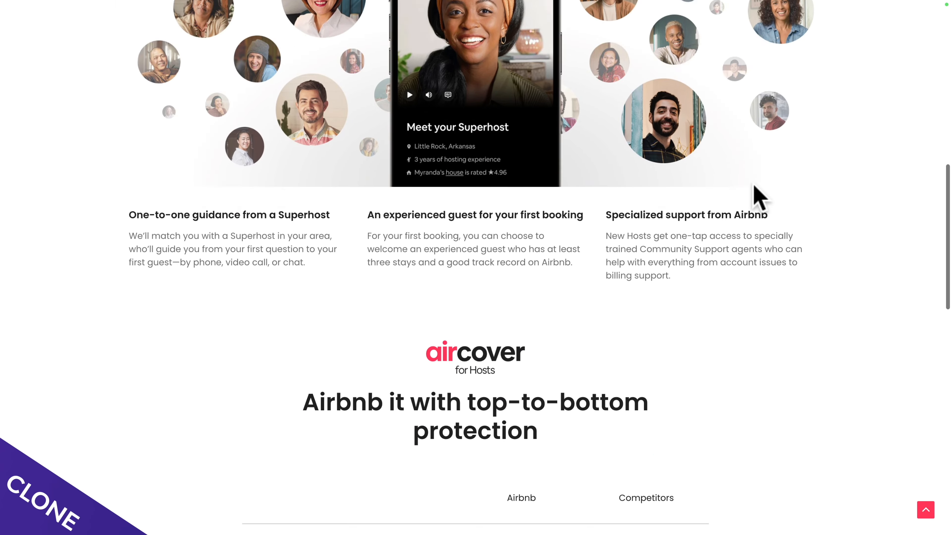
{"action": "scroll", "coordinate": [760, 197], "scroll_direction": "down", "scroll_amount": 5}
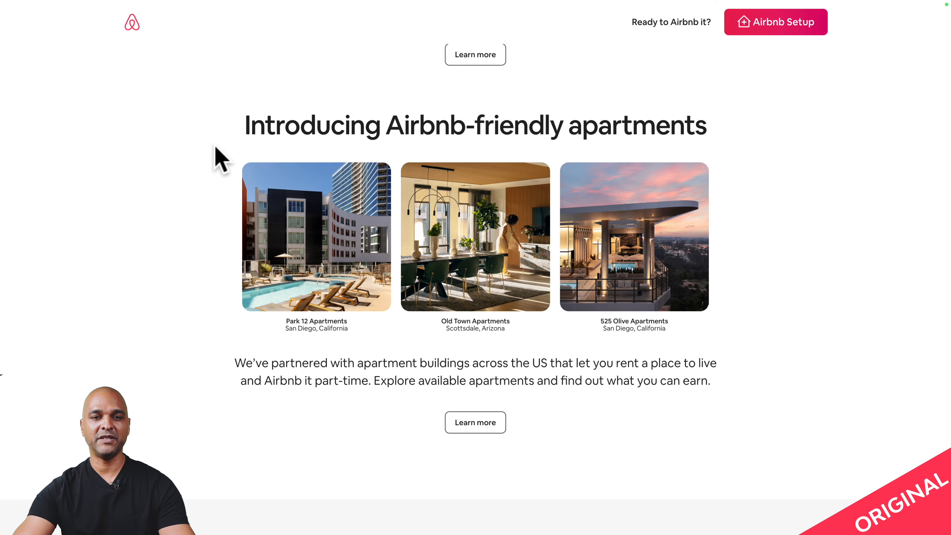
{"action": "left_click_drag", "start_coordinate": [241, 123], "coordinate": [582, 125]}
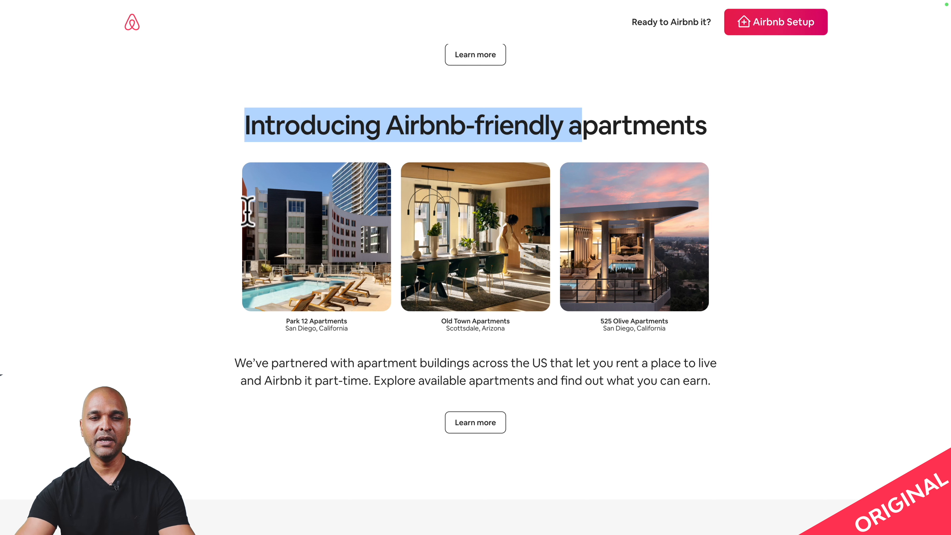
{"action": "left_click", "coordinate": [209, 217]}
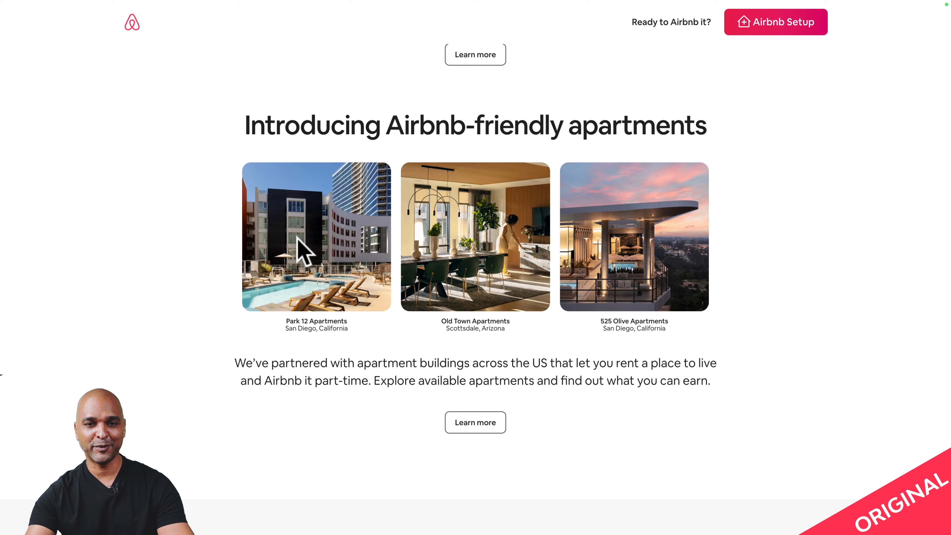
{"action": "scroll", "coordinate": [239, 337], "scroll_direction": "down", "scroll_amount": 2}
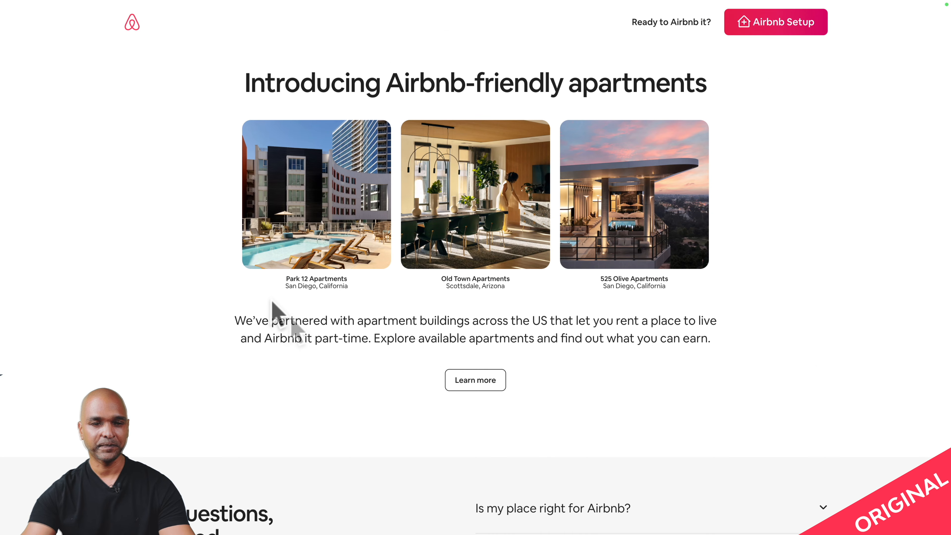
{"action": "scroll", "coordinate": [463, 390], "scroll_direction": "up", "scroll_amount": 1}
{"action": "scroll", "coordinate": [461, 388], "scroll_direction": "up", "scroll_amount": 10}
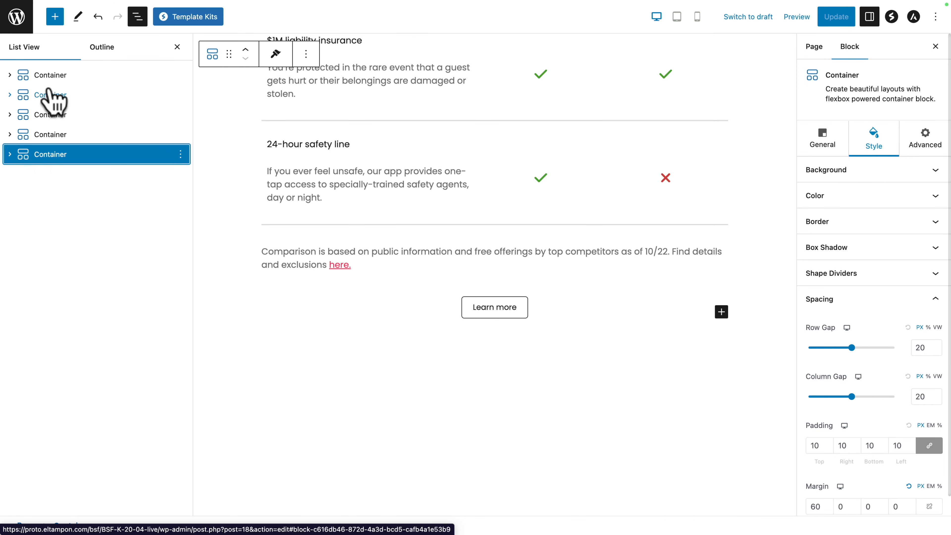
- Add a new single-column container below the AirCover section's "Learn more" button
{"action": "left_click", "coordinate": [54, 18]}
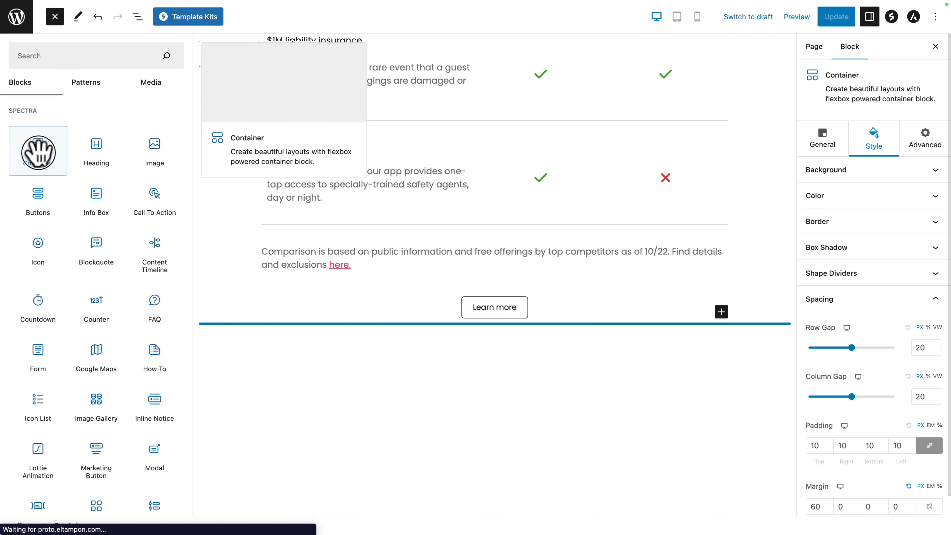
{"action": "left_click", "coordinate": [38, 150]}
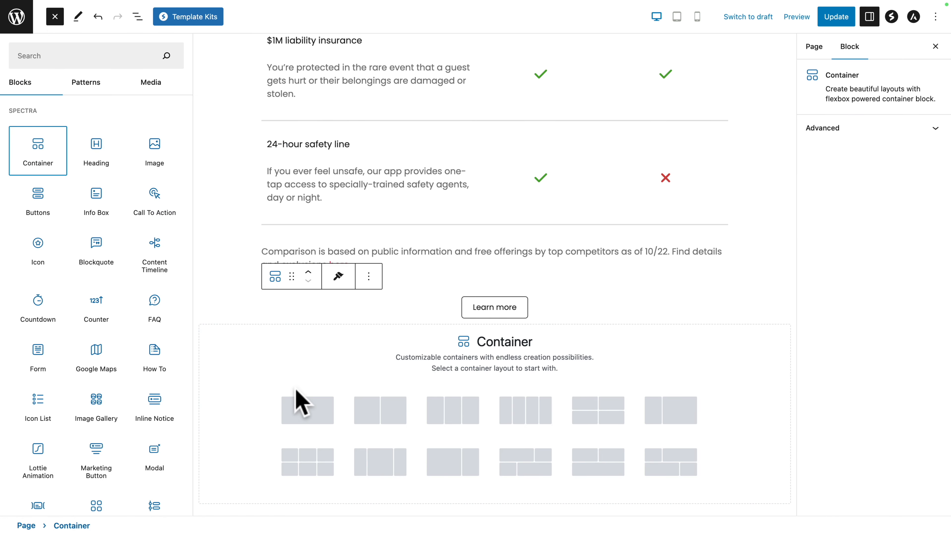
{"action": "left_click", "coordinate": [304, 409]}
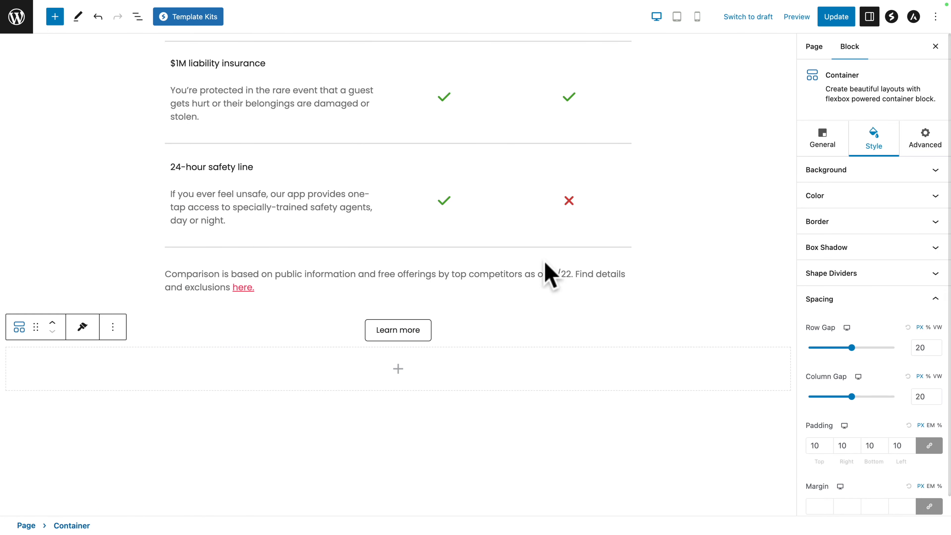
- Set the new container's content box width to match the AirCover section above and check its flex properties
{"action": "left_click", "coordinate": [821, 141]}
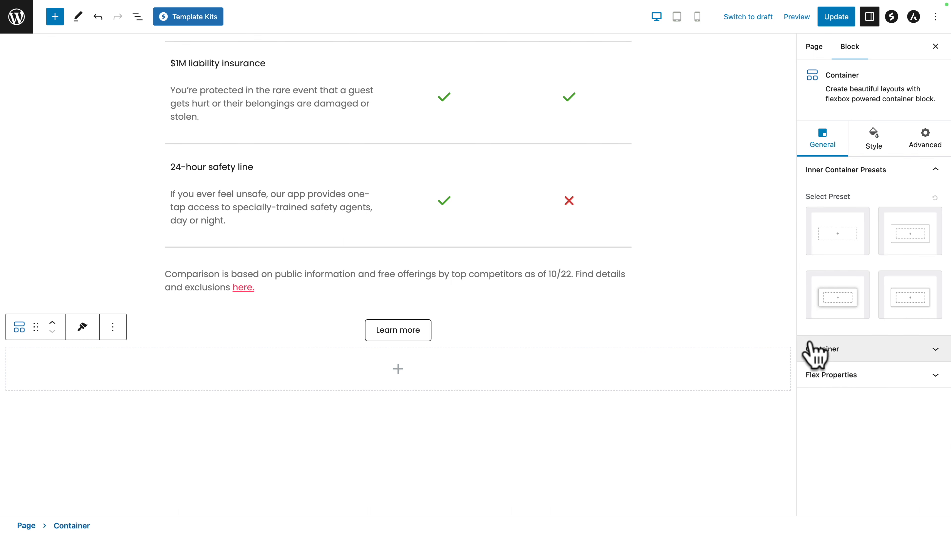
{"action": "left_click", "coordinate": [812, 352]}
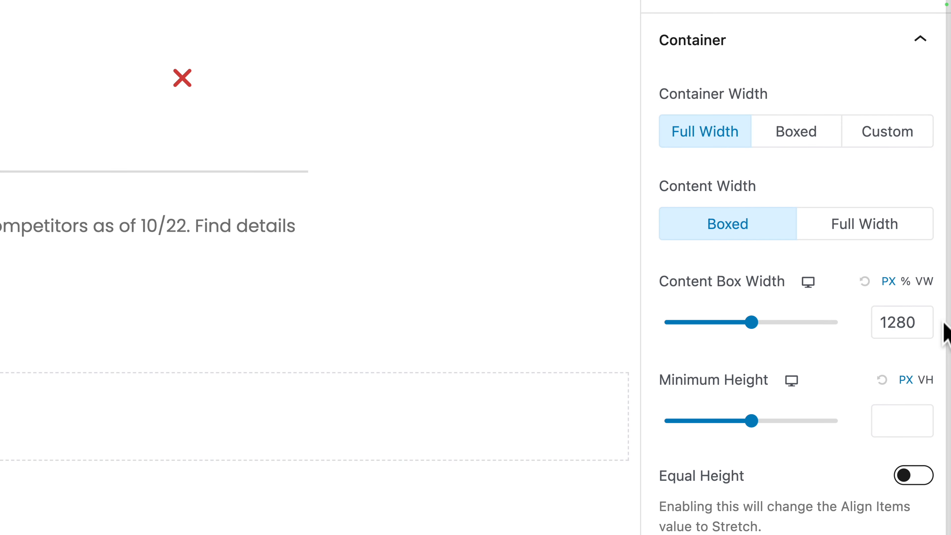
{"action": "left_click", "coordinate": [906, 322]}
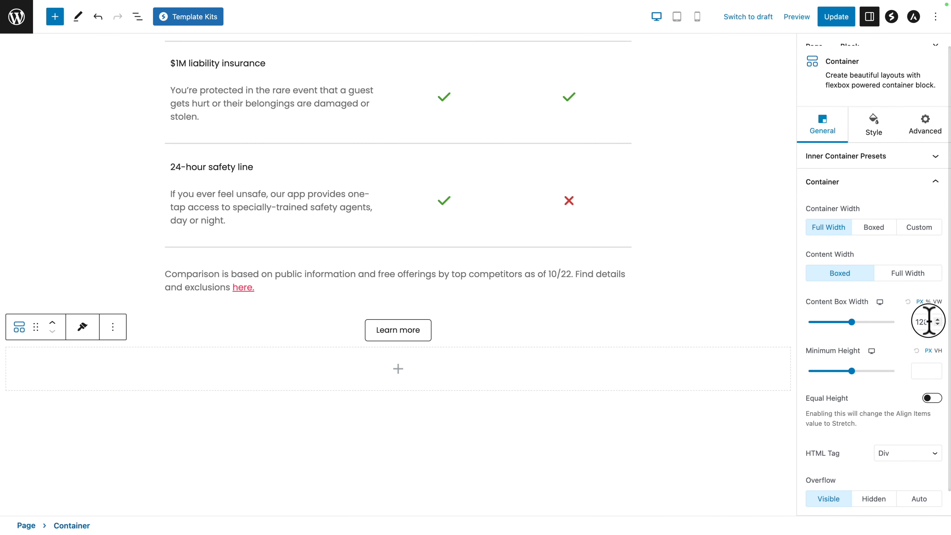
{"action": "left_click", "coordinate": [882, 183]}
{"action": "left_click", "coordinate": [844, 210]}
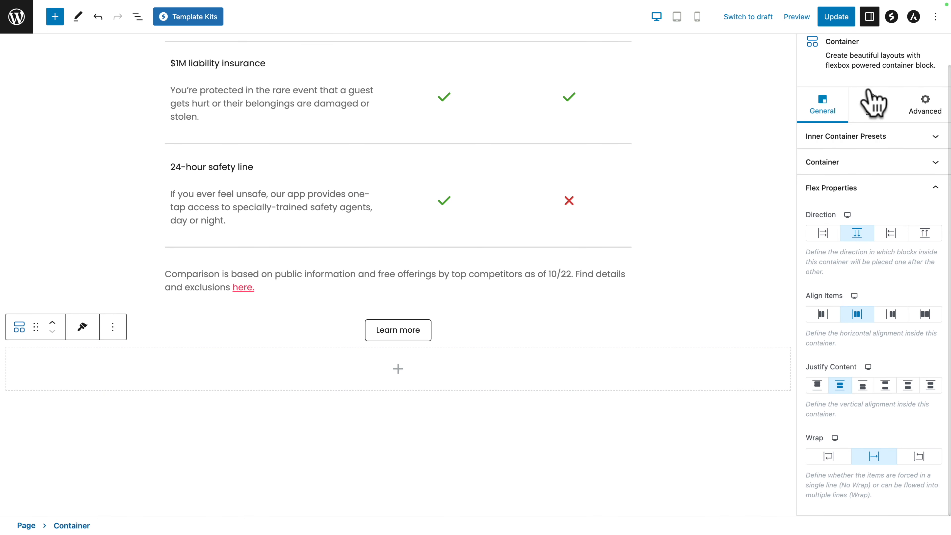
- Unlink the new container's margins and set its top margin to 80 px
{"action": "left_click", "coordinate": [873, 103]}
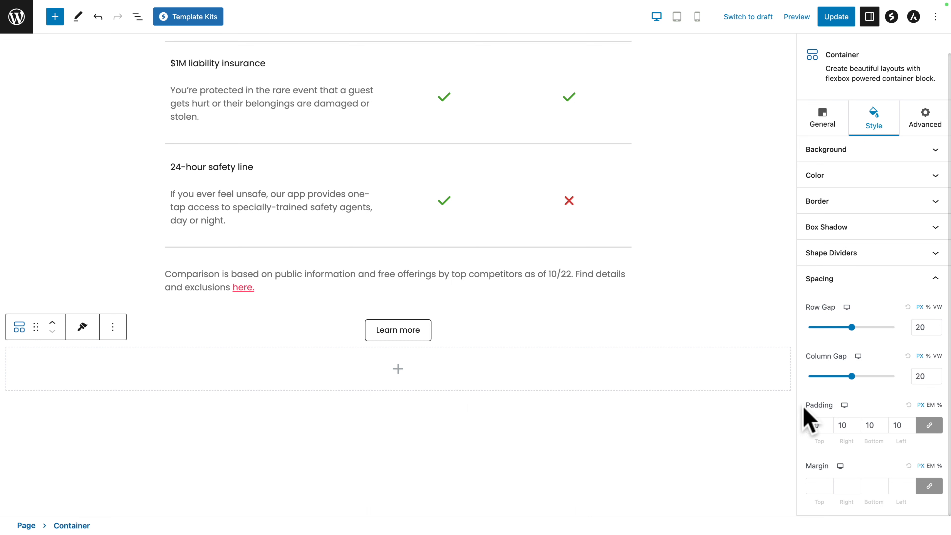
{"action": "left_click", "coordinate": [929, 486]}
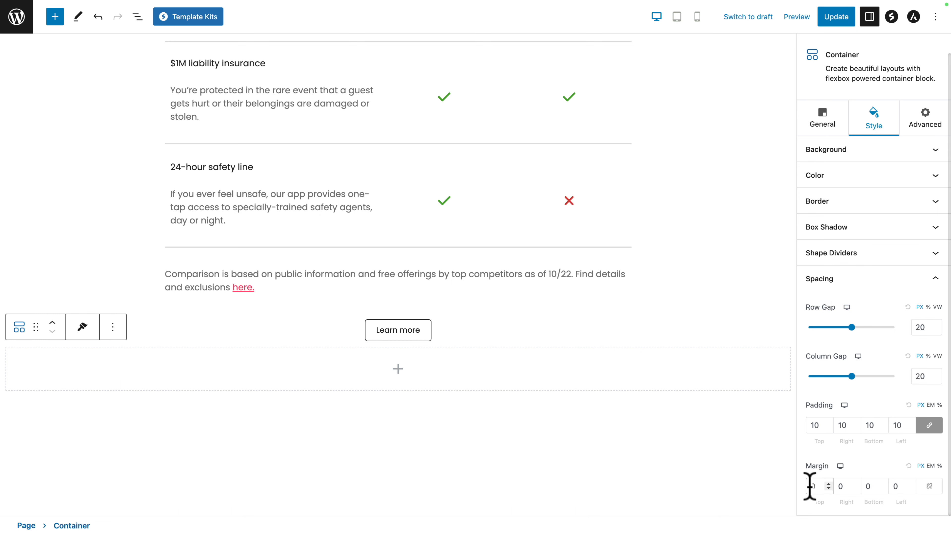
{"action": "type", "text": "8"}
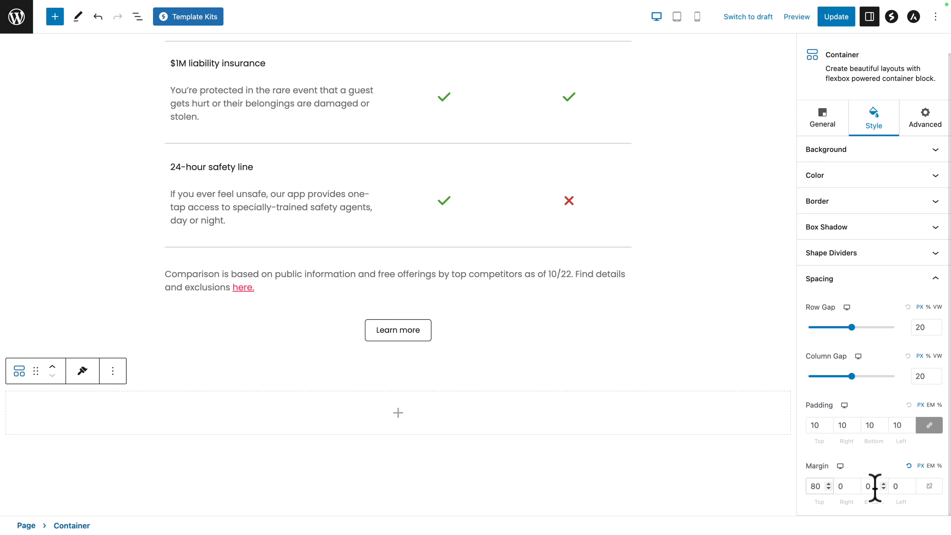
- Insert a heading in the new container with the text "Introducing Airbnb-friendly apartments"
{"action": "left_click", "coordinate": [398, 412]}
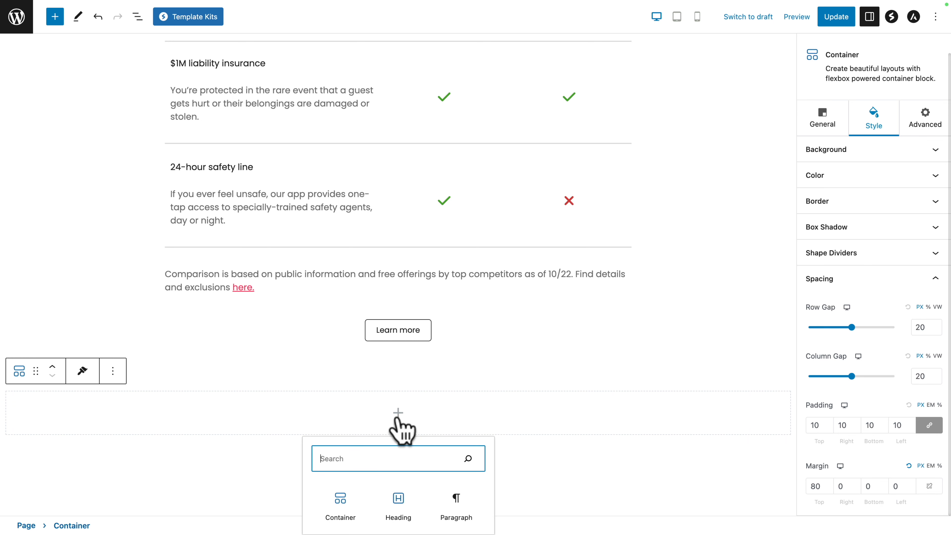
{"action": "scroll", "coordinate": [359, 455], "scroll_direction": "down", "scroll_amount": 3}
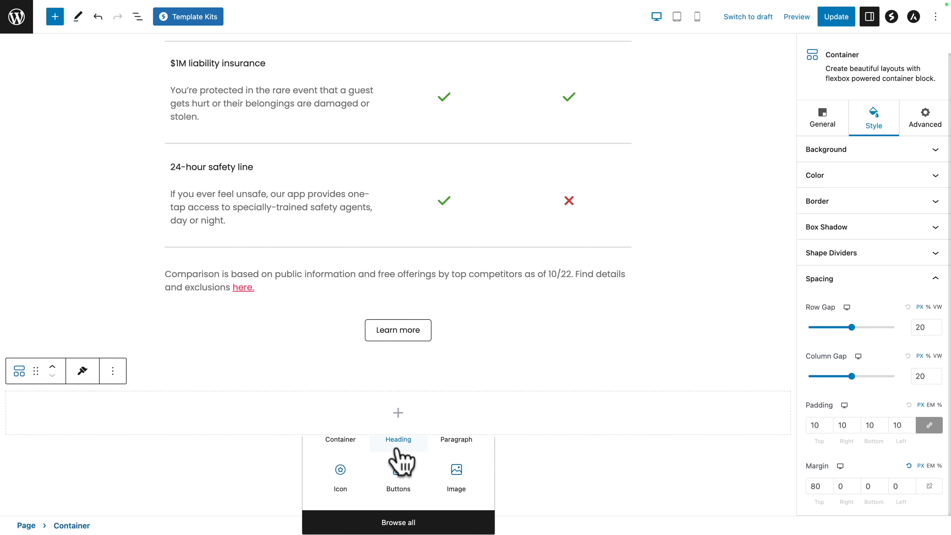
{"action": "scroll", "coordinate": [399, 458], "scroll_direction": "up", "scroll_amount": 1}
{"action": "left_click", "coordinate": [398, 458]}
{"action": "scroll", "coordinate": [396, 465], "scroll_direction": "down", "scroll_amount": 3}
{"action": "key", "text": "ctrl+a"}
{"action": "type", "text": "Introducing Airbnb-friendly apartments"}
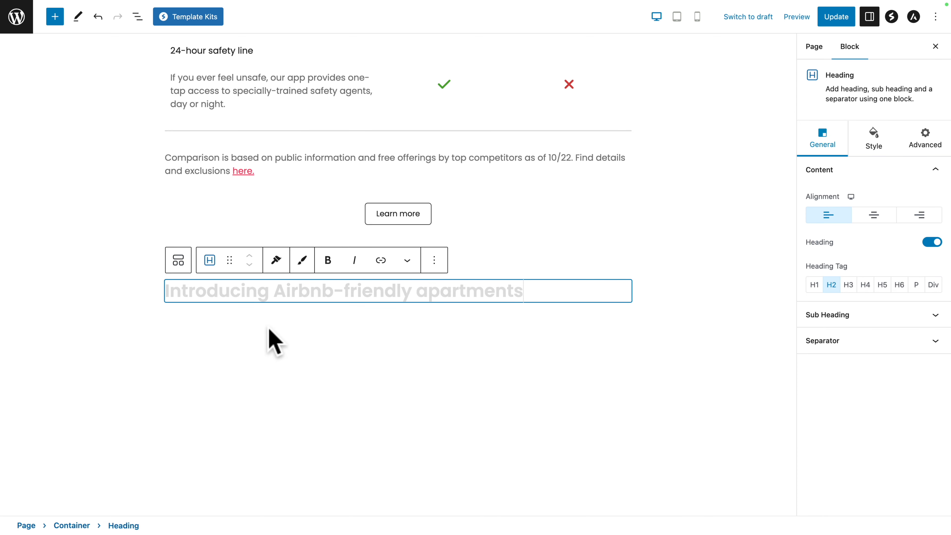
- Copy the style of the "Airbnb it with top-to-bottom protection" heading onto the "Introducing Airbnb-friendly apartments" heading
{"action": "scroll", "coordinate": [275, 341], "scroll_direction": "up", "scroll_amount": 15}
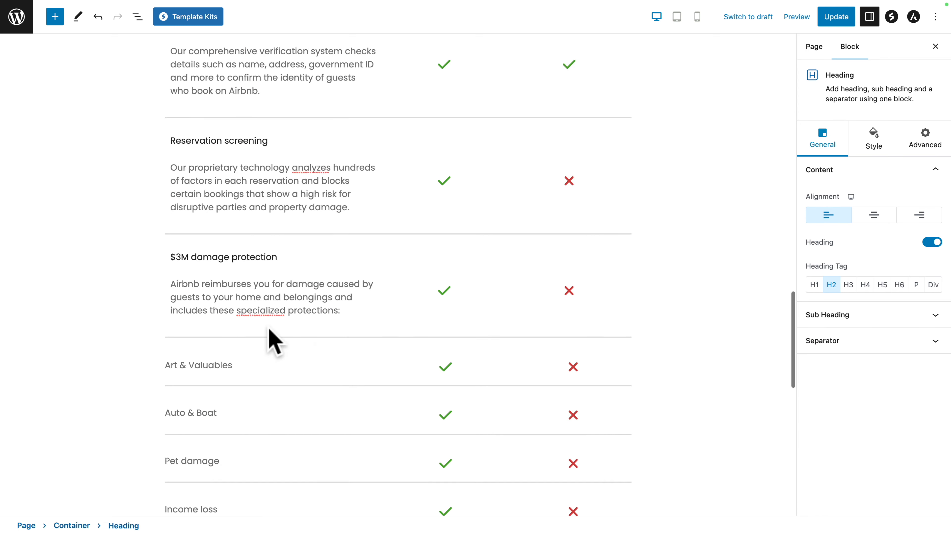
{"action": "left_click", "coordinate": [449, 146]}
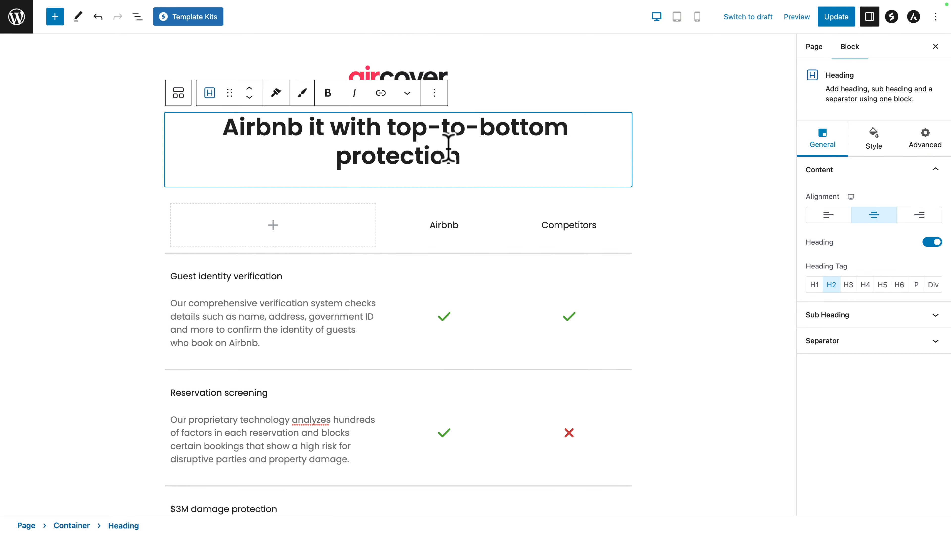
{"action": "left_click", "coordinate": [276, 94]}
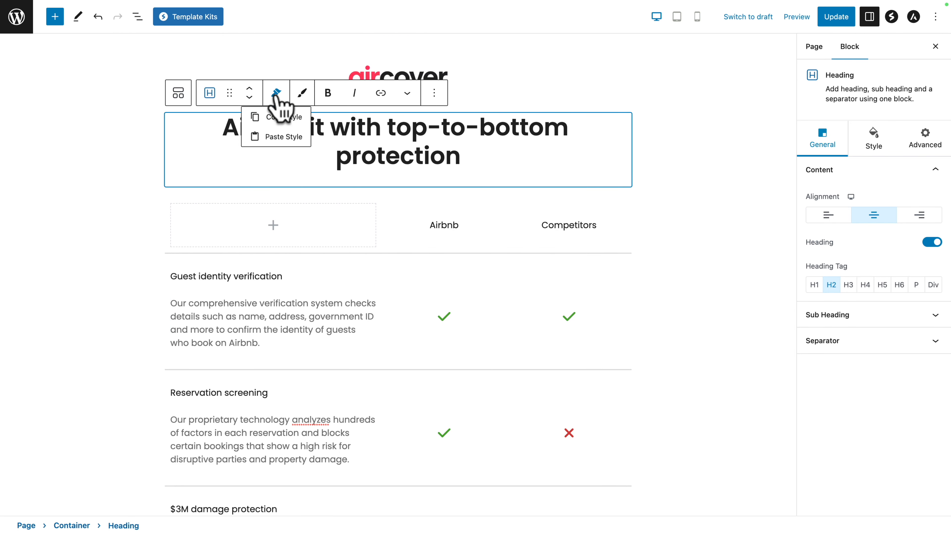
{"action": "left_click", "coordinate": [277, 118]}
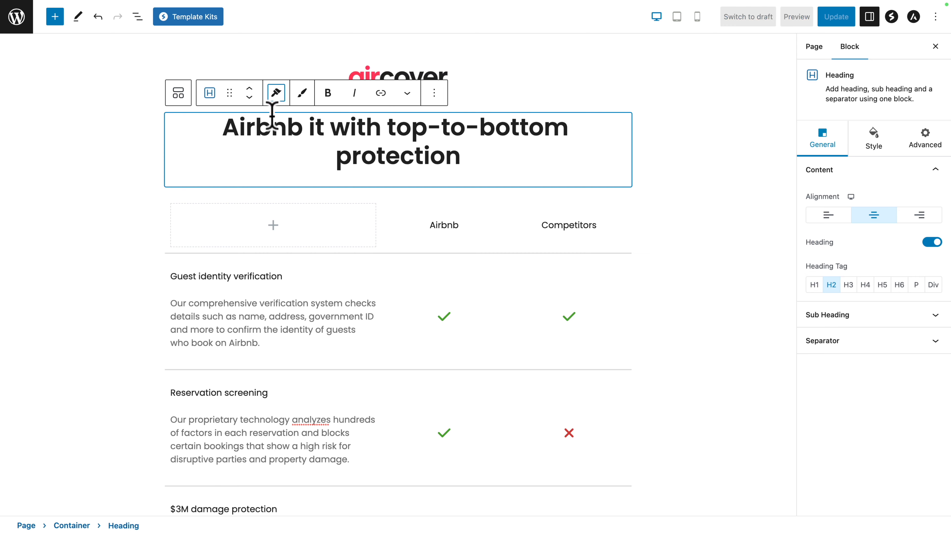
{"action": "scroll", "coordinate": [285, 227], "scroll_direction": "down", "scroll_amount": 20}
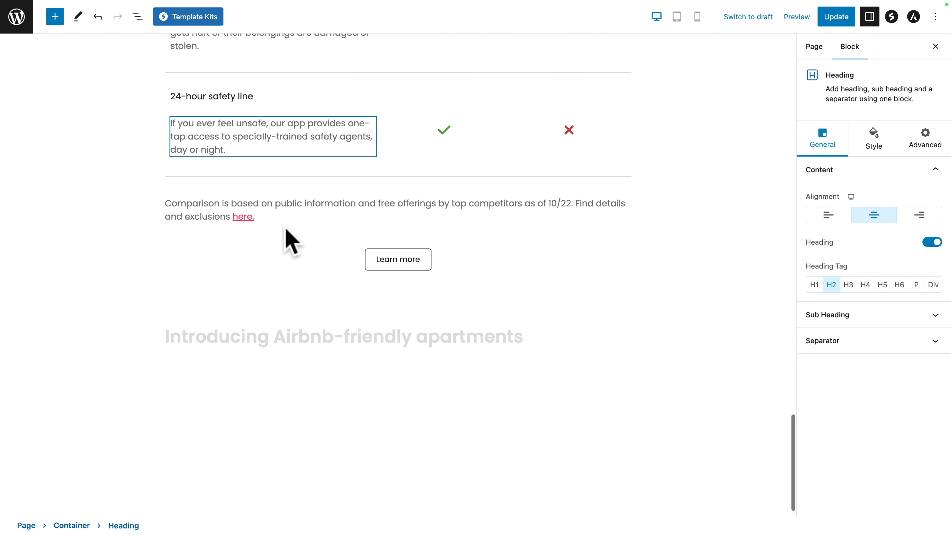
{"action": "left_click", "coordinate": [258, 294]}
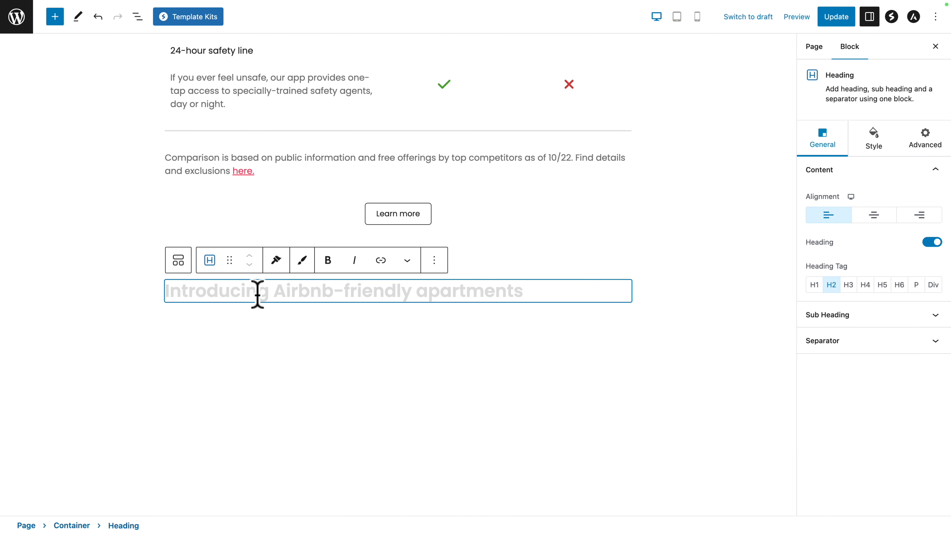
{"action": "left_click", "coordinate": [276, 262]}
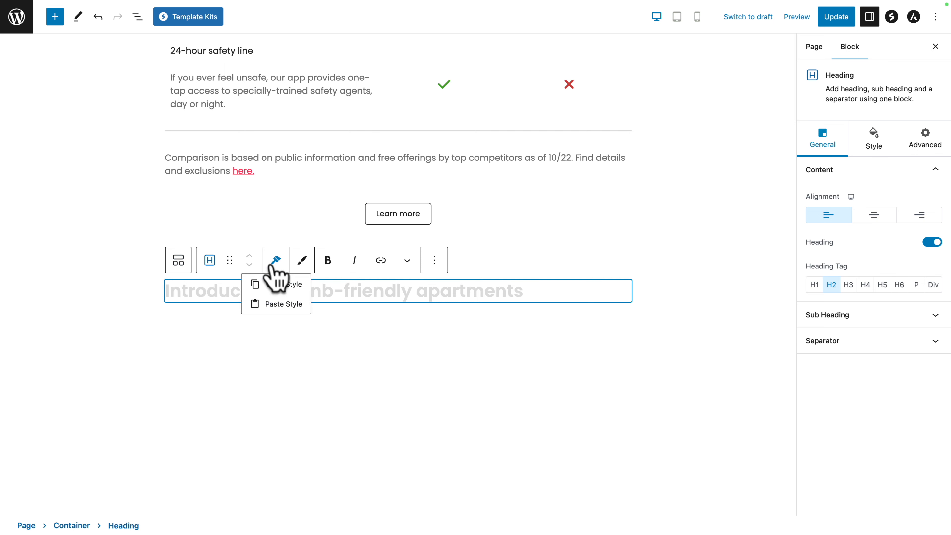
{"action": "left_click", "coordinate": [273, 302]}
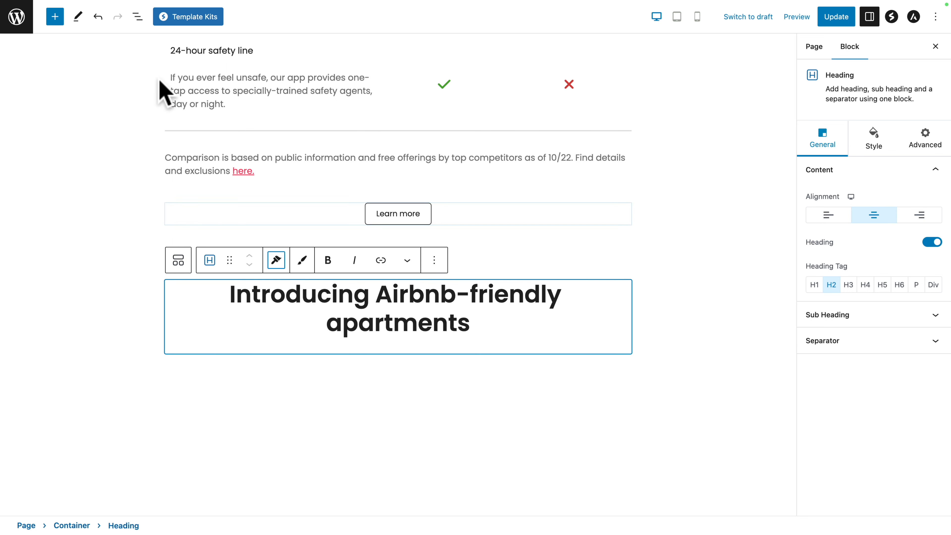
- Add a container below the "Introducing Airbnb-friendly apartments" heading, inside the same section
{"action": "left_click", "coordinate": [137, 17]}
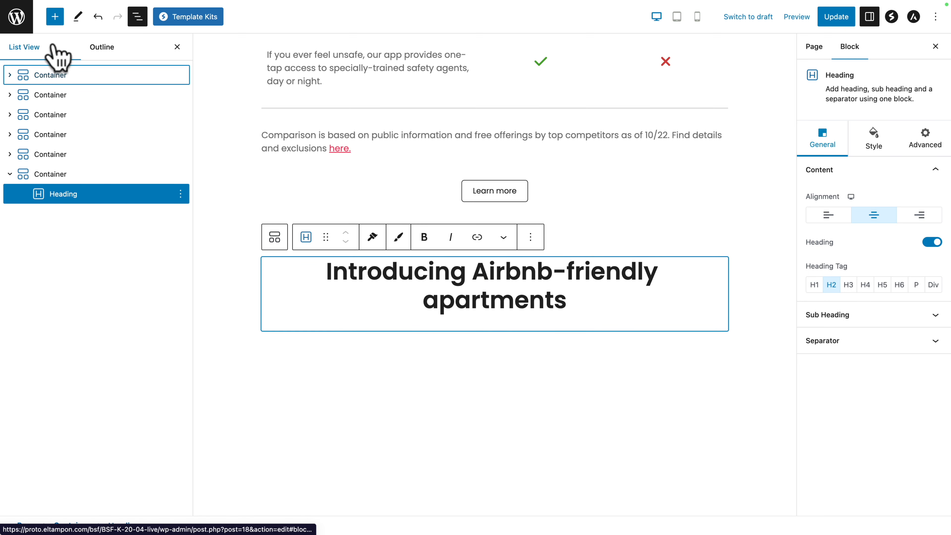
{"action": "left_click", "coordinate": [56, 19]}
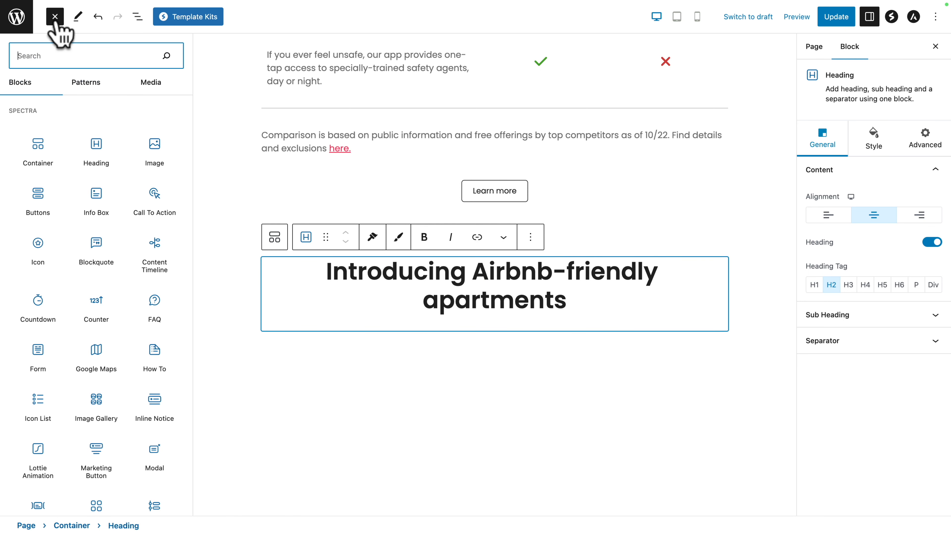
{"action": "left_click", "coordinate": [41, 149]}
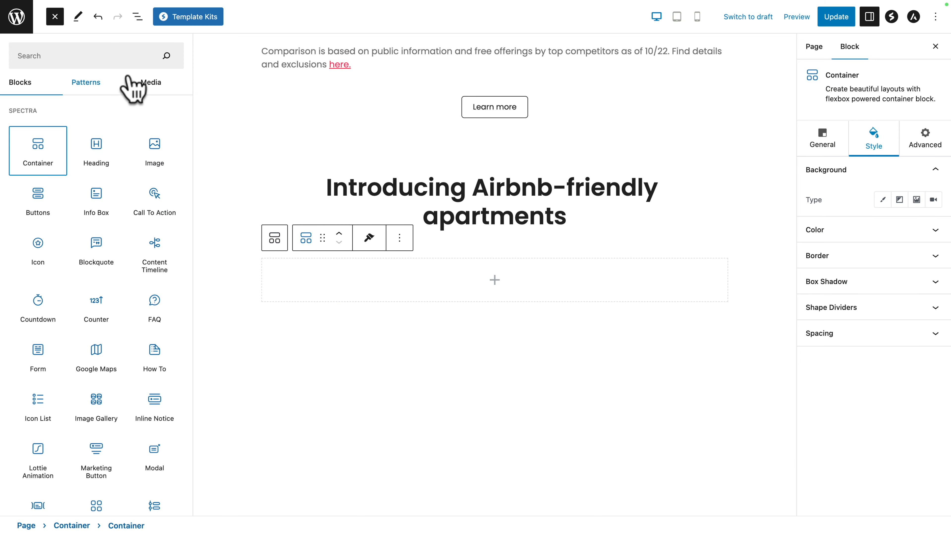
- Add another container to the apartments section and nest it inside the container below the heading
{"action": "left_click", "coordinate": [137, 19]}
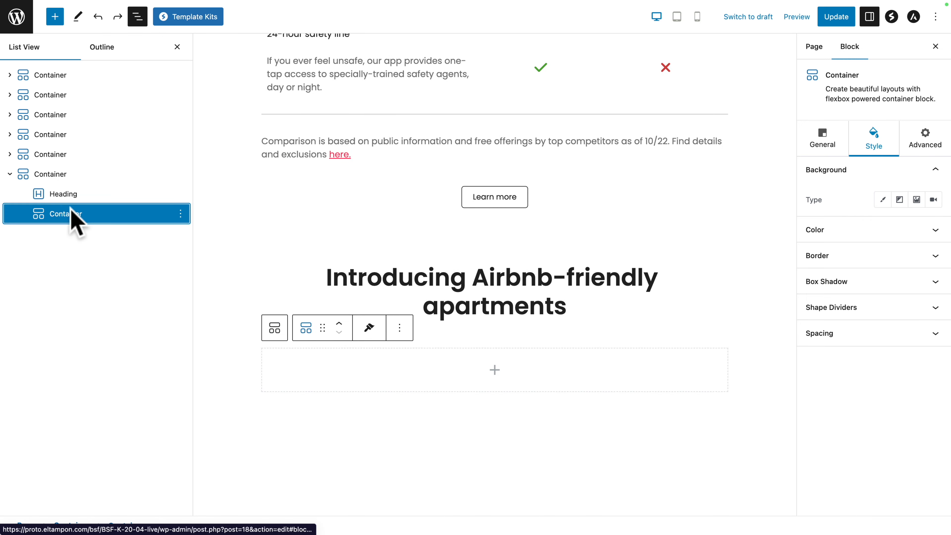
{"action": "left_click", "coordinate": [55, 16]}
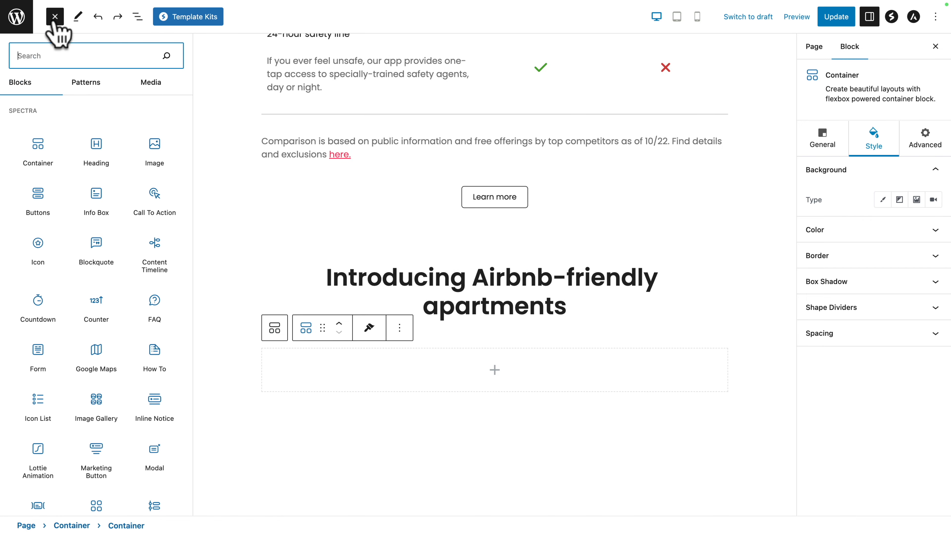
{"action": "left_click", "coordinate": [38, 149]}
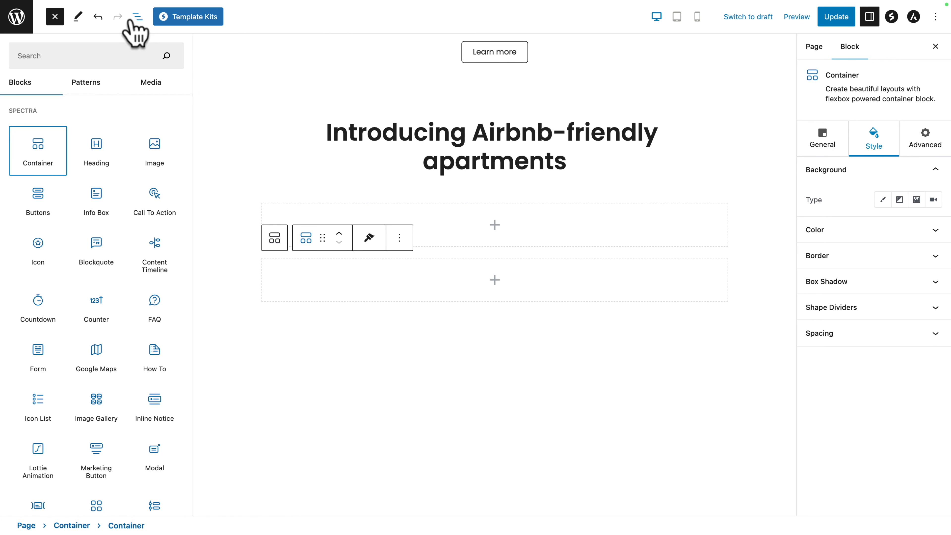
{"action": "left_click", "coordinate": [137, 18]}
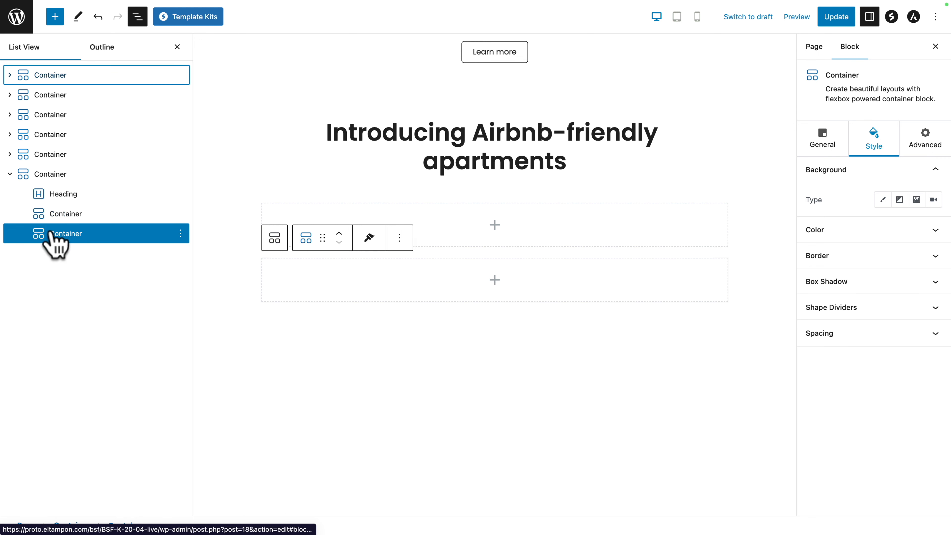
{"action": "left_click_drag", "start_coordinate": [54, 245], "coordinate": [102, 225]}
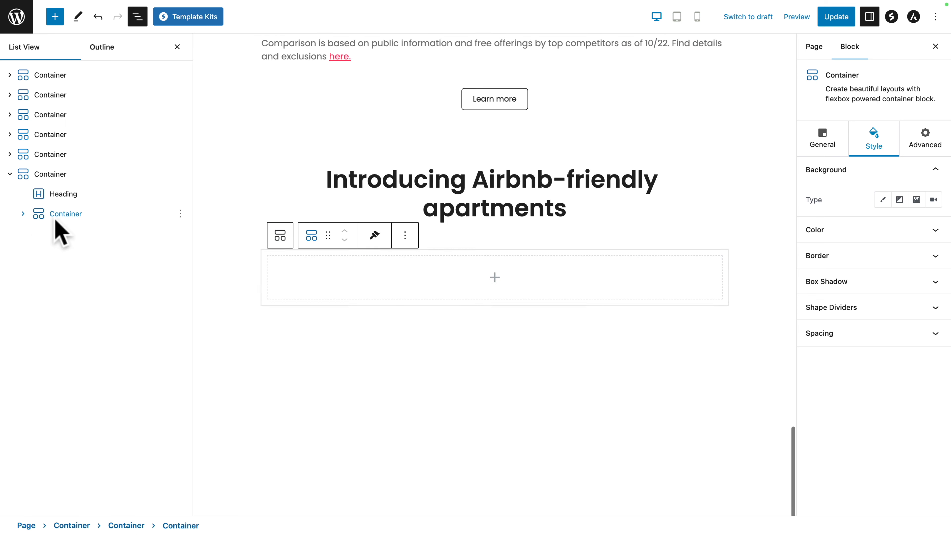
- Duplicate the nested inner container twice to make three containers within the same parent
{"action": "left_click", "coordinate": [22, 215]}
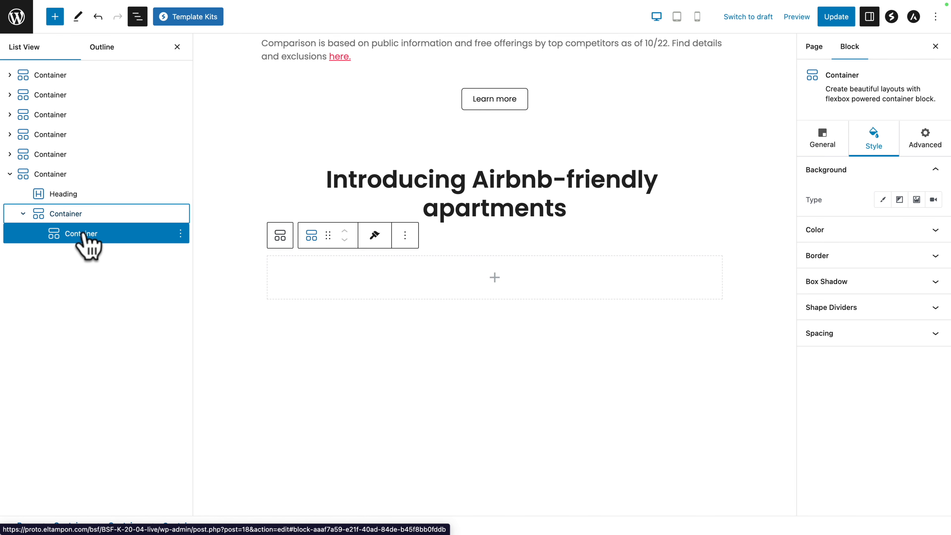
{"action": "left_click", "coordinate": [180, 233]}
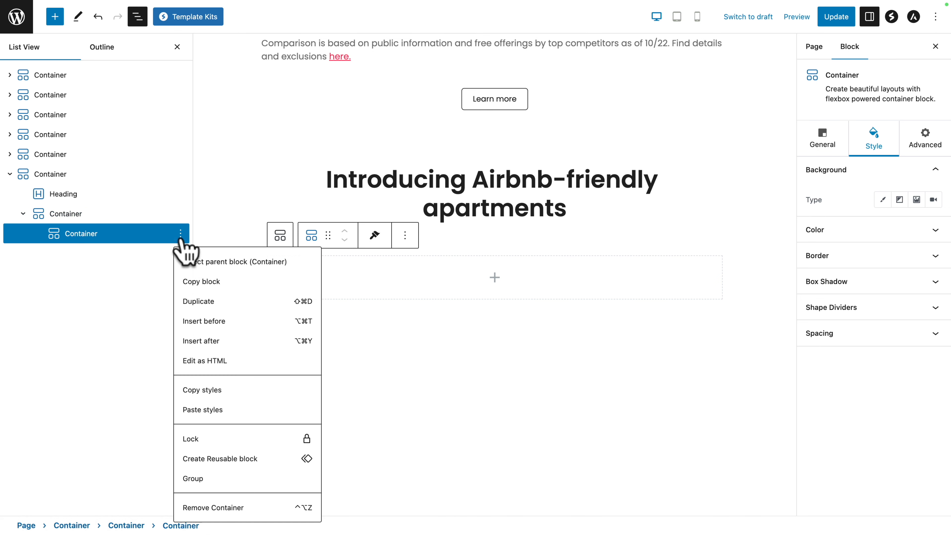
{"action": "left_click", "coordinate": [197, 302]}
{"action": "key", "text": "shift+super+d"}
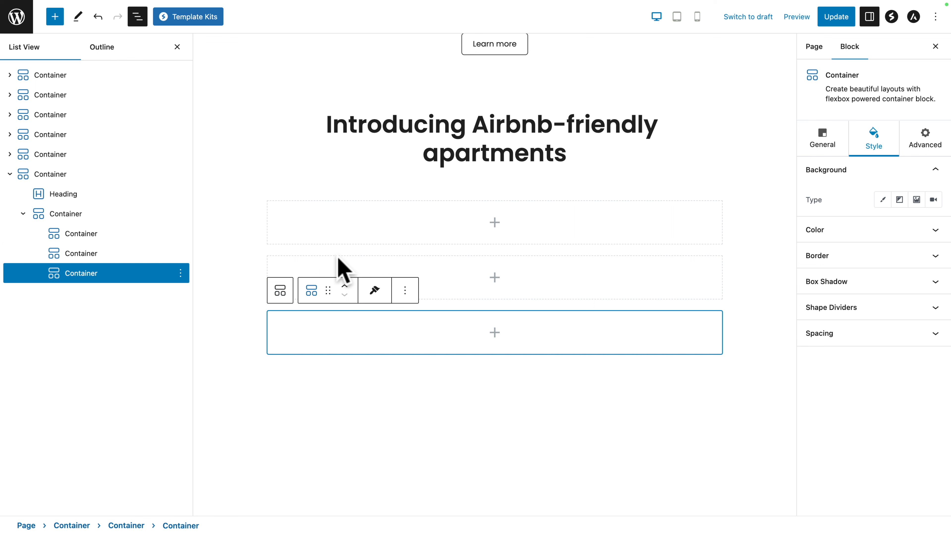
- Set the parent container's flex direction to row to place its three inner containers side by side
{"action": "left_click", "coordinate": [57, 216]}
{"action": "left_click", "coordinate": [820, 147]}
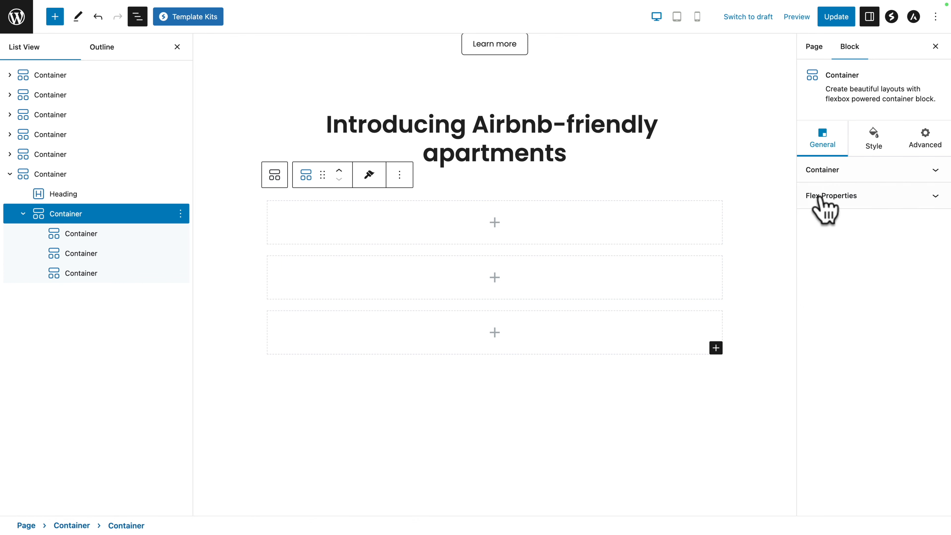
{"action": "left_click", "coordinate": [820, 196]}
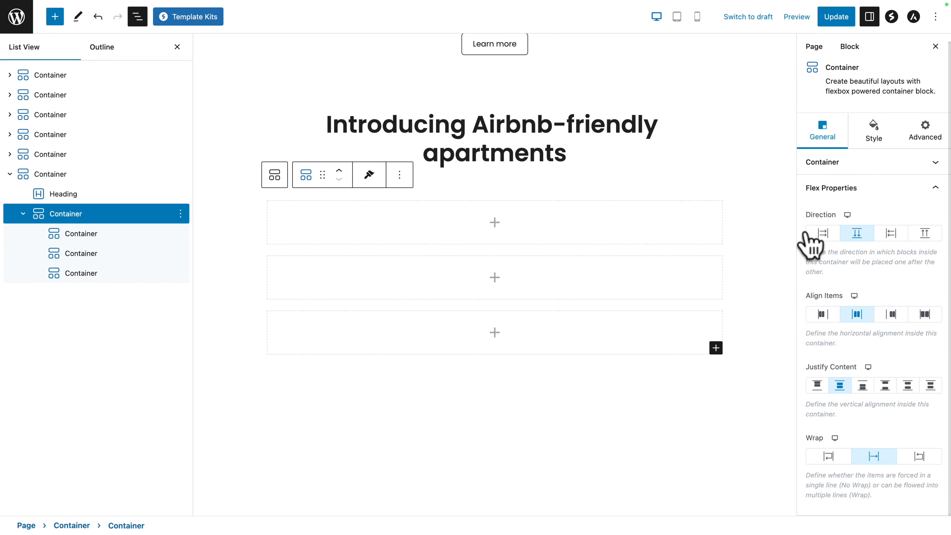
{"action": "left_click", "coordinate": [823, 233]}
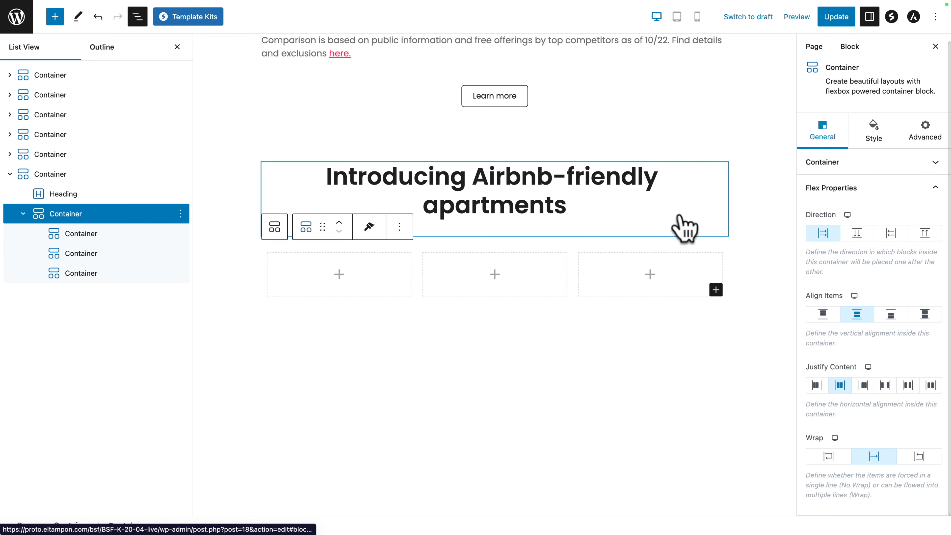
- Set the row gap of the parent container holding the three columns to 0 px
{"action": "left_click", "coordinate": [873, 134]}
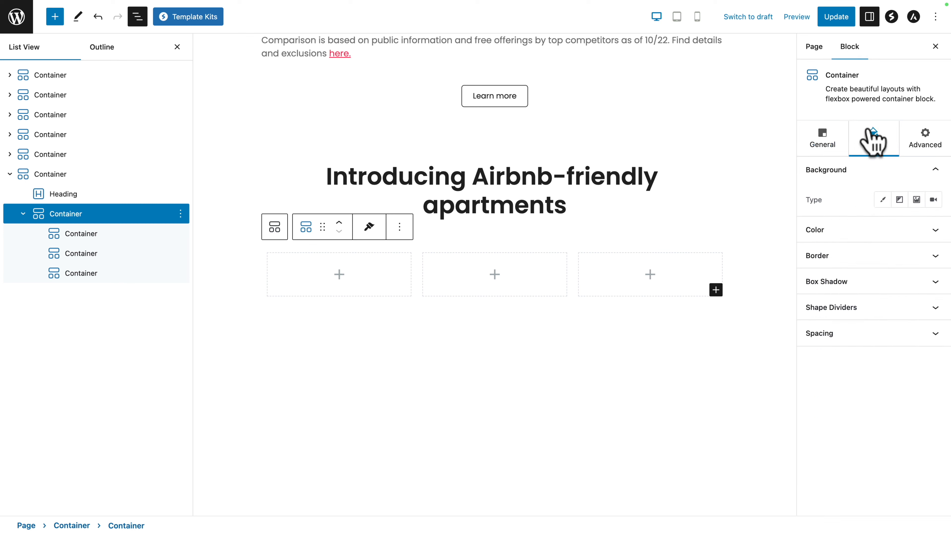
{"action": "left_click", "coordinate": [804, 333]}
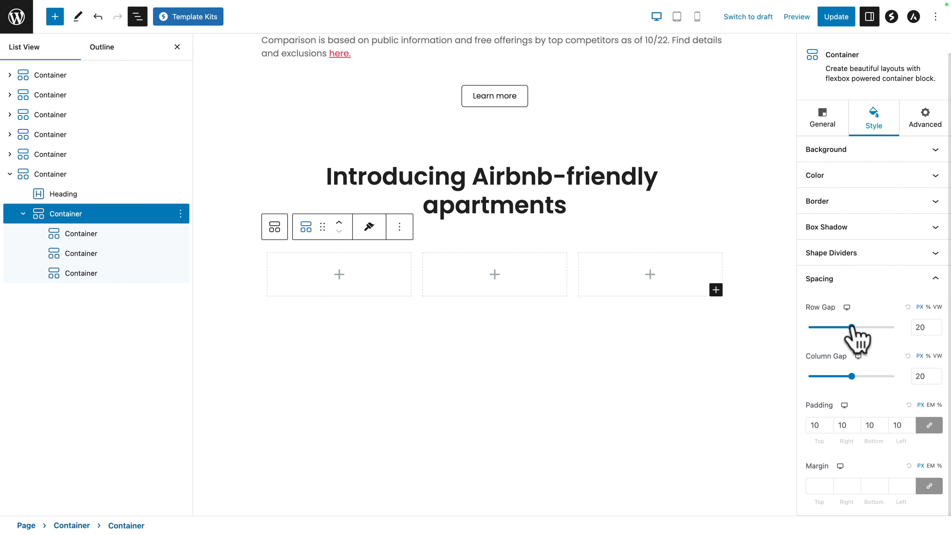
{"action": "left_click_drag", "start_coordinate": [851, 328], "coordinate": [759, 319]}
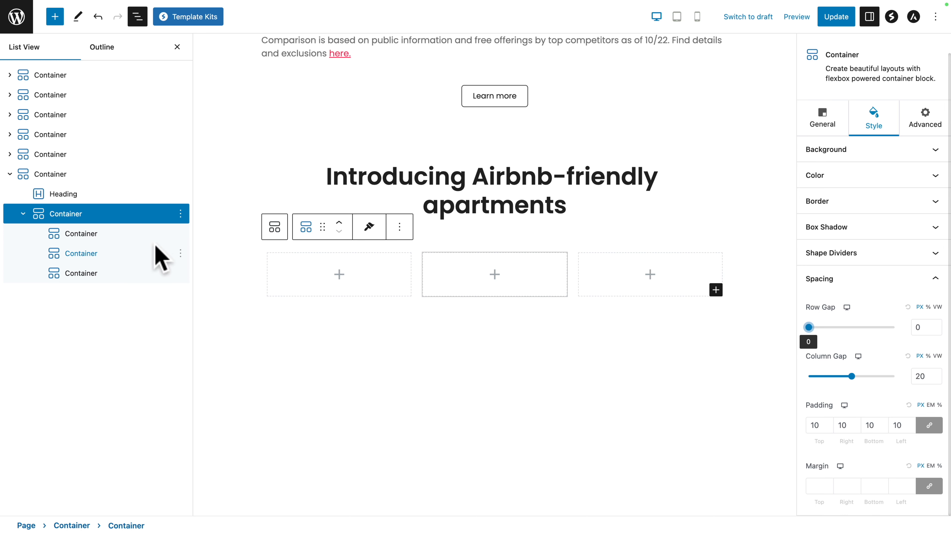
- Set the first column container's row gap to 0 px and its padding to 40 px at the bottom and 0 on the other sides
{"action": "left_click", "coordinate": [94, 233]}
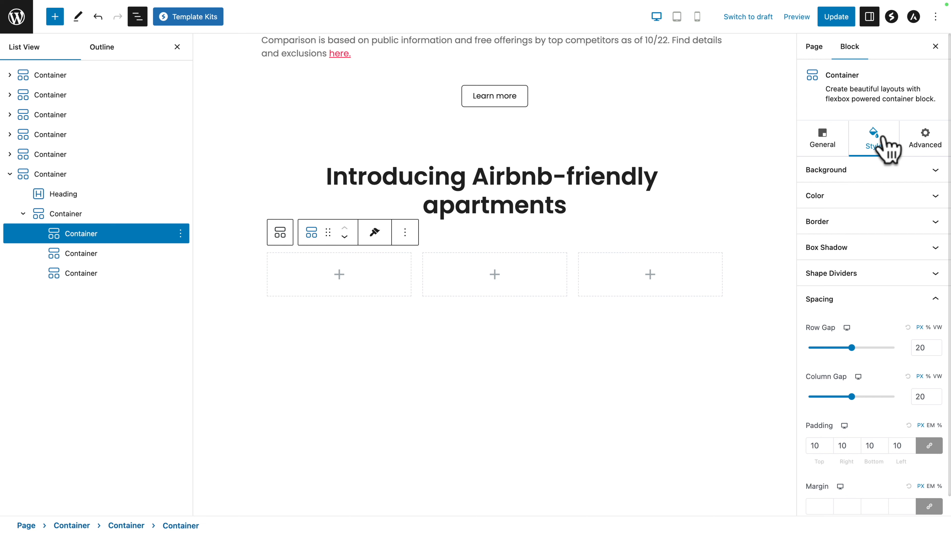
{"action": "left_click_drag", "start_coordinate": [851, 349], "coordinate": [806, 349]}
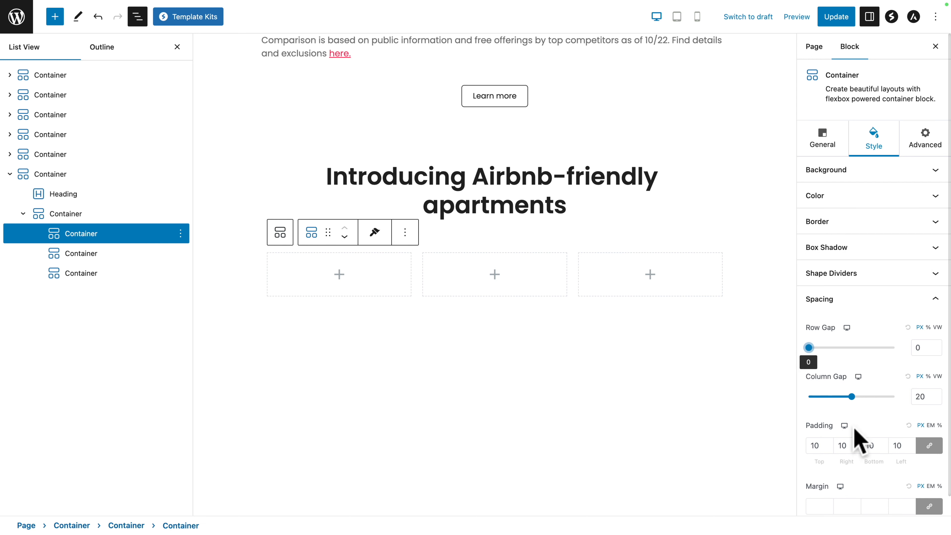
{"action": "left_click", "coordinate": [930, 445]}
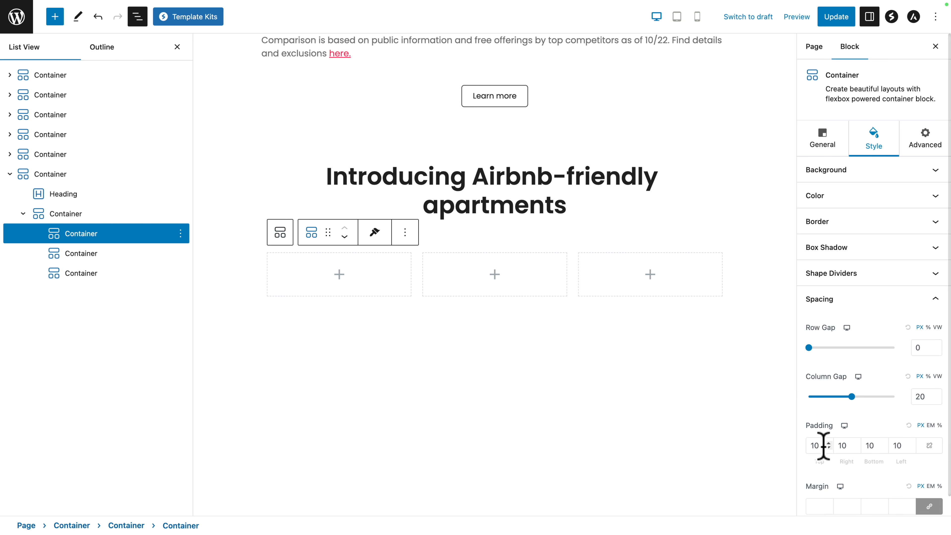
{"action": "type", "text": "0"}
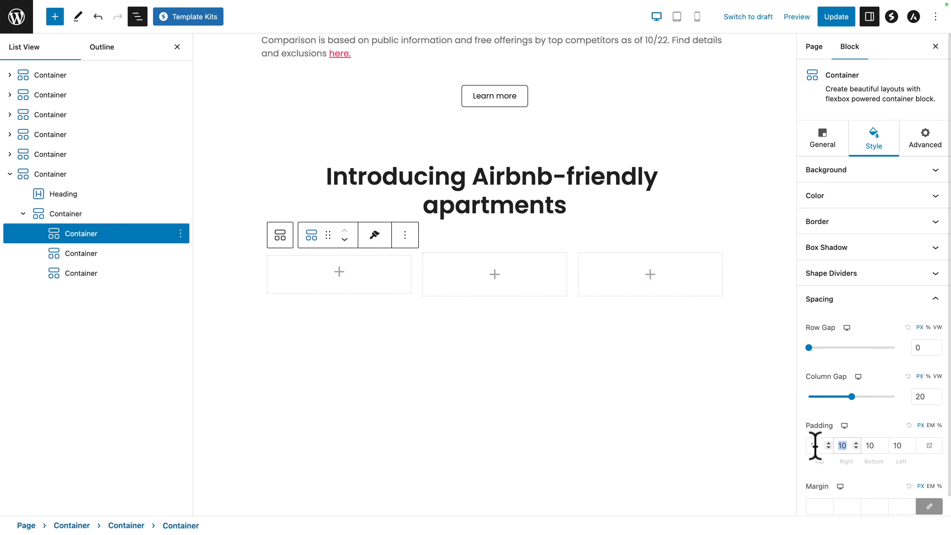
{"action": "type", "text": "40"}
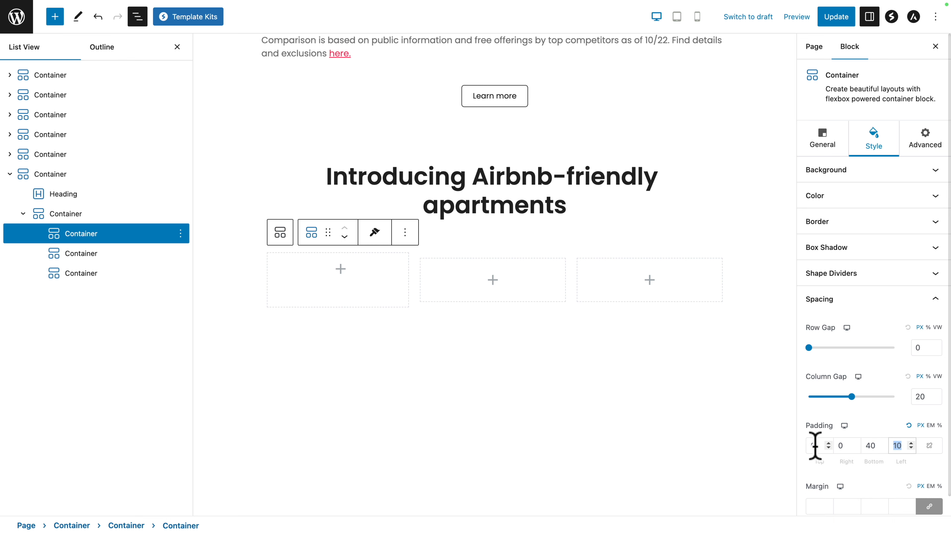
- Add a Spectra Image block to the first column container, using the media library photo of the apartment building with the pool
{"action": "left_click", "coordinate": [337, 269]}
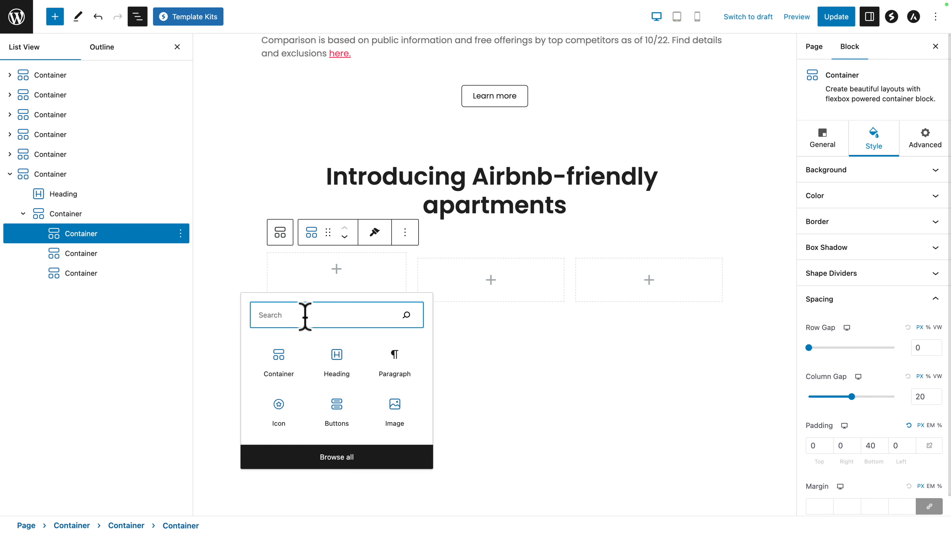
{"action": "type", "text": "ima"}
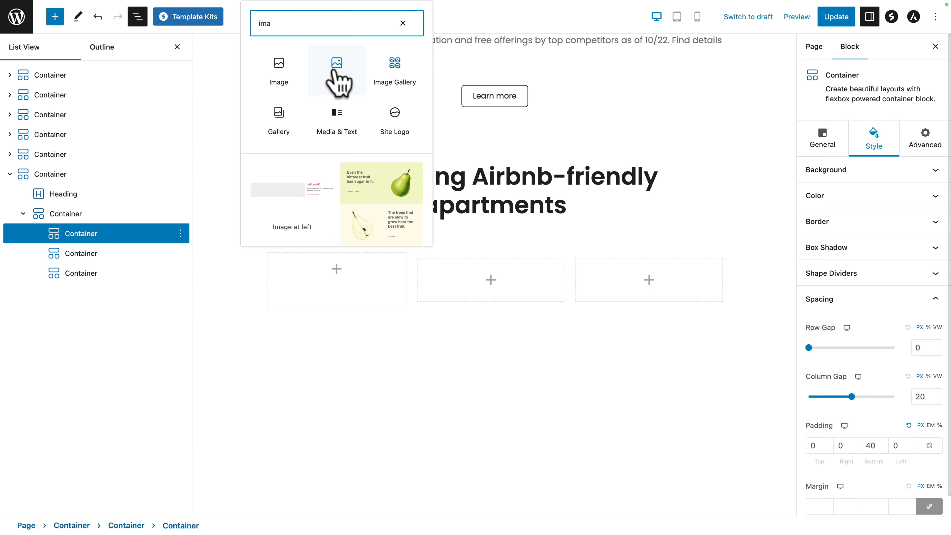
{"action": "left_click", "coordinate": [333, 71]}
{"action": "left_click", "coordinate": [331, 290]}
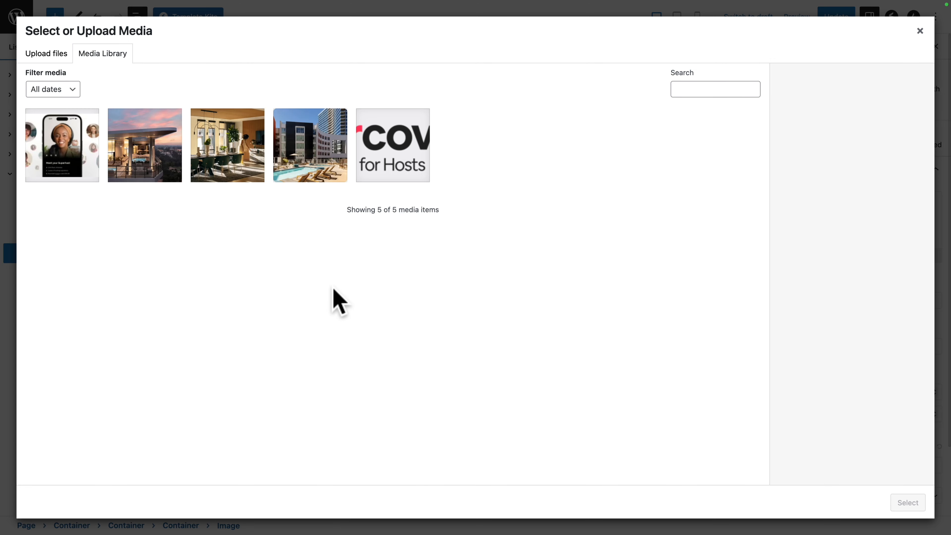
{"action": "left_click", "coordinate": [305, 165]}
{"action": "left_click", "coordinate": [902, 509]}
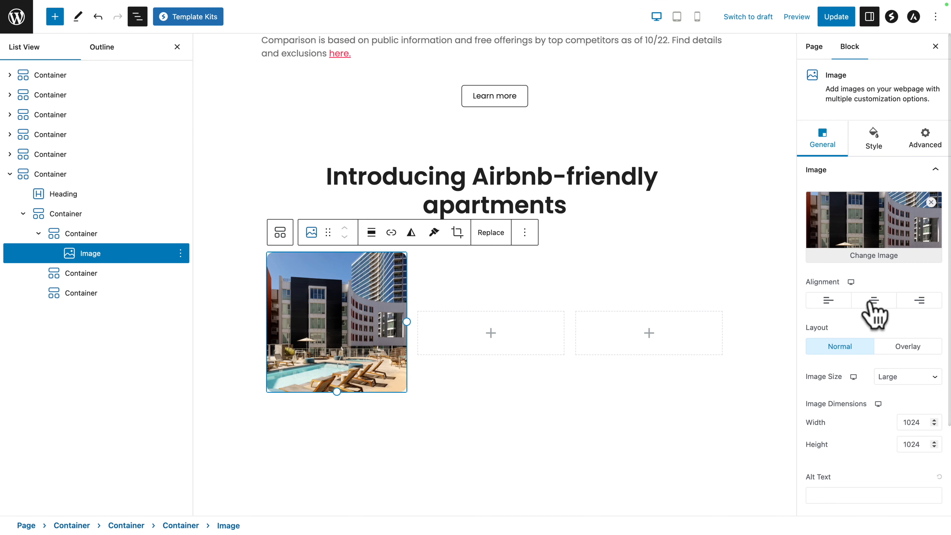
- Set the image's border style to None, its corner radius to 10 px and its bottom margin to 20 px, with the other margins 0
{"action": "left_click", "coordinate": [874, 144]}
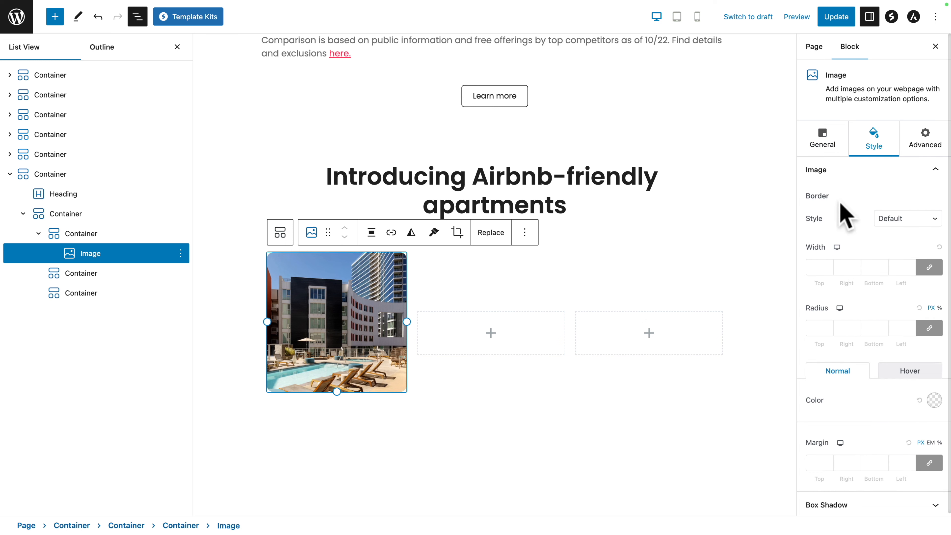
{"action": "left_click", "coordinate": [881, 221]}
{"action": "left_click", "coordinate": [888, 241]}
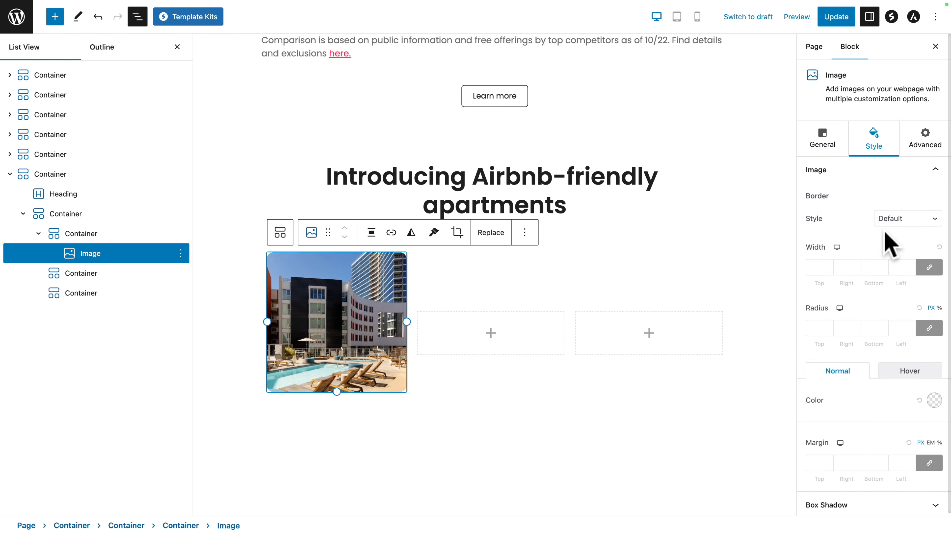
{"action": "key", "text": "ctrl+z"}
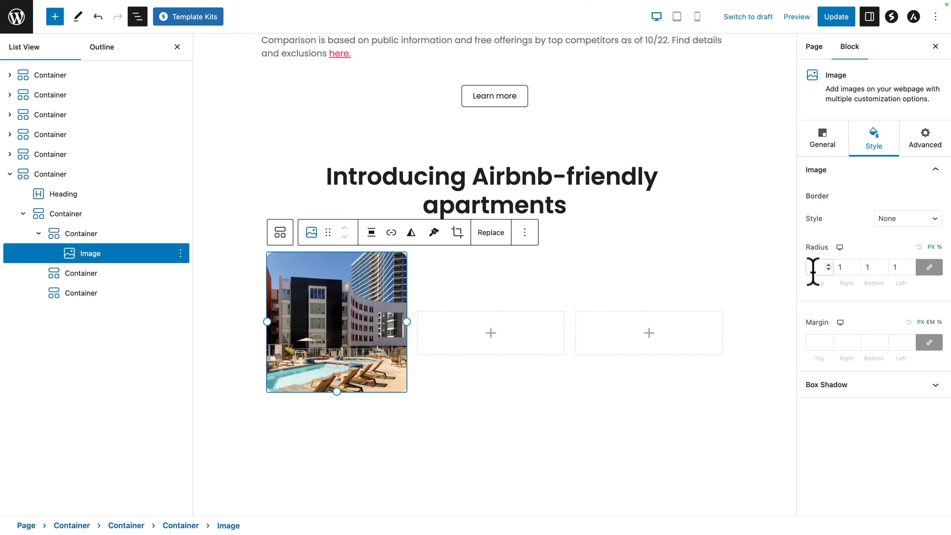
{"action": "left_click", "coordinate": [930, 344]}
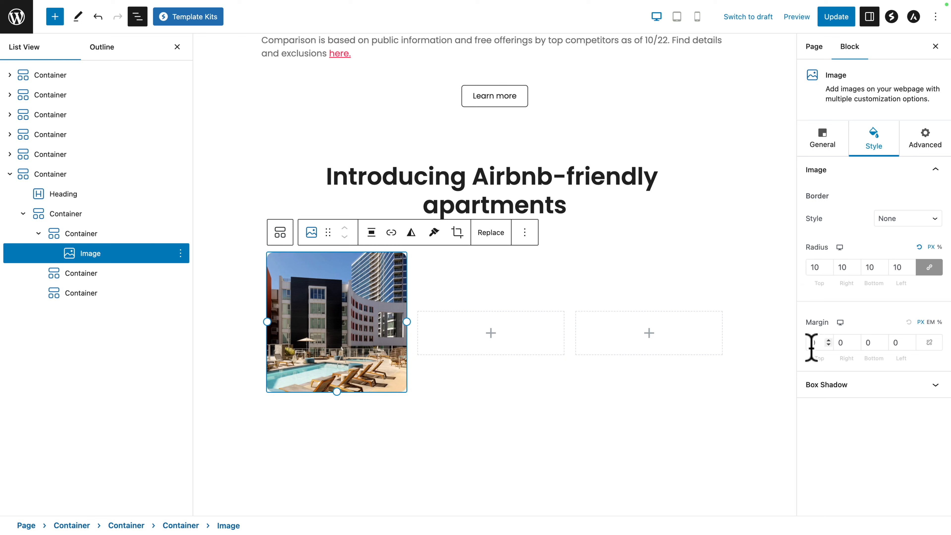
{"action": "left_click", "coordinate": [862, 342]}
{"action": "type", "text": "2"}
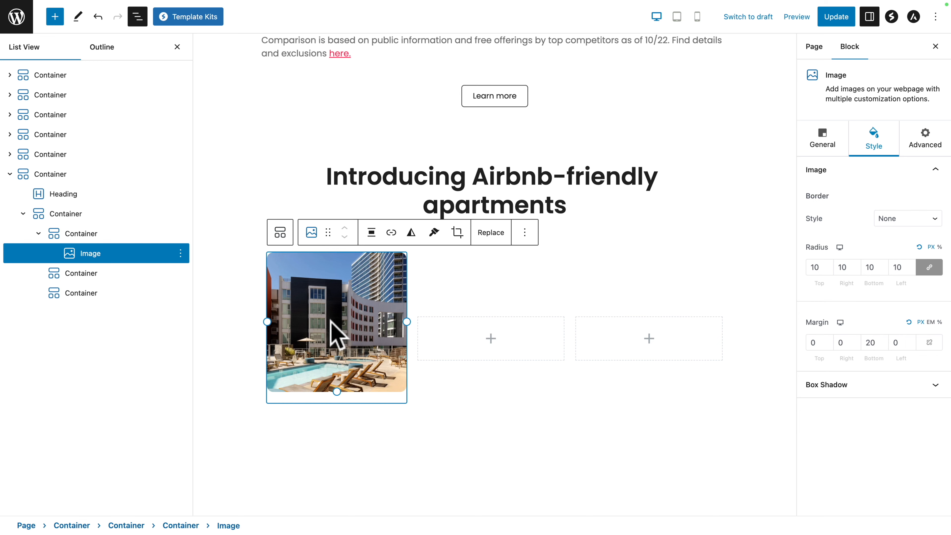
- Add a centred heading reading "Park 12 Apartments" below the image, with Div as its heading tag
{"action": "left_click", "coordinate": [55, 17]}
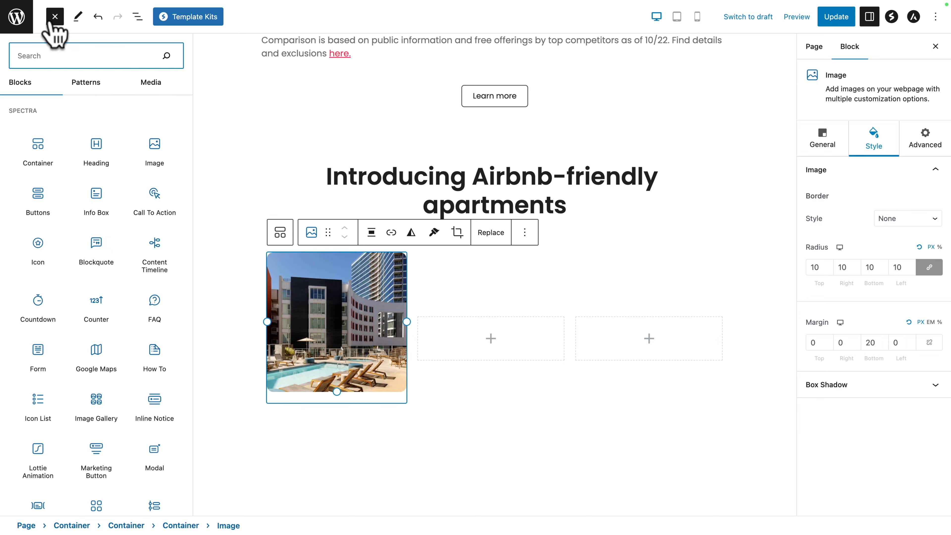
{"action": "left_click", "coordinate": [96, 149]}
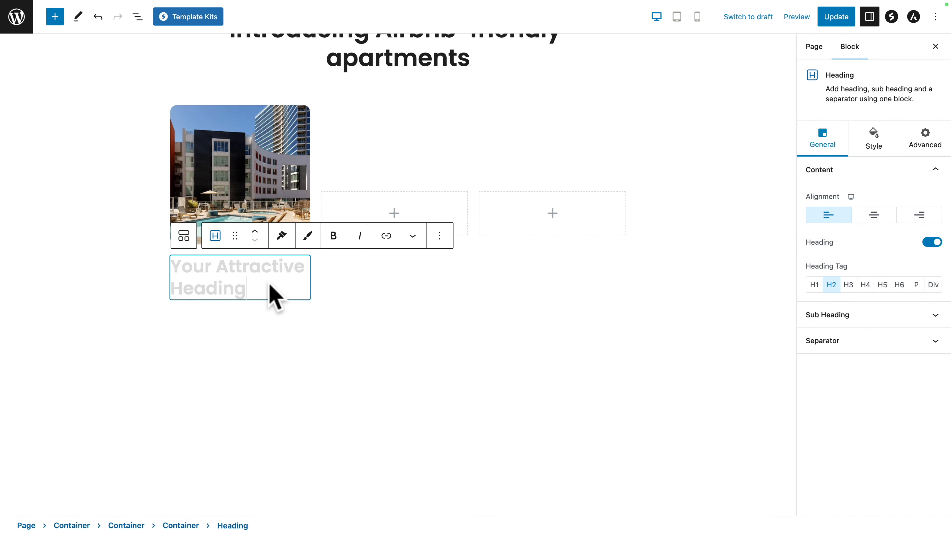
{"action": "triple_click", "coordinate": [268, 283]}
{"action": "type", "text": "Park 12 Apartments"}
{"action": "scroll", "coordinate": [277, 318], "scroll_direction": "down", "scroll_amount": 1}
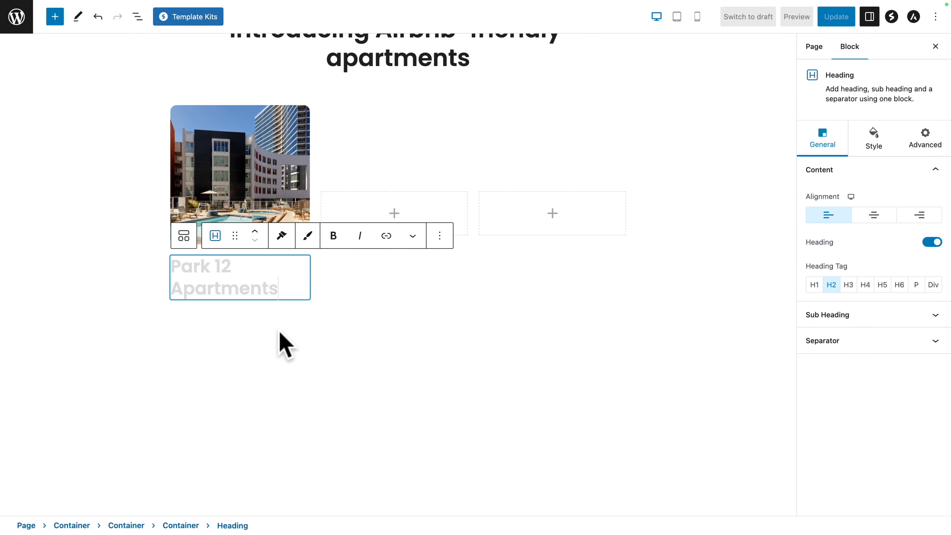
{"action": "left_click", "coordinate": [874, 221]}
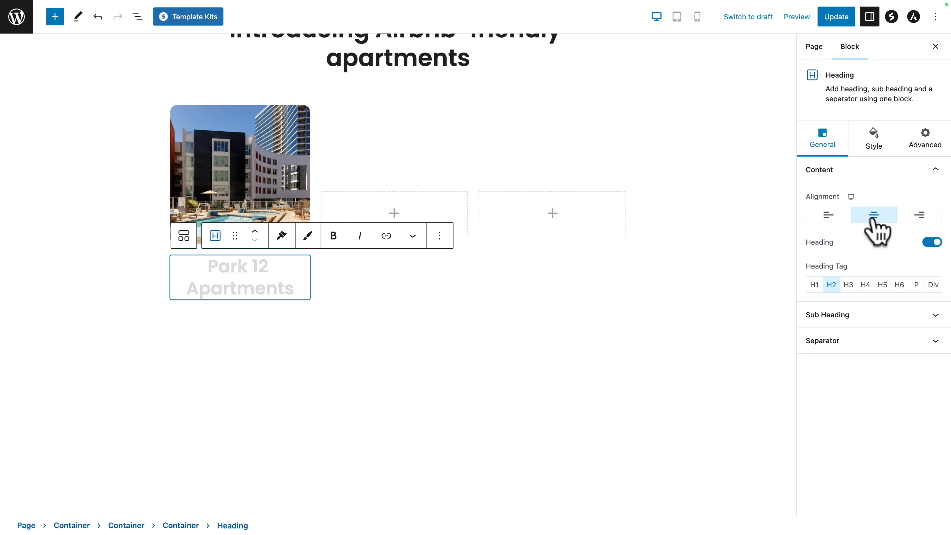
{"action": "left_click", "coordinate": [933, 286]}
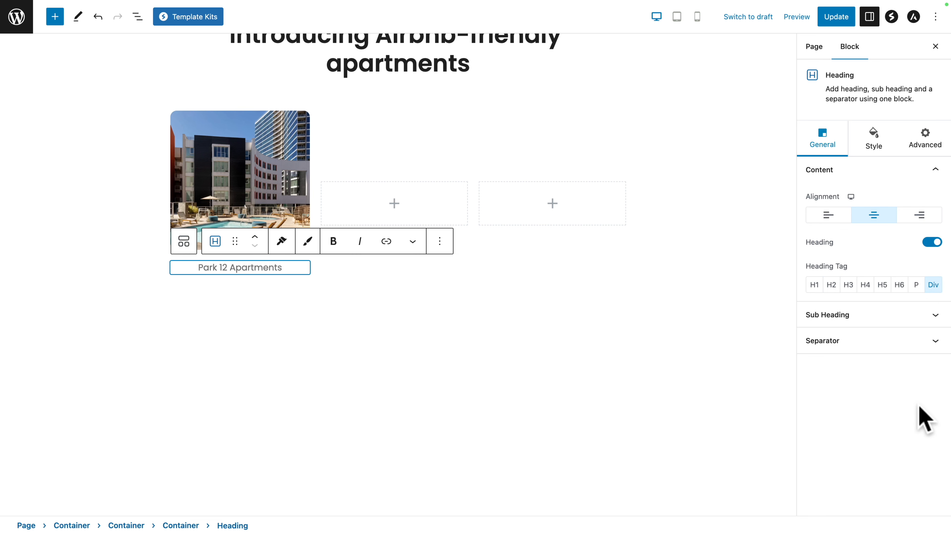
- Reduce the "Park 12 Apartments" heading's font size and set its text color to #222222
{"action": "left_click", "coordinate": [876, 146]}
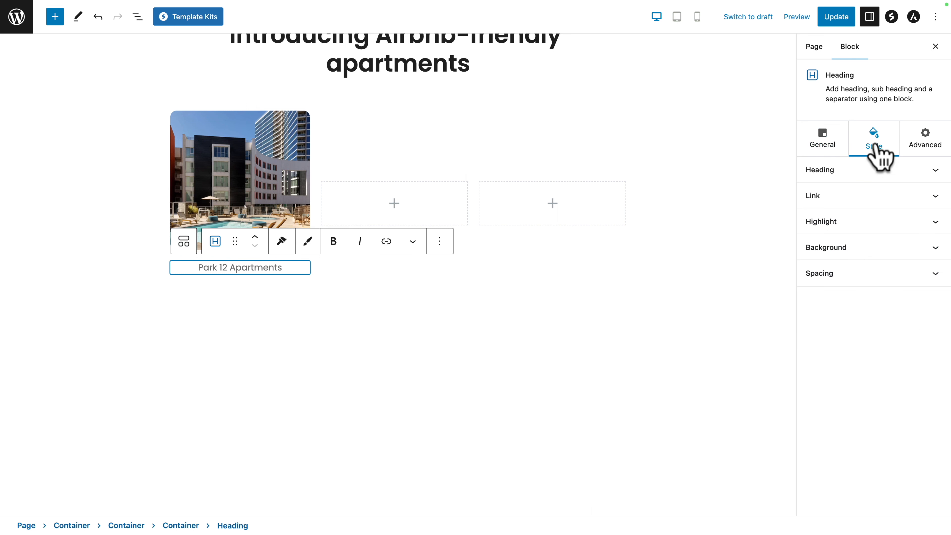
{"action": "left_click", "coordinate": [830, 178]}
{"action": "left_click", "coordinate": [934, 199]}
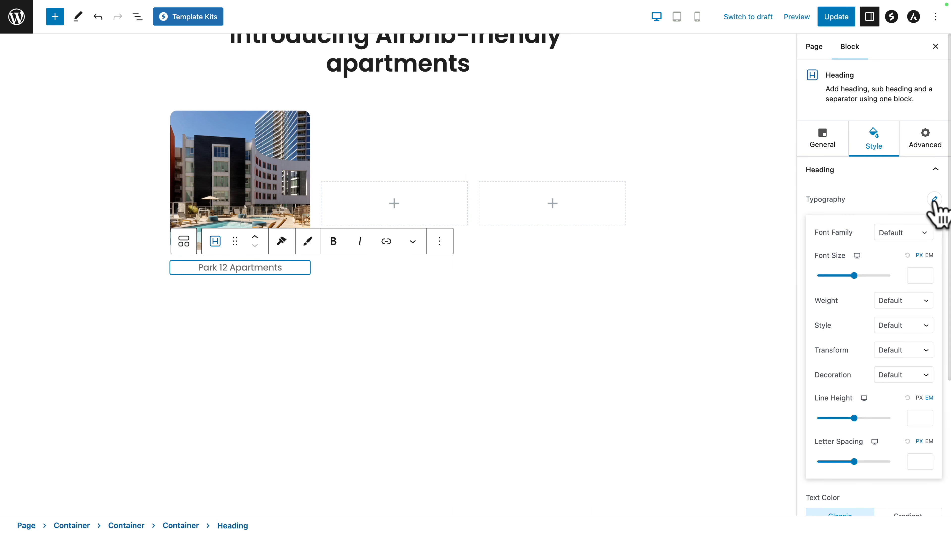
{"action": "left_click", "coordinate": [915, 276]}
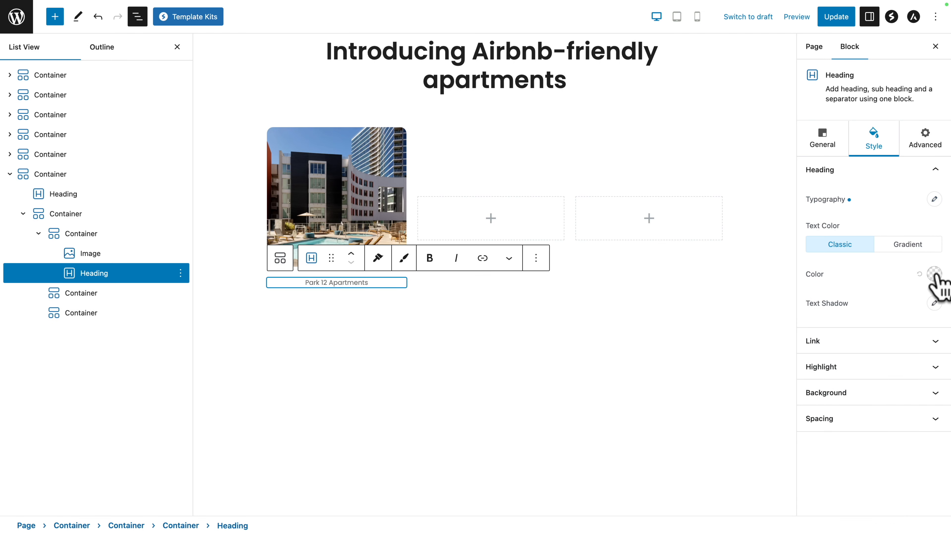
{"action": "left_click", "coordinate": [934, 274]}
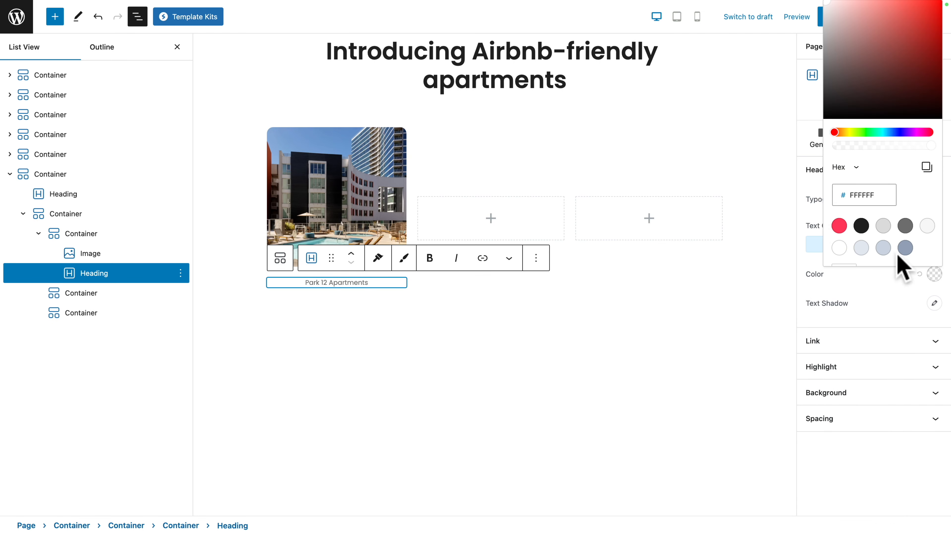
{"action": "left_click", "coordinate": [861, 226]}
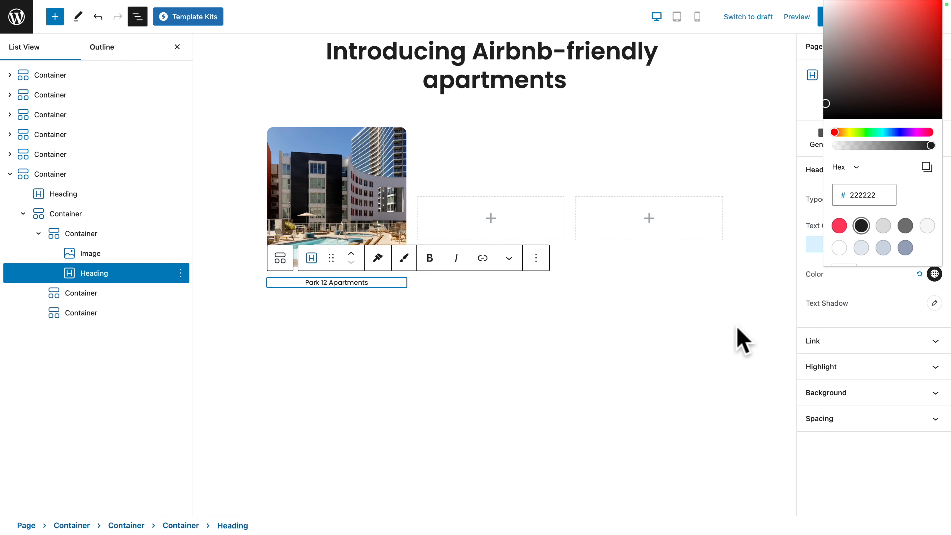
- Duplicate the "Park 12 Apartments" heading and change the copy's text to "San Diego, California"
{"action": "left_click", "coordinate": [180, 273]}
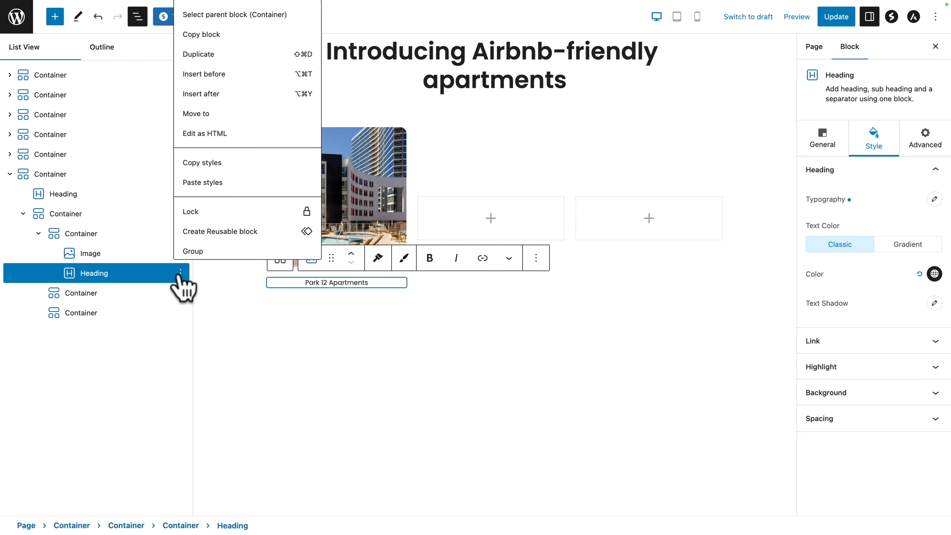
{"action": "left_click", "coordinate": [199, 54]}
{"action": "left_click", "coordinate": [335, 288]}
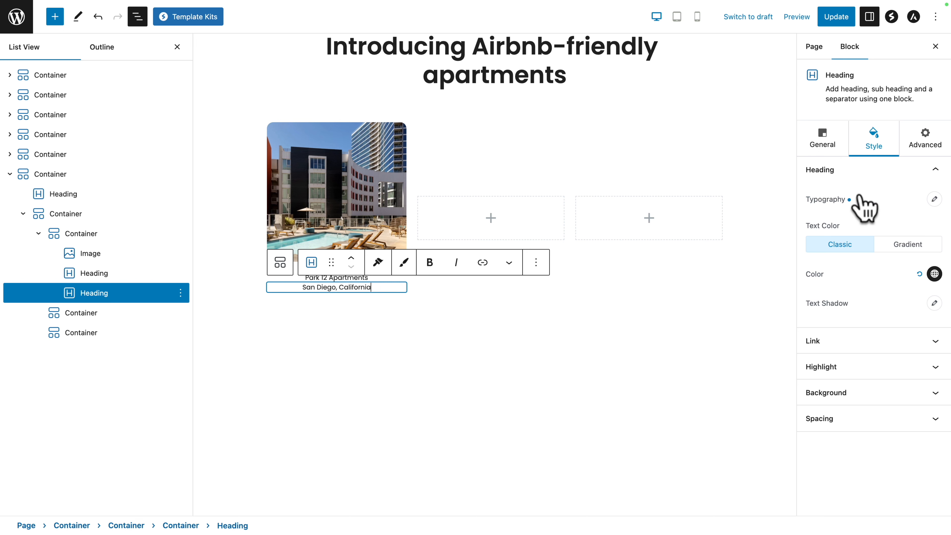
- Set the text color of the "San Diego, California" heading to the grey #717171
{"action": "left_click", "coordinate": [933, 274]}
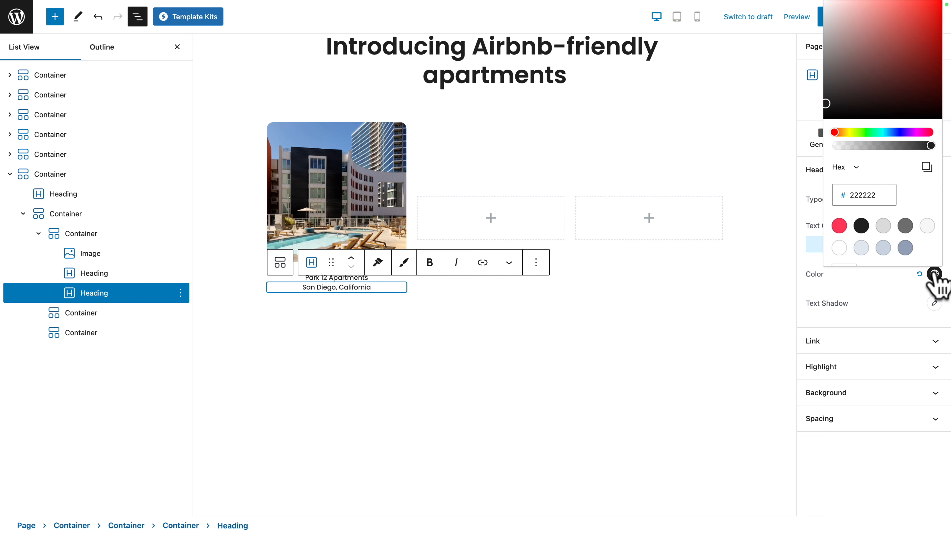
{"action": "left_click", "coordinate": [907, 227]}
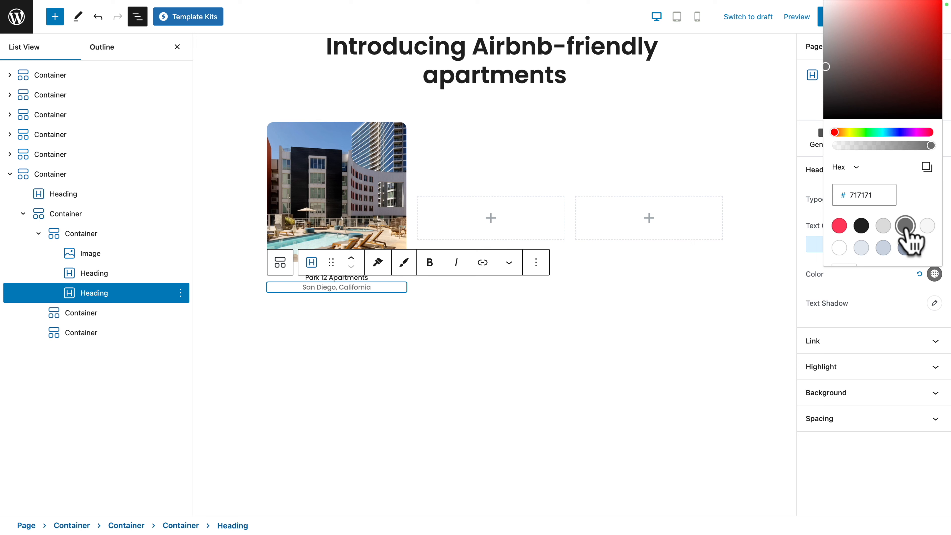
{"action": "left_click", "coordinate": [867, 289]}
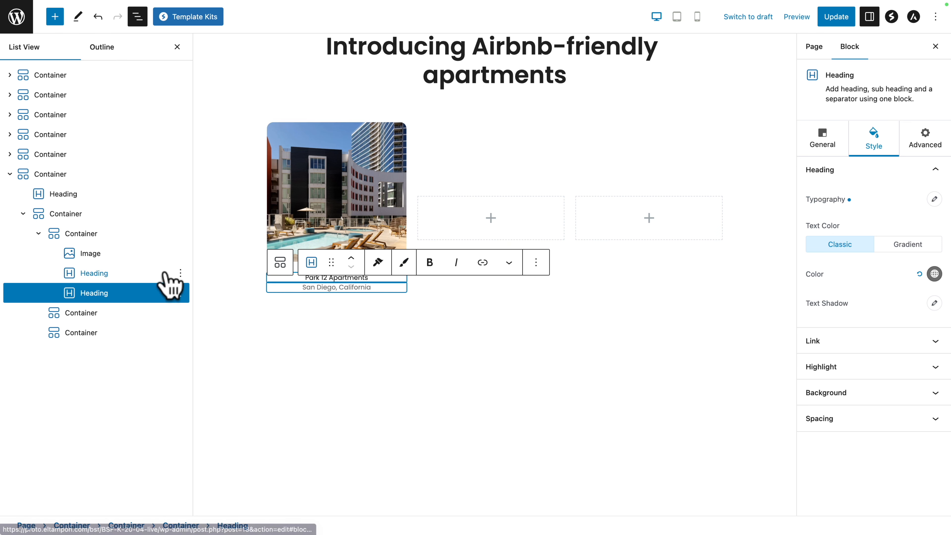
- Remove the two empty containers beside the "Park 12 Apartments" card from the three-column row
{"action": "left_click", "coordinate": [38, 233]}
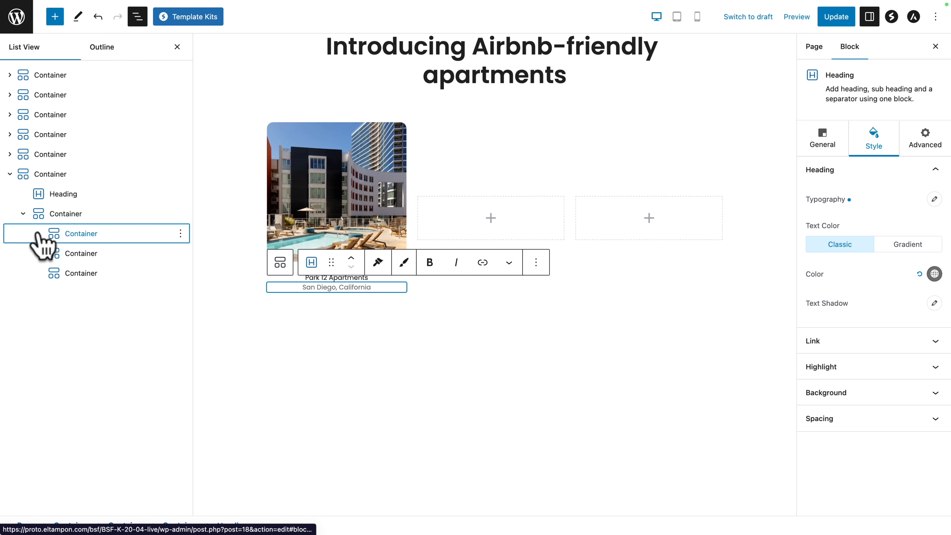
{"action": "left_click", "coordinate": [91, 255]}
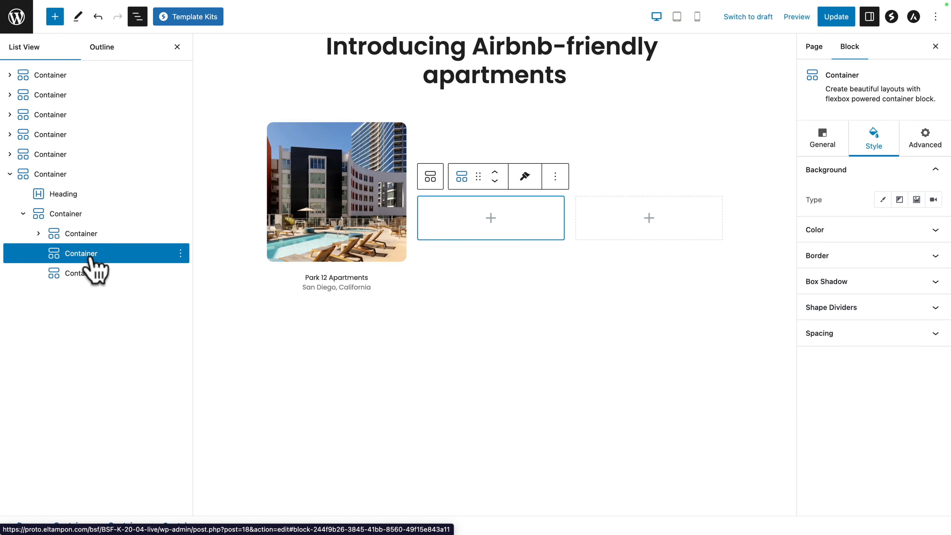
{"action": "left_click", "coordinate": [180, 253]}
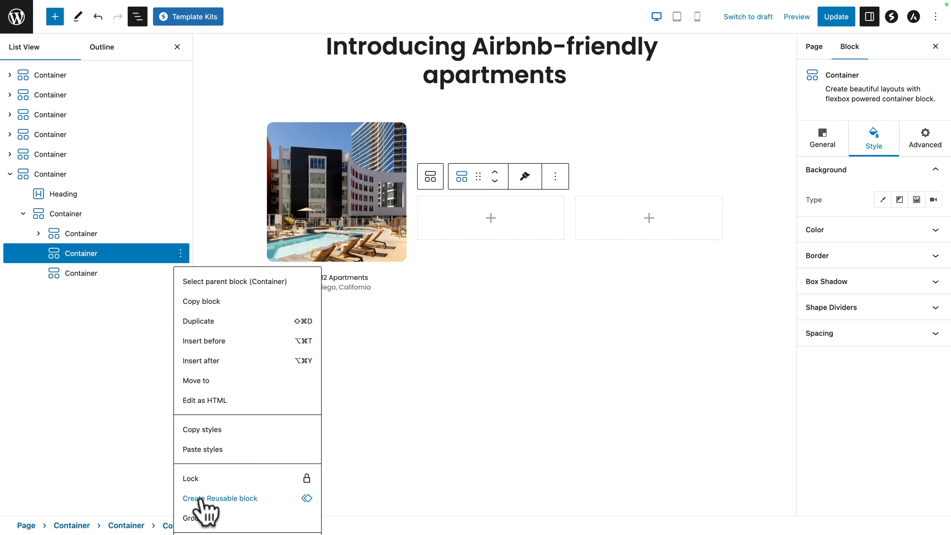
{"action": "scroll", "coordinate": [205, 510], "scroll_direction": "down", "scroll_amount": 1}
{"action": "left_click", "coordinate": [199, 521]}
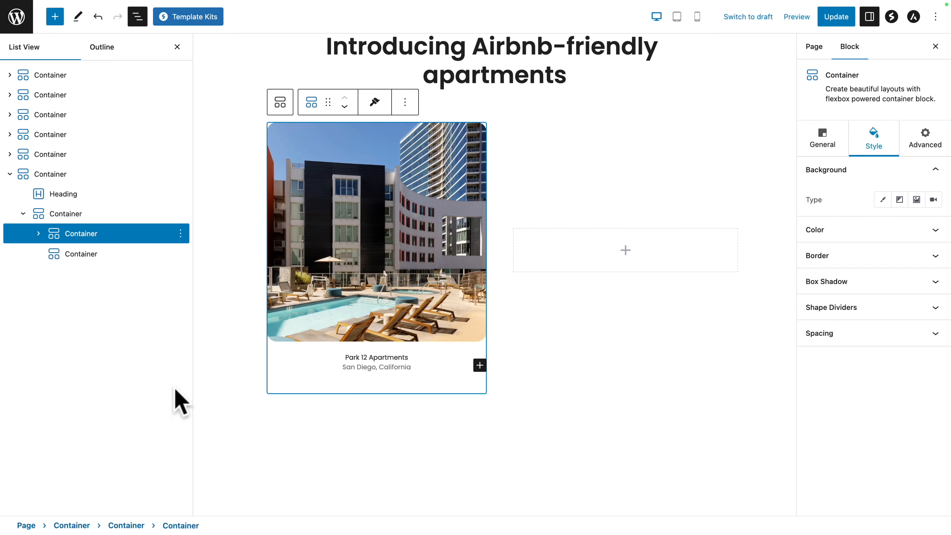
{"action": "left_click", "coordinate": [129, 259]}
{"action": "left_click", "coordinate": [181, 253]}
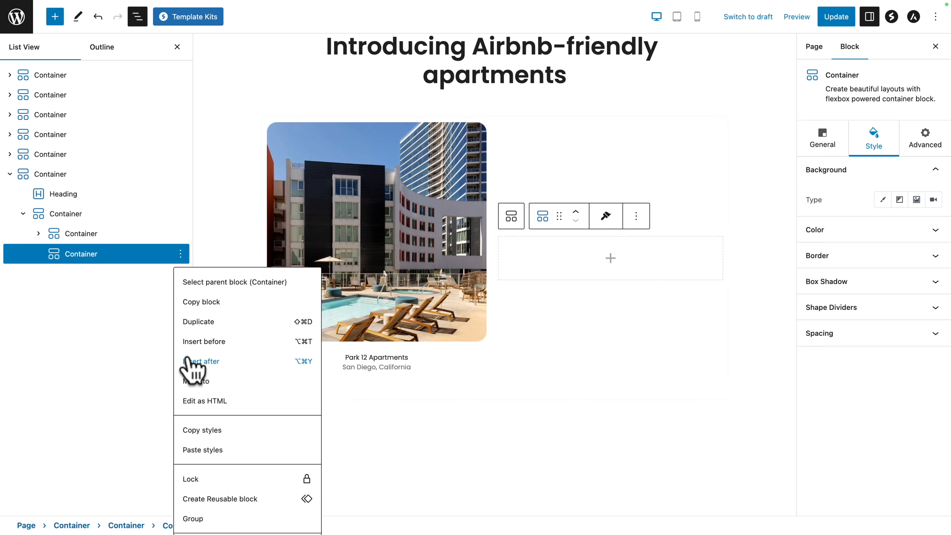
{"action": "scroll", "coordinate": [202, 404], "scroll_direction": "down", "scroll_amount": 1}
{"action": "left_click", "coordinate": [199, 521]}
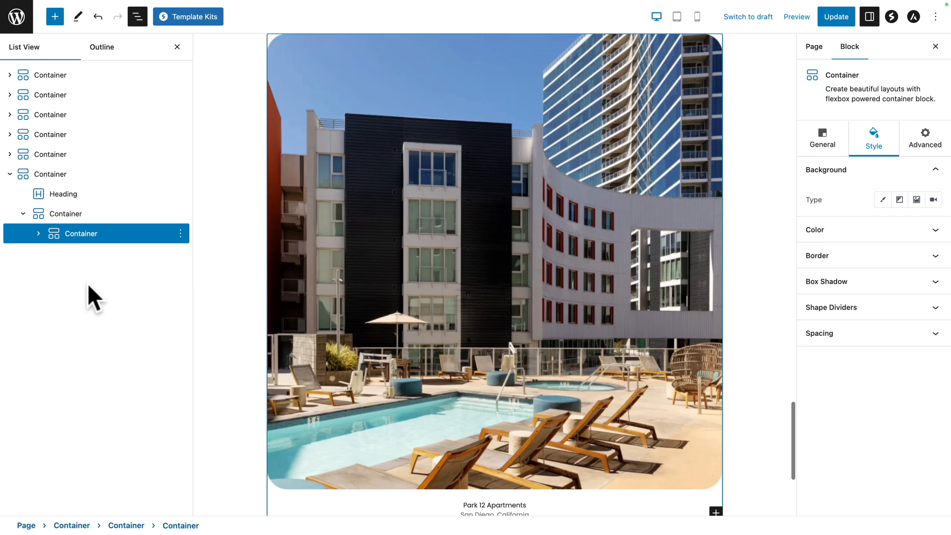
- Duplicate the "Park 12 Apartments" card container twice so the row holds three cards
{"action": "left_click", "coordinate": [82, 238]}
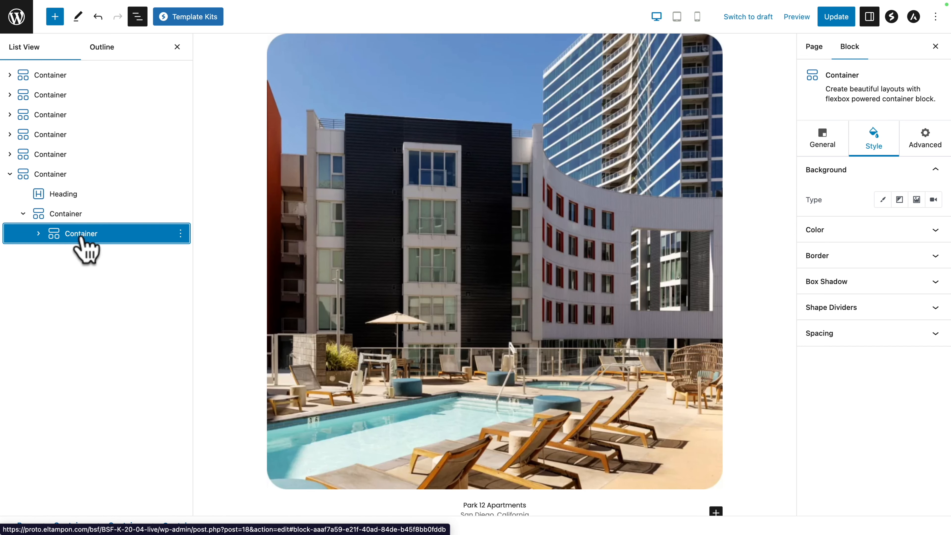
{"action": "left_click", "coordinate": [181, 234]}
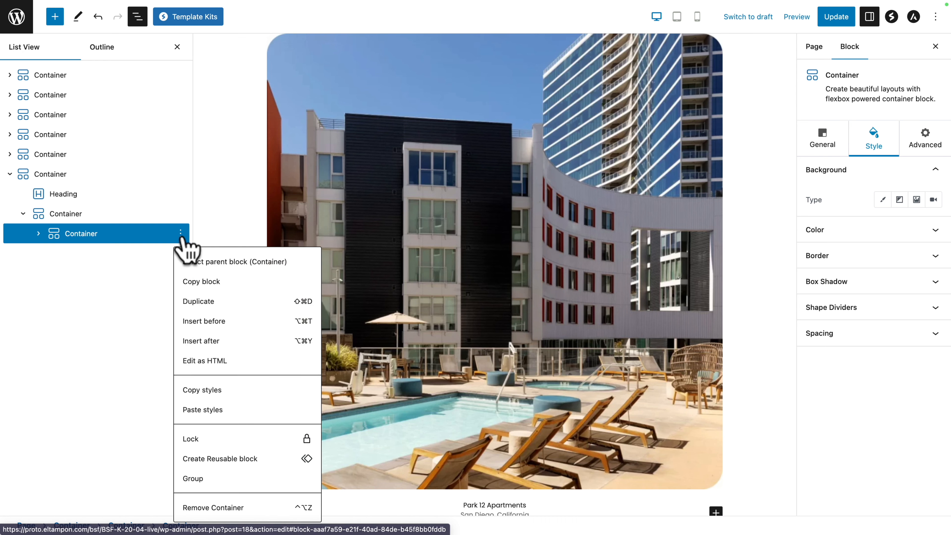
{"action": "left_click", "coordinate": [197, 302]}
{"action": "left_click", "coordinate": [180, 253]}
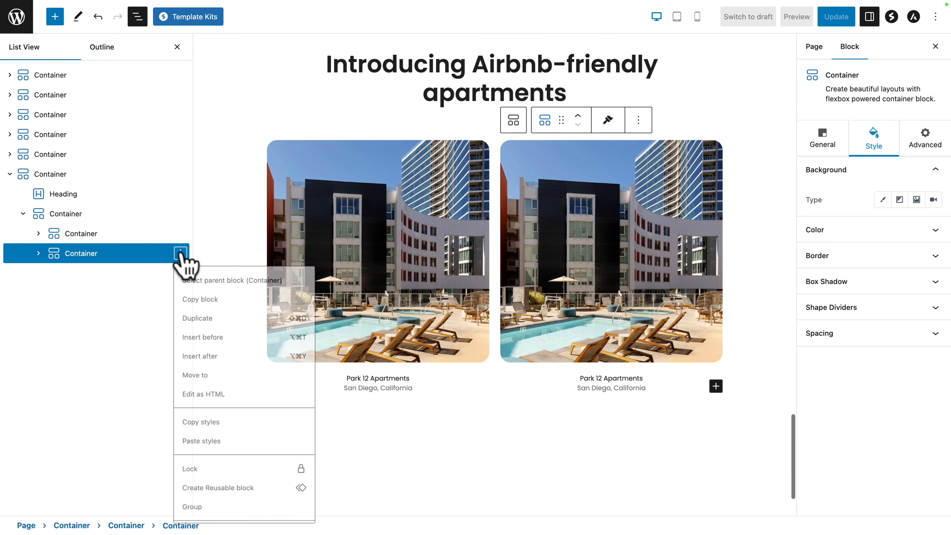
{"action": "left_click", "coordinate": [195, 316]}
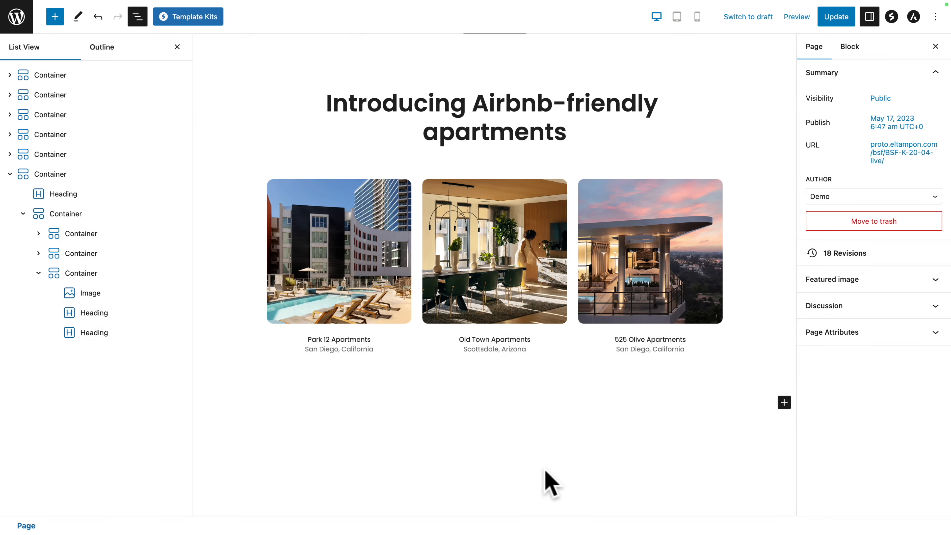
- Save the page update and review the published page down to the apartments section
{"action": "left_click", "coordinate": [835, 19]}
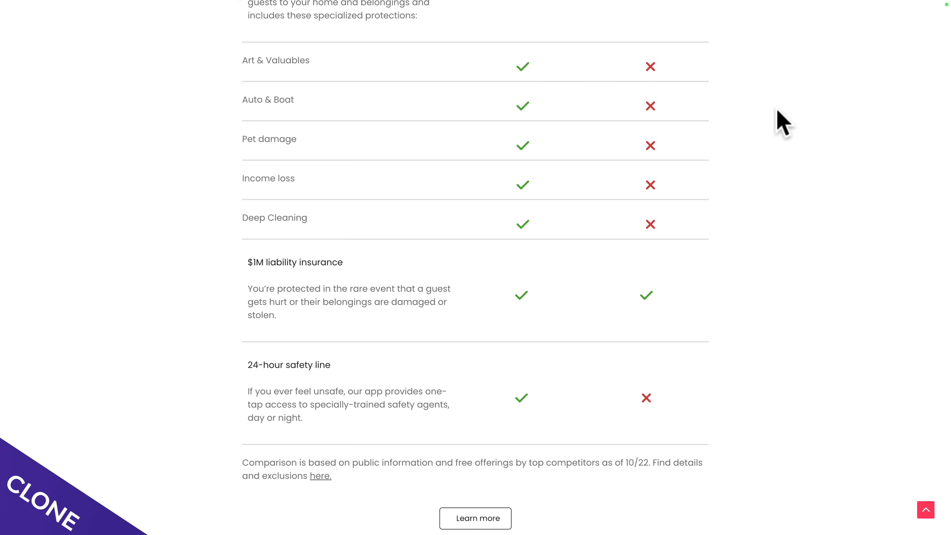
{"action": "scroll", "coordinate": [777, 121], "scroll_direction": "down", "scroll_amount": 10}
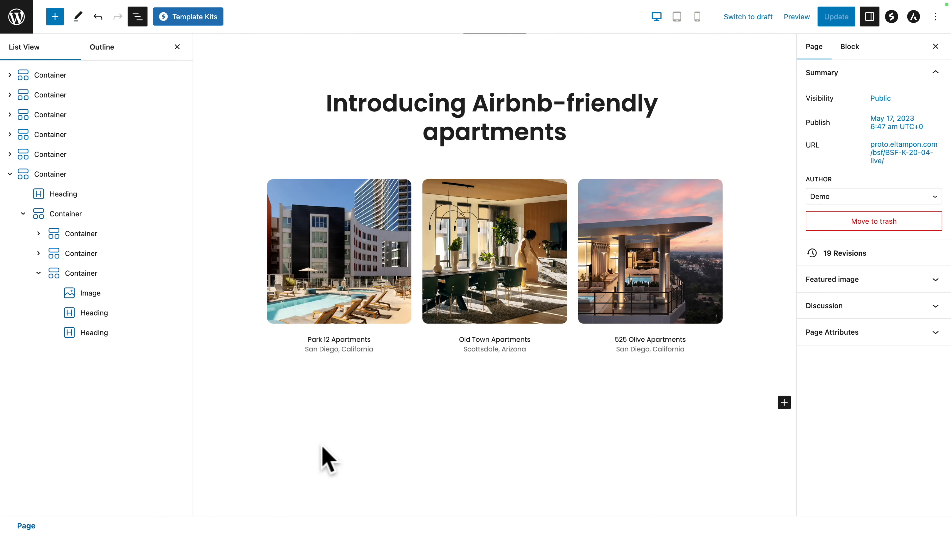
- Set the line height of the first card's "Park 12 Apartments" and "San Diego, California" headings to 1 px
{"action": "left_click", "coordinate": [333, 339]}
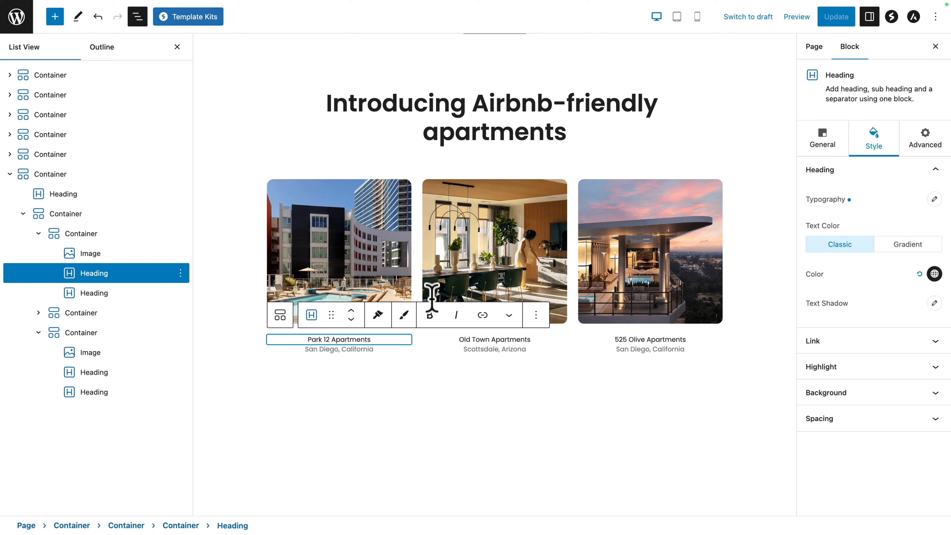
{"action": "left_click", "coordinate": [934, 199]}
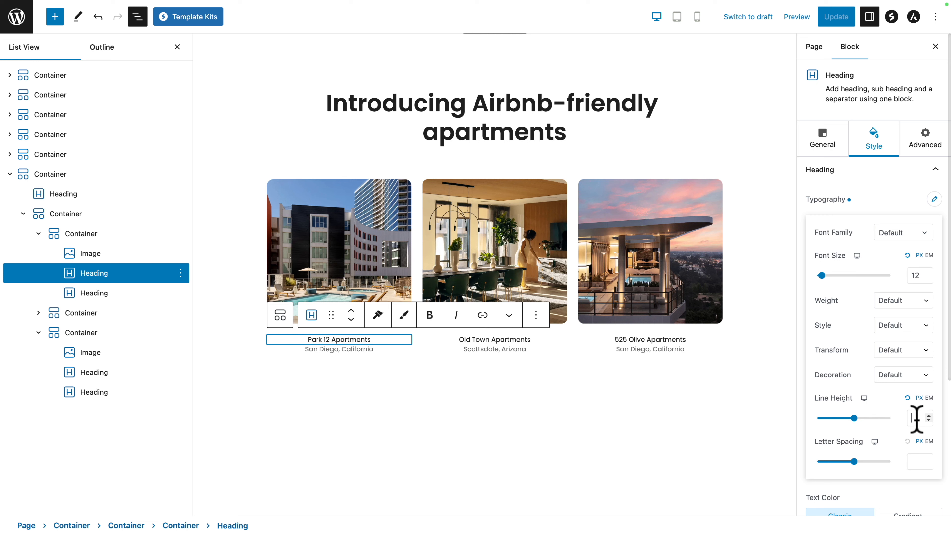
{"action": "left_click", "coordinate": [94, 295]}
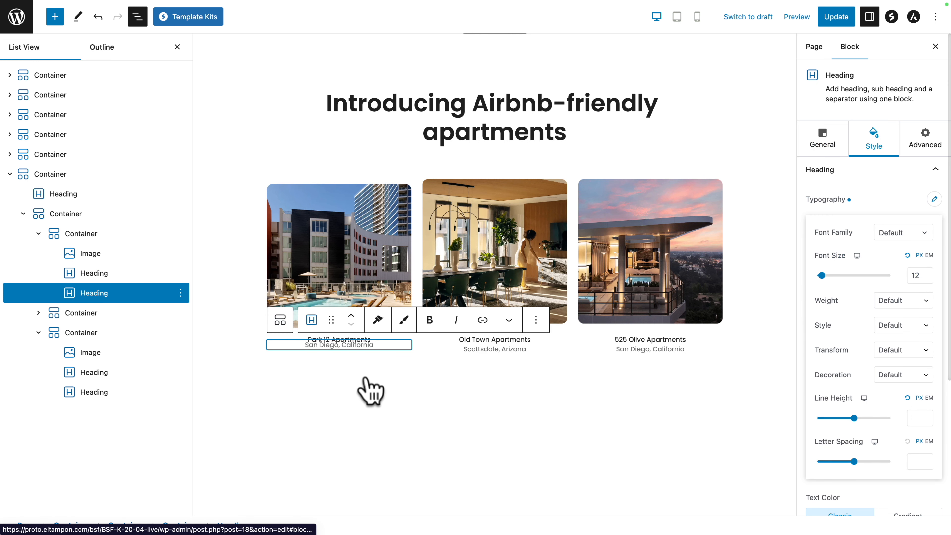
{"action": "left_click", "coordinate": [919, 396]}
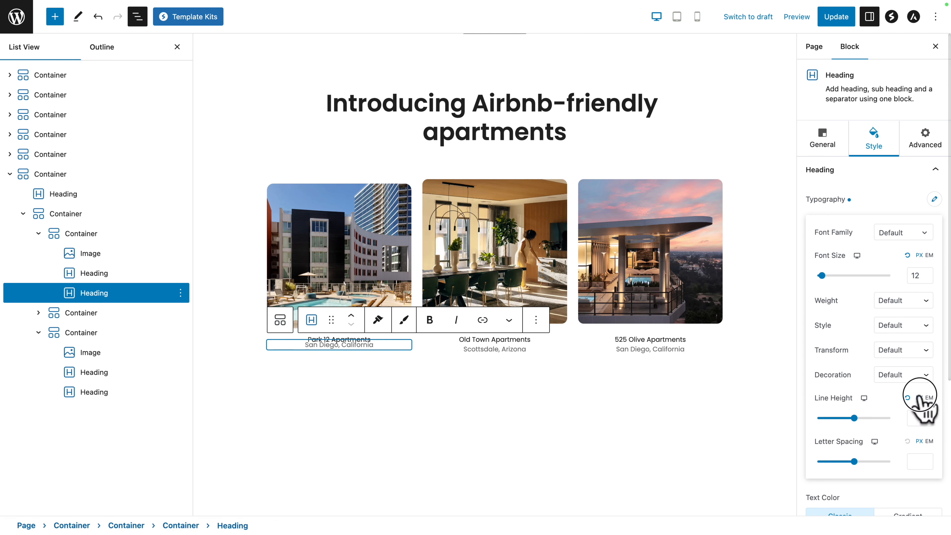
{"action": "left_click", "coordinate": [910, 419]}
{"action": "type", "text": "1"}
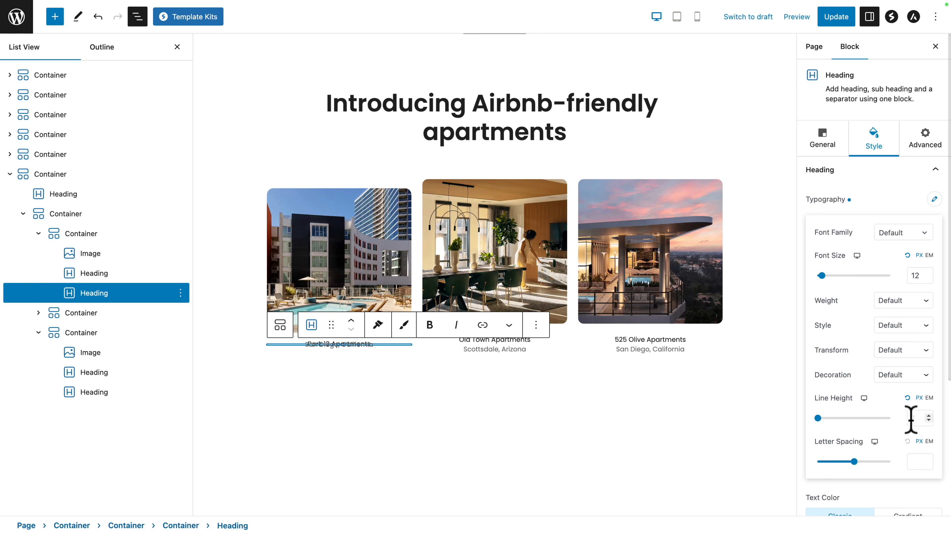
- Reselect the "Park 12 Apartments" heading in the first card
{"action": "left_click", "coordinate": [350, 360]}
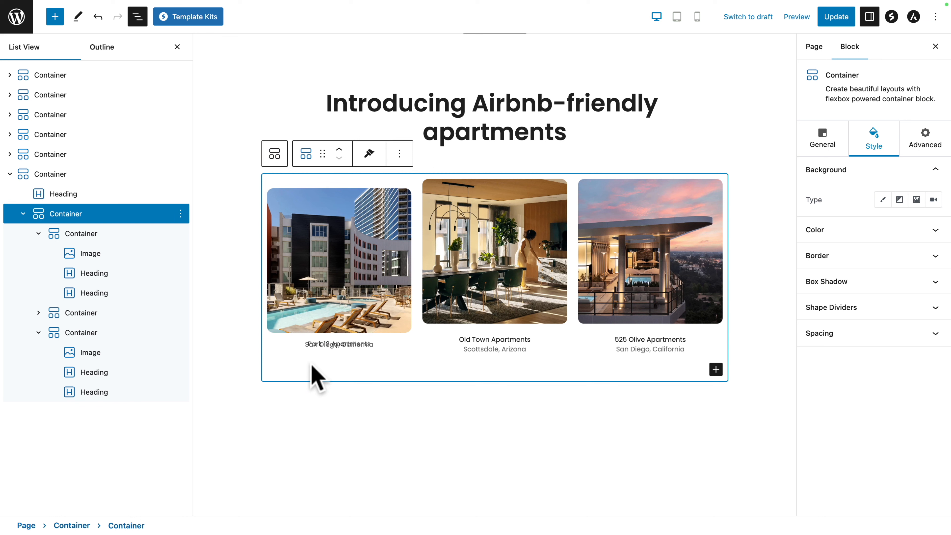
{"action": "left_click", "coordinate": [89, 277]}
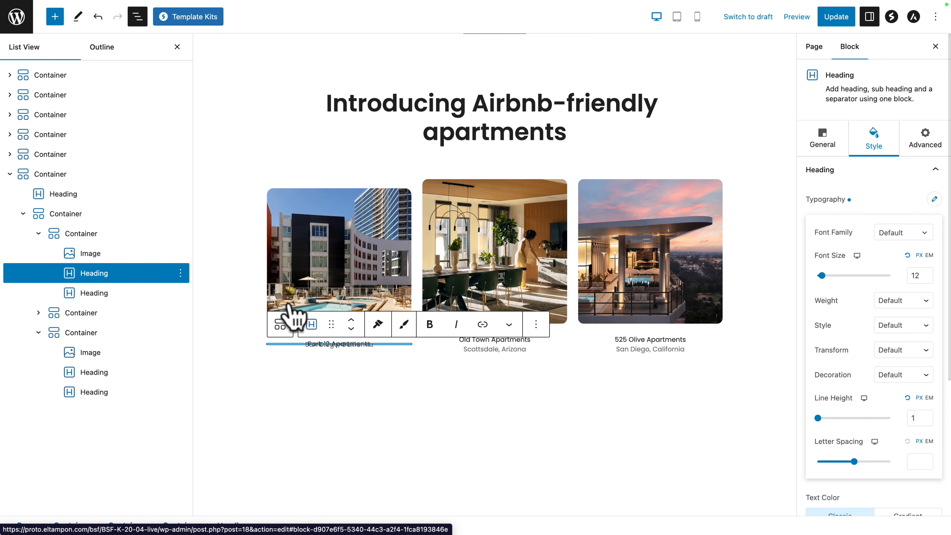
- Copy the styles of the Park 12 Apartments heading and paste them onto the Old Town Apartments and 525 Olive Apartments headings
{"action": "left_click", "coordinate": [377, 325]}
{"action": "left_click", "coordinate": [381, 348]}
{"action": "left_click", "coordinate": [461, 339]}
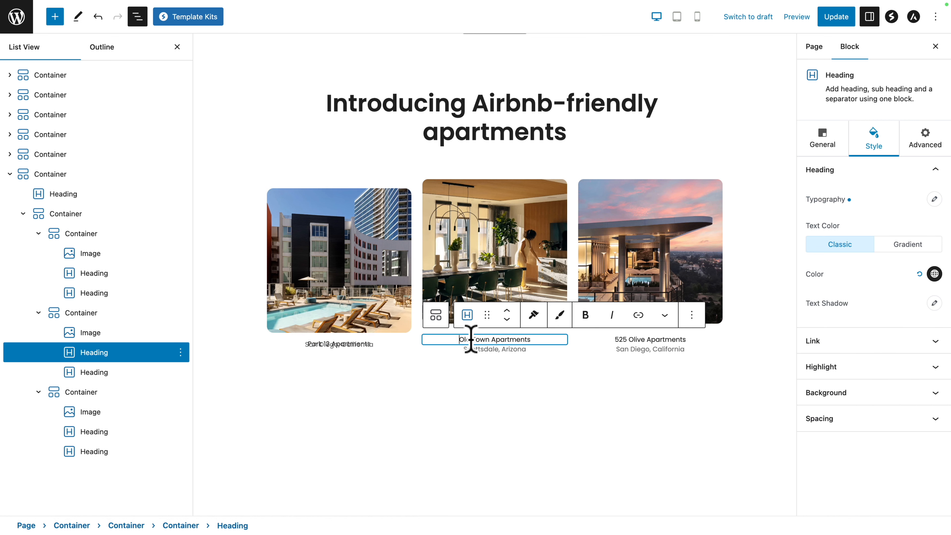
{"action": "left_click", "coordinate": [533, 315]}
{"action": "left_click", "coordinate": [541, 358]}
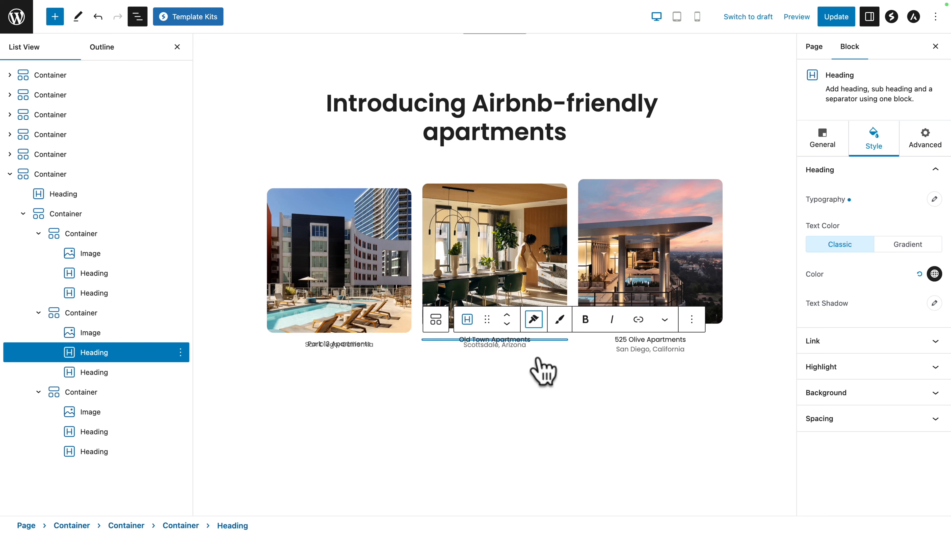
{"action": "left_click", "coordinate": [630, 339]}
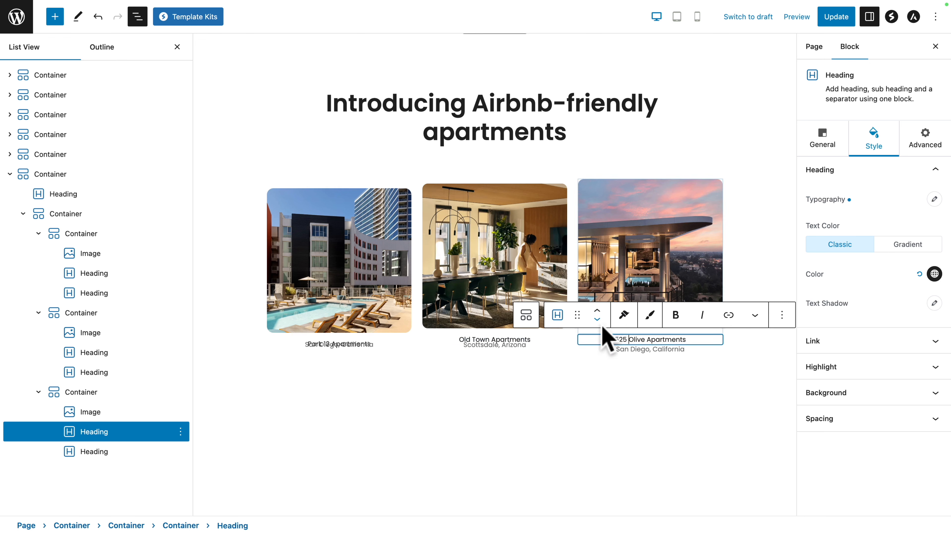
{"action": "left_click", "coordinate": [623, 315]}
{"action": "left_click", "coordinate": [630, 357]}
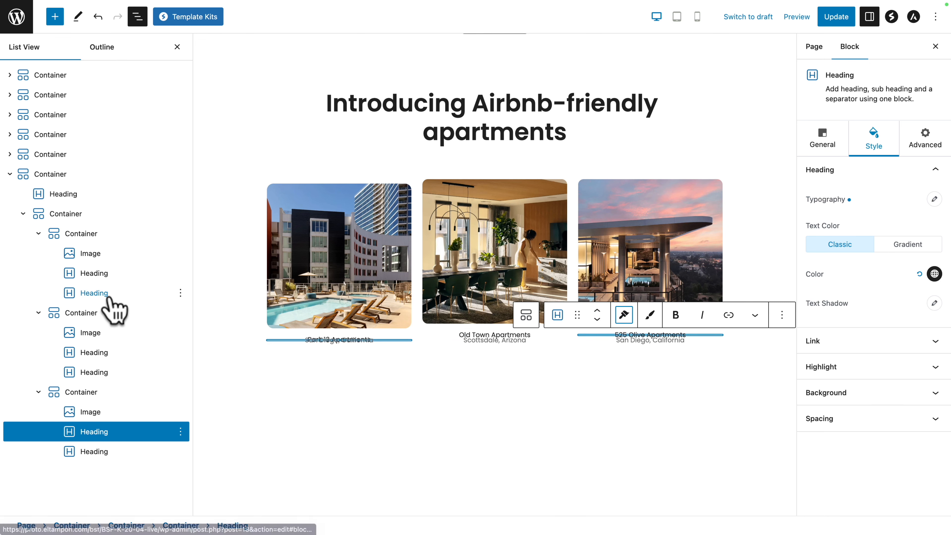
- Copy the styles of the first card's San Diego, California heading and paste them onto the location headings of the other two cards
{"action": "left_click", "coordinate": [85, 298]}
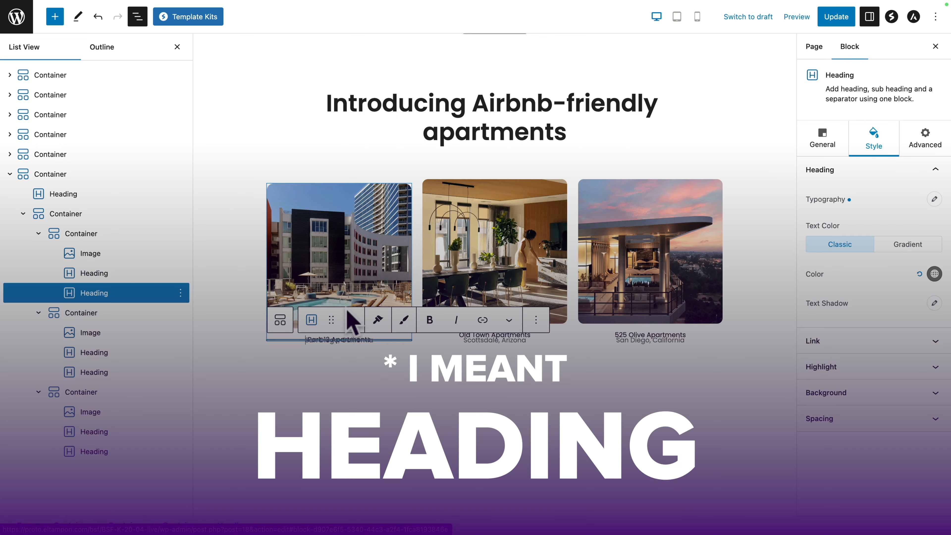
{"action": "left_click", "coordinate": [377, 320]}
{"action": "left_click", "coordinate": [376, 358]}
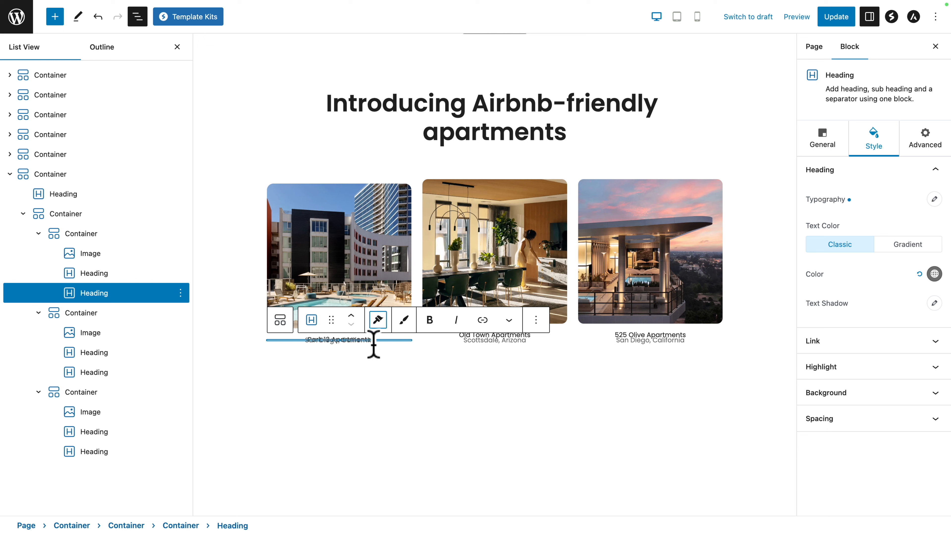
{"action": "left_click", "coordinate": [490, 340]}
{"action": "left_click", "coordinate": [533, 316]}
{"action": "left_click", "coordinate": [539, 359]}
{"action": "left_click", "coordinate": [650, 335]}
{"action": "left_click", "coordinate": [624, 316]}
{"action": "left_click", "coordinate": [622, 359]}
- Update the page and reload the live clone page to check the apartment cards
{"action": "left_click", "coordinate": [818, 47]}
{"action": "left_click", "coordinate": [831, 26]}
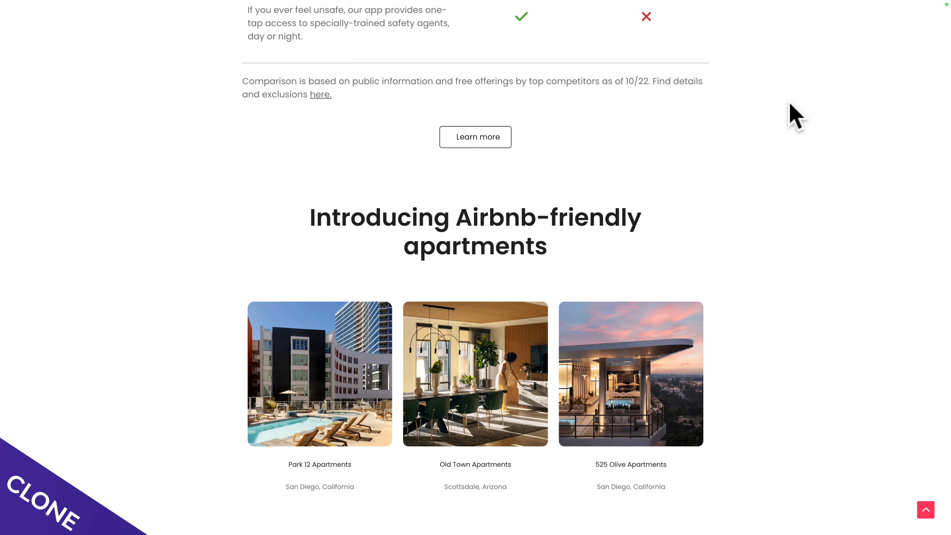
{"action": "key", "text": "super+r"}
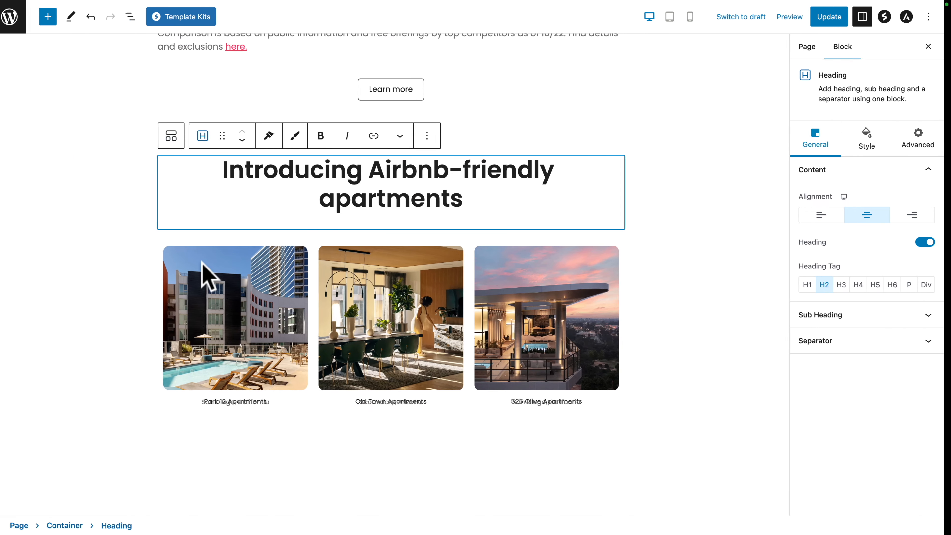
- Open the typography settings of the "Introducing Airbnb-friendly apartments" heading
{"action": "left_click", "coordinate": [873, 141]}
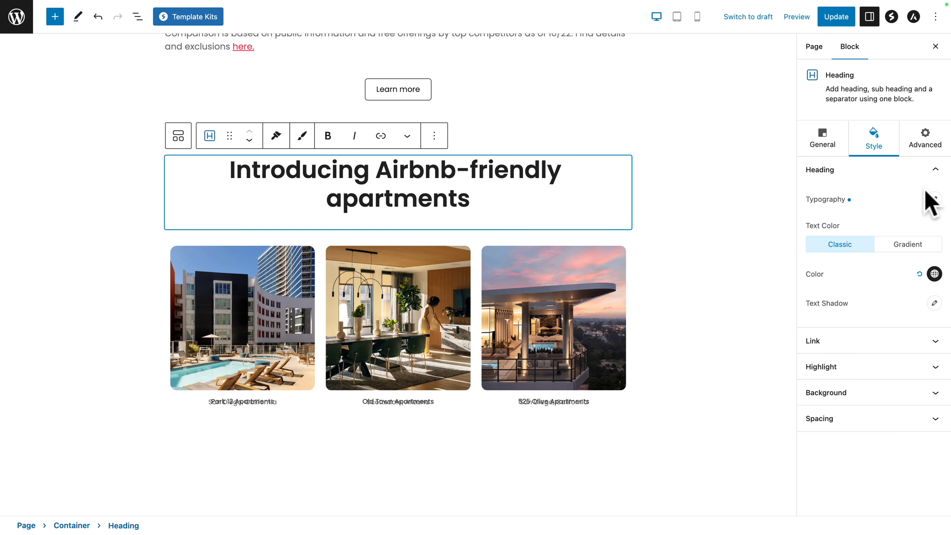
{"action": "left_click", "coordinate": [934, 199]}
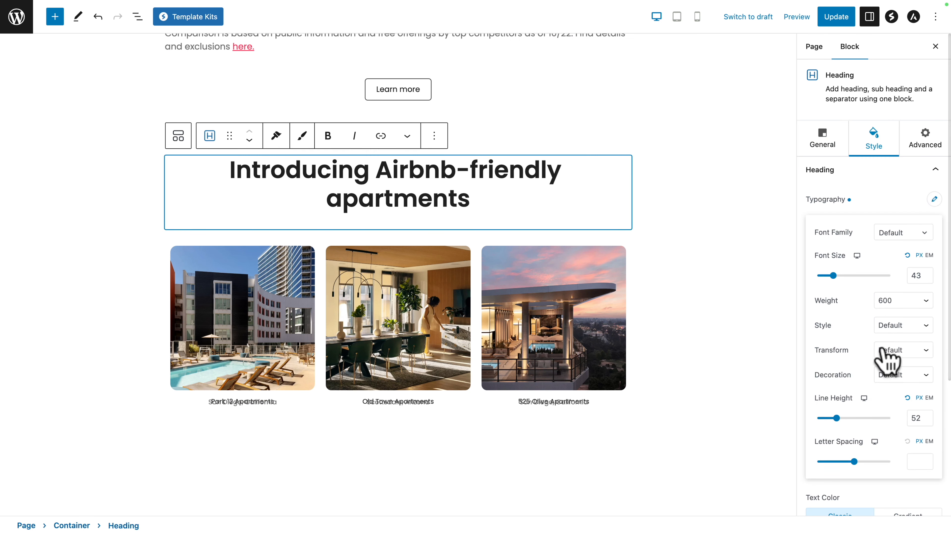
{"action": "left_click", "coordinate": [928, 278]}
{"action": "left_click", "coordinate": [928, 278]}
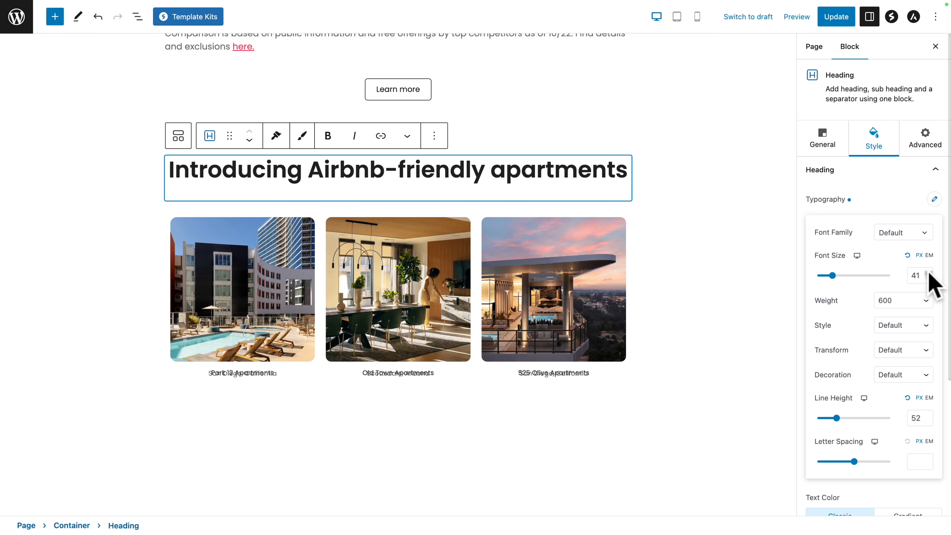
{"action": "left_click", "coordinate": [928, 272]}
{"action": "left_click", "coordinate": [928, 273]}
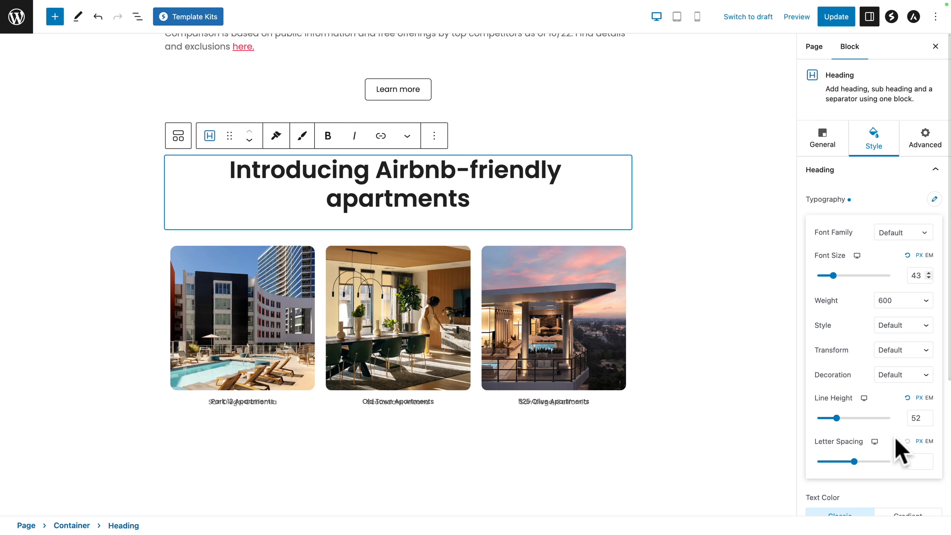
- Set the section heading's letter spacing to -1 px and refresh the live page with the saved update
{"action": "left_click", "coordinate": [915, 458]}
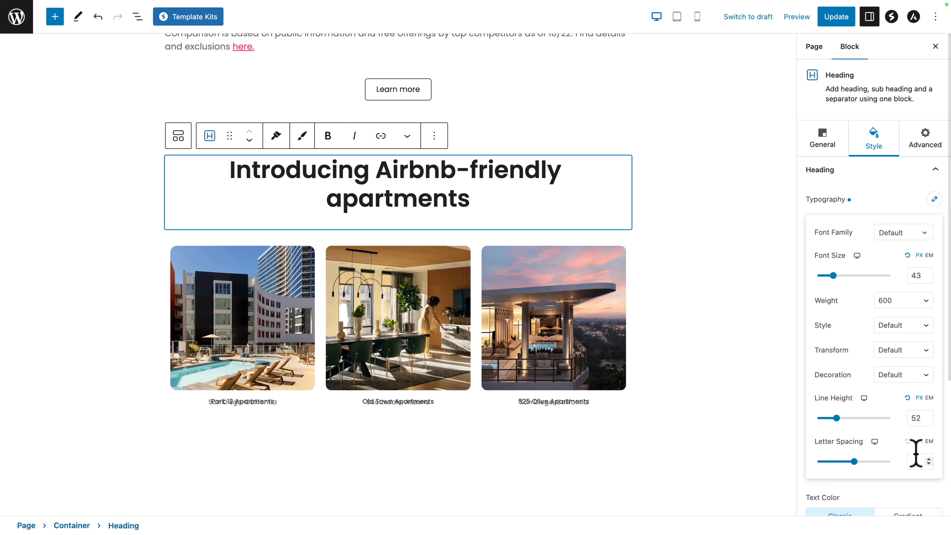
{"action": "type", "text": "-1"}
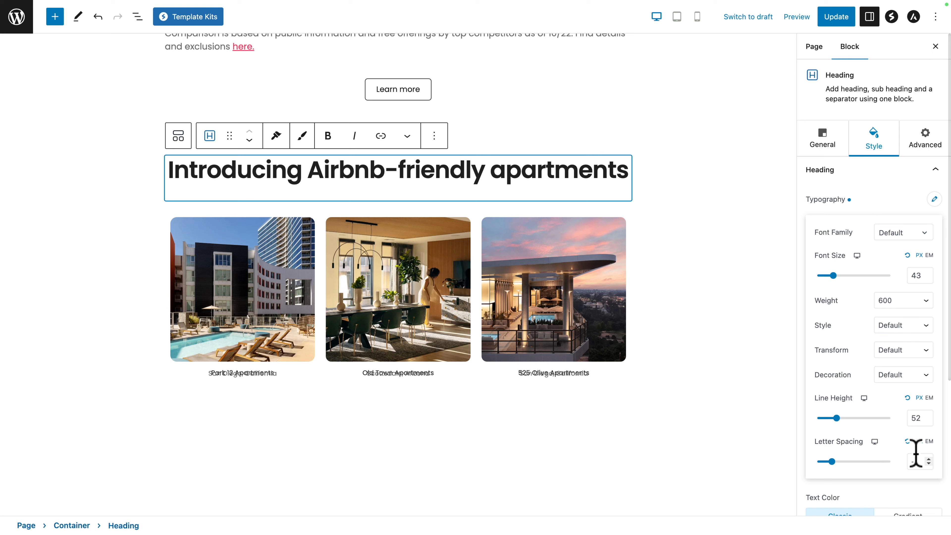
{"action": "left_click", "coordinate": [836, 19]}
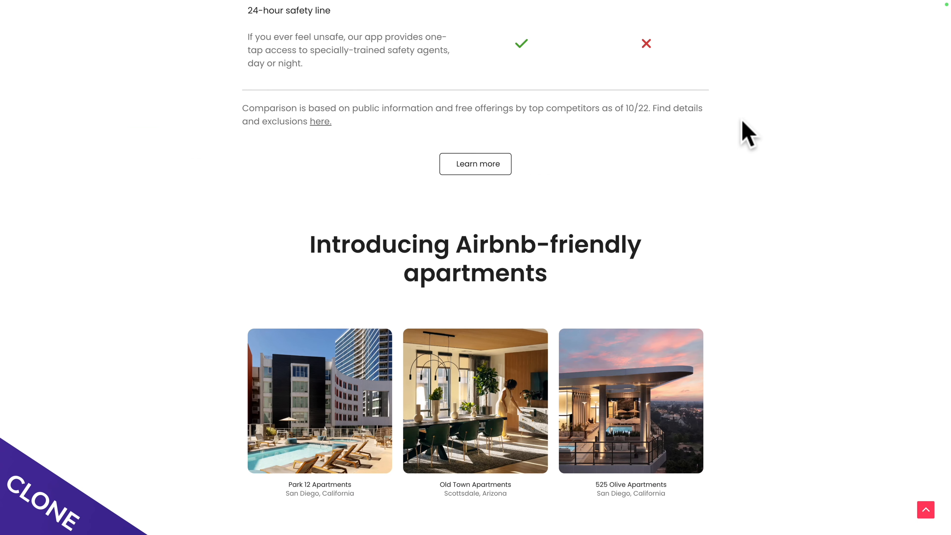
{"action": "key", "text": "F5"}
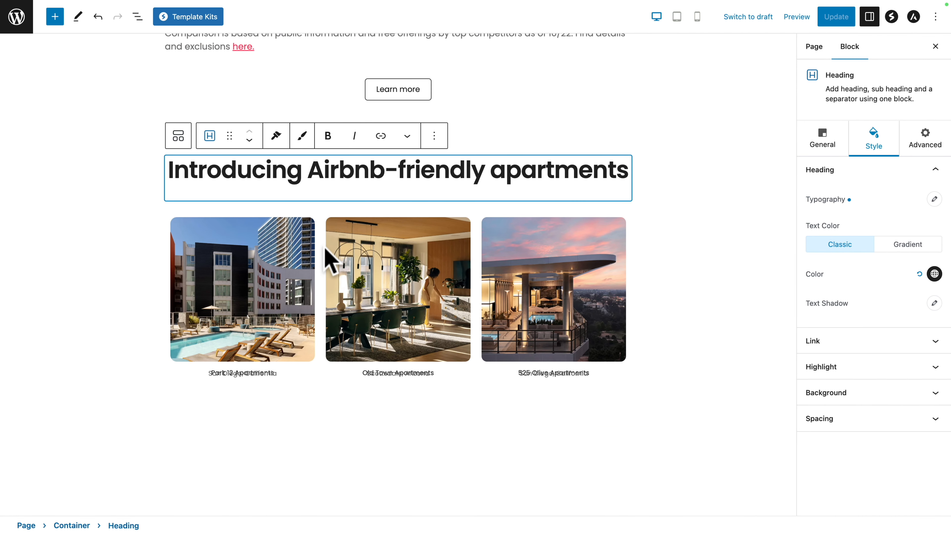
- Add a heading block below the apartment cards container with the text beginning "We've partnered with apartment buildings across the US"
{"action": "left_click", "coordinate": [138, 17]}
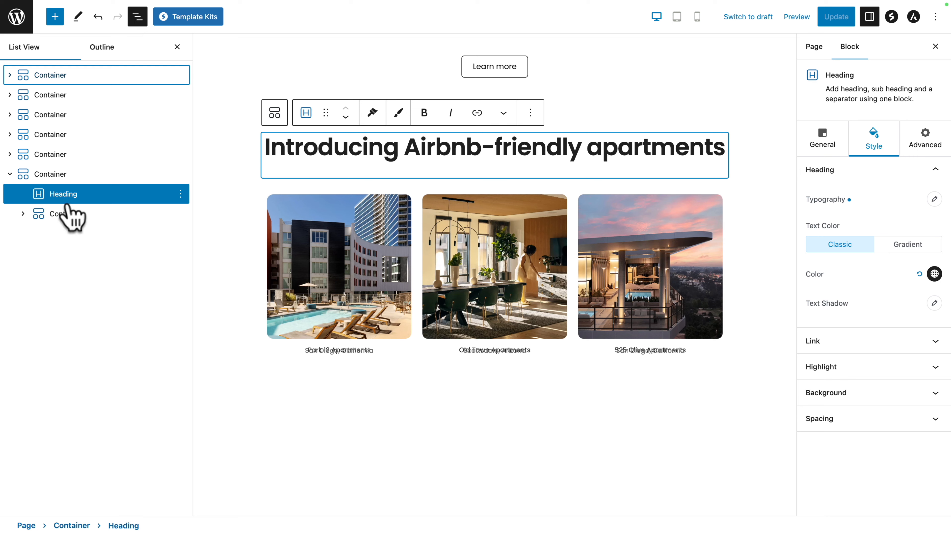
{"action": "left_click", "coordinate": [64, 219]}
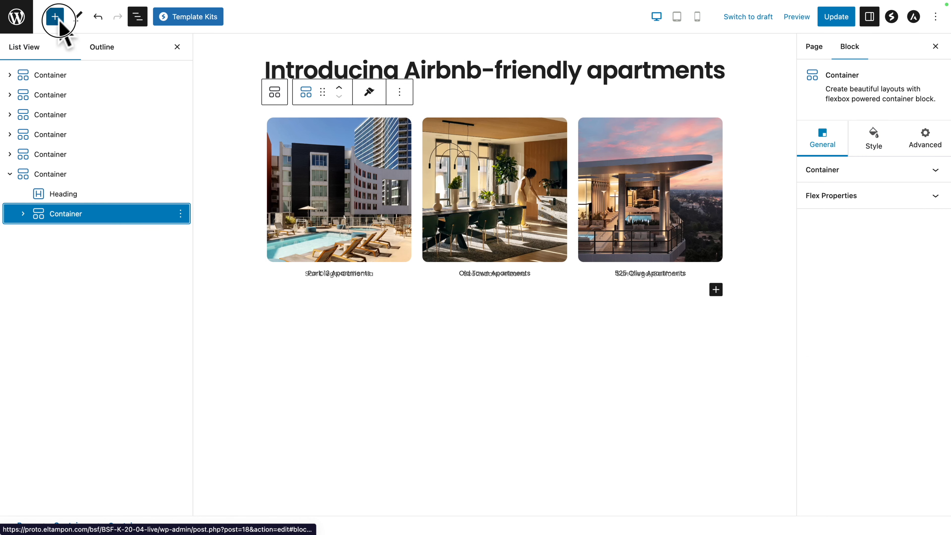
{"action": "left_click", "coordinate": [55, 16]}
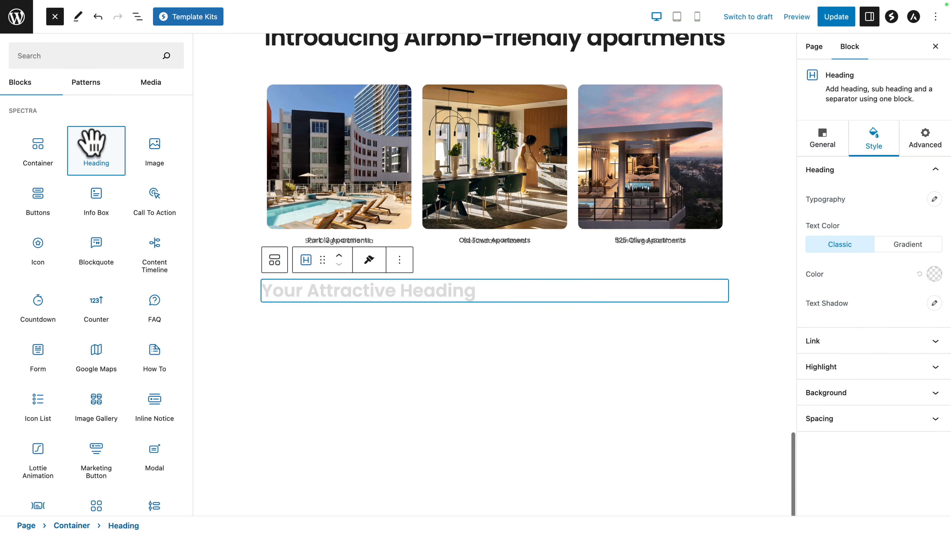
{"action": "left_click", "coordinate": [290, 284]}
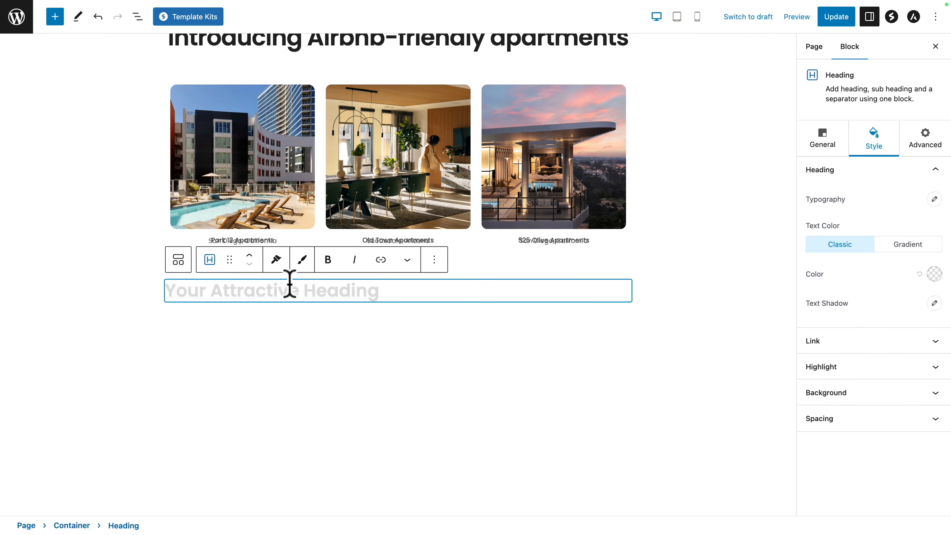
- Center the new block's text and set its heading tag to Div
{"action": "left_click", "coordinate": [823, 140]}
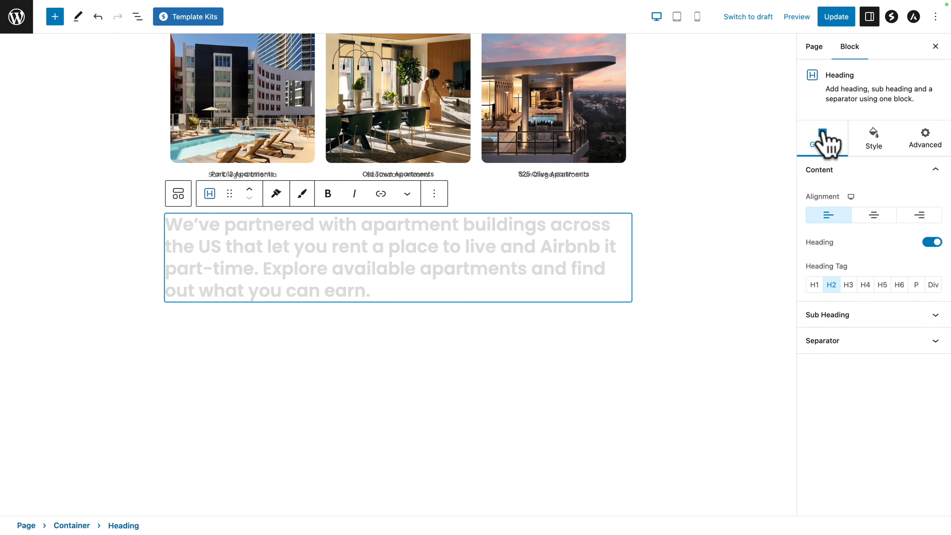
{"action": "left_click", "coordinate": [876, 221]}
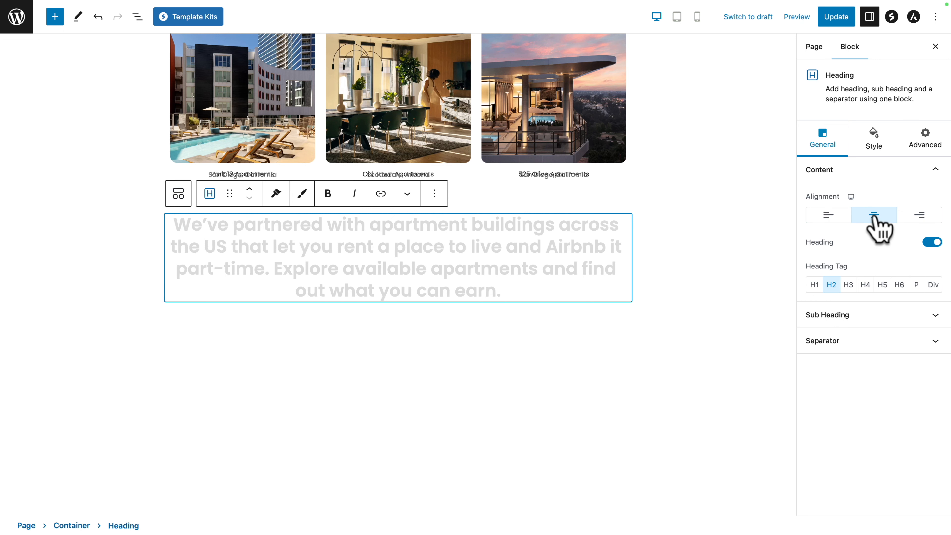
{"action": "left_click", "coordinate": [932, 285]}
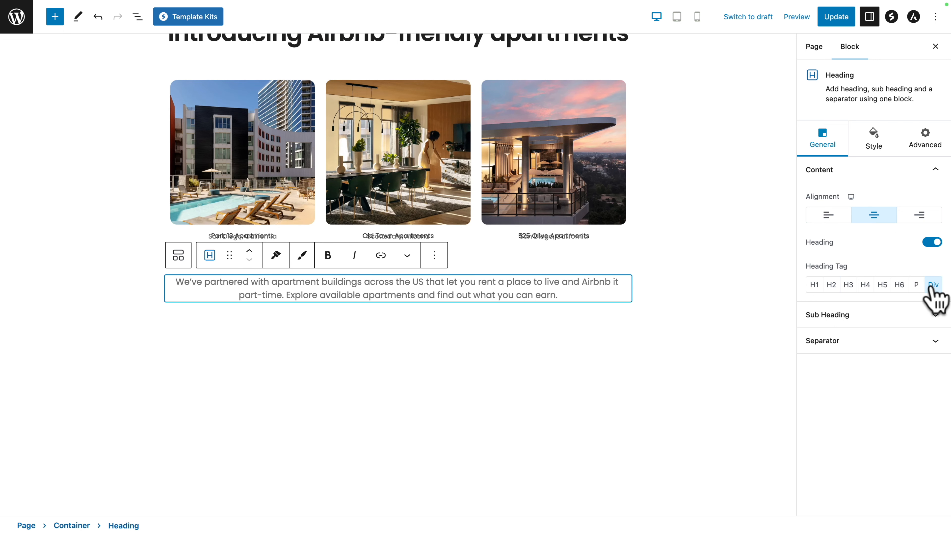
- Set the "We've partnered" text's typography to font size 21 px, line height 32 px and weight 400
{"action": "left_click", "coordinate": [874, 144]}
{"action": "left_click", "coordinate": [836, 176]}
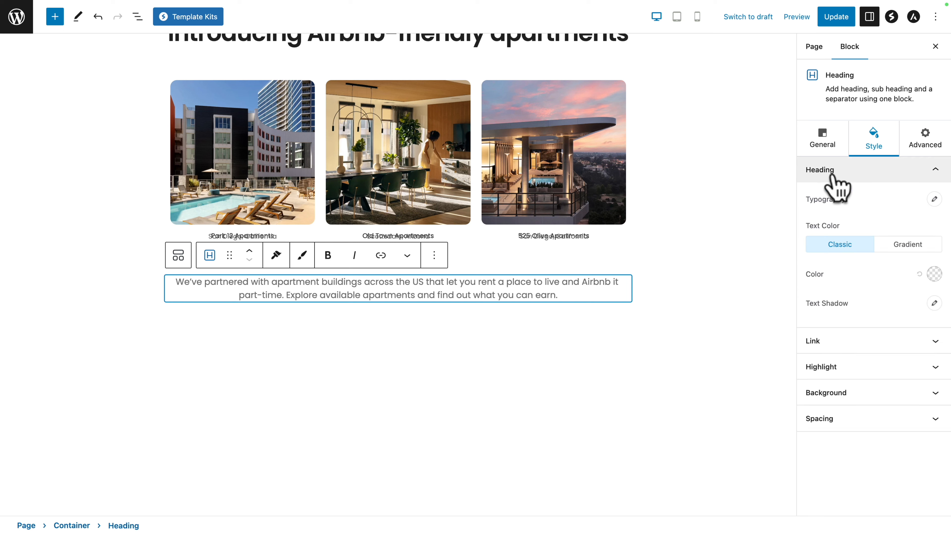
{"action": "left_click", "coordinate": [934, 200]}
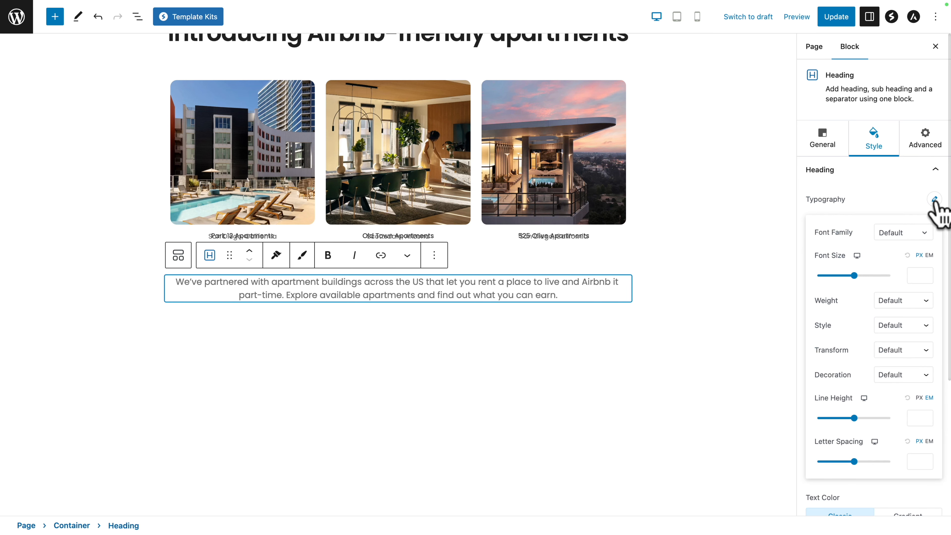
{"action": "left_click", "coordinate": [914, 276]}
{"action": "type", "text": "1"}
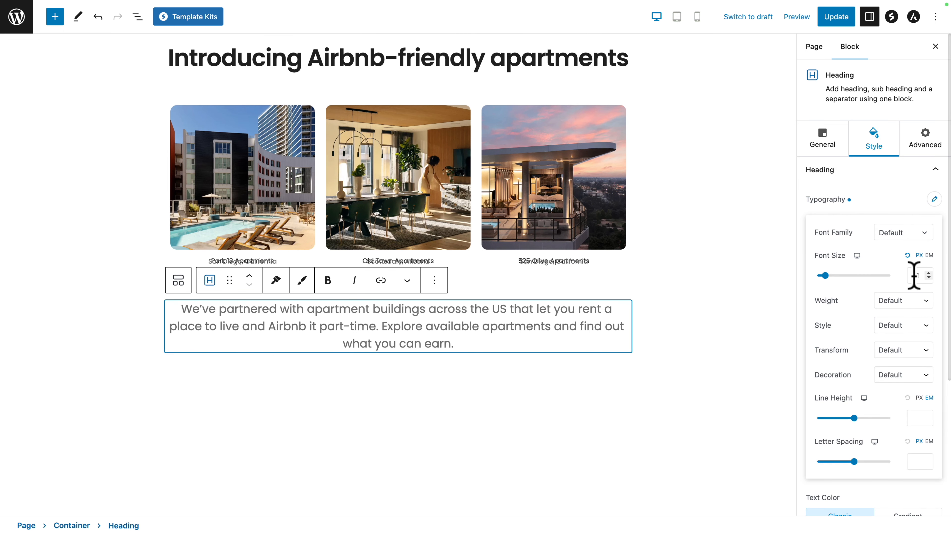
{"action": "left_click", "coordinate": [918, 418]}
{"action": "type", "text": "32"}
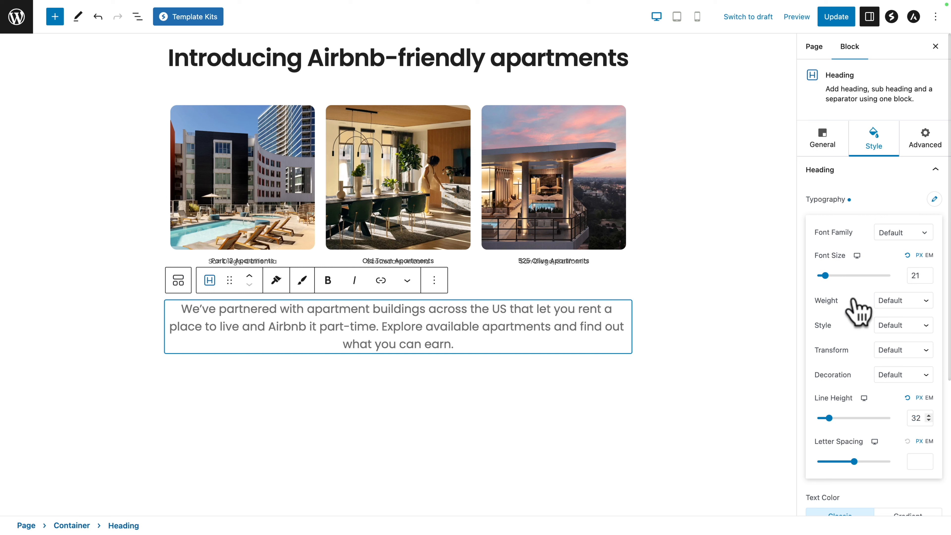
{"action": "left_click", "coordinate": [896, 303]}
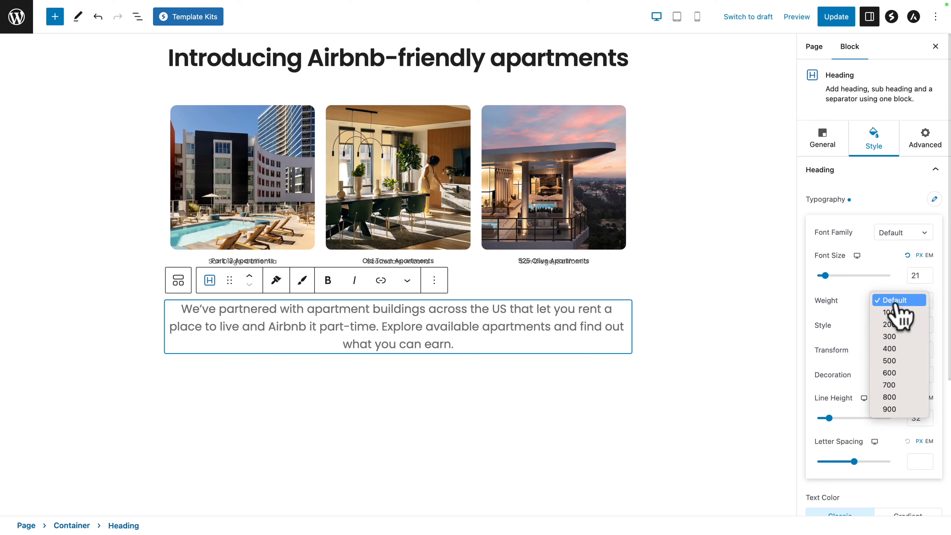
{"action": "left_click", "coordinate": [896, 347]}
{"action": "left_click", "coordinate": [874, 204]}
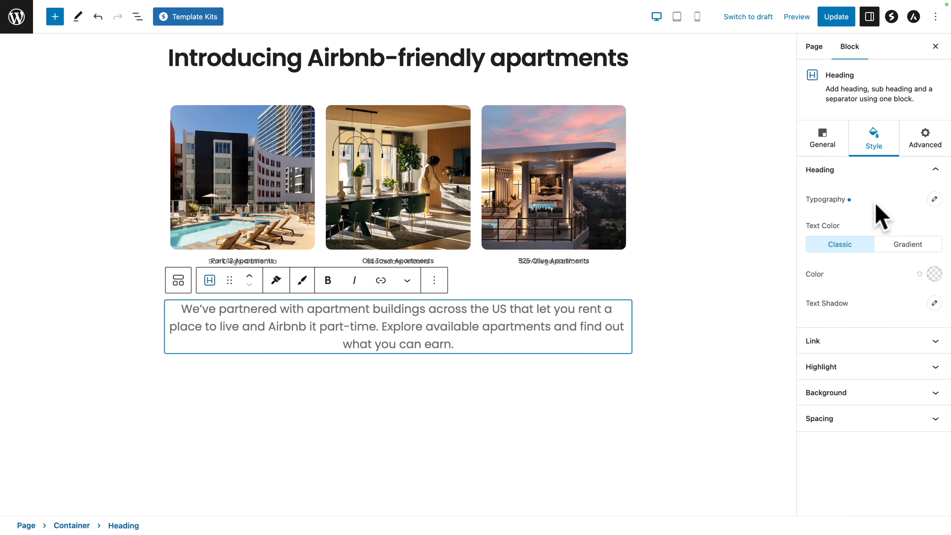
- Color the "We've partnered" text with the near-black swatch of the theme palette
{"action": "left_click", "coordinate": [934, 274]}
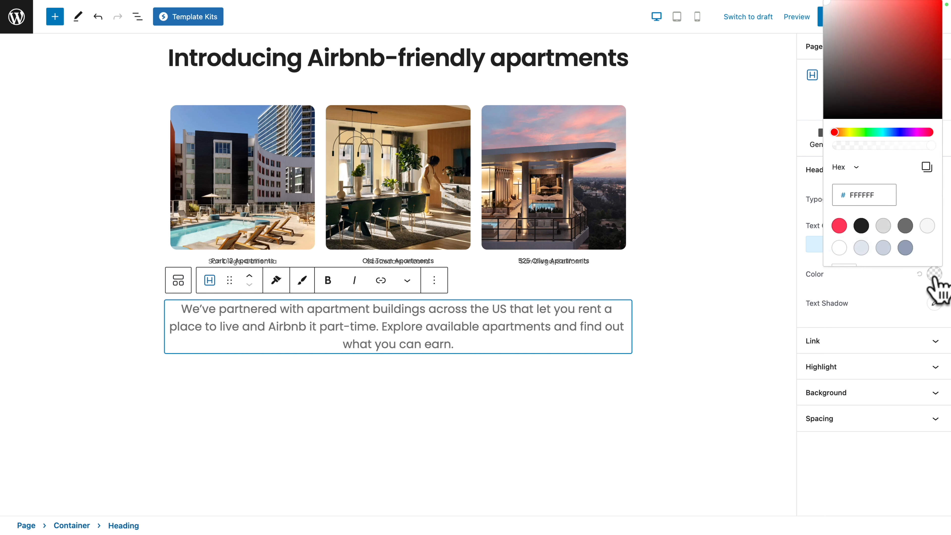
{"action": "left_click", "coordinate": [861, 226]}
{"action": "left_click", "coordinate": [872, 279]}
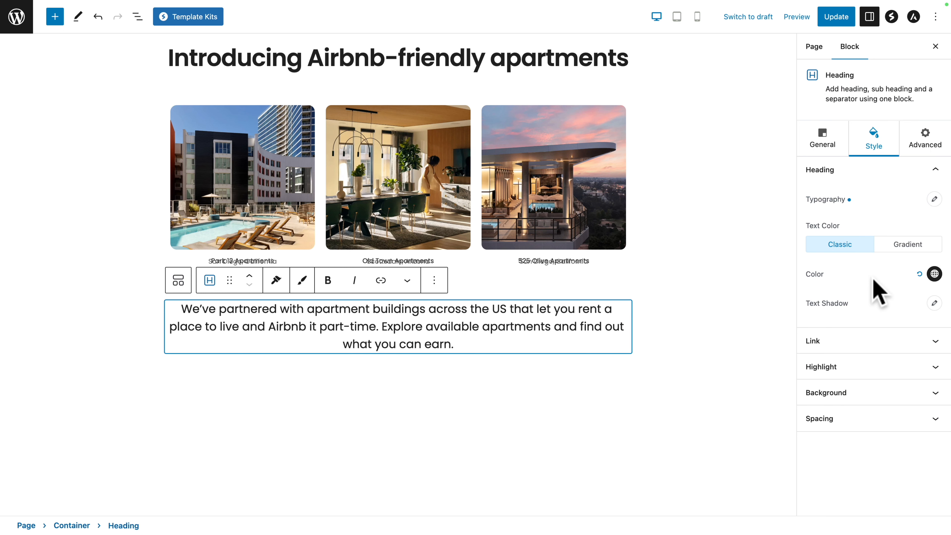
- Set the "We've partnered" block's margins to 30 px at the bottom and 0 on the top, right and left
{"action": "left_click", "coordinate": [843, 424]}
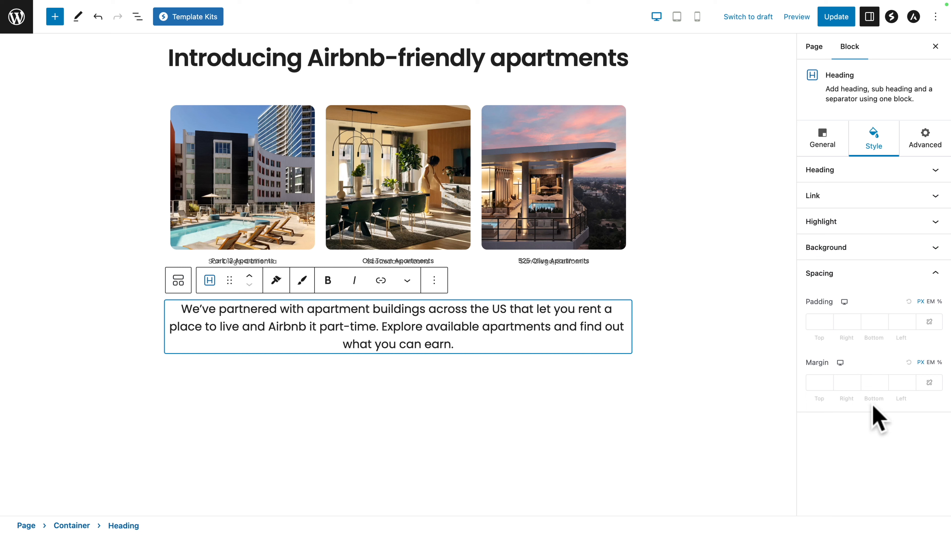
{"action": "left_click", "coordinate": [817, 383]}
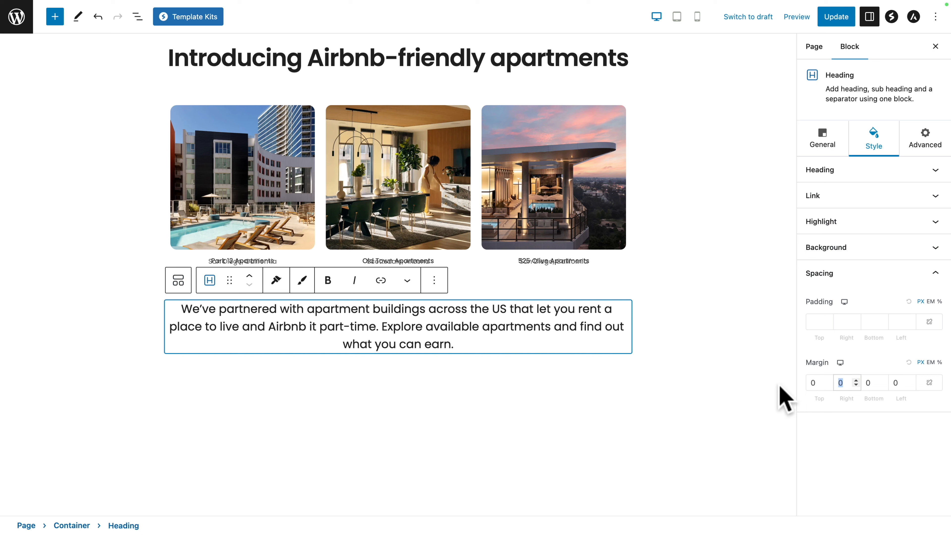
{"action": "type", "text": "30"}
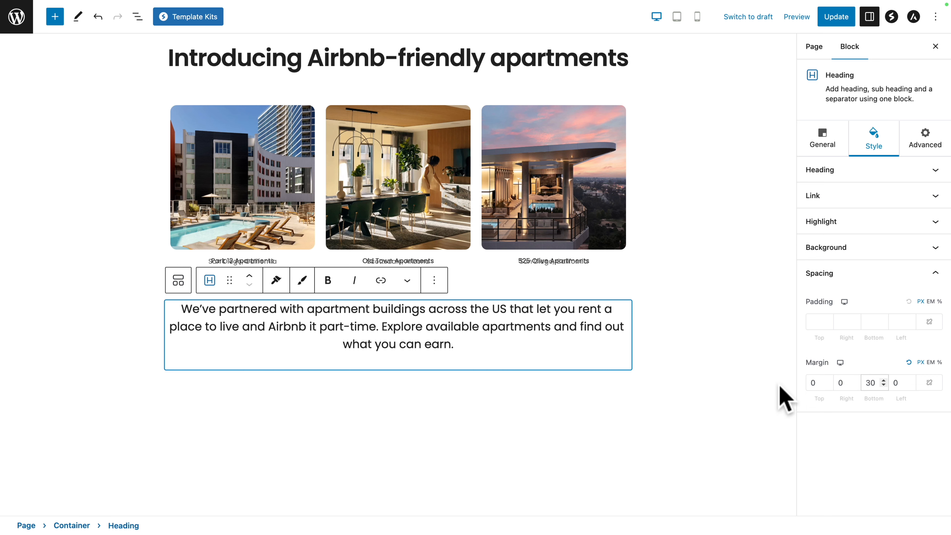
{"action": "key", "text": "Tab"}
{"action": "scroll", "coordinate": [477, 309], "scroll_direction": "up", "scroll_amount": 10}
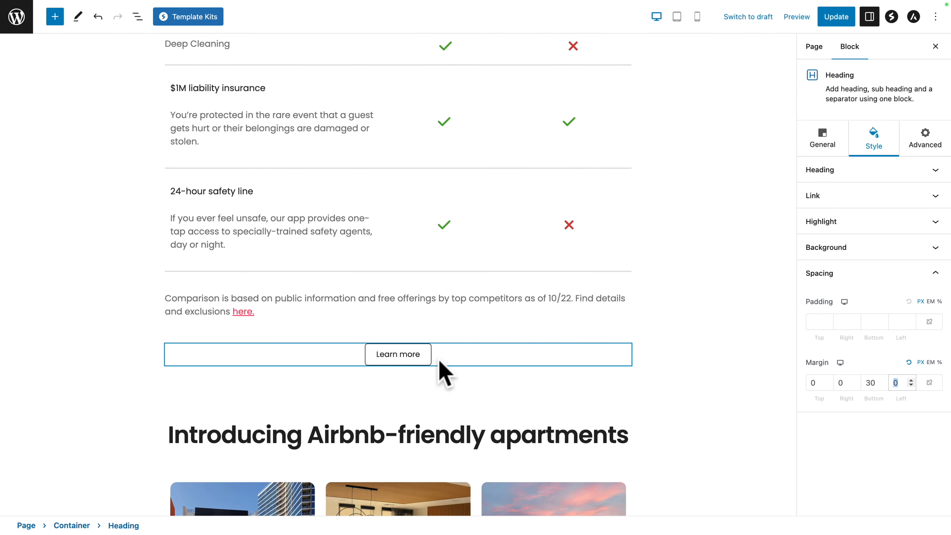
- Copy the "Learn more" buttons block that sits below the comparison note
{"action": "left_click", "coordinate": [440, 362]}
{"action": "left_click", "coordinate": [306, 323]}
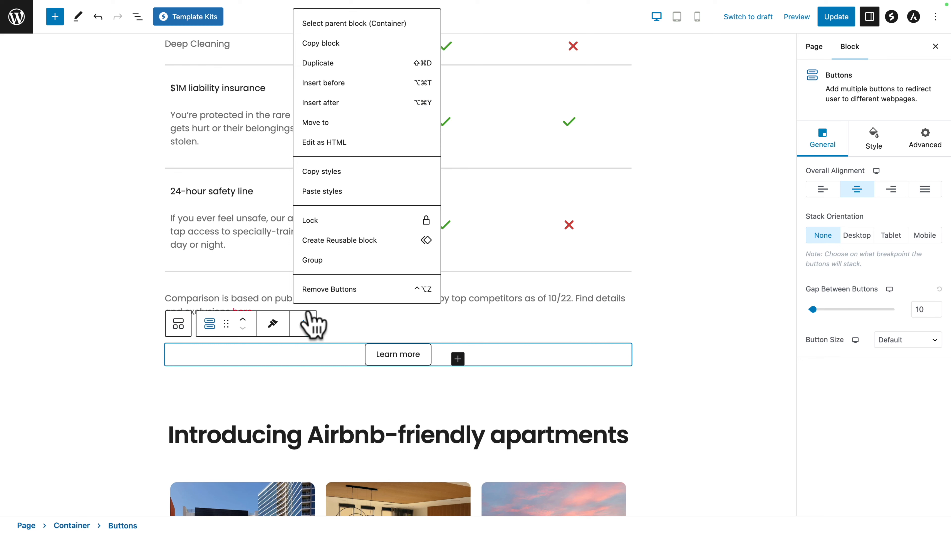
{"action": "left_click", "coordinate": [321, 44]}
{"action": "scroll", "coordinate": [300, 262], "scroll_direction": "down", "scroll_amount": 3}
{"action": "left_click", "coordinate": [289, 337]}
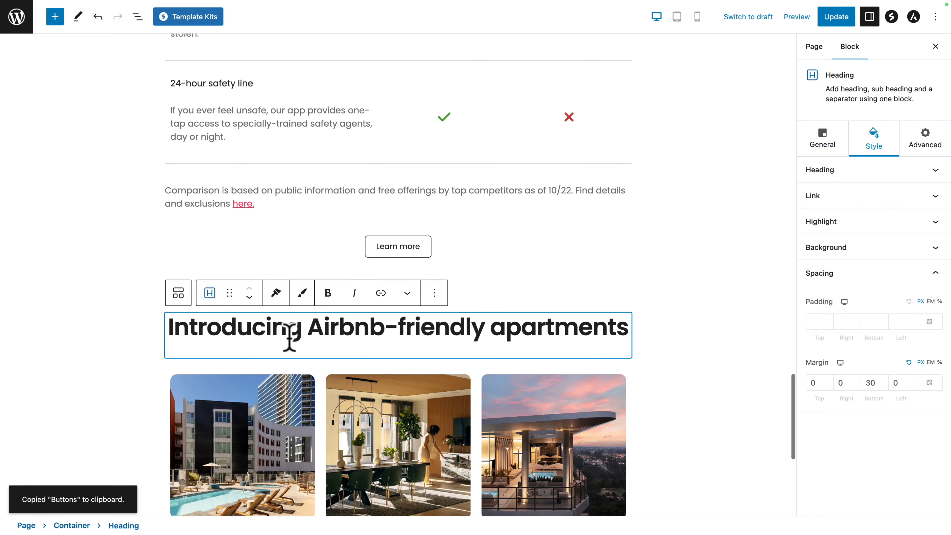
- Add a Paragraph block below the "We've partnered" text and paste the copied buttons block into it
{"action": "scroll", "coordinate": [290, 337], "scroll_direction": "down", "scroll_amount": 9}
{"action": "left_click", "coordinate": [392, 279]}
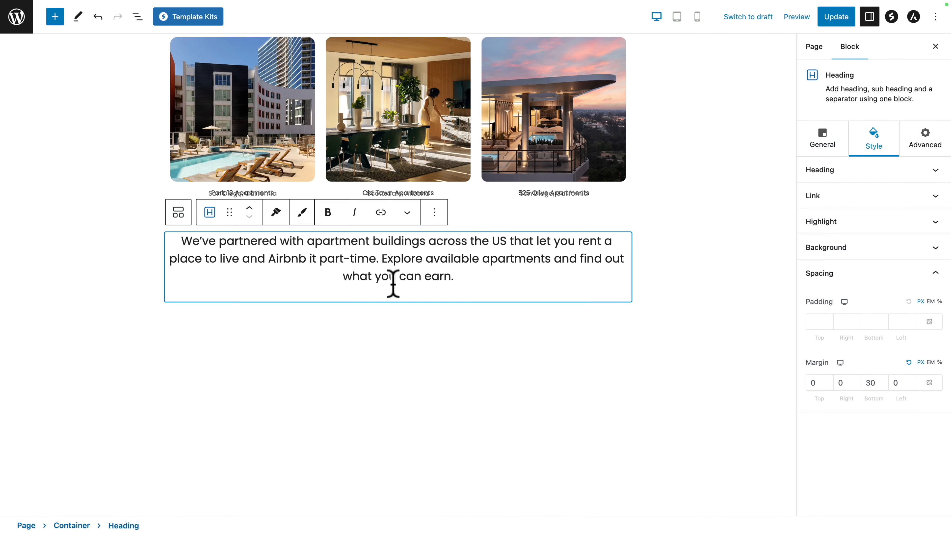
{"action": "left_click", "coordinate": [55, 17]}
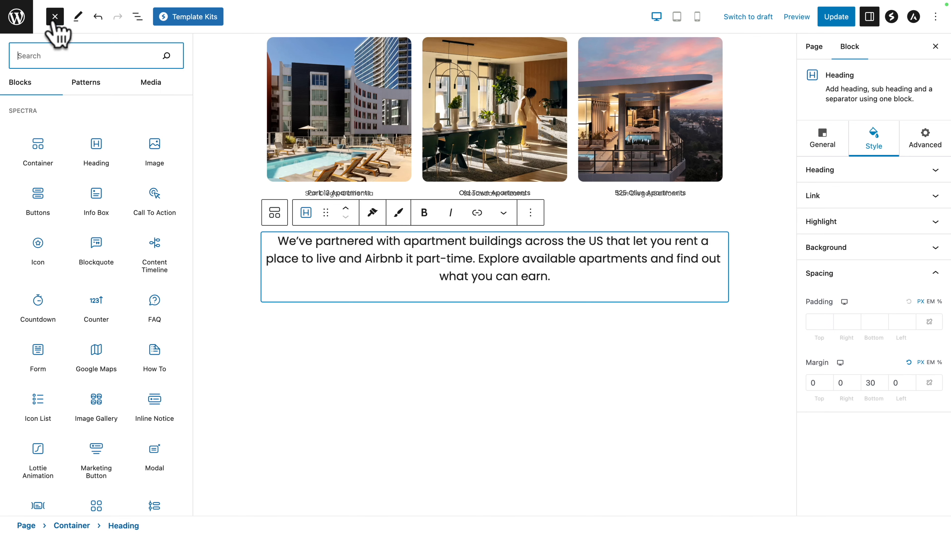
{"action": "type", "text": "para"}
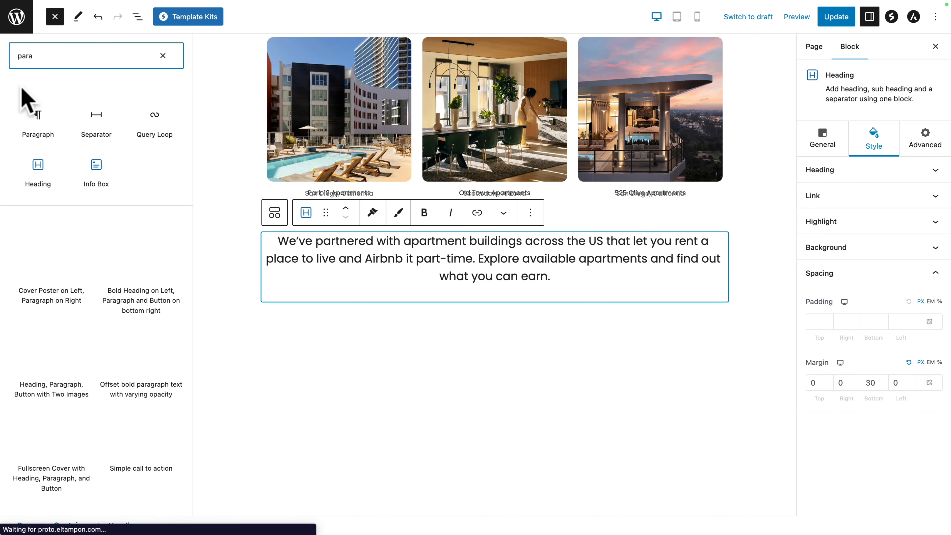
{"action": "left_click", "coordinate": [33, 123]}
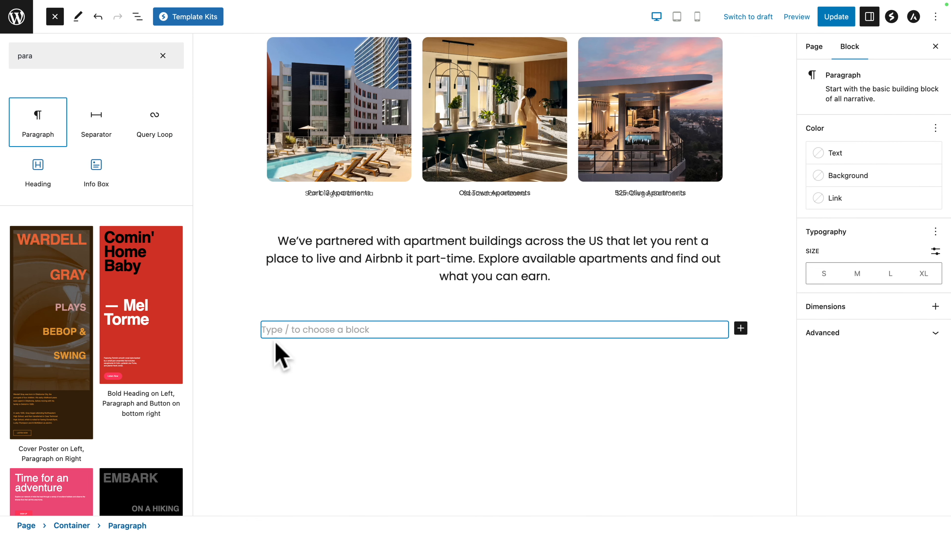
{"action": "left_click", "coordinate": [275, 334]}
{"action": "right_click", "coordinate": [252, 335]}
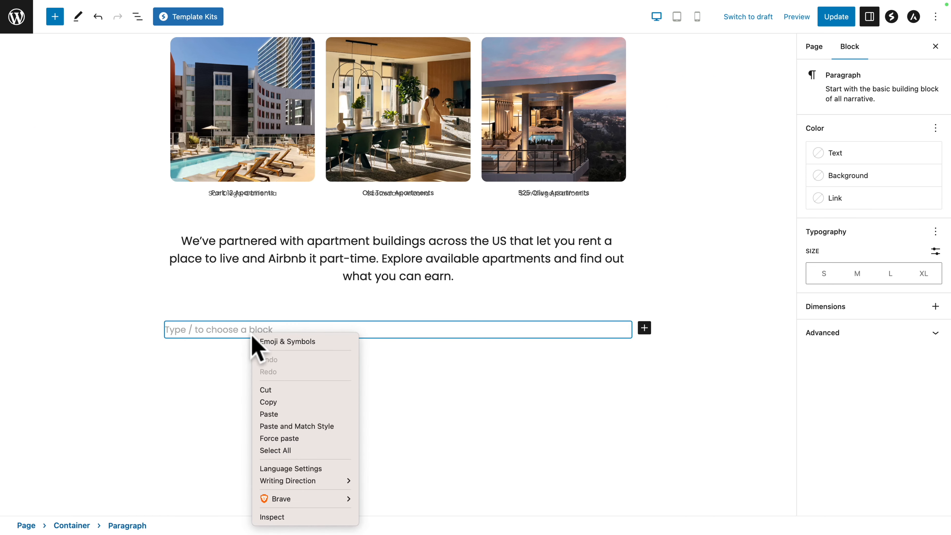
{"action": "left_click", "coordinate": [265, 414]}
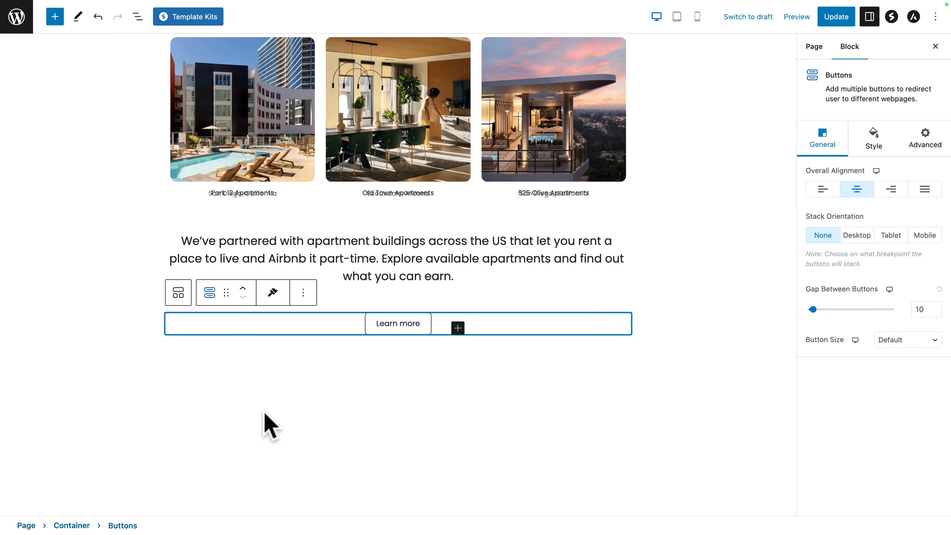
- Open the content settings of the pasted "Learn more" button to check its link
{"action": "scroll", "coordinate": [265, 422], "scroll_direction": "down", "scroll_amount": 1}
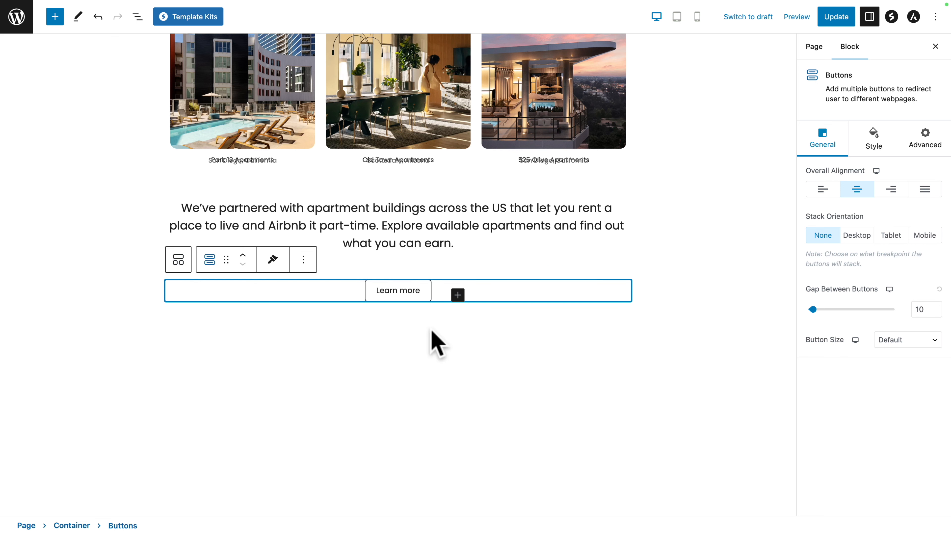
{"action": "left_click", "coordinate": [400, 291]}
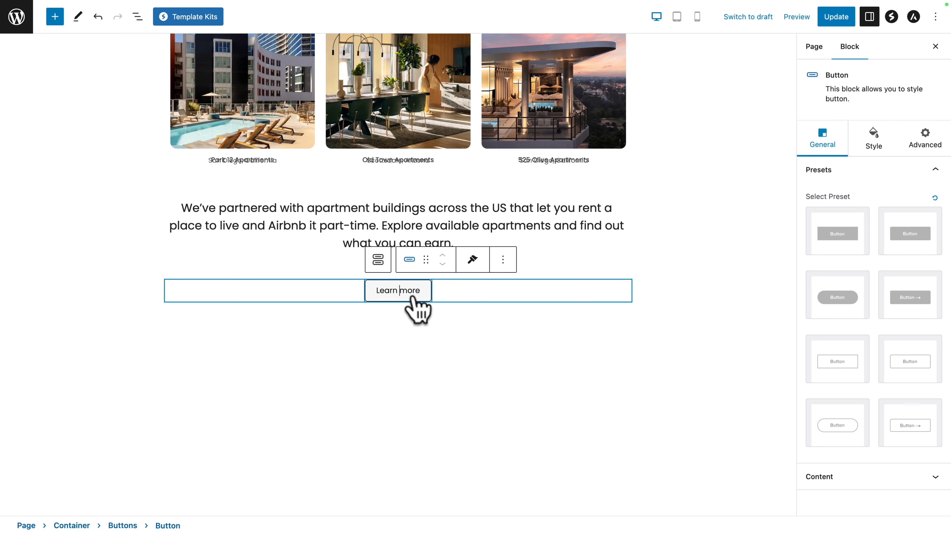
{"action": "left_click", "coordinate": [836, 475]}
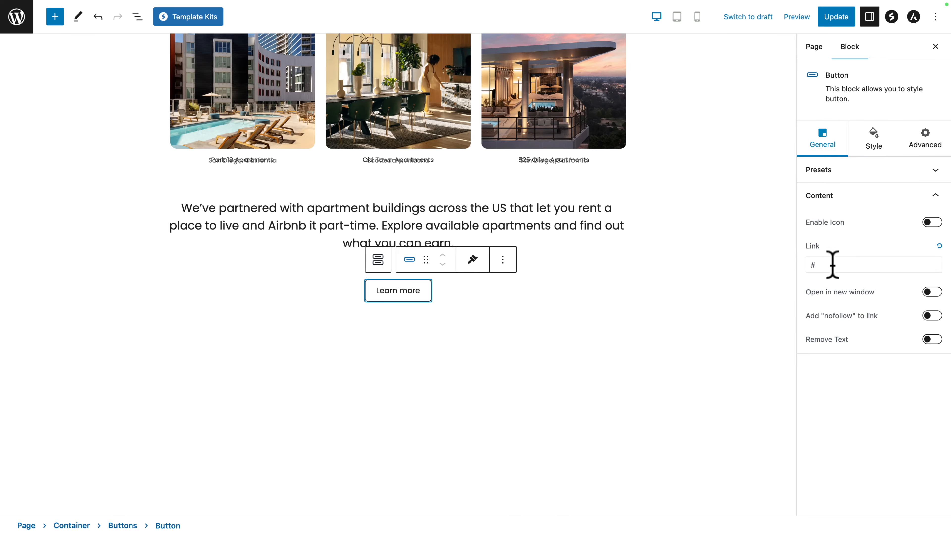
- Update the page, then review the published clone and the original's "Your questions, answered" section
{"action": "left_click", "coordinate": [838, 20]}
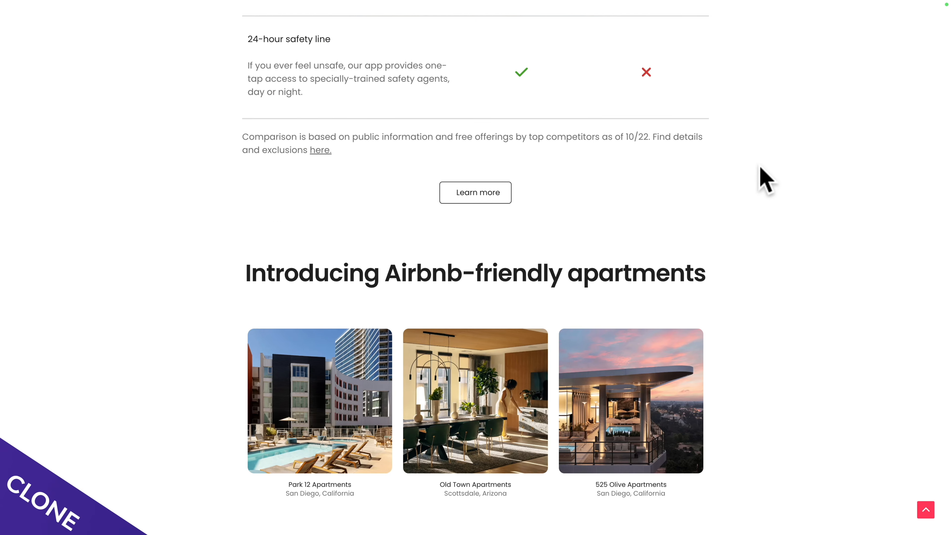
{"action": "scroll", "coordinate": [763, 180], "scroll_direction": "down", "scroll_amount": 3}
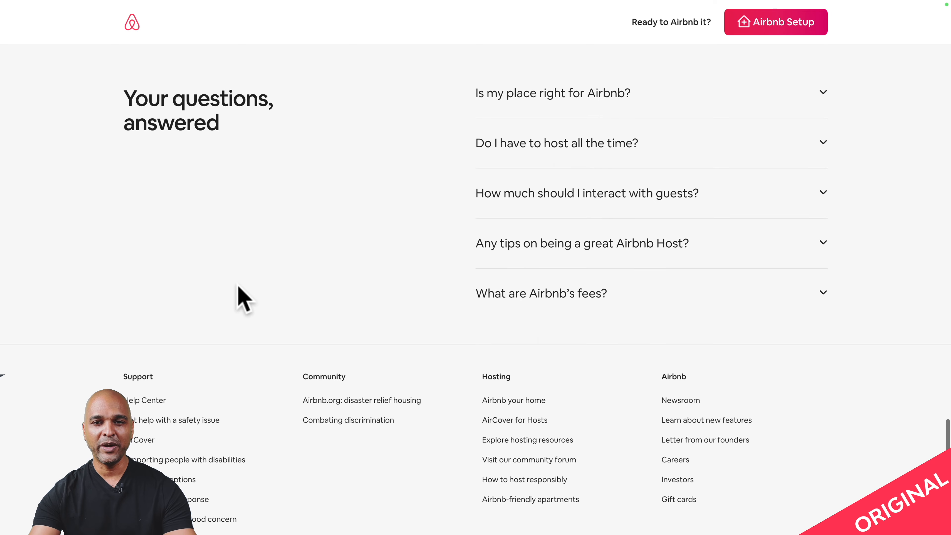
{"action": "scroll", "coordinate": [210, 225], "scroll_direction": "up", "scroll_amount": 1}
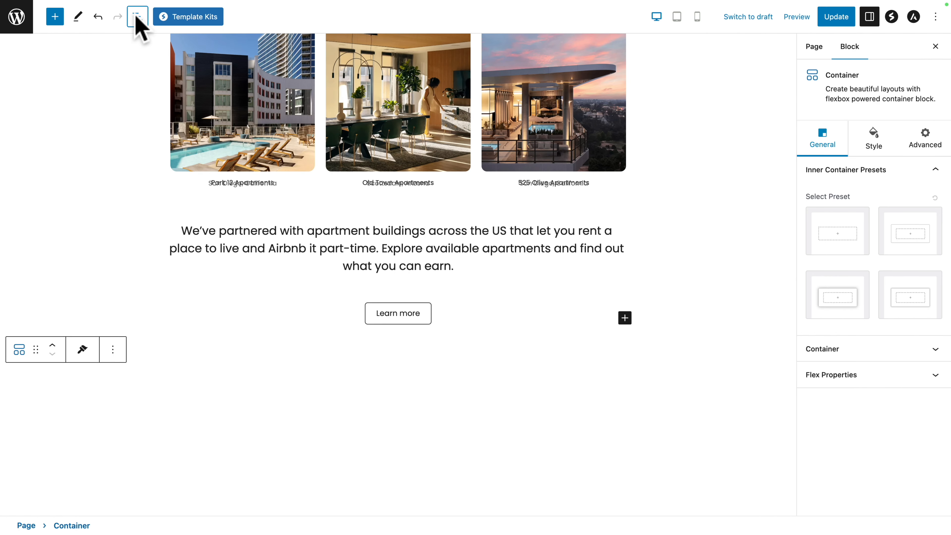
- Add a new container with two equal columns below the apartments section
{"action": "left_click", "coordinate": [136, 19]}
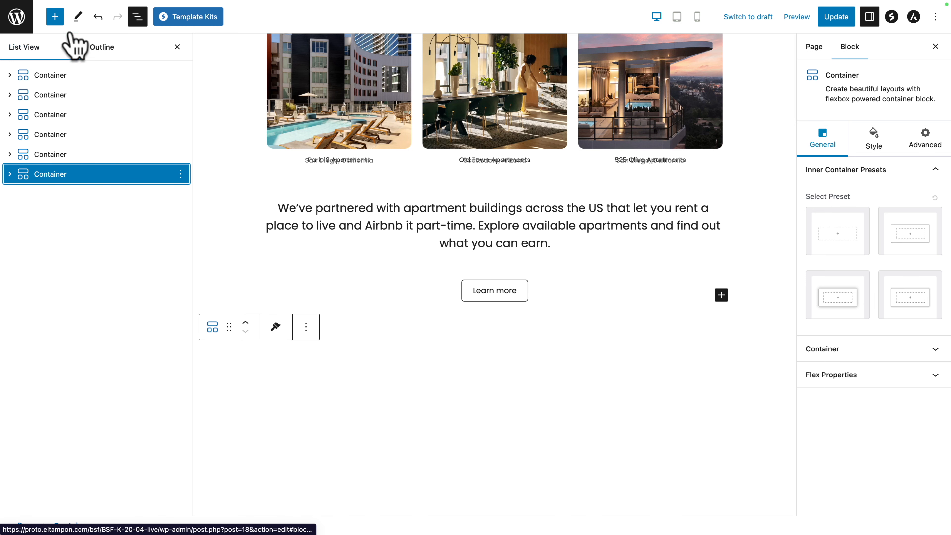
{"action": "left_click", "coordinate": [55, 16]}
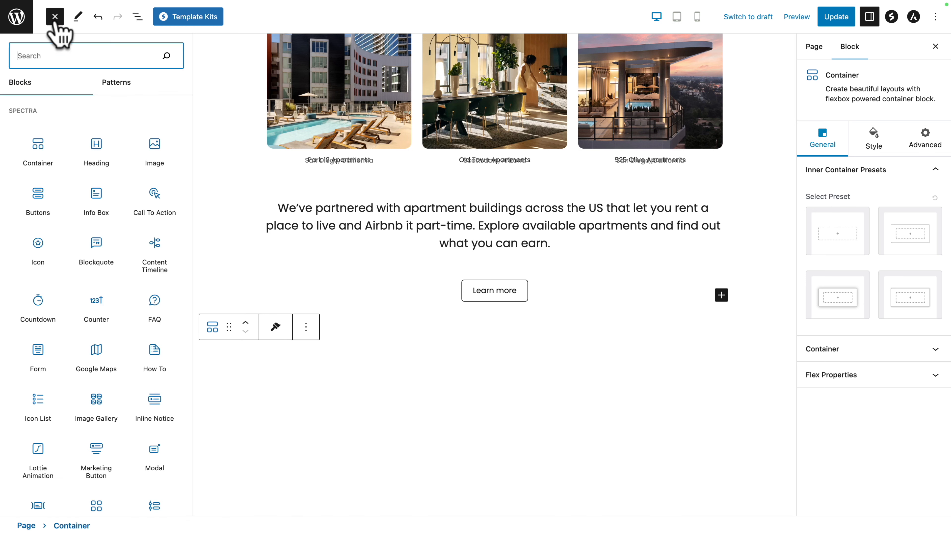
{"action": "left_click", "coordinate": [37, 150]}
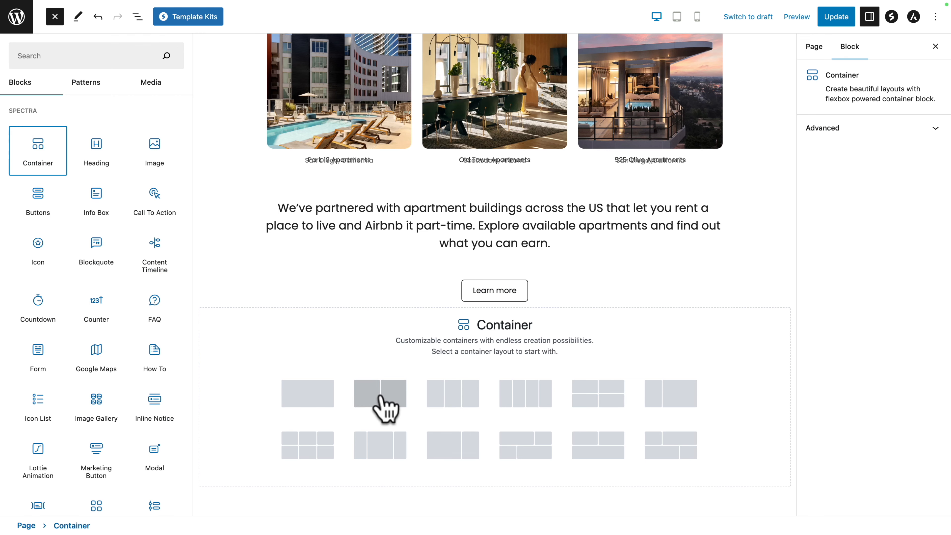
{"action": "left_click", "coordinate": [380, 397]}
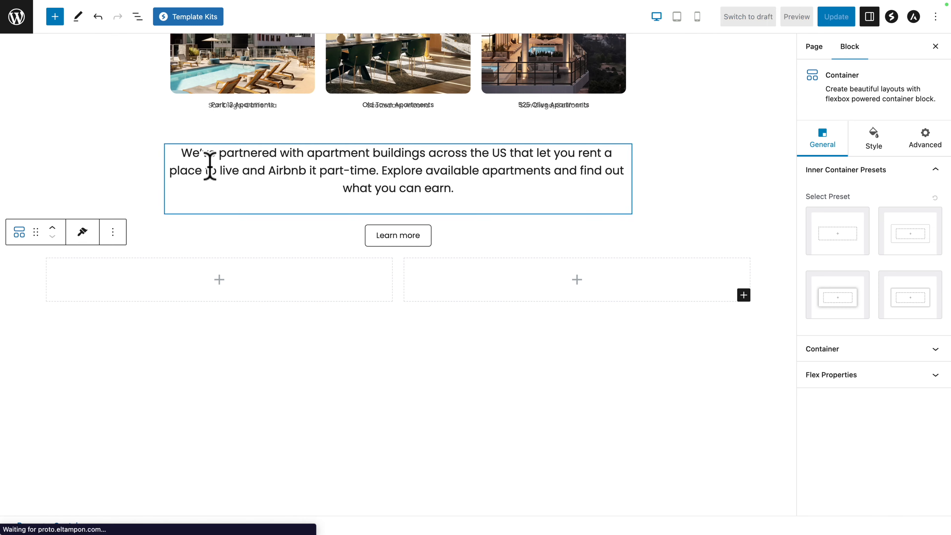
- Set the new two-column container's Align Items flex property to Flex Start
{"action": "left_click", "coordinate": [138, 16]}
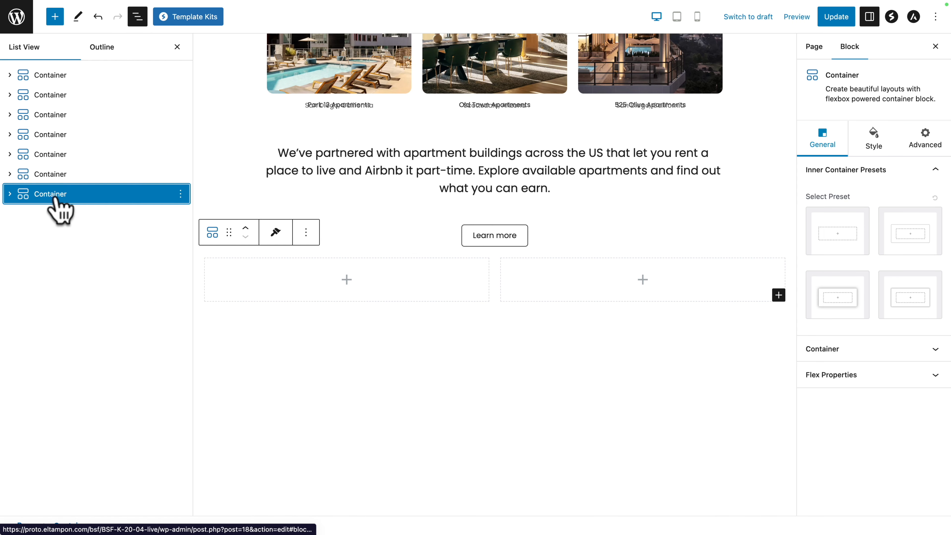
{"action": "left_click", "coordinate": [817, 374]}
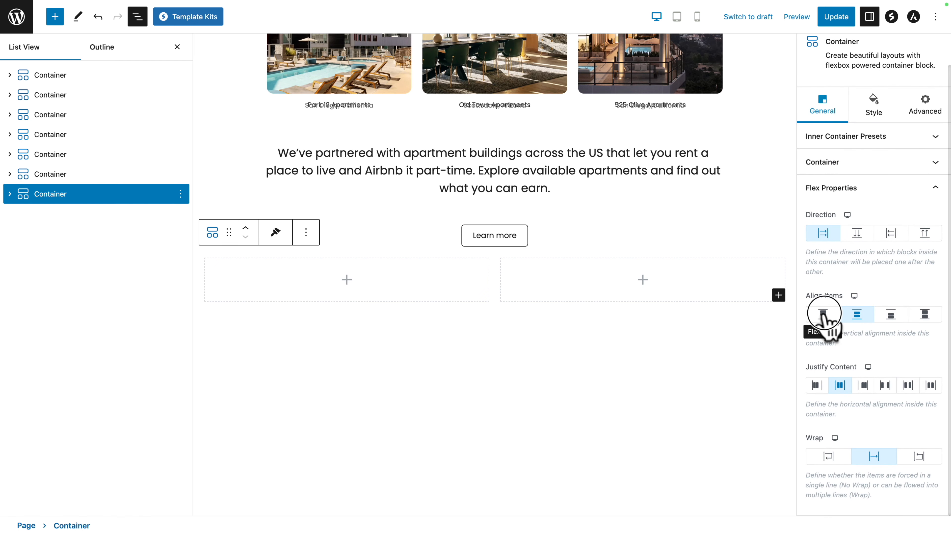
{"action": "left_click", "coordinate": [823, 314]}
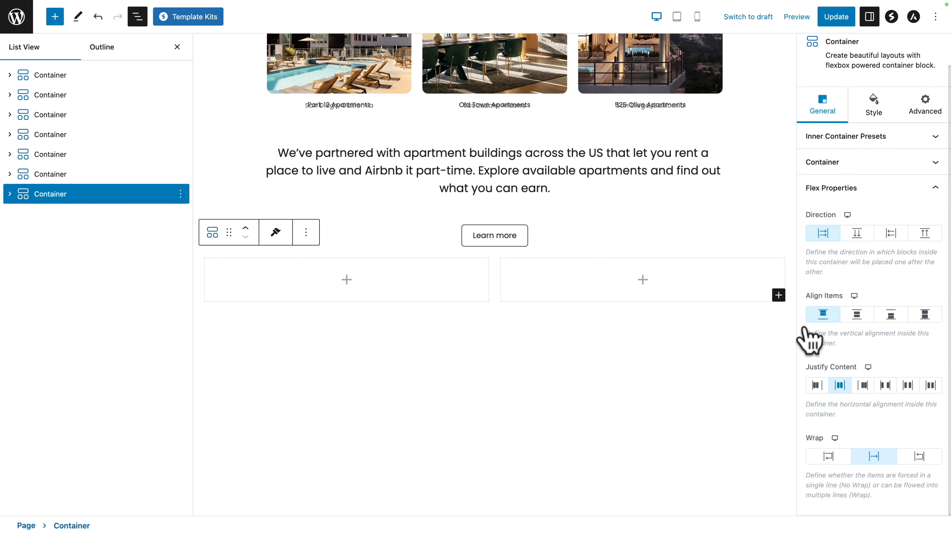
- Give the two-column container a solid background in the light grey palette color F7F7F7
{"action": "left_click", "coordinate": [874, 107]}
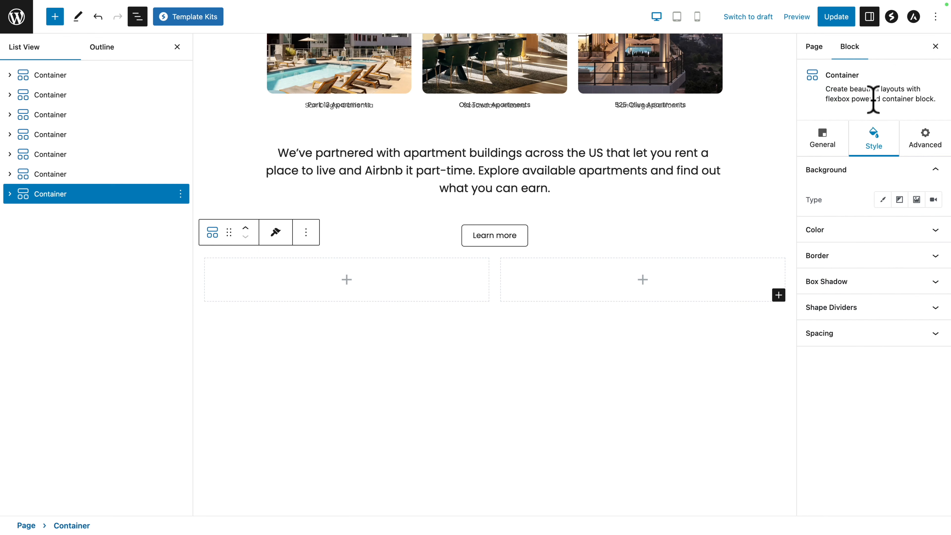
{"action": "left_click", "coordinate": [882, 200]}
{"action": "left_click", "coordinate": [934, 230]}
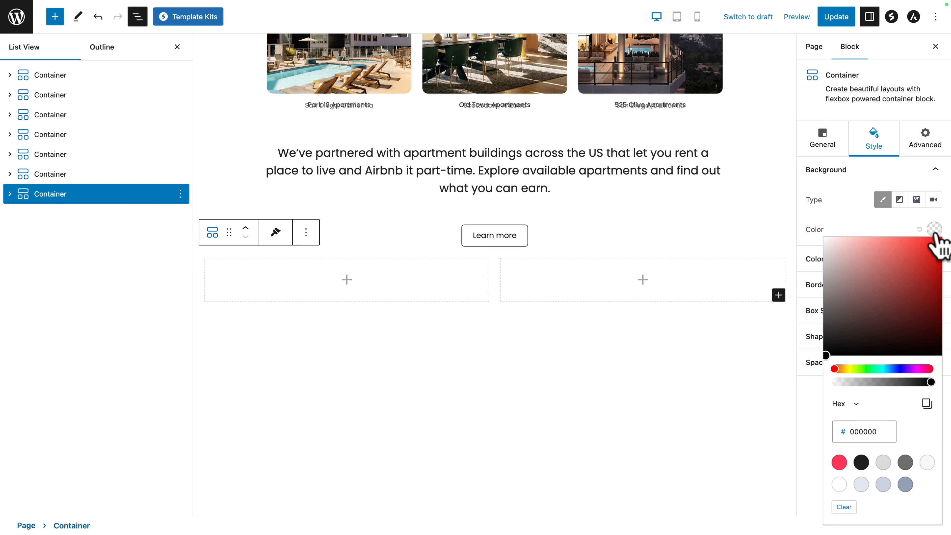
{"action": "left_click", "coordinate": [927, 463]}
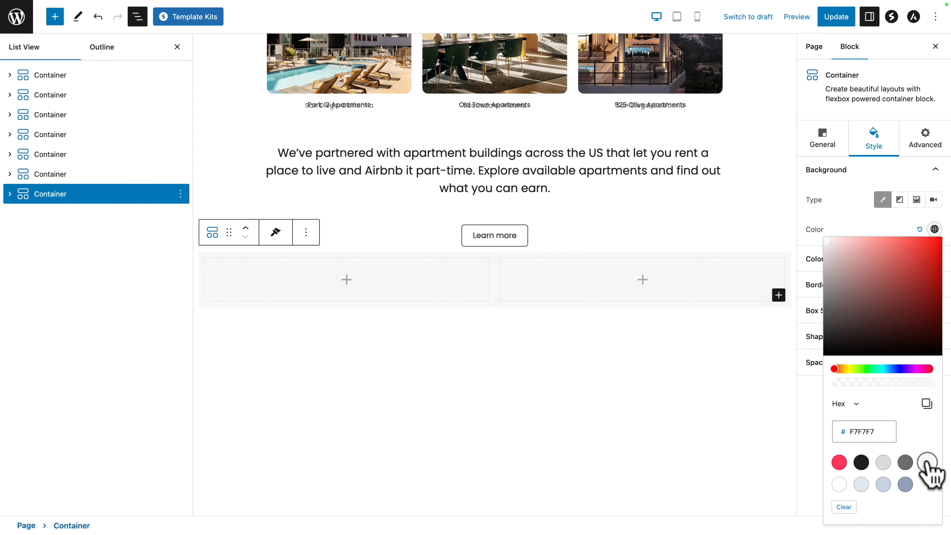
{"action": "left_click", "coordinate": [880, 228]}
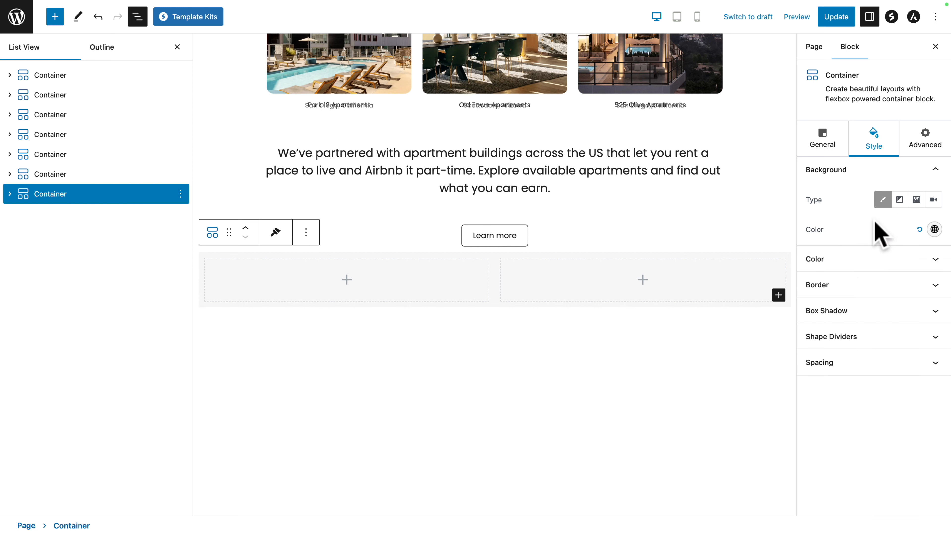
- Give the container a solid border with bottom width 1 and the other sides 0, colored with the grey DDDDDD swatch
{"action": "left_click", "coordinate": [847, 289]}
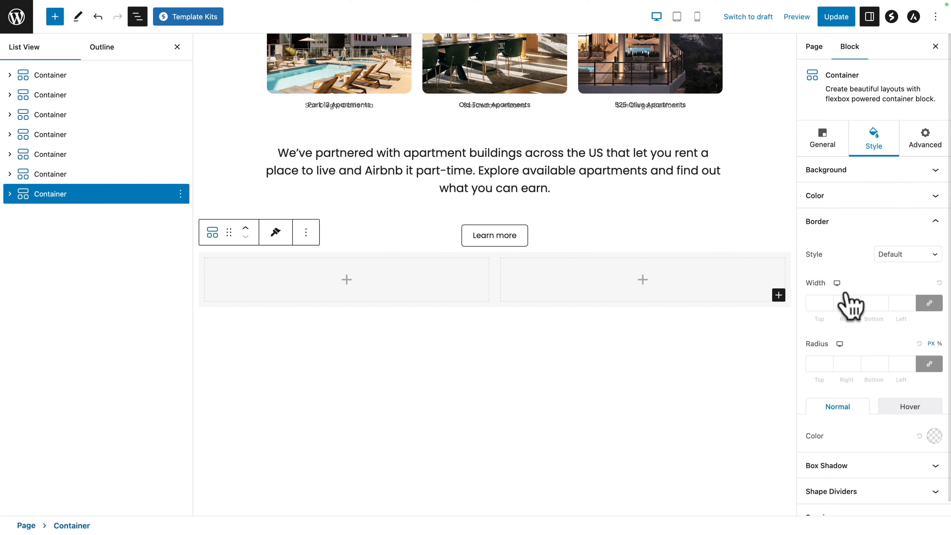
{"action": "left_click", "coordinate": [893, 255]}
{"action": "left_click", "coordinate": [892, 278]}
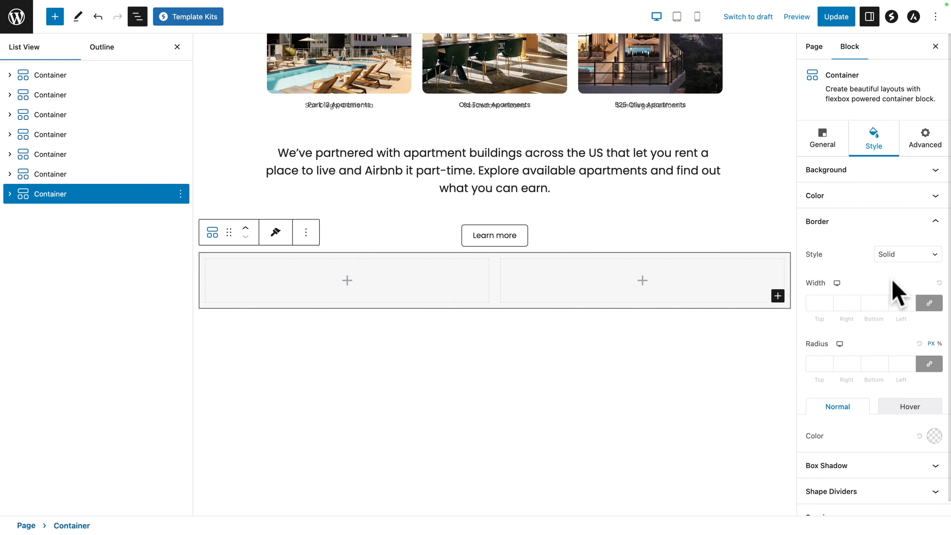
{"action": "left_click", "coordinate": [929, 304]}
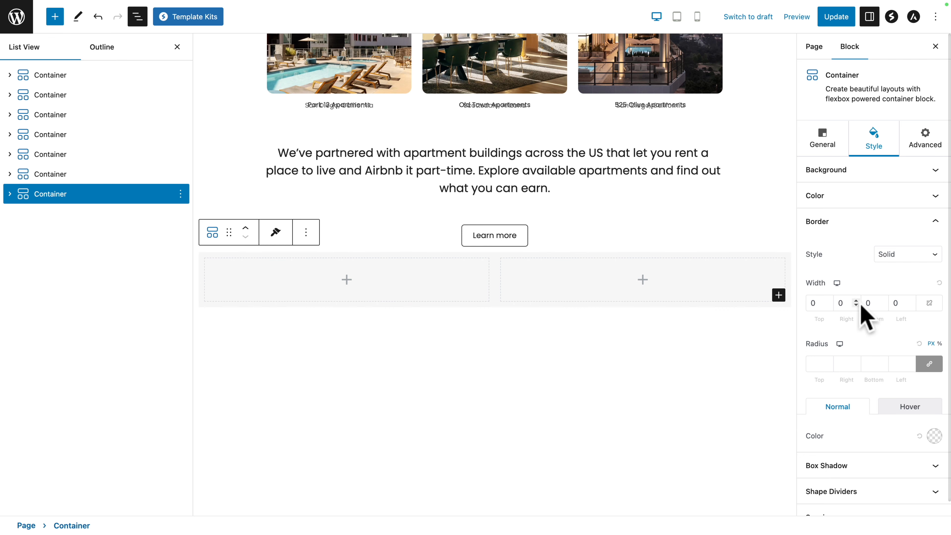
{"action": "left_click", "coordinate": [883, 300]}
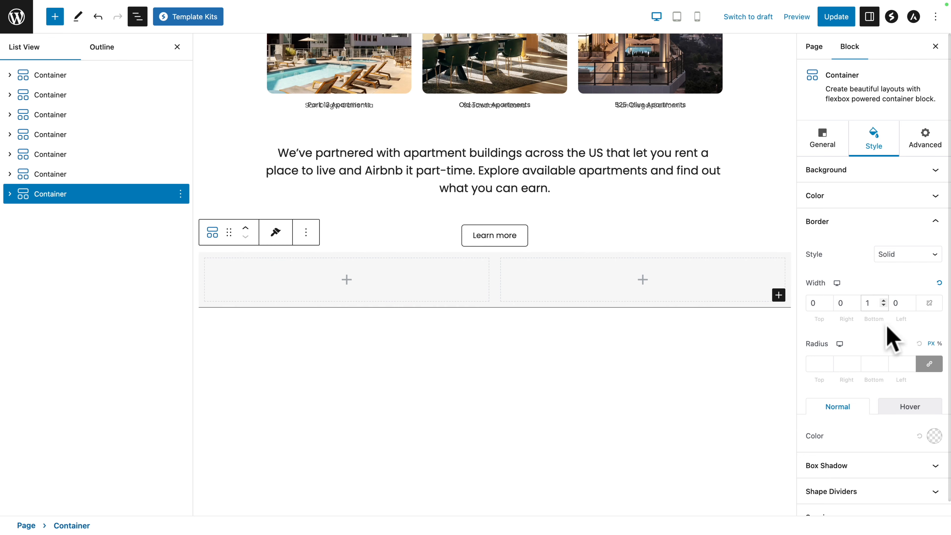
{"action": "left_click", "coordinate": [934, 436]}
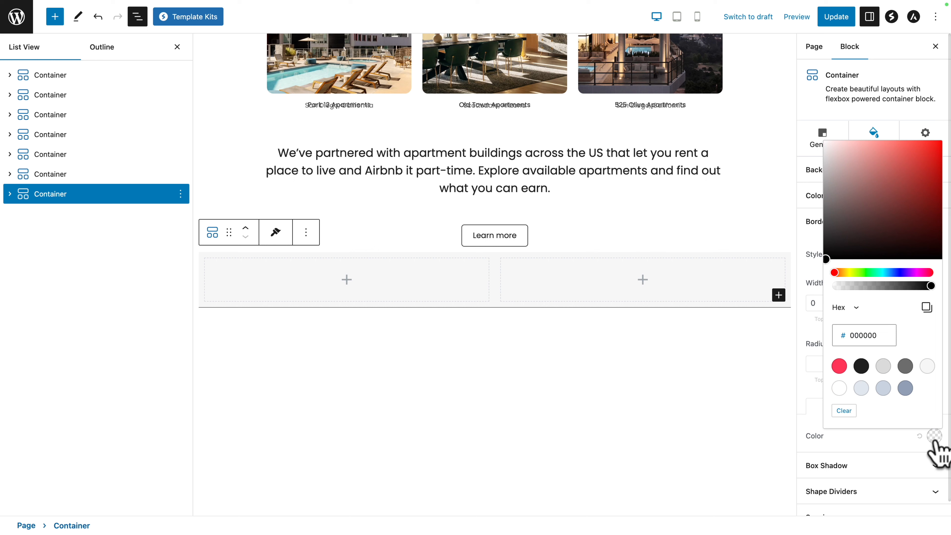
{"action": "left_click", "coordinate": [883, 366]}
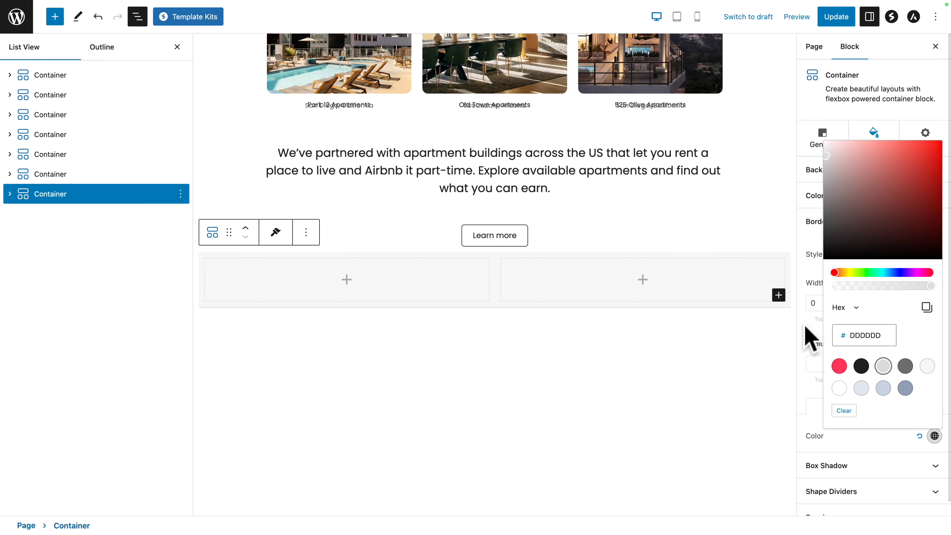
{"action": "left_click", "coordinate": [808, 337]}
- Set the two-column container's padding to 80 px top and bottom and 0 on the right and left
{"action": "scroll", "coordinate": [866, 492], "scroll_direction": "down", "scroll_amount": 1}
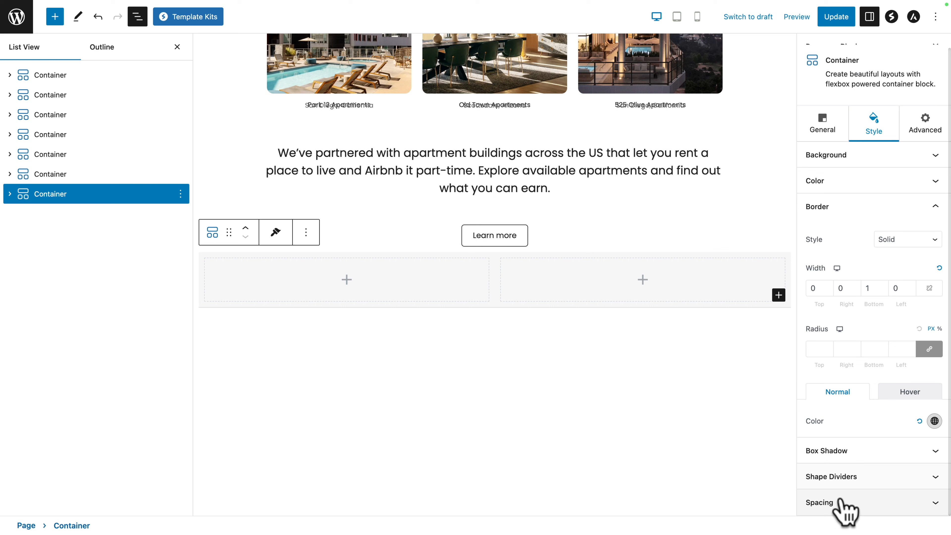
{"action": "left_click", "coordinate": [845, 506]}
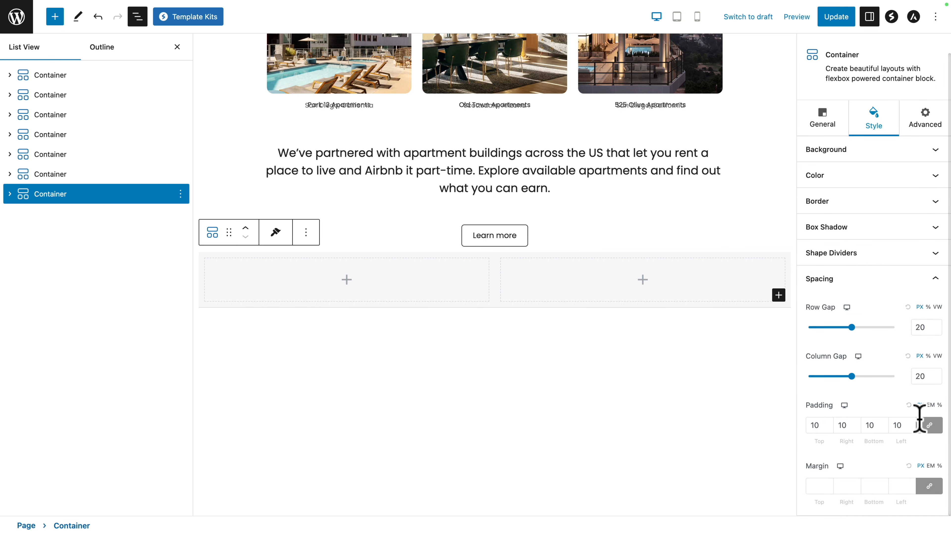
{"action": "left_click", "coordinate": [928, 425]}
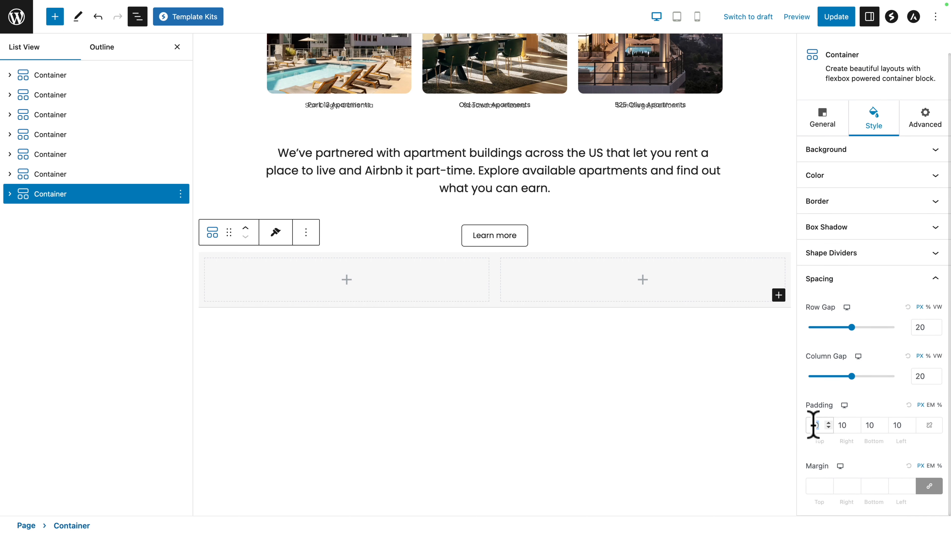
{"action": "type", "text": "80"}
{"action": "key", "text": "Tab"}
{"action": "type", "text": "0"}
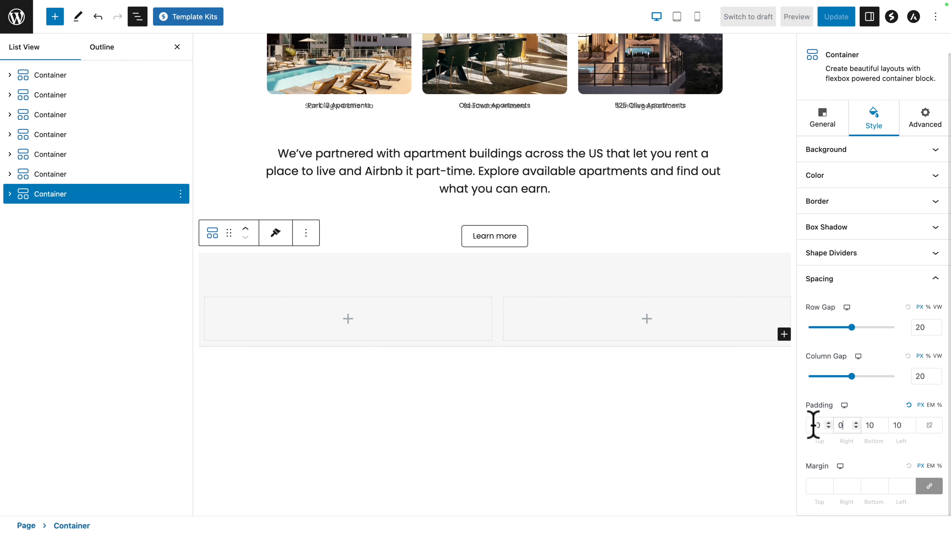
{"action": "type", "text": "80"}
{"action": "key", "text": "Tab"}
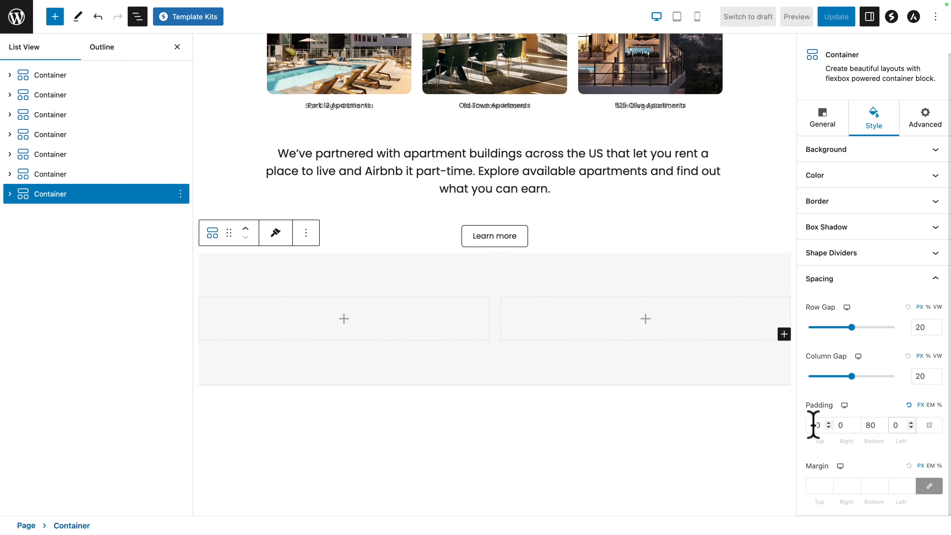
- Unlink the two-column container's margins and set them to 100 px top and 0 on the other sides
{"action": "left_click", "coordinate": [930, 485]}
{"action": "type", "text": "100"}
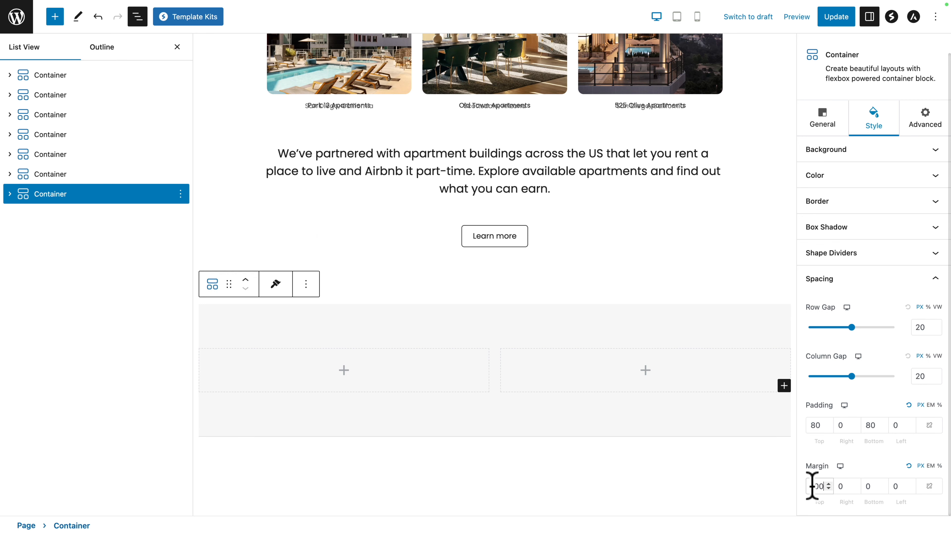
{"action": "left_click", "coordinate": [868, 486]}
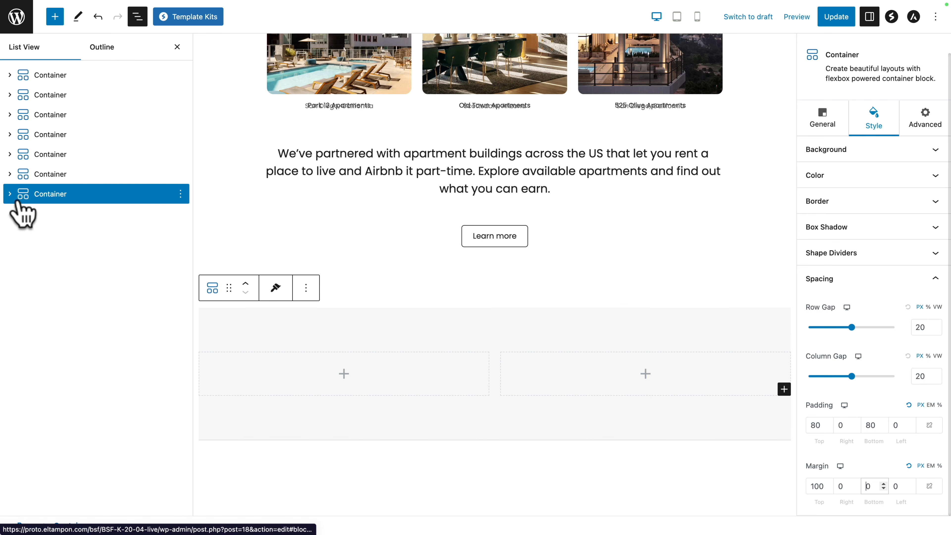
- Insert a Spectra Heading block in the first column of the grey container
{"action": "left_click", "coordinate": [10, 194]}
{"action": "left_click", "coordinate": [59, 219]}
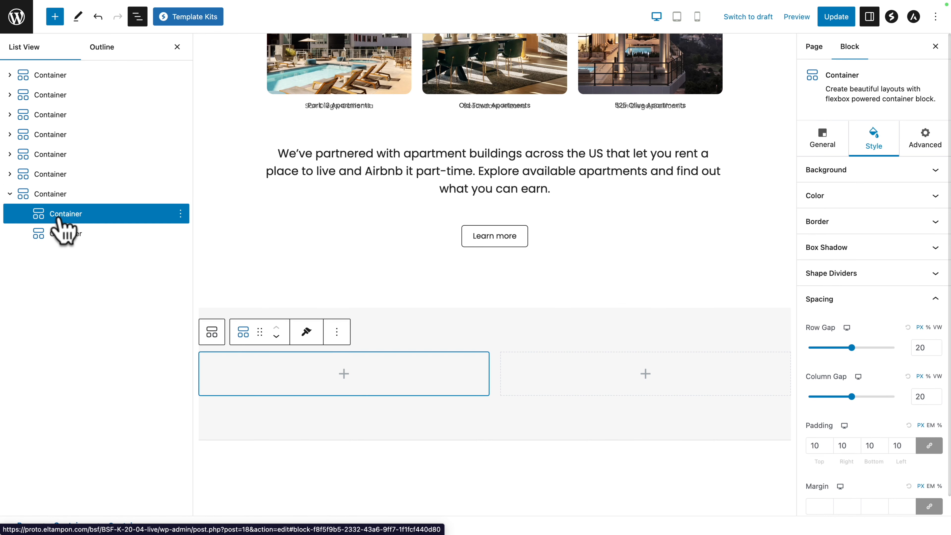
{"action": "left_click", "coordinate": [343, 374]}
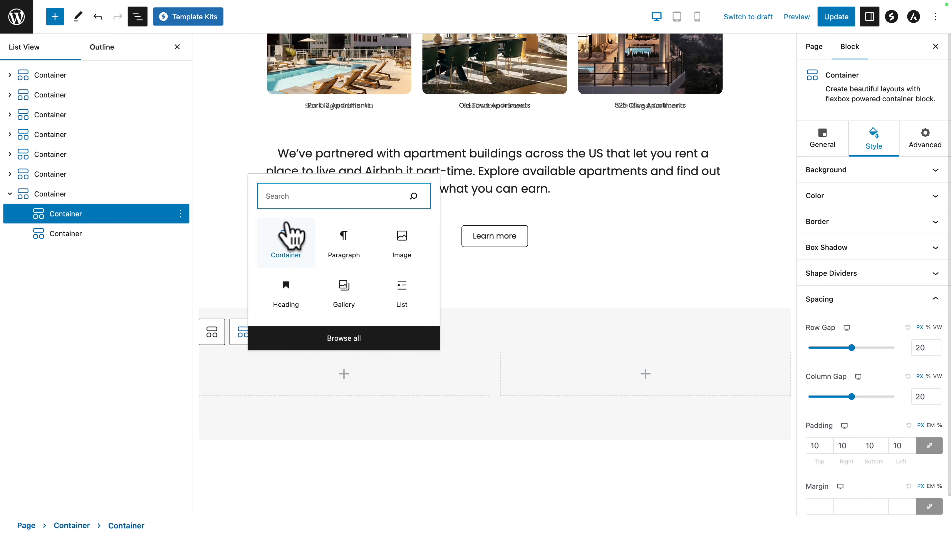
{"action": "type", "text": "headin"}
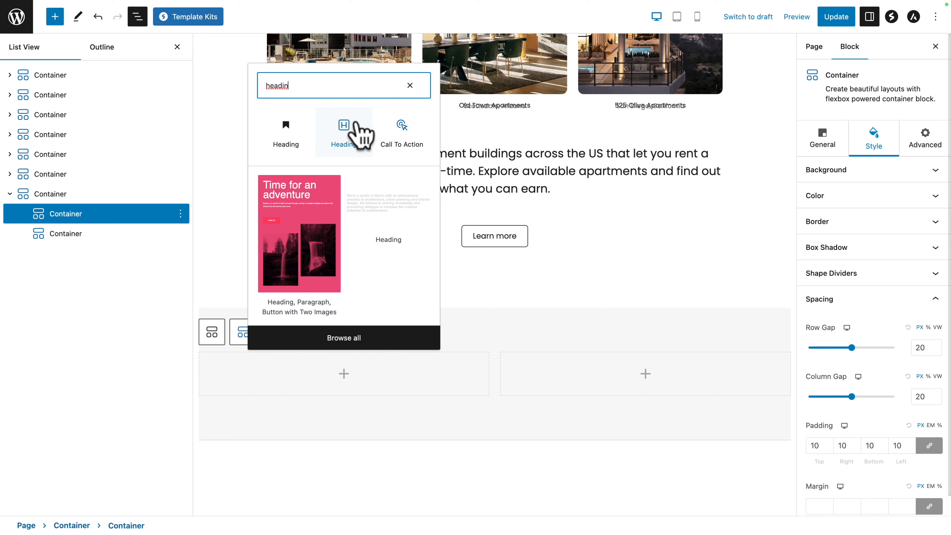
{"action": "left_click", "coordinate": [346, 131]}
- Enter the heading text "Your questions, answered" with a line break before "answered"
{"action": "triple_click", "coordinate": [220, 278]}
{"action": "key", "text": "BackSpace"}
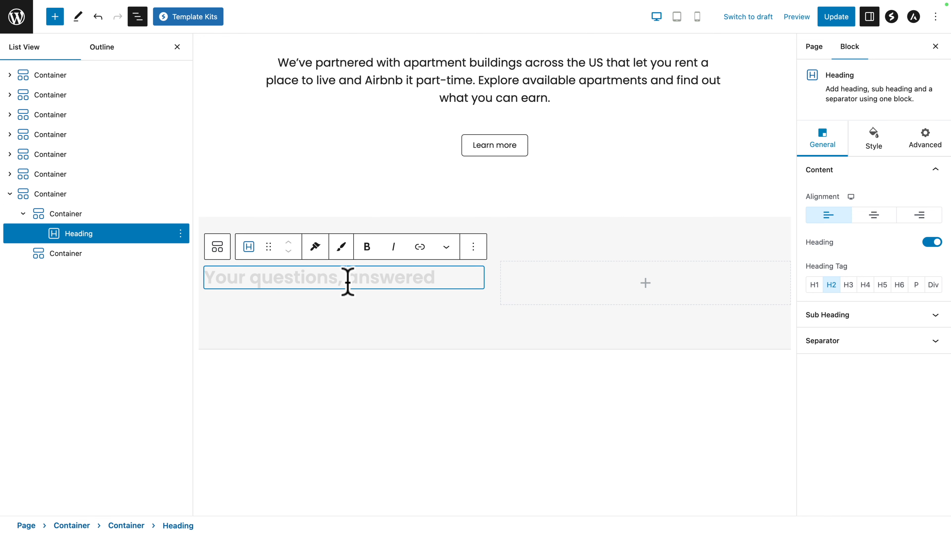
{"action": "key", "text": "BackSpace"}
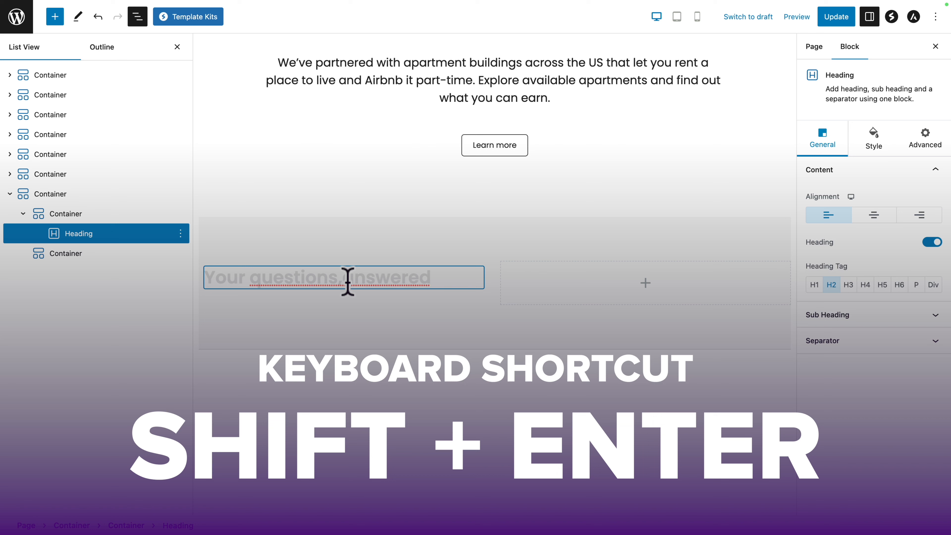
{"action": "key", "text": "shift+Return"}
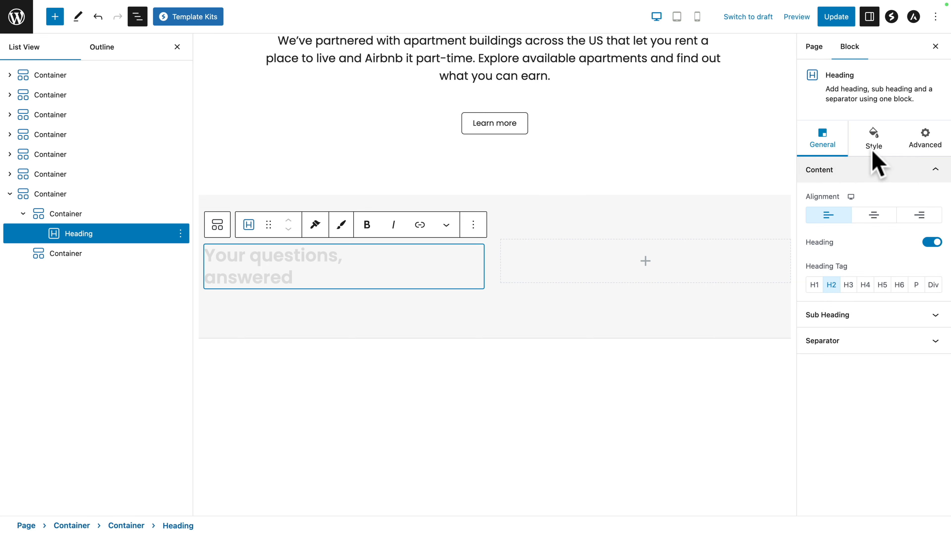
- Set the heading's typography to a font size of 37 px and a line height of 42 px
{"action": "left_click", "coordinate": [874, 140]}
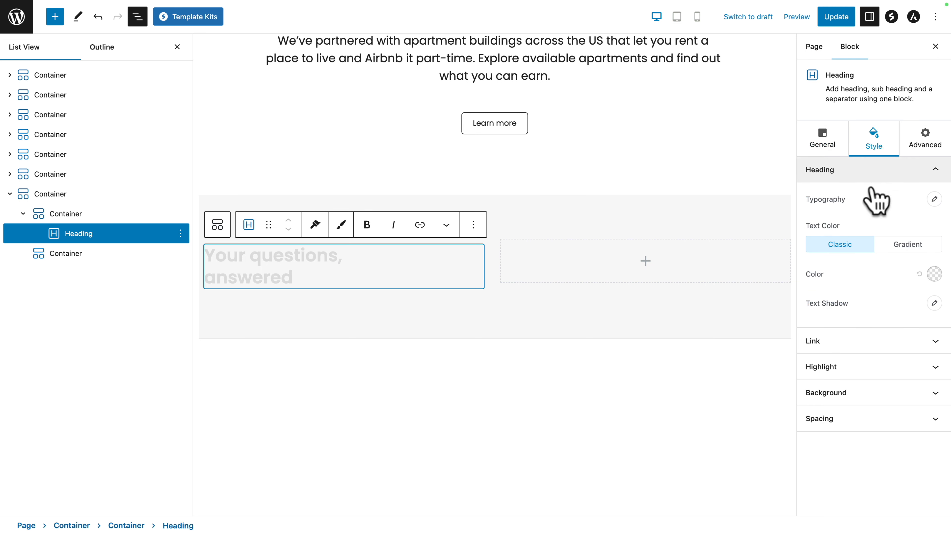
{"action": "left_click", "coordinate": [934, 199]}
{"action": "left_click", "coordinate": [916, 275]}
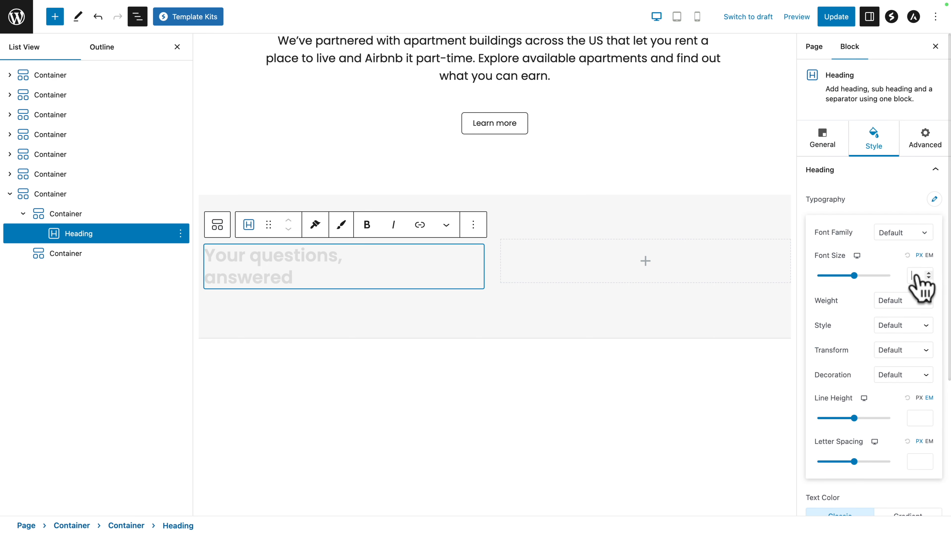
{"action": "type", "text": "36"}
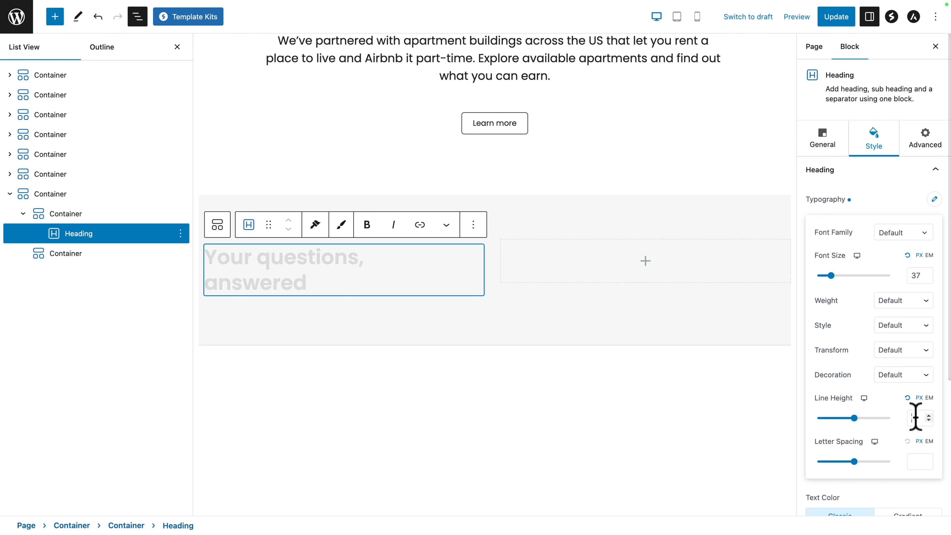
{"action": "type", "text": "1"}
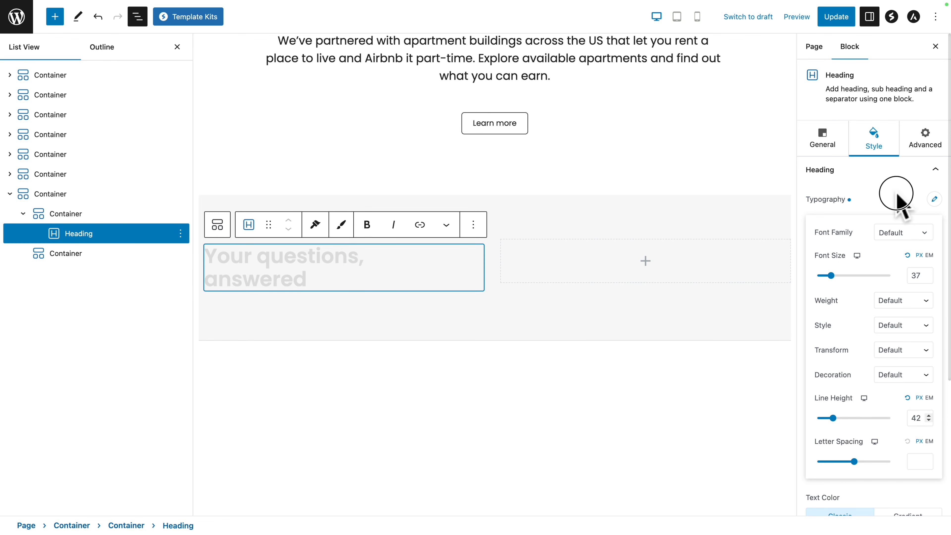
{"action": "left_click", "coordinate": [934, 199]}
- Color the heading with the dark 222222 swatch and set its margin to 30 px bottom and 0 on the other sides
{"action": "left_click", "coordinate": [934, 274]}
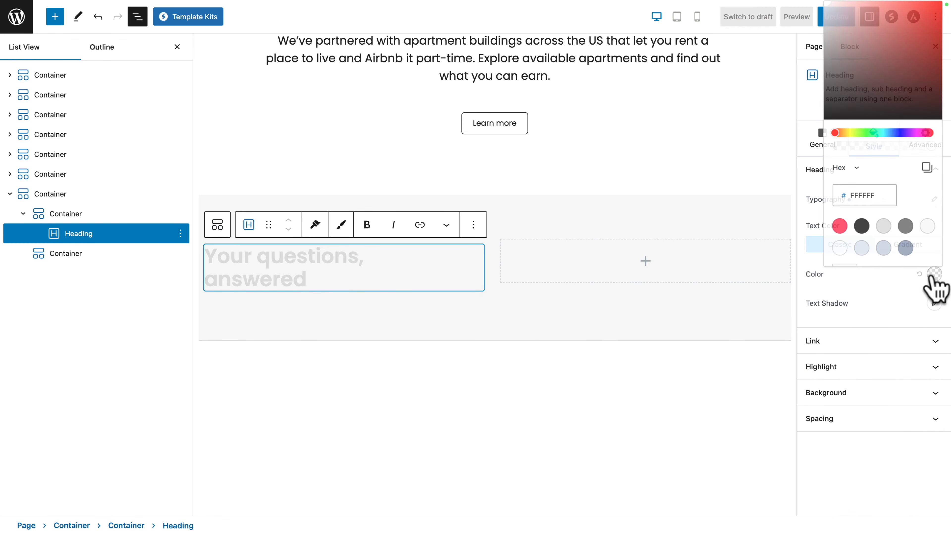
{"action": "left_click", "coordinate": [861, 224]}
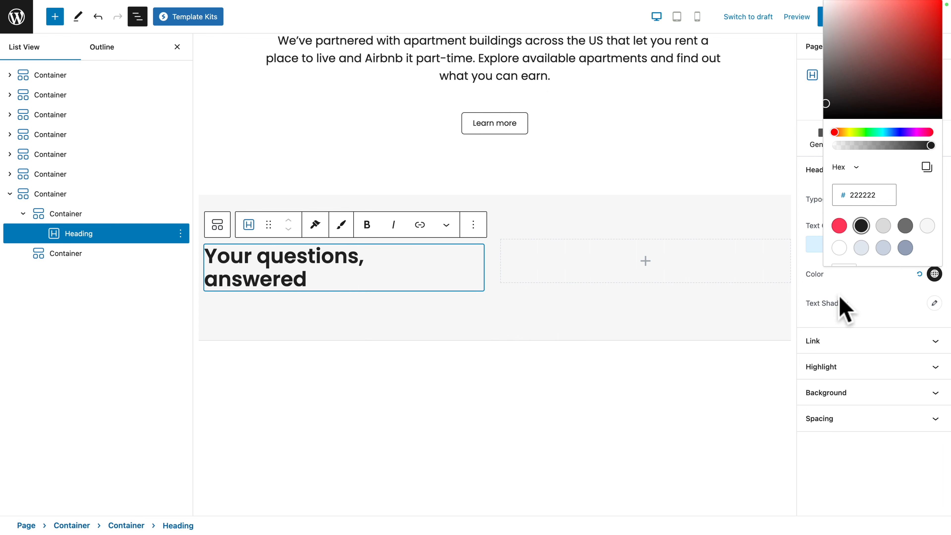
{"action": "left_click", "coordinate": [834, 288]}
{"action": "left_click", "coordinate": [823, 423]}
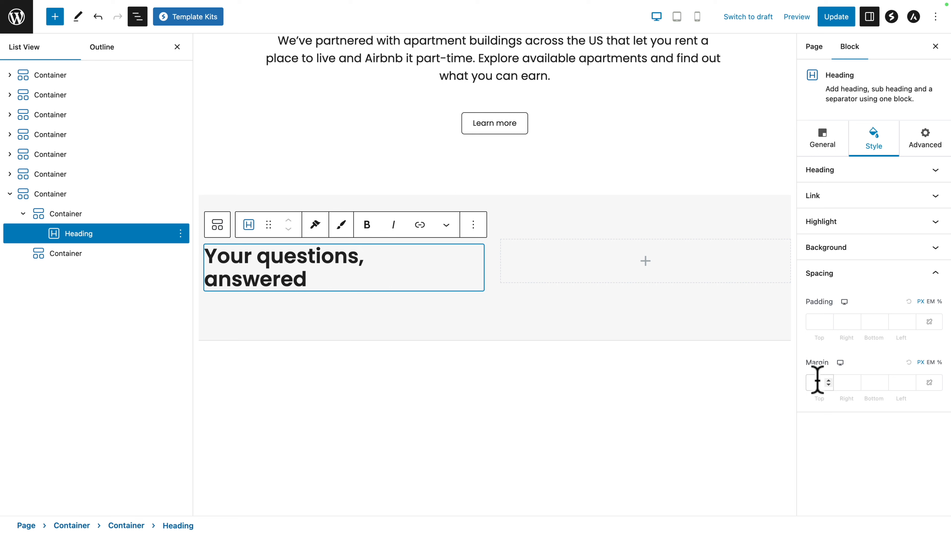
{"action": "type", "text": "30"}
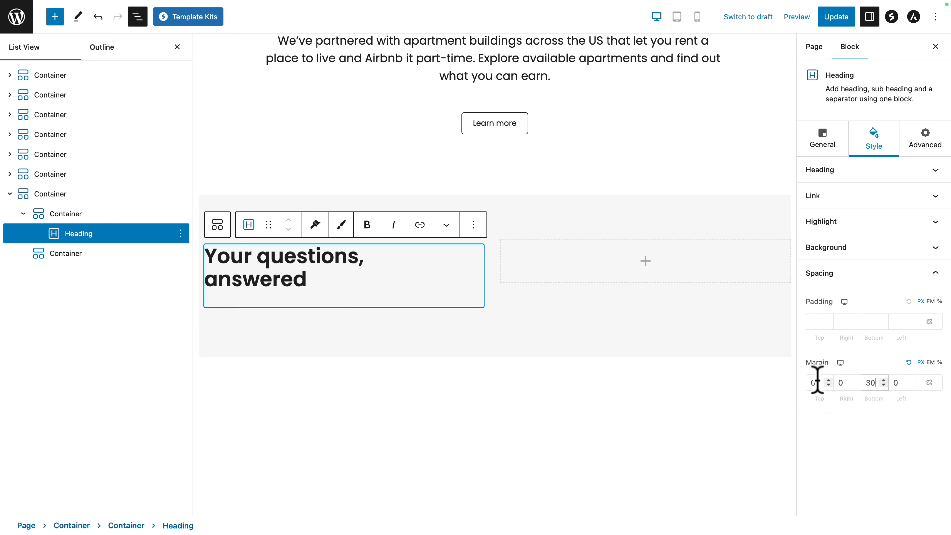
- Remove the empty second column container from the grey section
{"action": "left_click", "coordinate": [23, 214]}
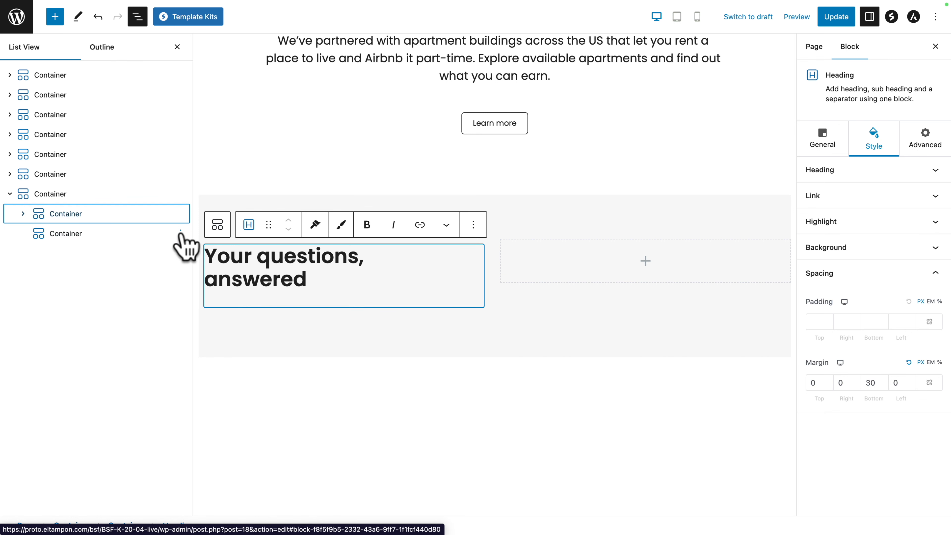
{"action": "left_click", "coordinate": [180, 214]}
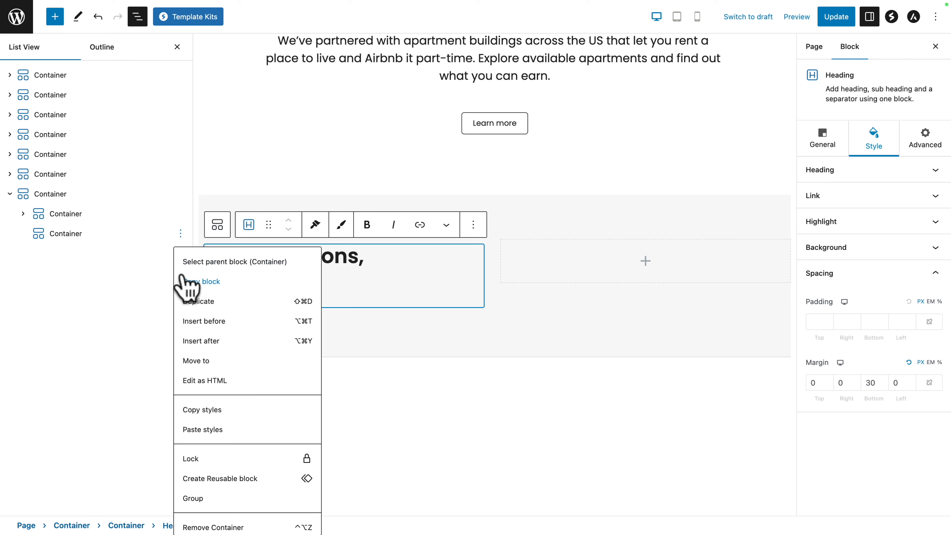
{"action": "scroll", "coordinate": [197, 375], "scroll_direction": "down", "scroll_amount": 1}
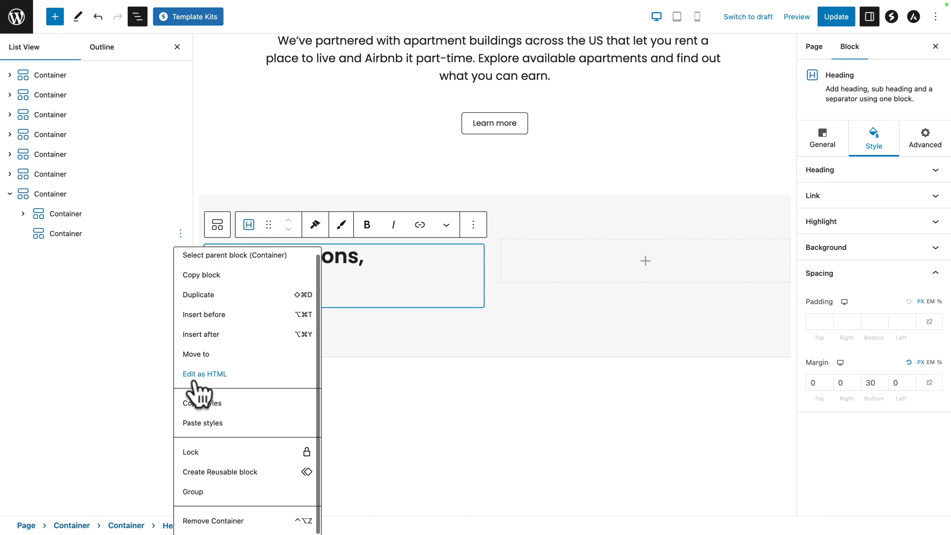
{"action": "left_click", "coordinate": [202, 521]}
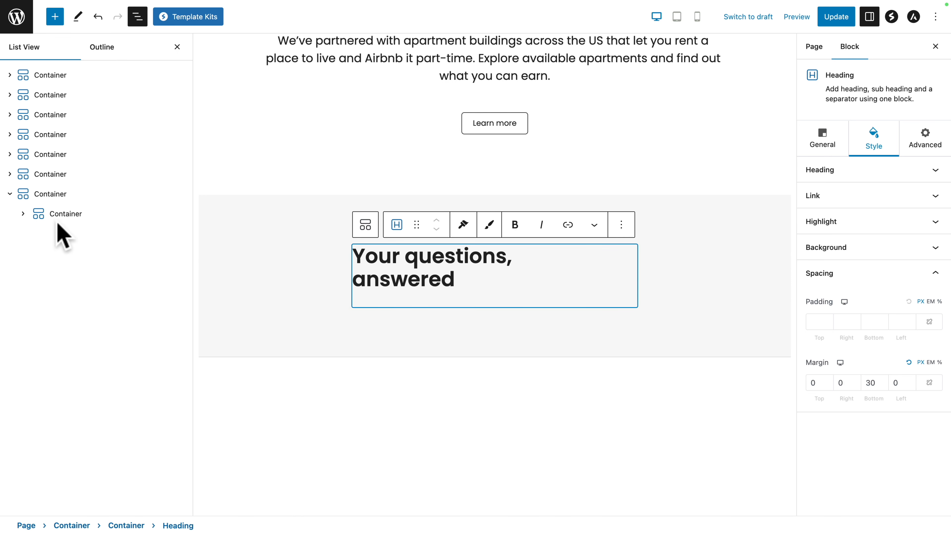
- Add an FAQ block to the grey section after the heading's column container and bring back the block list
{"action": "left_click", "coordinate": [65, 214]}
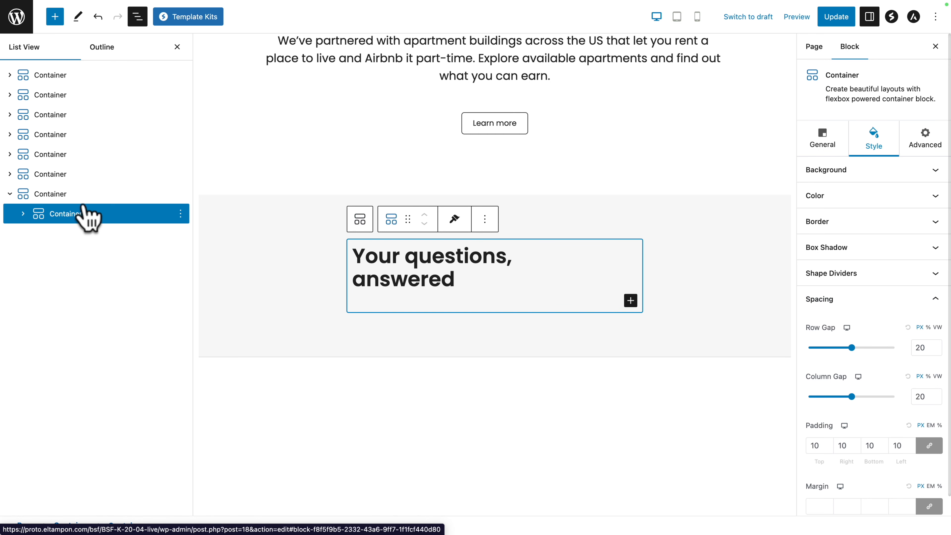
{"action": "left_click", "coordinate": [55, 18]}
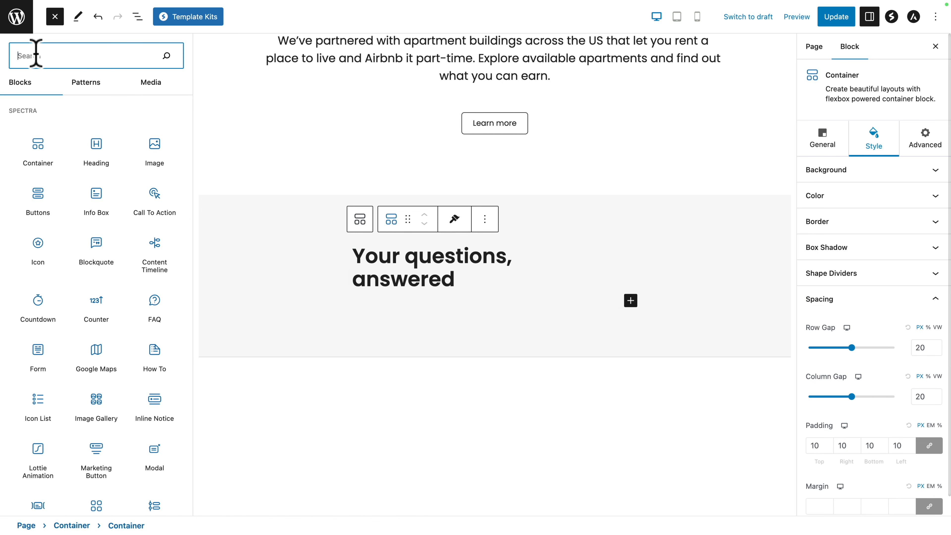
{"action": "type", "text": "faq"}
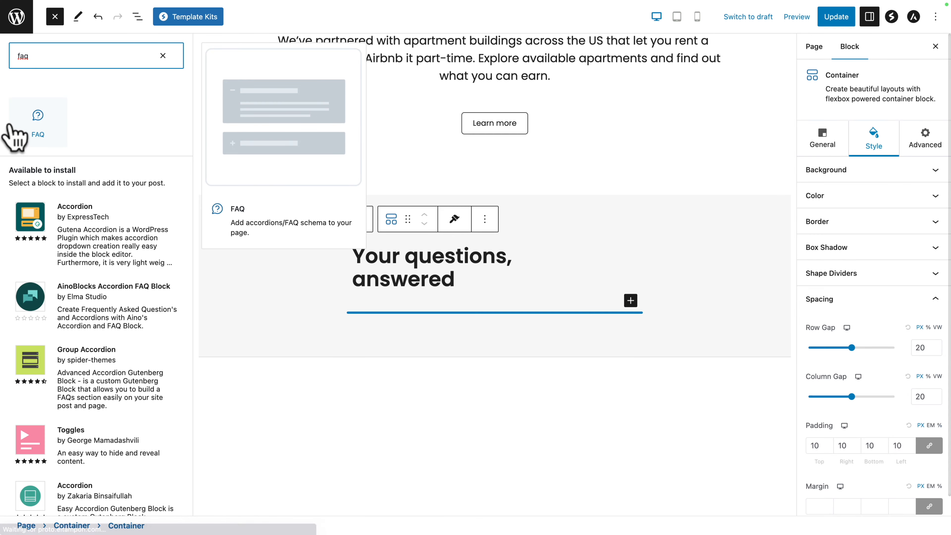
{"action": "left_click", "coordinate": [38, 116]}
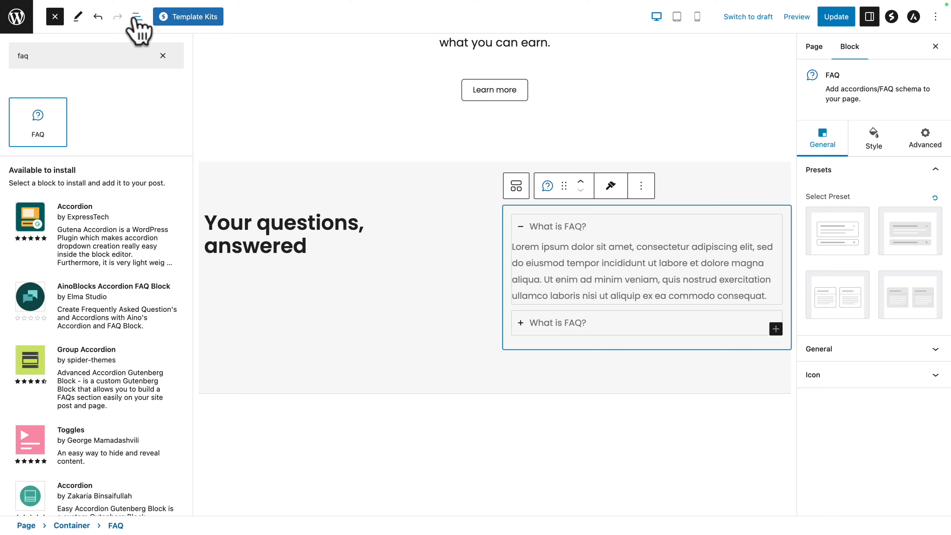
{"action": "left_click", "coordinate": [136, 17]}
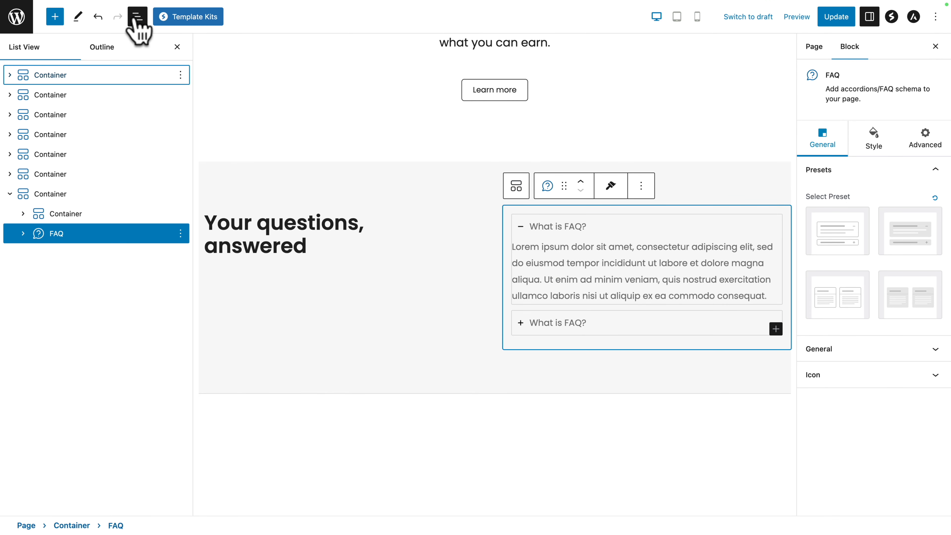
- Turn off Expand First Item in the FAQ block's general settings
{"action": "left_click", "coordinate": [823, 141]}
{"action": "left_click", "coordinate": [819, 350]}
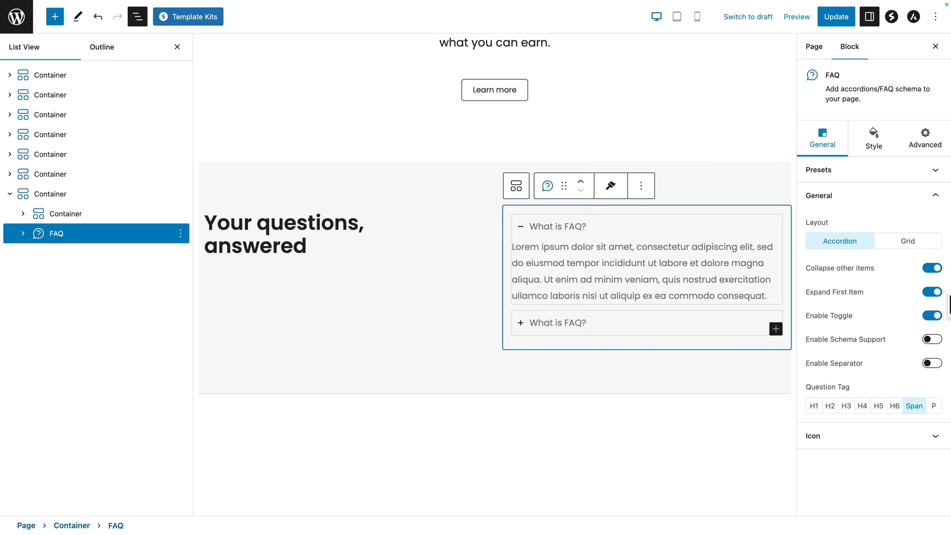
{"action": "left_click", "coordinate": [932, 291]}
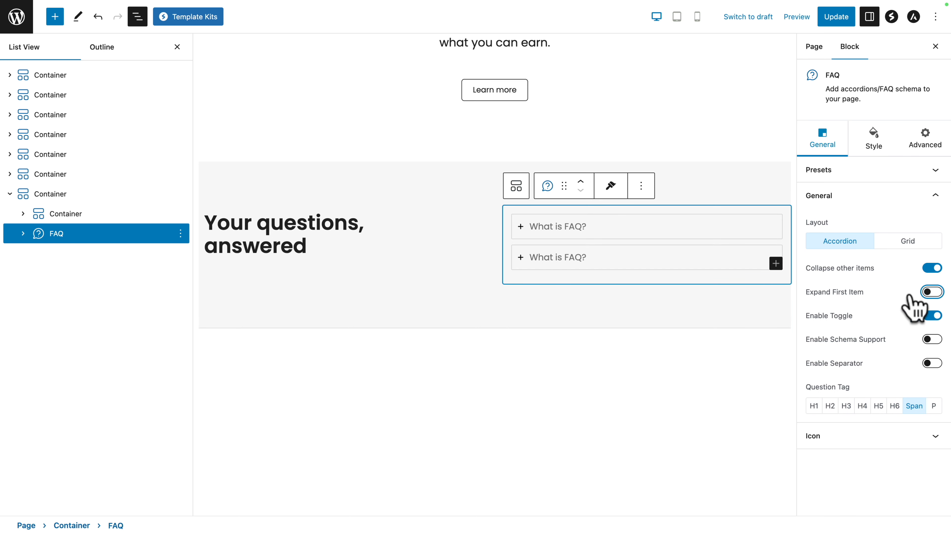
- Set the FAQ block's inactive icon to Chevron Down from the icon library
{"action": "left_click", "coordinate": [842, 435]}
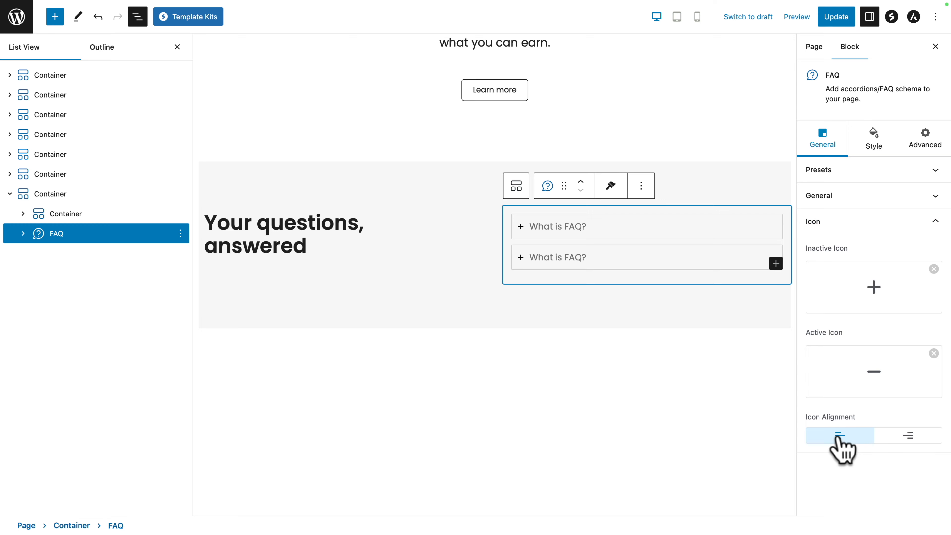
{"action": "left_click", "coordinate": [874, 292]}
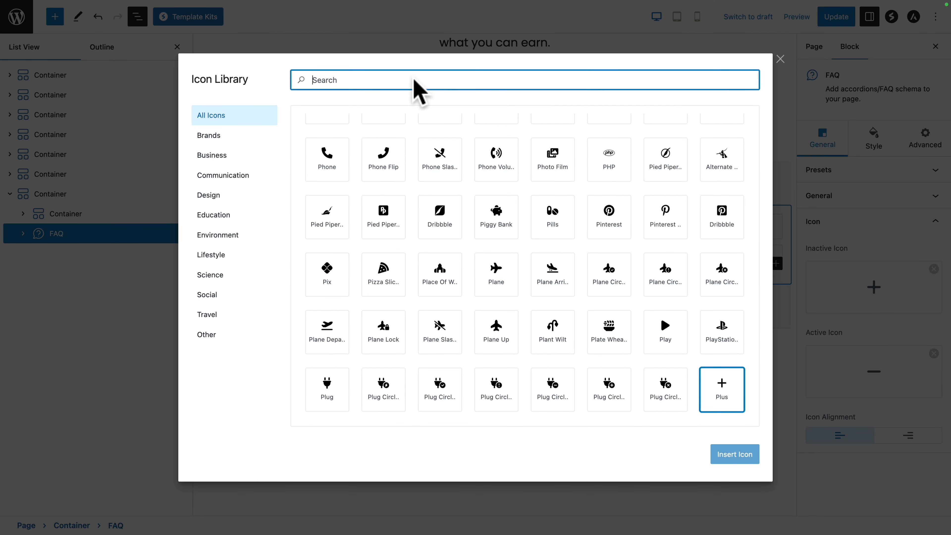
{"action": "type", "text": "chevron"}
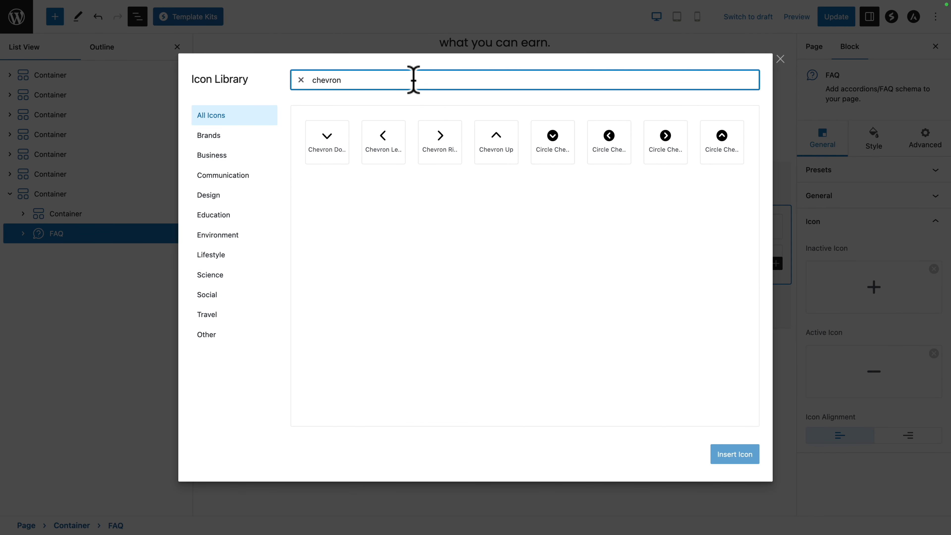
{"action": "left_click", "coordinate": [328, 146]}
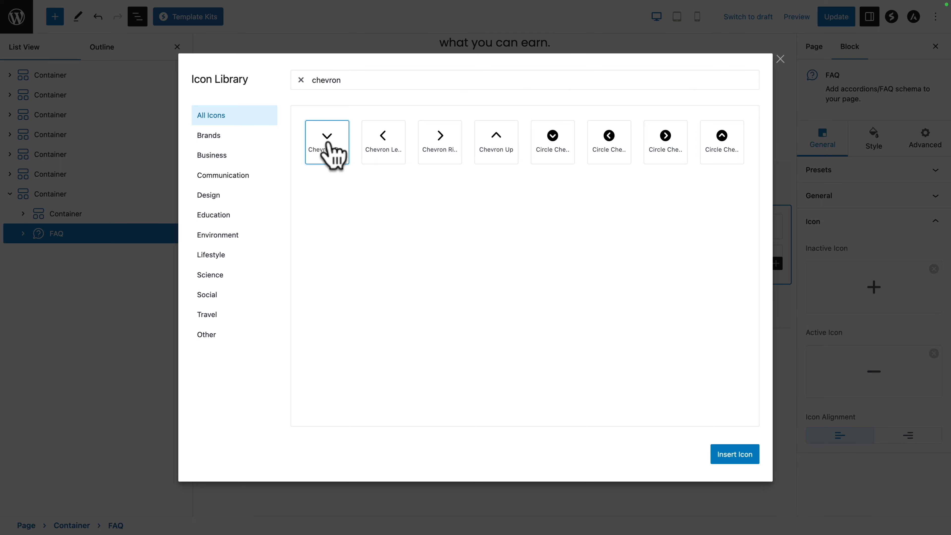
{"action": "left_click", "coordinate": [730, 458]}
- Set the FAQ block's active icon to Chevron Up and align the icons to the right of the questions
{"action": "left_click", "coordinate": [869, 386]}
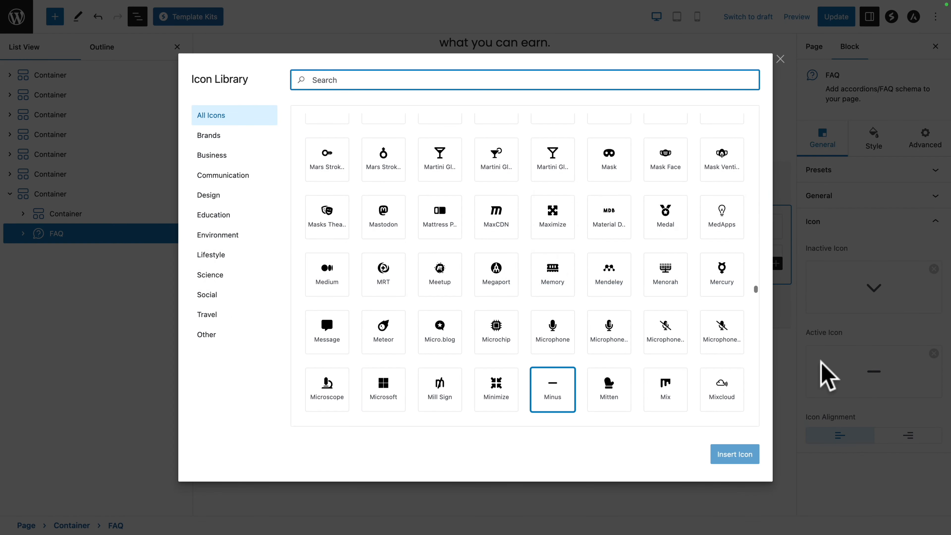
{"action": "left_click", "coordinate": [336, 80]}
{"action": "type", "text": "chevron"}
{"action": "left_click", "coordinate": [498, 144]}
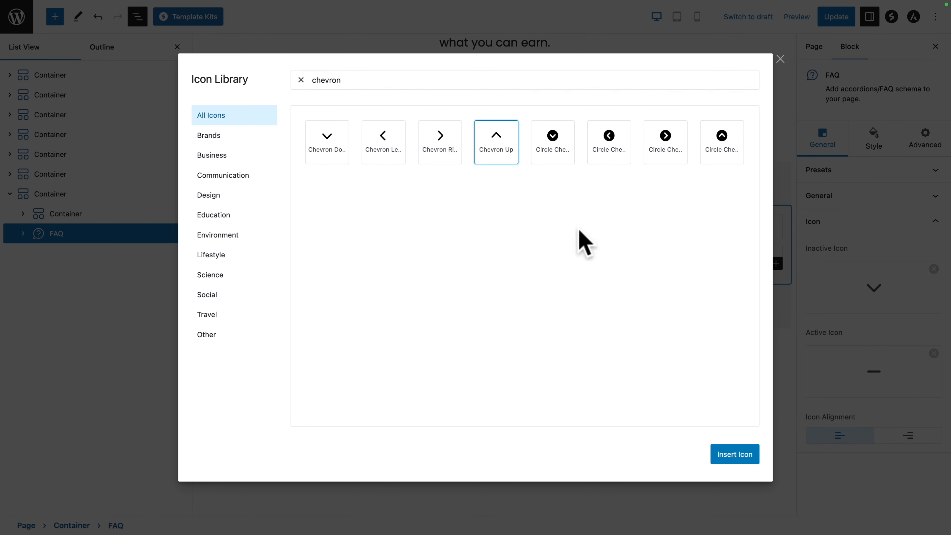
{"action": "left_click", "coordinate": [725, 460]}
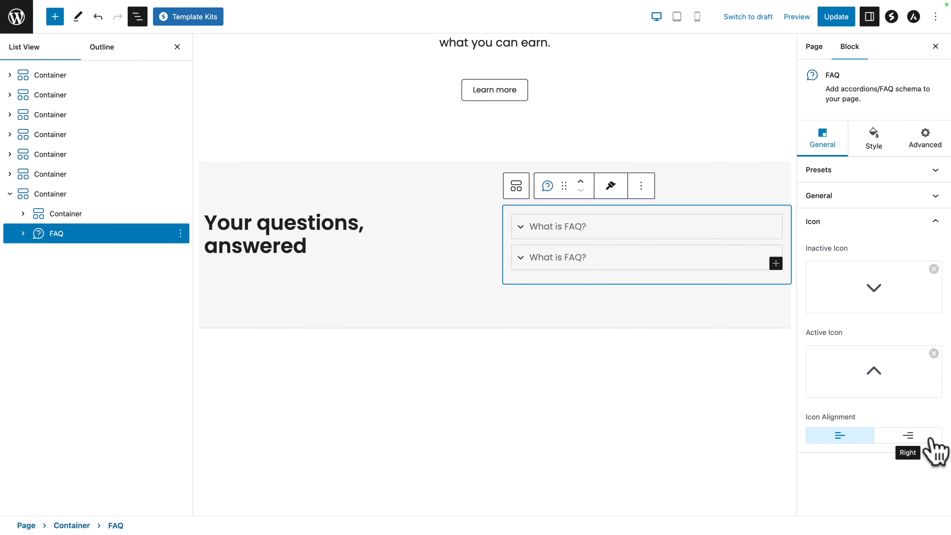
{"action": "left_click", "coordinate": [913, 445]}
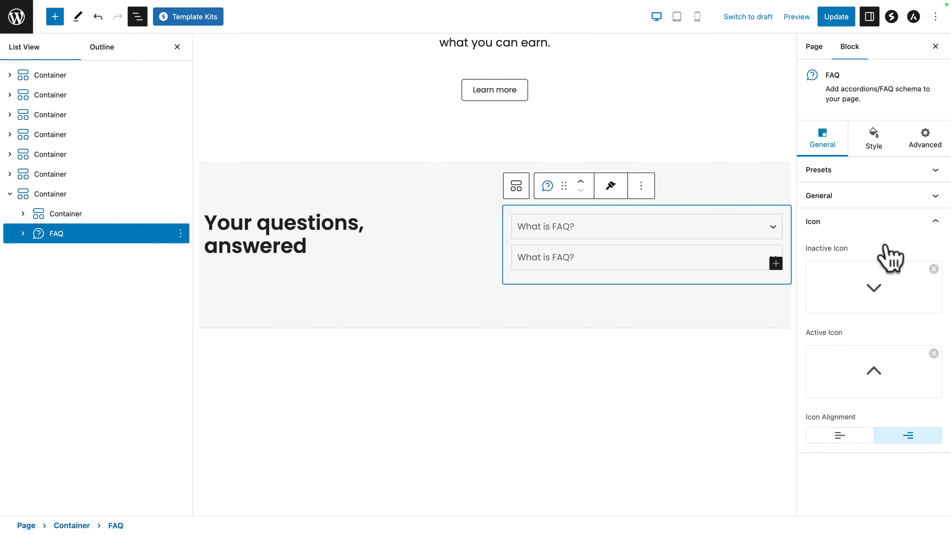
- Make the FAQ items' background transparent with a DDDDDD border, 1 px on the bottom and 0 elsewhere, and radius 0
{"action": "left_click", "coordinate": [874, 146]}
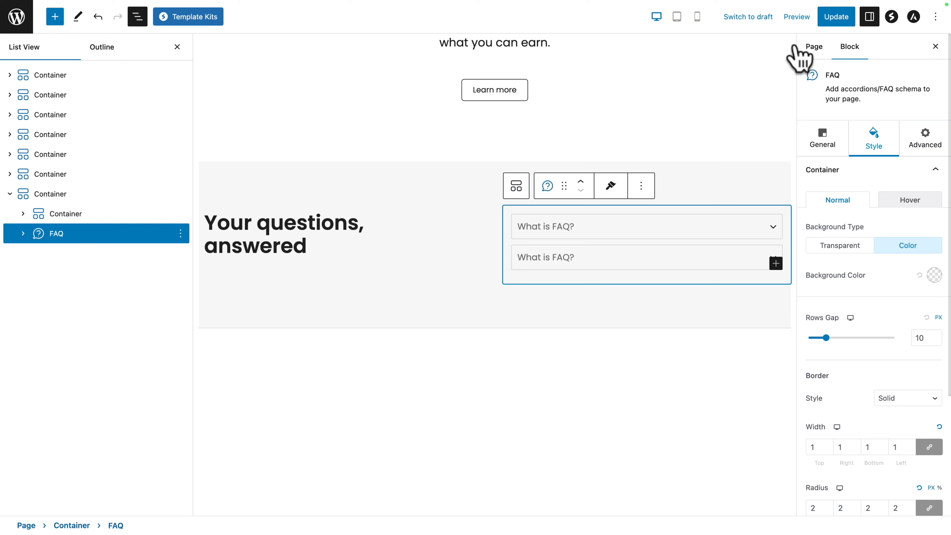
{"action": "left_click", "coordinate": [833, 249]}
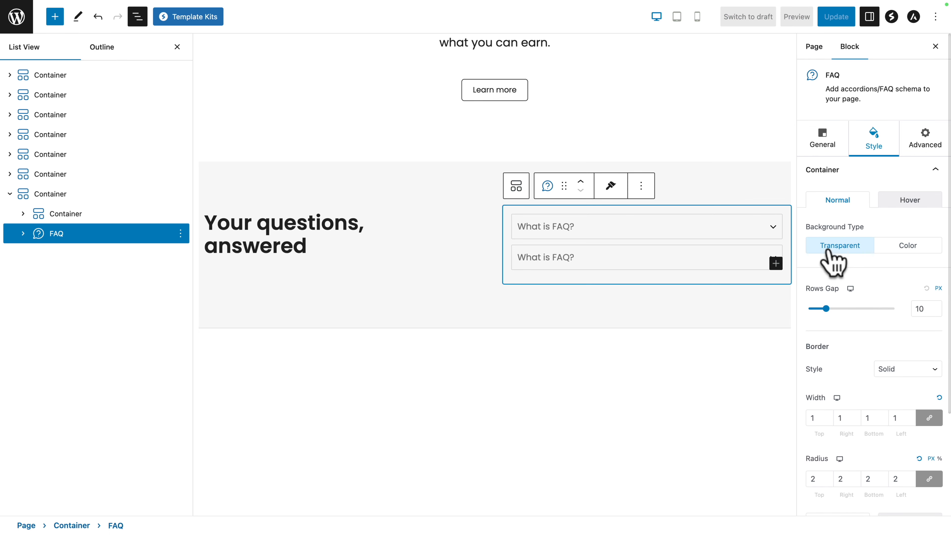
{"action": "scroll", "coordinate": [828, 258], "scroll_direction": "down", "scroll_amount": 4}
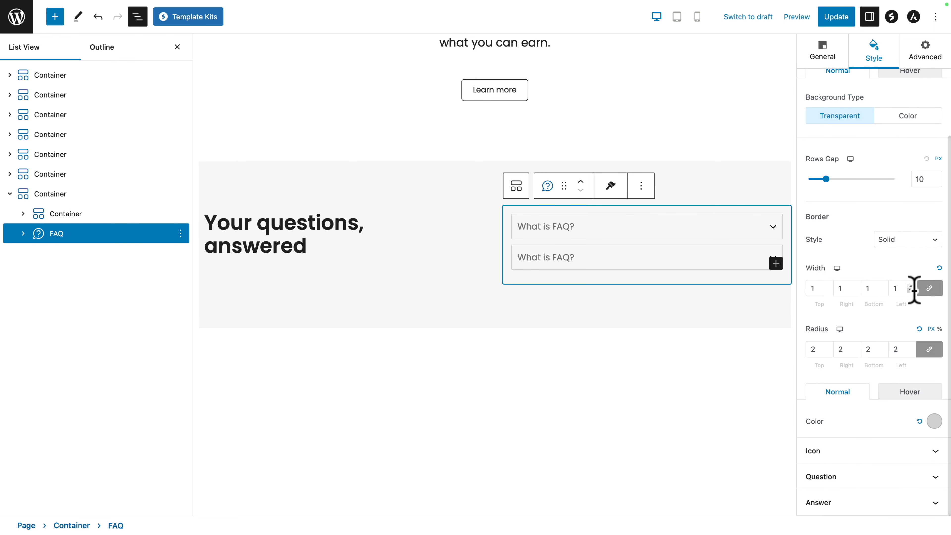
{"action": "left_click", "coordinate": [814, 287]}
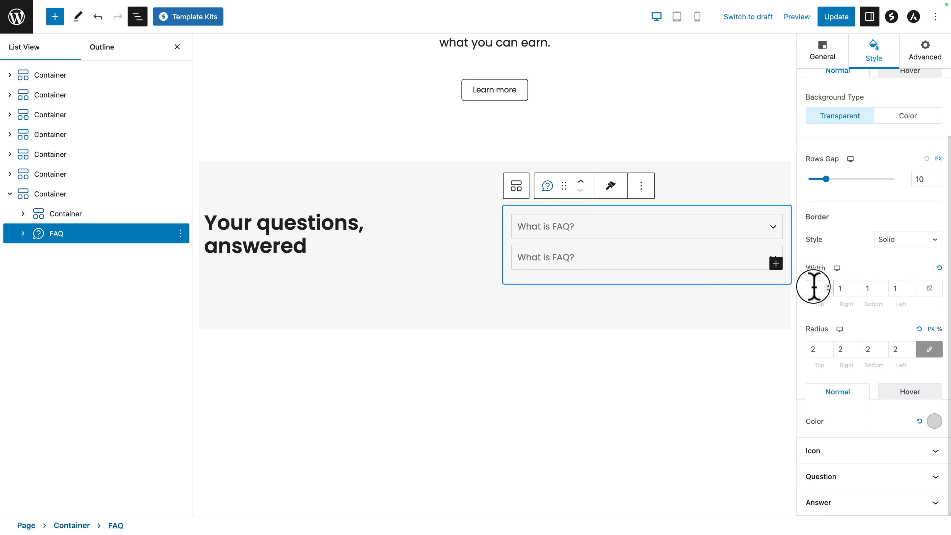
{"action": "key", "text": "Tab"}
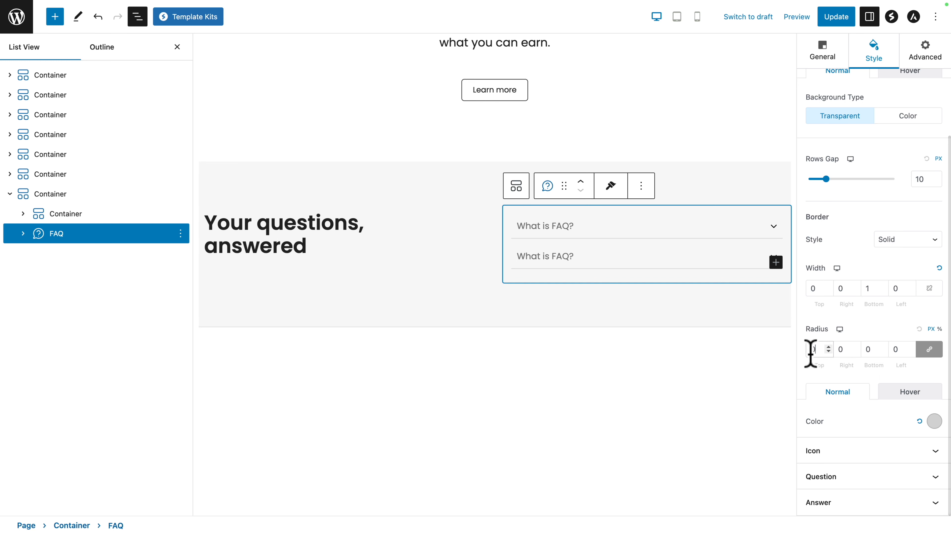
{"action": "left_click", "coordinate": [934, 421]}
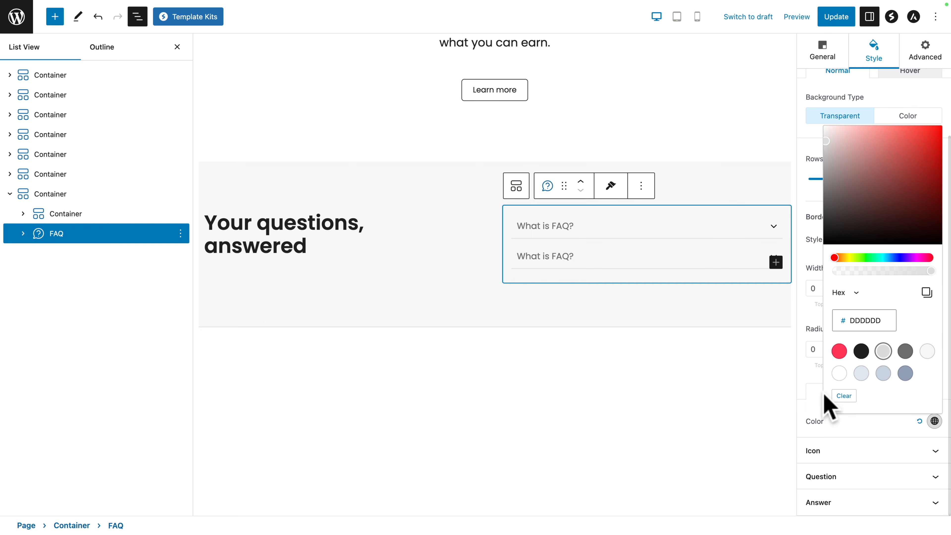
{"action": "left_click", "coordinate": [809, 420]}
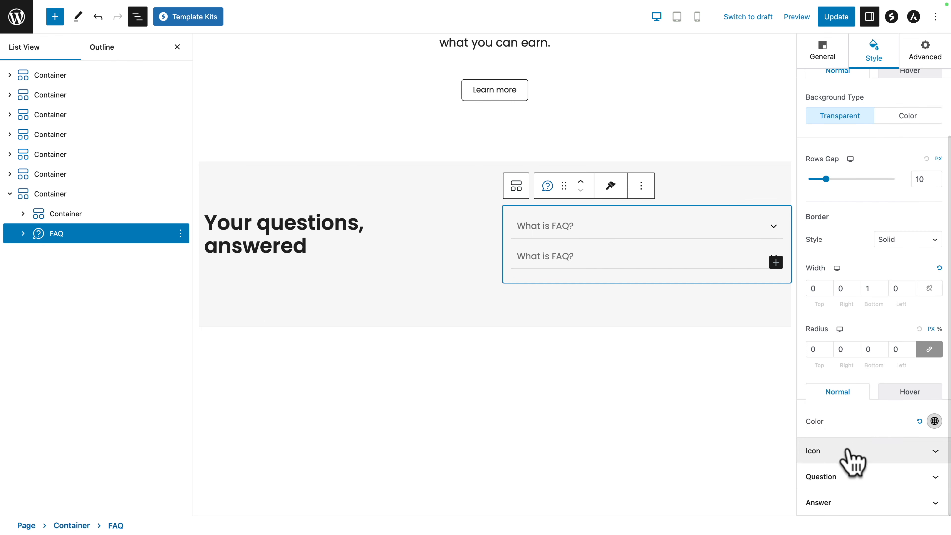
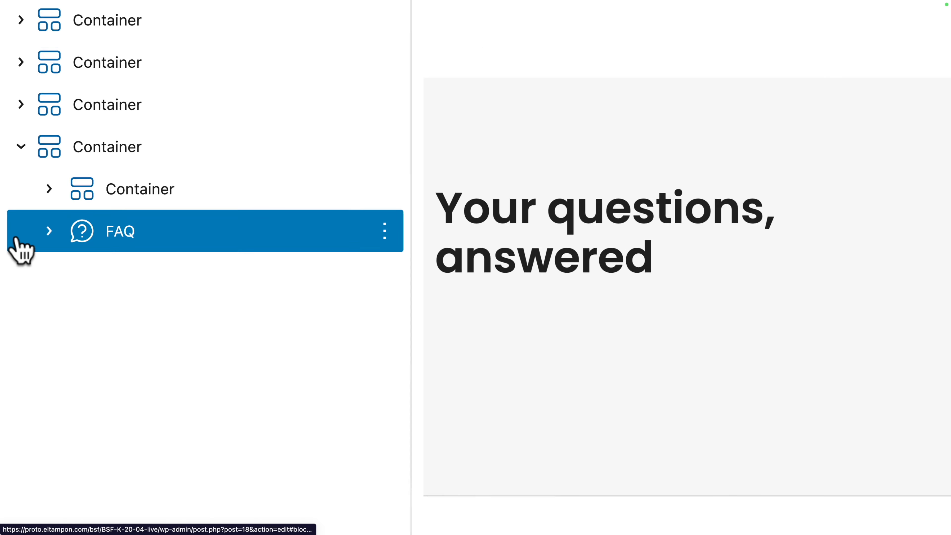
- Expand the FAQ block in the block list and duplicate its child items until it holds five
{"action": "left_click", "coordinate": [22, 233]}
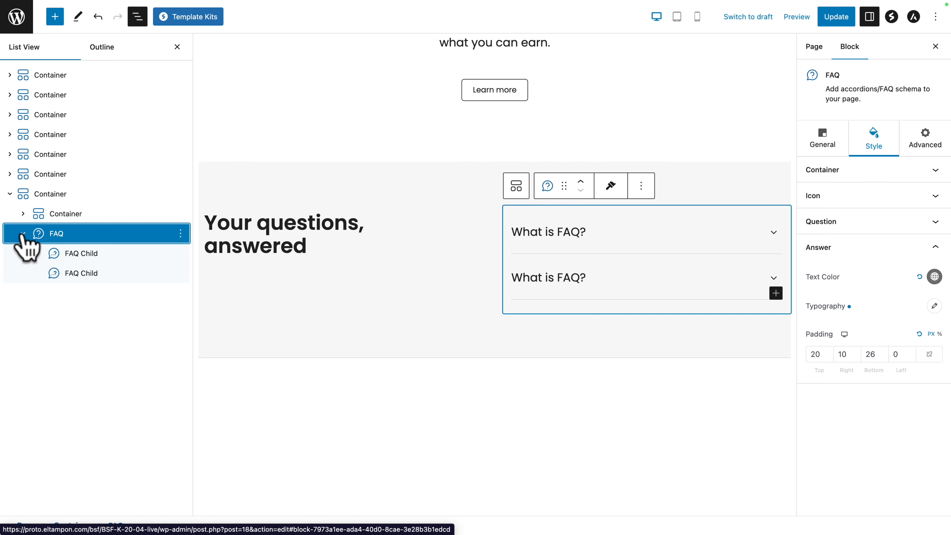
{"action": "left_click", "coordinate": [66, 273]}
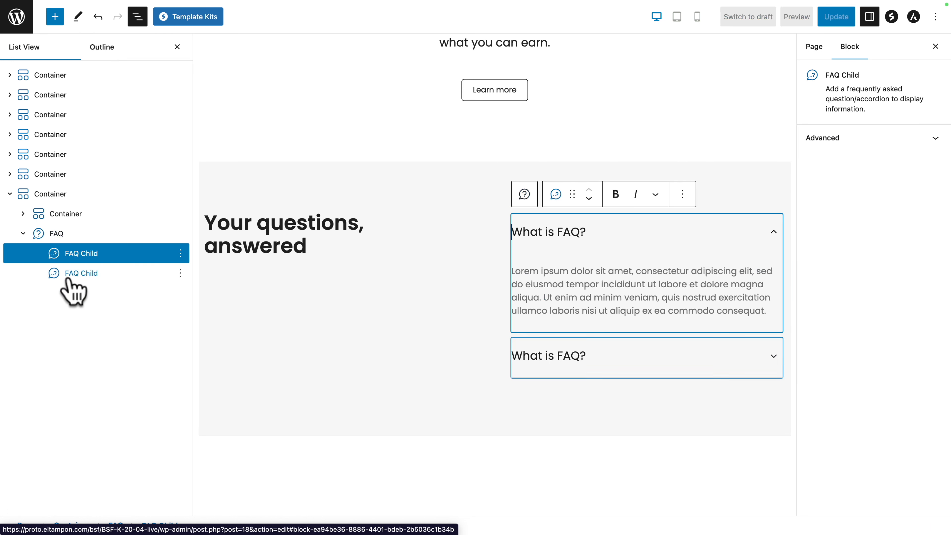
{"action": "left_click", "coordinate": [180, 273]}
{"action": "left_click", "coordinate": [192, 336]}
{"action": "left_click", "coordinate": [180, 292]}
{"action": "left_click", "coordinate": [195, 98]}
{"action": "left_click", "coordinate": [180, 313]}
{"action": "left_click", "coordinate": [190, 118]}
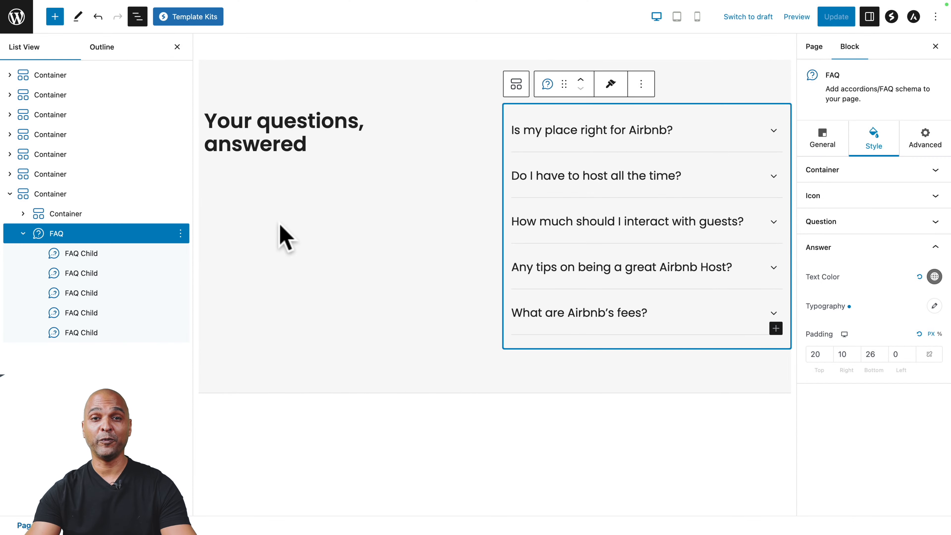
- View the finished "Your questions, answered" section on the clone page and test the "Is my place right for Airbnb?" accordion item
{"action": "key", "text": "ctrl+Right"}
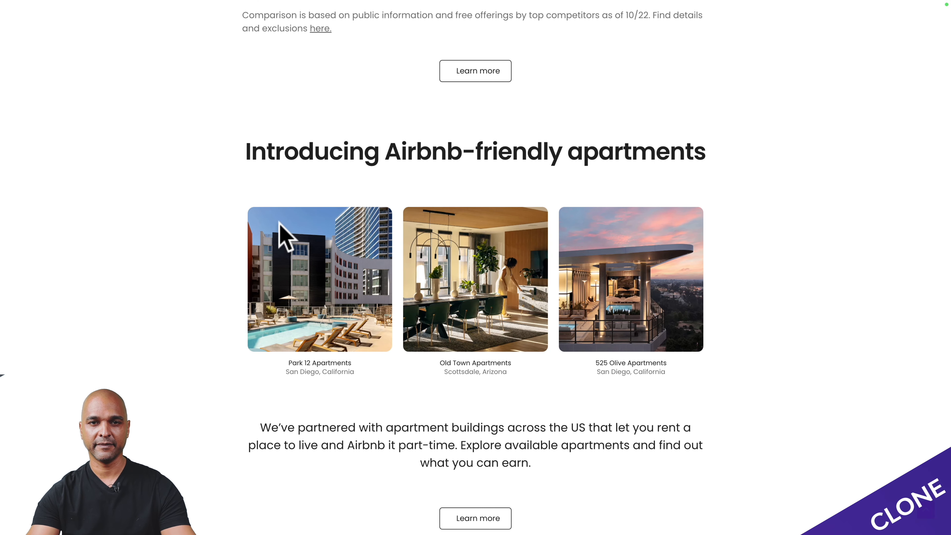
{"action": "scroll", "coordinate": [283, 235], "scroll_direction": "down", "scroll_amount": 10}
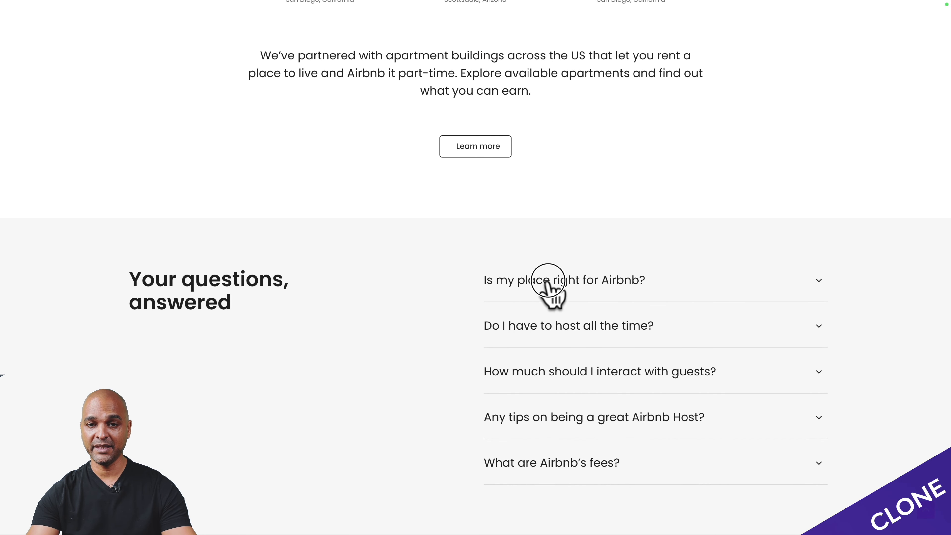
{"action": "left_click", "coordinate": [548, 285]}
{"action": "left_click", "coordinate": [549, 289]}
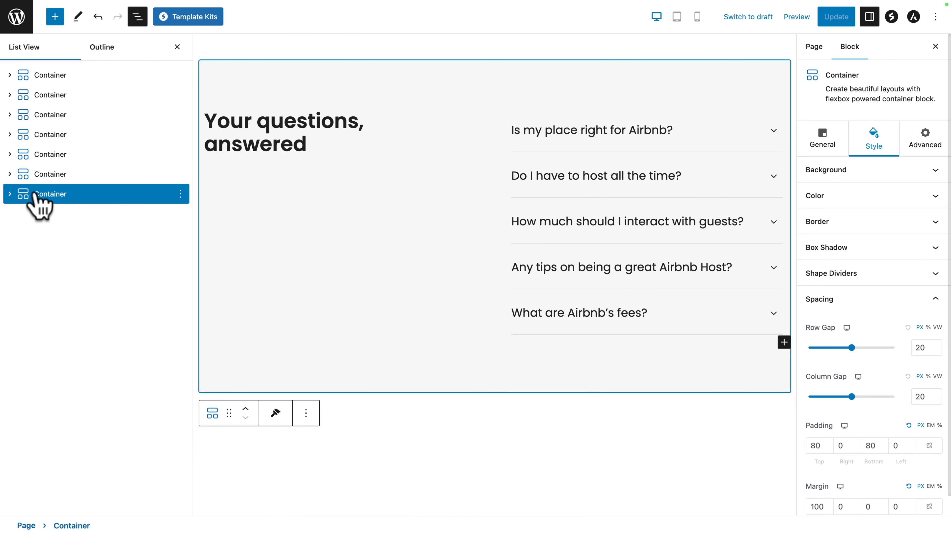
- Add a new container with the four equal-column layout below the "Your questions, answered" section
{"action": "left_click", "coordinate": [55, 17]}
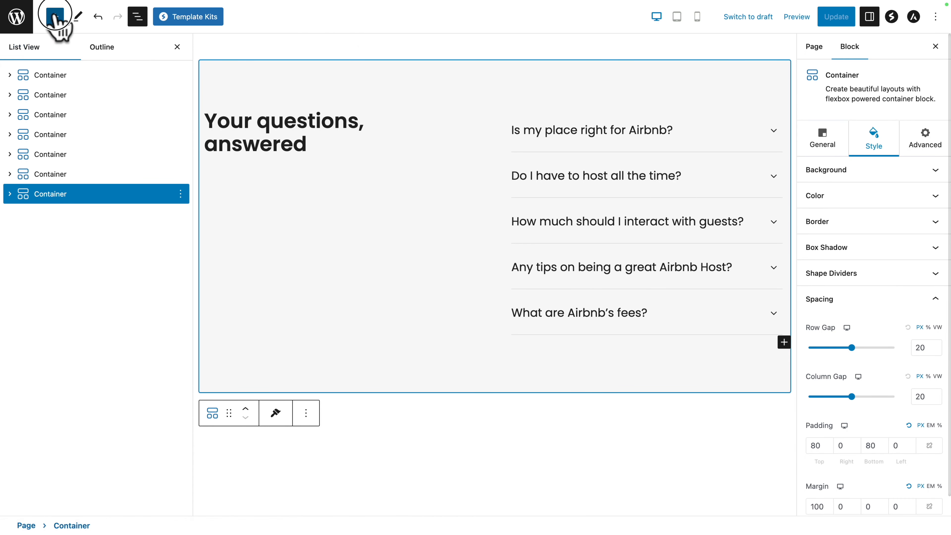
{"action": "left_click", "coordinate": [39, 147]}
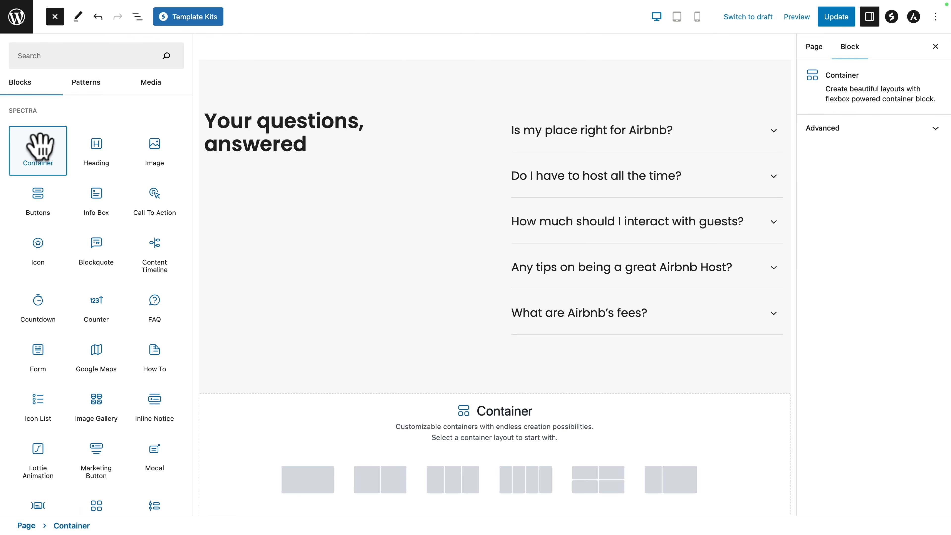
{"action": "scroll", "coordinate": [523, 486], "scroll_direction": "down", "scroll_amount": 1}
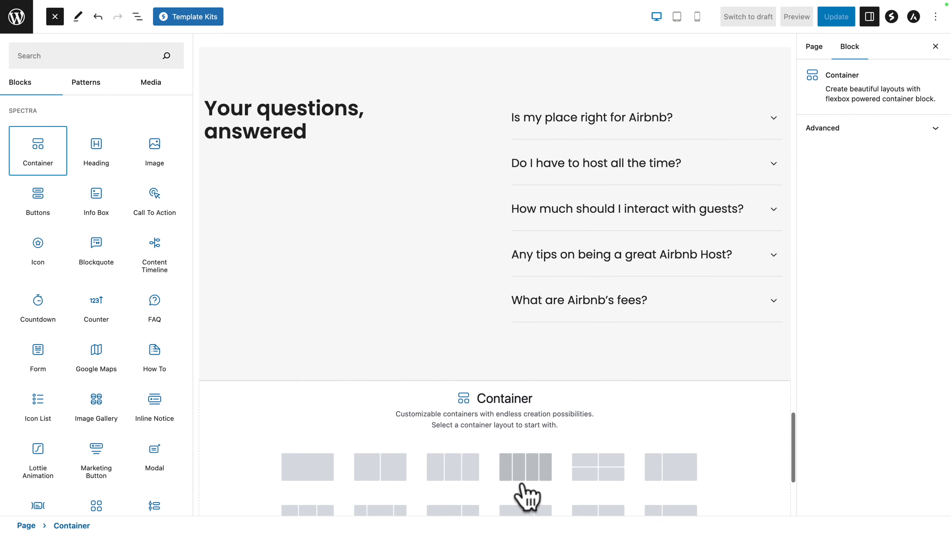
{"action": "scroll", "coordinate": [524, 487], "scroll_direction": "down", "scroll_amount": 1}
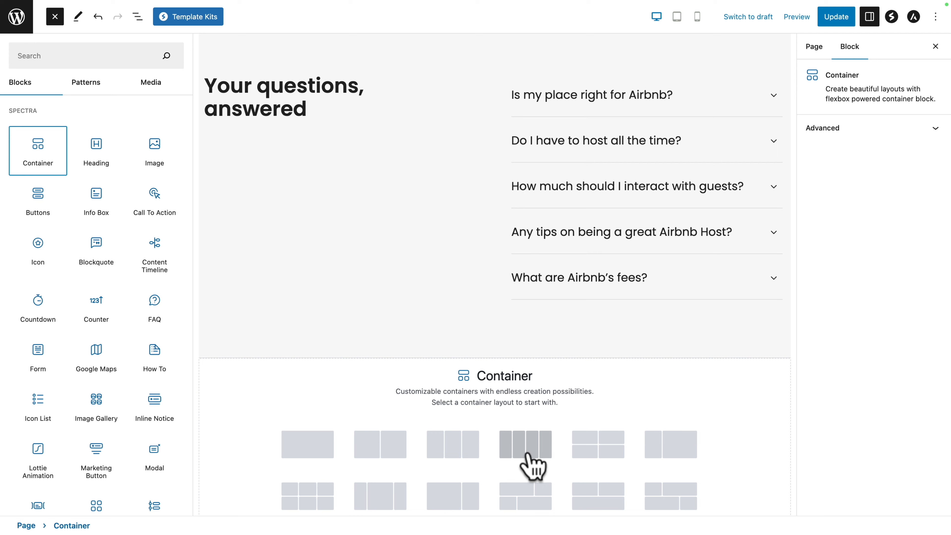
{"action": "left_click", "coordinate": [393, 448]}
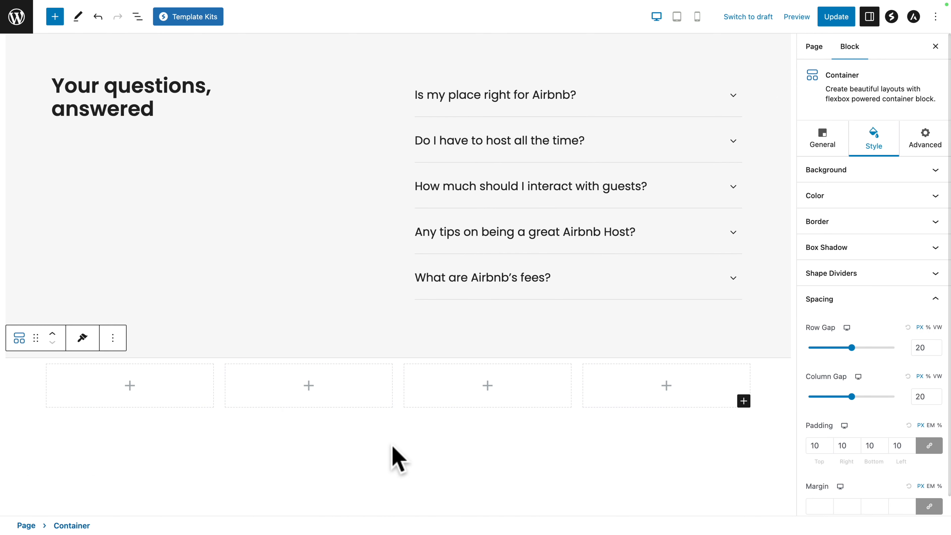
- Set the four-column container's Align Items flex property to Flex Start
{"action": "scroll", "coordinate": [395, 458], "scroll_direction": "down", "scroll_amount": 3}
{"action": "left_click", "coordinate": [821, 144]}
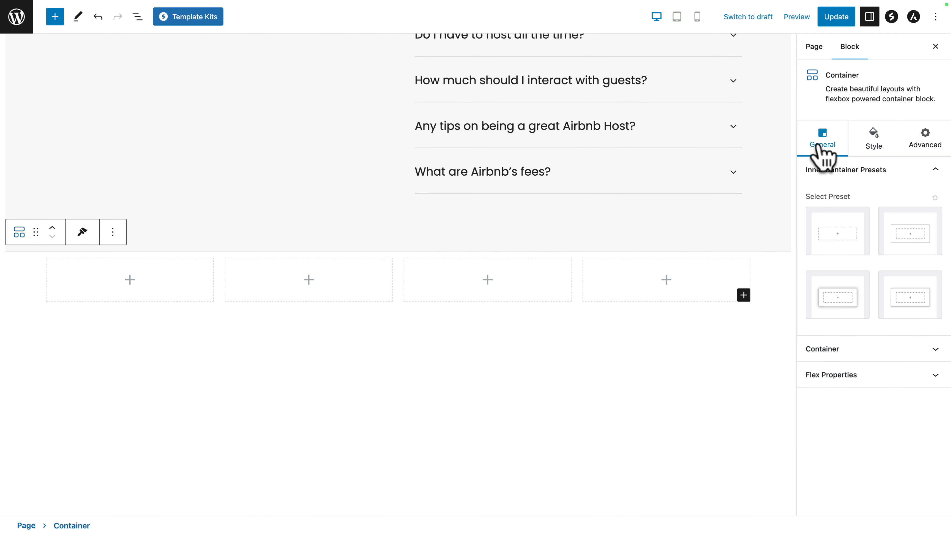
{"action": "left_click", "coordinate": [820, 375]}
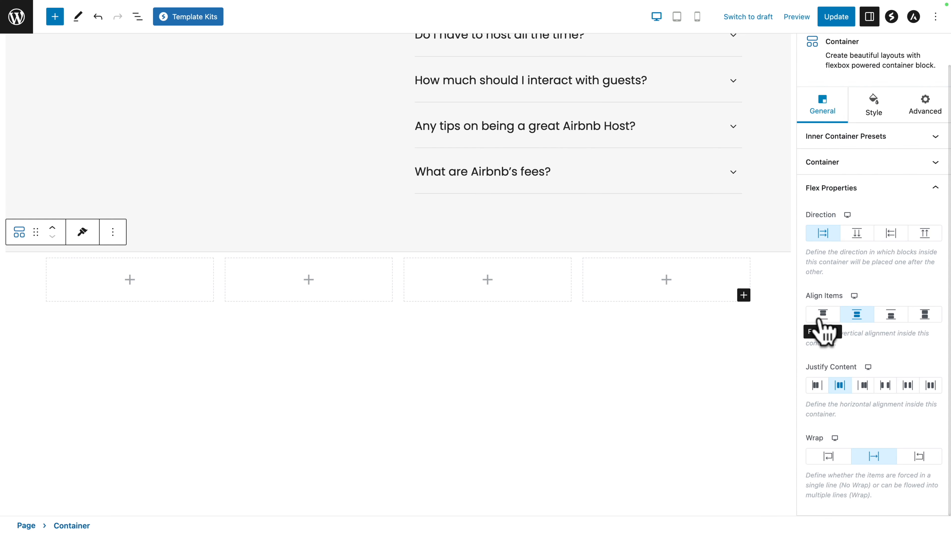
{"action": "left_click", "coordinate": [818, 318]}
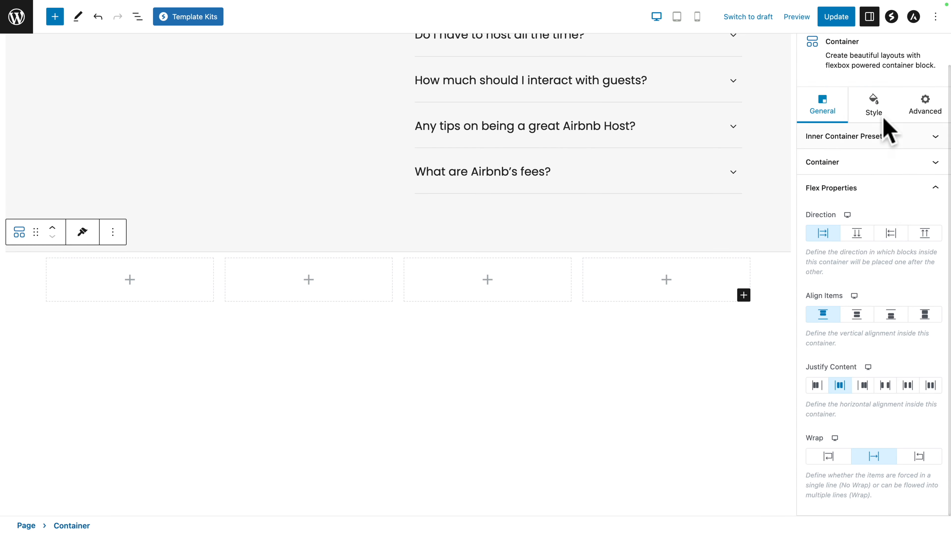
- Give the four-column container a solid background color using the light grey F7F7F7 swatch
{"action": "left_click", "coordinate": [878, 104]}
{"action": "left_click", "coordinate": [855, 150]}
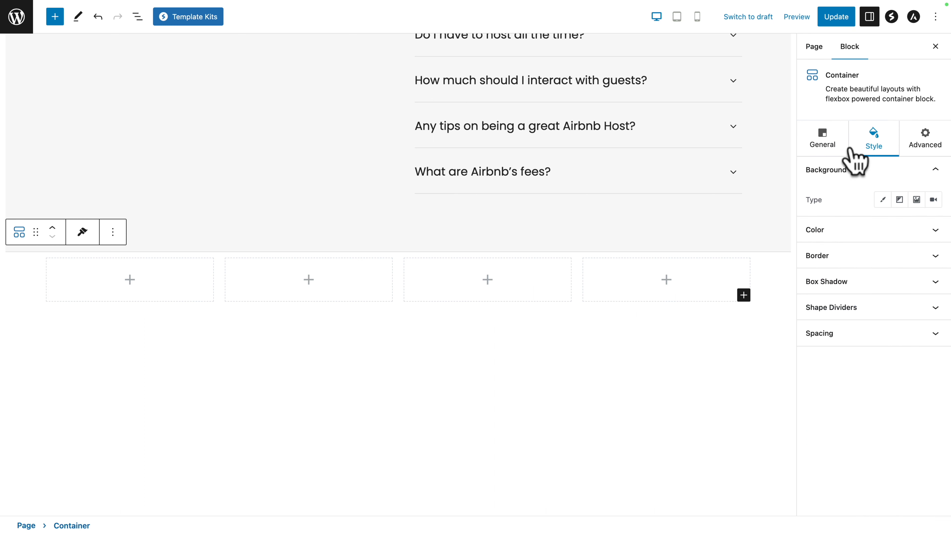
{"action": "left_click", "coordinate": [883, 199]}
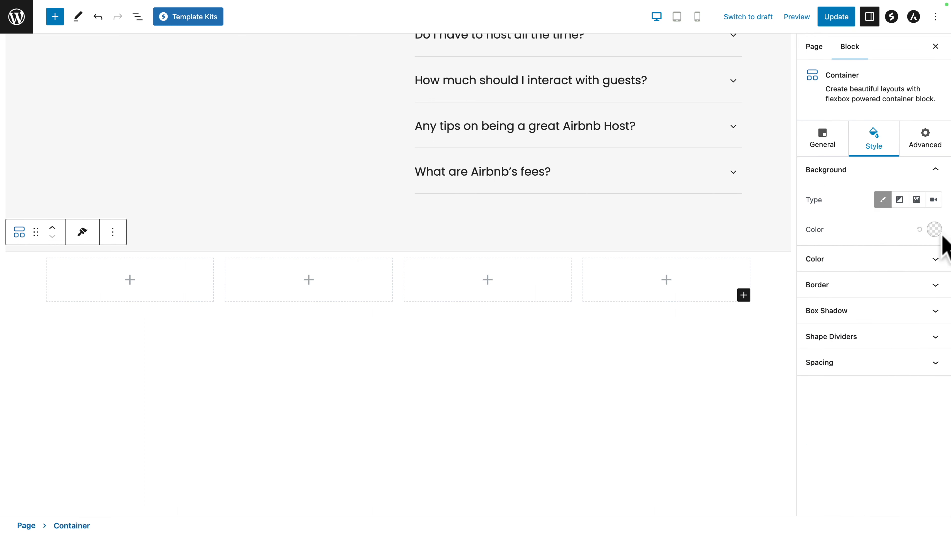
{"action": "left_click", "coordinate": [934, 228]}
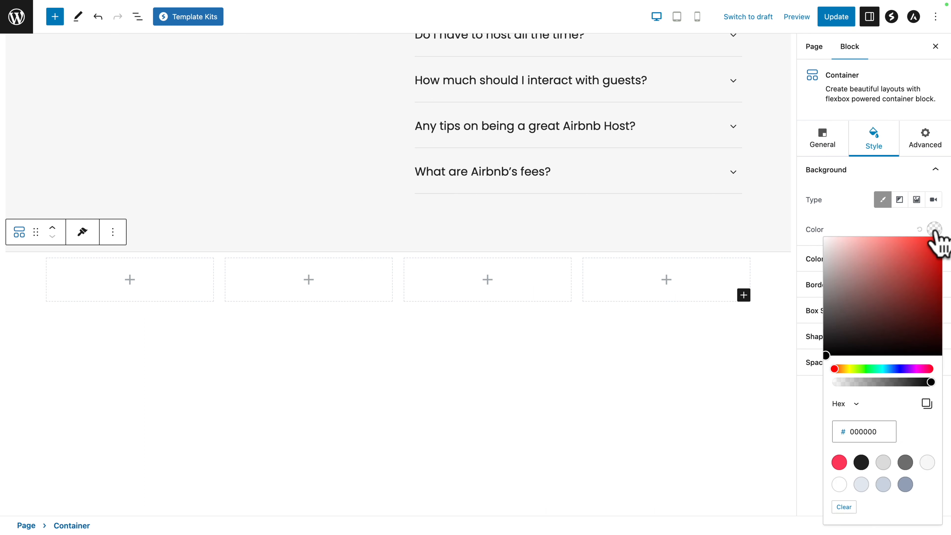
{"action": "left_click", "coordinate": [927, 462]}
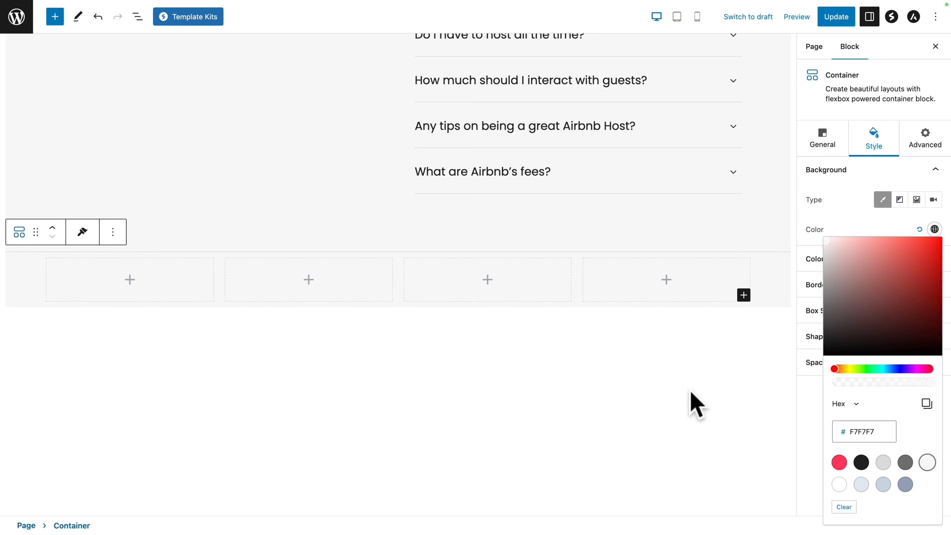
- Set the four-column container's padding to 40 px top, 0 right, 40 px bottom and 0 left
{"action": "left_click", "coordinate": [818, 362]}
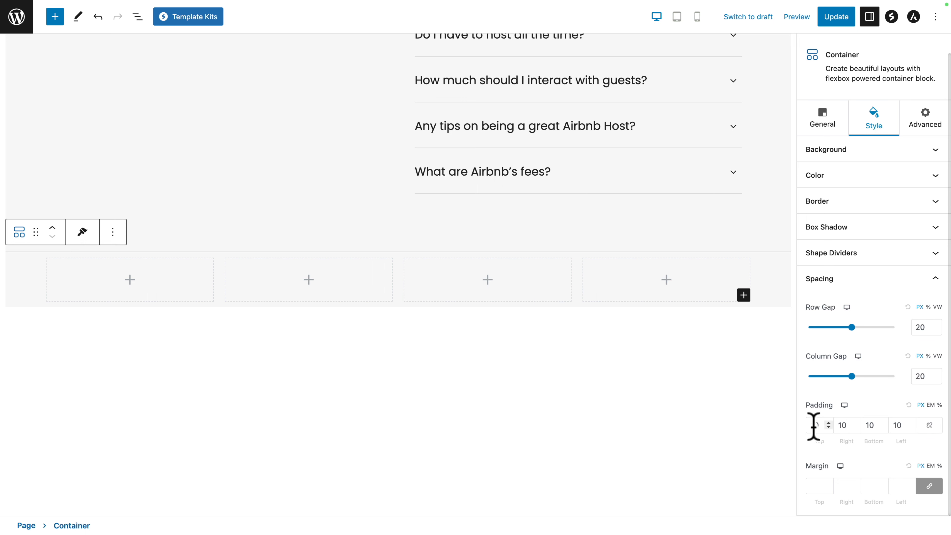
{"action": "type", "text": "40"}
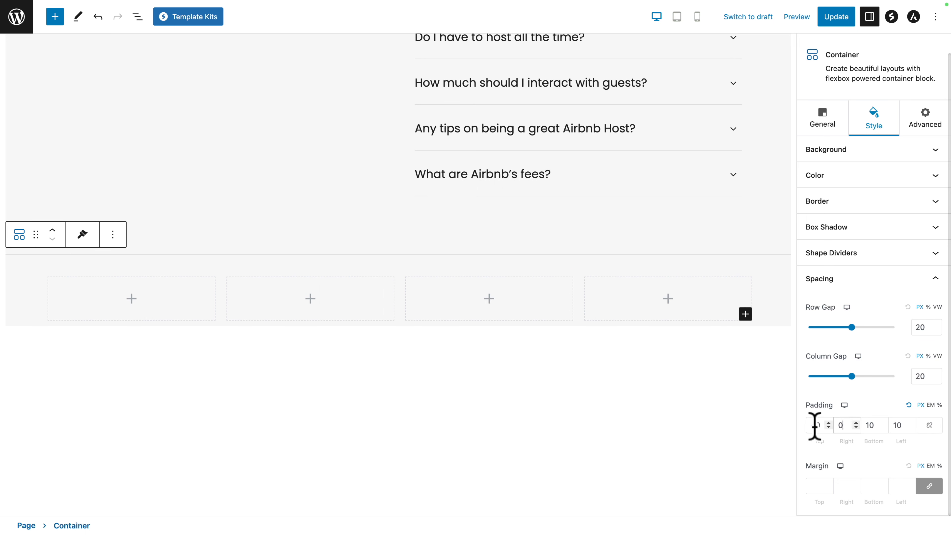
{"action": "type", "text": "40"}
{"action": "key", "text": "Tab"}
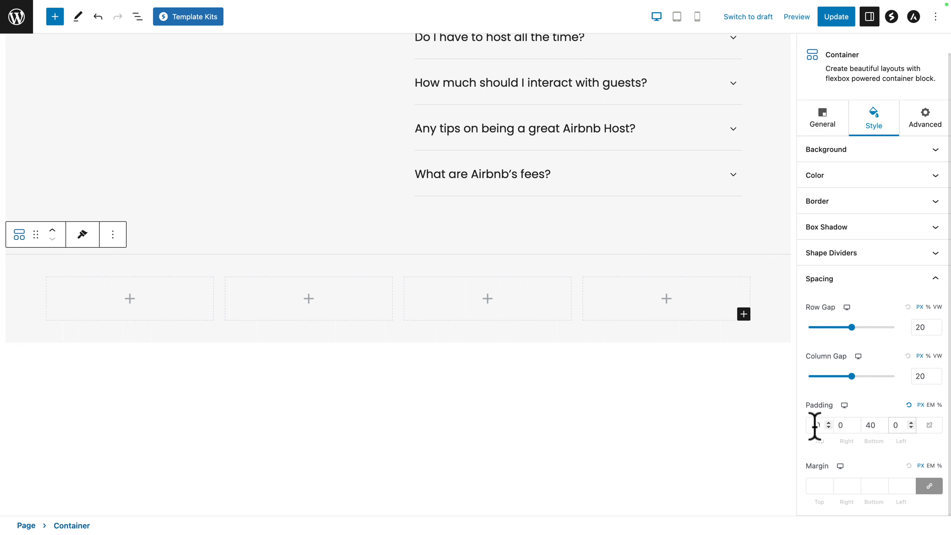
- Expand the new four-column container in the block structure and check which column each of its child containers represents
{"action": "left_click", "coordinate": [138, 16]}
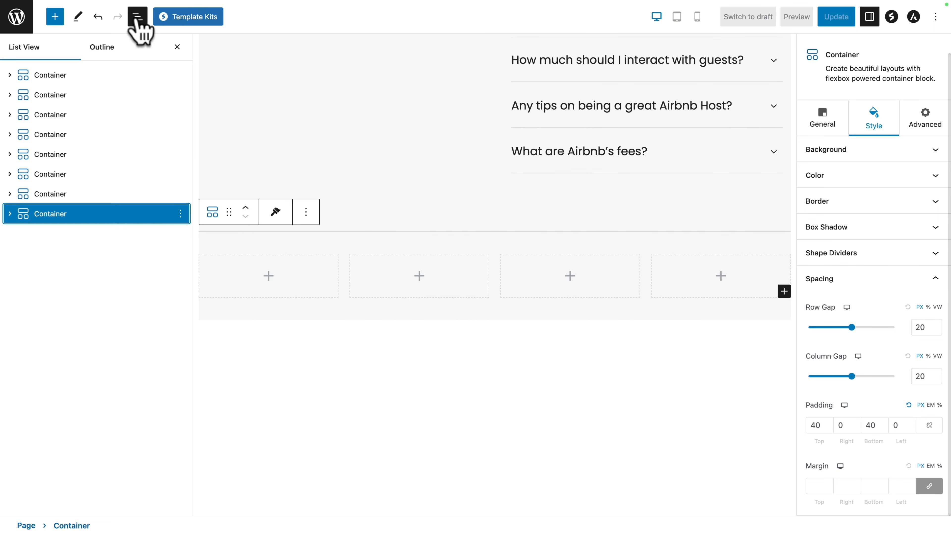
{"action": "left_click", "coordinate": [9, 214]}
{"action": "left_click", "coordinate": [55, 239]}
{"action": "left_click", "coordinate": [57, 255]}
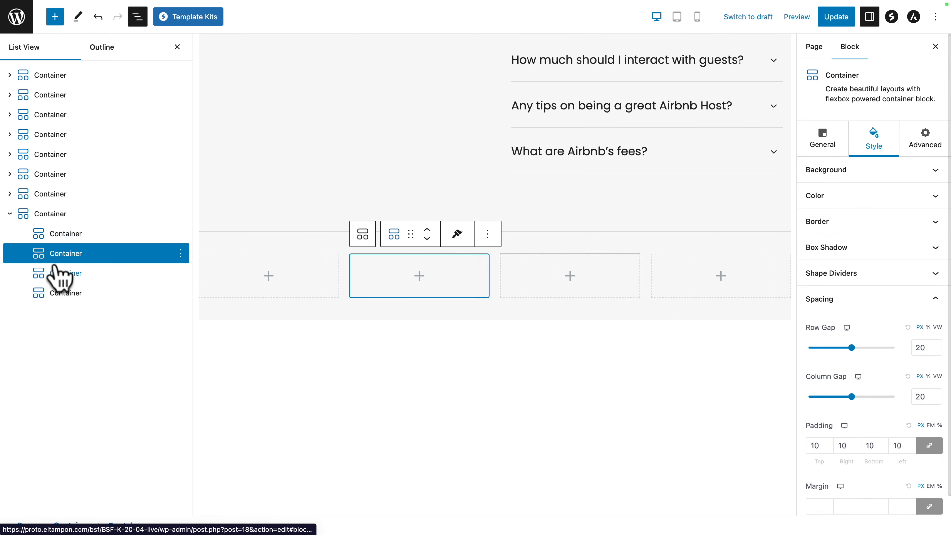
{"action": "left_click", "coordinate": [56, 276]}
{"action": "left_click", "coordinate": [56, 296]}
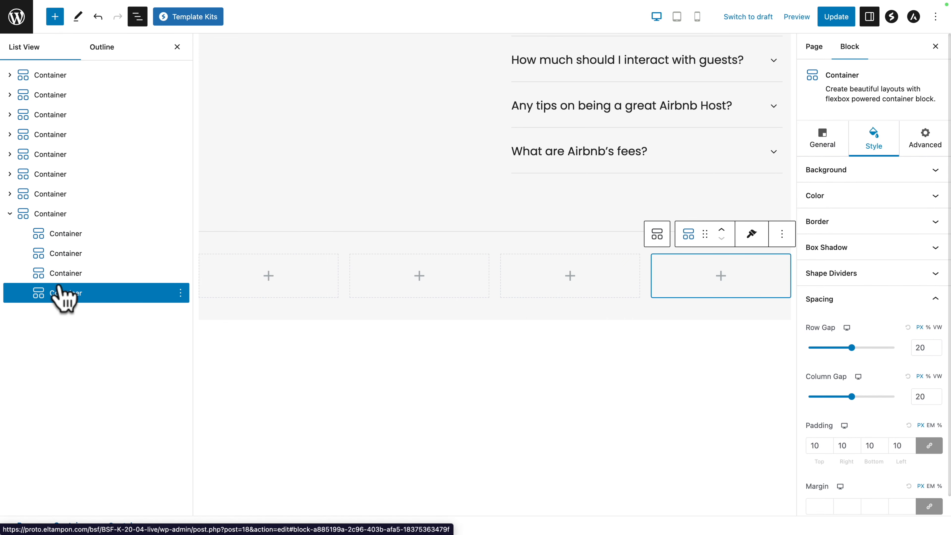
- Add a Spectra Heading reading "Support" to the first column and give it the H3 heading tag
{"action": "left_click", "coordinate": [57, 234]}
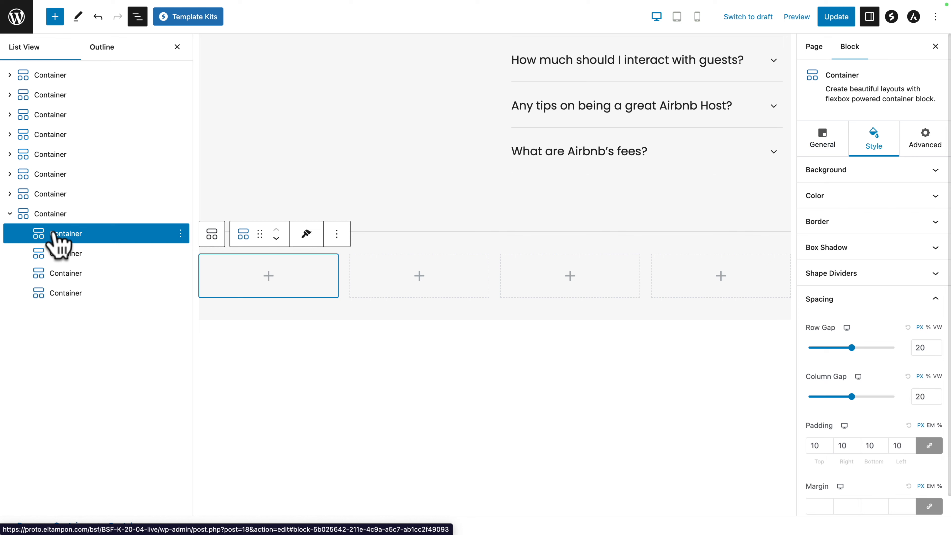
{"action": "left_click", "coordinate": [268, 276]}
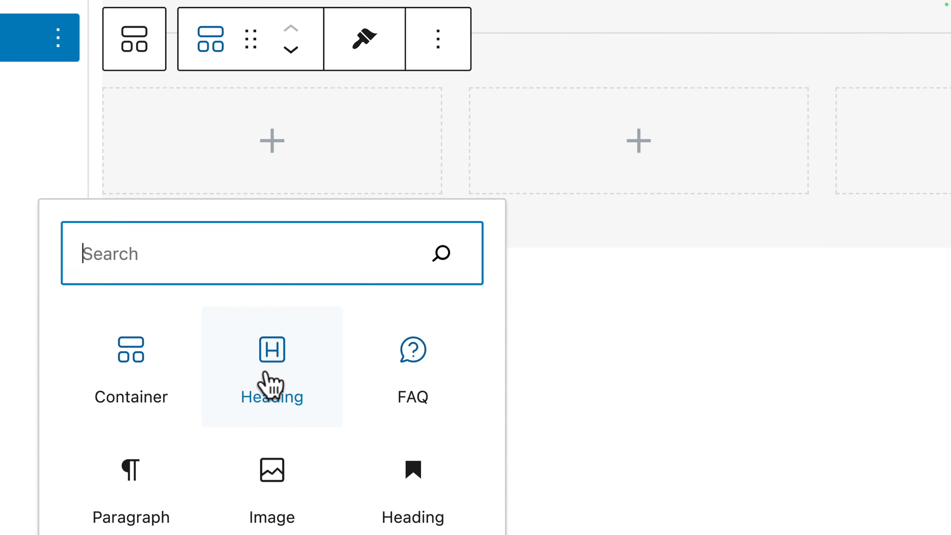
{"action": "left_click", "coordinate": [269, 374]}
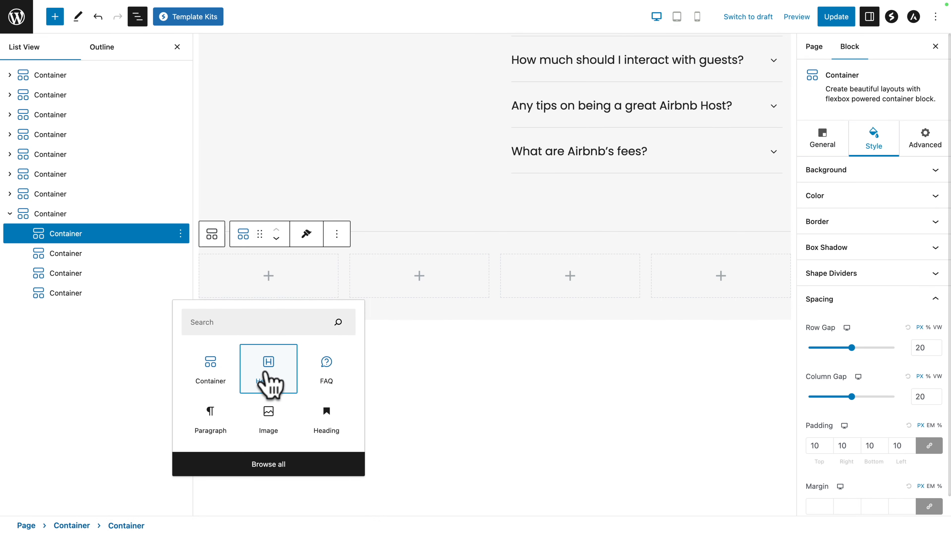
{"action": "triple_click", "coordinate": [272, 134]}
{"action": "type", "text": "Support"}
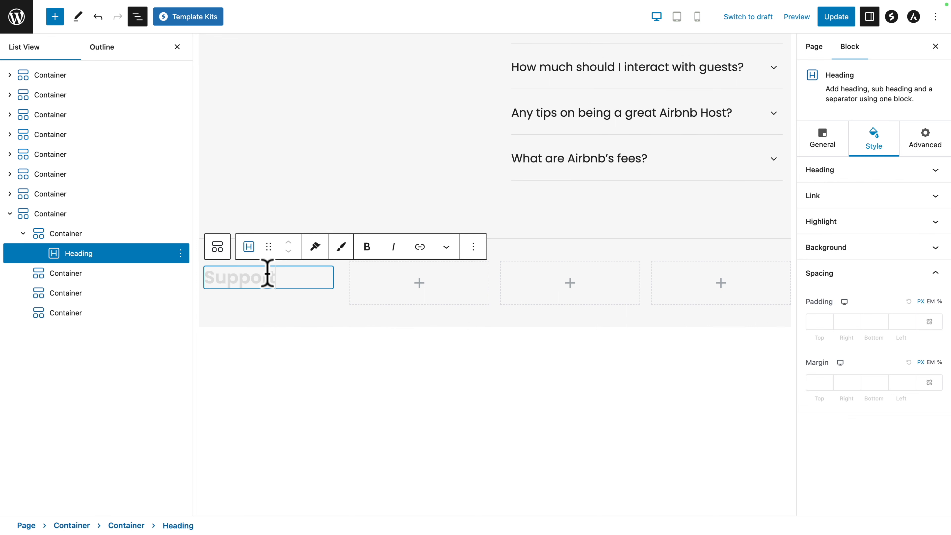
{"action": "left_click", "coordinate": [821, 139]}
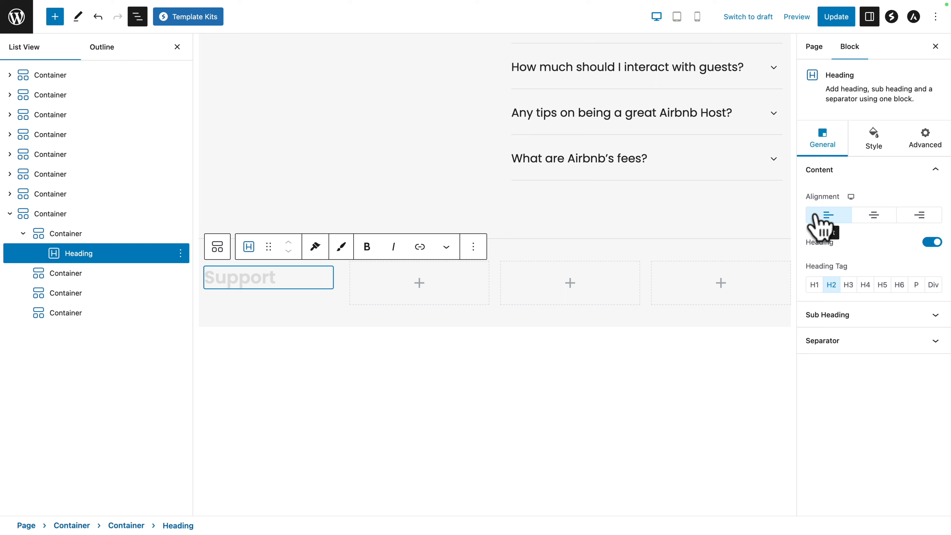
{"action": "left_click", "coordinate": [848, 285]}
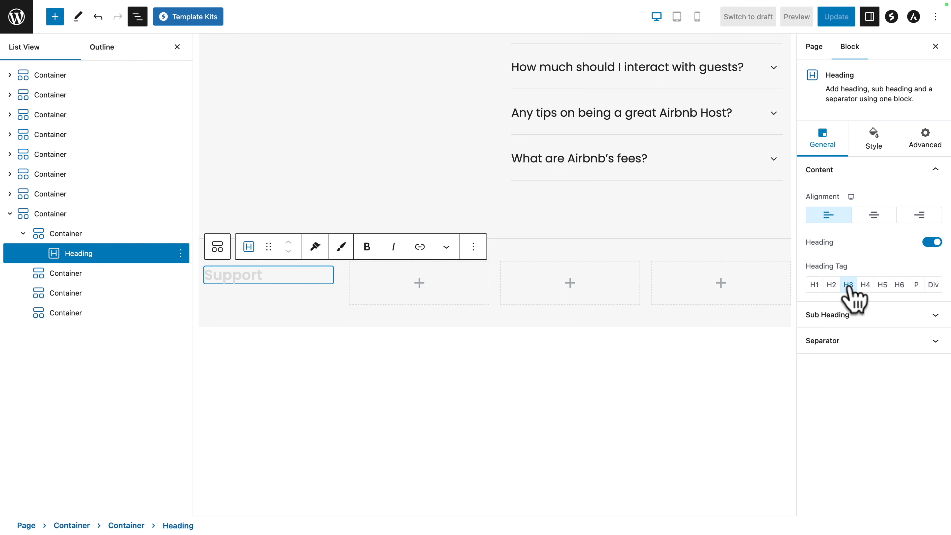
- Set the "Support" heading's typography to font size 13 px, line height 20 px and weight 600
{"action": "left_click", "coordinate": [875, 144]}
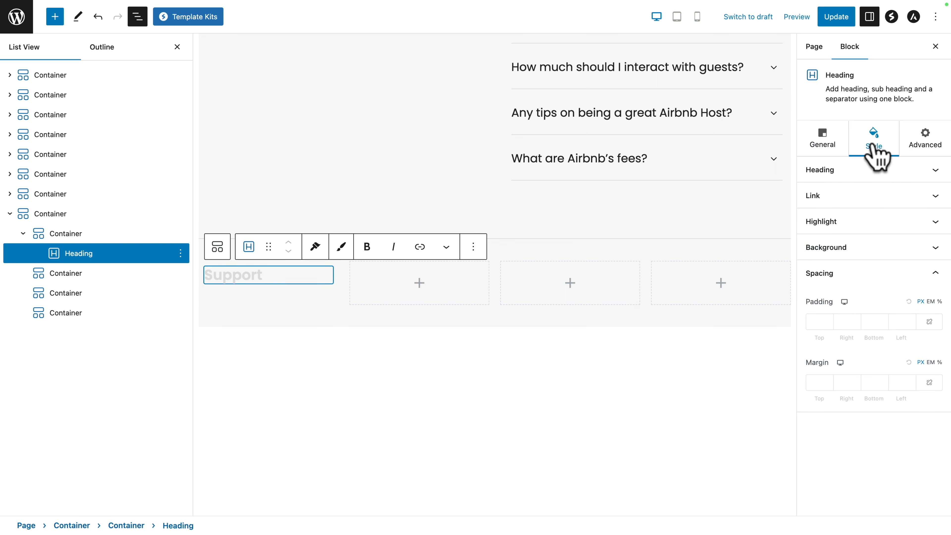
{"action": "left_click", "coordinate": [858, 170]}
{"action": "left_click", "coordinate": [934, 200]}
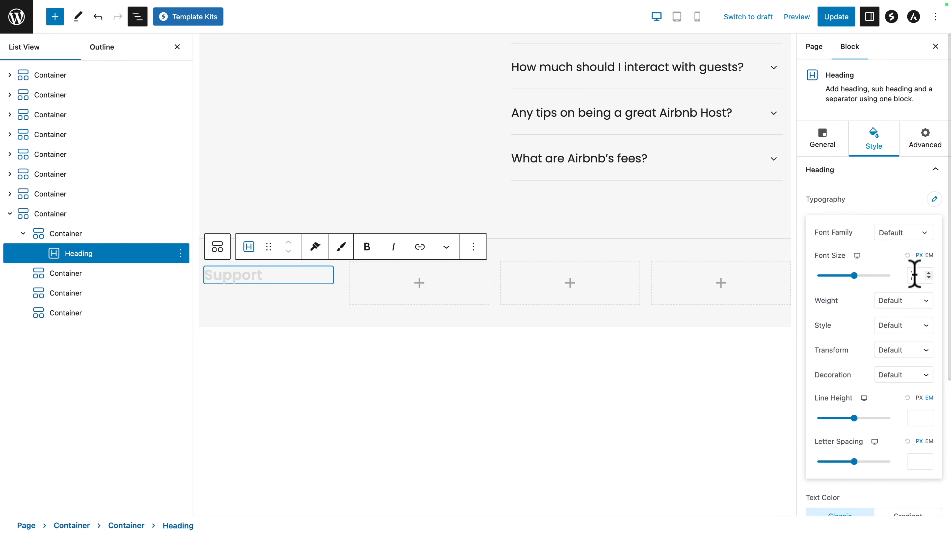
{"action": "type", "text": "13"}
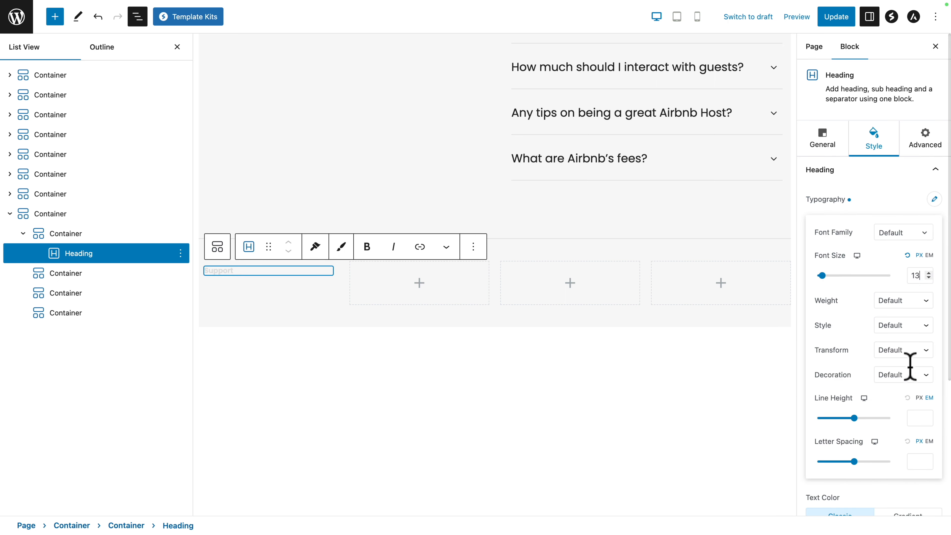
{"action": "left_click", "coordinate": [915, 418]}
{"action": "type", "text": "20"}
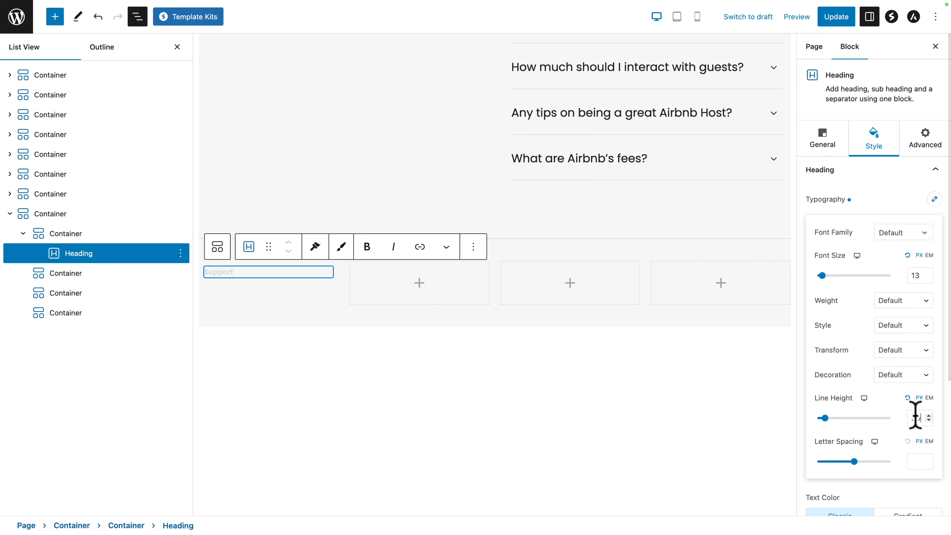
{"action": "left_click", "coordinate": [896, 301]}
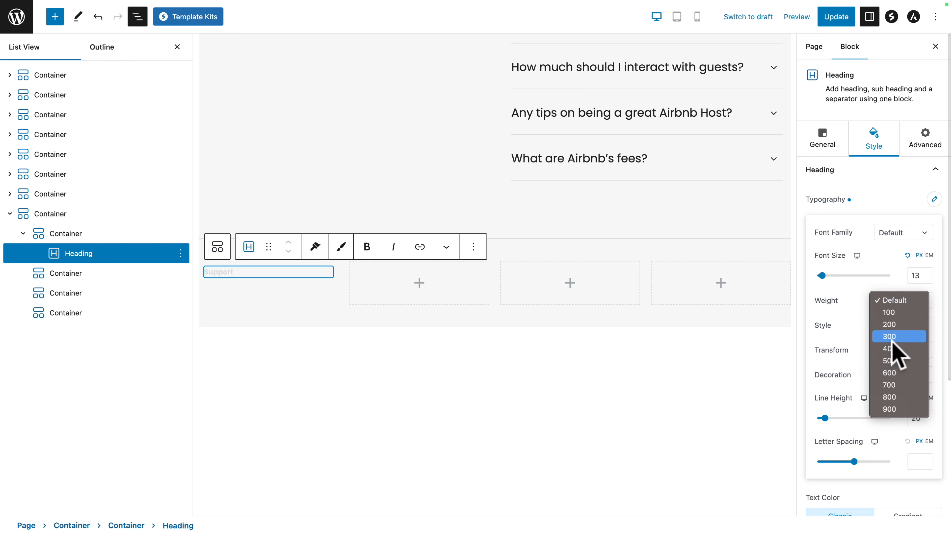
{"action": "left_click", "coordinate": [896, 373]}
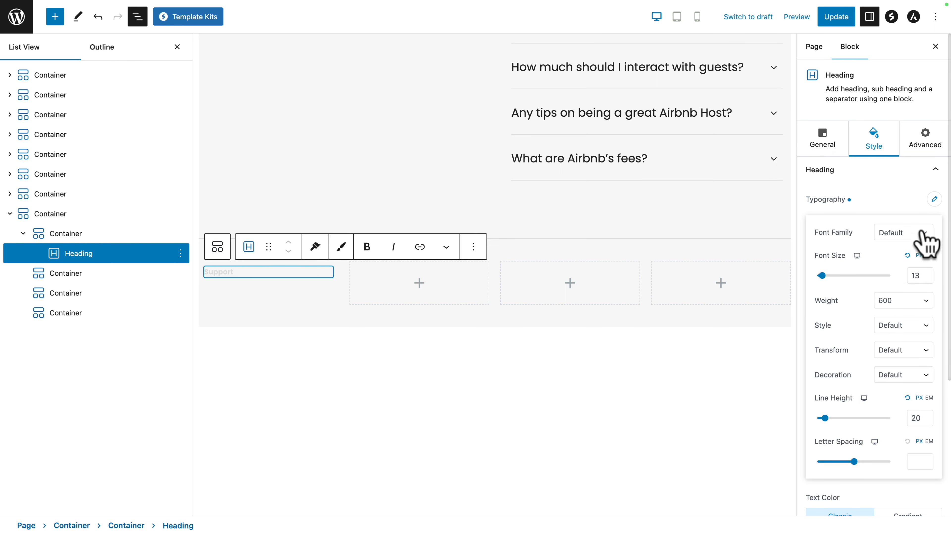
{"action": "left_click", "coordinate": [934, 200]}
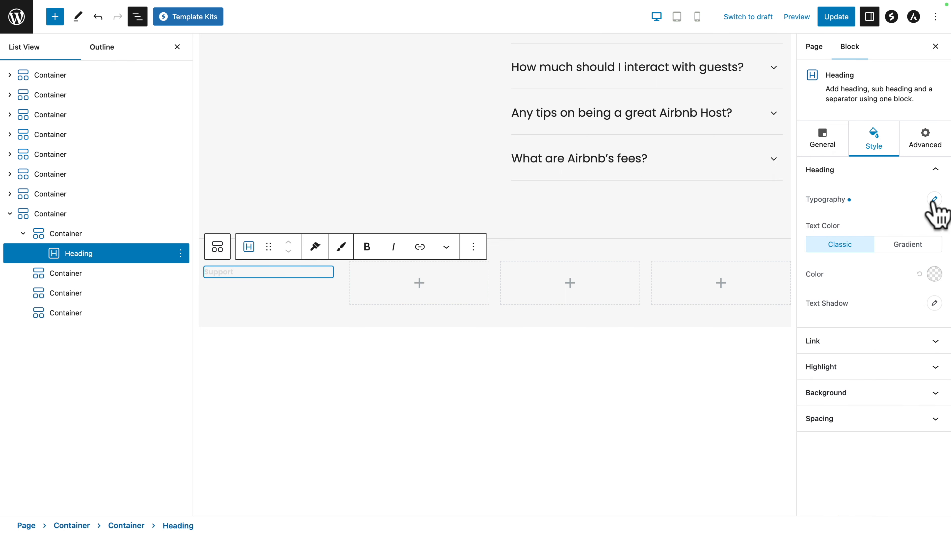
- Set the "Support" heading's text color to the dark 222222 swatch
{"action": "left_click", "coordinate": [933, 274]}
{"action": "left_click", "coordinate": [861, 225]}
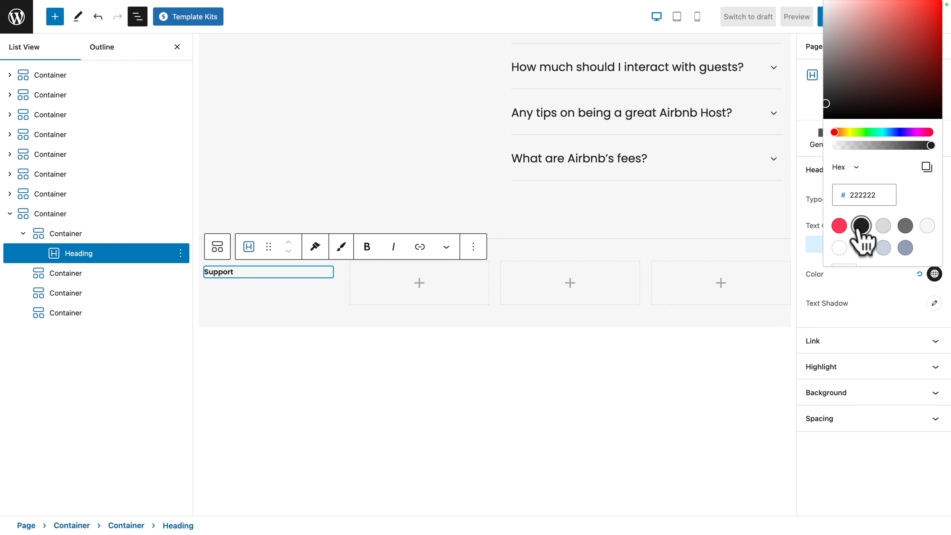
{"action": "left_click", "coordinate": [816, 274]}
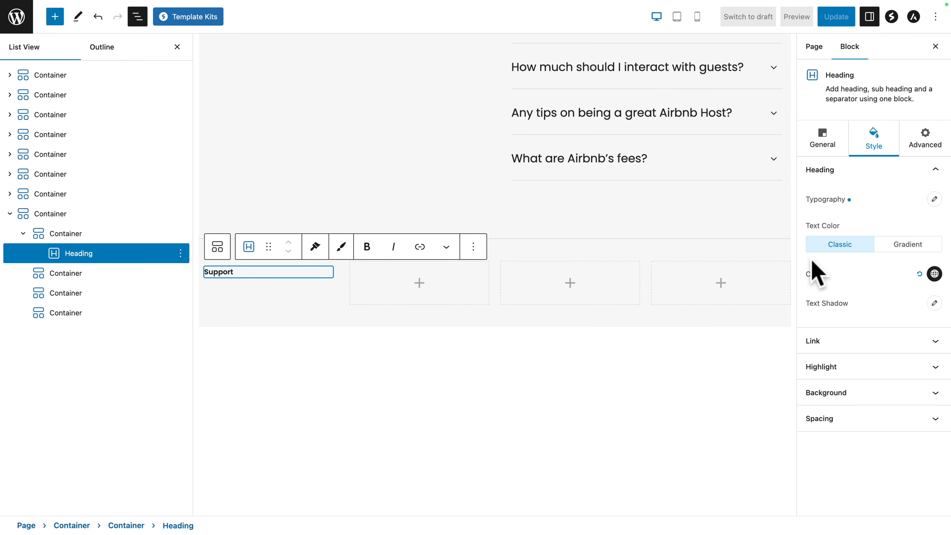
- Set the "Support" heading's padding and margin to 0 on all four sides
{"action": "left_click", "coordinate": [842, 418]}
{"action": "left_click", "coordinate": [824, 322]}
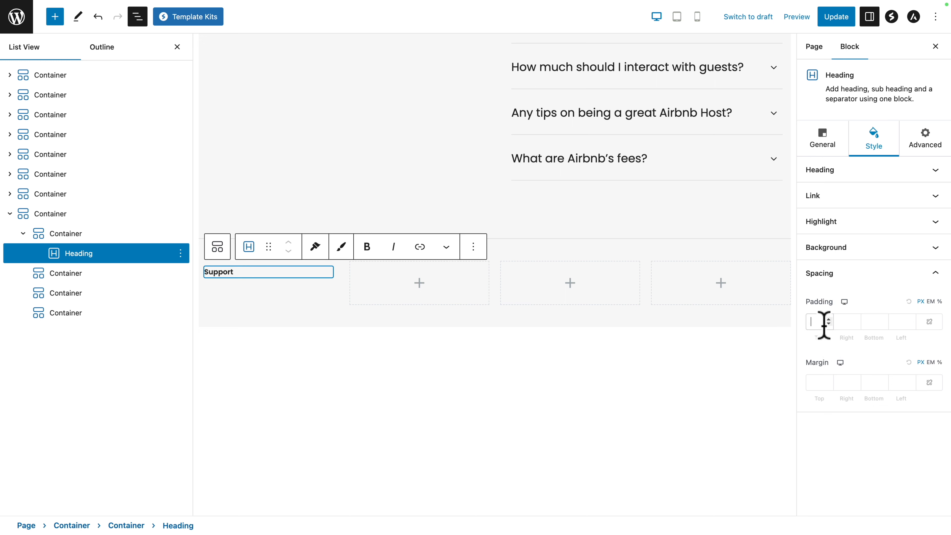
{"action": "left_click", "coordinate": [816, 379]}
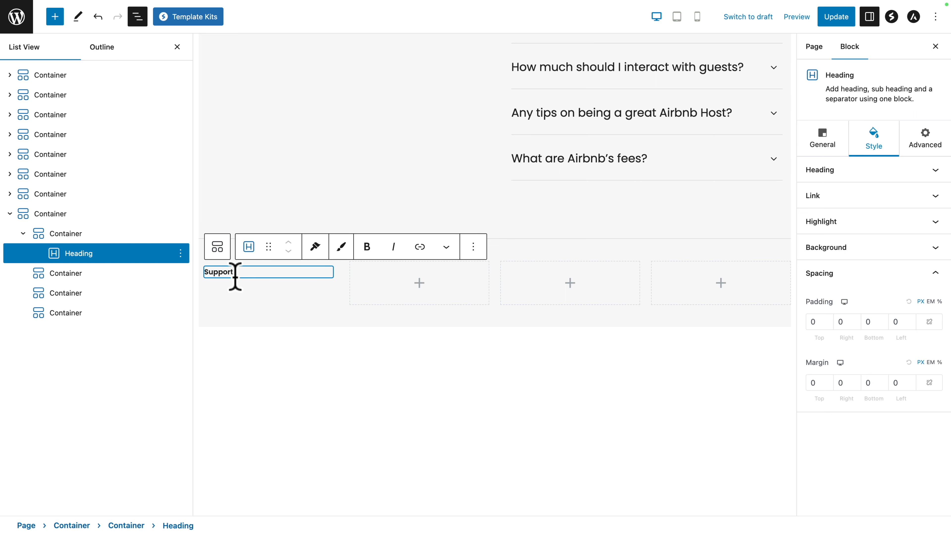
- Search the block library for "icon" and insert a Spectra Icon List below the "Support" heading
{"action": "left_click", "coordinate": [55, 17]}
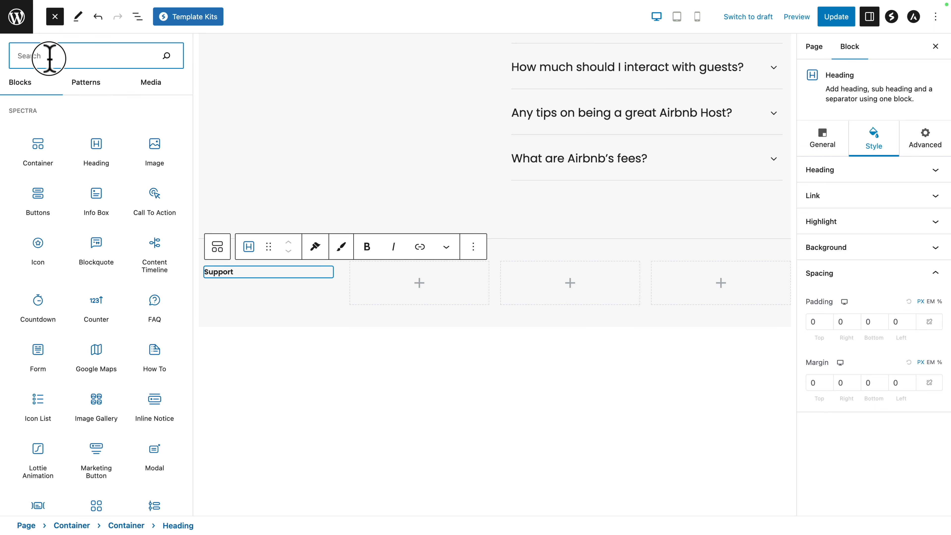
{"action": "type", "text": "icon"}
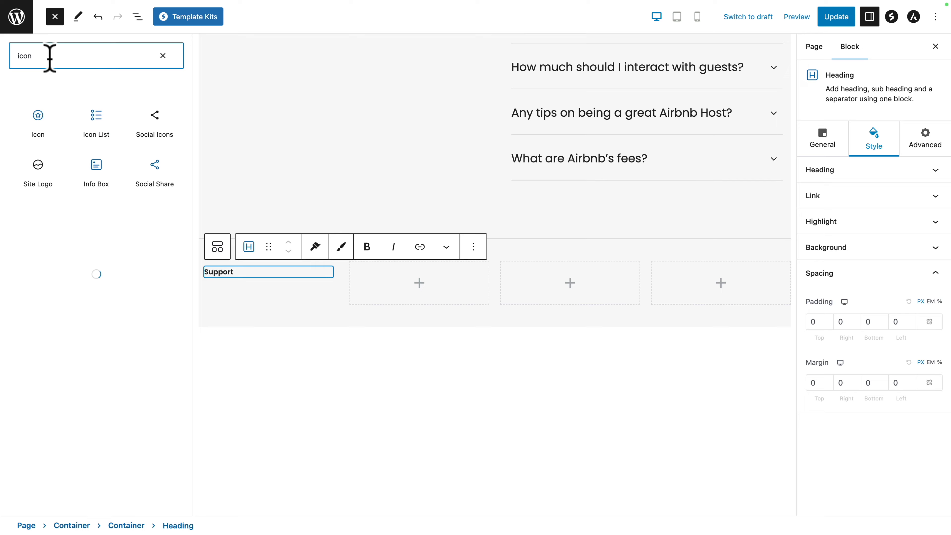
{"action": "mouse_move", "coordinate": [91, 126]}
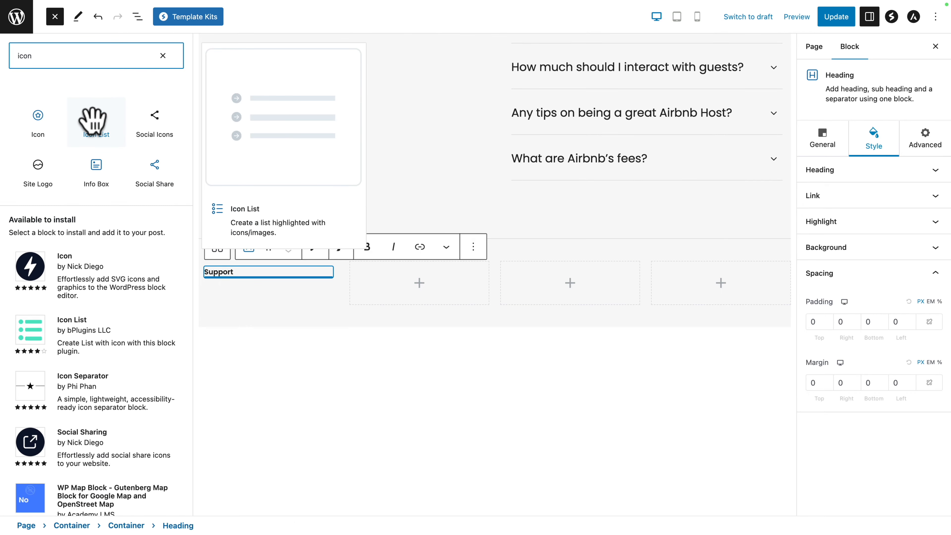
{"action": "left_click", "coordinate": [92, 122]}
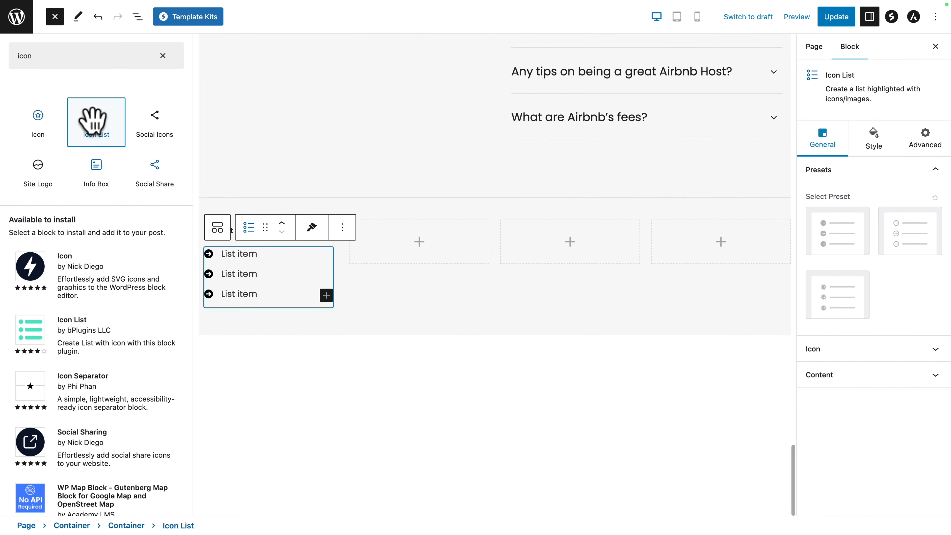
- Expand the Icon List in the block structure, check its individual items, and return to the parent list
{"action": "left_click", "coordinate": [137, 22]}
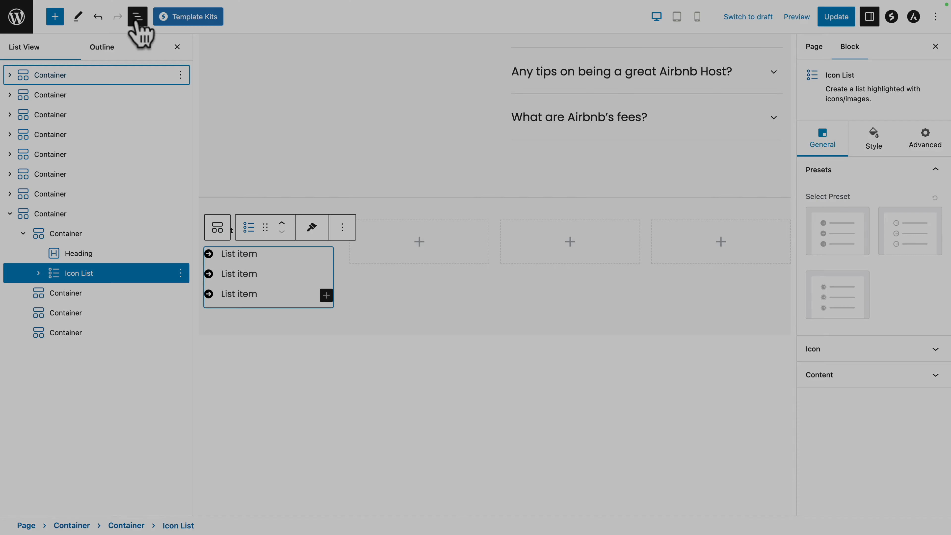
{"action": "left_click", "coordinate": [39, 273]}
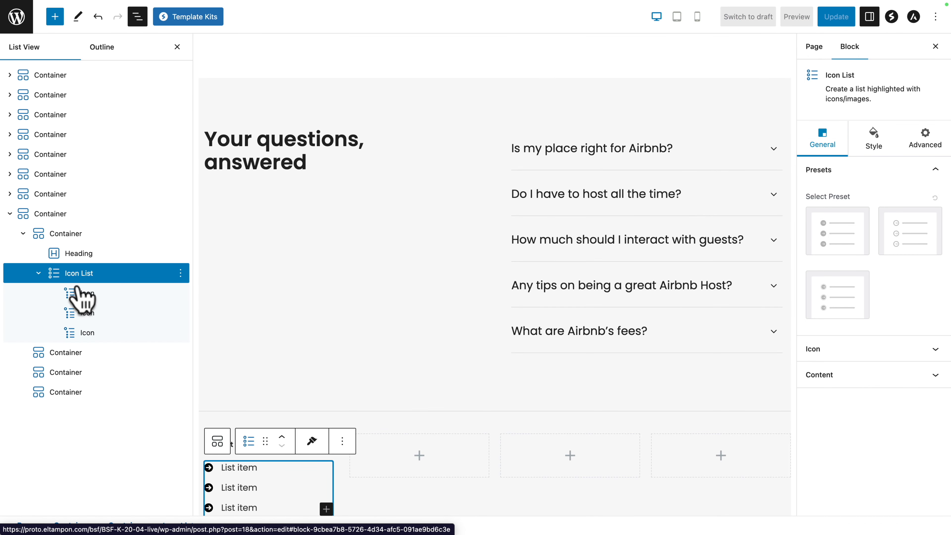
{"action": "left_click", "coordinate": [78, 293]}
{"action": "left_click", "coordinate": [90, 313]}
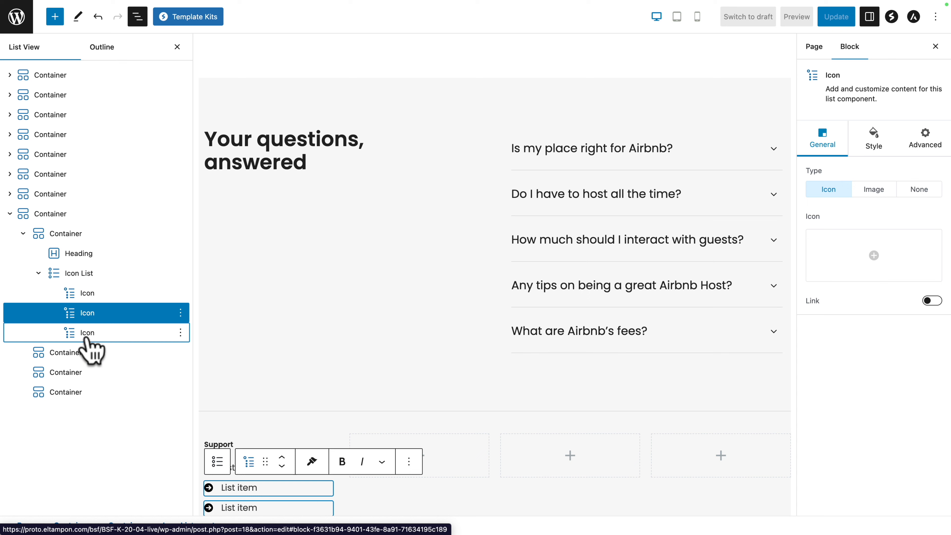
{"action": "left_click", "coordinate": [88, 335]}
{"action": "left_click", "coordinate": [70, 276]}
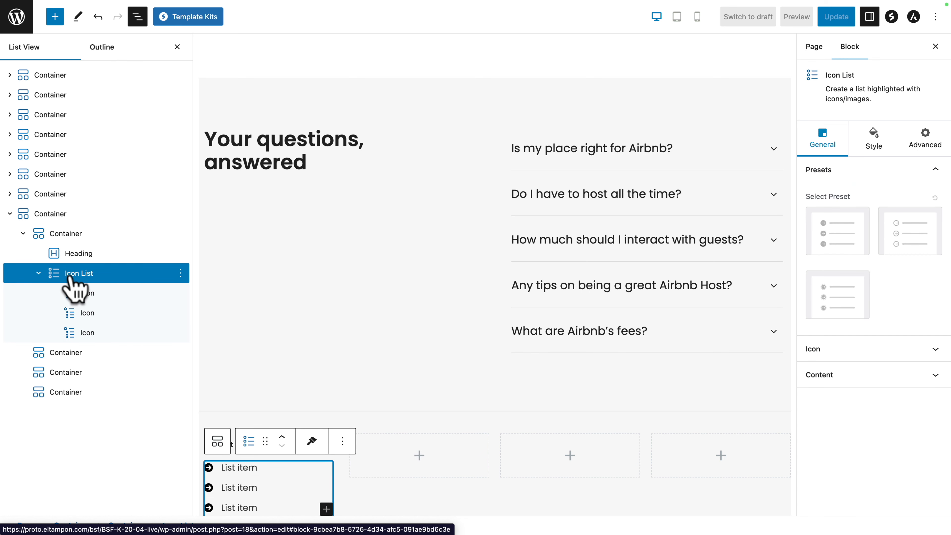
- Remove the default arrow icon from the Icon List and show the list's content layout settings
{"action": "left_click", "coordinate": [840, 353]}
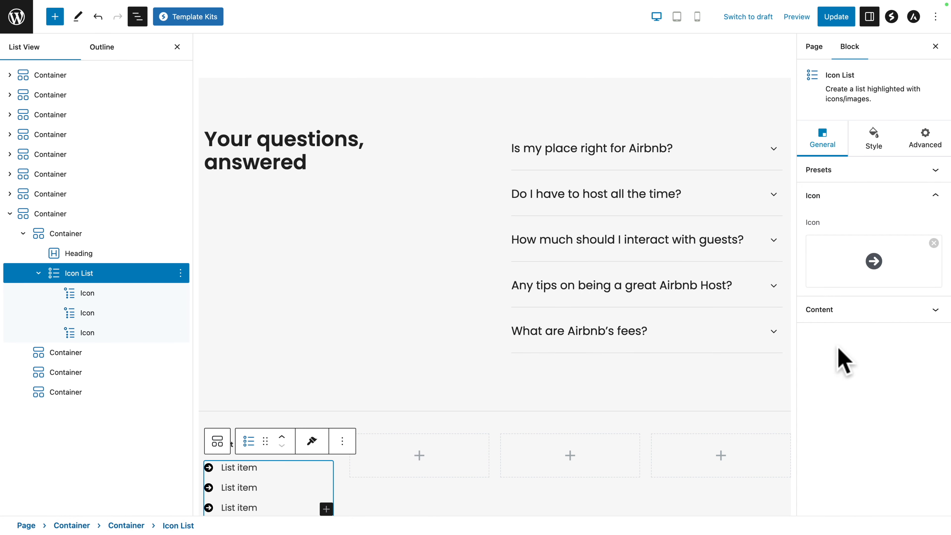
{"action": "left_click", "coordinate": [933, 243]}
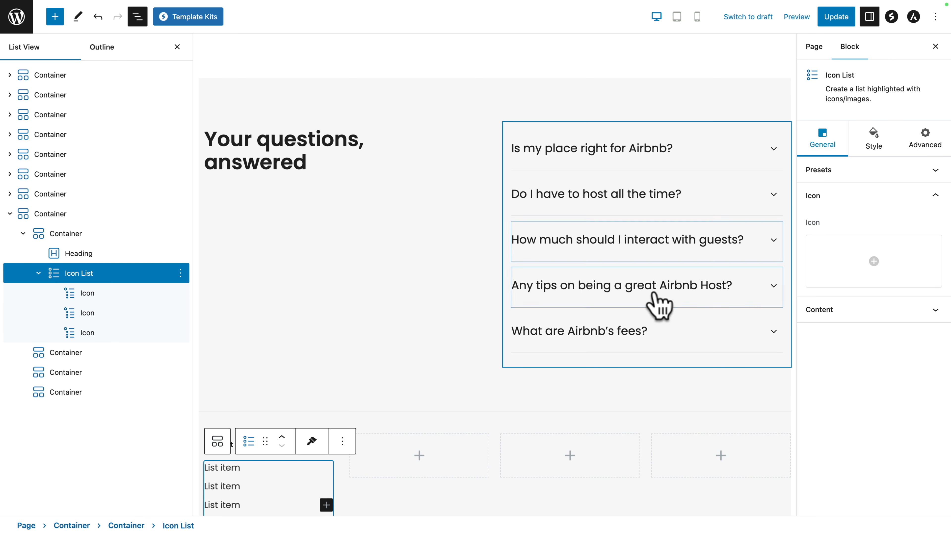
{"action": "scroll", "coordinate": [587, 331], "scroll_direction": "down", "scroll_amount": 5}
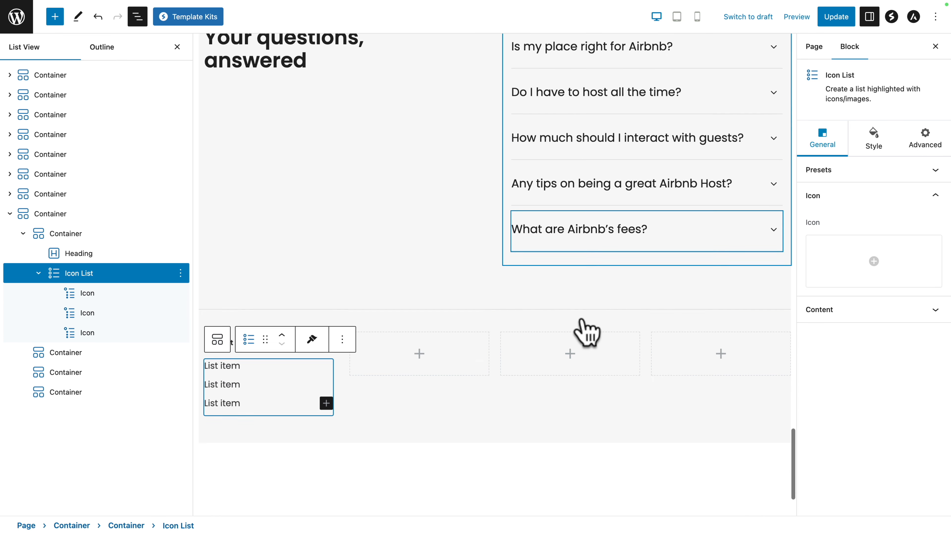
{"action": "left_click", "coordinate": [863, 313]}
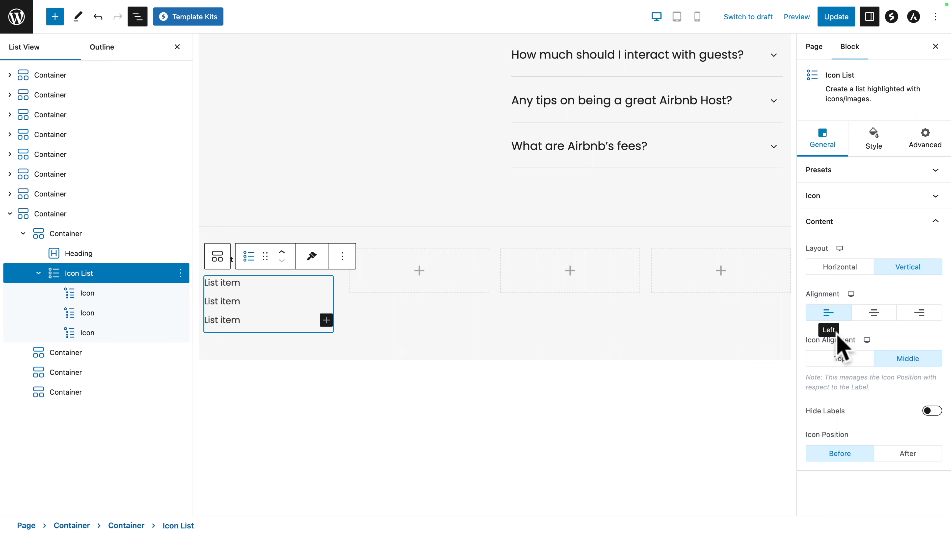
- Set the Icon List label typography to a font size of 13 px and specify its line height in pixels
{"action": "left_click", "coordinate": [874, 147]}
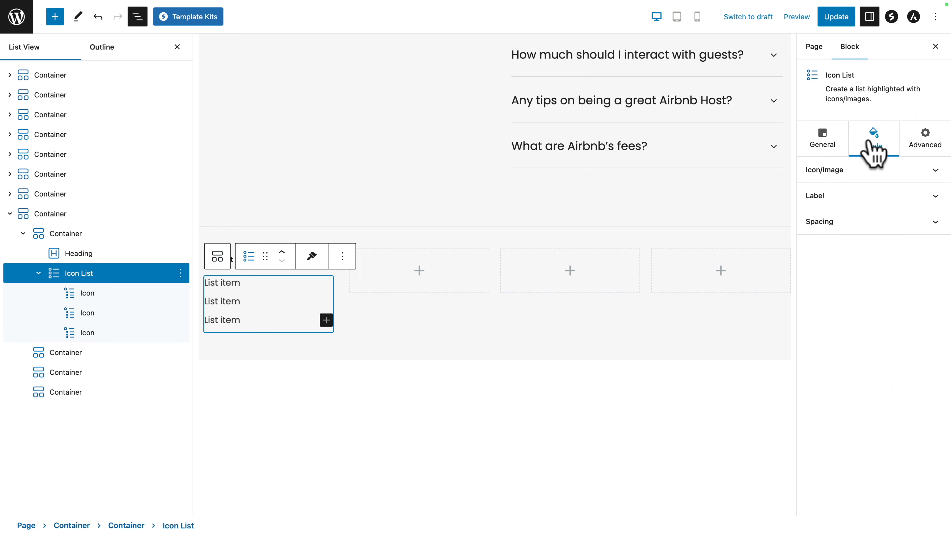
{"action": "left_click", "coordinate": [827, 199]}
{"action": "left_click", "coordinate": [933, 274]}
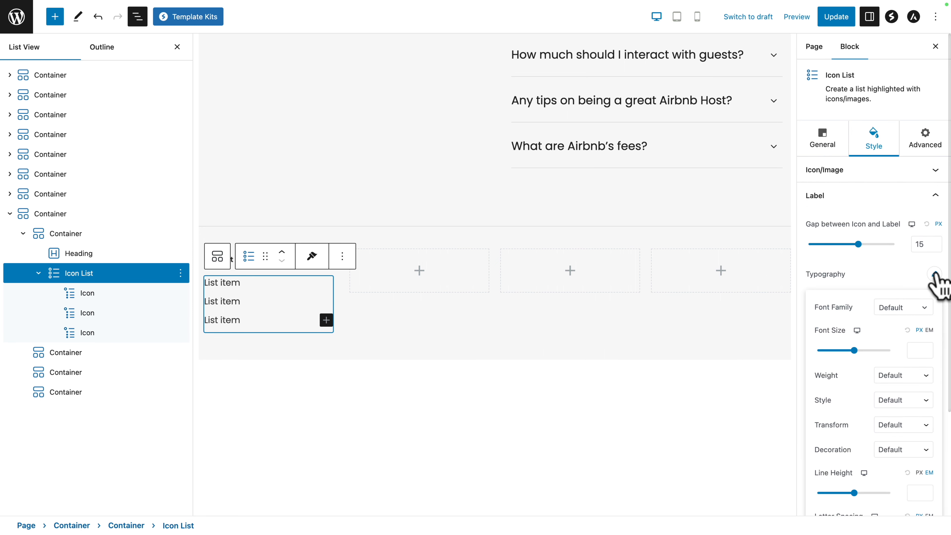
{"action": "type", "text": "13"}
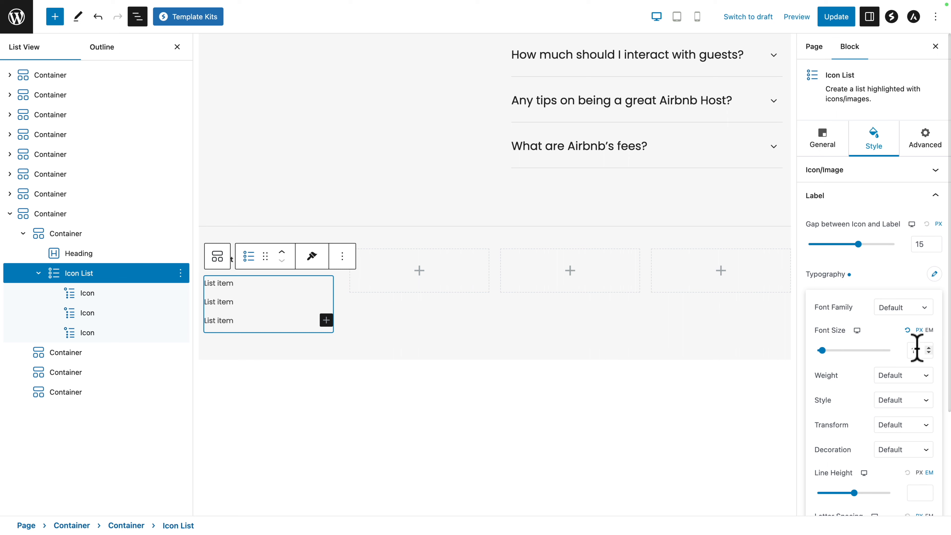
{"action": "left_click", "coordinate": [919, 472]}
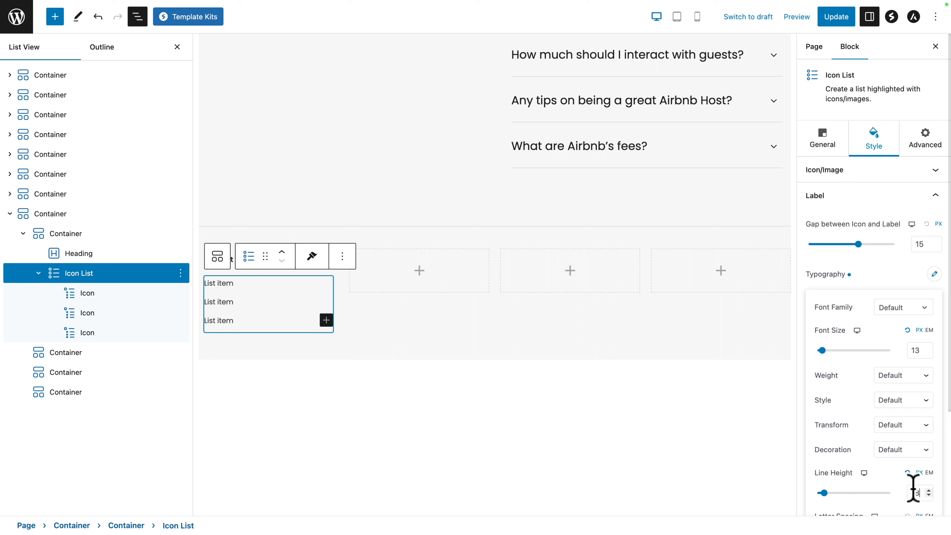
{"action": "left_click", "coordinate": [870, 264]}
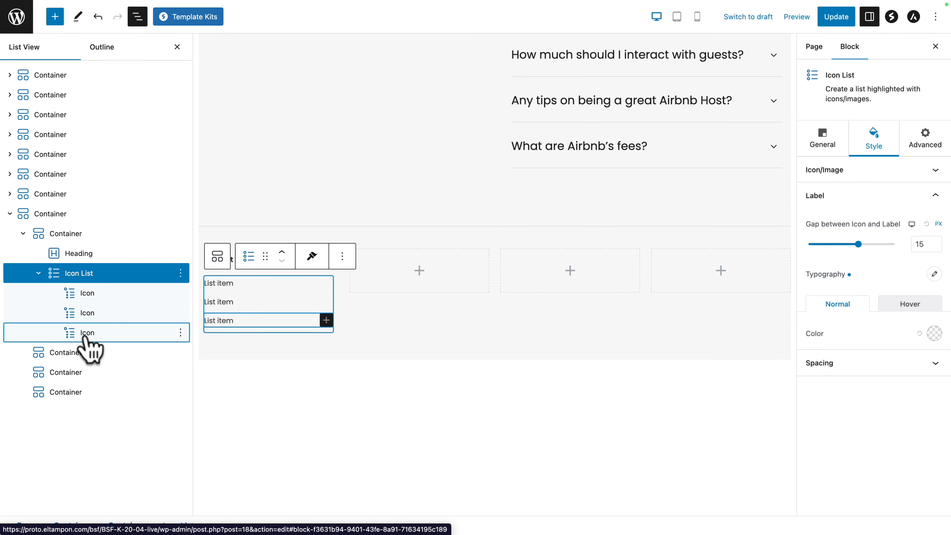
- Duplicate the last item of the Icon List until the list holds seven items
{"action": "left_click", "coordinate": [87, 334]}
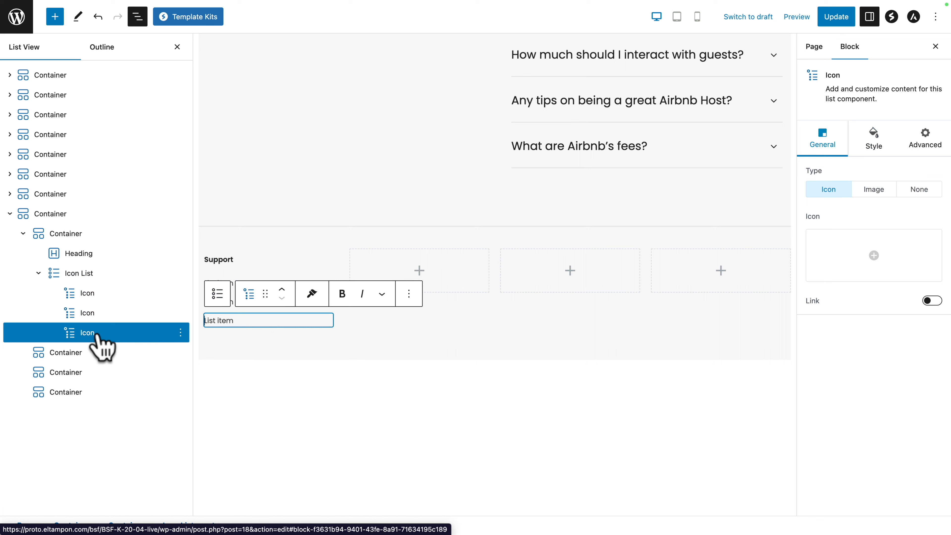
{"action": "left_click", "coordinate": [180, 333]}
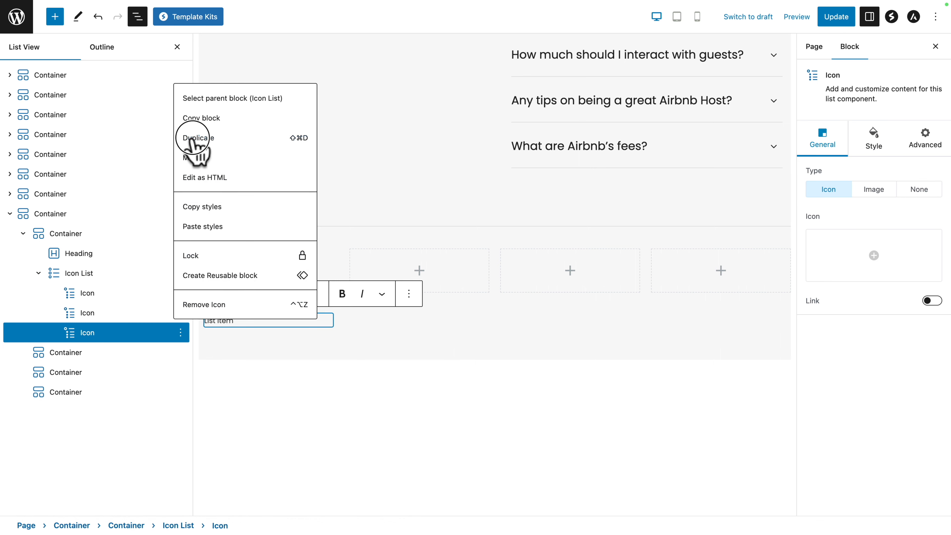
{"action": "left_click", "coordinate": [198, 138]}
{"action": "left_click", "coordinate": [180, 352]}
{"action": "key", "text": "shift+super+d"}
{"action": "key", "text": "shift+super+d"}
{"action": "key", "text": "shift+super+d"}
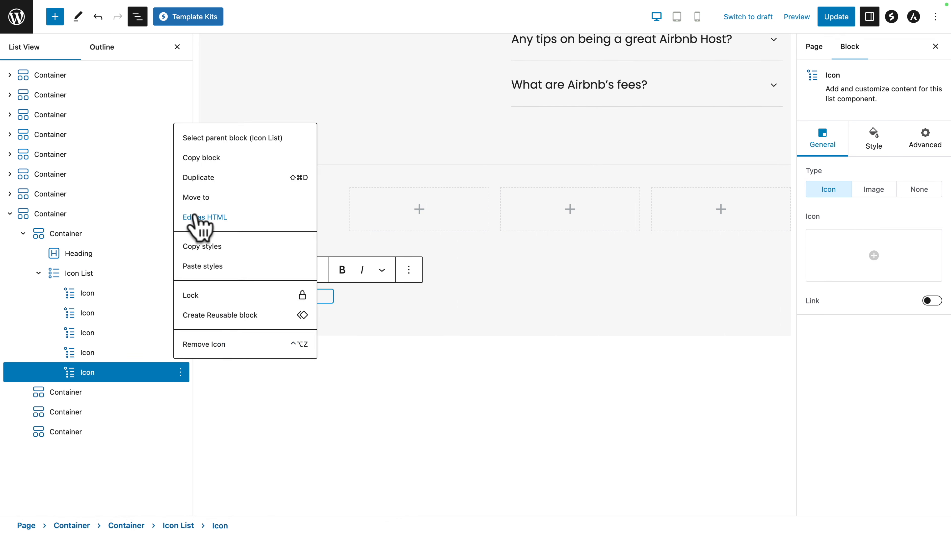
{"action": "key", "text": "Escape"}
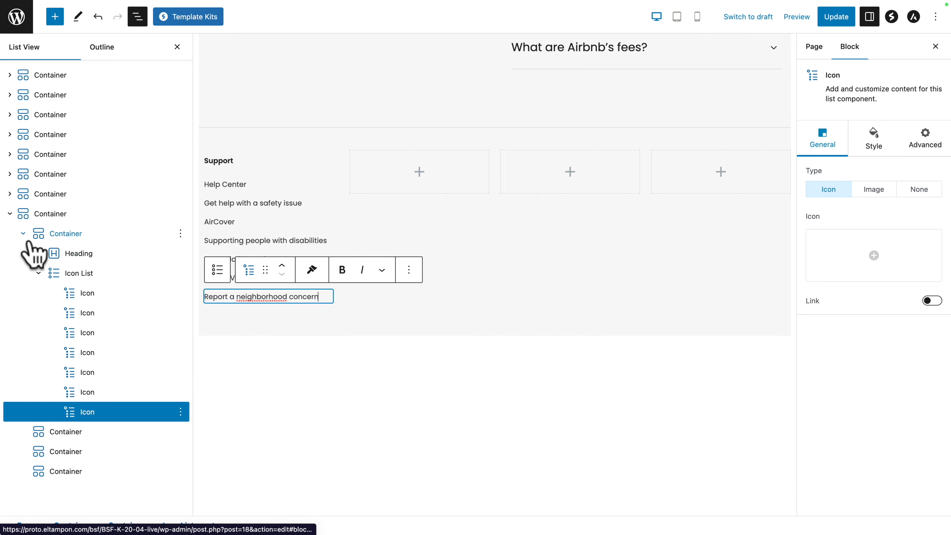
- Collapse the Support column in the block structure and remove the three empty containers beside it
{"action": "left_click", "coordinate": [23, 234]}
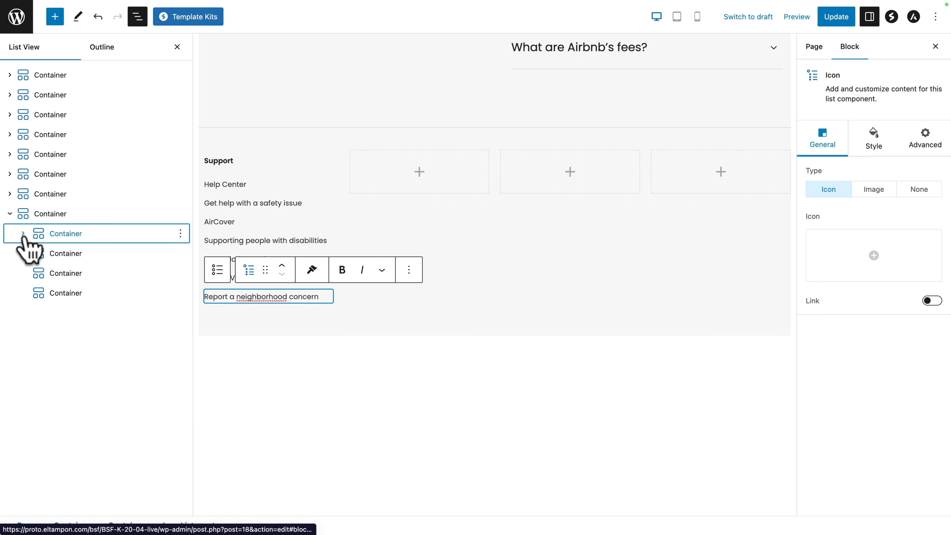
{"action": "left_click", "coordinate": [39, 255]}
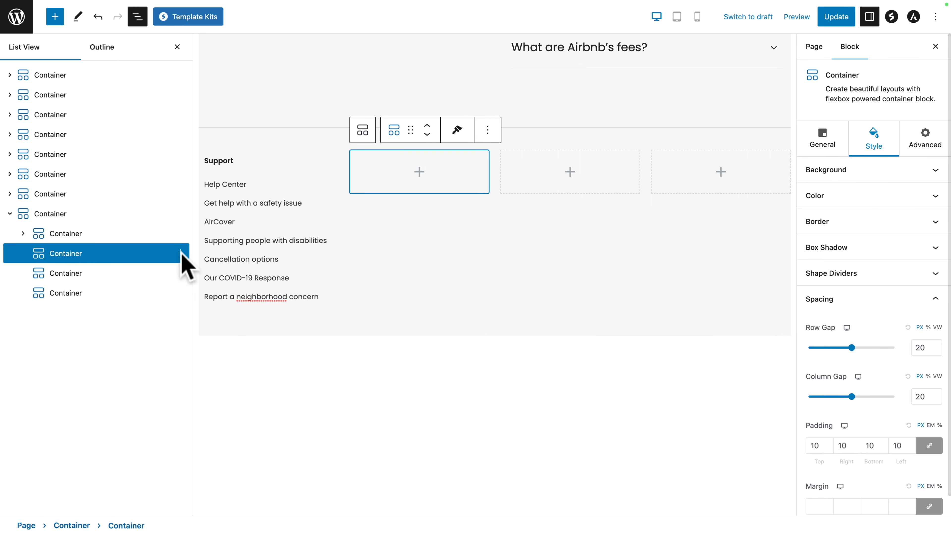
{"action": "left_click", "coordinate": [180, 254]}
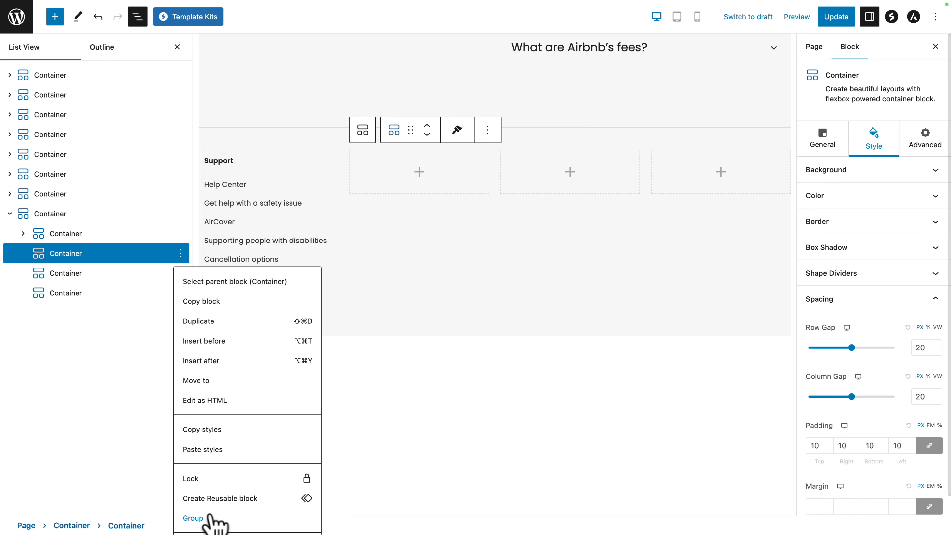
{"action": "scroll", "coordinate": [211, 518], "scroll_direction": "down", "scroll_amount": 1}
{"action": "left_click", "coordinate": [211, 518]}
{"action": "left_click", "coordinate": [181, 253]}
{"action": "scroll", "coordinate": [213, 516], "scroll_direction": "down", "scroll_amount": 1}
{"action": "left_click", "coordinate": [212, 516]}
{"action": "left_click", "coordinate": [179, 258]}
{"action": "left_click", "coordinate": [180, 254]}
{"action": "scroll", "coordinate": [206, 438], "scroll_direction": "down", "scroll_amount": 1}
{"action": "left_click", "coordinate": [212, 524]}
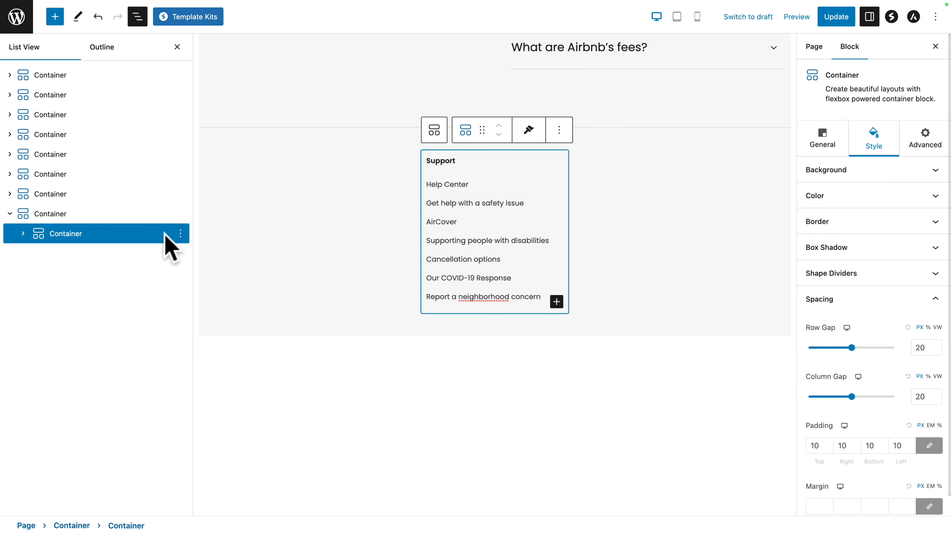
- Duplicate the finished Support column three times to make four footer columns
{"action": "left_click", "coordinate": [180, 233]}
{"action": "left_click", "coordinate": [199, 299]}
{"action": "left_click", "coordinate": [180, 253]}
{"action": "left_click", "coordinate": [197, 322]}
{"action": "left_click", "coordinate": [180, 273]}
{"action": "left_click", "coordinate": [198, 53]}
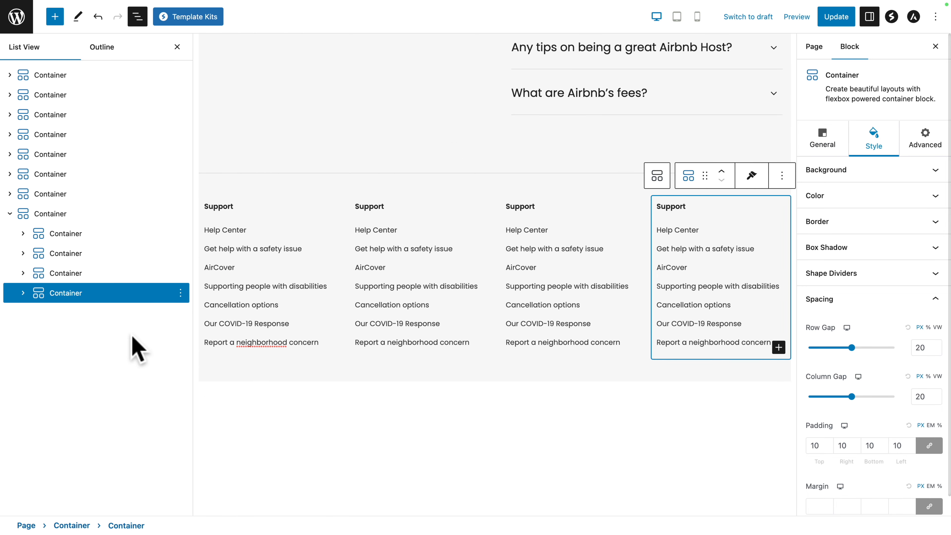
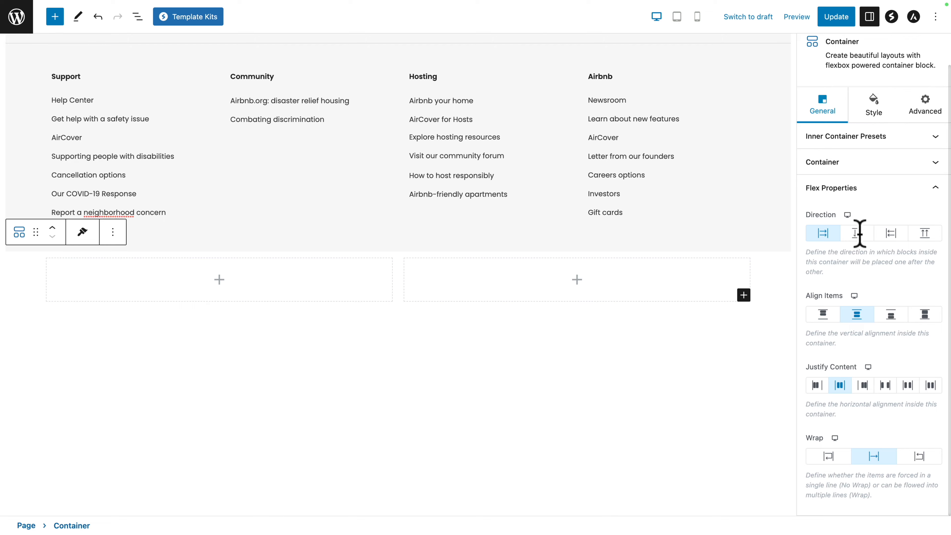
- Stack the two inner containers of the section below the link columns vertically and expand that section in the block structure
{"action": "left_click", "coordinate": [857, 233]}
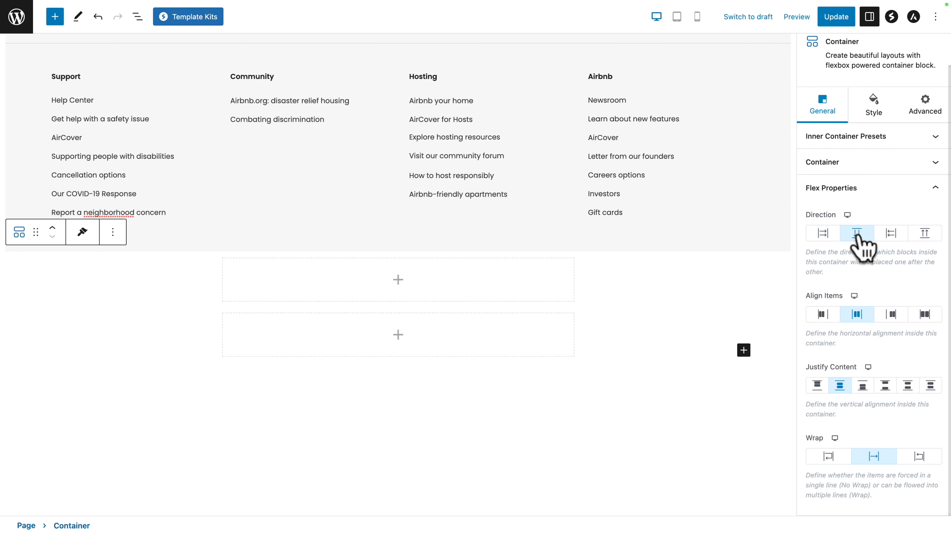
{"action": "left_click", "coordinate": [137, 17]}
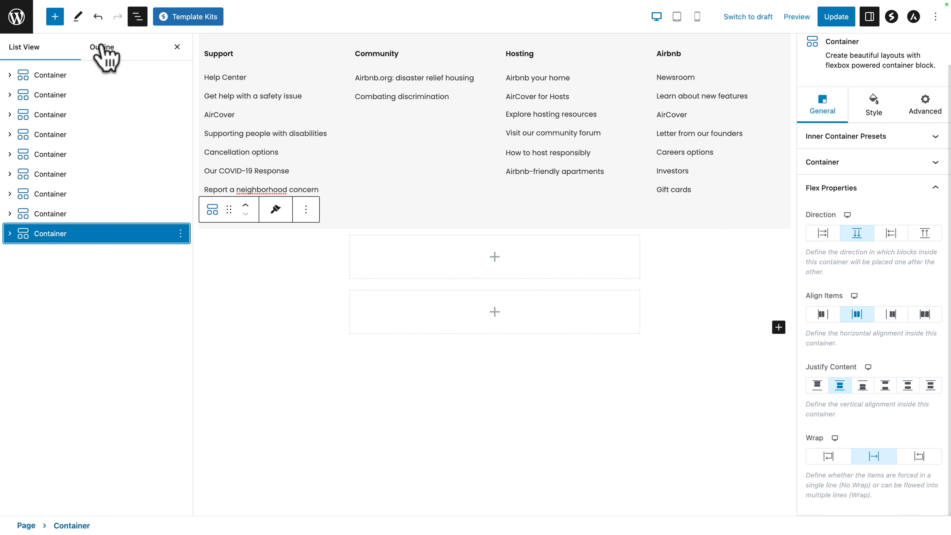
{"action": "left_click", "coordinate": [10, 234]}
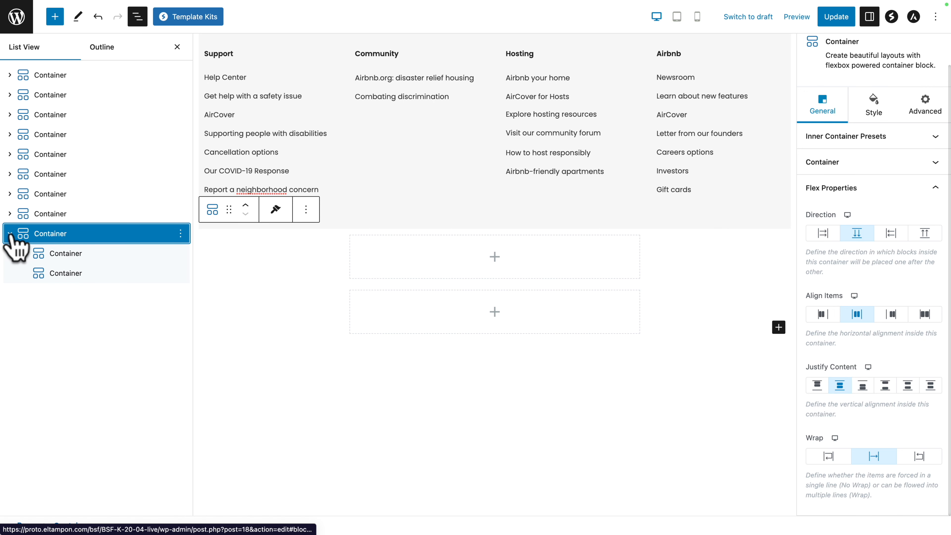
- Set the custom width of both inner containers in the new section to 100%
{"action": "left_click", "coordinate": [61, 253]}
{"action": "left_click", "coordinate": [61, 273]}
{"action": "left_click", "coordinate": [60, 255]}
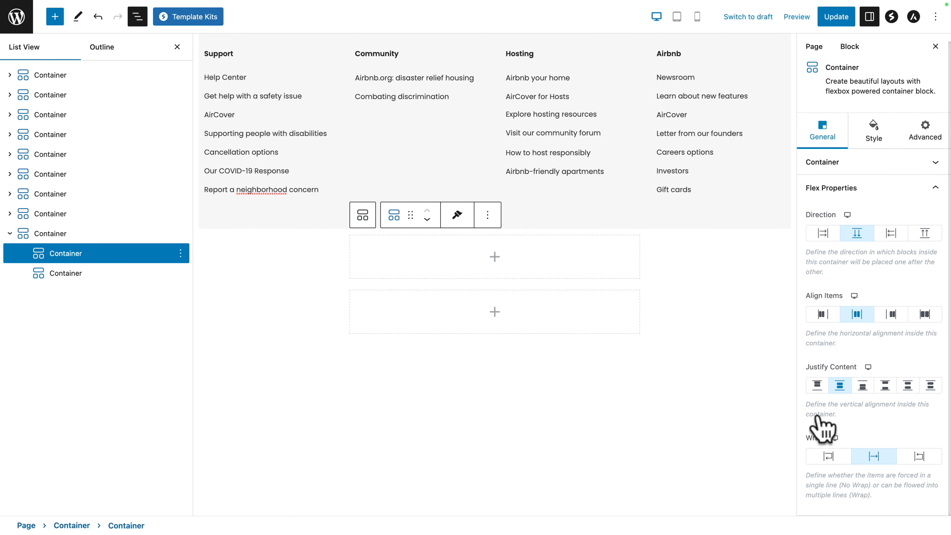
{"action": "left_click", "coordinate": [824, 166]}
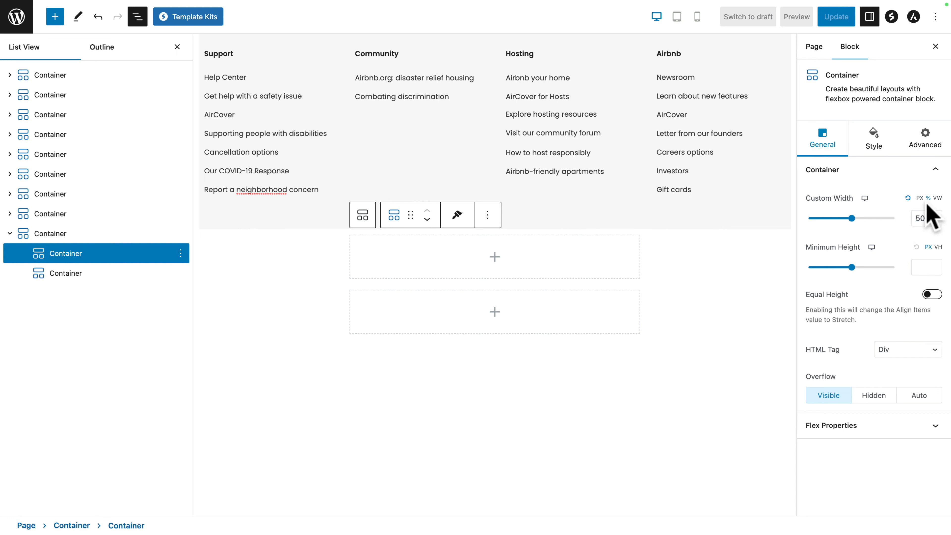
{"action": "left_click", "coordinate": [894, 219]}
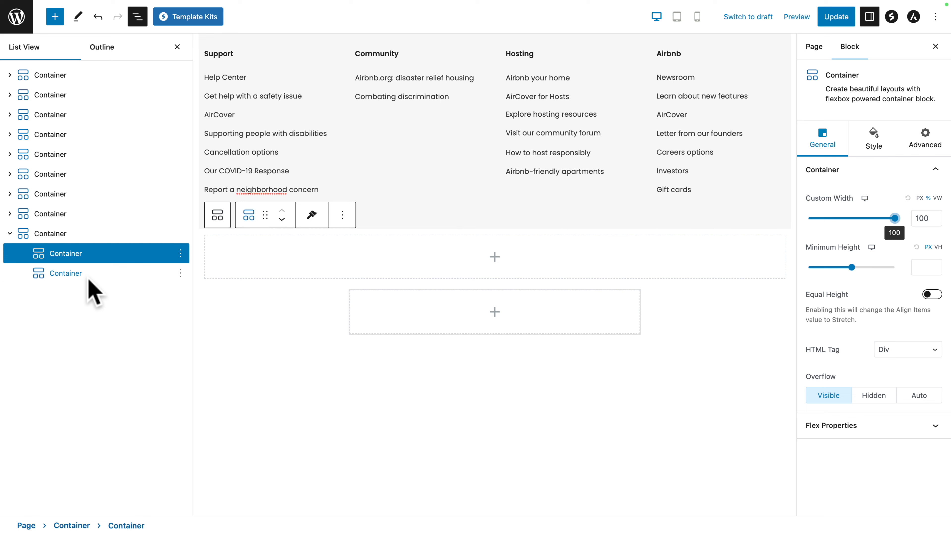
{"action": "left_click", "coordinate": [62, 275]}
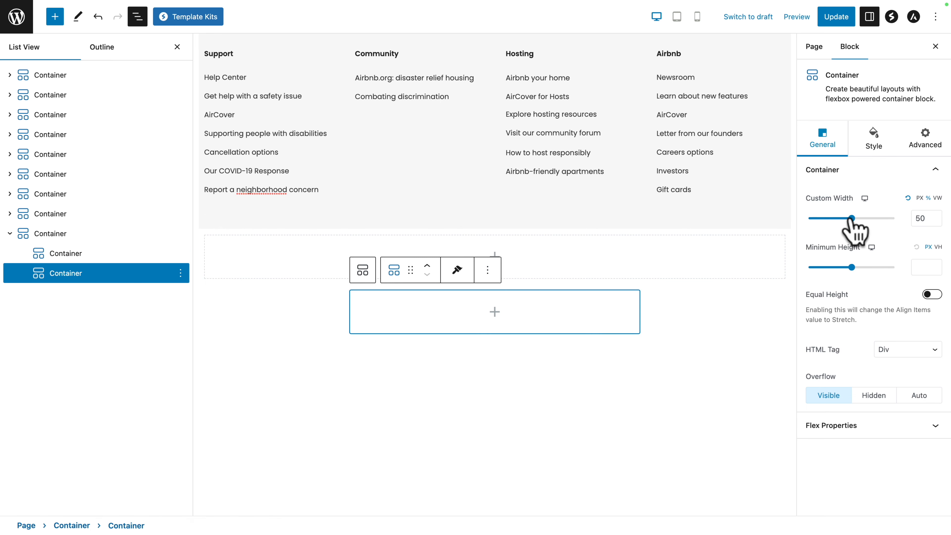
{"action": "left_click_drag", "start_coordinate": [853, 218], "coordinate": [895, 218]}
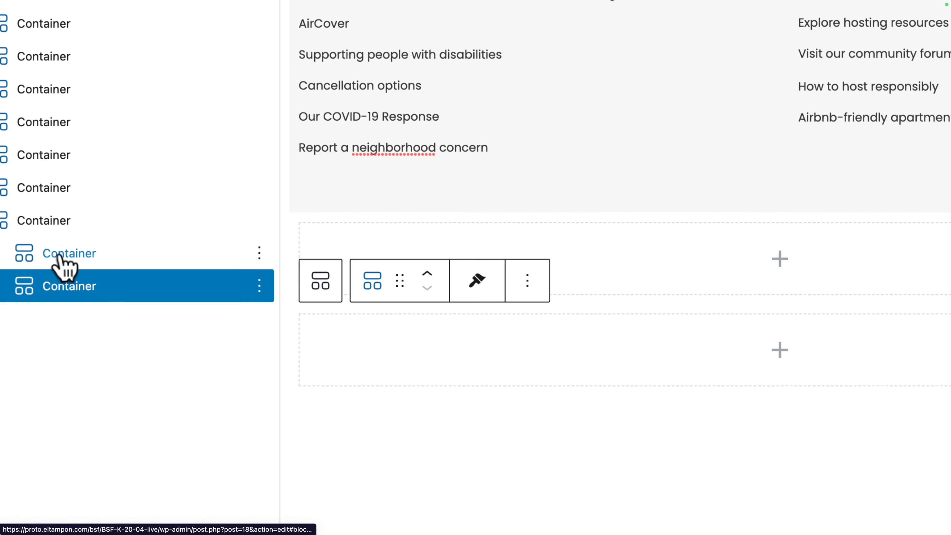
- Give the upper inner container a solid #DDDDDD border with a bottom width of 1 and 0 on the other sides
{"action": "left_click", "coordinate": [60, 255]}
{"action": "left_click", "coordinate": [873, 147]}
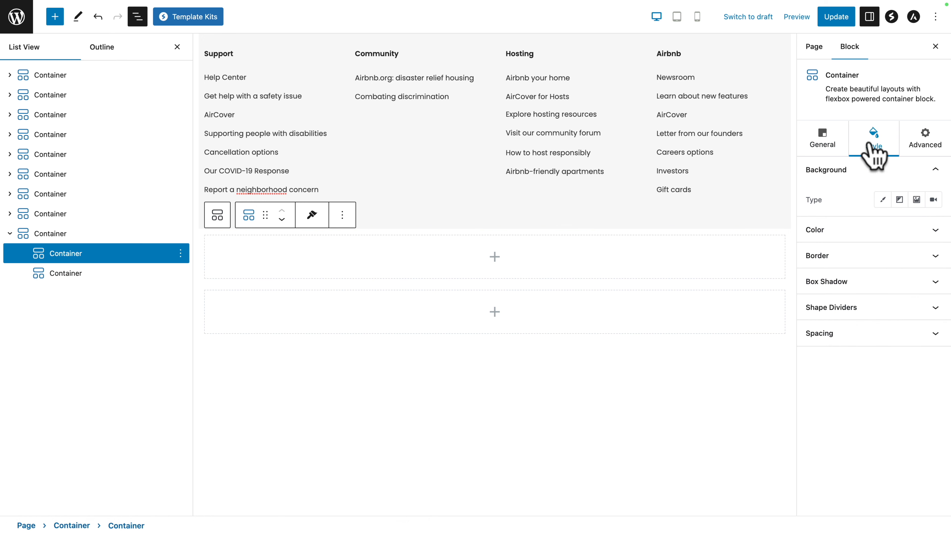
{"action": "left_click", "coordinate": [818, 260]}
{"action": "left_click", "coordinate": [884, 255]}
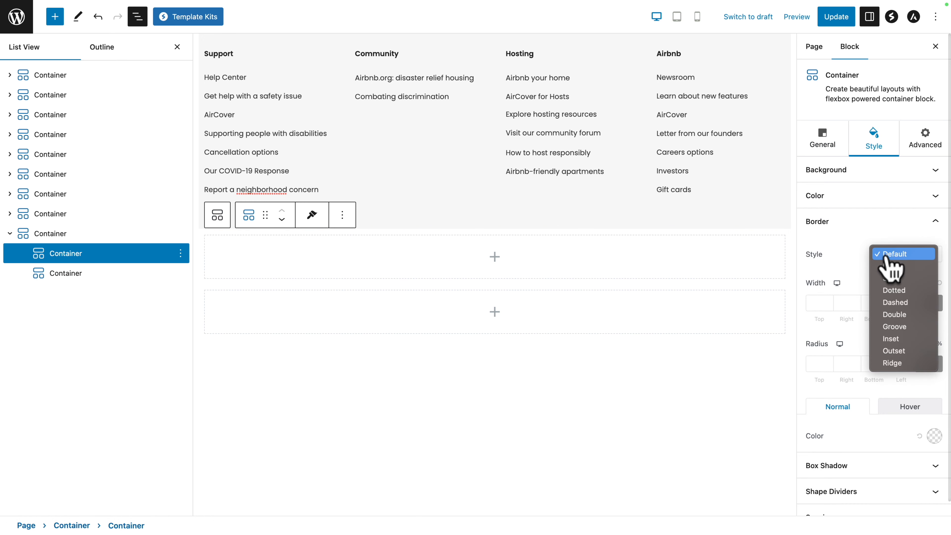
{"action": "left_click", "coordinate": [891, 277]}
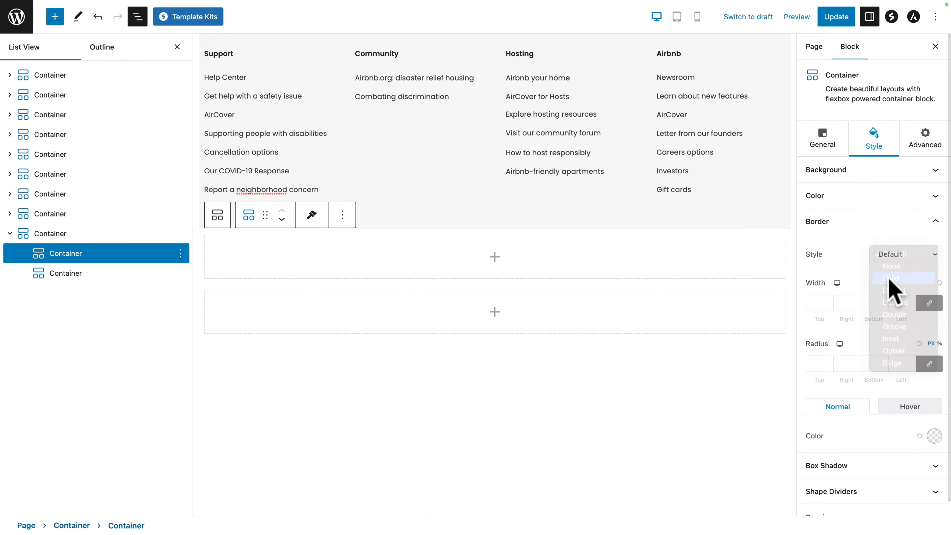
{"action": "left_click", "coordinate": [928, 304]}
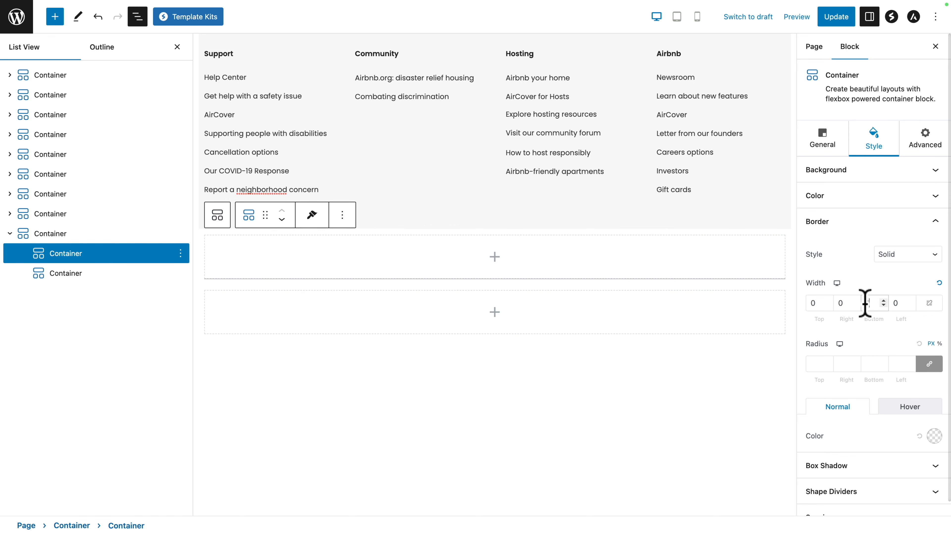
{"action": "left_click", "coordinate": [935, 435]}
{"action": "left_click", "coordinate": [884, 366]}
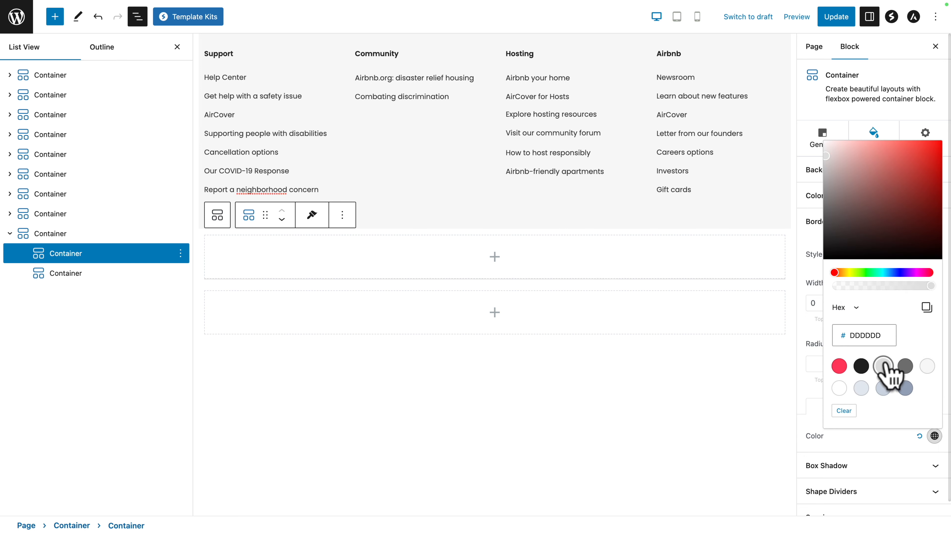
{"action": "left_click", "coordinate": [807, 330]}
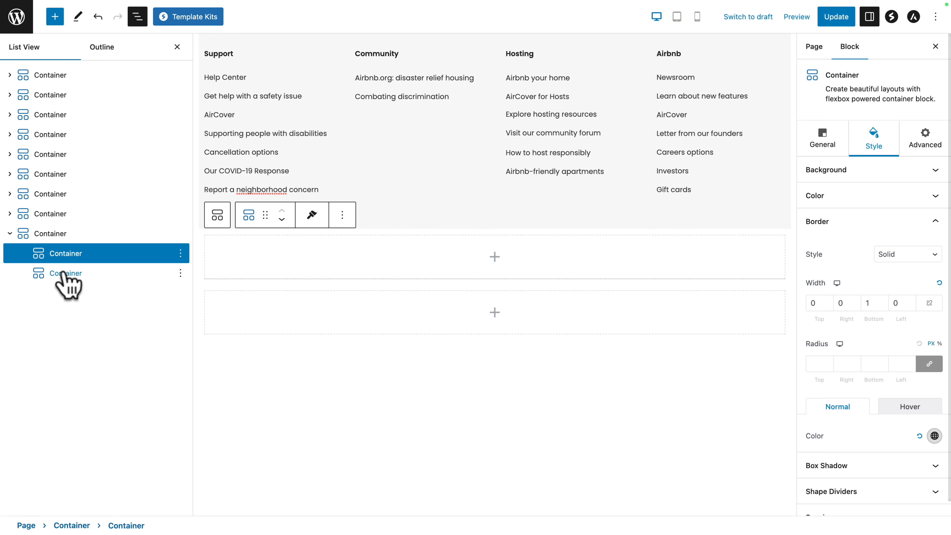
- Set the parent container of the new section to a solid #F7F7F7 background color
{"action": "left_click", "coordinate": [45, 235]}
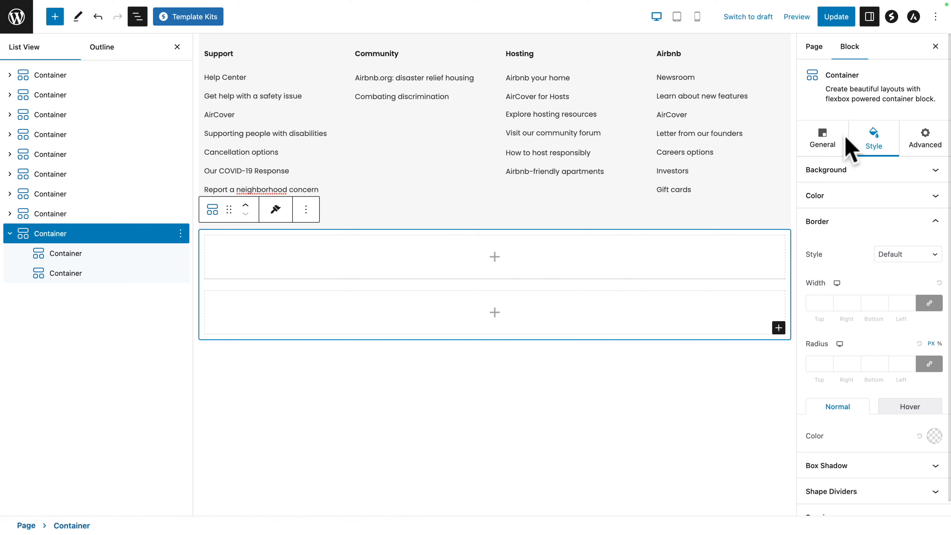
{"action": "left_click", "coordinate": [876, 171]}
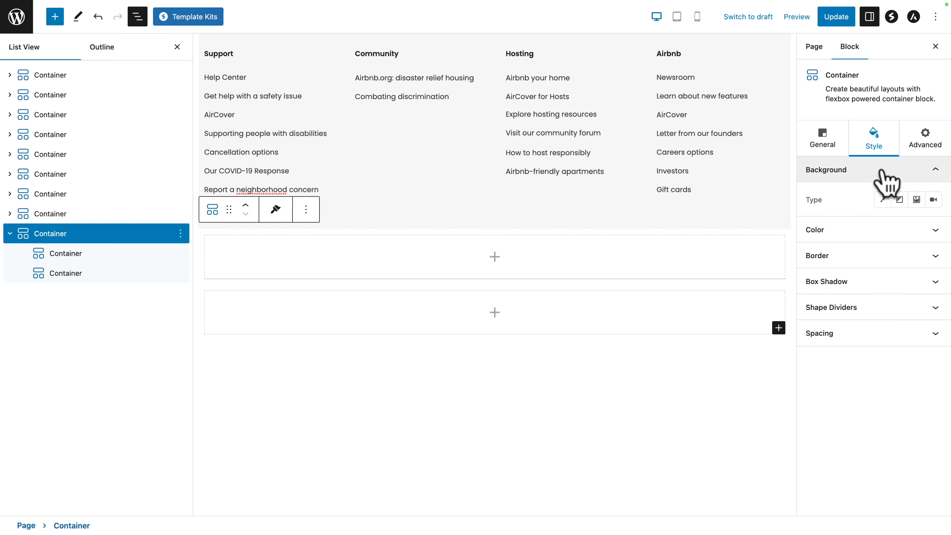
{"action": "left_click", "coordinate": [883, 200]}
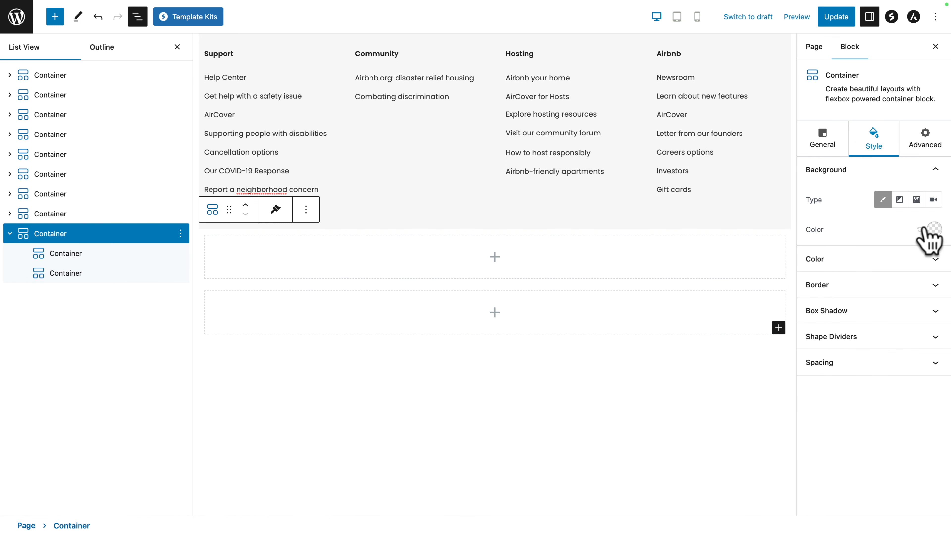
{"action": "left_click", "coordinate": [934, 229]}
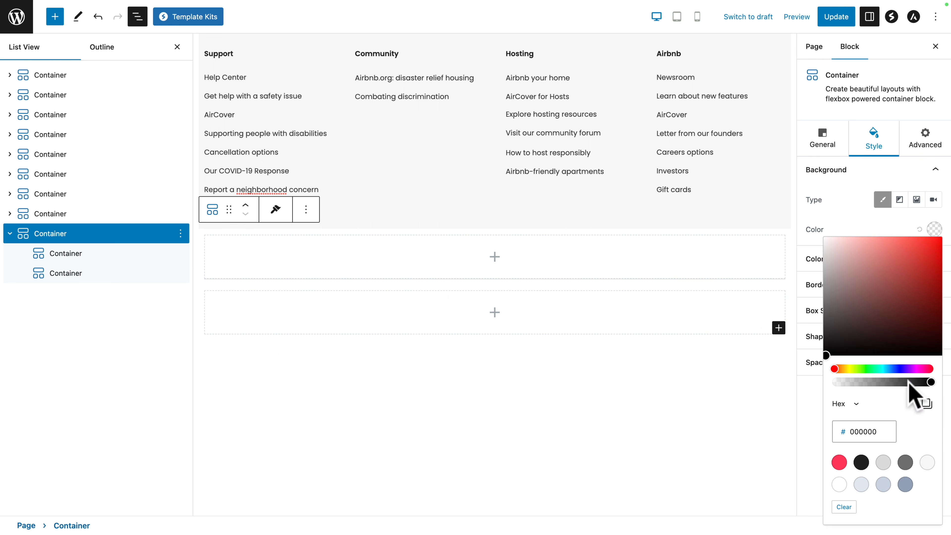
{"action": "left_click", "coordinate": [927, 463]}
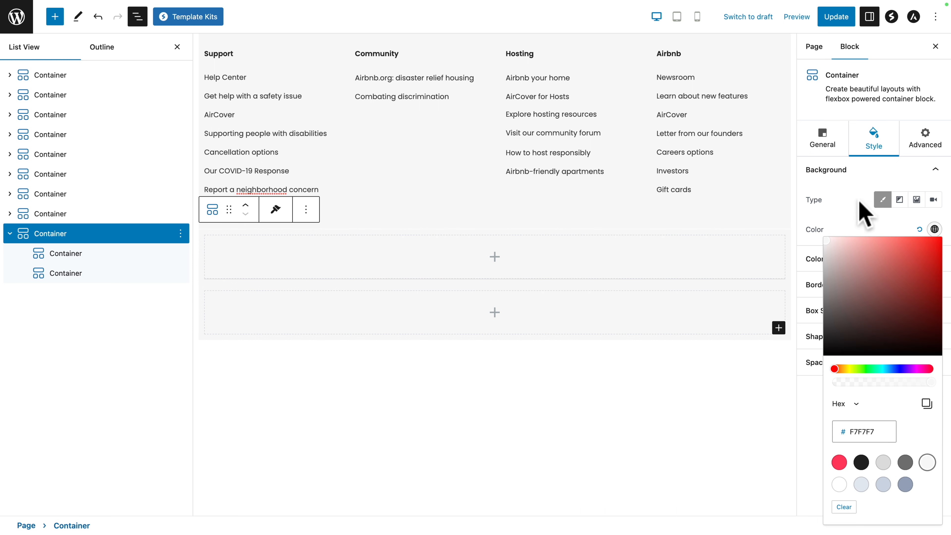
{"action": "left_click", "coordinate": [859, 223]}
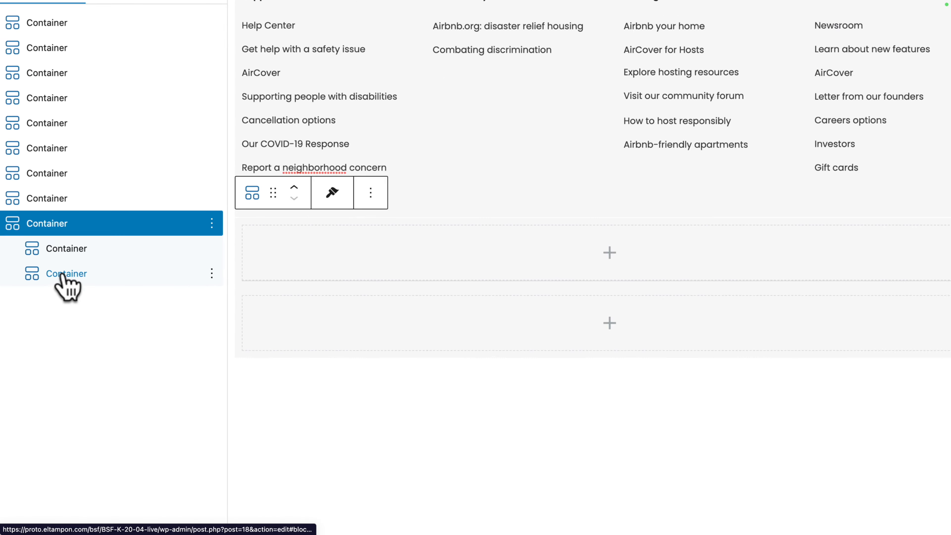
- Insert an Icon List block in the bottom footer section, starting from its lower inner container
{"action": "left_click", "coordinate": [63, 274]}
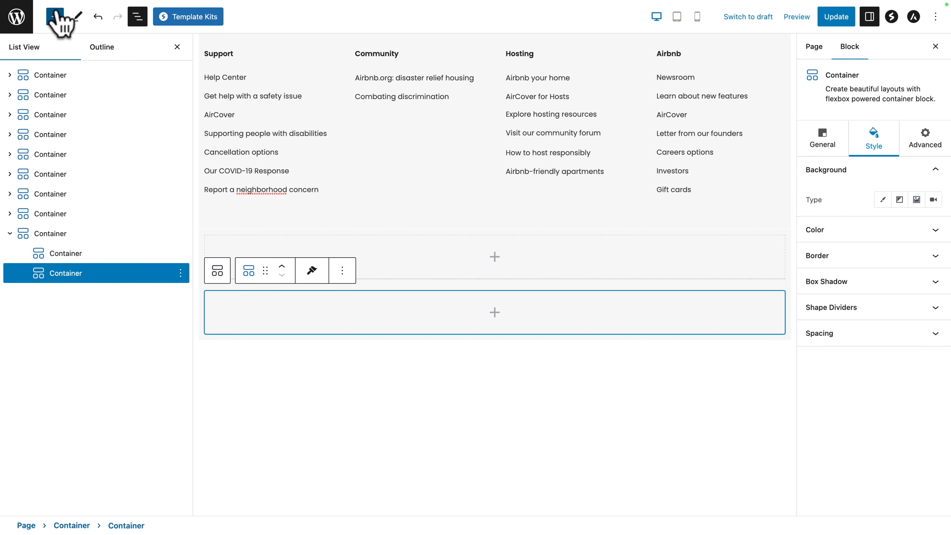
{"action": "left_click", "coordinate": [56, 14]}
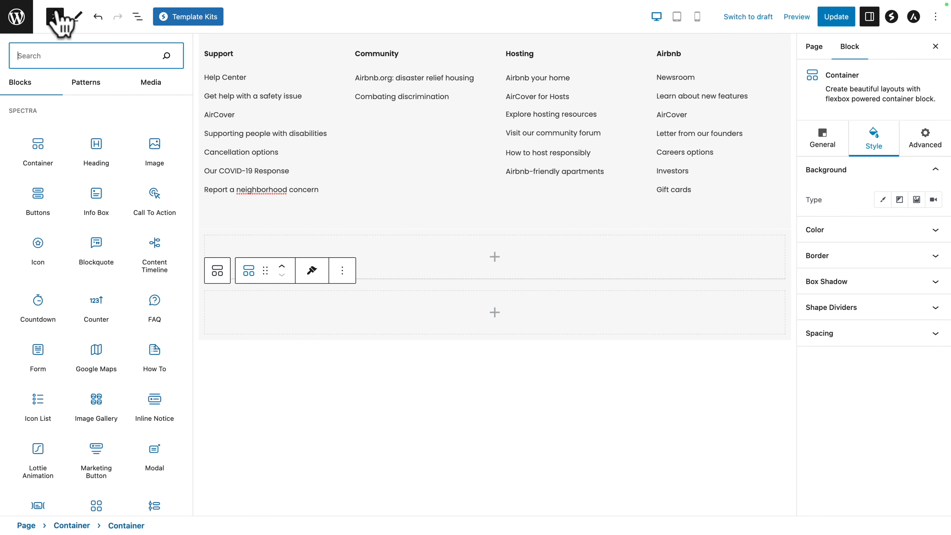
{"action": "type", "text": "icon l"}
{"action": "mouse_move", "coordinate": [32, 116]}
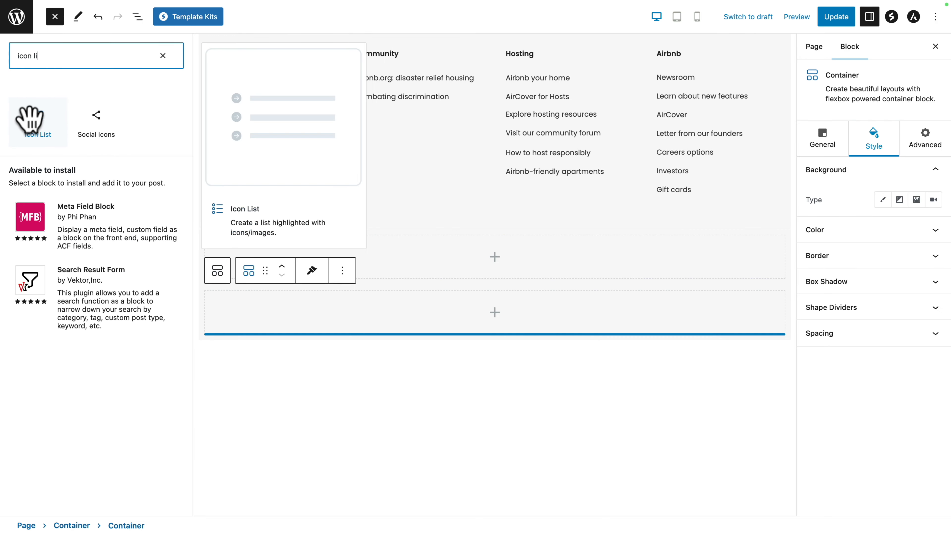
{"action": "left_click", "coordinate": [30, 119]}
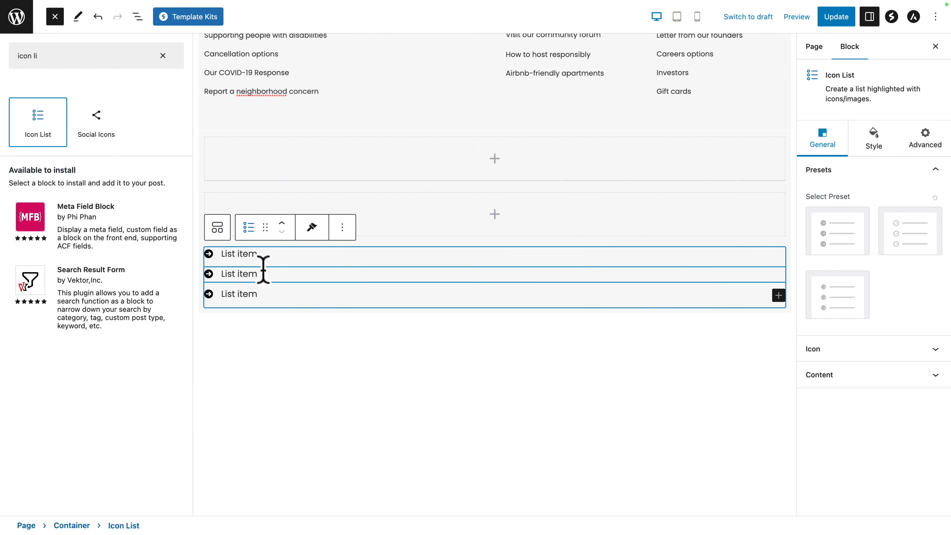
- Copy the style of the icon list under the Support heading
{"action": "scroll", "coordinate": [267, 283], "scroll_direction": "up", "scroll_amount": 4}
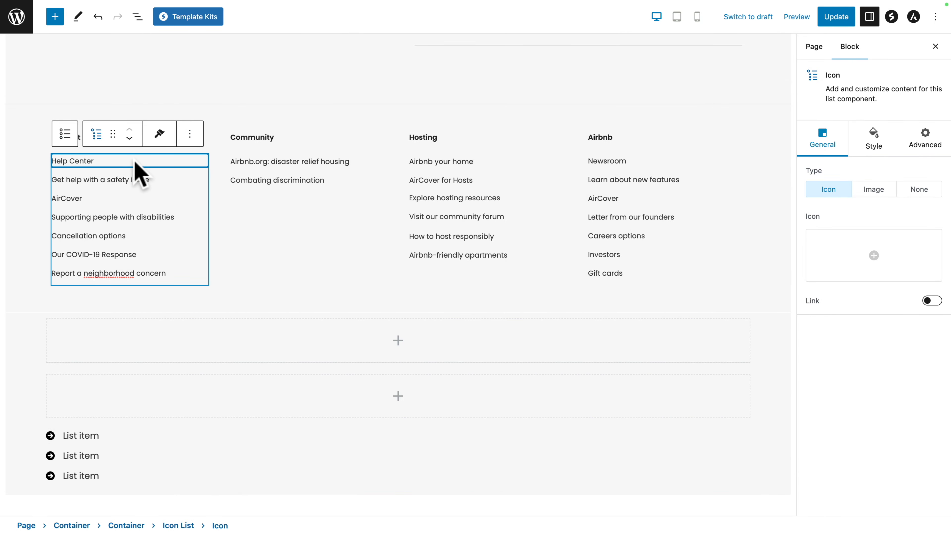
{"action": "left_click", "coordinate": [138, 17]}
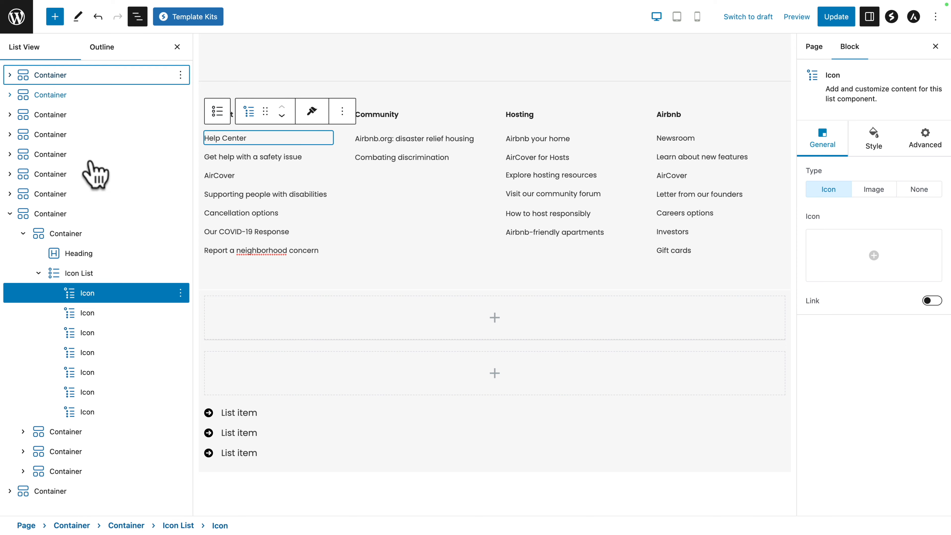
{"action": "left_click", "coordinate": [78, 304]}
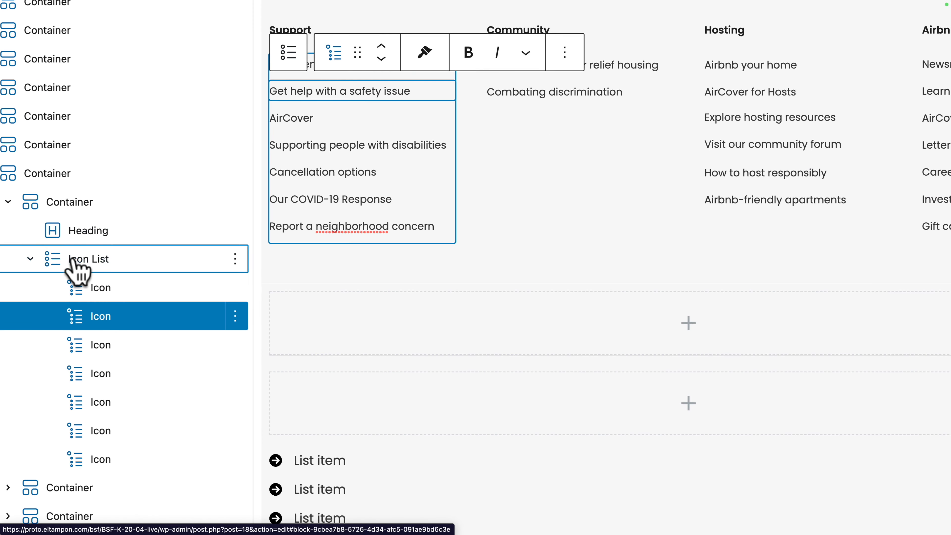
{"action": "left_click", "coordinate": [71, 273]}
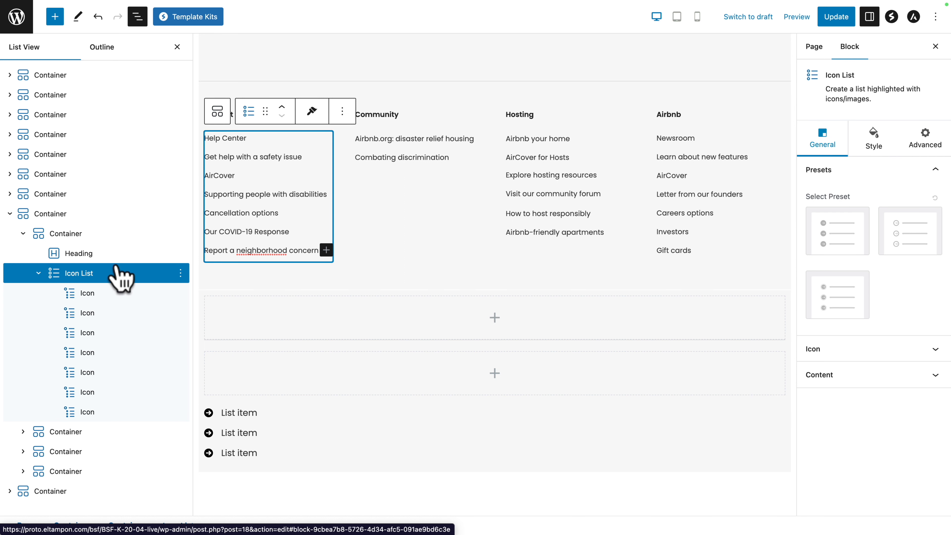
{"action": "left_click", "coordinate": [312, 112]}
{"action": "left_click", "coordinate": [314, 135]}
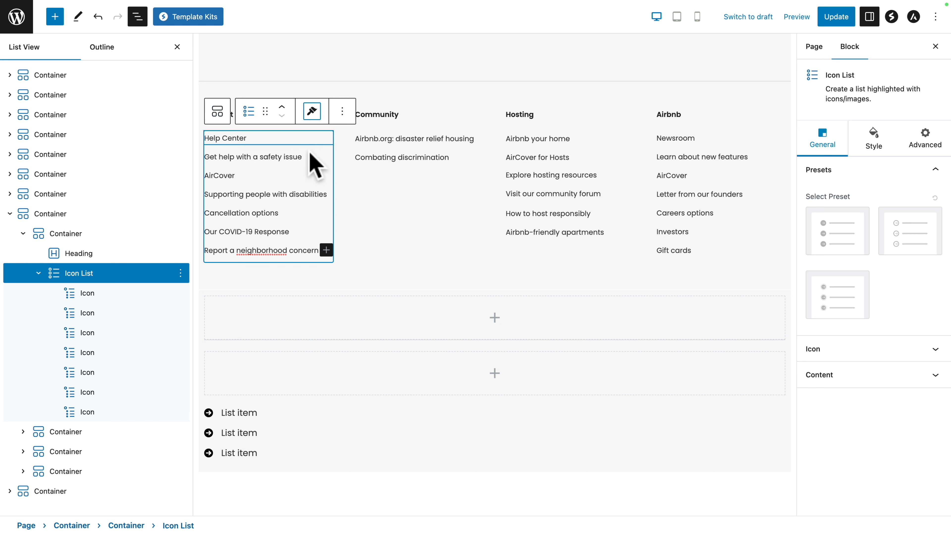
- Paste the copied style onto the new icon list and move the list into the lower inner container of the bottom section
{"action": "scroll", "coordinate": [316, 225], "scroll_direction": "down", "scroll_amount": 2}
{"action": "scroll", "coordinate": [315, 224], "scroll_direction": "down", "scroll_amount": 3}
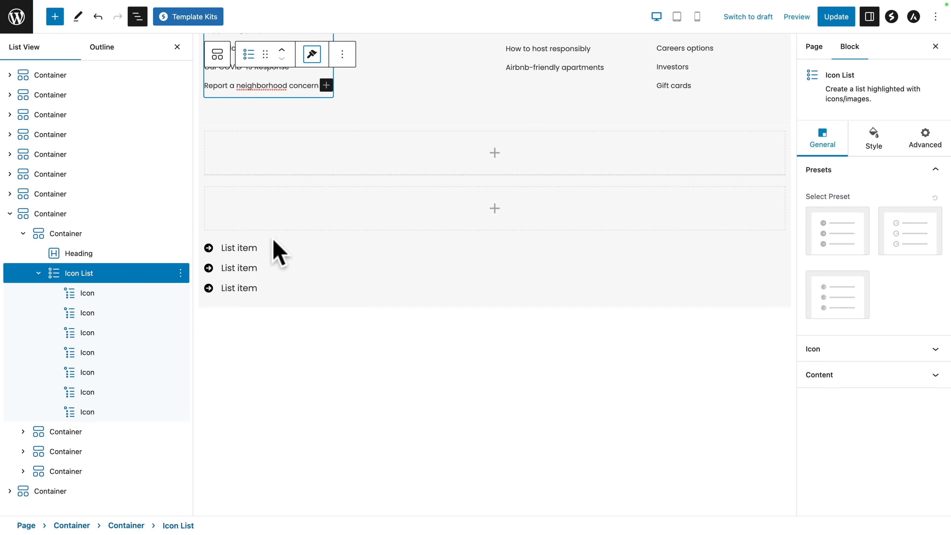
{"action": "left_click", "coordinate": [261, 249]}
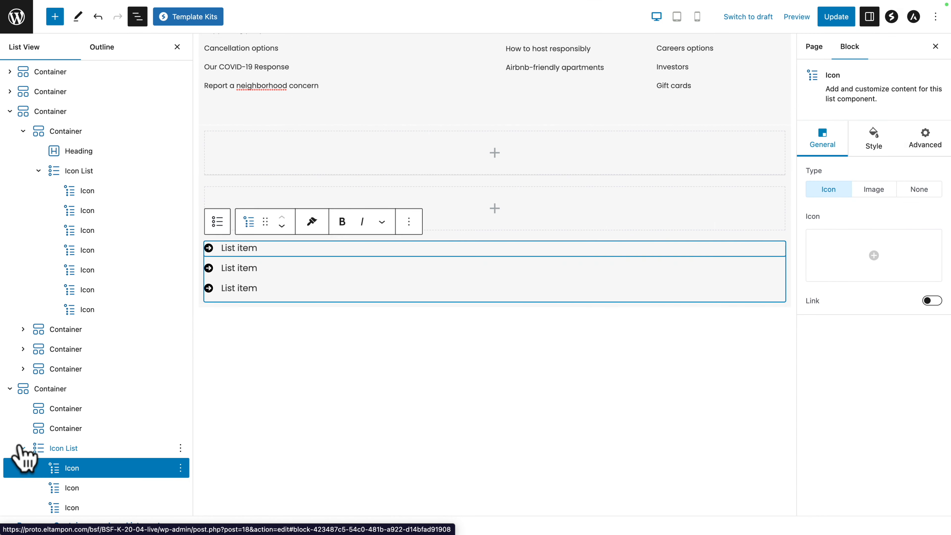
{"action": "left_click", "coordinate": [56, 449]}
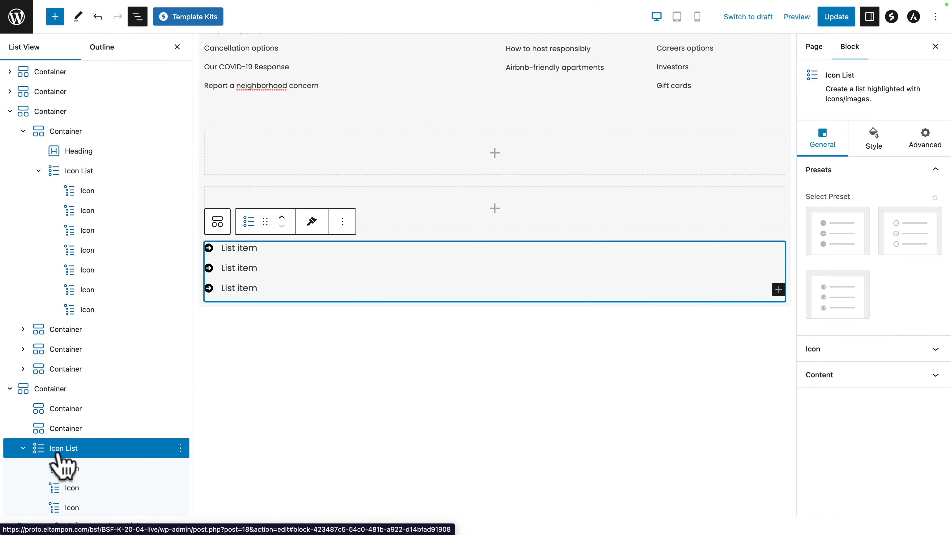
{"action": "left_click", "coordinate": [312, 222]}
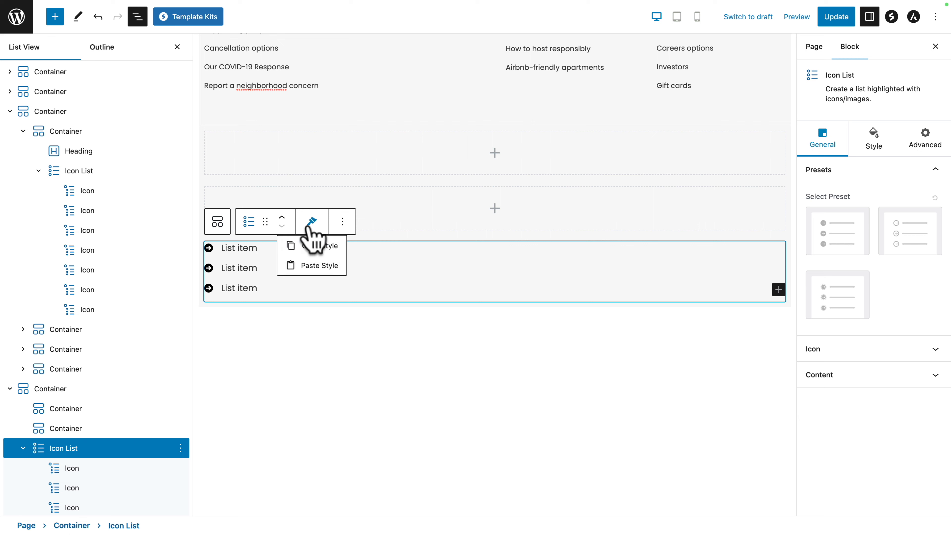
{"action": "left_click", "coordinate": [308, 265]}
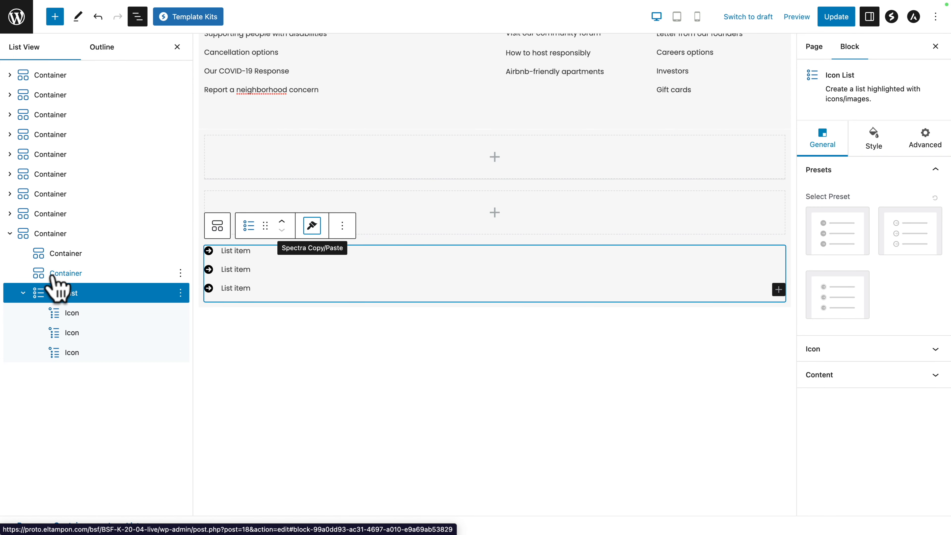
{"action": "left_click", "coordinate": [23, 293]}
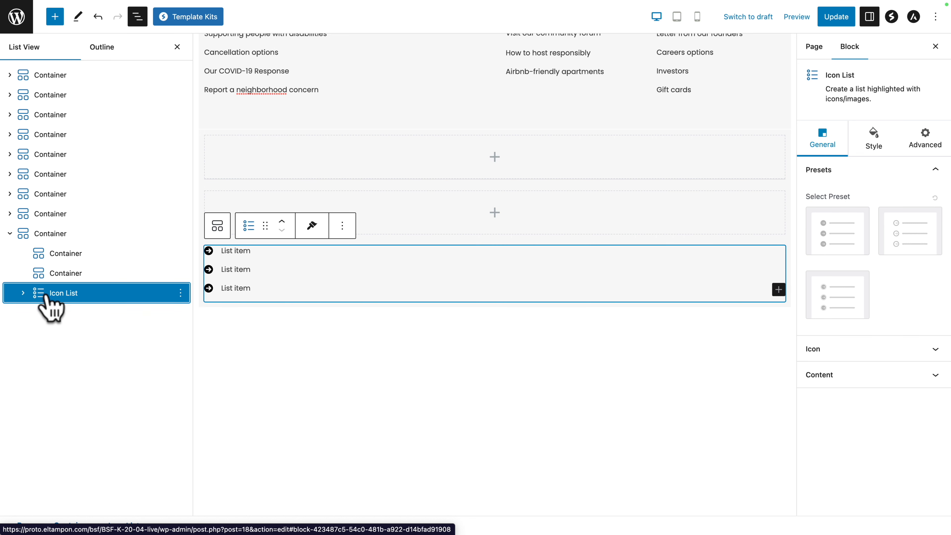
{"action": "left_click_drag", "start_coordinate": [47, 296], "coordinate": [135, 279]}
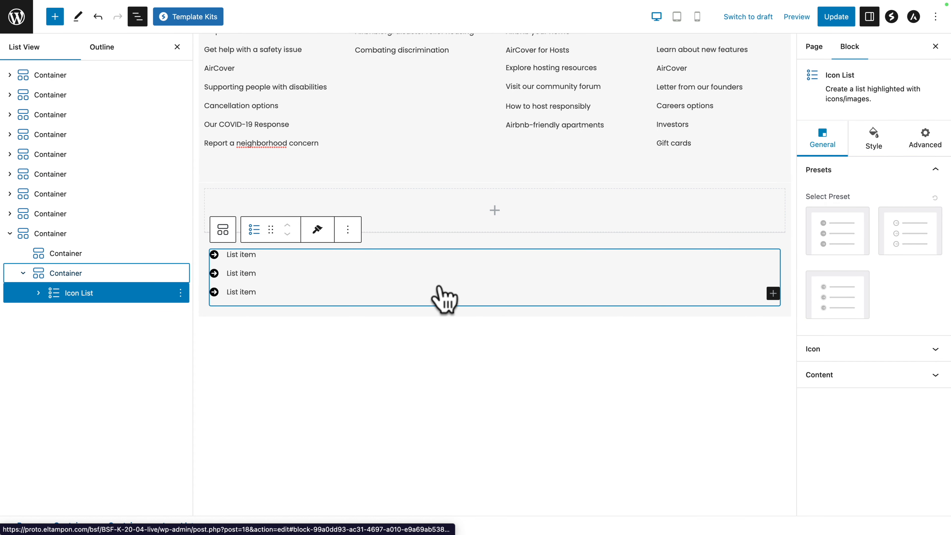
- Remove the arrow icon from the new icon list and set its content layout to Horizontal
{"action": "left_click", "coordinate": [820, 365]}
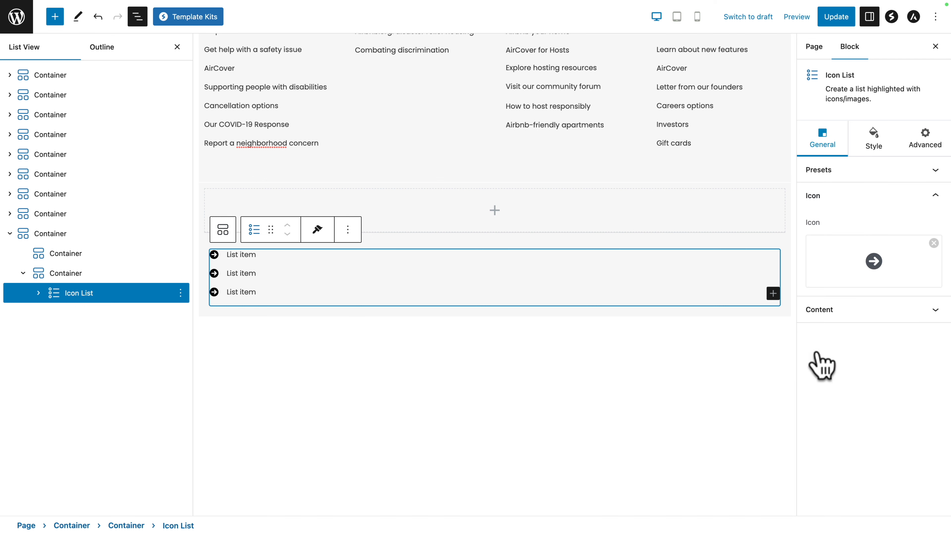
{"action": "left_click", "coordinate": [933, 243]}
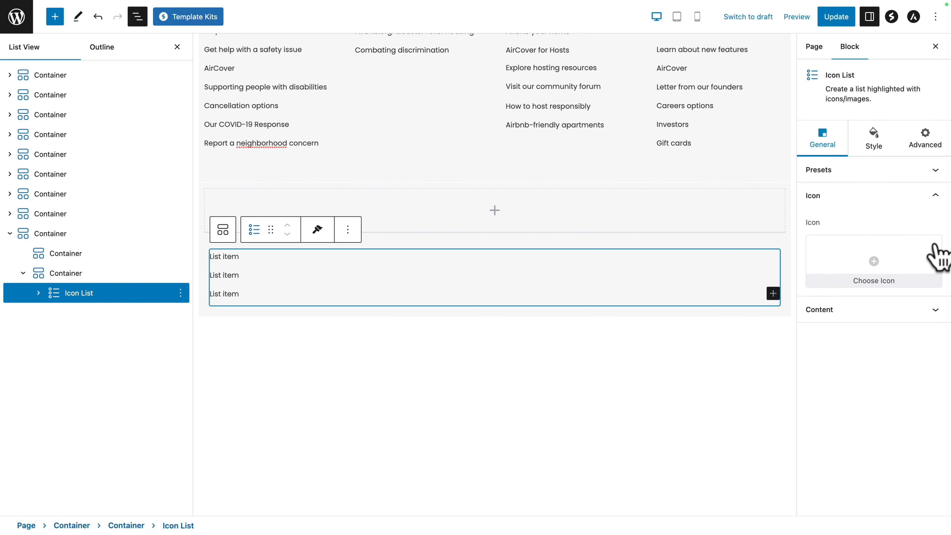
{"action": "left_click", "coordinate": [868, 310]}
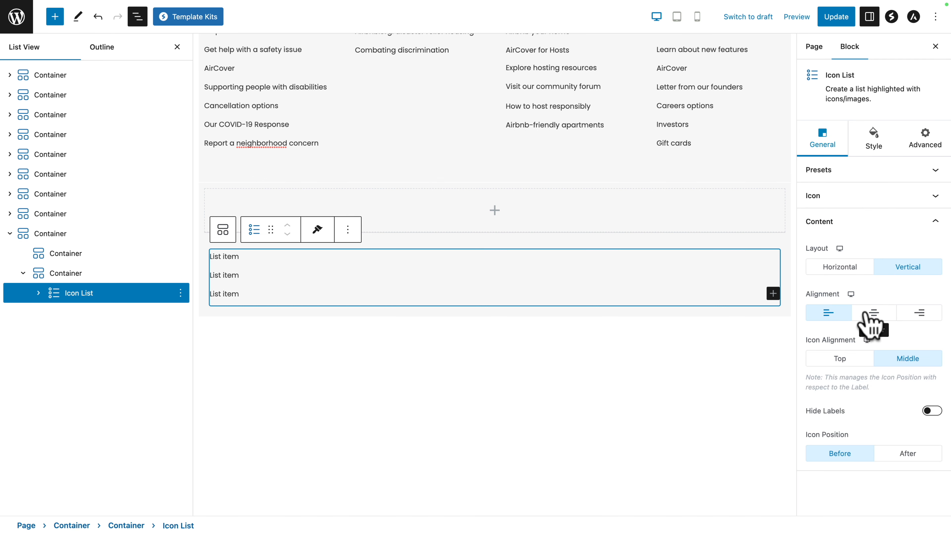
{"action": "left_click", "coordinate": [839, 269]}
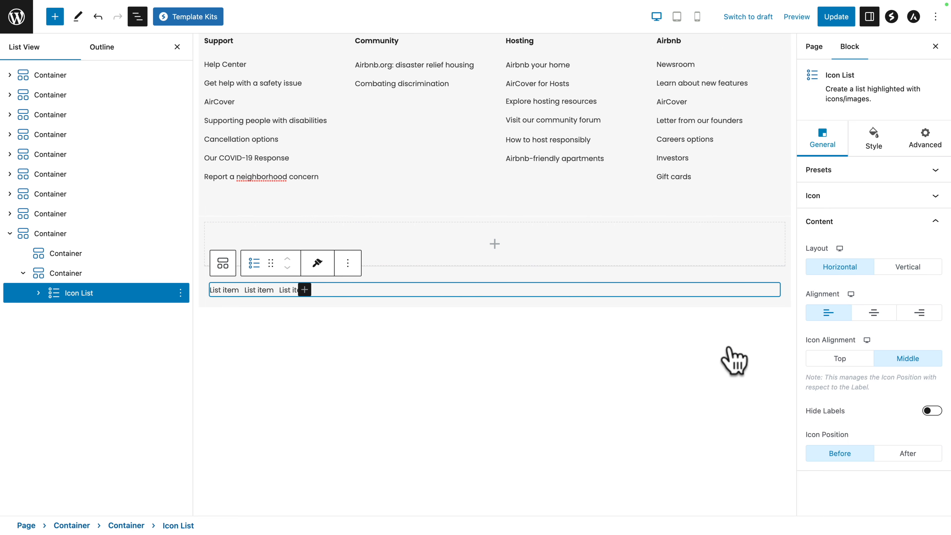
- Duplicate list items to make five, labelled "© 2023 Airbnb, Inc.", "· Terms", "· Strategy", "· Privacy" and "· Your Privacy Choices"
{"action": "left_click", "coordinate": [38, 294]}
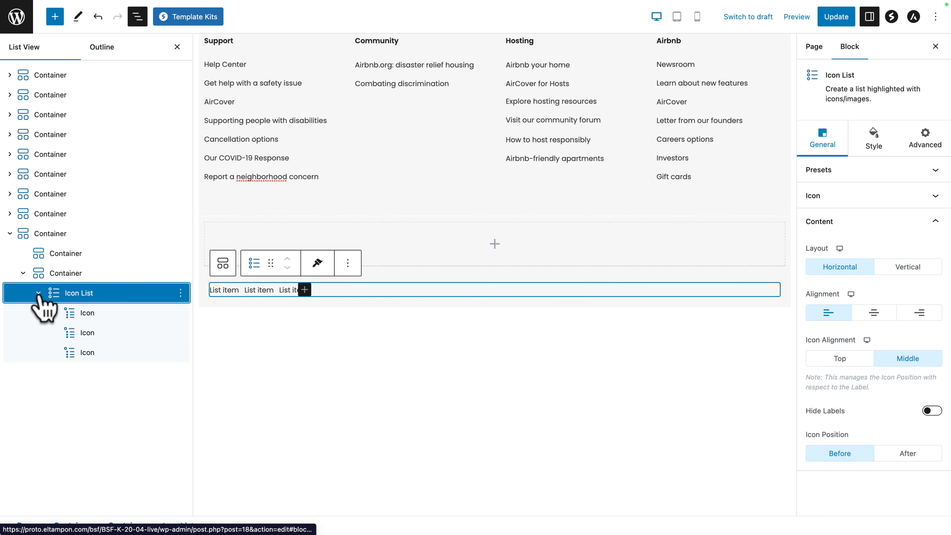
{"action": "left_click", "coordinate": [181, 352]}
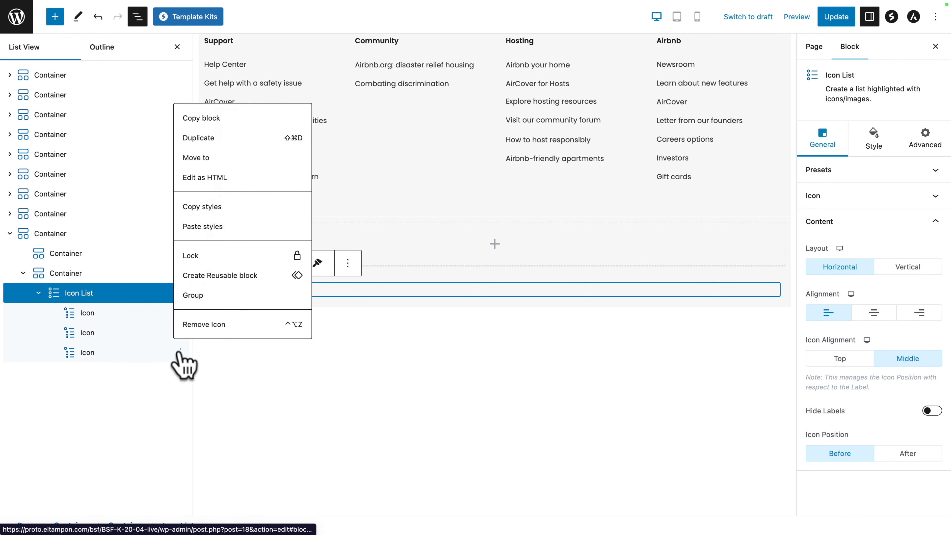
{"action": "left_click", "coordinate": [196, 138]}
{"action": "right_click", "coordinate": [195, 154]}
{"action": "left_click", "coordinate": [195, 177]}
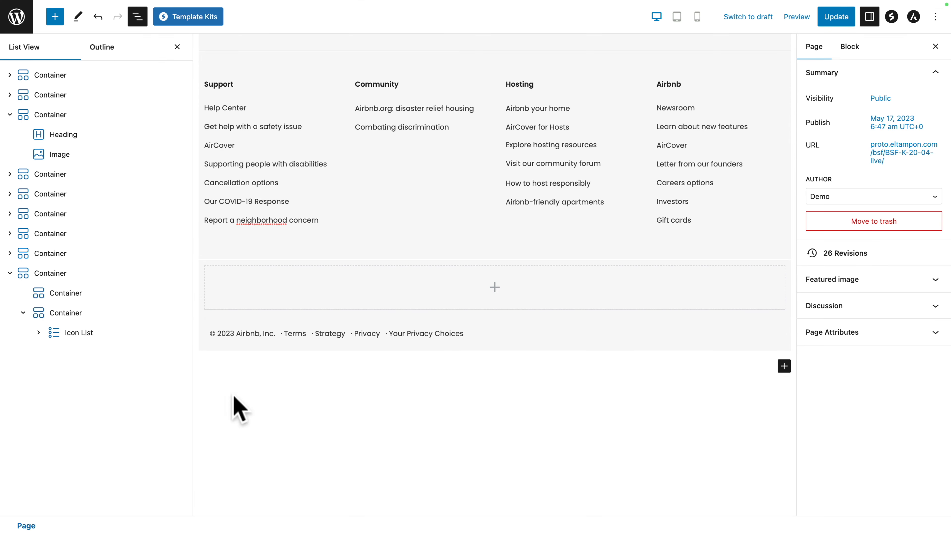
- Duplicate the whole copyright icon list and align the copy's content to the right
{"action": "left_click", "coordinate": [74, 333]}
{"action": "left_click", "coordinate": [182, 333]}
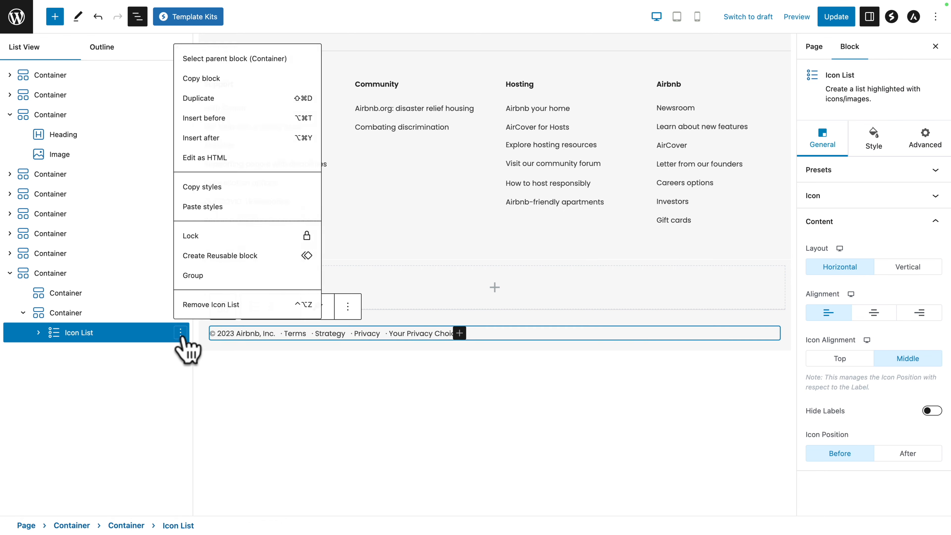
{"action": "left_click", "coordinate": [198, 104]}
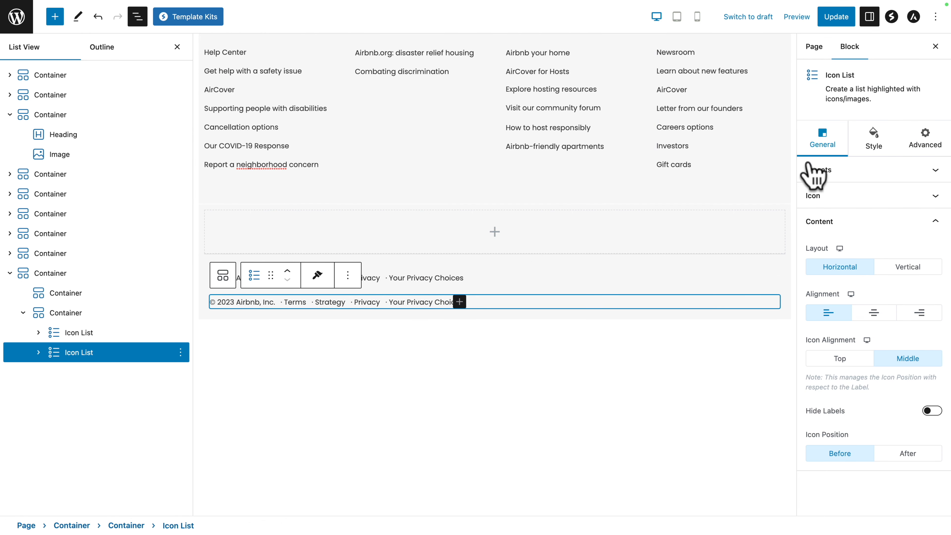
{"action": "left_click", "coordinate": [919, 313]}
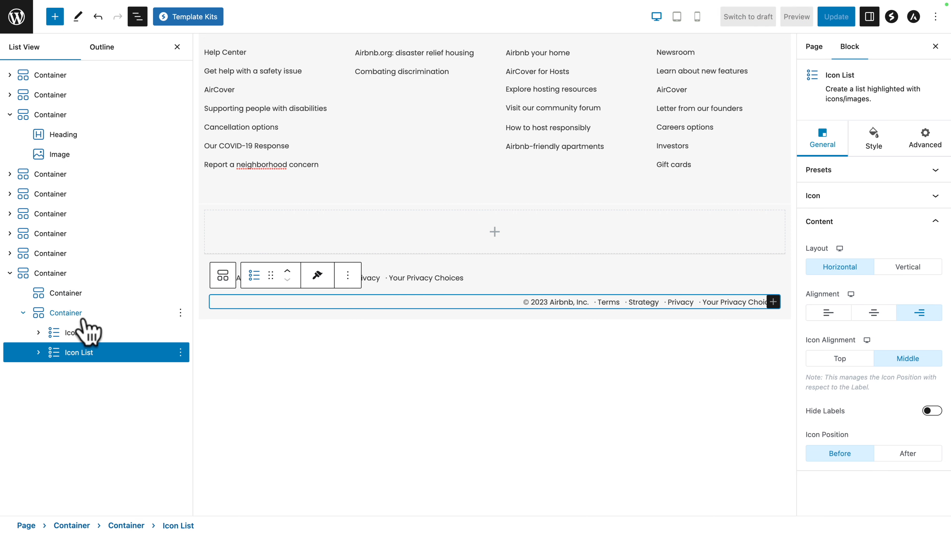
- Set the flex direction of the container holding both icon lists to row
{"action": "left_click", "coordinate": [66, 313]}
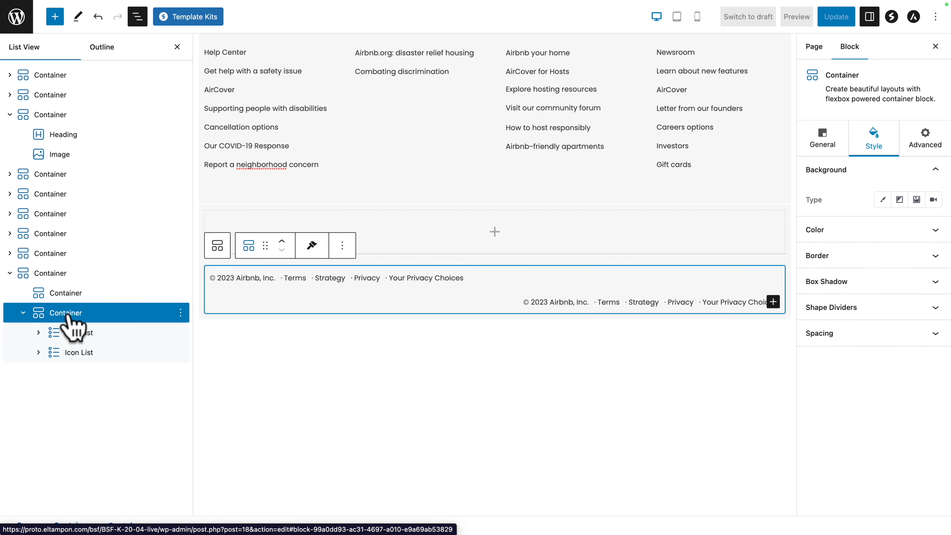
{"action": "left_click", "coordinate": [816, 146]}
{"action": "left_click", "coordinate": [810, 197]}
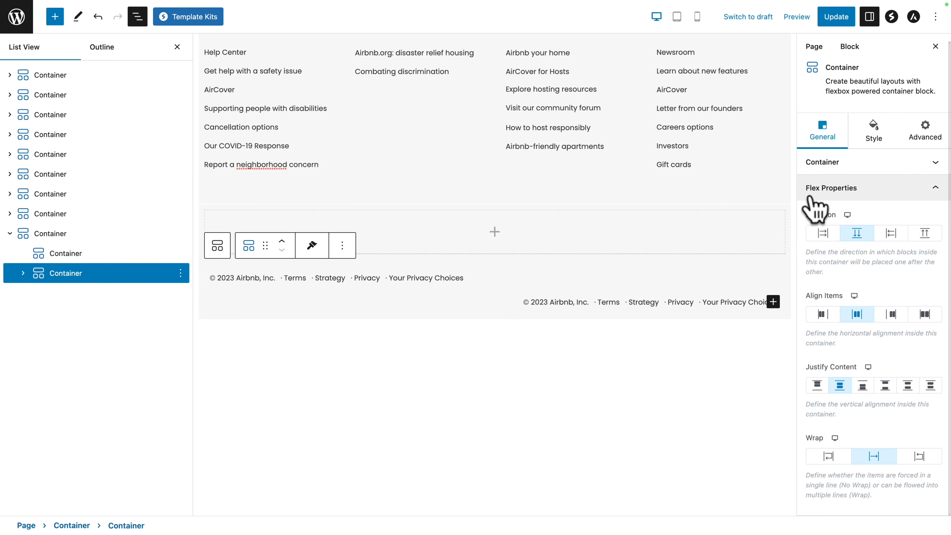
{"action": "left_click", "coordinate": [823, 233]}
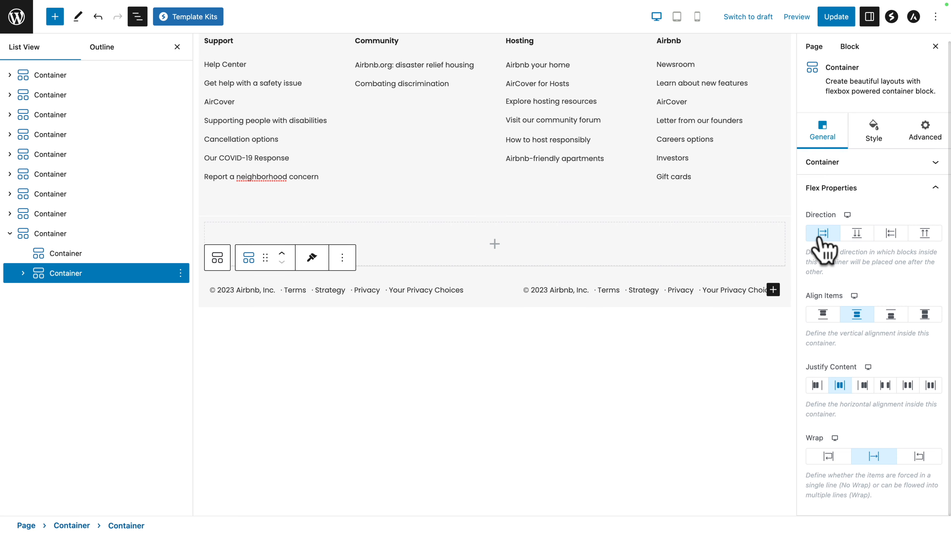
- Change the first item of the right-aligned list to "English Us" and give it the Globe icon
{"action": "left_click", "coordinate": [574, 290]}
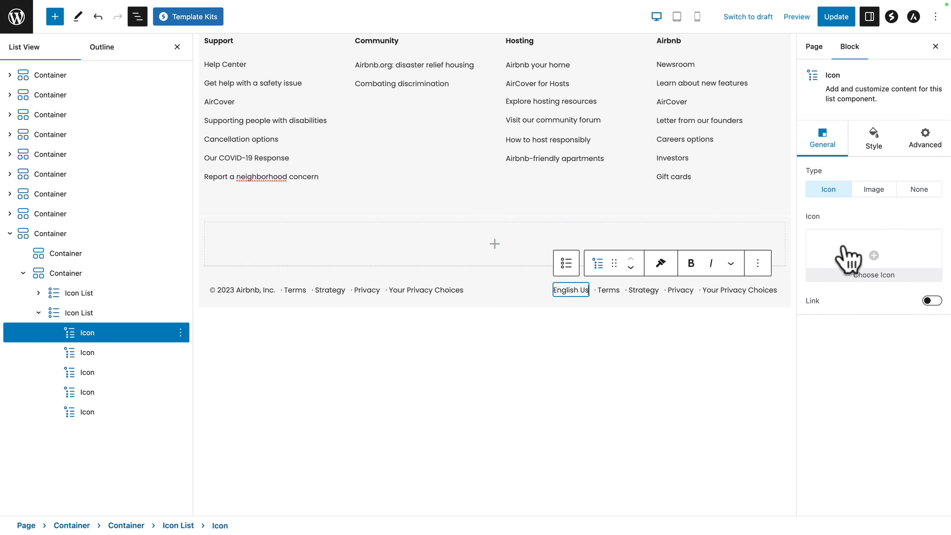
{"action": "left_click", "coordinate": [854, 258]}
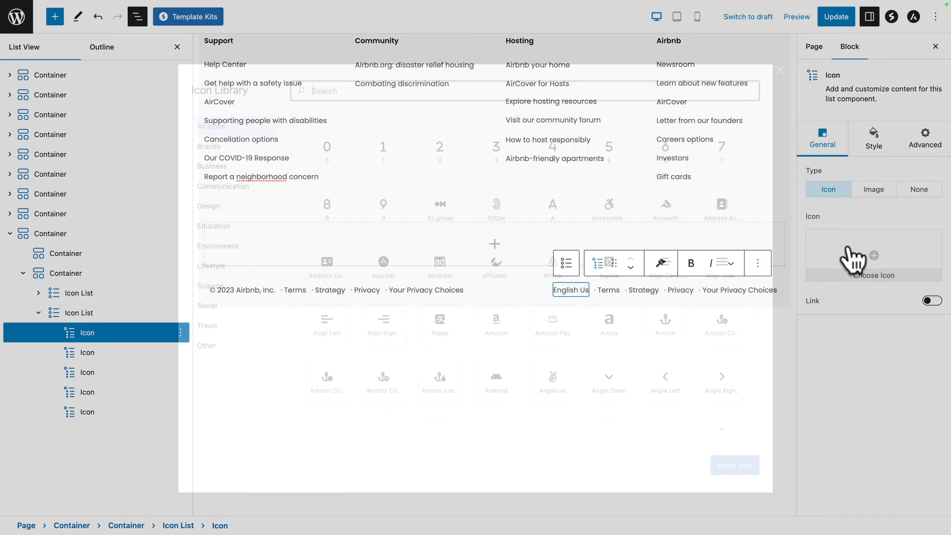
{"action": "type", "text": "globe"}
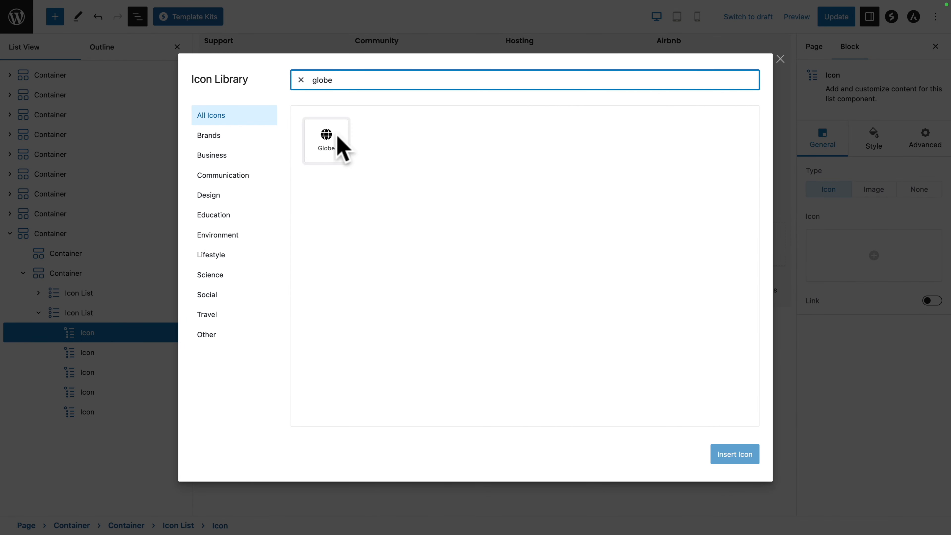
{"action": "left_click", "coordinate": [340, 147]}
{"action": "left_click", "coordinate": [725, 454]}
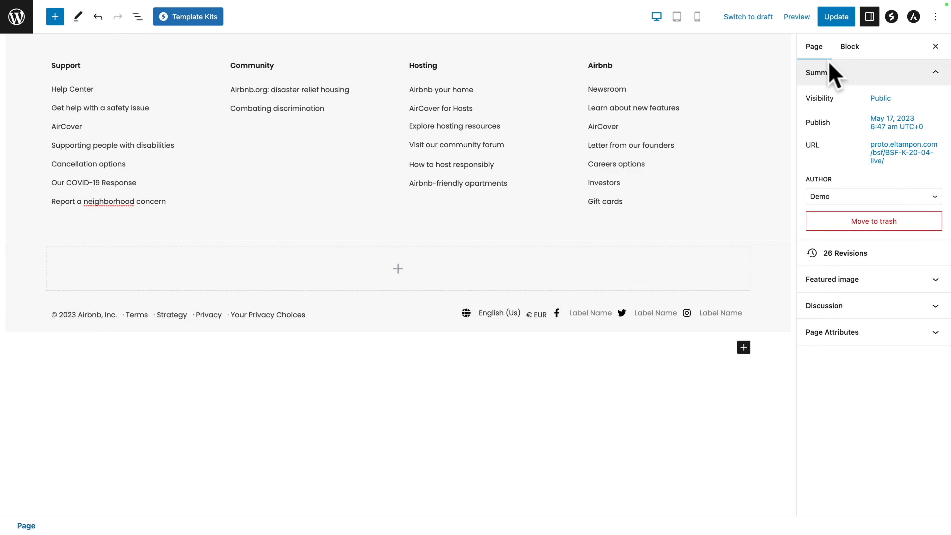
- Update the page and check the finished clone on the live page
{"action": "left_click", "coordinate": [829, 20]}
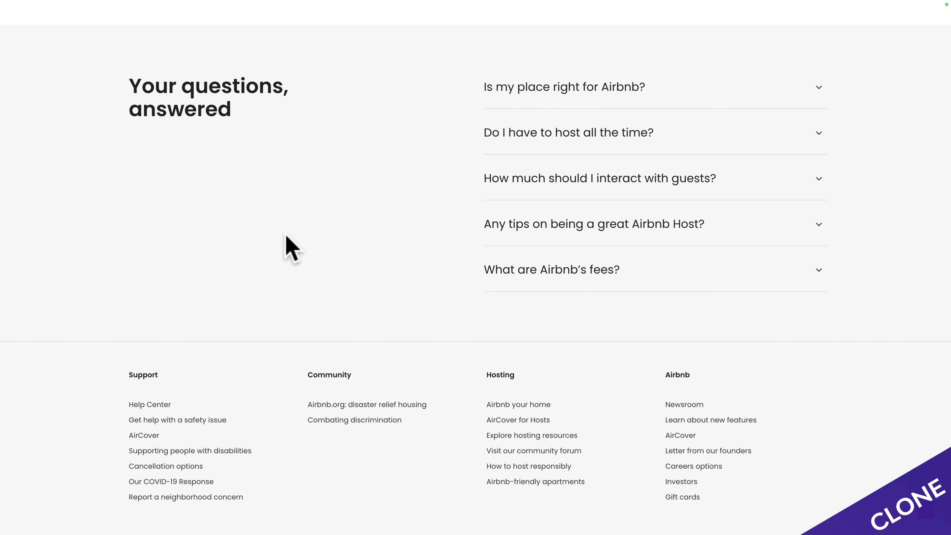
{"action": "scroll", "coordinate": [286, 237], "scroll_direction": "down", "scroll_amount": 2}
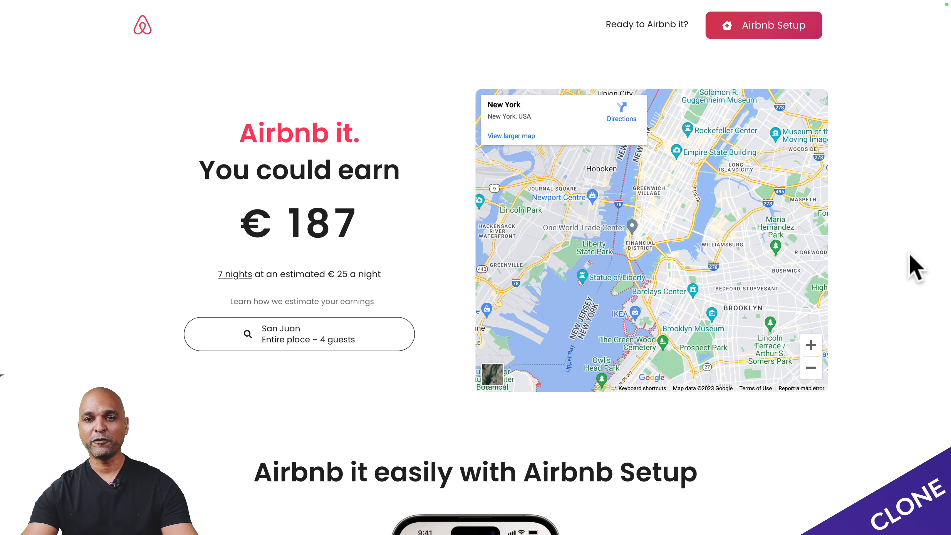
- Compare the cloned page with the original Airbnb page section by section, from the hero down to the protection comparison table
{"action": "scroll", "coordinate": [913, 267], "scroll_direction": "down", "scroll_amount": 3}
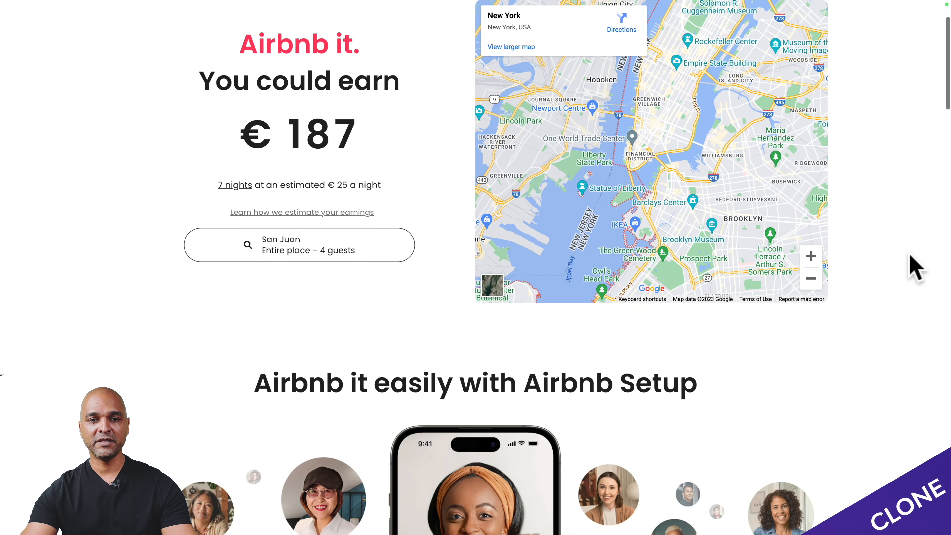
{"action": "scroll", "coordinate": [914, 267], "scroll_direction": "down", "scroll_amount": 15}
{"action": "scroll", "coordinate": [913, 267], "scroll_direction": "down", "scroll_amount": 13}
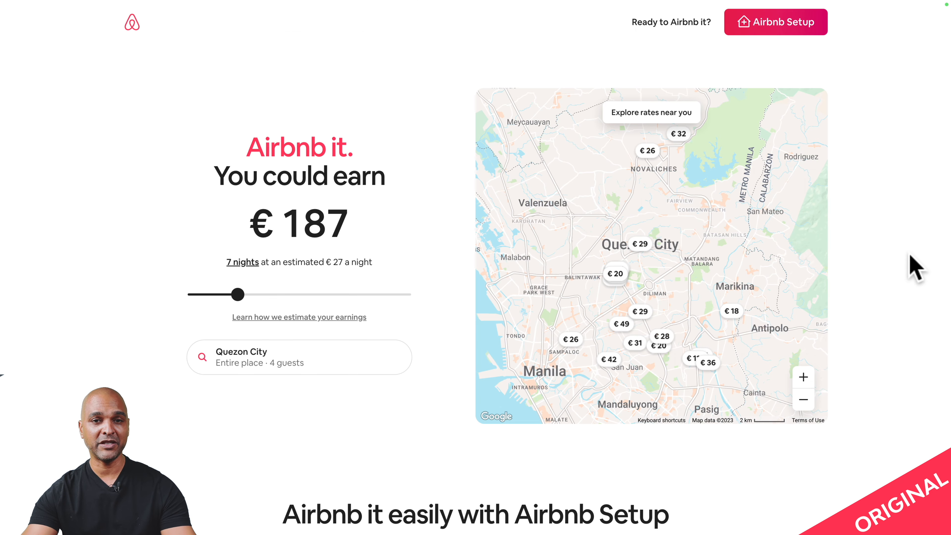
{"action": "scroll", "coordinate": [902, 217], "scroll_direction": "down", "scroll_amount": 10}
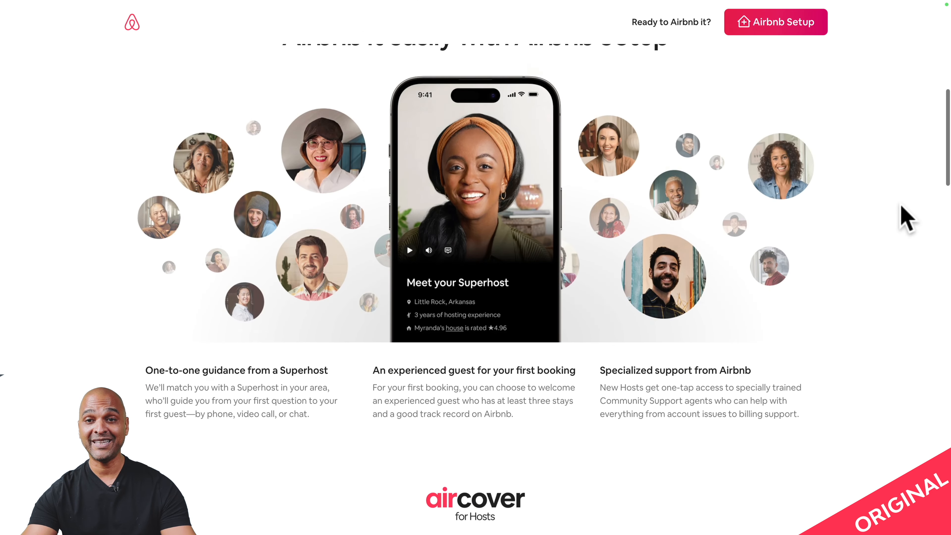
{"action": "scroll", "coordinate": [906, 220], "scroll_direction": "down", "scroll_amount": 15}
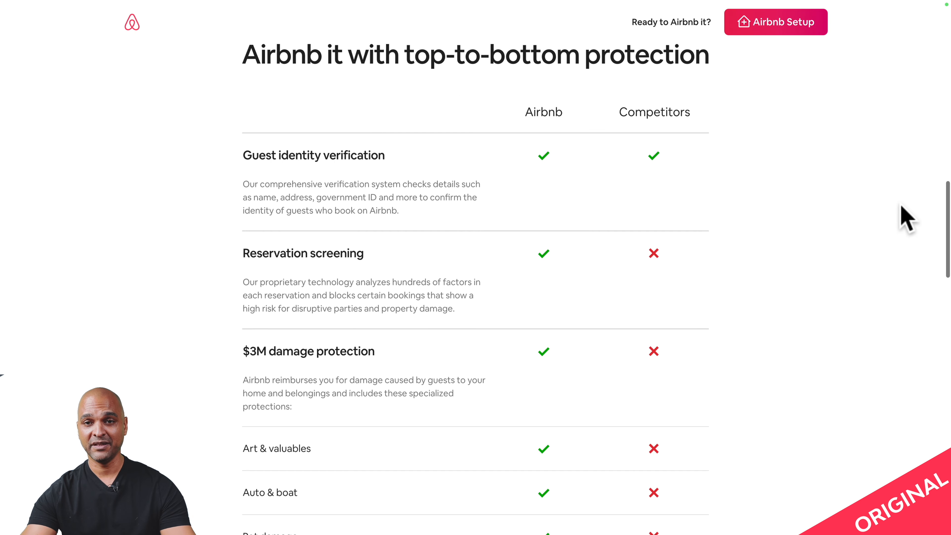
{"action": "scroll", "coordinate": [906, 219], "scroll_direction": "down", "scroll_amount": 5}
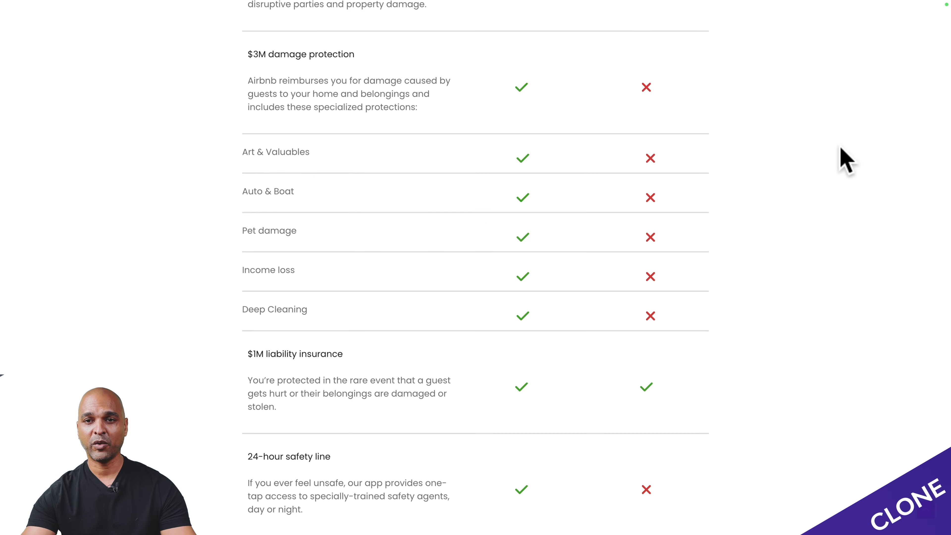
{"action": "scroll", "coordinate": [850, 199], "scroll_direction": "up", "scroll_amount": 20}
{"action": "scroll", "coordinate": [849, 198], "scroll_direction": "down", "scroll_amount": 13}
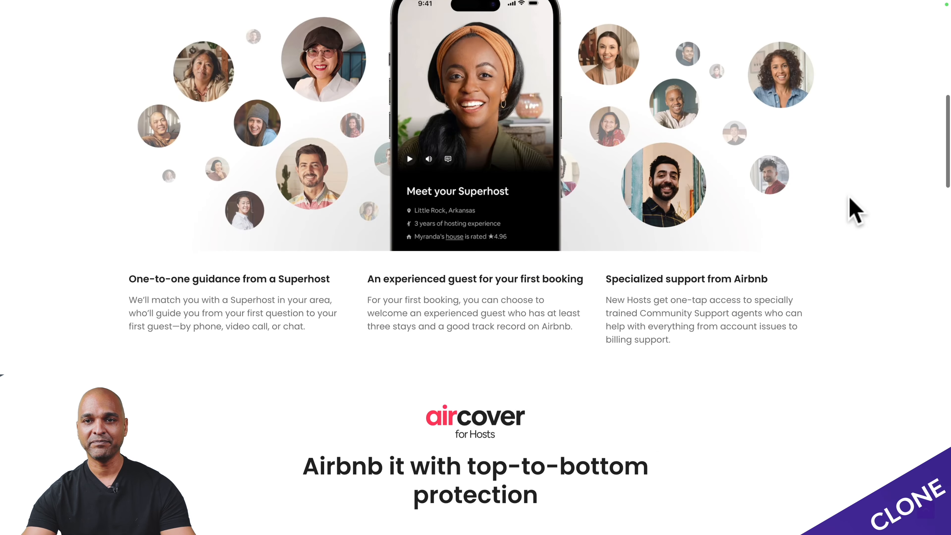
{"action": "scroll", "coordinate": [855, 211], "scroll_direction": "down", "scroll_amount": 20}
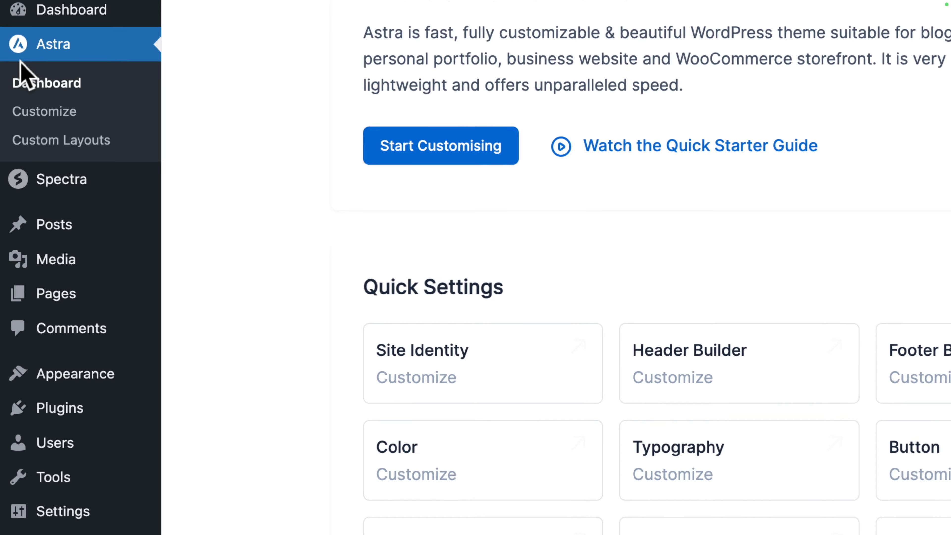
- Open the Header Builder customizer from the Astra dashboard's quick settings
{"action": "scroll", "coordinate": [302, 401], "scroll_direction": "down", "scroll_amount": 5}
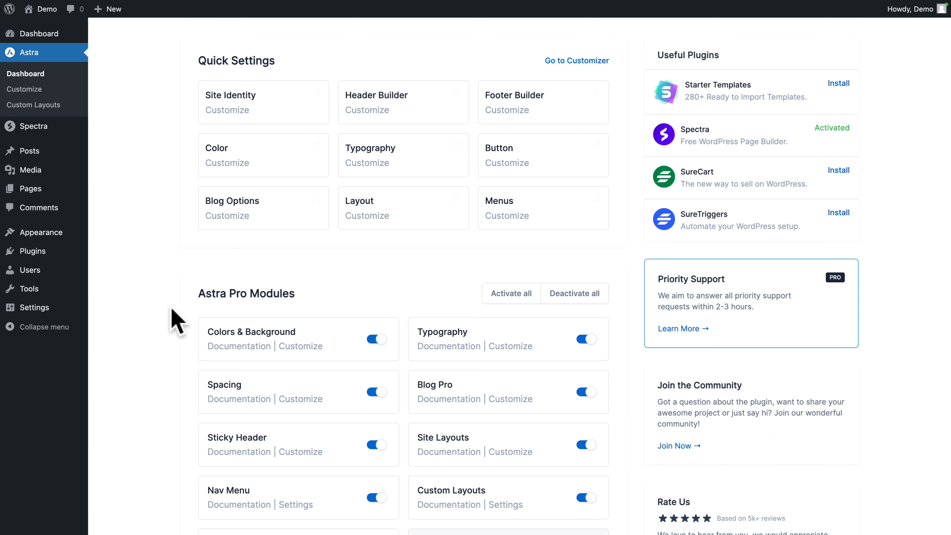
{"action": "scroll", "coordinate": [179, 328], "scroll_direction": "up", "scroll_amount": 1}
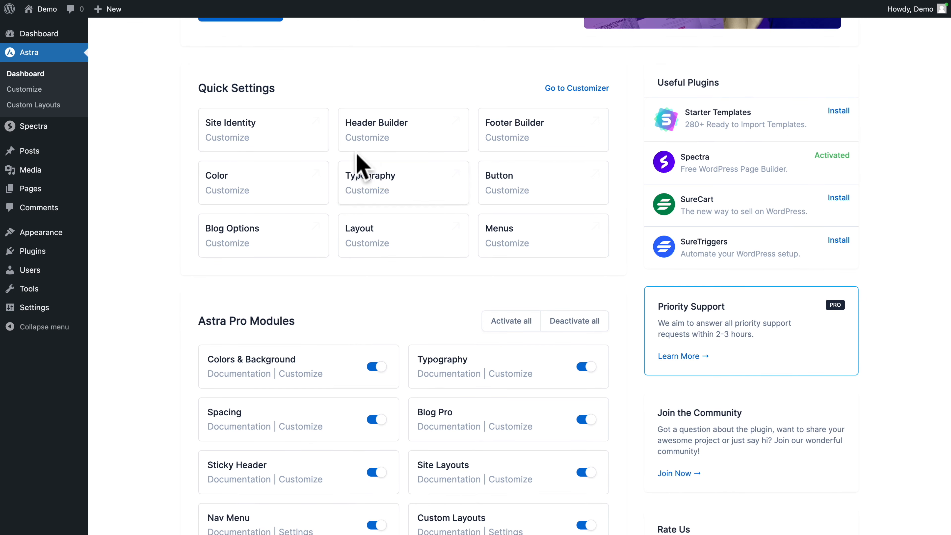
{"action": "left_click", "coordinate": [365, 139]}
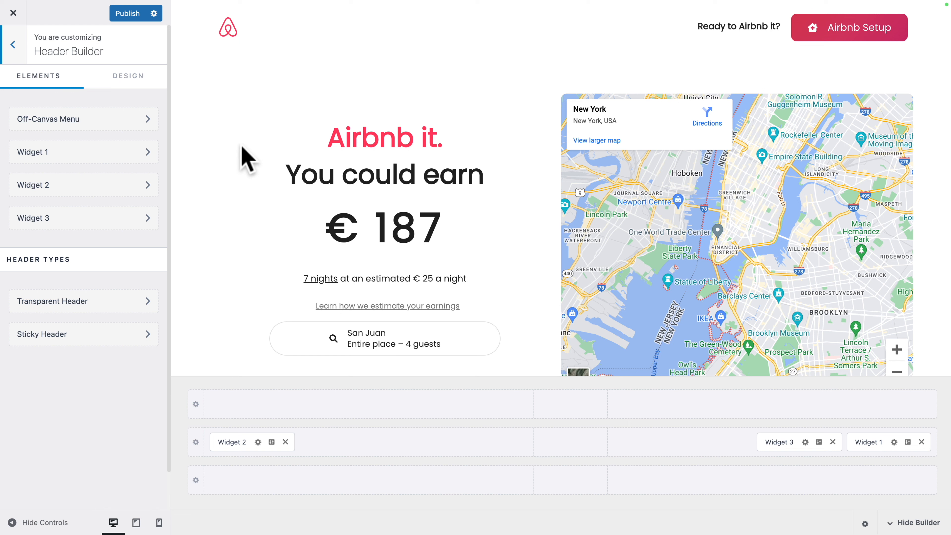
- Open the block settings of the logo icon in header Widget 2
{"action": "left_click", "coordinate": [229, 442]}
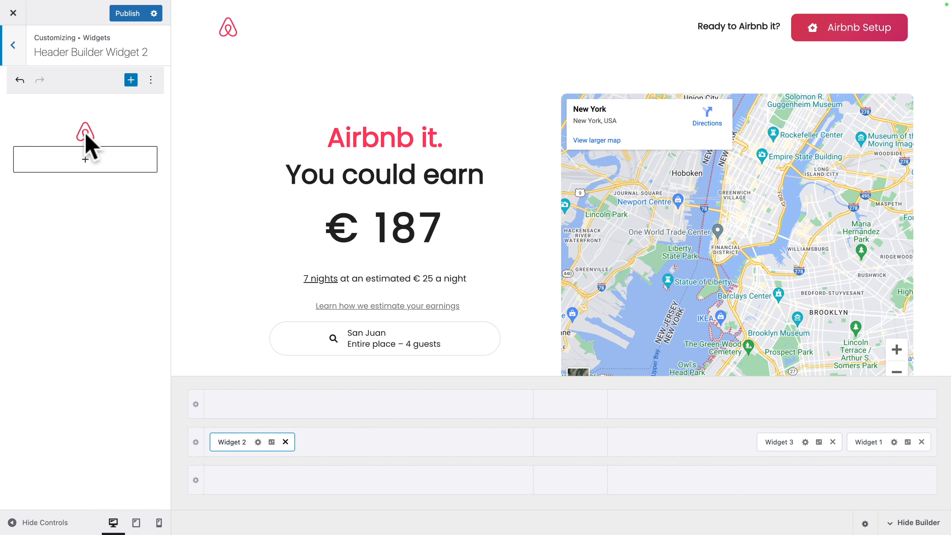
{"action": "left_click", "coordinate": [74, 131]}
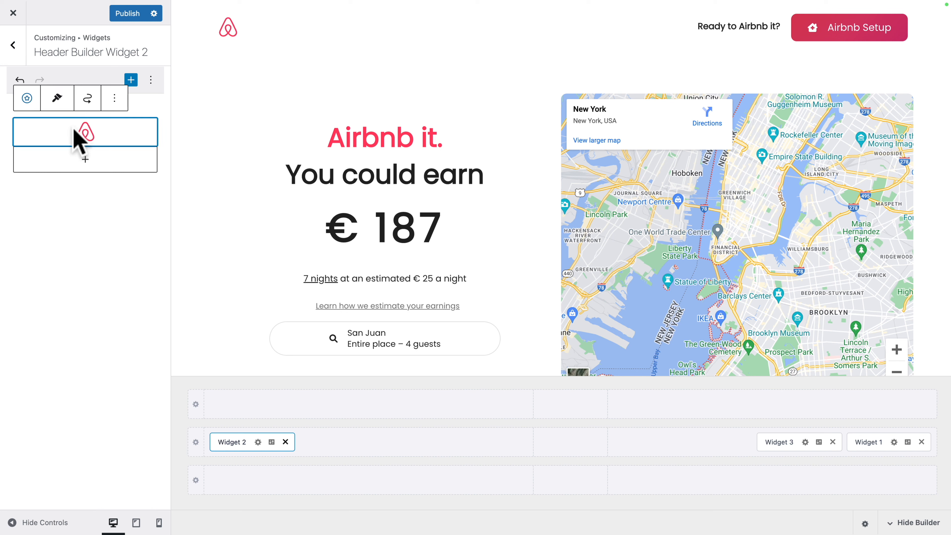
{"action": "left_click", "coordinate": [114, 98]}
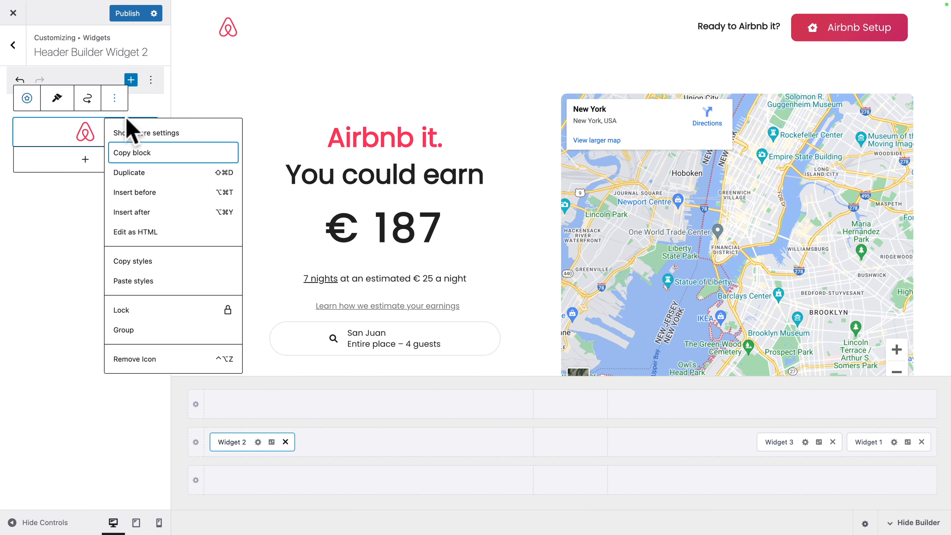
{"action": "left_click", "coordinate": [127, 133]}
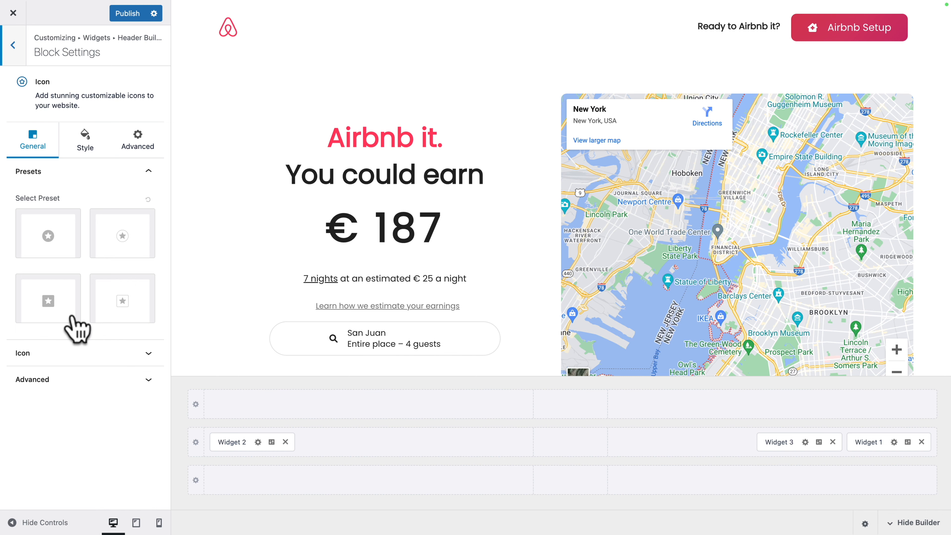
- Open the block settings of the "Ready to Airbnb it?" heading in header Widget 3
{"action": "left_click", "coordinate": [770, 442]}
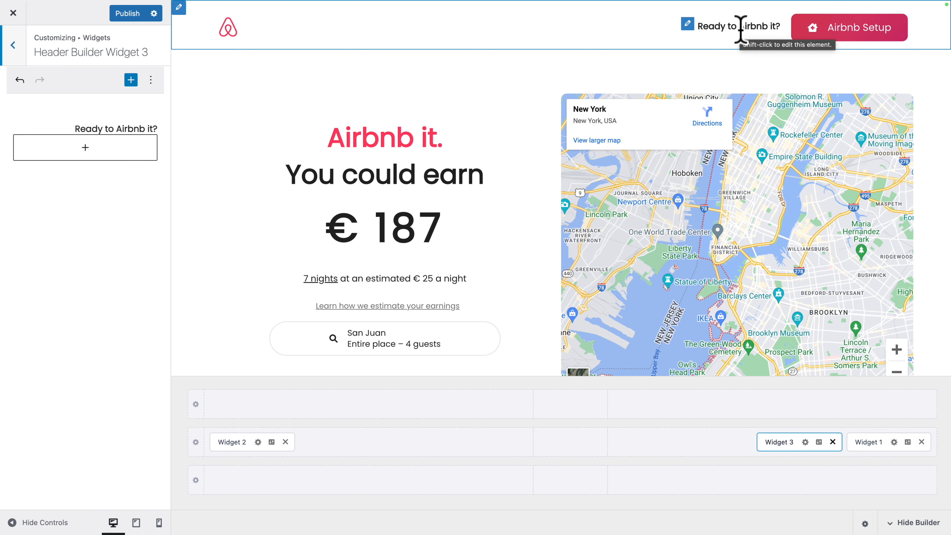
{"action": "left_click", "coordinate": [131, 126]}
{"action": "left_click", "coordinate": [246, 98]}
{"action": "left_click", "coordinate": [255, 132]}
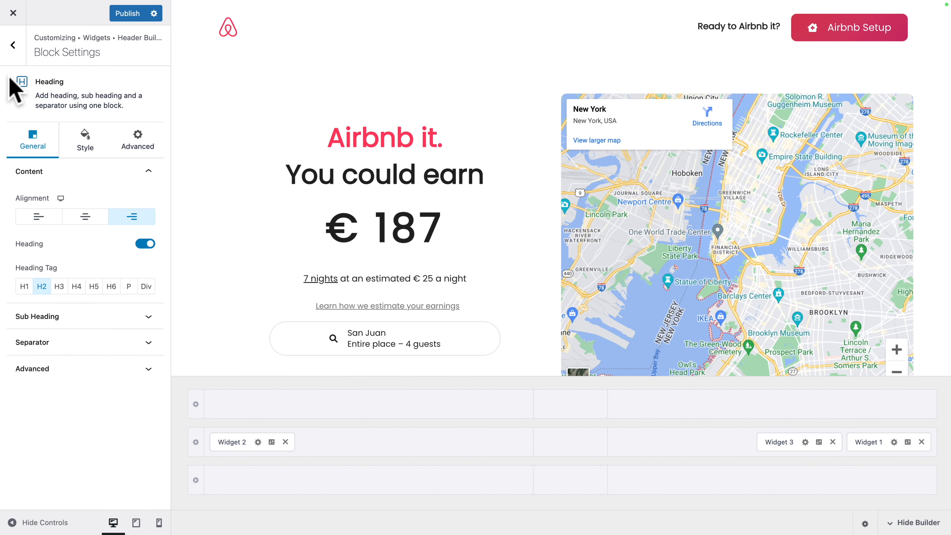
- View the block settings of the "Airbnb Setup" button in header Widget 1, and return to the Header Builder overview
{"action": "left_click", "coordinate": [865, 442]}
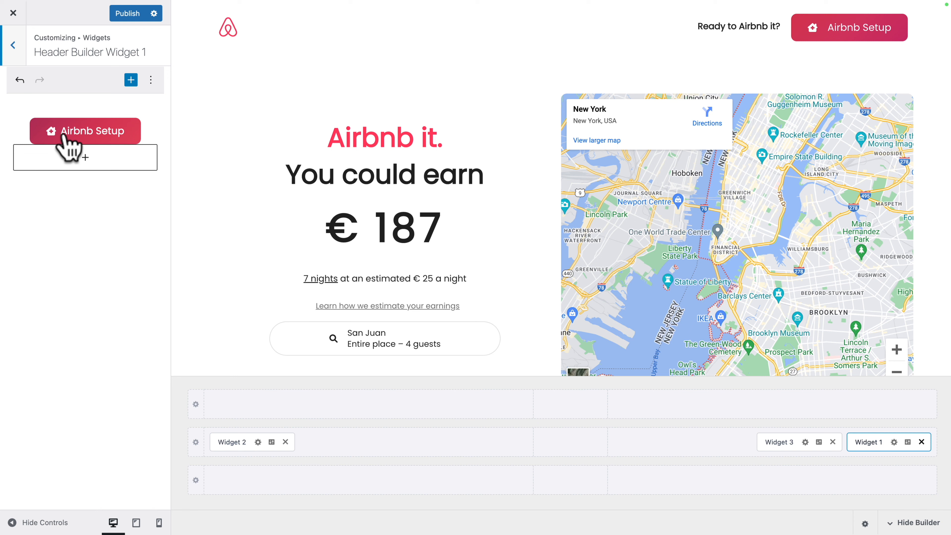
{"action": "left_click", "coordinate": [75, 130]}
{"action": "left_click", "coordinate": [167, 98]}
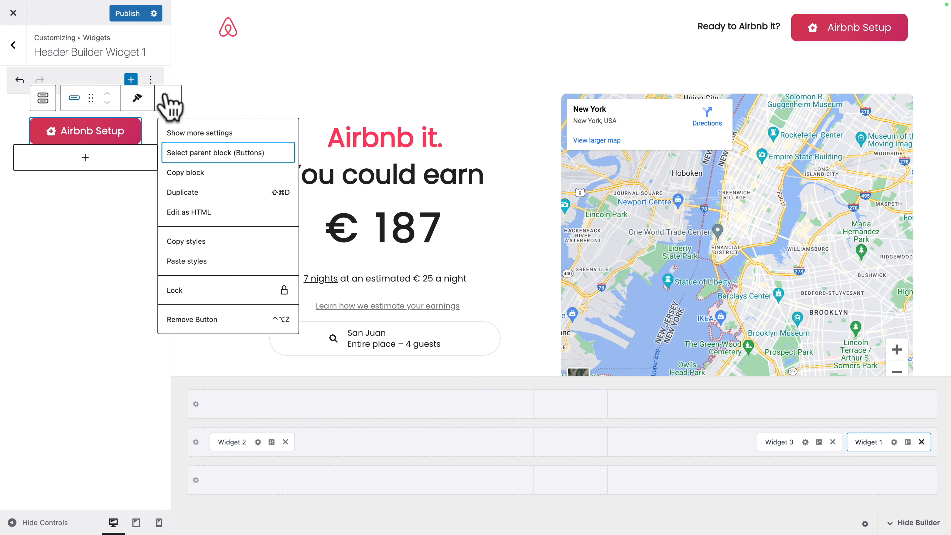
{"action": "left_click", "coordinate": [182, 130]}
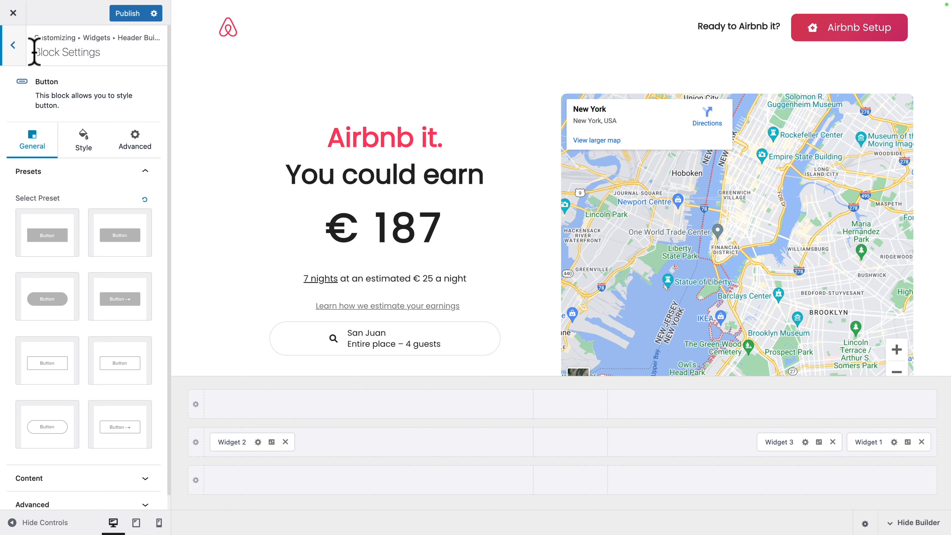
{"action": "left_click", "coordinate": [17, 52]}
{"action": "left_click", "coordinate": [17, 54]}
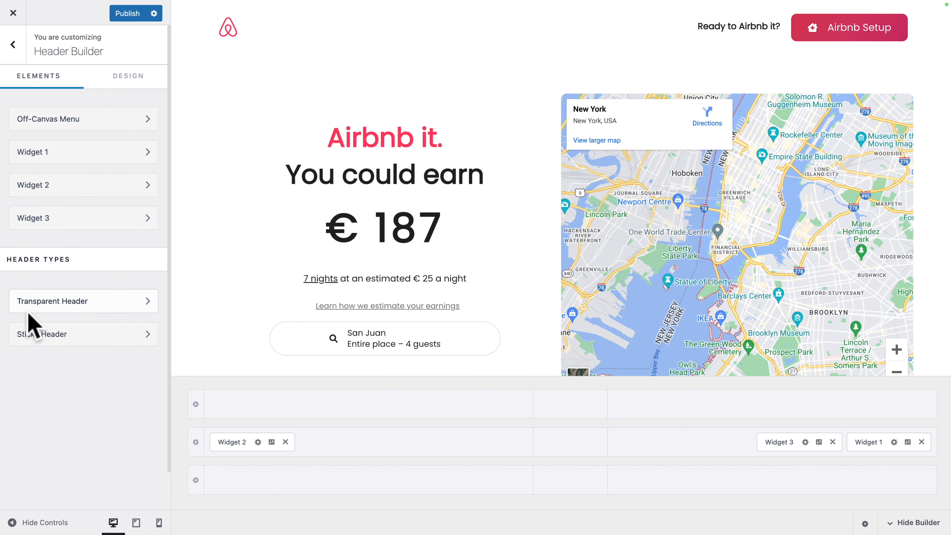
- Enable Stick Primary Header in the Sticky Header settings and check the header's behaviour in the page preview
{"action": "left_click", "coordinate": [30, 332]}
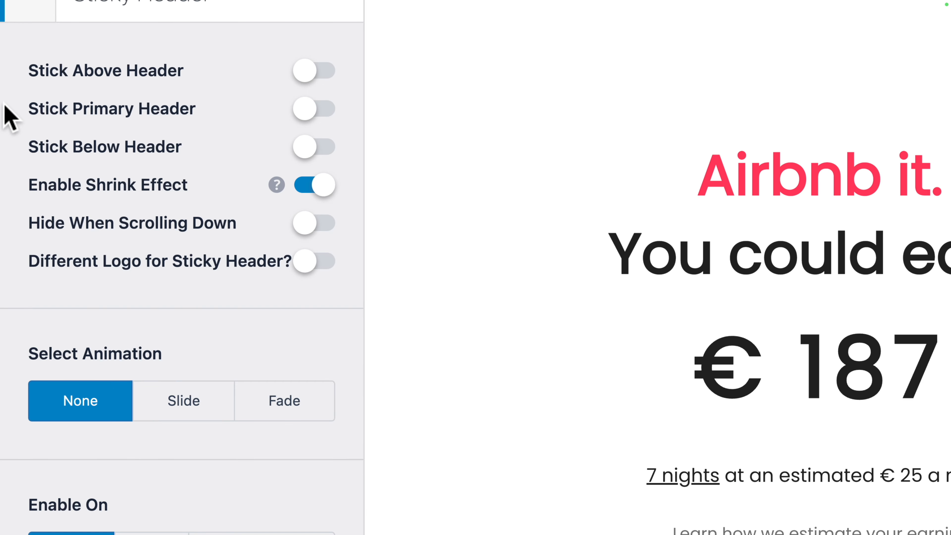
{"action": "left_click", "coordinate": [307, 114]}
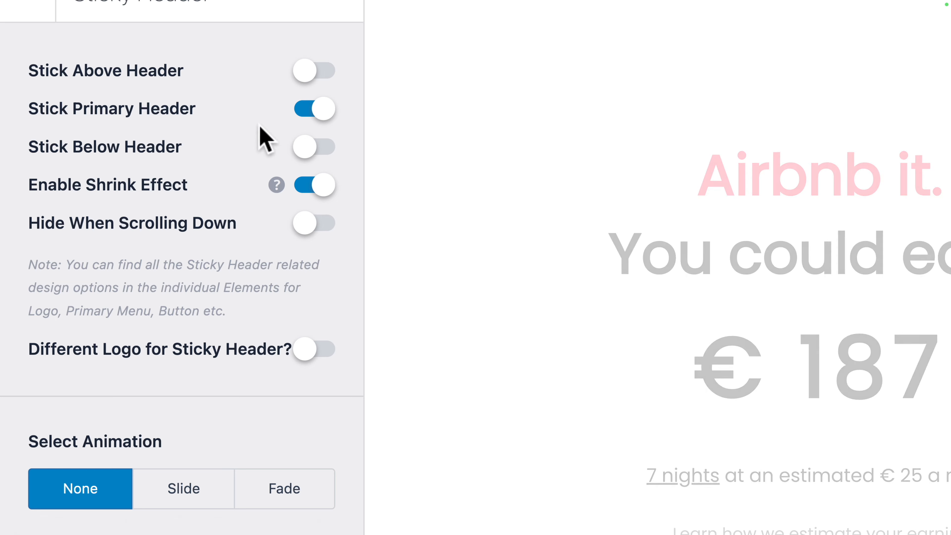
{"action": "scroll", "coordinate": [259, 127], "scroll_direction": "down", "scroll_amount": 5}
{"action": "scroll", "coordinate": [259, 127], "scroll_direction": "down", "scroll_amount": 5}
{"action": "scroll", "coordinate": [259, 127], "scroll_direction": "up", "scroll_amount": 3}
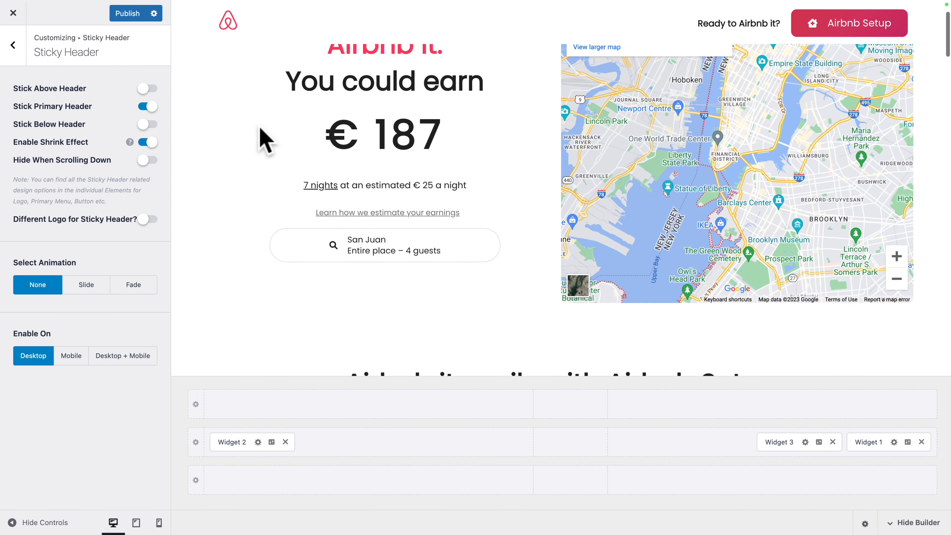
{"action": "scroll", "coordinate": [259, 127], "scroll_direction": "down", "scroll_amount": 4}
{"action": "scroll", "coordinate": [265, 140], "scroll_direction": "down", "scroll_amount": 5}
{"action": "scroll", "coordinate": [265, 141], "scroll_direction": "up", "scroll_amount": 1}
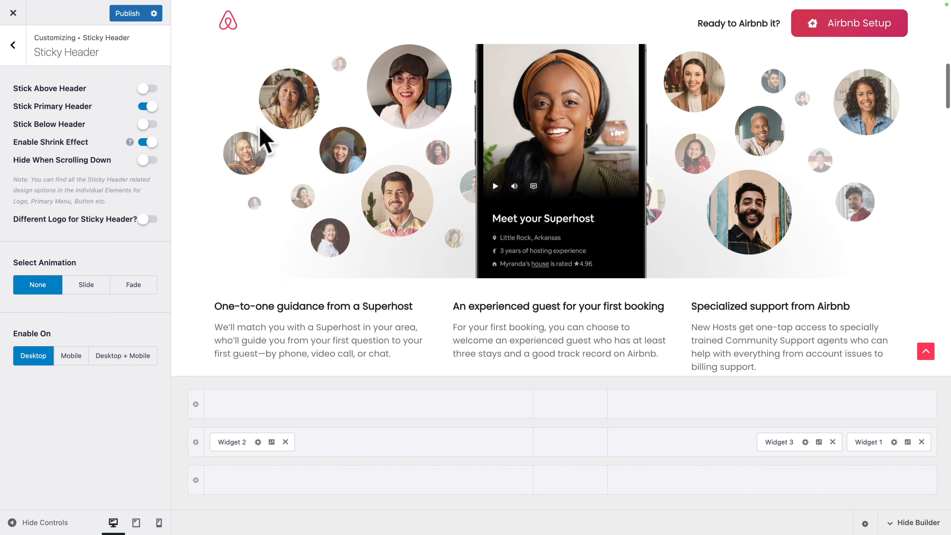
{"action": "scroll", "coordinate": [265, 140], "scroll_direction": "down", "scroll_amount": 3}
{"action": "scroll", "coordinate": [262, 139], "scroll_direction": "down", "scroll_amount": 2}
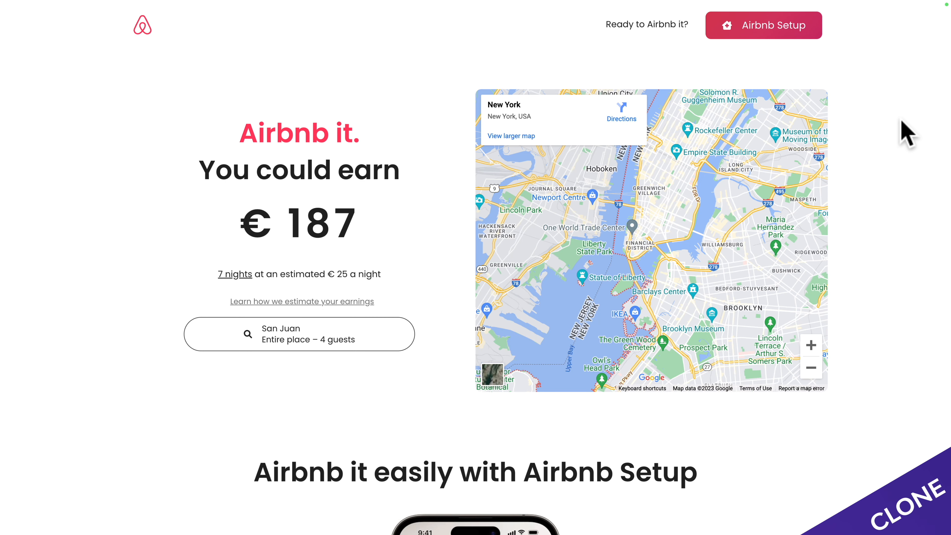
- Compare header behaviour and section layout between the standard clone page and the Astra Pro clone page
{"action": "scroll", "coordinate": [906, 133], "scroll_direction": "down", "scroll_amount": 10}
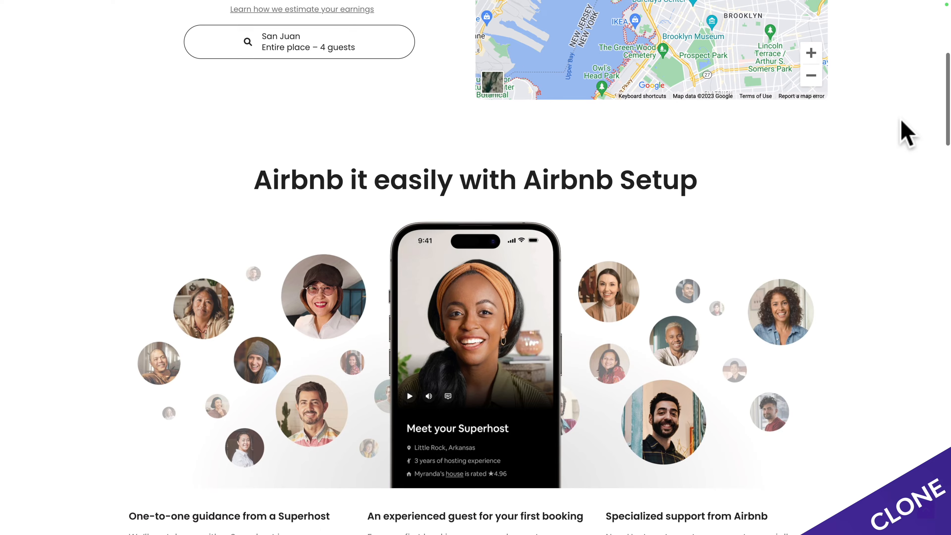
{"action": "scroll", "coordinate": [904, 132], "scroll_direction": "down", "scroll_amount": 8}
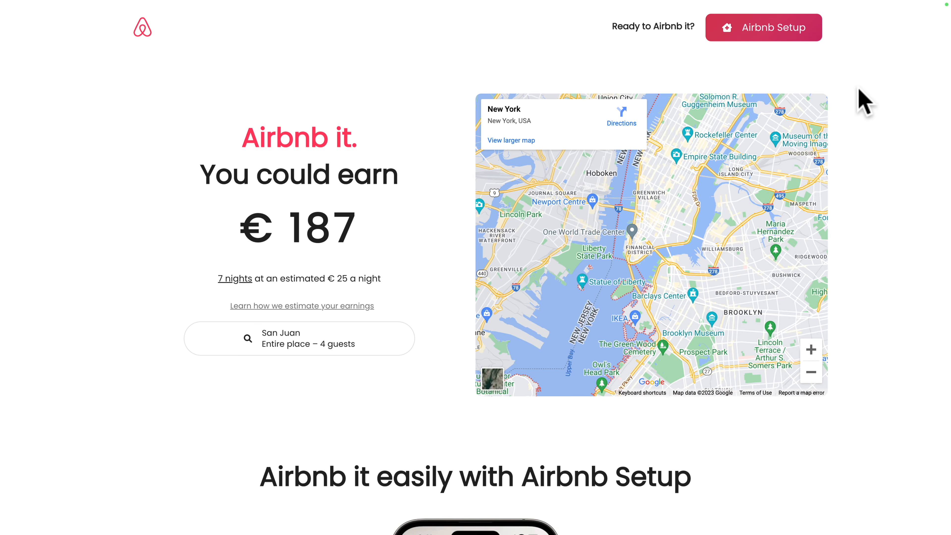
{"action": "scroll", "coordinate": [865, 101], "scroll_direction": "down", "scroll_amount": 10}
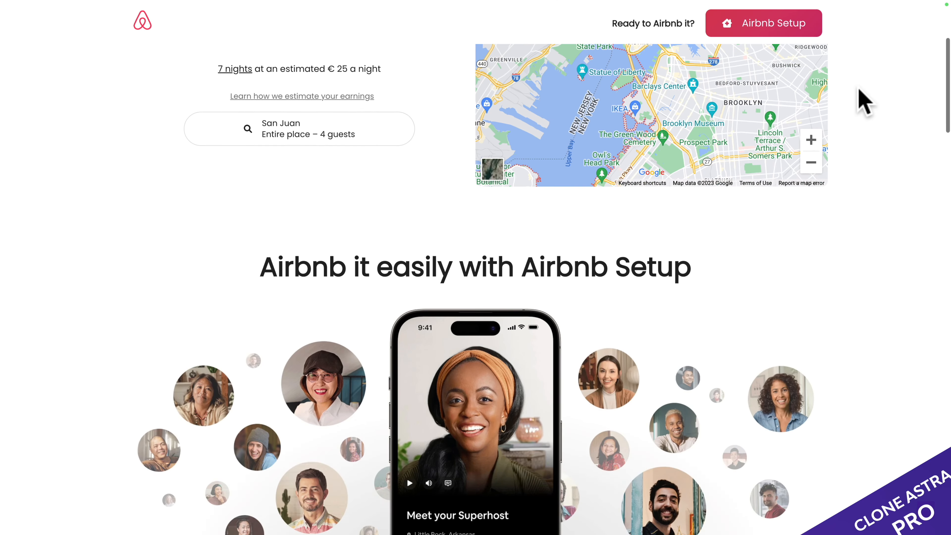
{"action": "scroll", "coordinate": [864, 101], "scroll_direction": "down", "scroll_amount": 10}
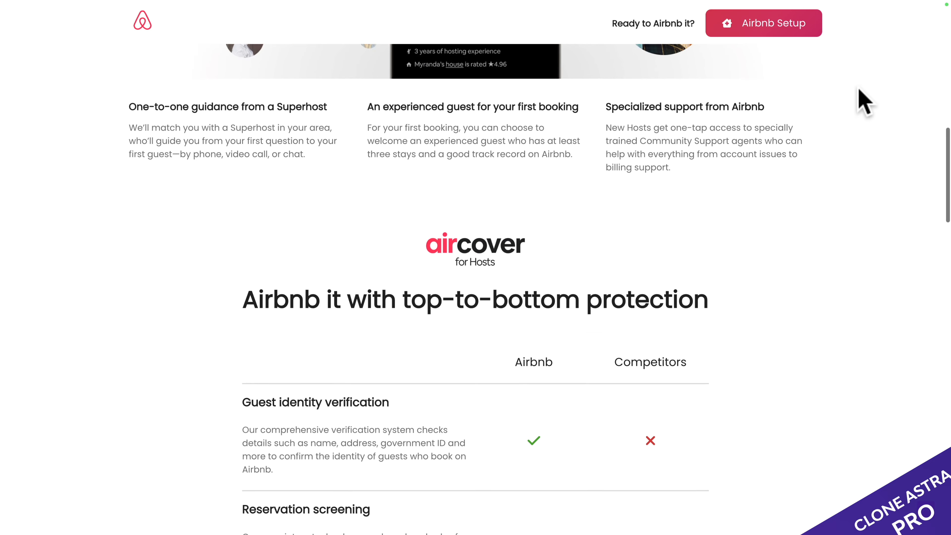
{"action": "scroll", "coordinate": [864, 101], "scroll_direction": "down", "scroll_amount": 7}
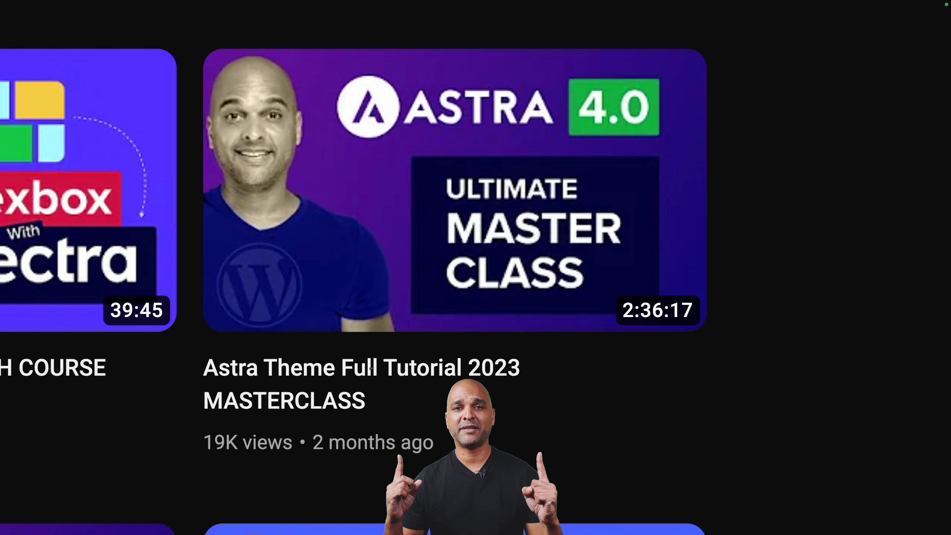
- Review the original Airbnb page from the earnings section down to the Airbnb-friendly apartments for a final comparison with the clone
{"action": "scroll", "coordinate": [454, 262], "scroll_direction": "down", "scroll_amount": 10}
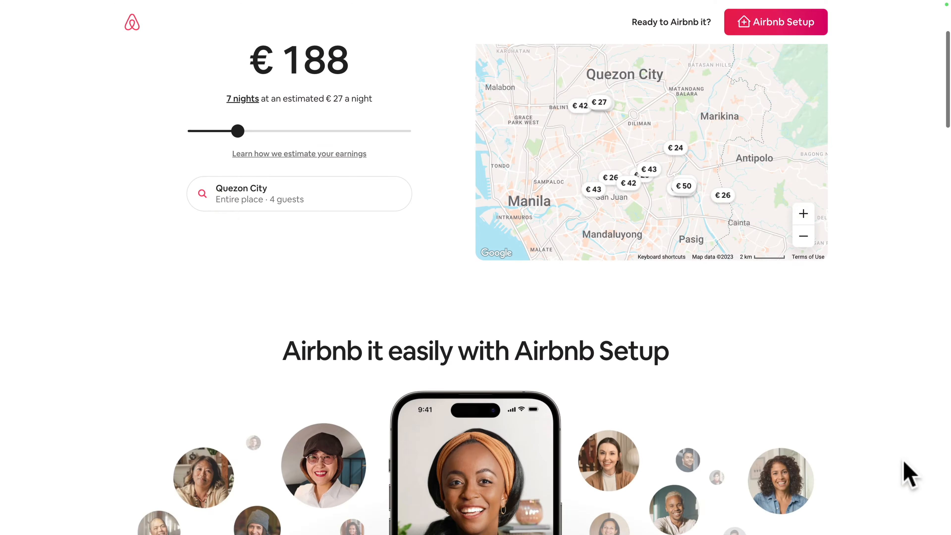
{"action": "scroll", "coordinate": [906, 470], "scroll_direction": "down", "scroll_amount": 10}
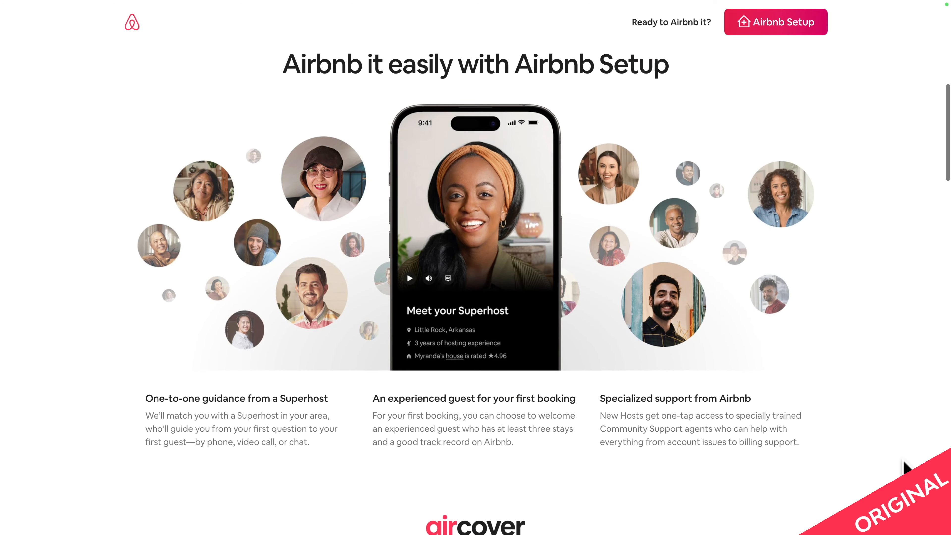
{"action": "scroll", "coordinate": [906, 470], "scroll_direction": "down", "scroll_amount": 15}
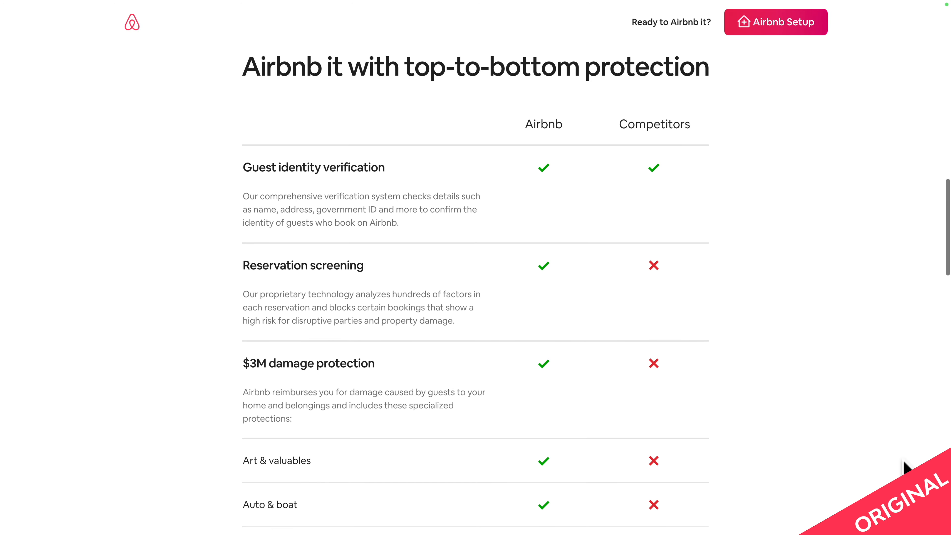
{"action": "scroll", "coordinate": [906, 470], "scroll_direction": "down", "scroll_amount": 12}
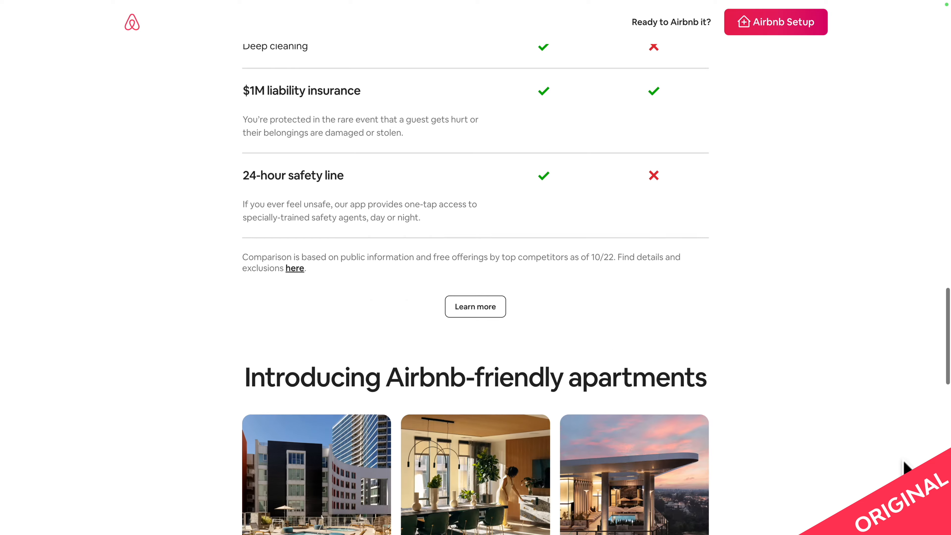
{"action": "scroll", "coordinate": [906, 470], "scroll_direction": "down", "scroll_amount": 12}
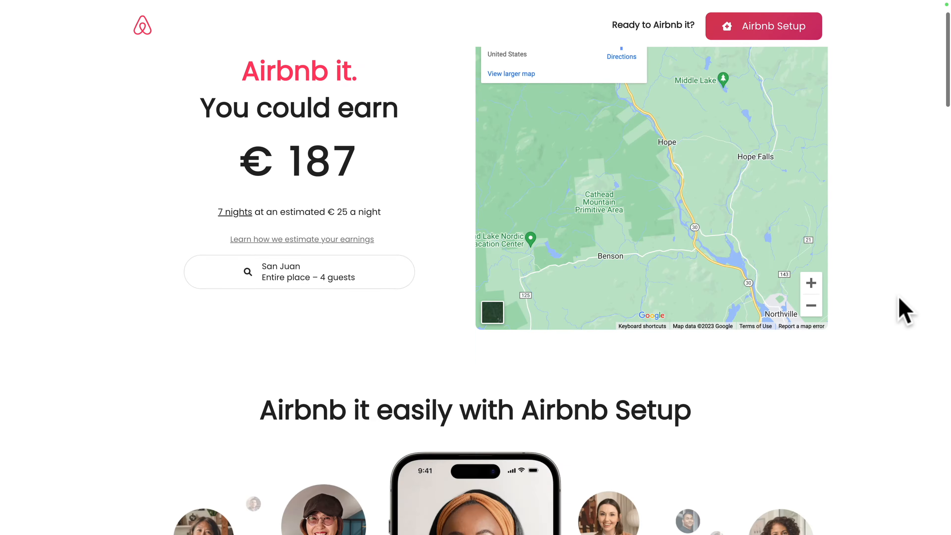
- Review the cloned page from the earnings section down to the questions section, and expand "How much should I interact with guests?"
{"action": "scroll", "coordinate": [902, 309], "scroll_direction": "down", "scroll_amount": 12}
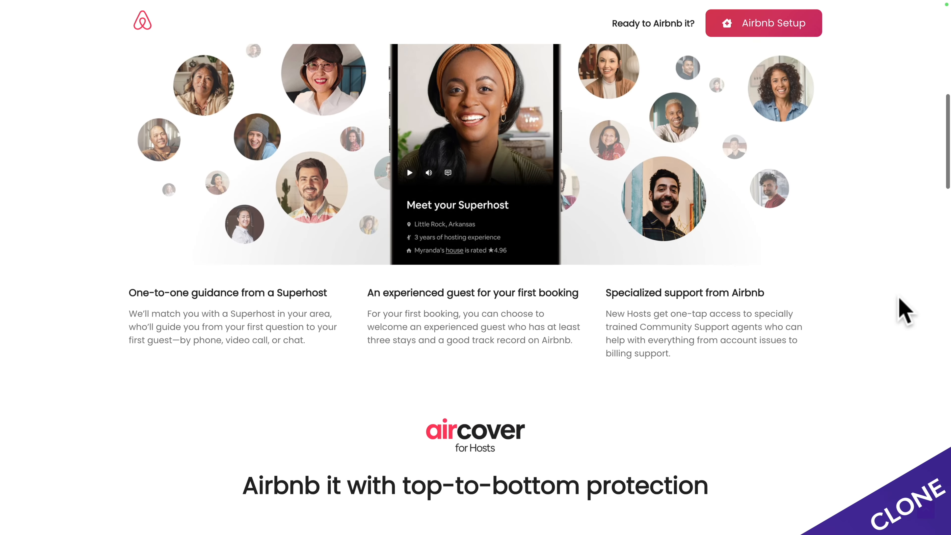
{"action": "scroll", "coordinate": [905, 311], "scroll_direction": "down", "scroll_amount": 10}
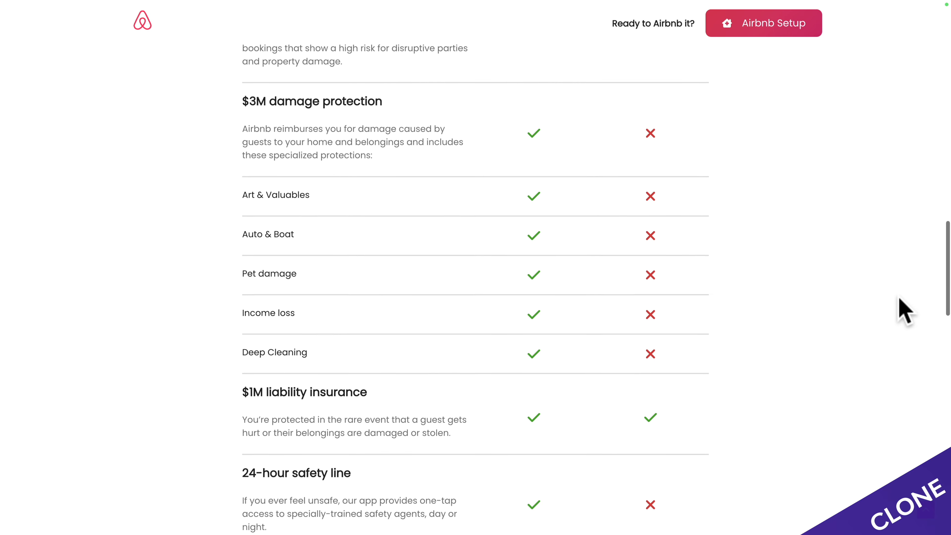
{"action": "scroll", "coordinate": [905, 311], "scroll_direction": "down", "scroll_amount": 12}
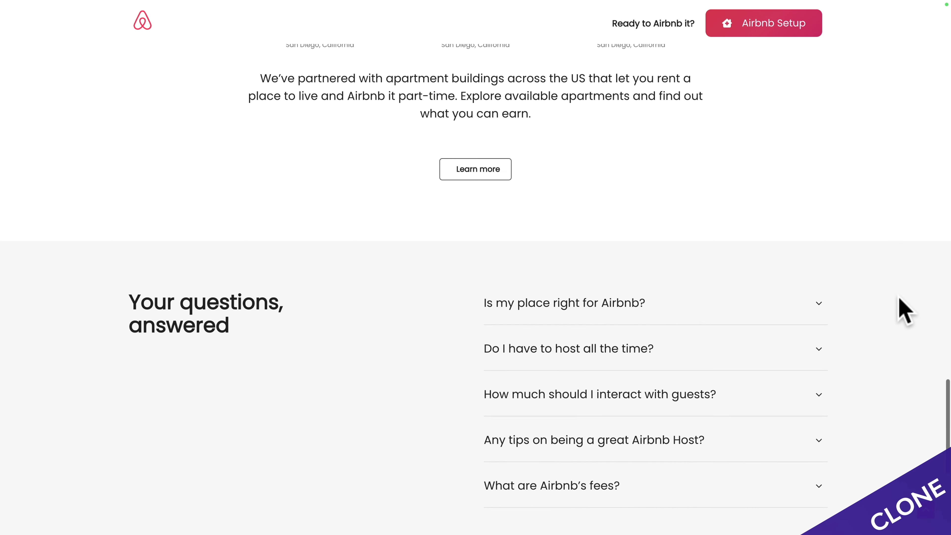
{"action": "left_click", "coordinate": [818, 286]}
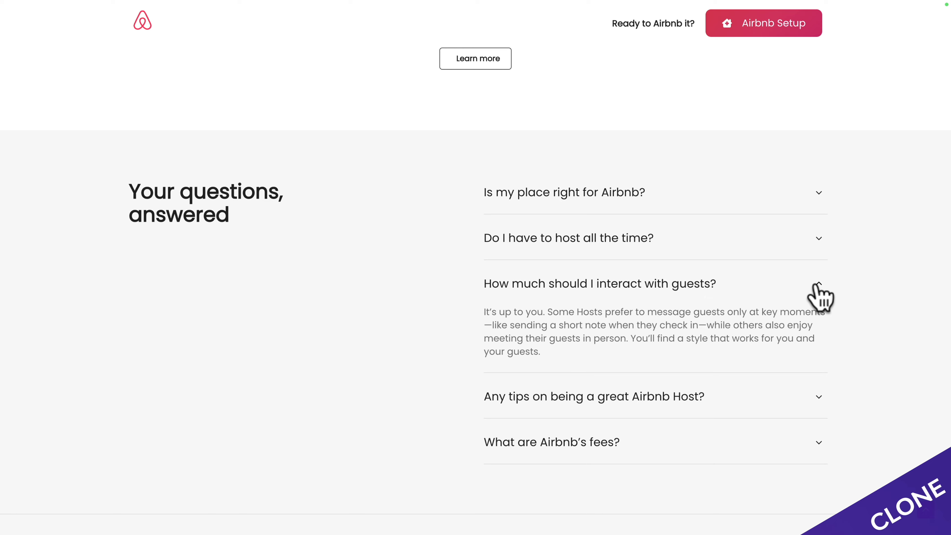
{"action": "left_click", "coordinate": [819, 287]}
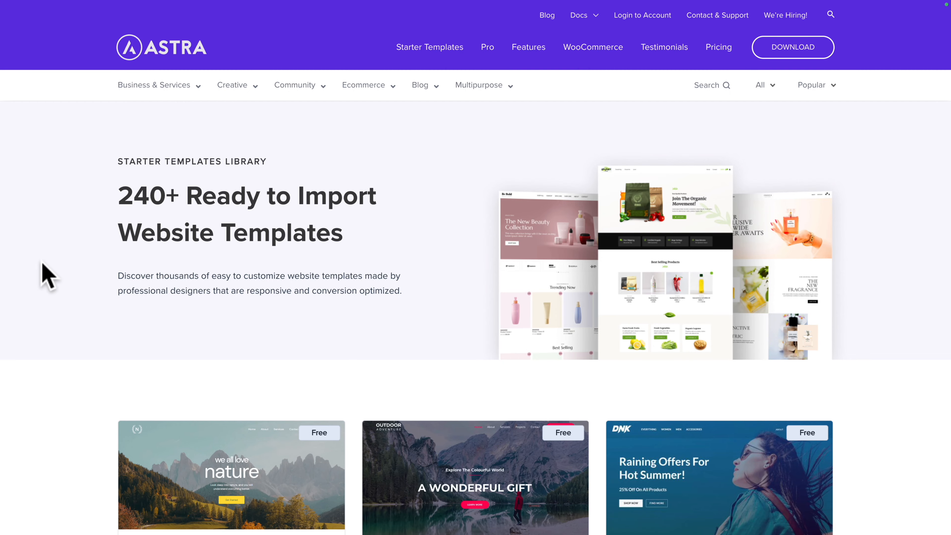
- Browse the Astra Starter Templates library and its Vlogger Website Templates category
{"action": "scroll", "coordinate": [48, 276], "scroll_direction": "down", "scroll_amount": 10}
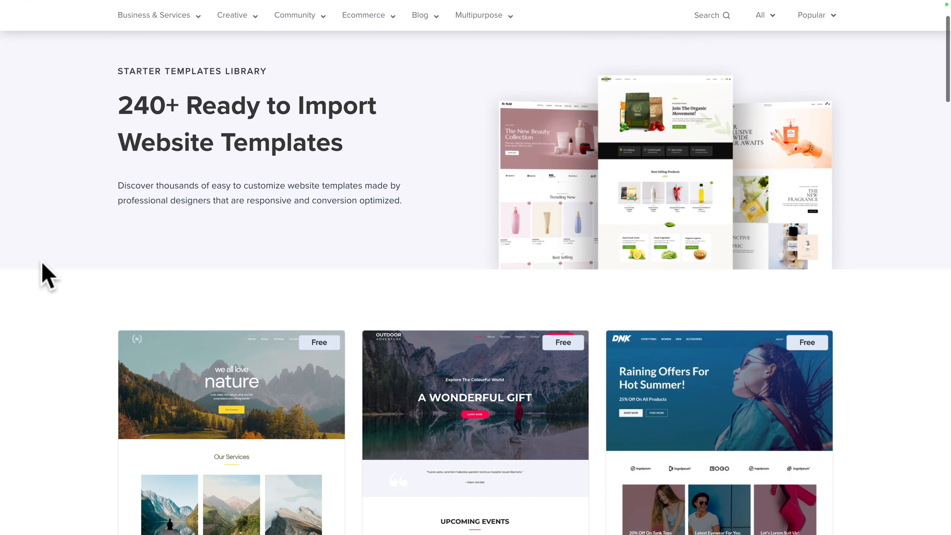
{"action": "scroll", "coordinate": [48, 276], "scroll_direction": "down", "scroll_amount": 10}
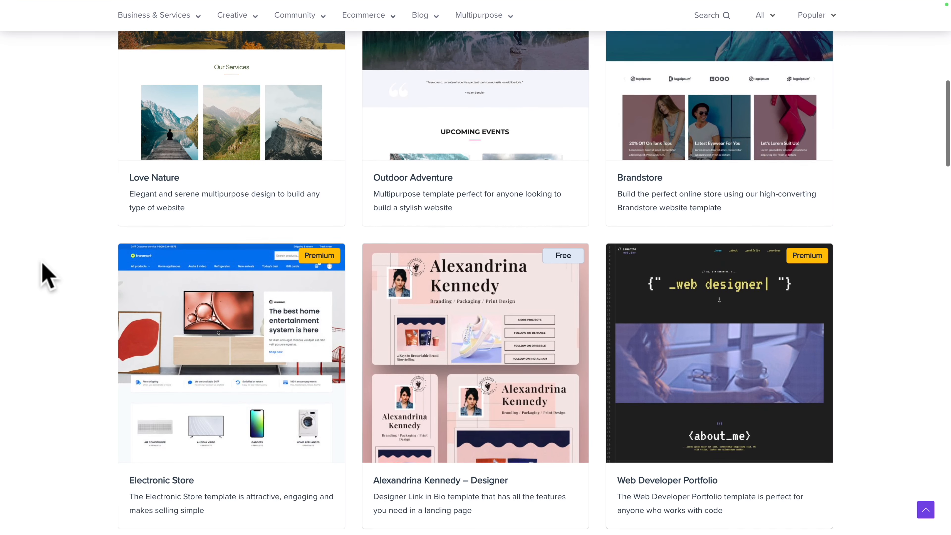
{"action": "scroll", "coordinate": [48, 276], "scroll_direction": "down", "scroll_amount": 15}
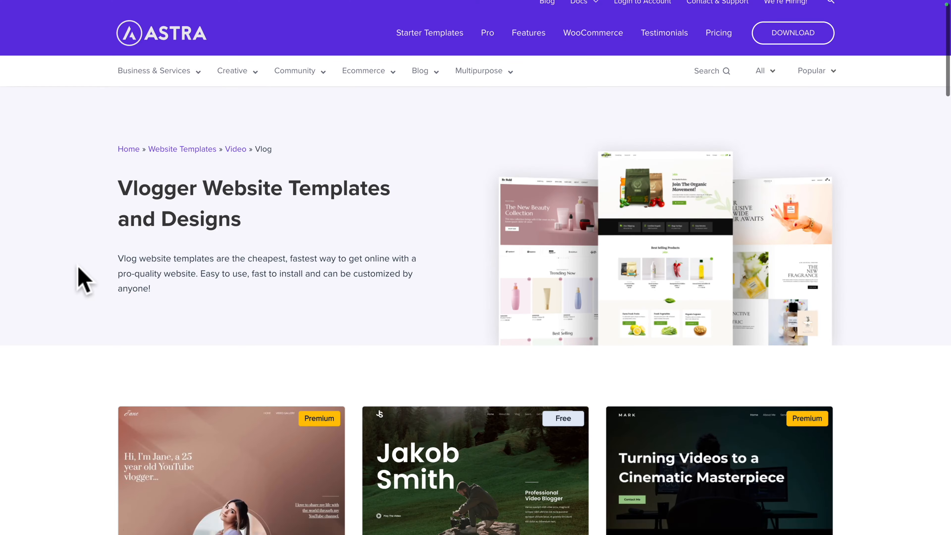
{"action": "scroll", "coordinate": [79, 275], "scroll_direction": "down", "scroll_amount": 8}
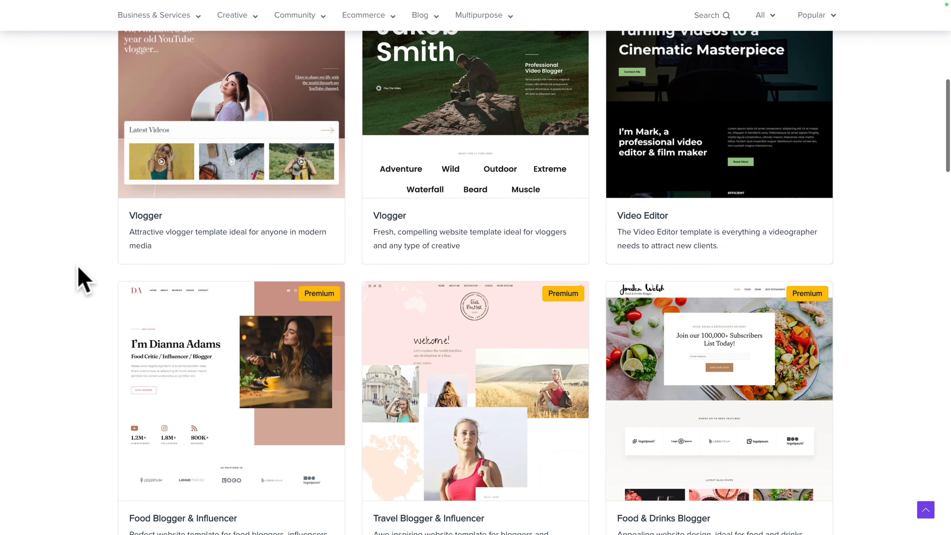
{"action": "scroll", "coordinate": [85, 280], "scroll_direction": "down", "scroll_amount": 3}
{"action": "scroll", "coordinate": [85, 280], "scroll_direction": "down", "scroll_amount": 6}
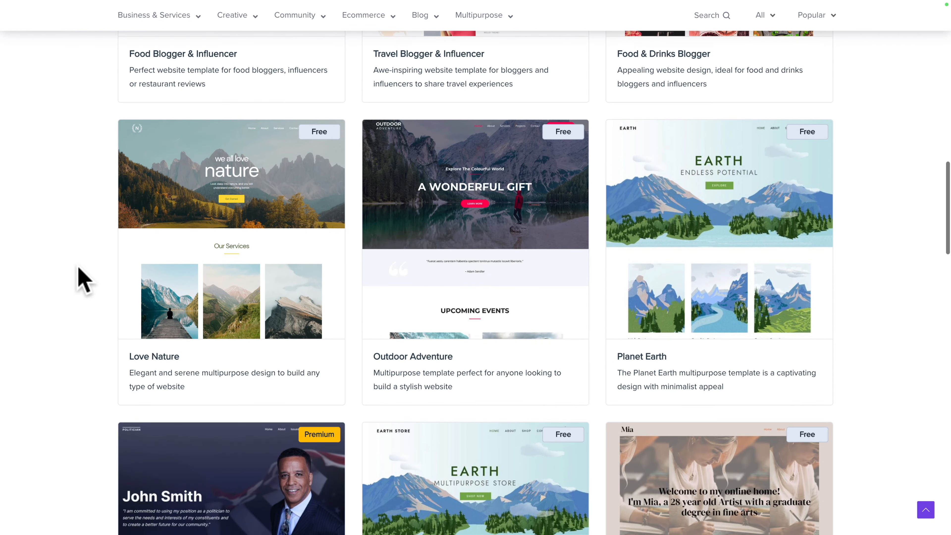
{"action": "scroll", "coordinate": [85, 280], "scroll_direction": "down", "scroll_amount": 12}
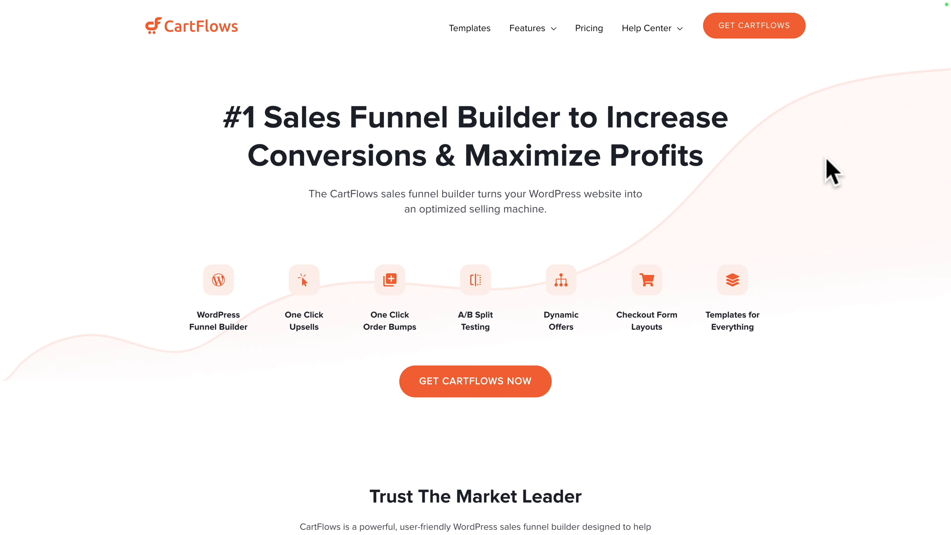
- Look through the CartFlows homepage down to the sales funnel explanation, and browse its Block Builder funnel templates
{"action": "scroll", "coordinate": [828, 162], "scroll_direction": "down", "scroll_amount": 3}
{"action": "scroll", "coordinate": [827, 161], "scroll_direction": "down", "scroll_amount": 3}
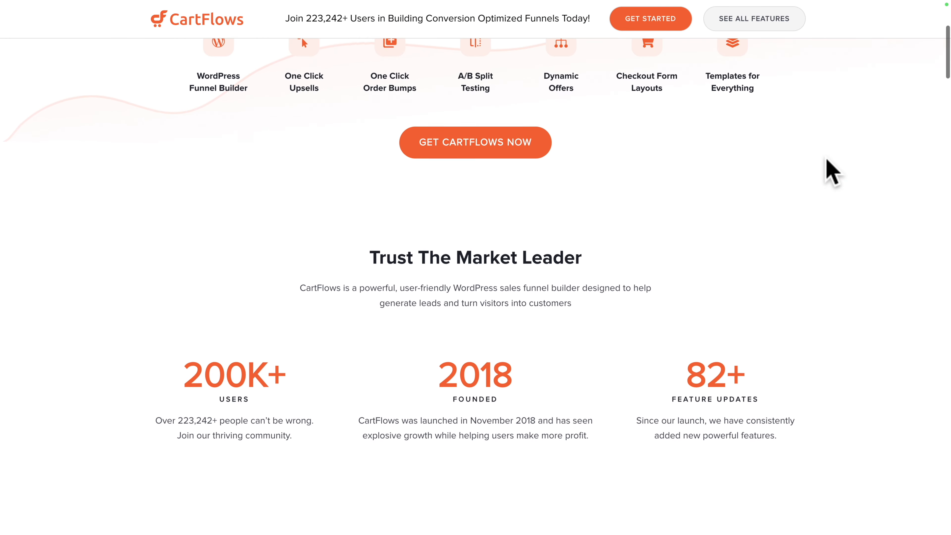
{"action": "scroll", "coordinate": [832, 173], "scroll_direction": "down", "scroll_amount": 10}
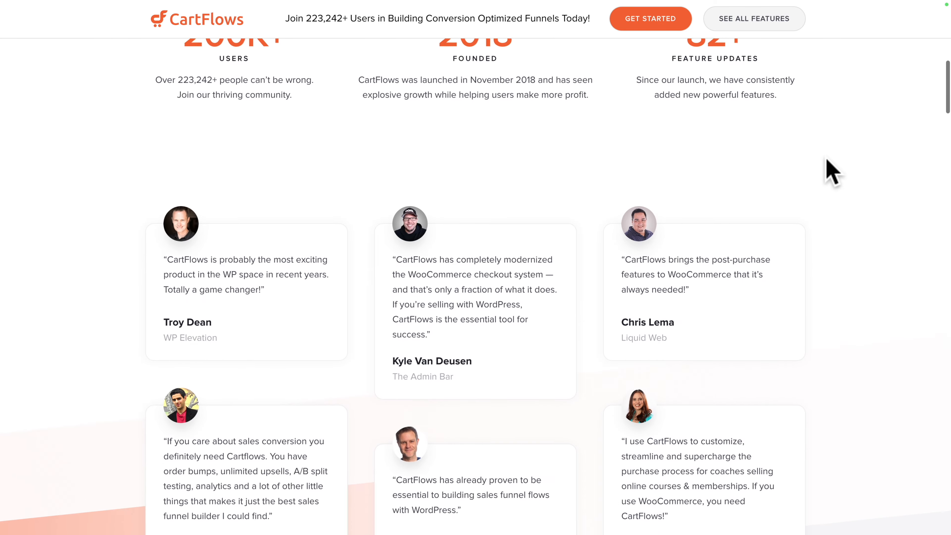
{"action": "scroll", "coordinate": [832, 172], "scroll_direction": "down", "scroll_amount": 9}
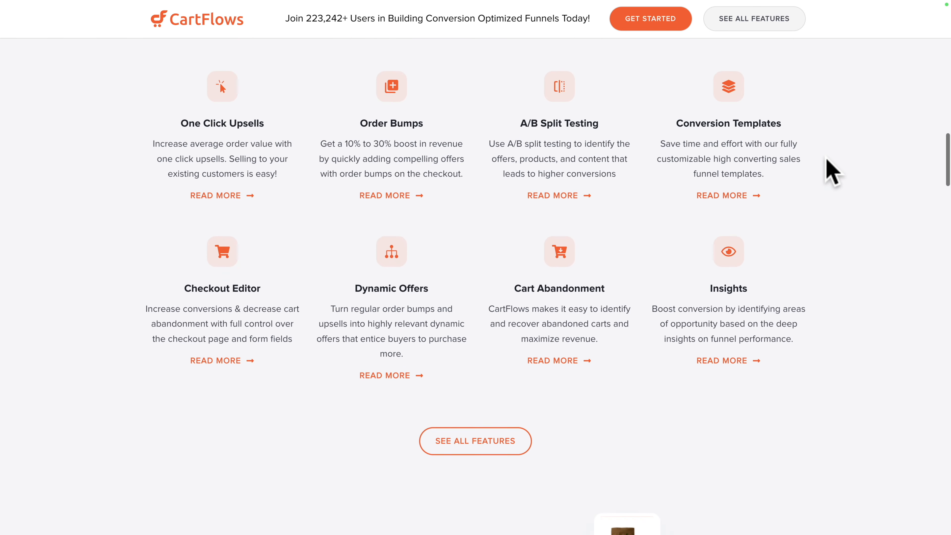
{"action": "scroll", "coordinate": [832, 173], "scroll_direction": "down", "scroll_amount": 7}
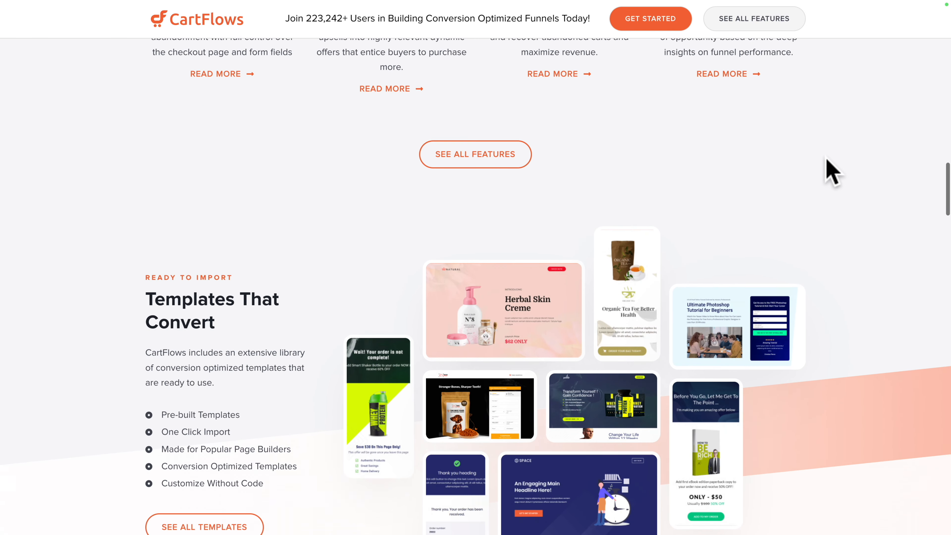
{"action": "scroll", "coordinate": [832, 172], "scroll_direction": "down", "scroll_amount": 3}
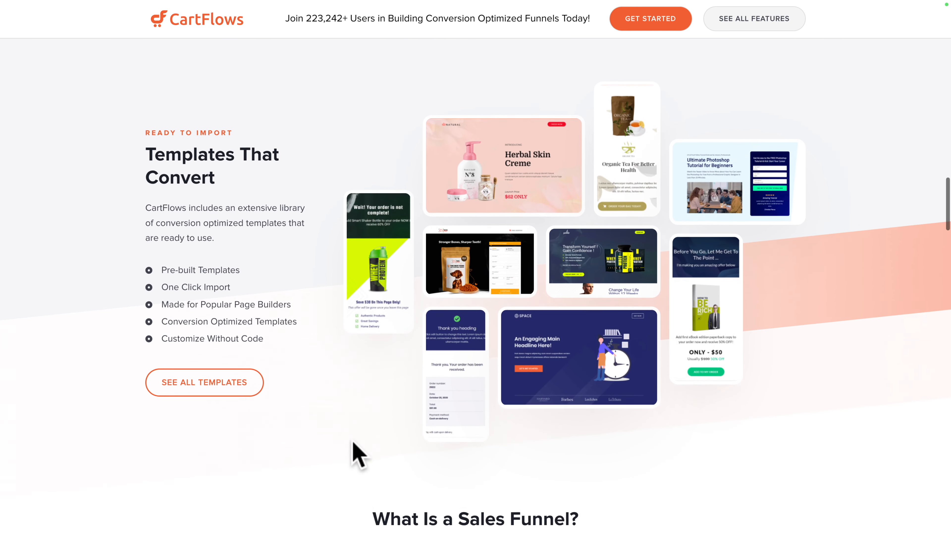
{"action": "scroll", "coordinate": [355, 455], "scroll_direction": "down", "scroll_amount": 3}
{"action": "scroll", "coordinate": [356, 456], "scroll_direction": "down", "scroll_amount": 7}
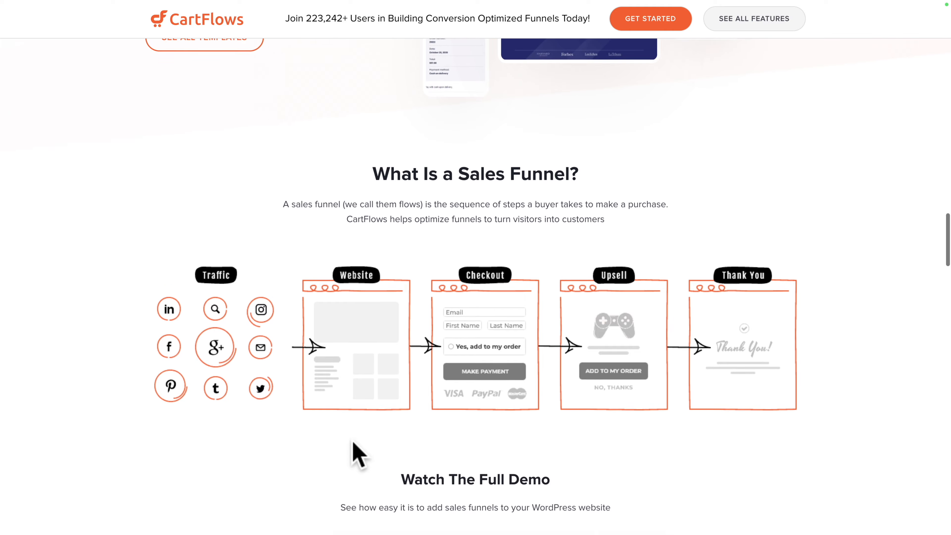
{"action": "scroll", "coordinate": [363, 438], "scroll_direction": "down", "scroll_amount": 2}
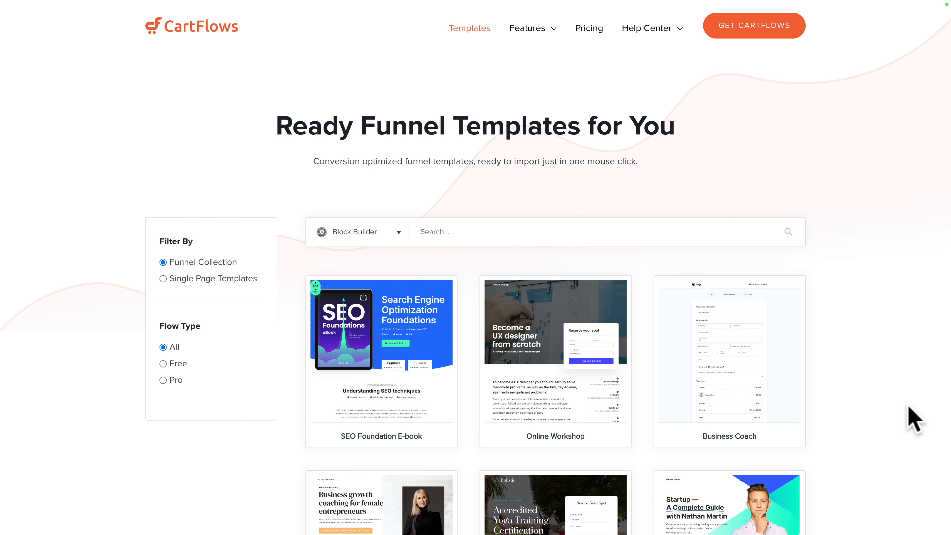
{"action": "scroll", "coordinate": [913, 419], "scroll_direction": "down", "scroll_amount": 10}
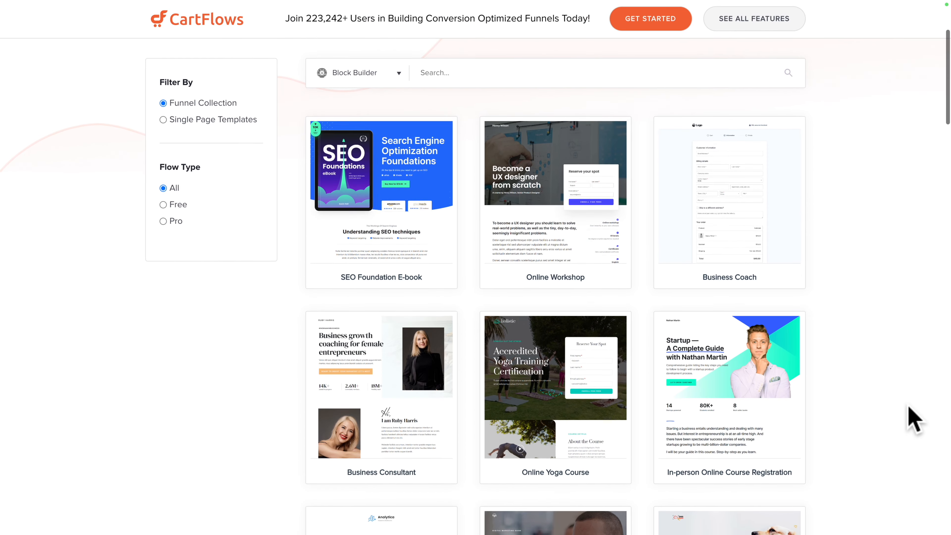
{"action": "scroll", "coordinate": [913, 419], "scroll_direction": "down", "scroll_amount": 3}
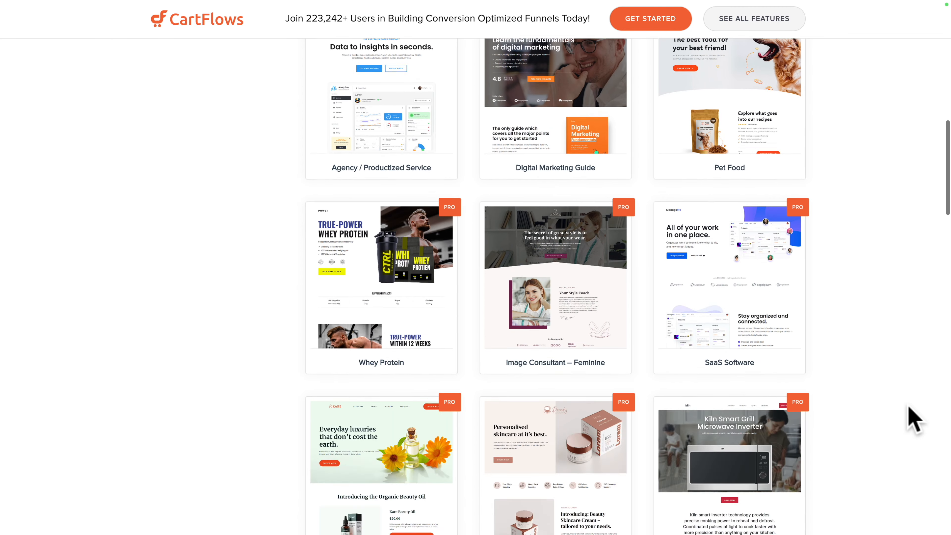